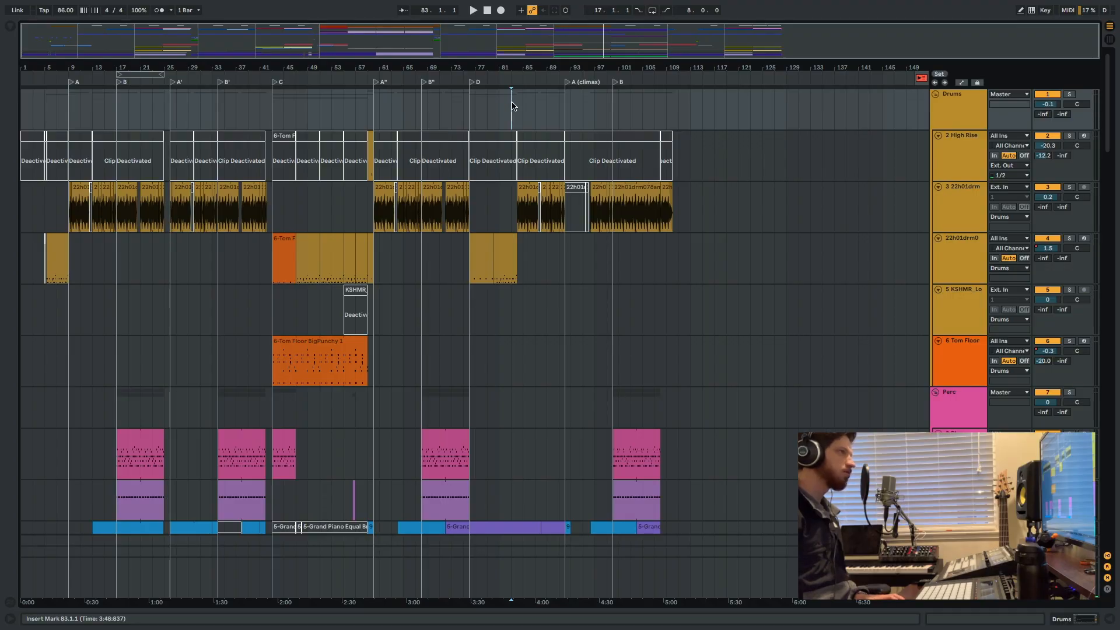
Play the arrangement from bar 83 and look through the tracks used in section D.
key("space")
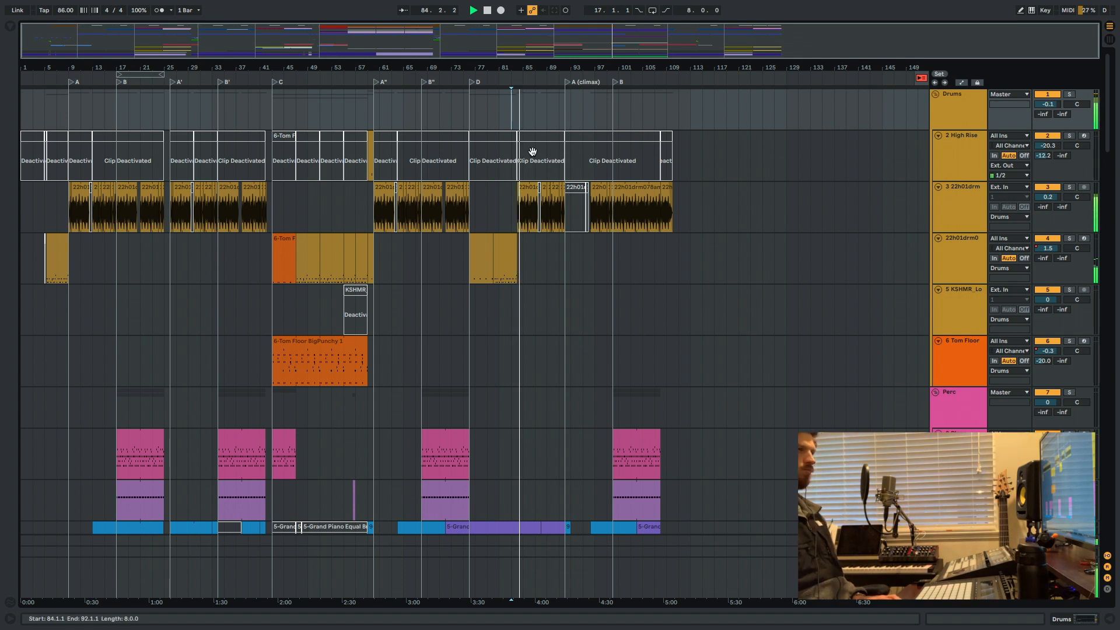
scroll(543, 175, "down", 20)
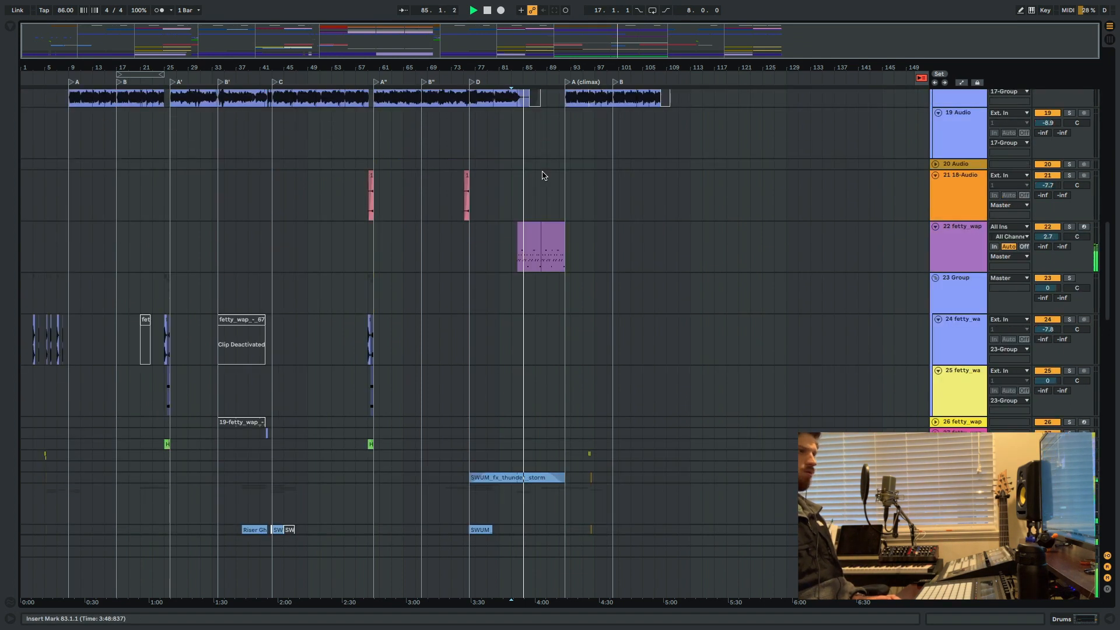
scroll(542, 180, "down", 12)
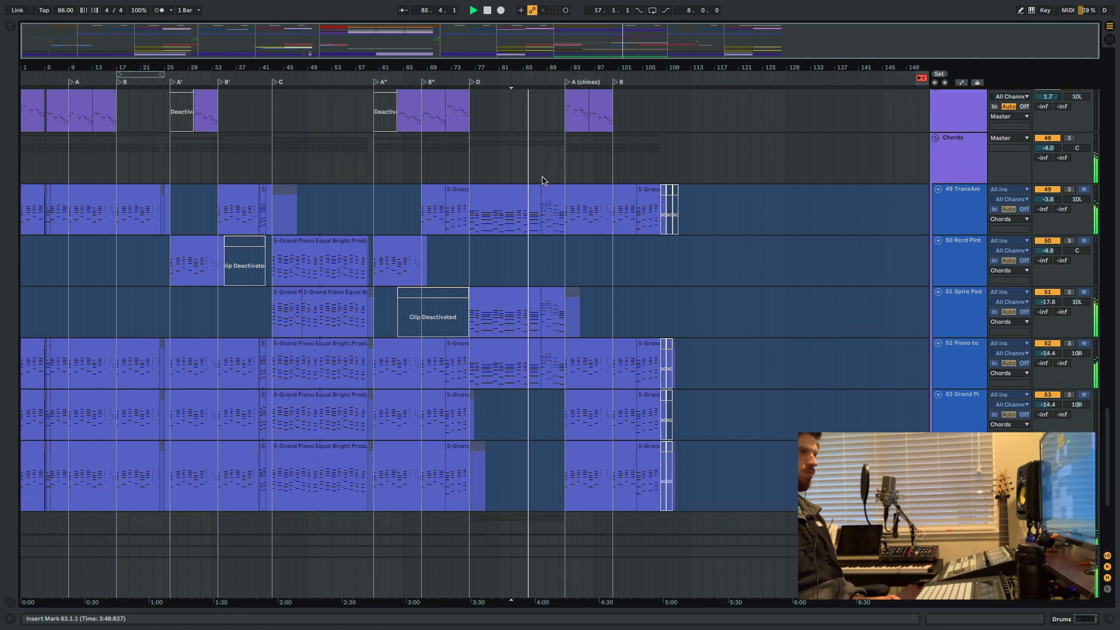
scroll(543, 180, "up", 6)
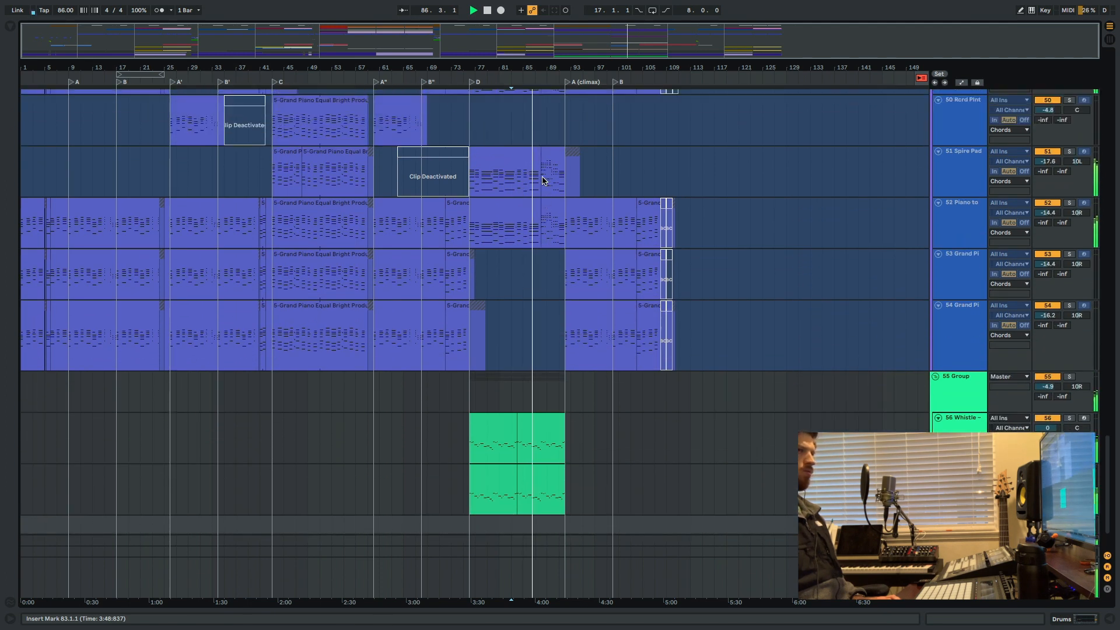
scroll(542, 180, "up", 10)
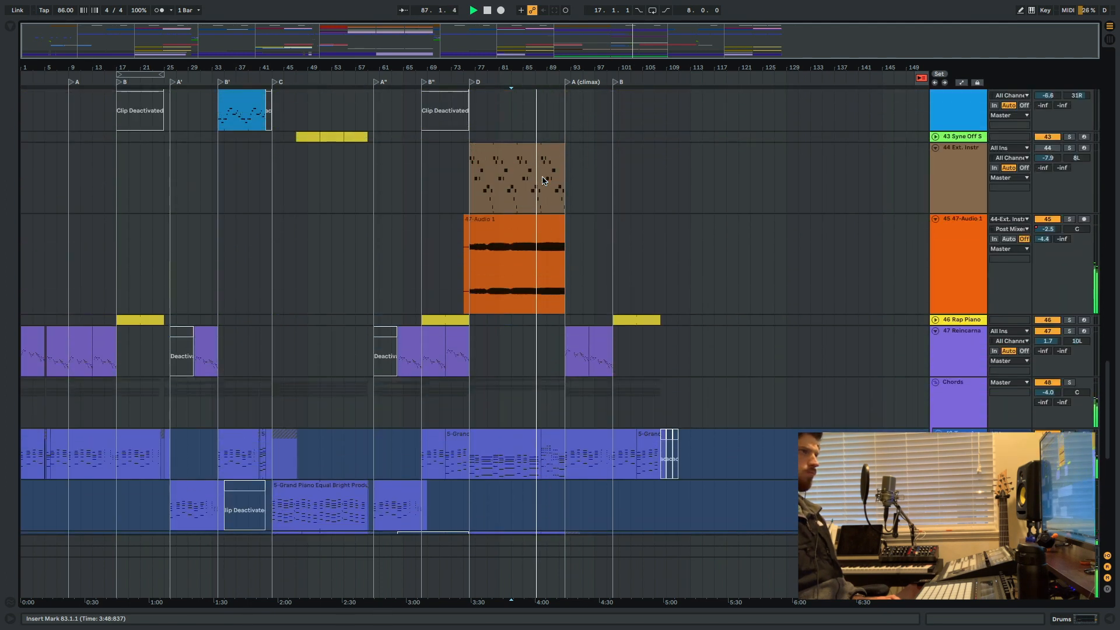
scroll(542, 180, "up", 18)
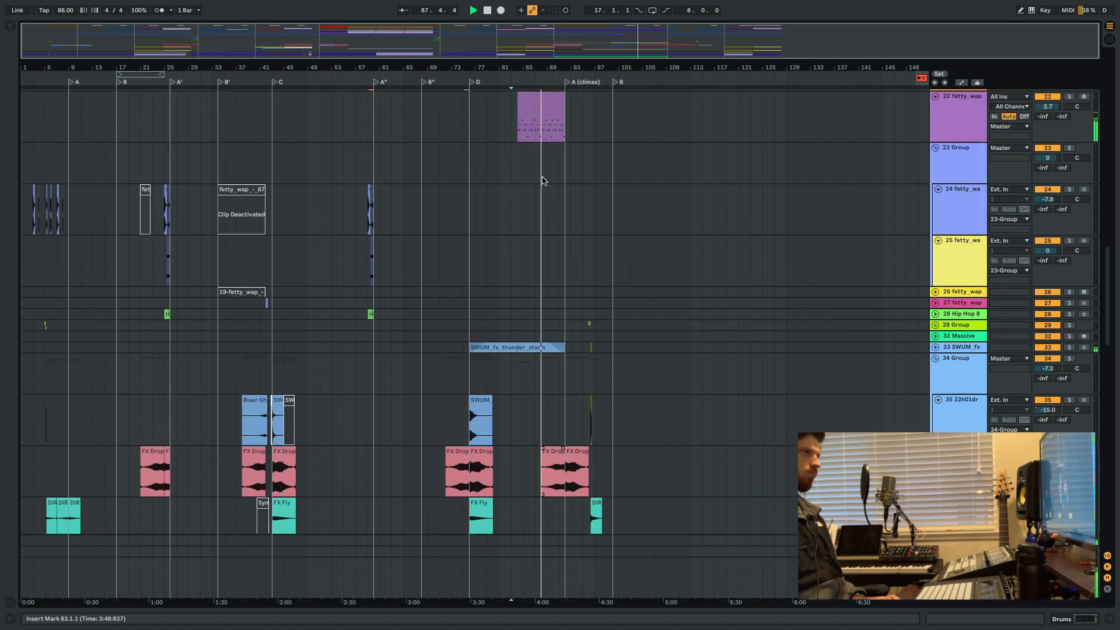
scroll(588, 199, "up", 2)
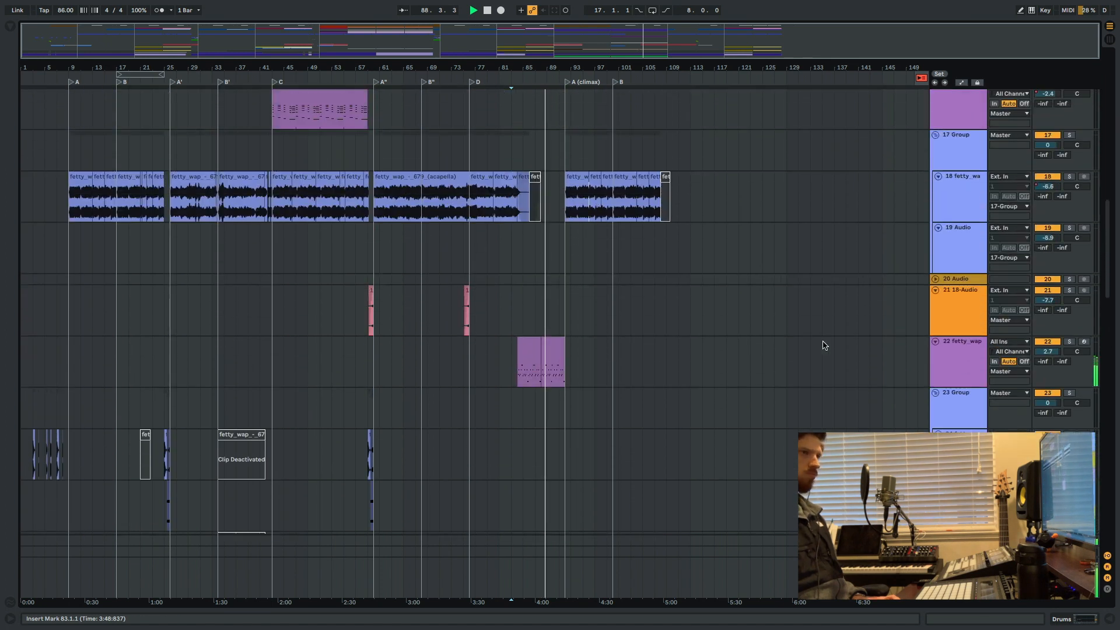
Open the devices of track 22 and zoom into the sliced acapella sample's waveform.
double_click(954, 344)
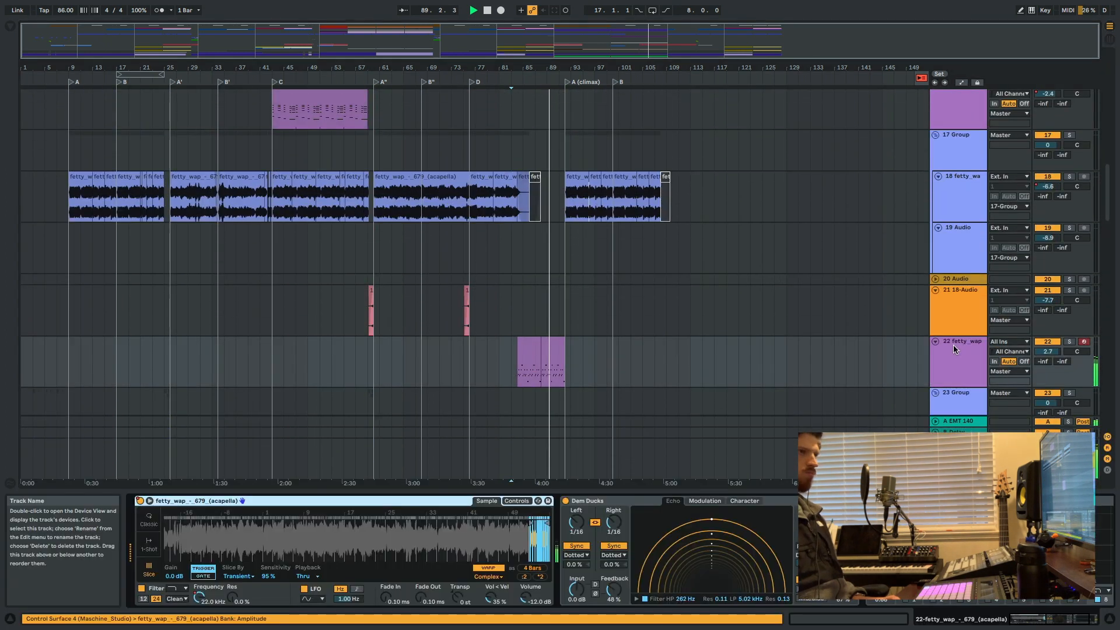
left_click_drag(538, 537, 538, 575)
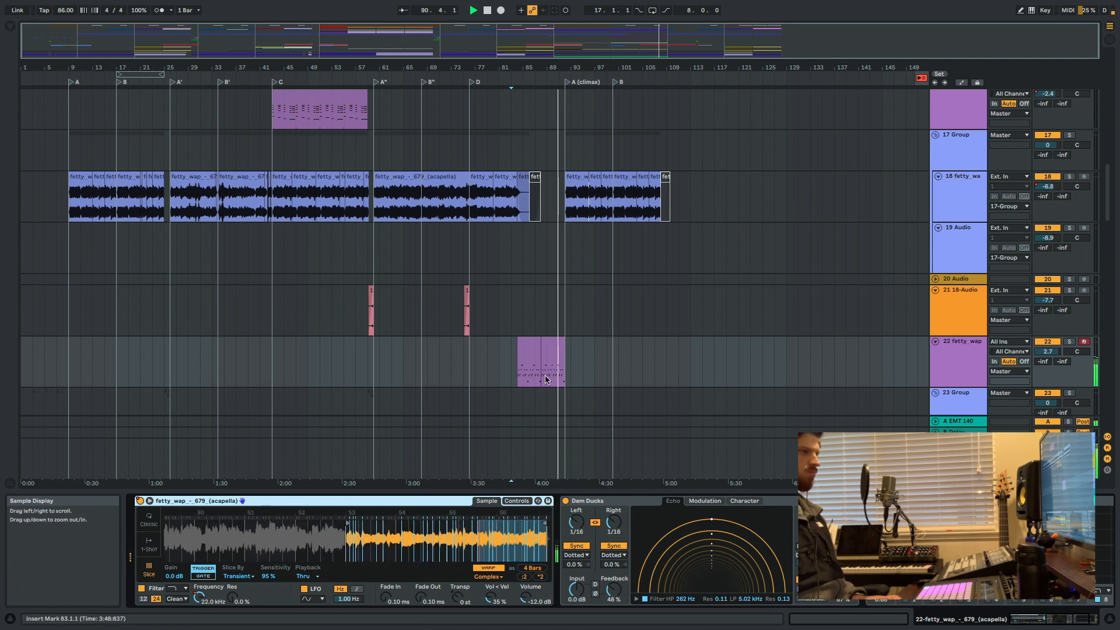
Look through the percussion, instrument and vocal tracks during the climax, and stop playback, returning to the song start.
scroll(599, 303, "up", 10)
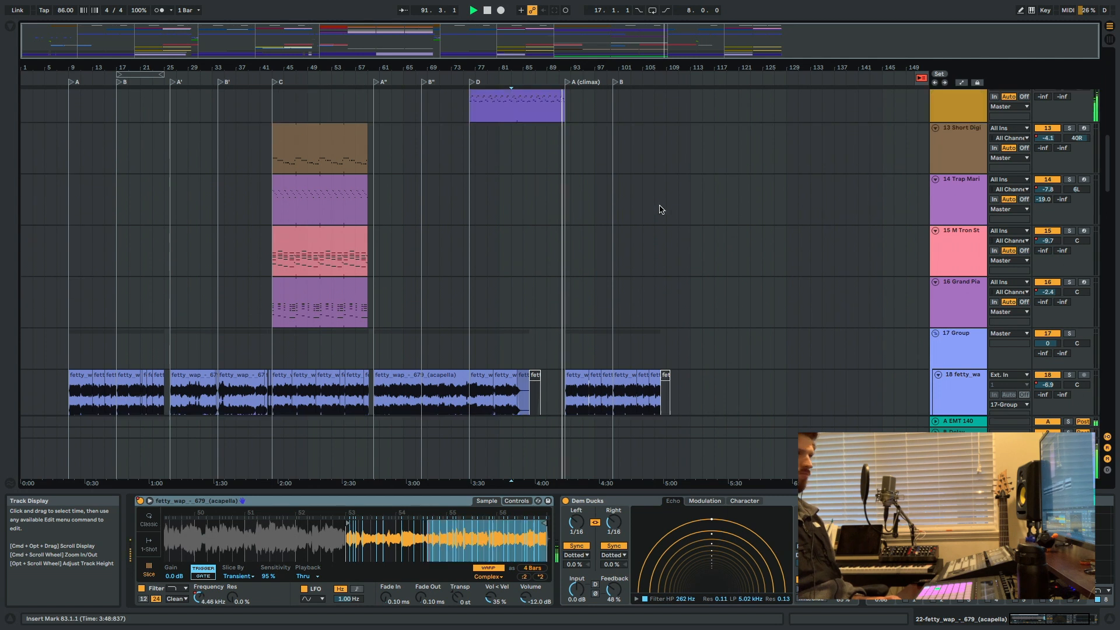
scroll(657, 140, "up", 10)
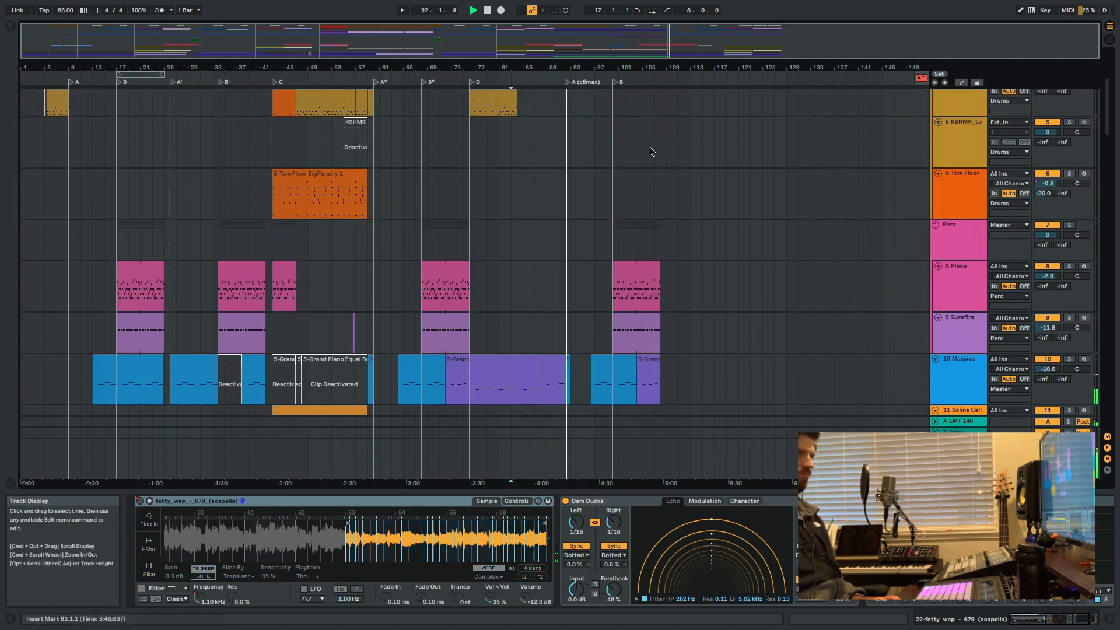
scroll(643, 156, "down", 5)
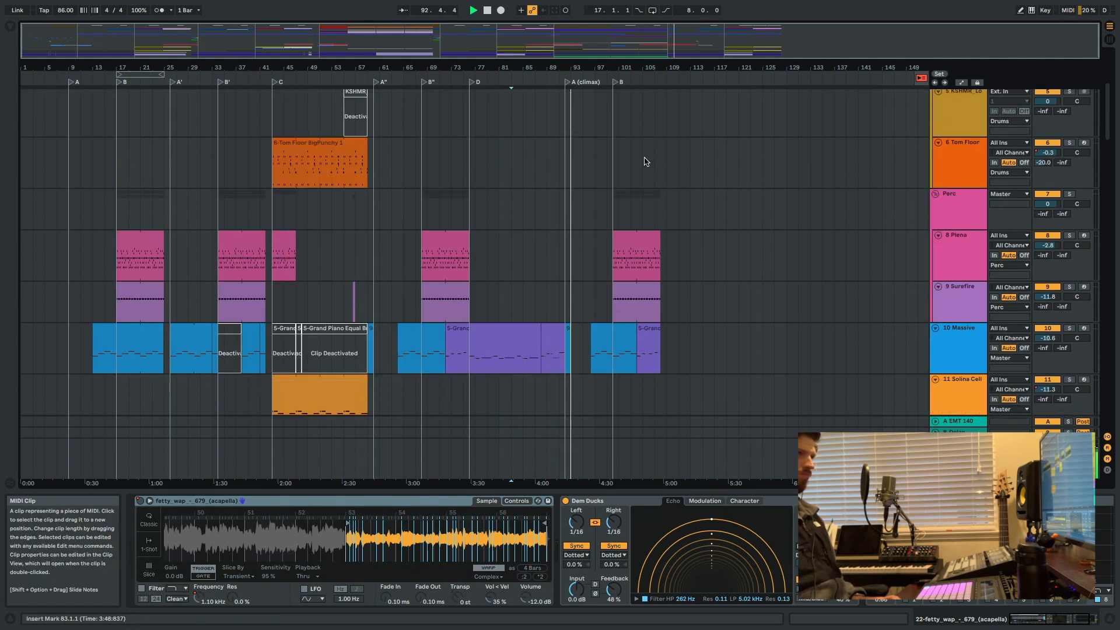
scroll(720, 337, "down", 3)
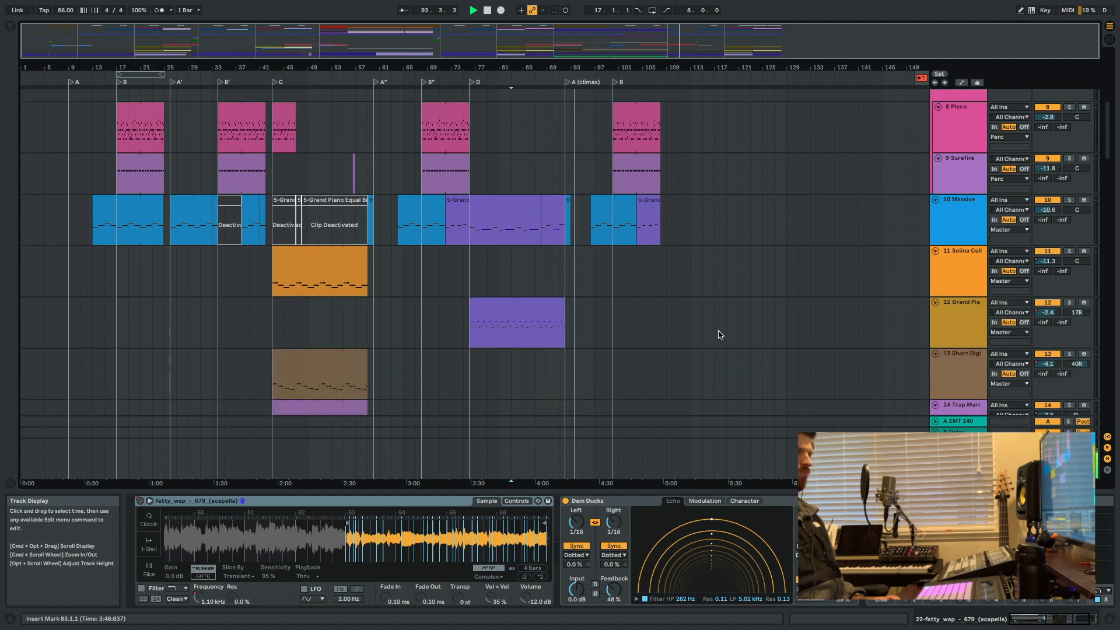
scroll(719, 334, "down", 6)
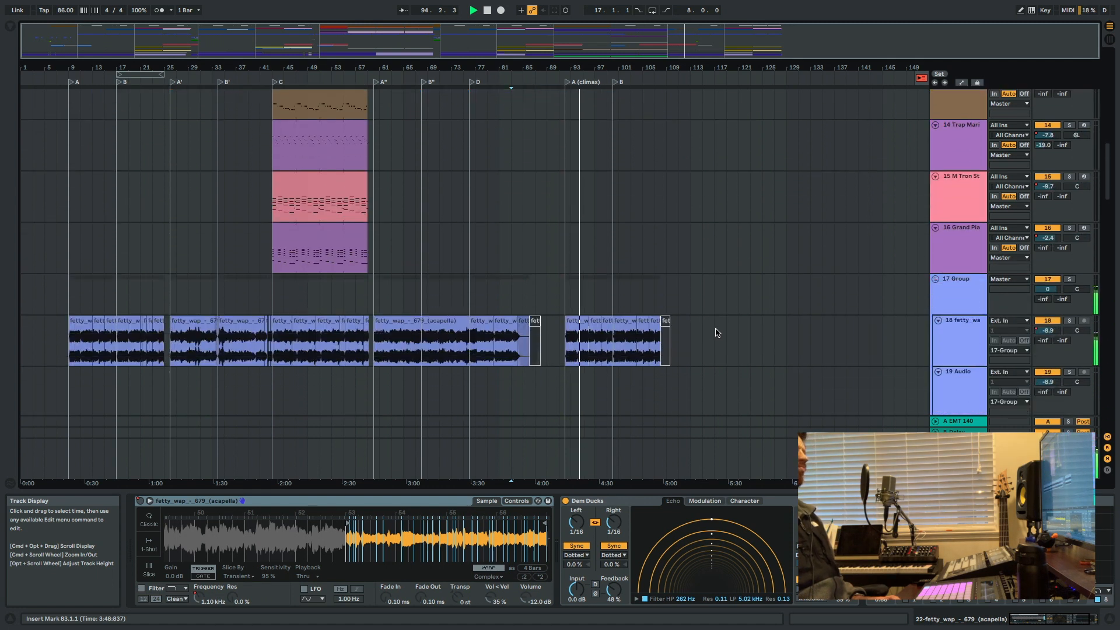
scroll(717, 333, "up", 14)
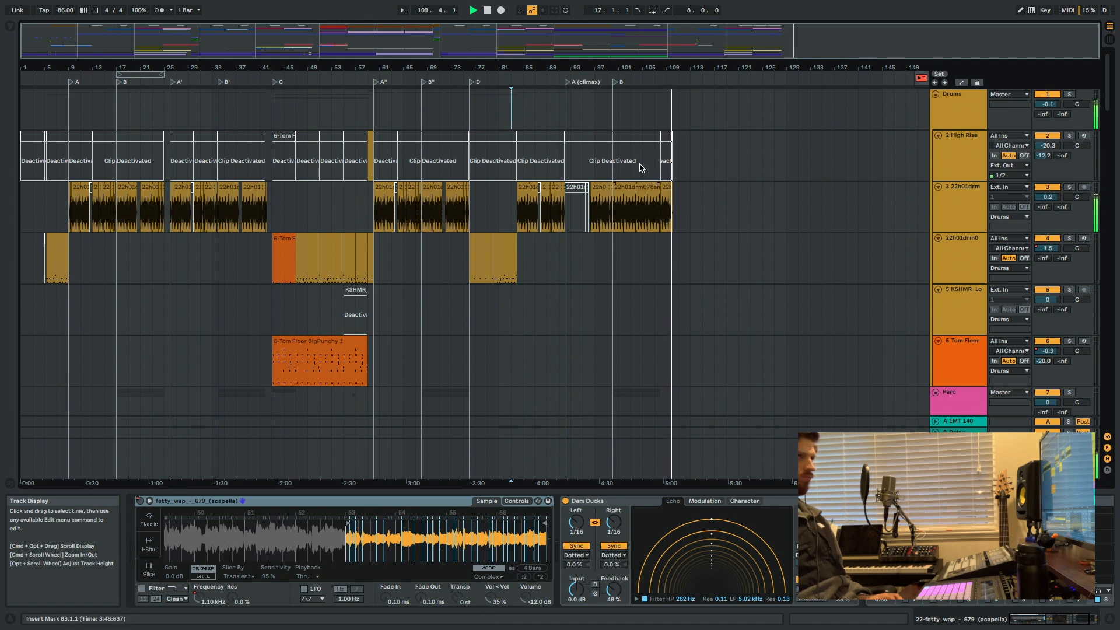
double_click(487, 10)
Look over the full arrangement from the Drums group to the last audio track, and place the insert marker at bar 107.
scroll(601, 177, "down", 3)
scroll(605, 182, "down", 10)
scroll(652, 231, "up", 13)
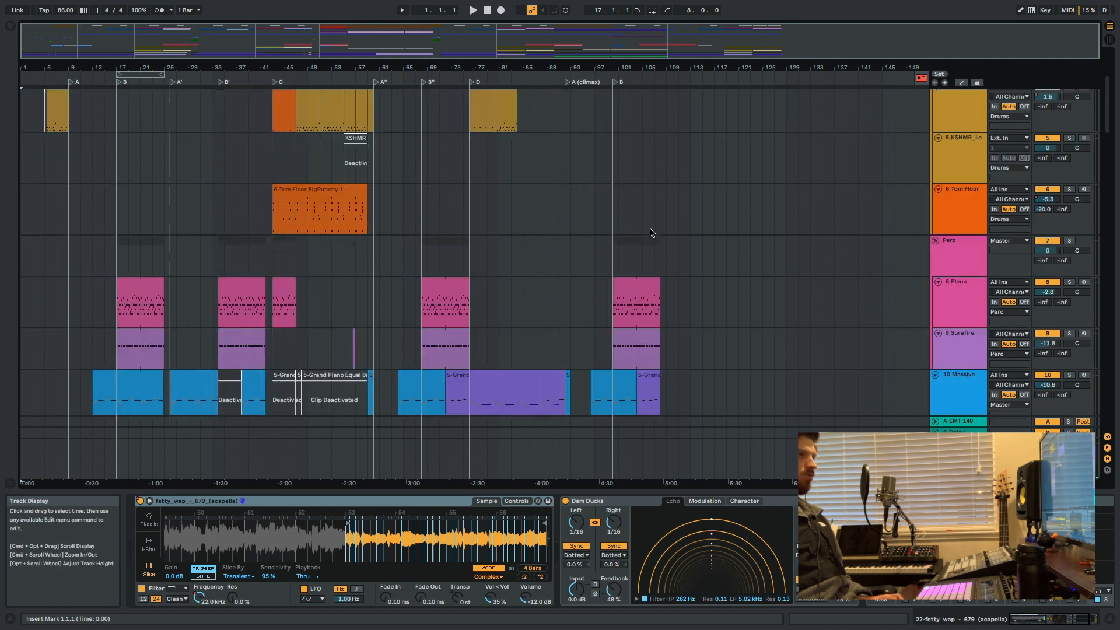
scroll(649, 227, "down", 9)
scroll(648, 225, "down", 20)
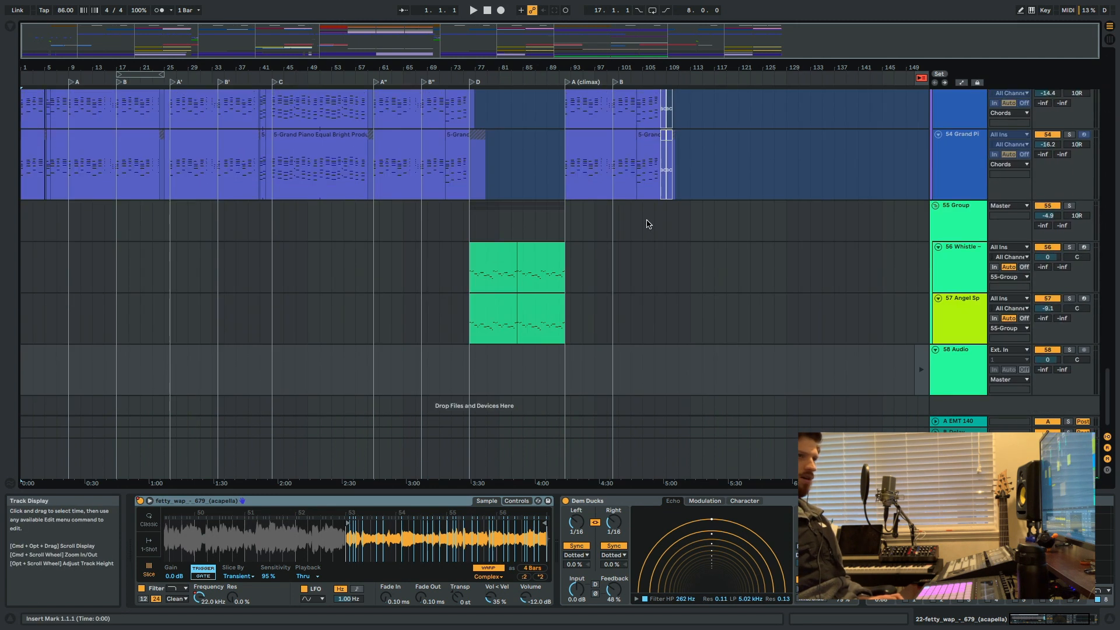
scroll(920, 331, "up", 20)
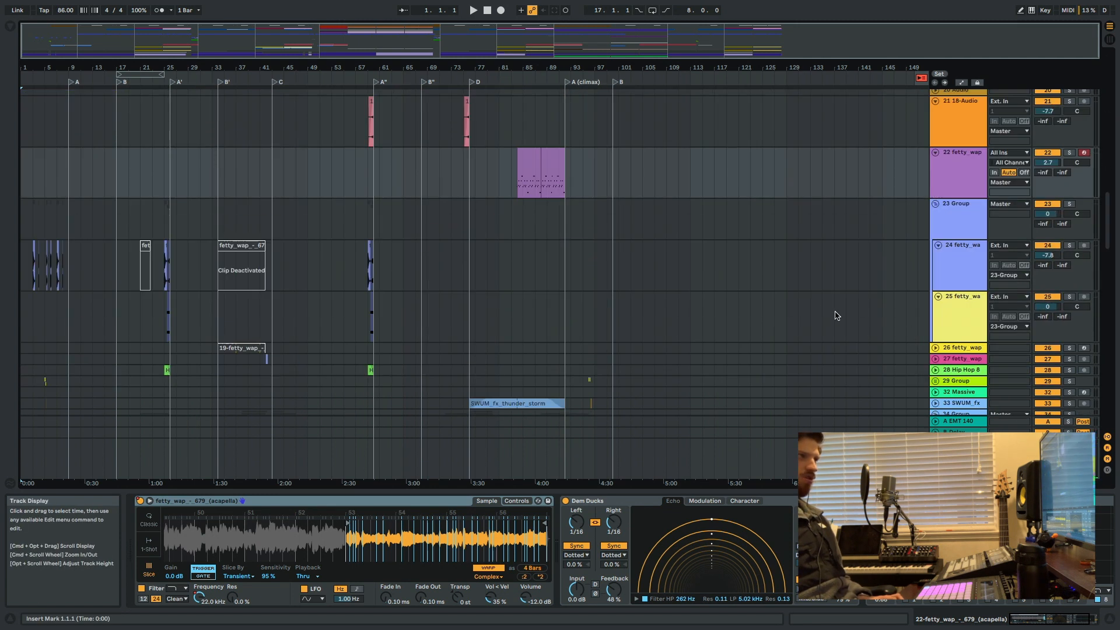
scroll(807, 285, "up", 20)
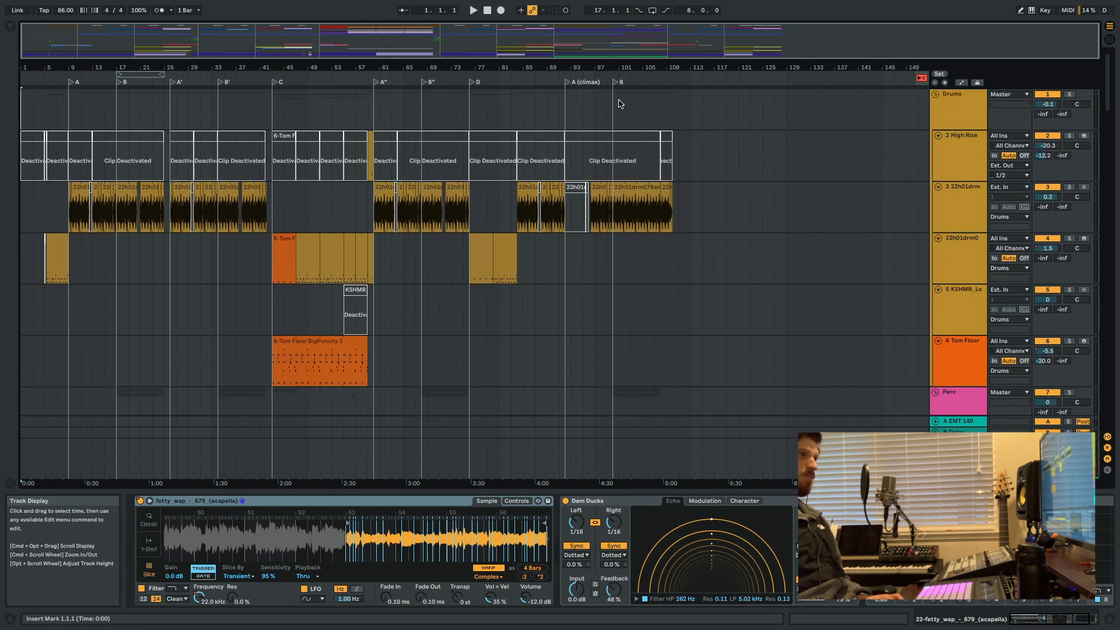
left_click_drag(690, 109, 661, 107)
left_click(658, 107)
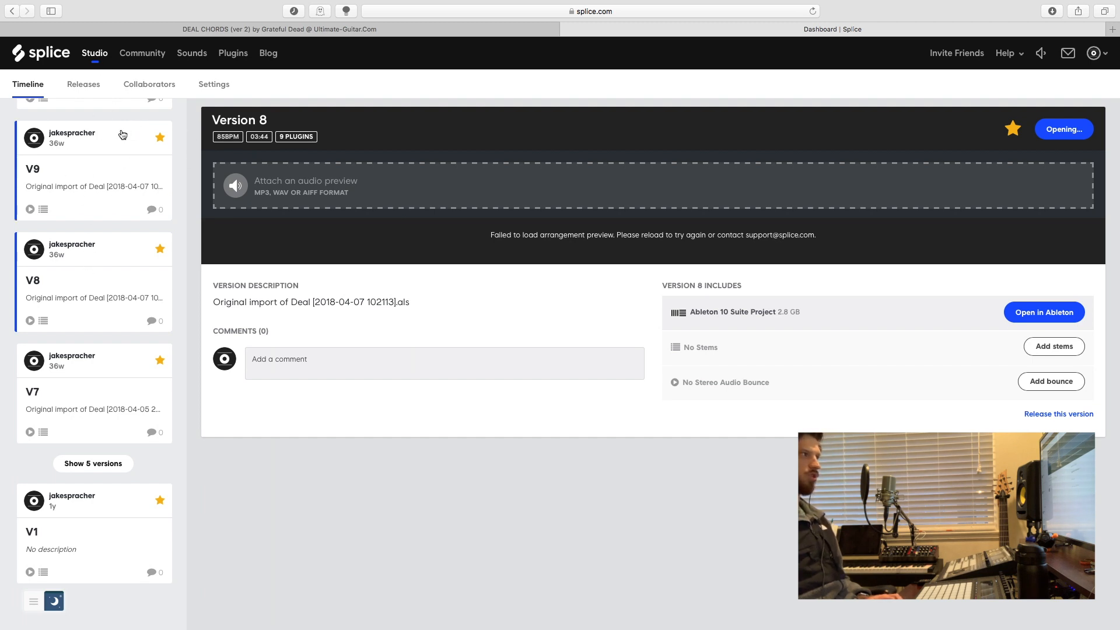
Review the project's version timeline on Splice and load Version 8 in Ableton without saving the changes to Deal.
scroll(107, 237, "up", 10)
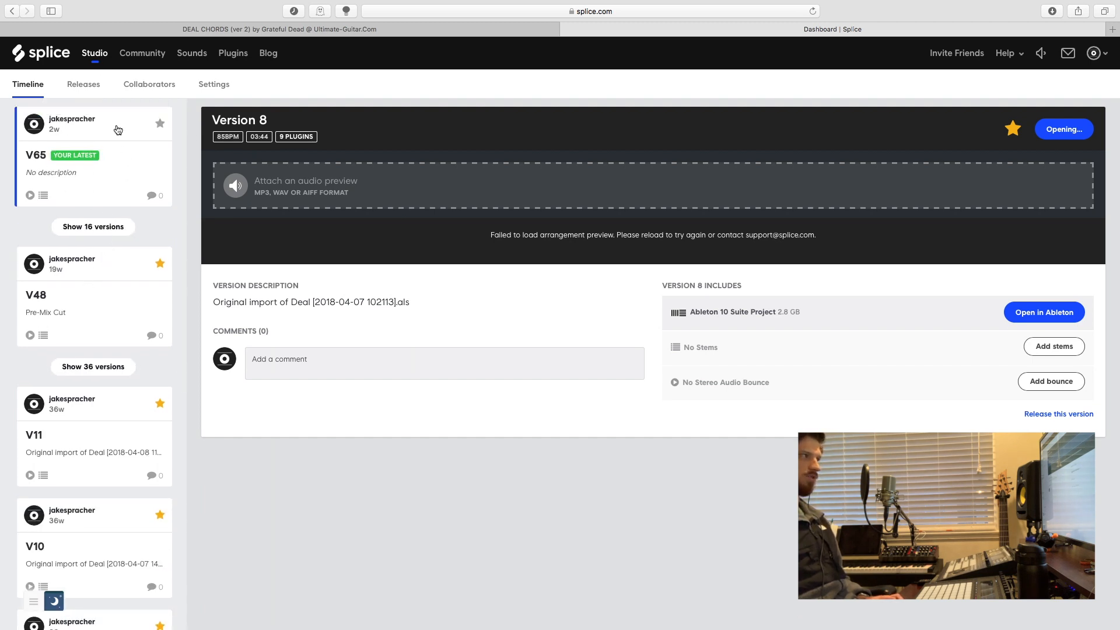
scroll(80, 439, "down", 10)
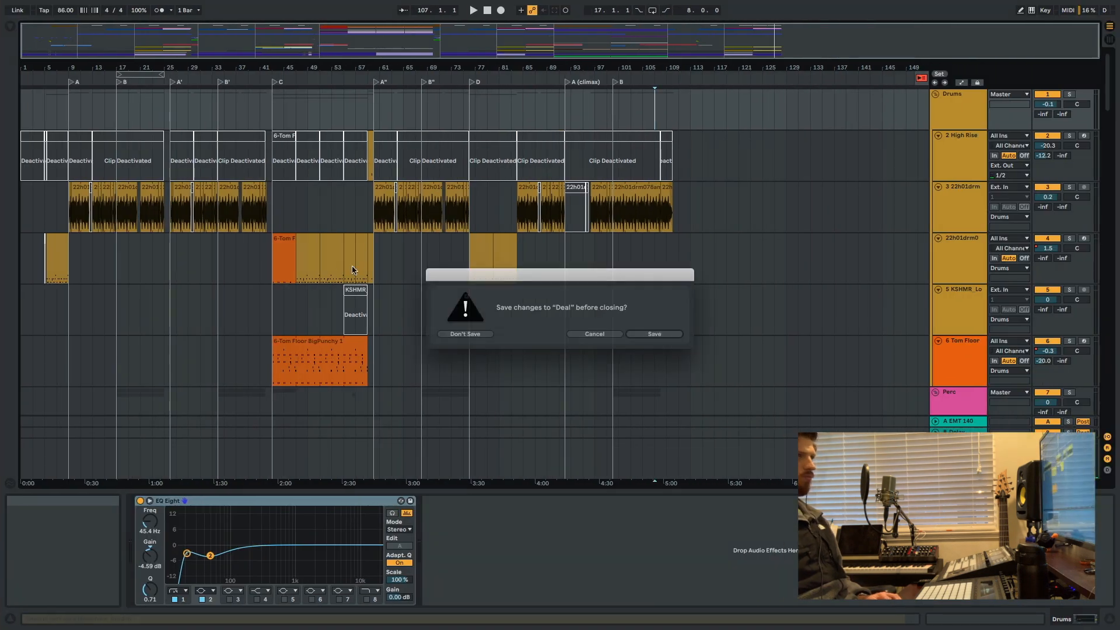
left_click(465, 333)
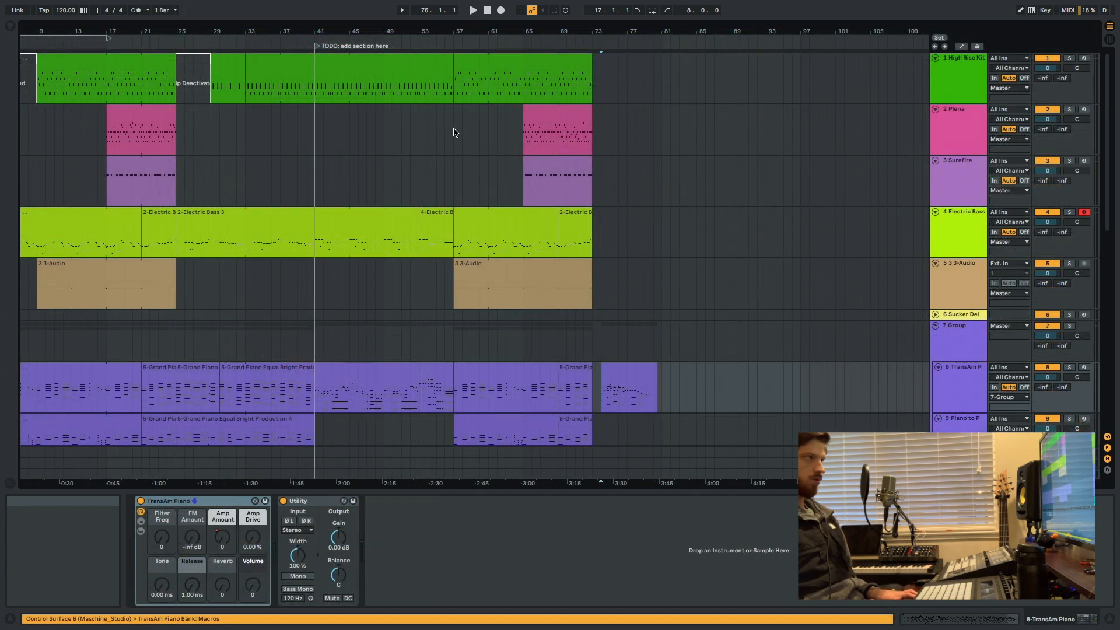
Show the opened version in Session View and select its first scene.
key("Tab")
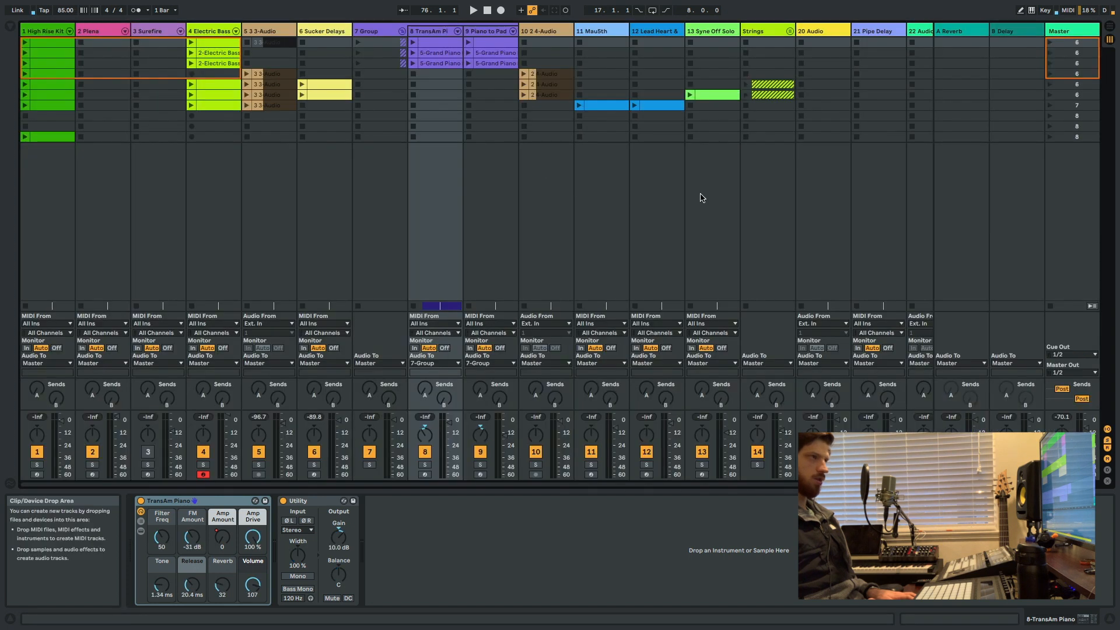
left_click(1070, 45)
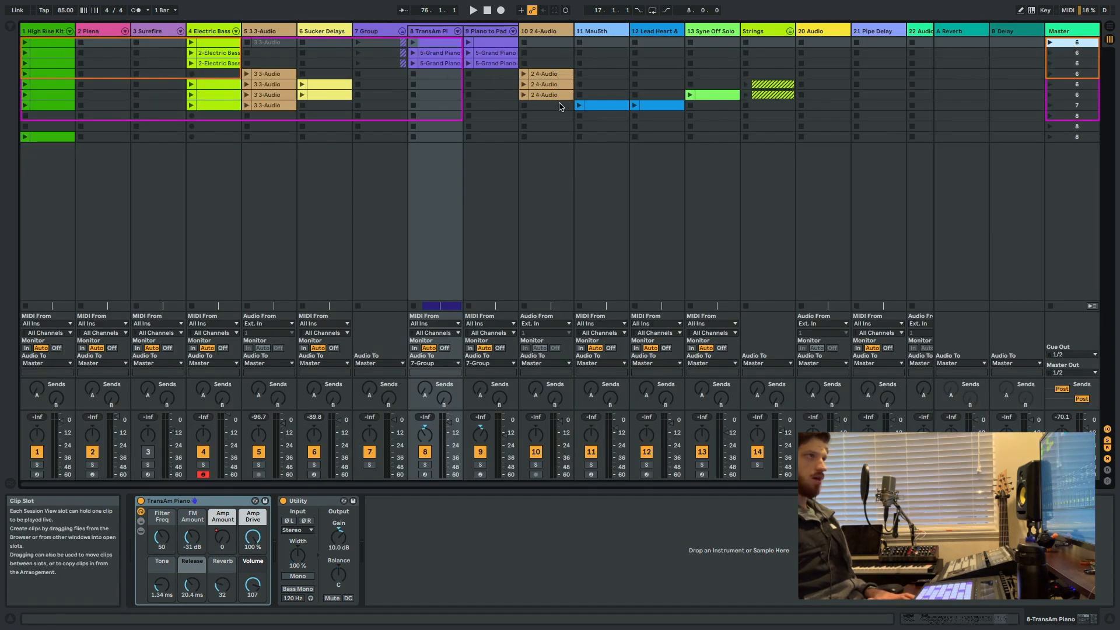
Switch to Safari to read the Verse 1 chords of Grateful Dead's Deal on Ultimate-Guitar, and return to the Ableton set.
key("ctrl+Left")
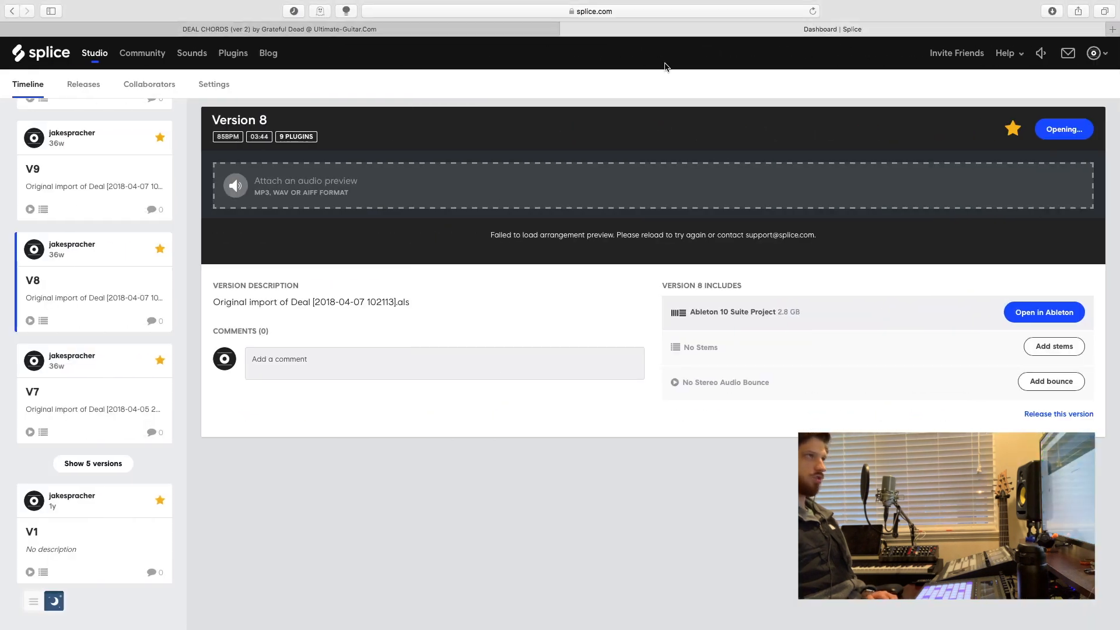
left_click(432, 29)
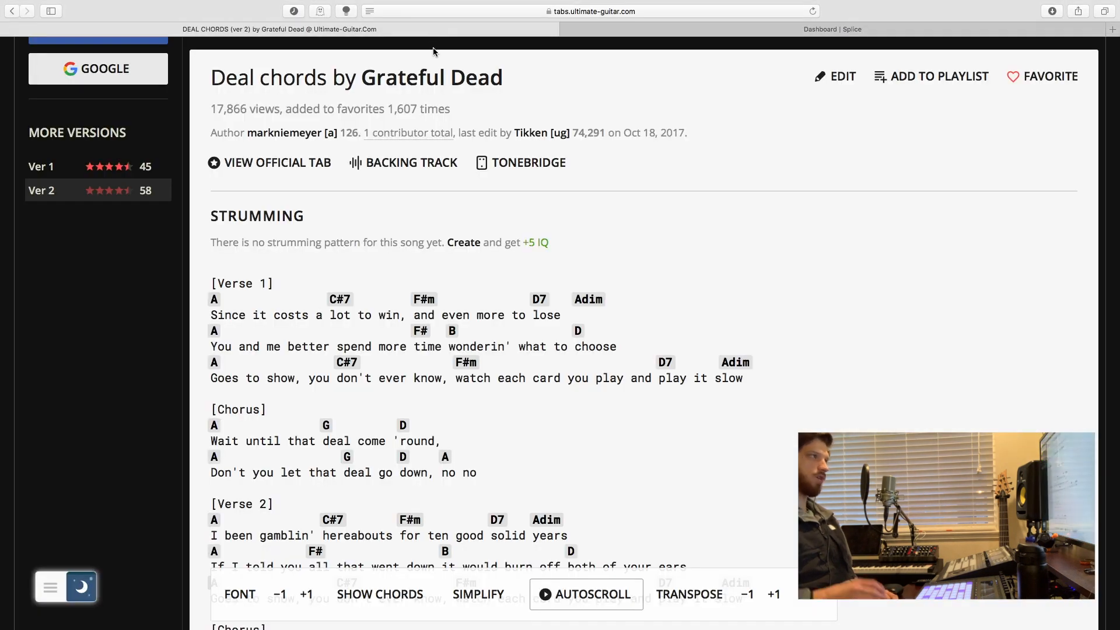
key("ctrl+Right")
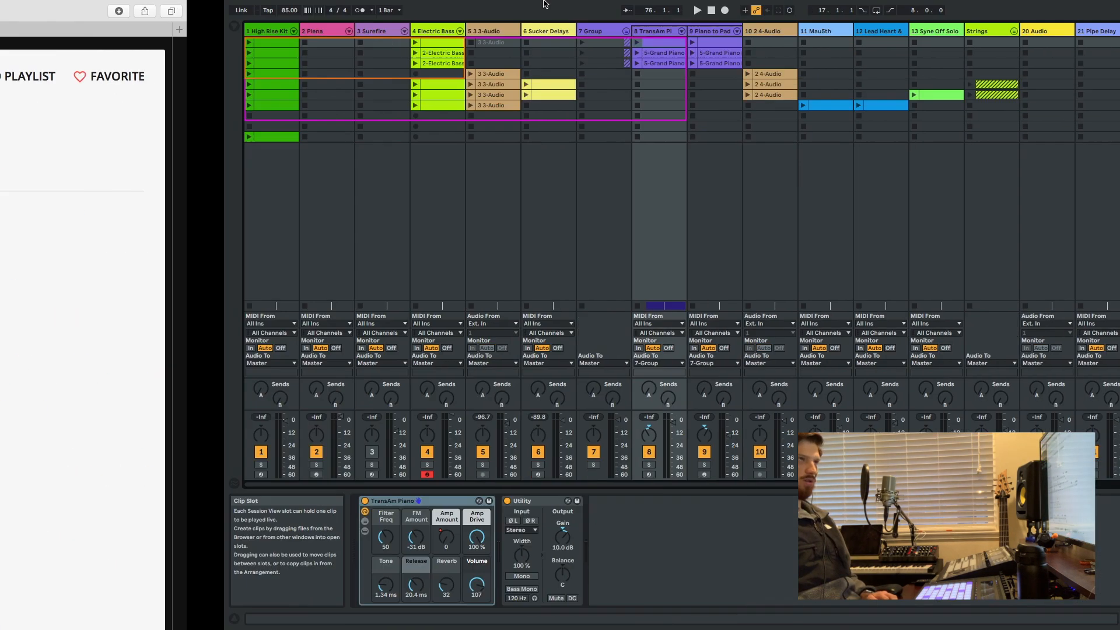
key("ctrl+Left")
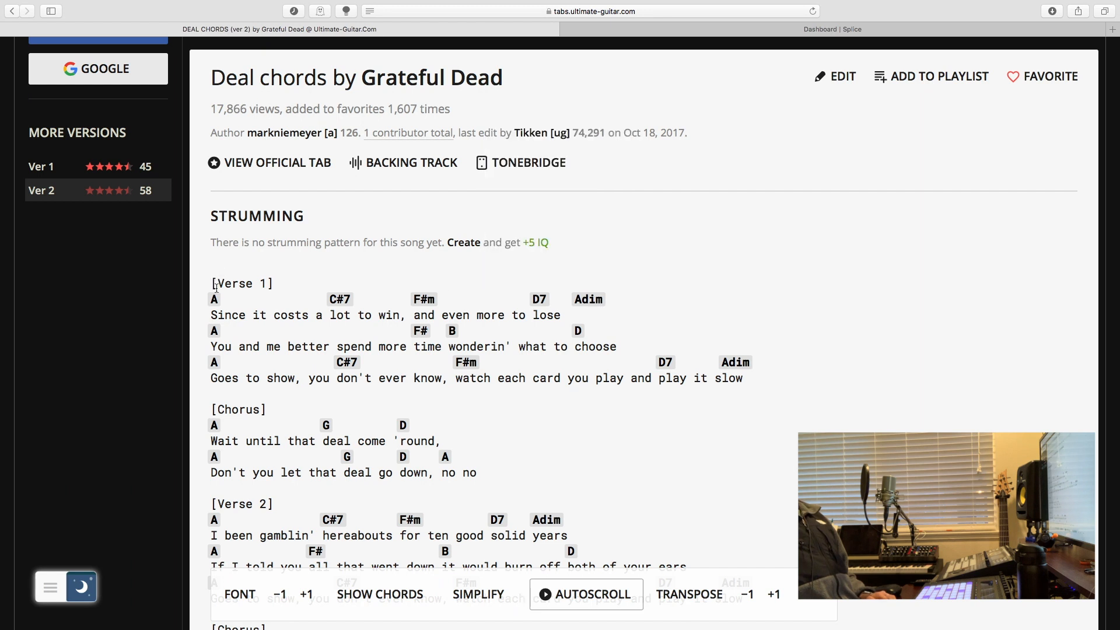
mouse_move(215, 298)
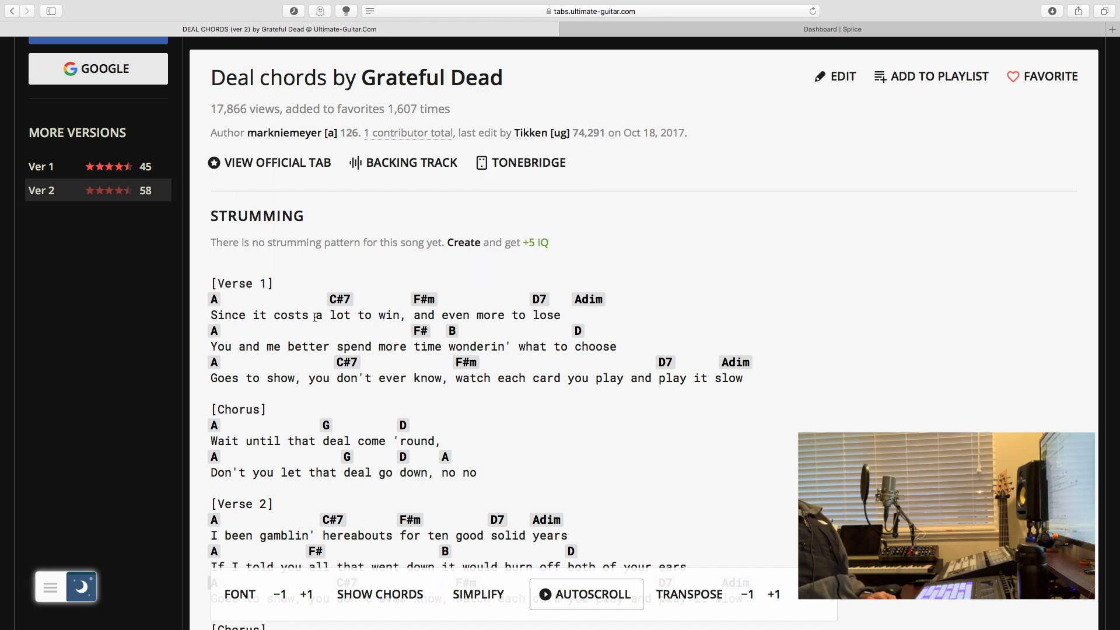
mouse_move(341, 307)
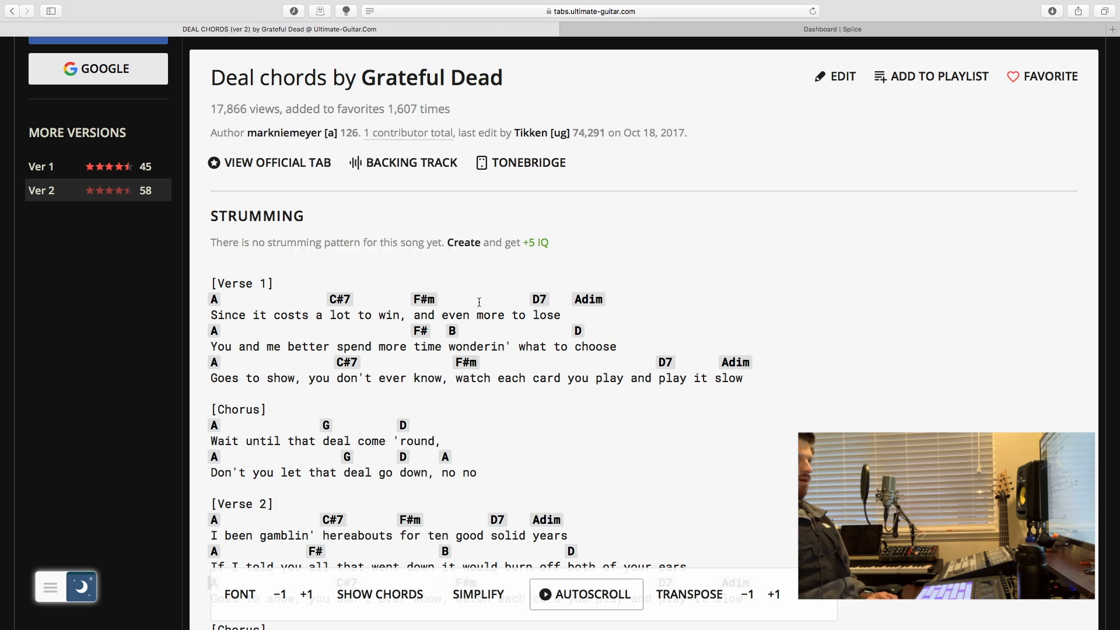
mouse_move(587, 307)
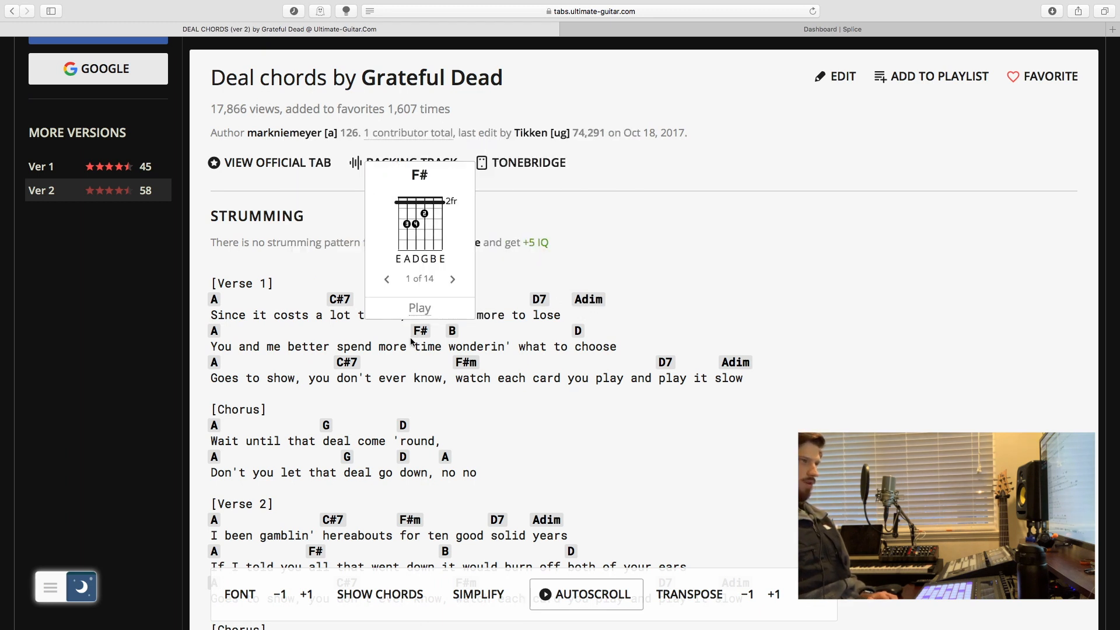
key("ctrl+Right")
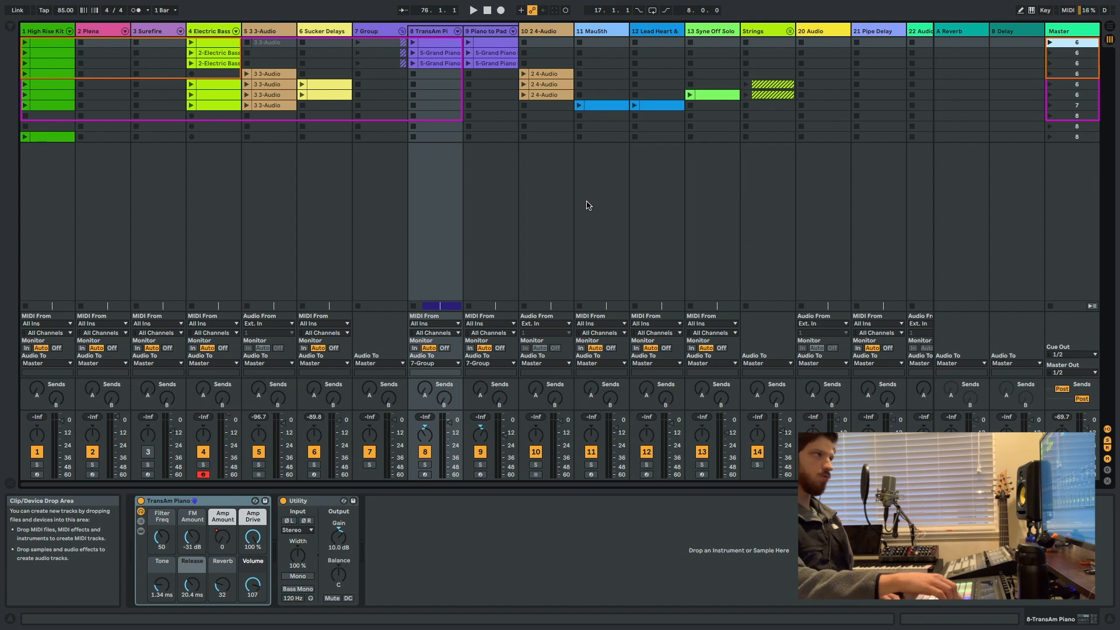
Launch the first scene and open the TransAm Piano track's first clip to show its MIDI notes.
key("Return")
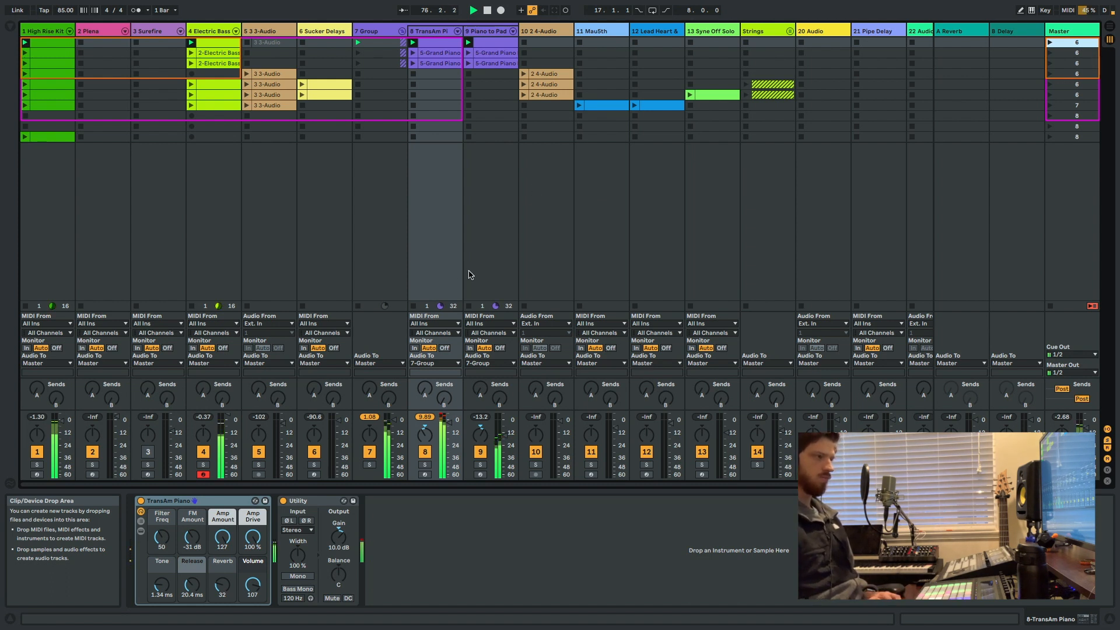
double_click(447, 48)
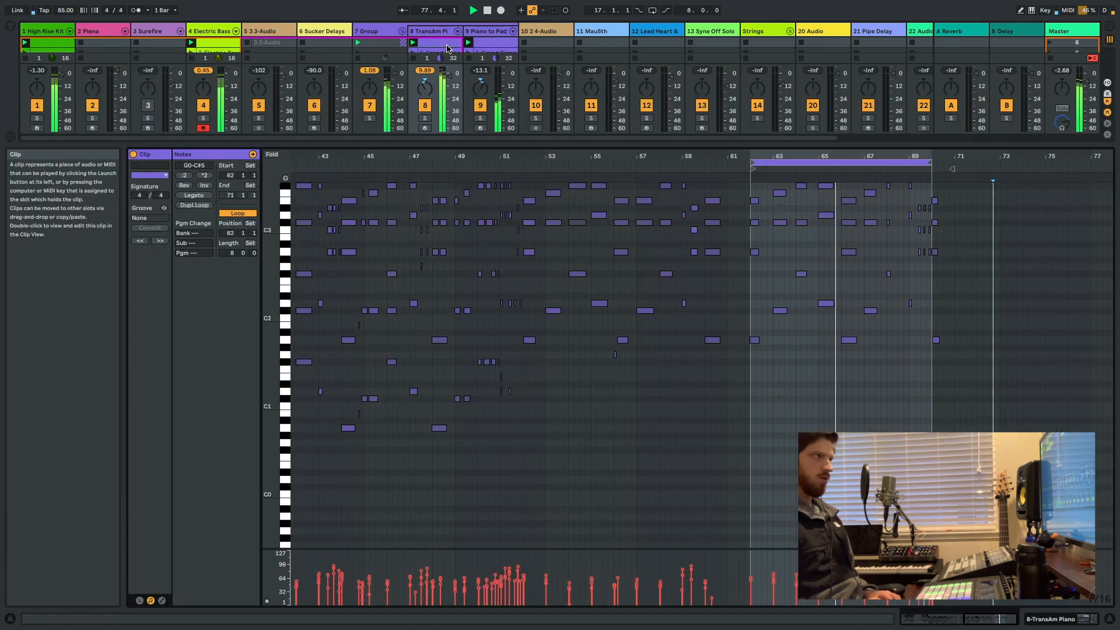
Examine the TransAm Piano clip's MIDI notes closely around the end of its loop, and hide the clip detail.
left_click_drag(930, 156, 930, 195)
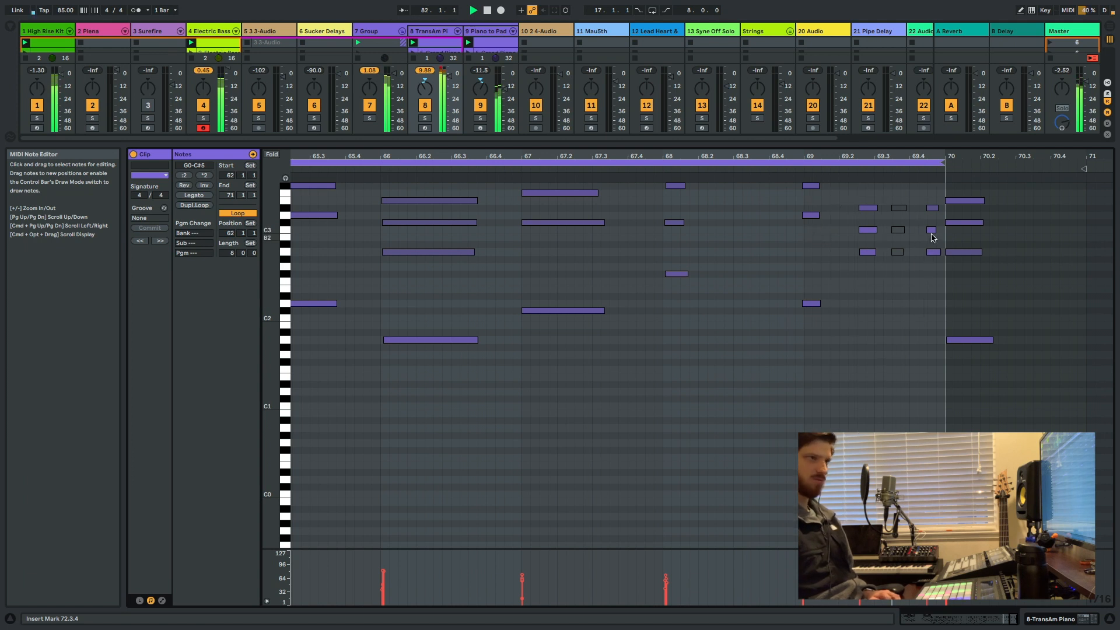
key("alt+super+l")
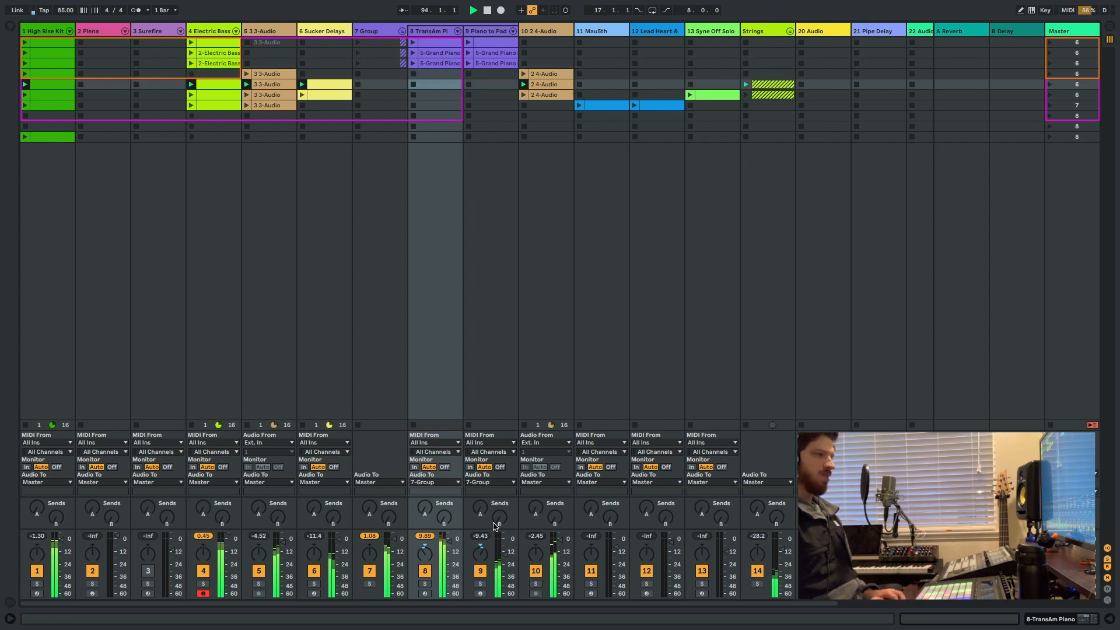
Audition the 2 4-Audio, 3 3-Audio and Sucker Delays tracks in solo one at a time, unsoloing each after listening.
left_click(536, 584)
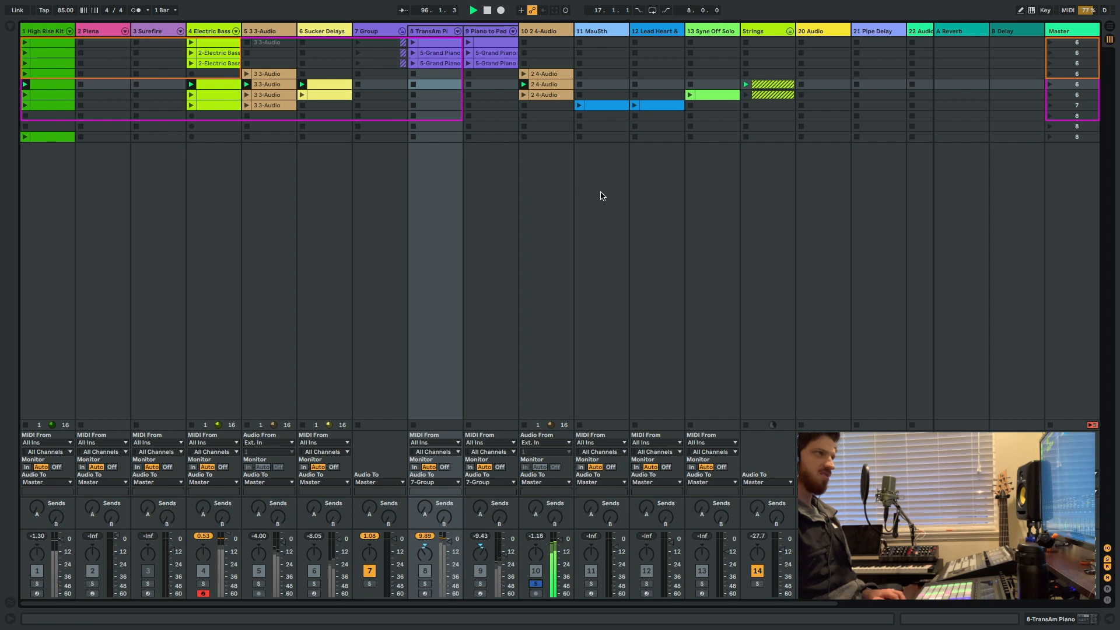
left_click(534, 584)
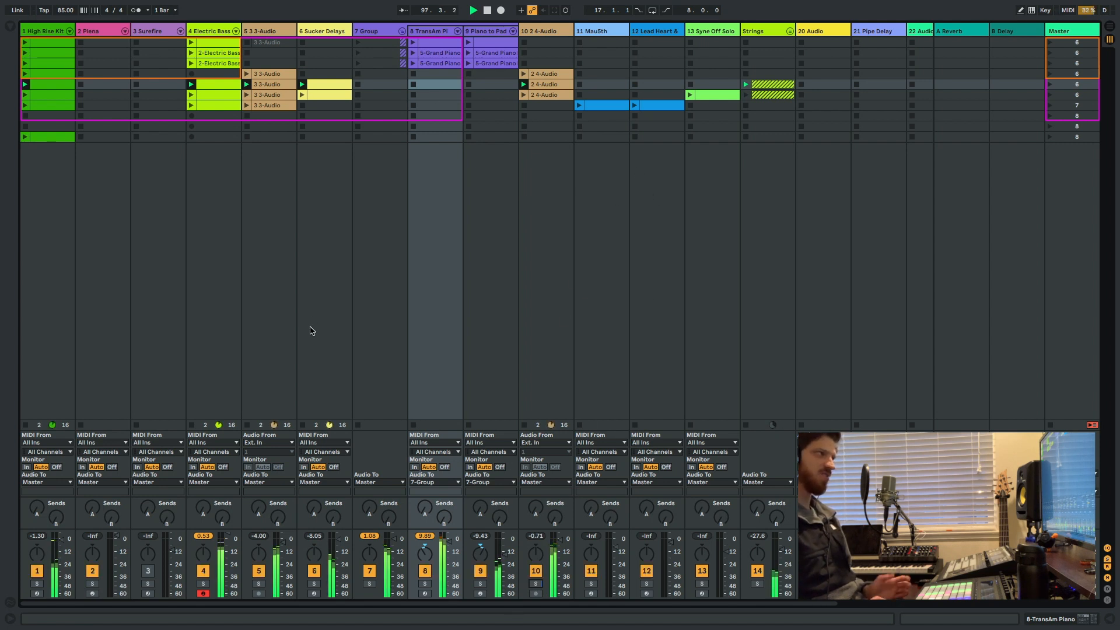
left_click(260, 584)
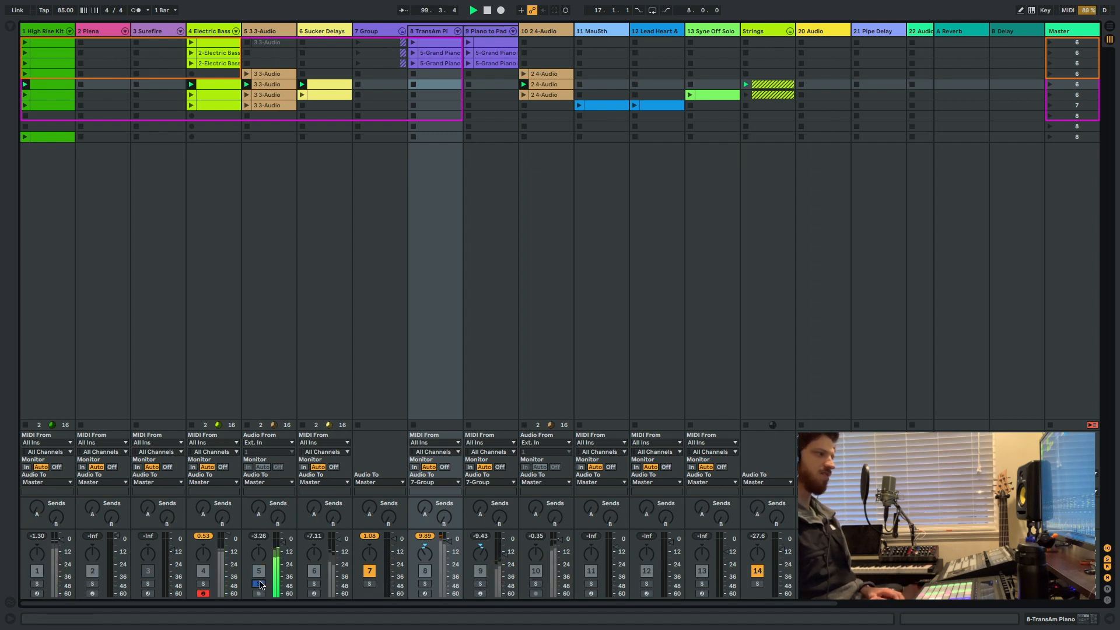
left_click(260, 583)
left_click(314, 584)
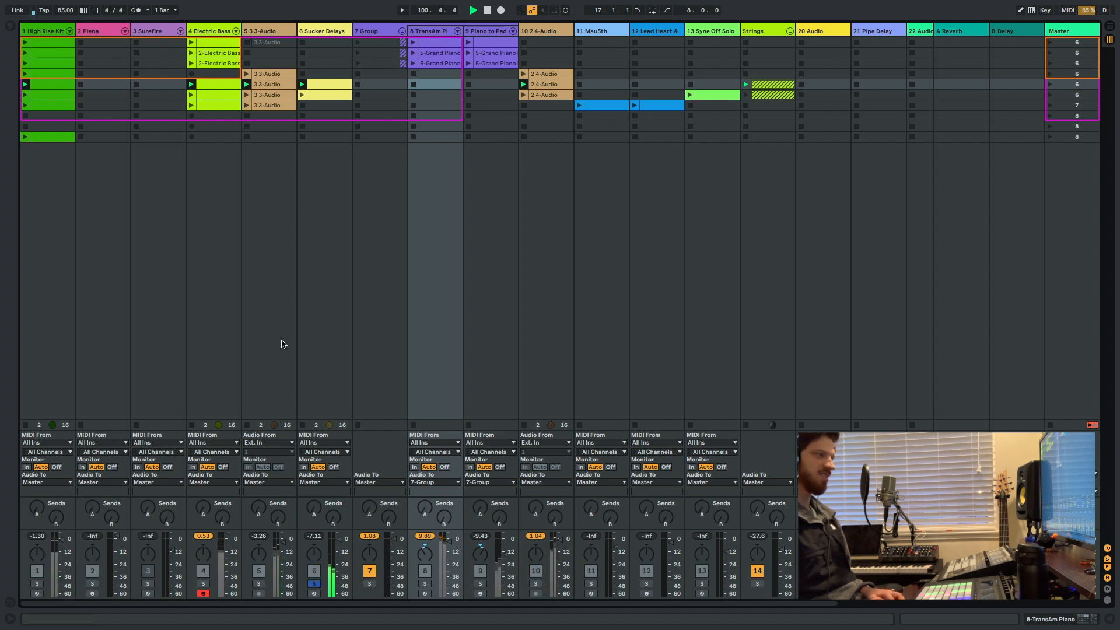
left_click(314, 584)
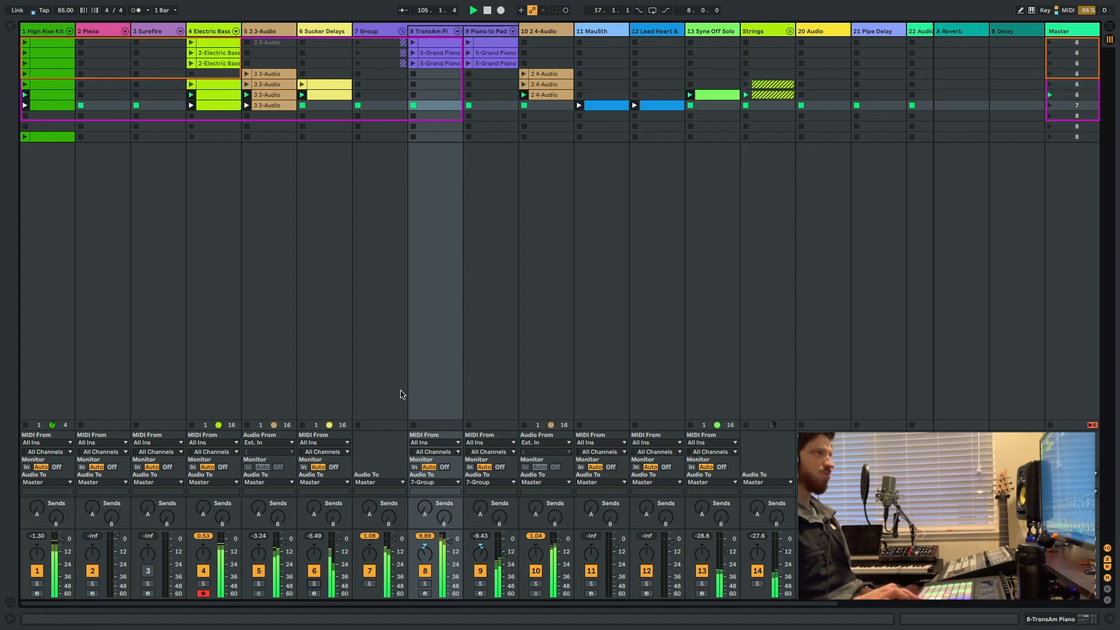
Audition the Lead Heart & Soul and MauSth tracks in solo one after the other, and stop playback.
left_click(648, 583)
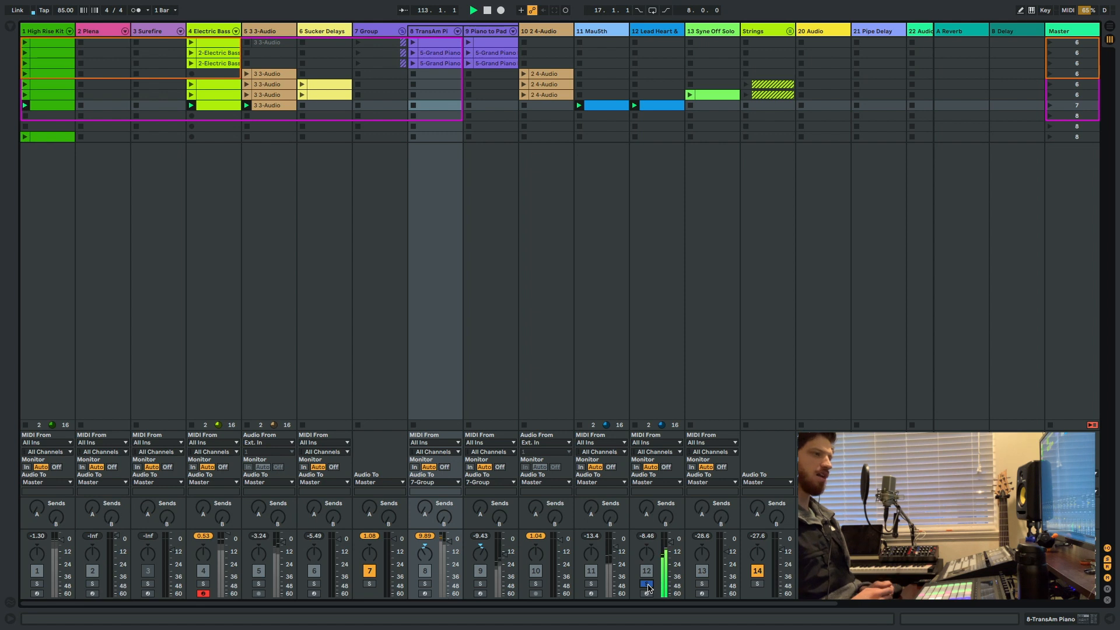
left_click(647, 584)
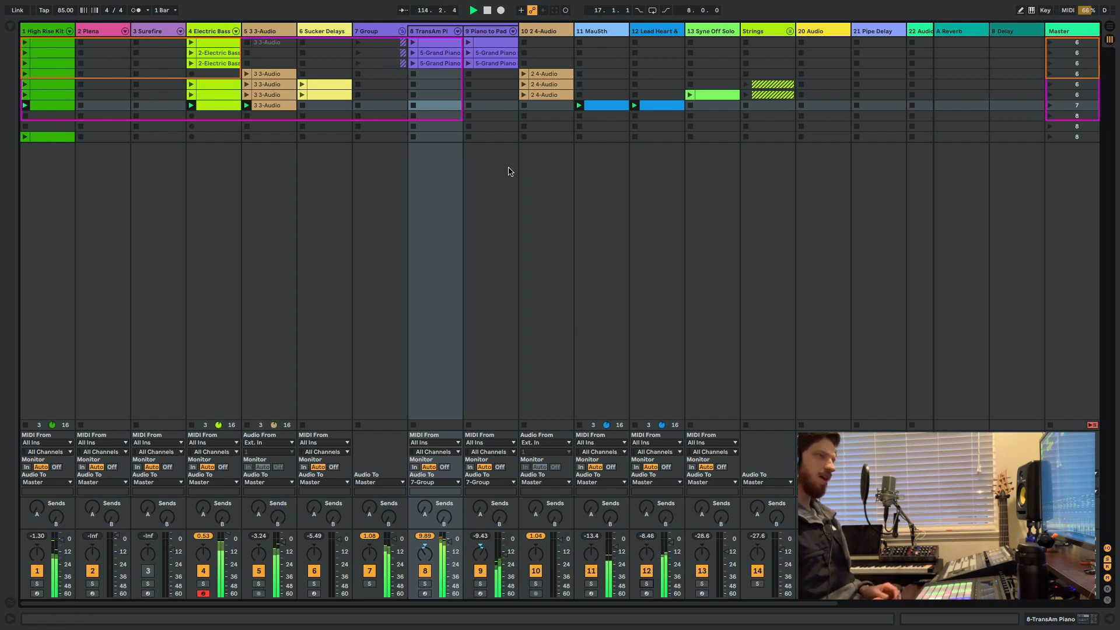
left_click(591, 584)
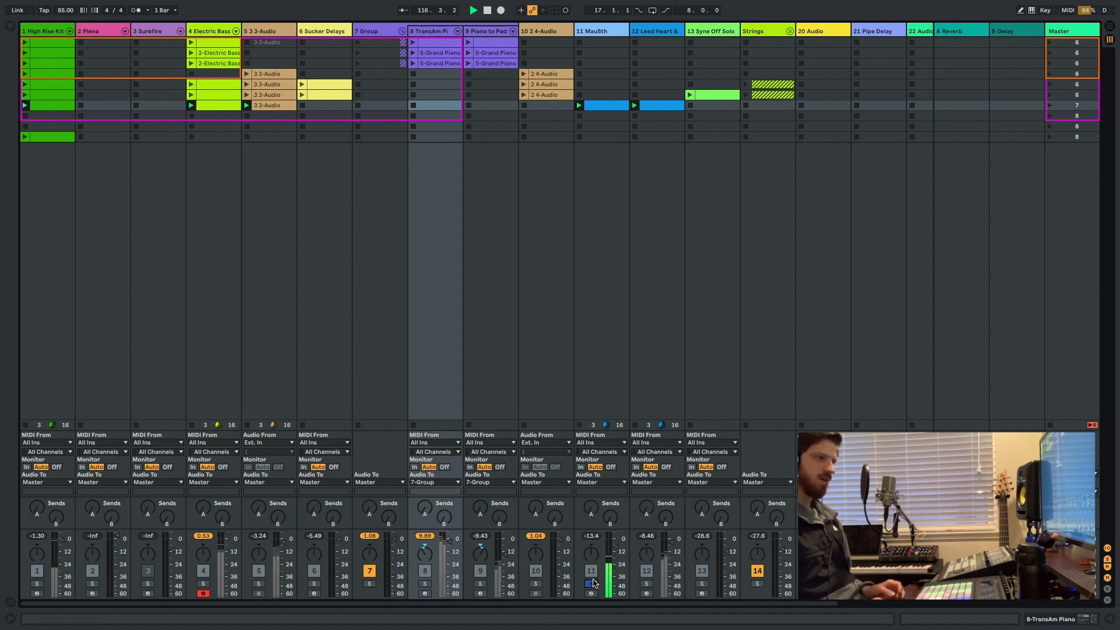
left_click(591, 584)
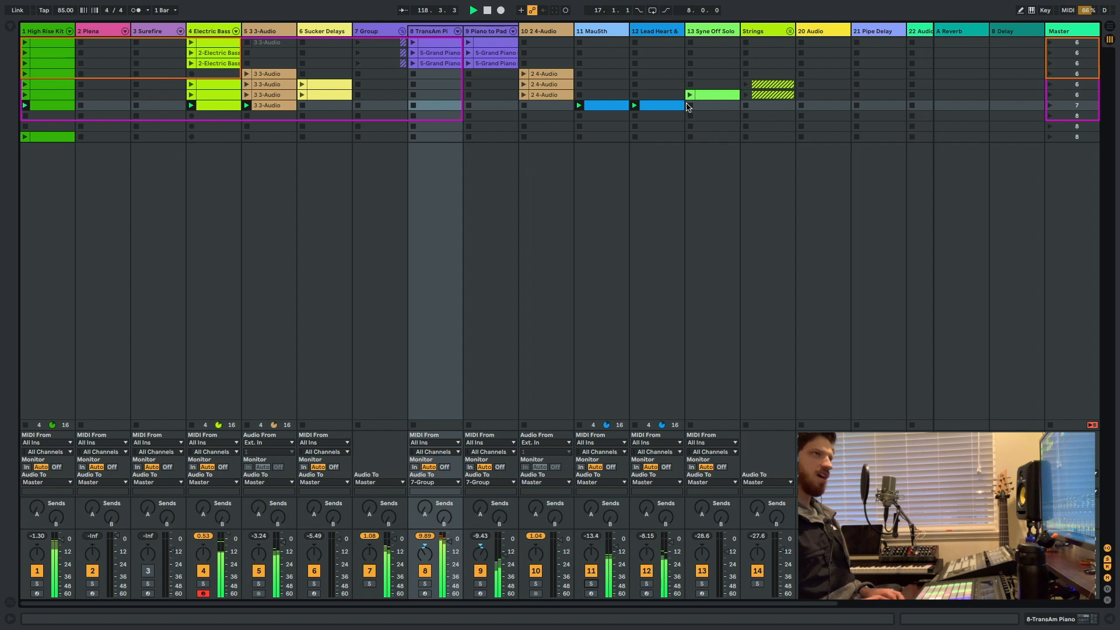
scroll(688, 106, "right", 3)
scroll(688, 105, "left", 3)
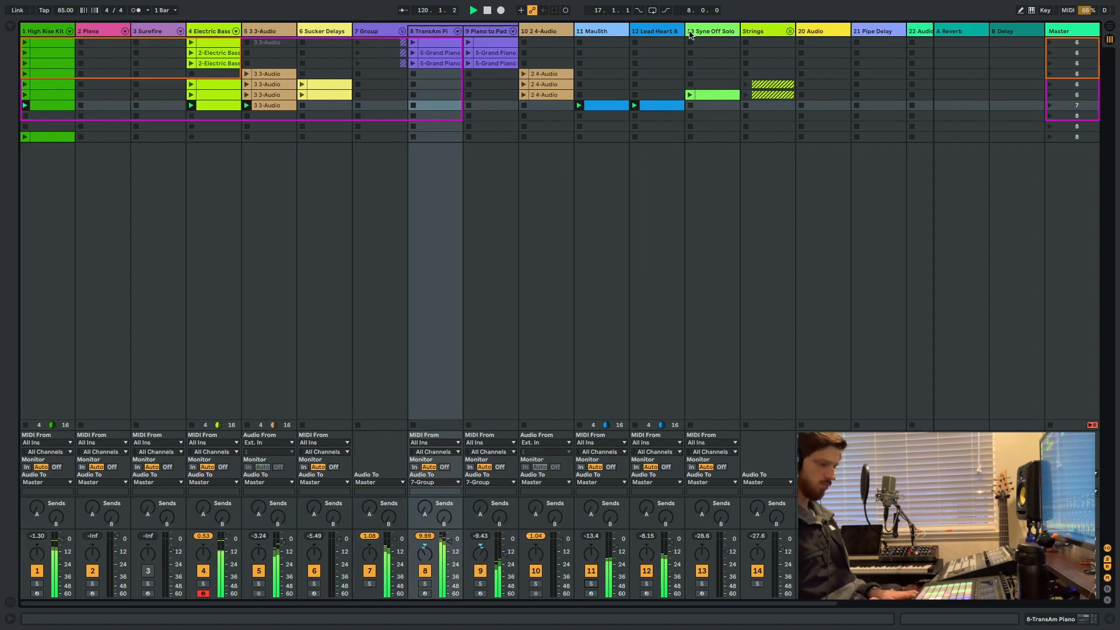
left_click(487, 10)
key("Tab")
key("Tab")
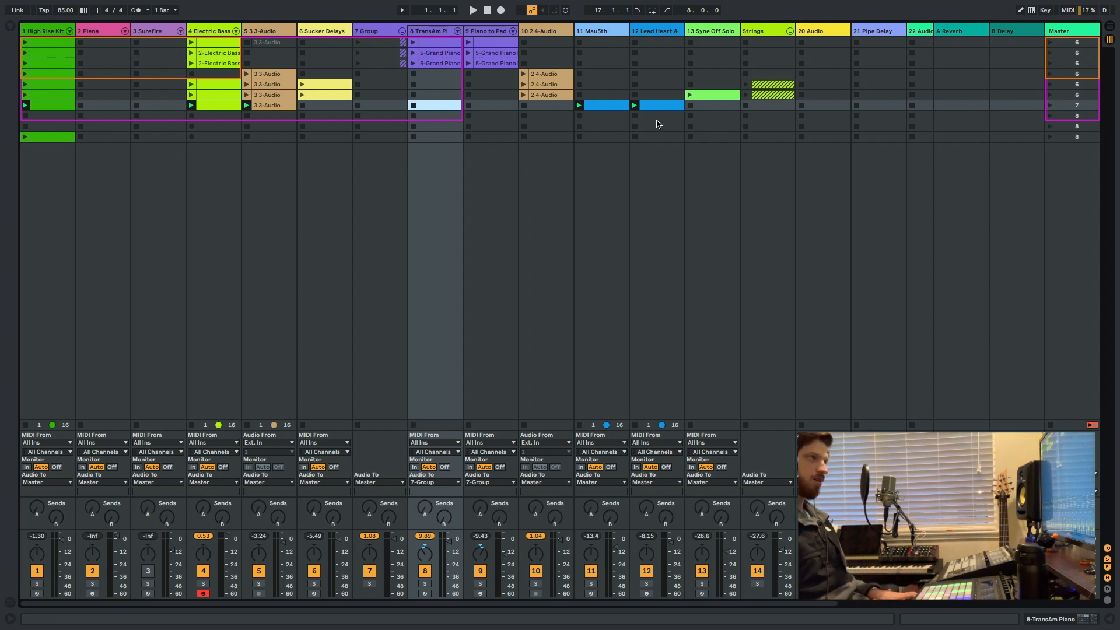
left_click(726, 110)
key("Left")
key("Left")
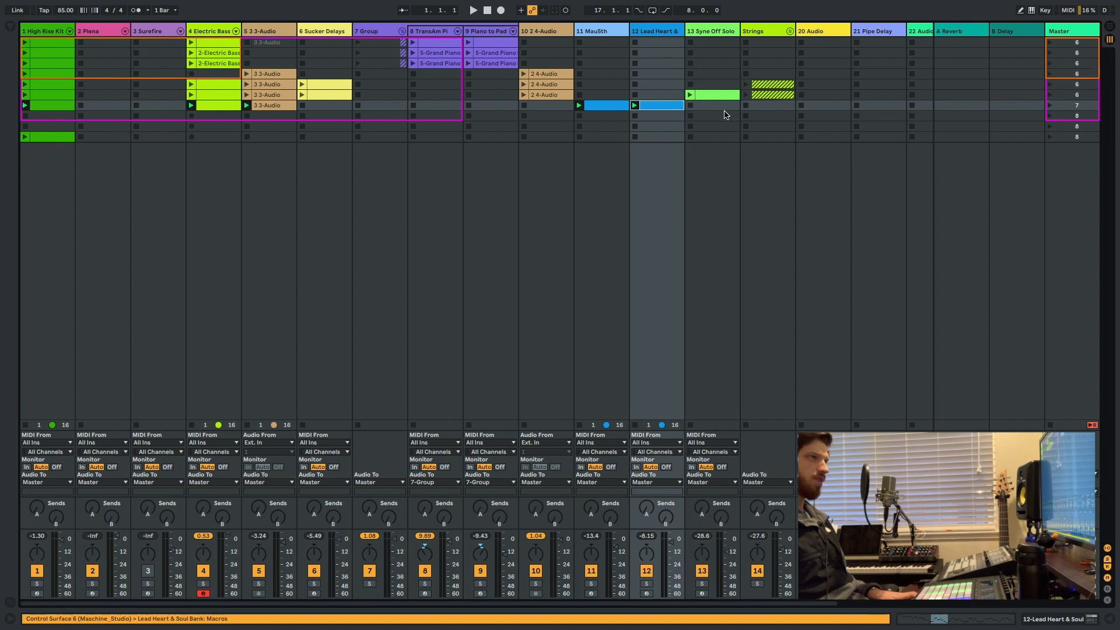
key("Left")
key("Left")
key("Up")
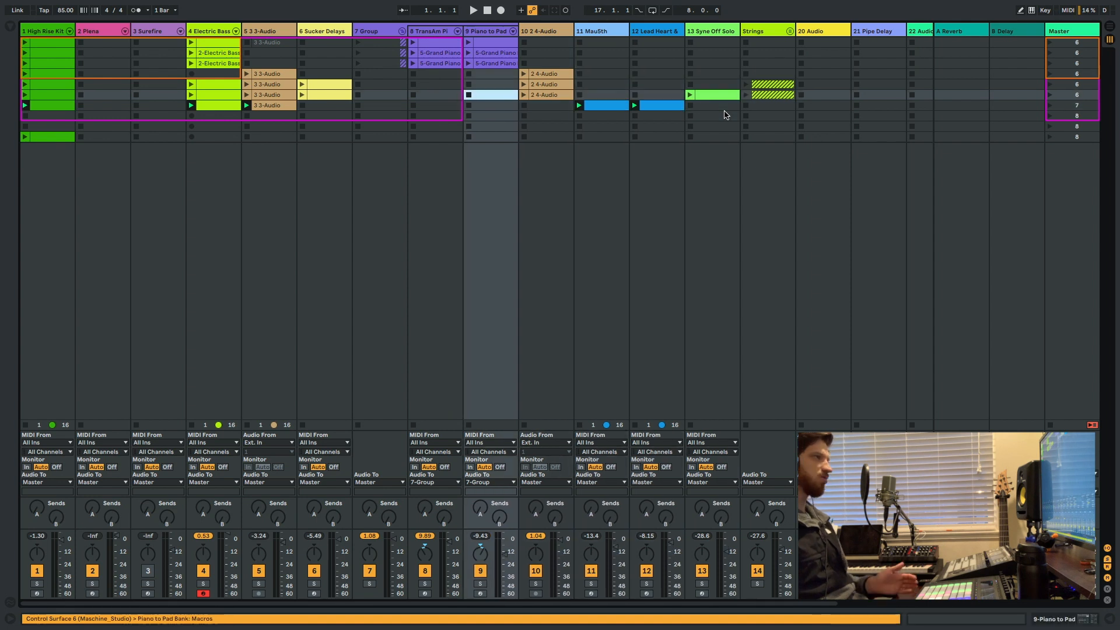
key("Left")
key("Left")
Show the Arrangement View, hide the clip detail and return all tracks to arrangement playback.
key("Tab")
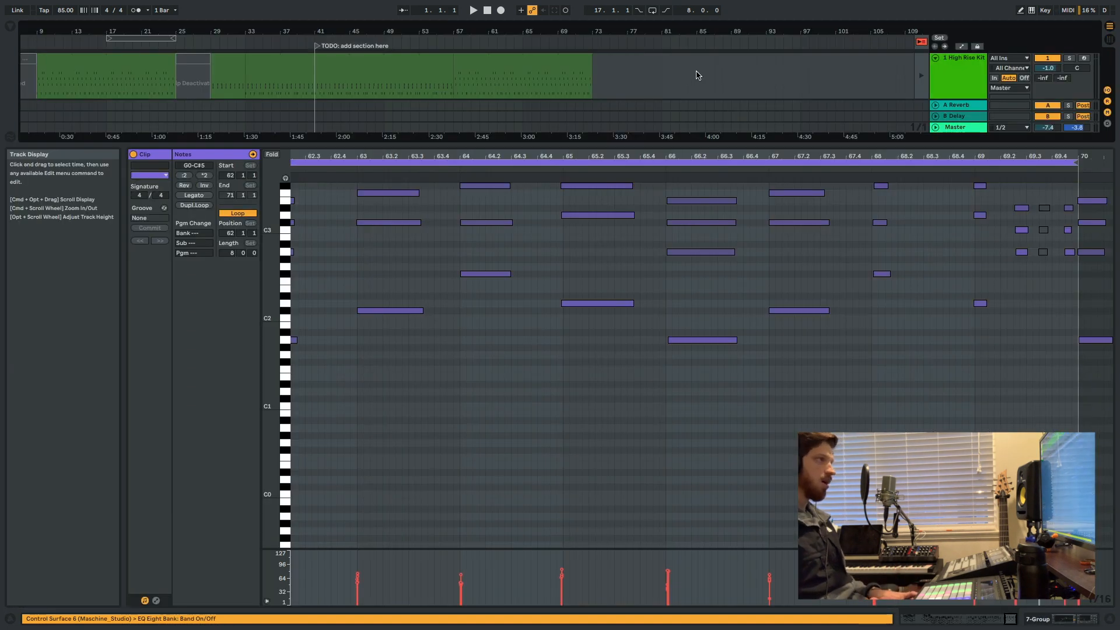
key("super+alt+l")
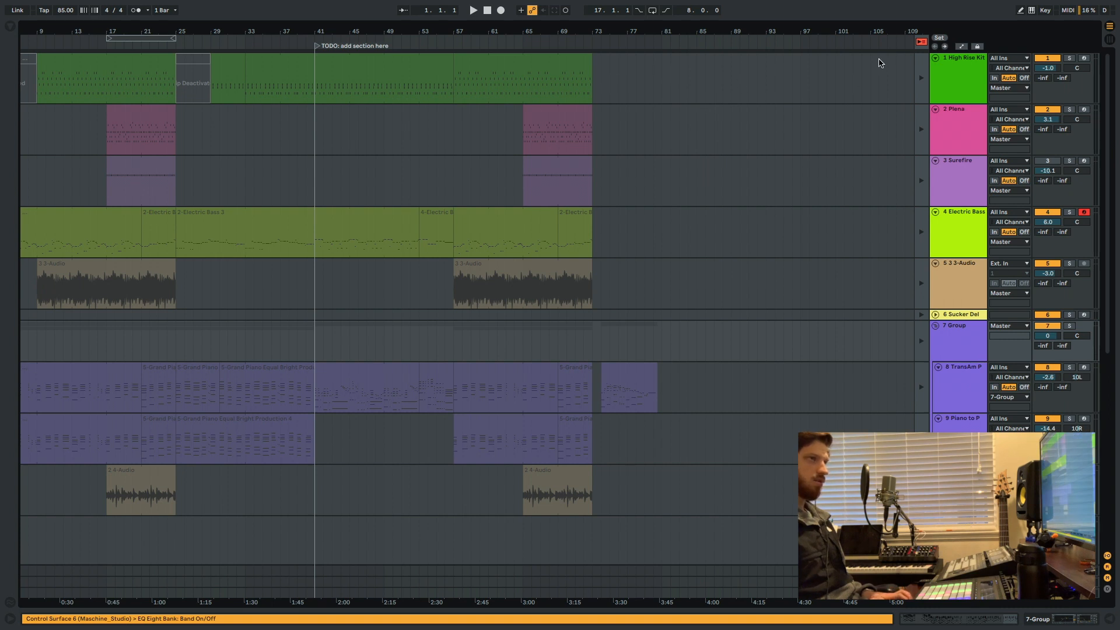
left_click(921, 42)
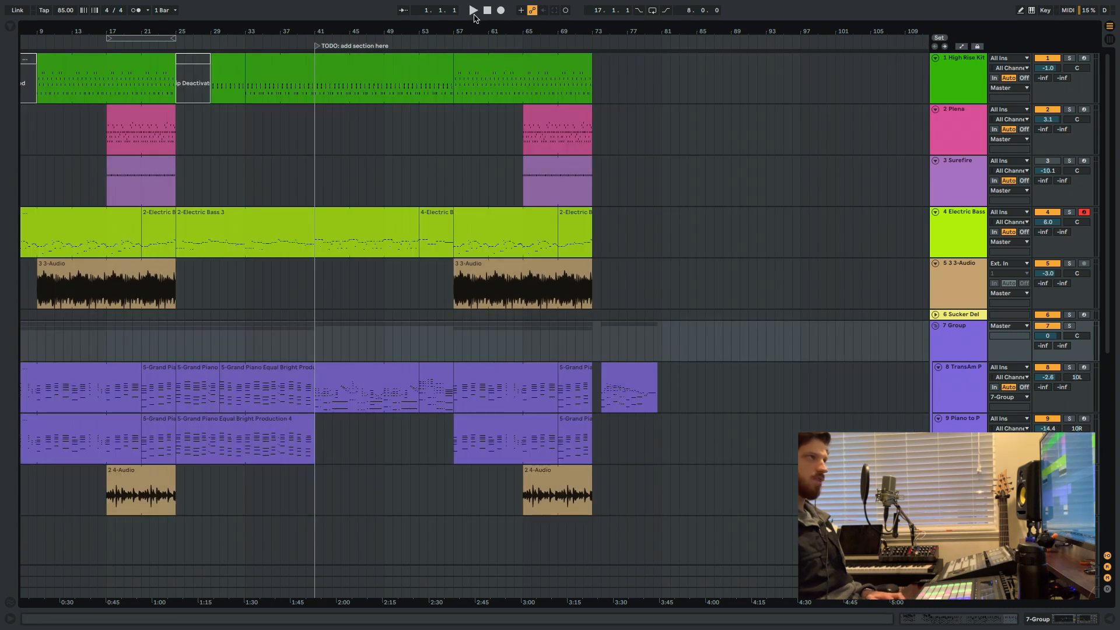
Compare the Session and Arrangement views, and play the arrangement from bar 1.
key("Tab")
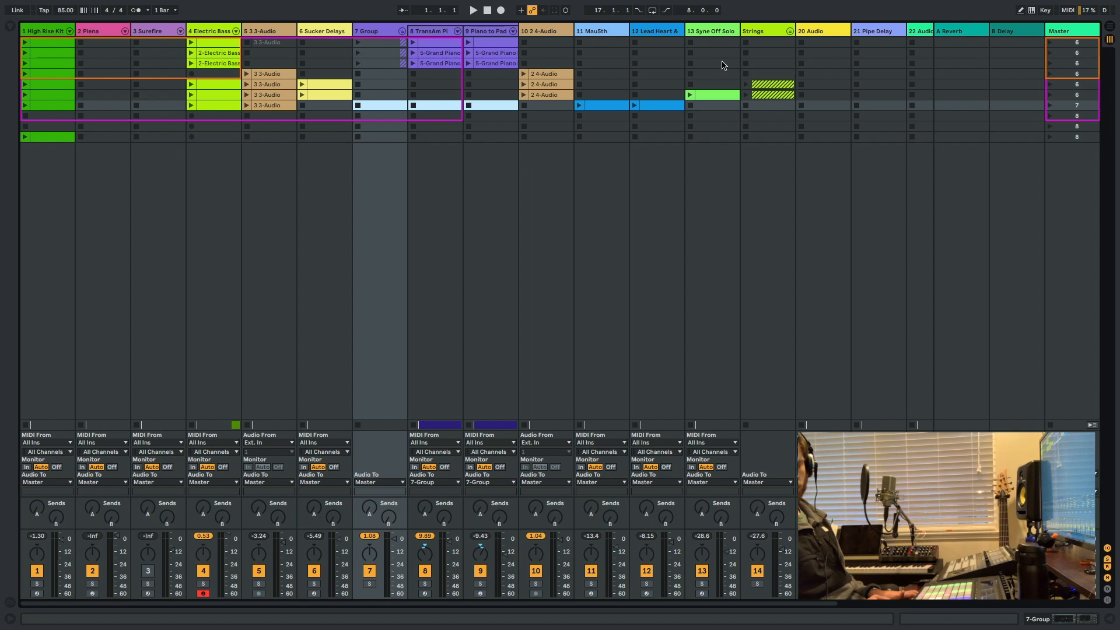
key("Tab")
key("Tab")
key("Tab")
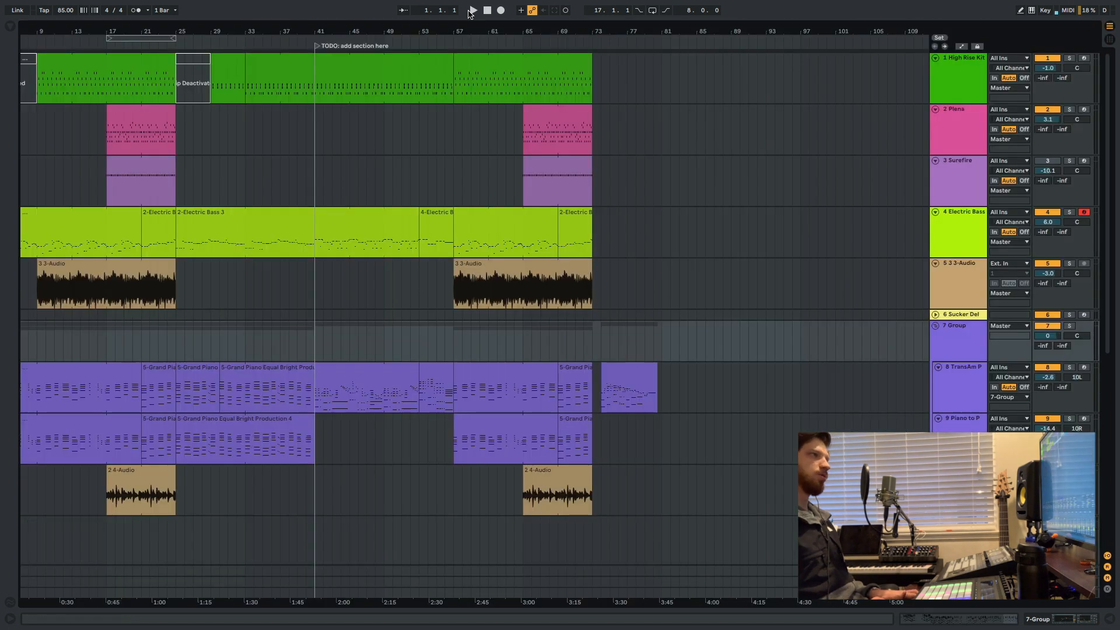
left_click(474, 12)
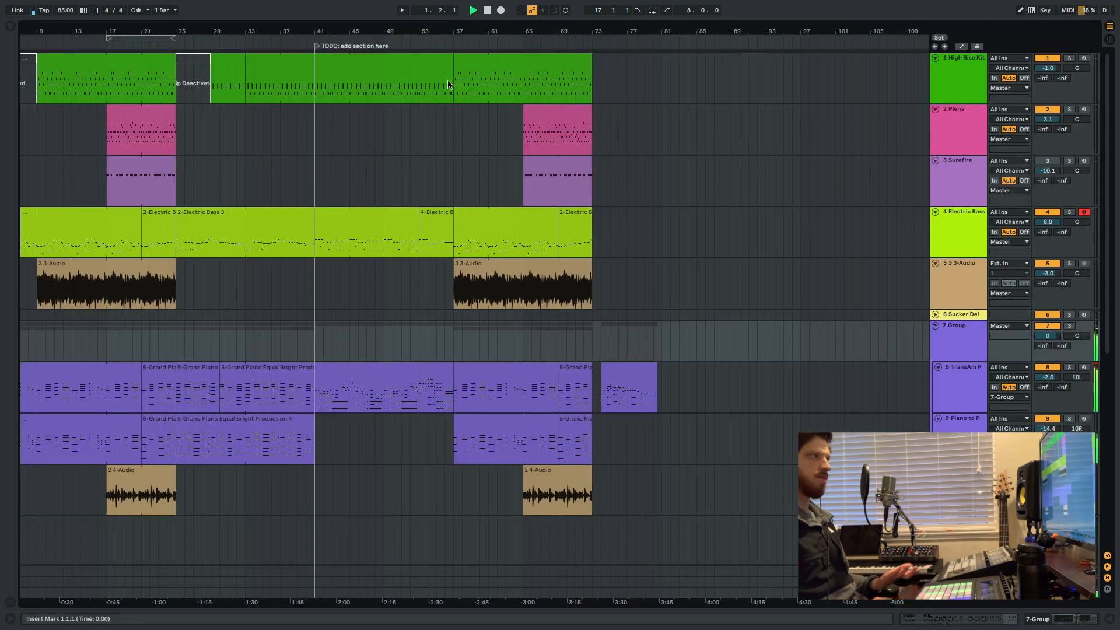
scroll(305, 250, "left", 3)
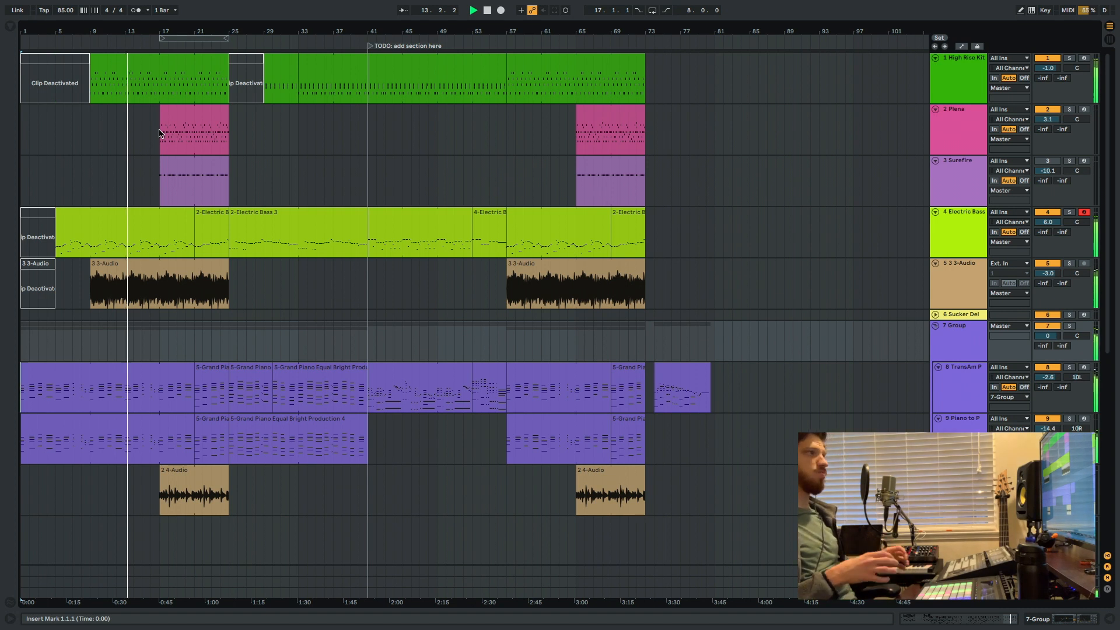
Place the insert mark at bar 17 and at bar 29, and solo the Plena and Surefire tracks together.
left_click(160, 180)
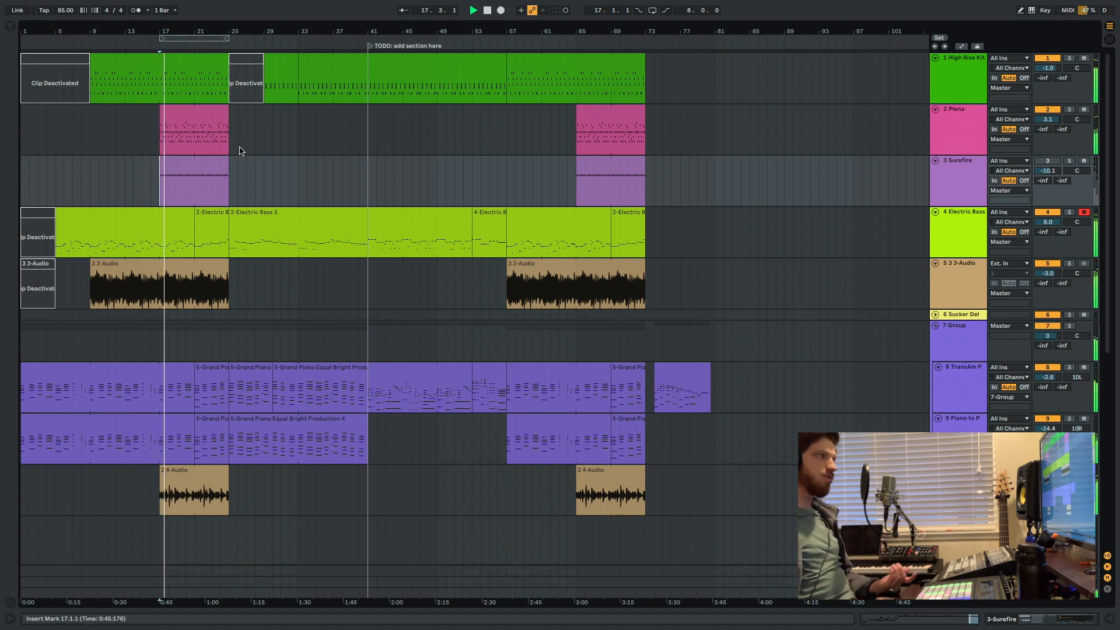
left_click(262, 165)
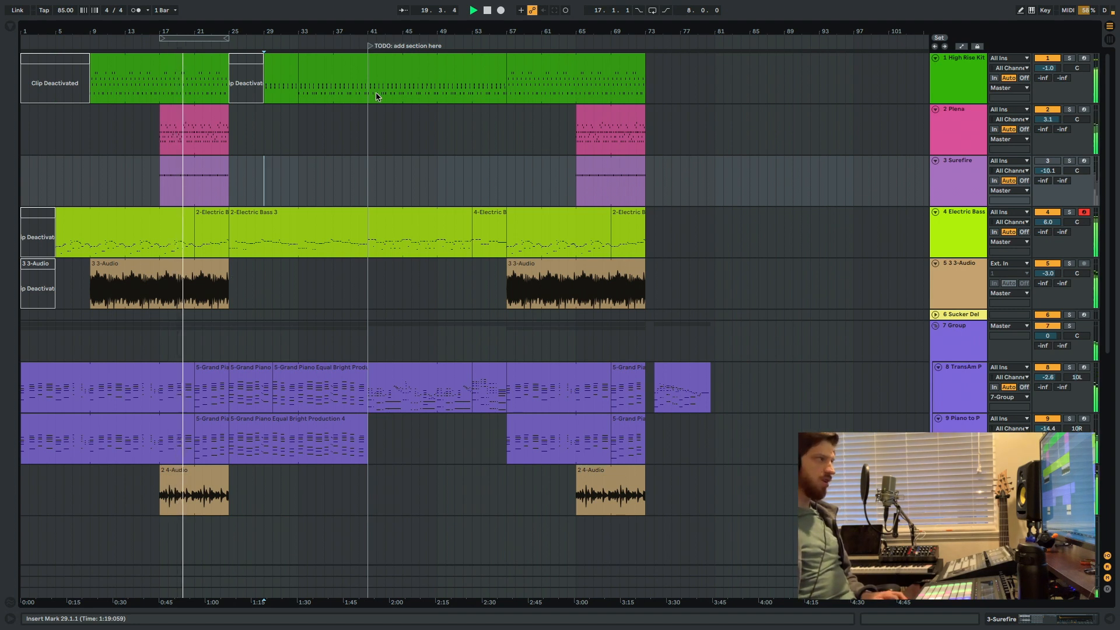
left_click(1069, 110)
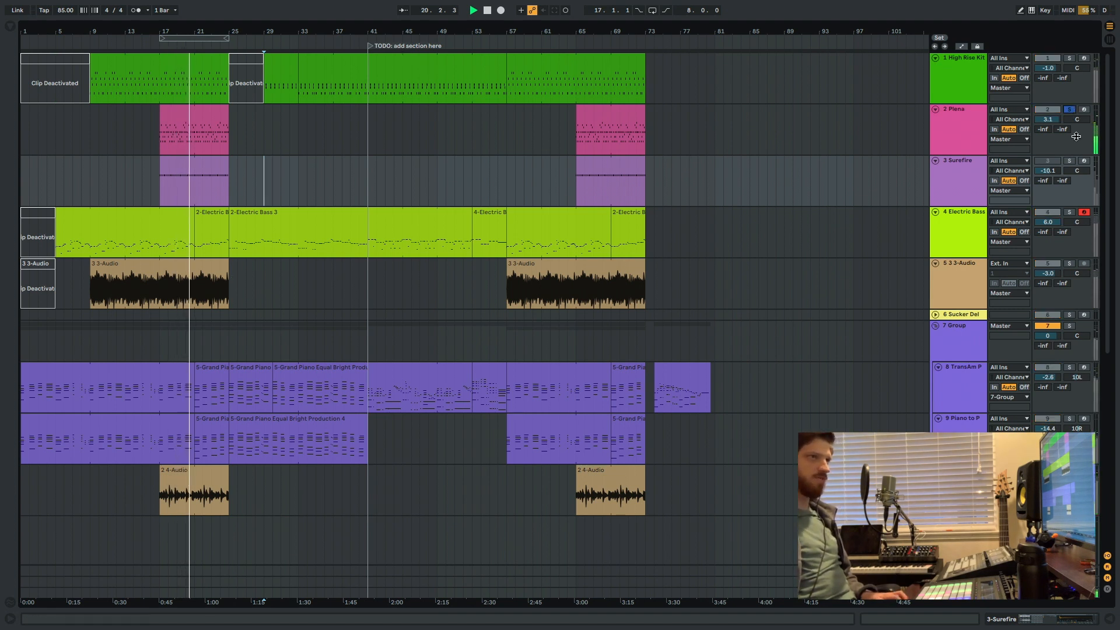
left_click(1069, 161)
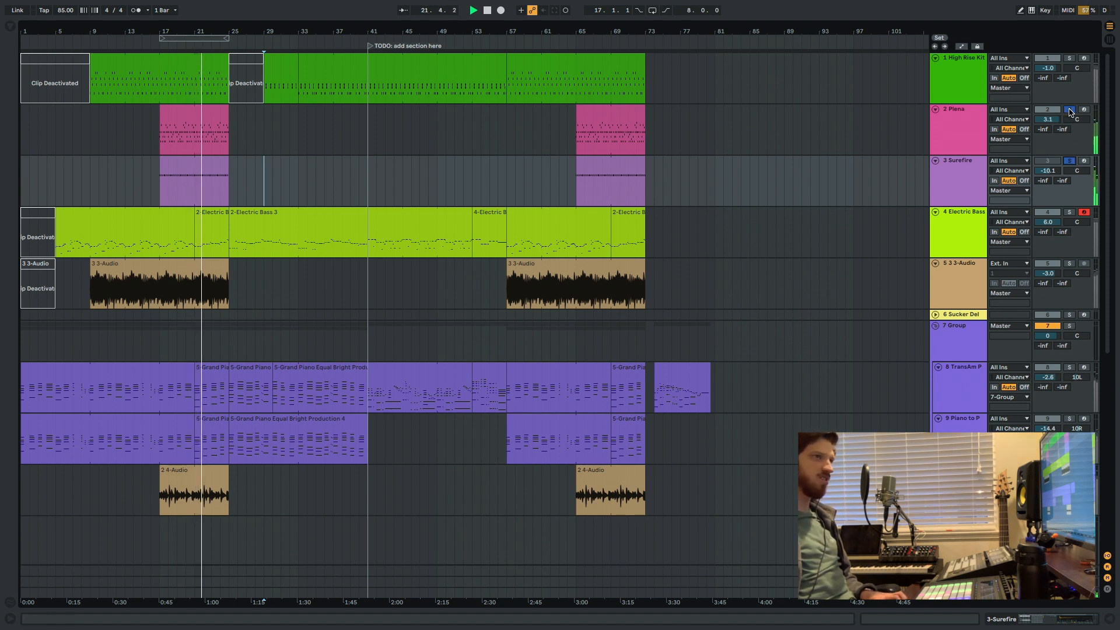
Open the first Plena clip to view its notes, hide the detail view and stop playback at bar 1.
double_click(182, 112)
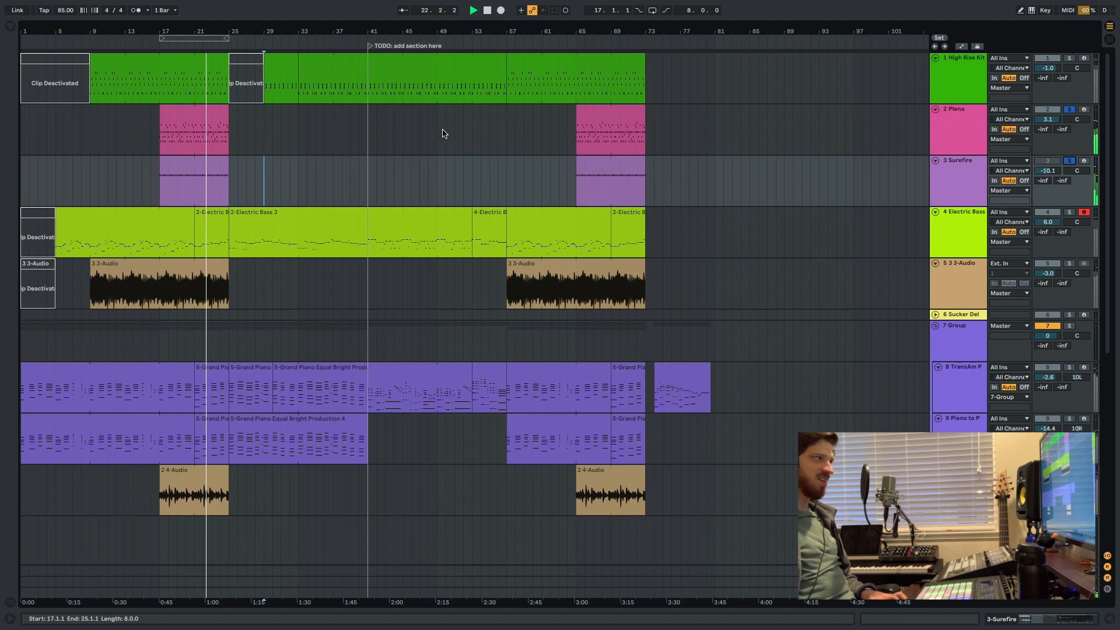
key("alt+super+l")
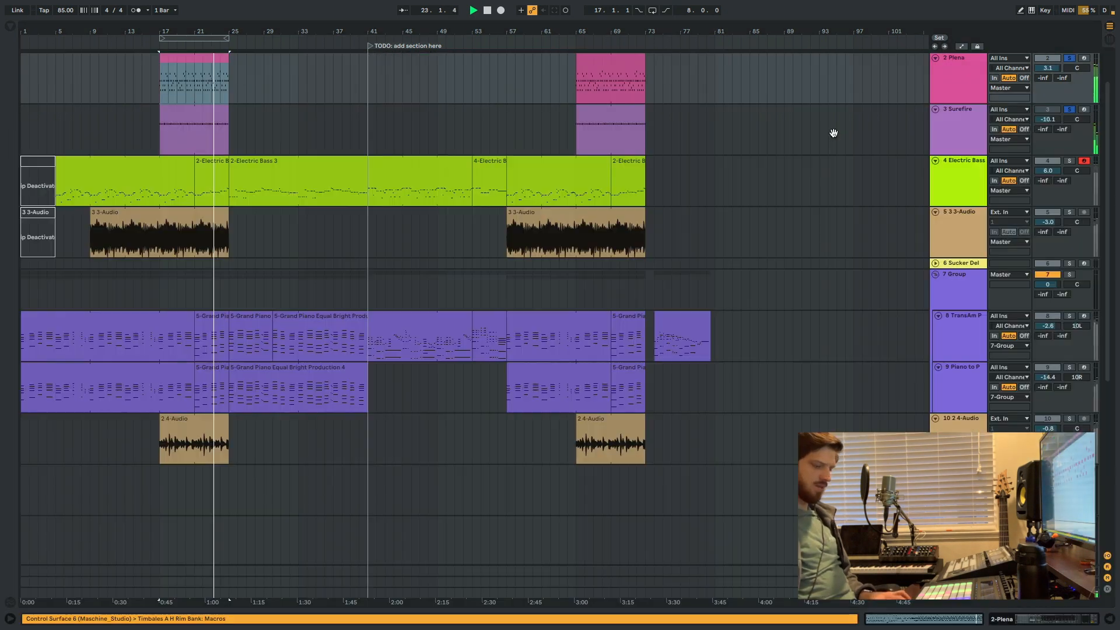
double_click(487, 10)
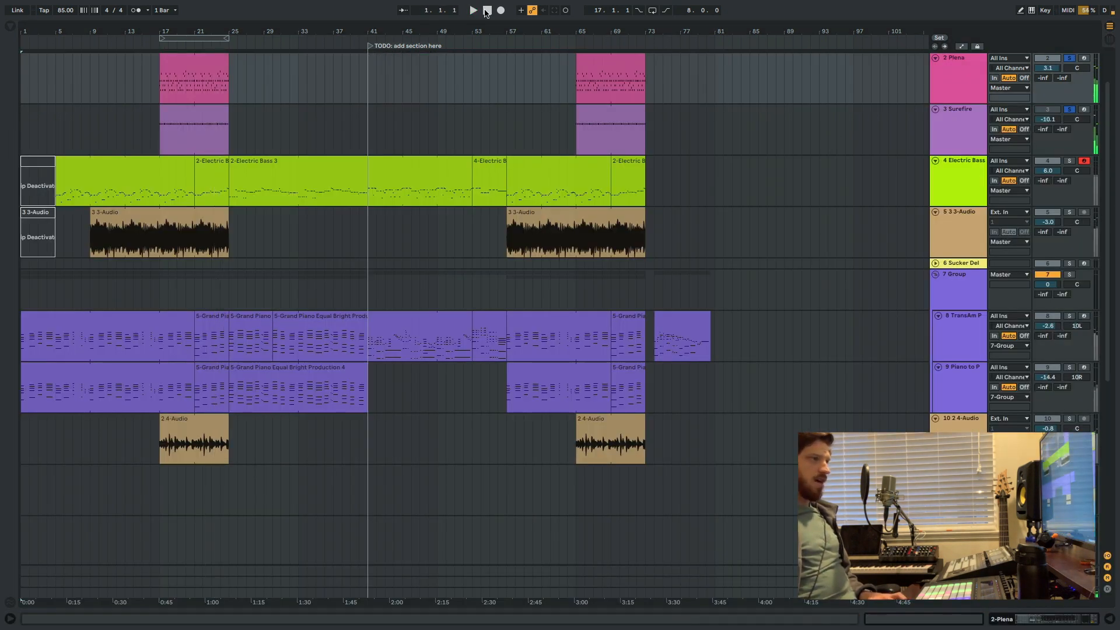
Reopen the finished remix from the recent Live Sets.
mouse_move(121, 5)
left_click(64, 6)
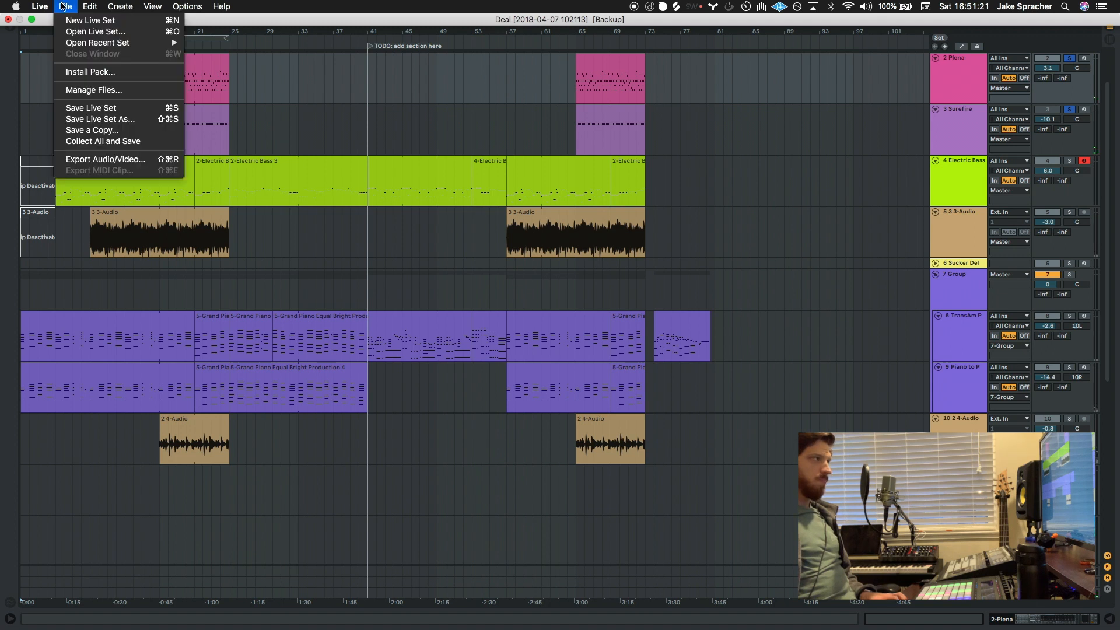
mouse_move(122, 42)
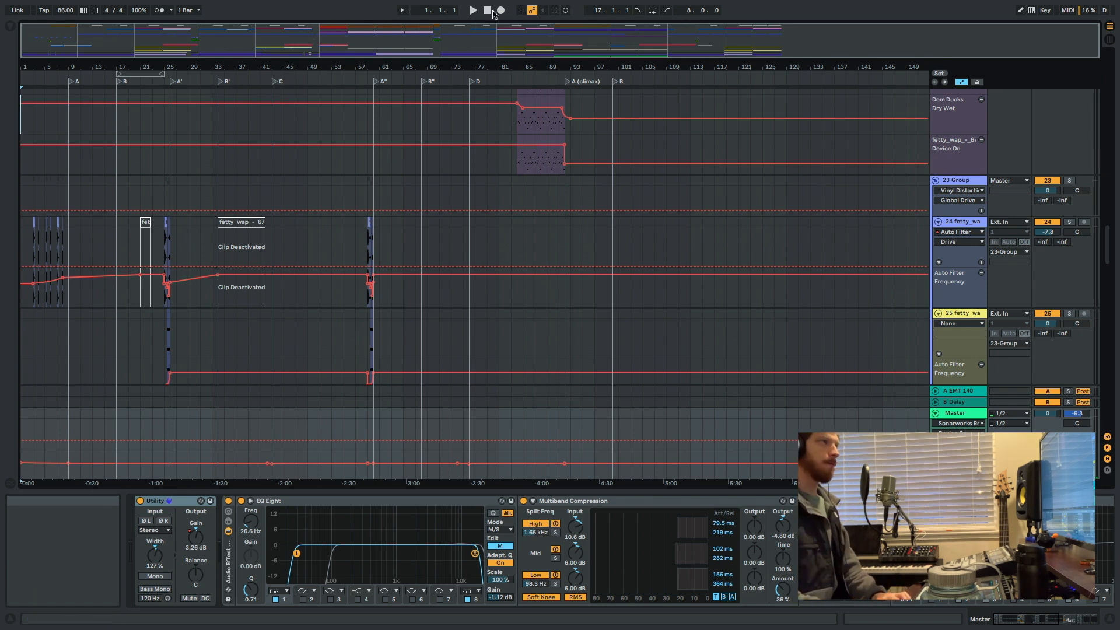
Keep playback stopped at the start, select the Master track and look through its effects chain.
left_click(484, 14)
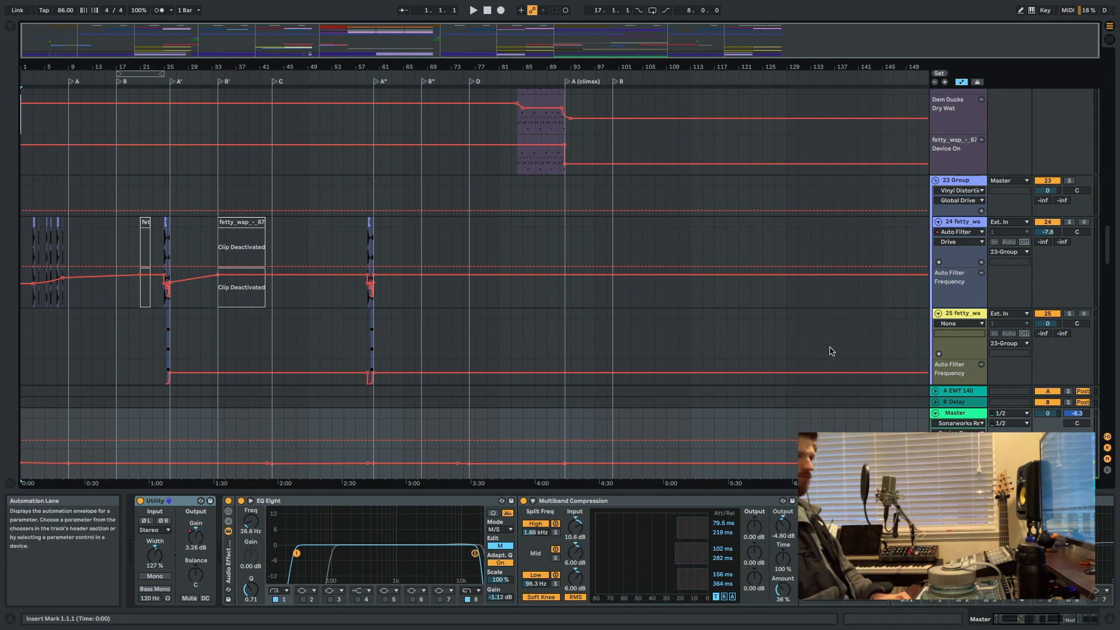
left_click(968, 414)
scroll(971, 539, "right", 10)
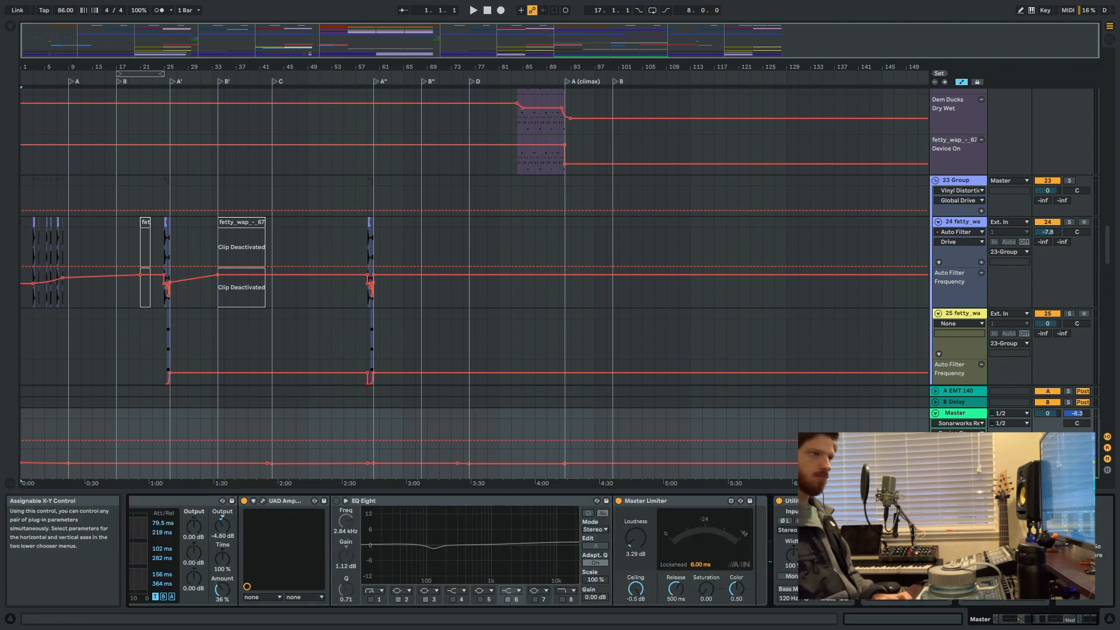
Select the 25 fetty_wap track's lane at bar 1 and play the arrangement from the start.
left_click(595, 338)
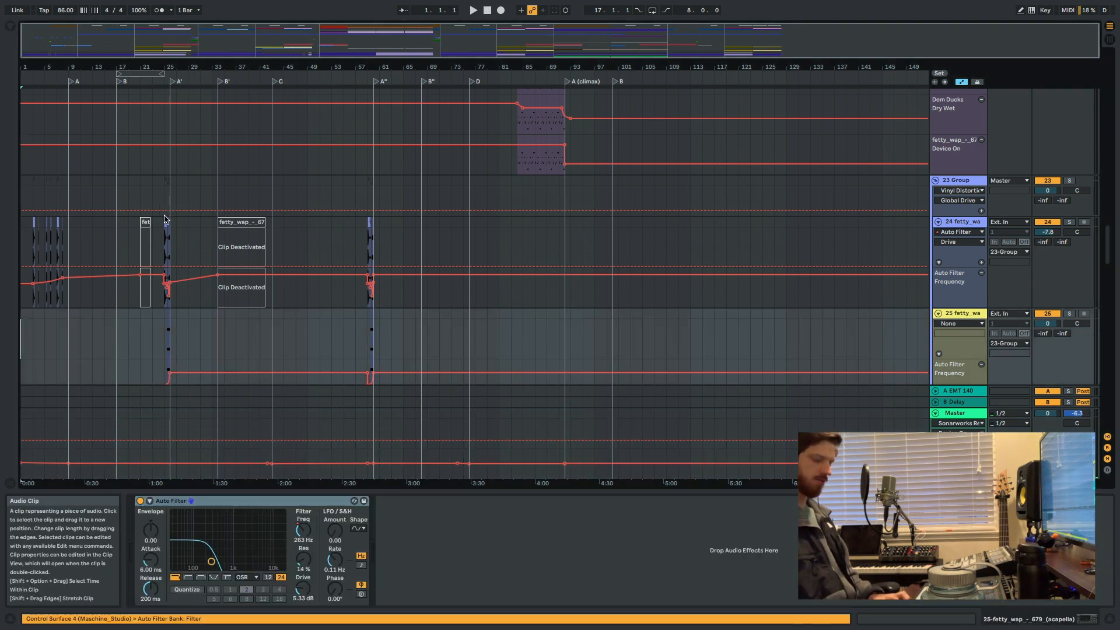
scroll(45, 230, "up", 10)
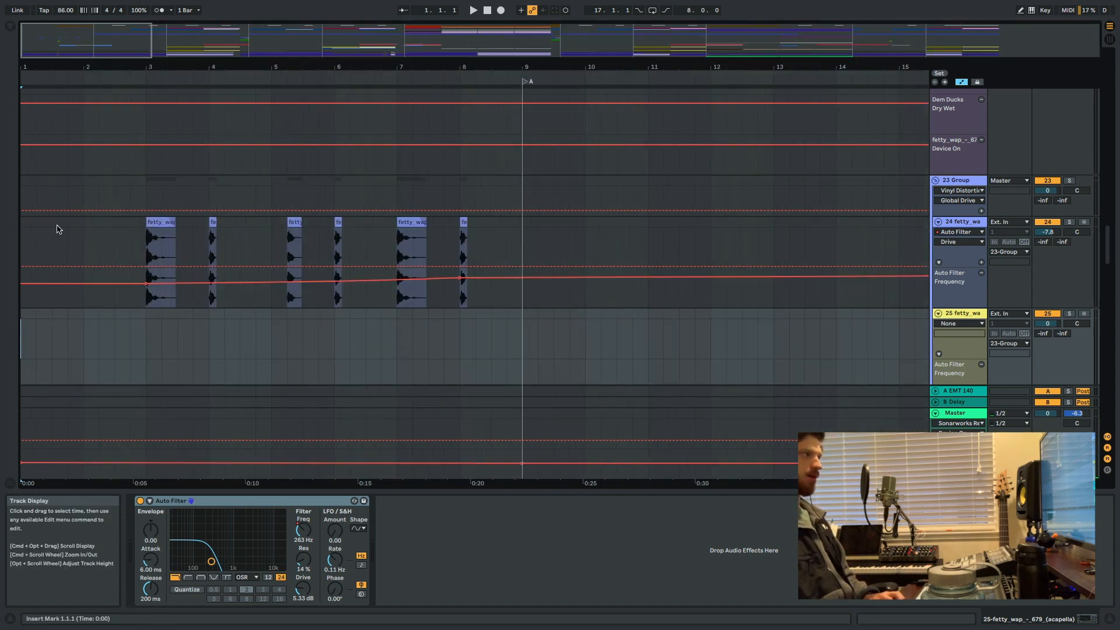
scroll(80, 190, "up", 5)
scroll(507, 123, "up", 10)
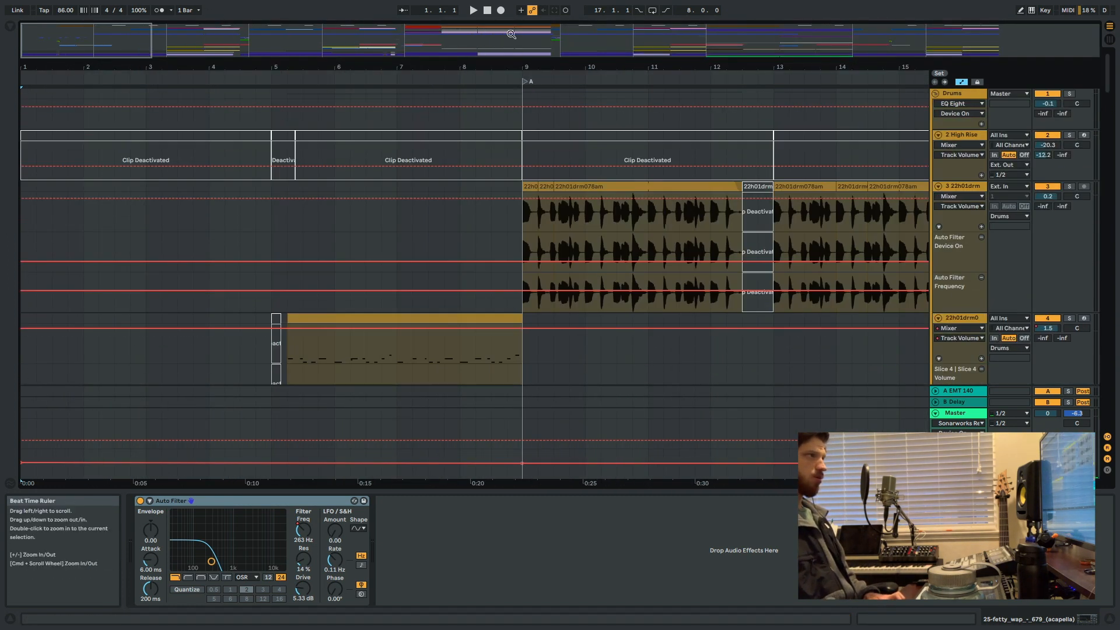
key("space")
Solo the 17 Group vocals briefly during playback and clear the solo again.
scroll(425, 217, "down", 15)
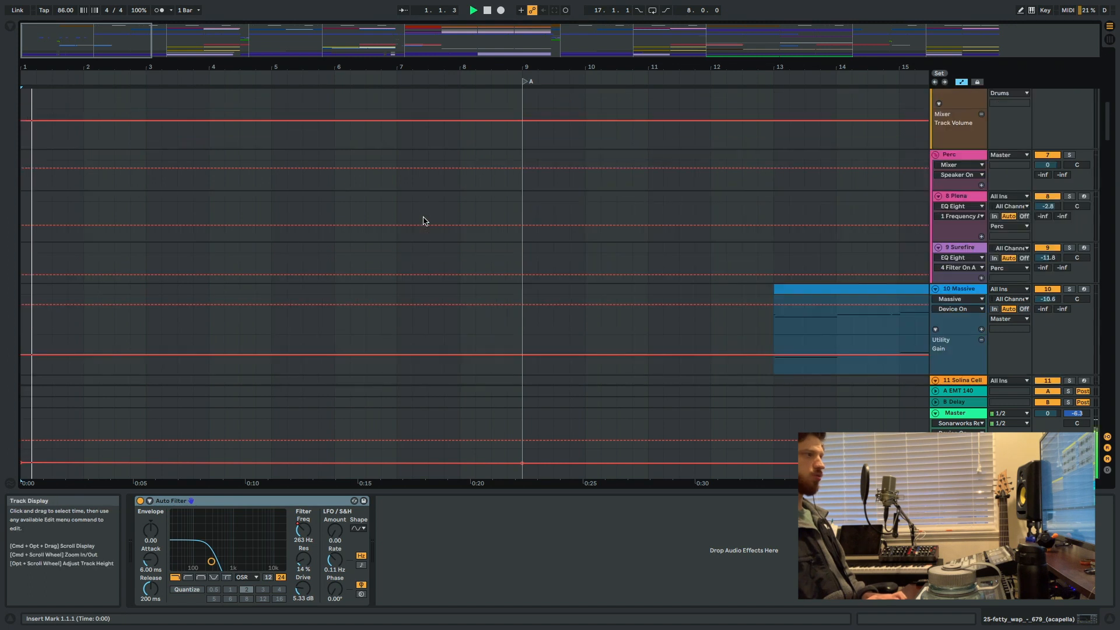
scroll(962, 261, "down", 5)
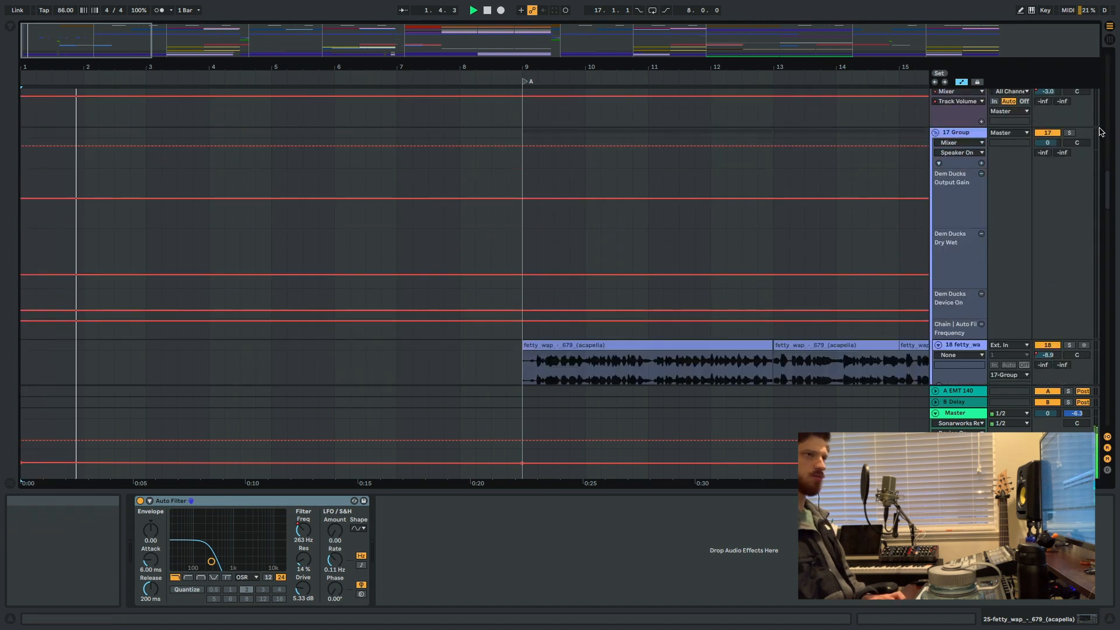
left_click(1070, 133)
scroll(1079, 128, "up", 3)
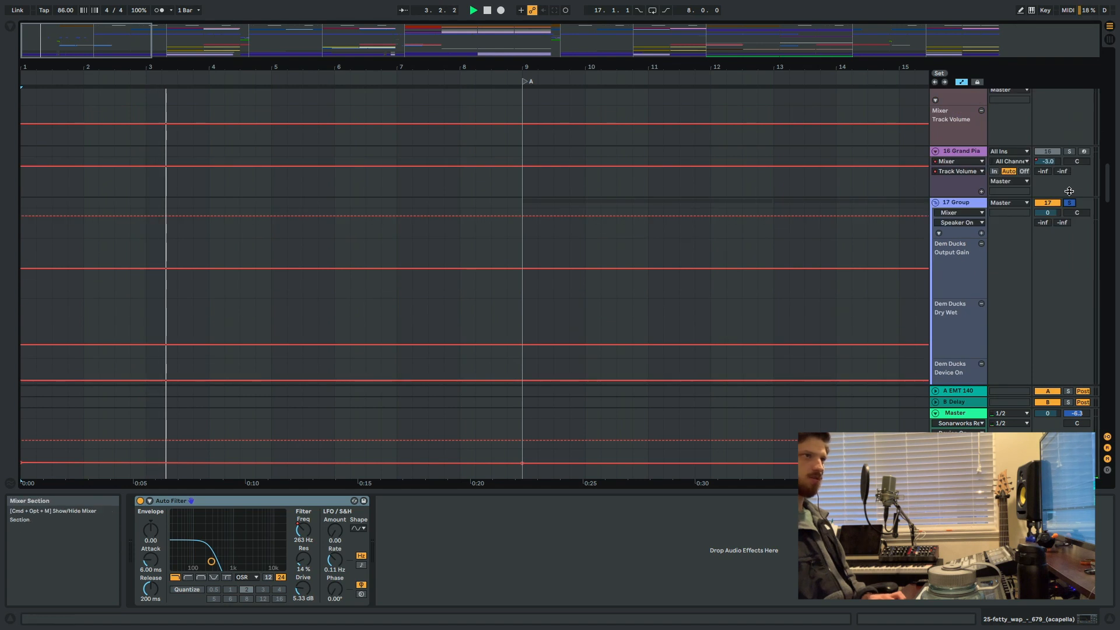
Solo the Chords group and its TransAm piano track to audition the intro chords on their own.
scroll(814, 232, "down", 15)
scroll(814, 232, "down", 20)
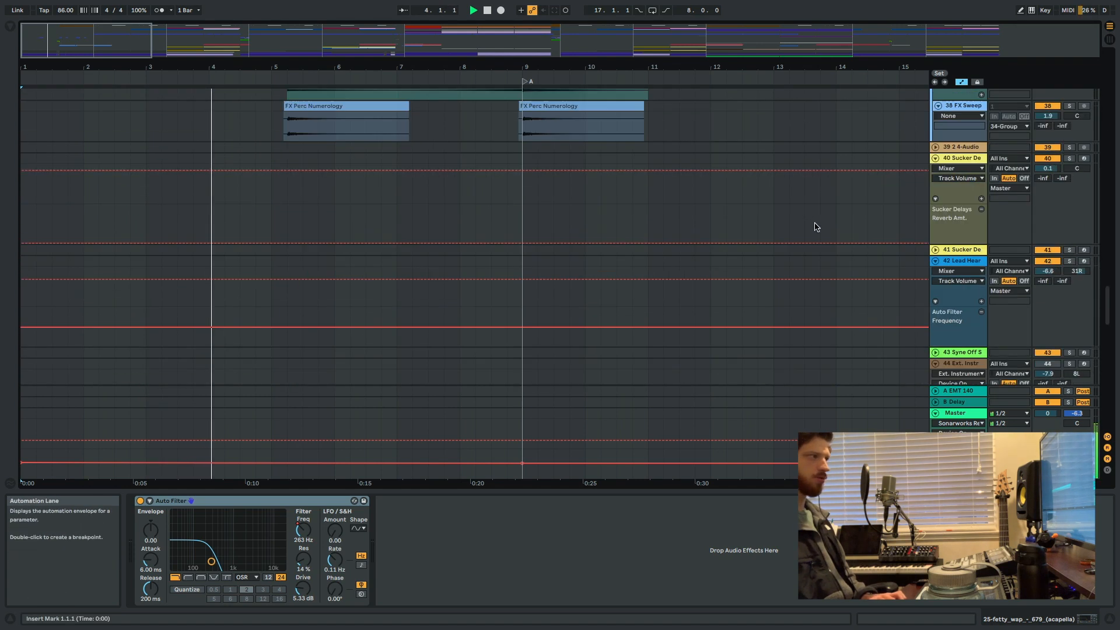
scroll(828, 214, "down", 7)
scroll(960, 195, "up", 9)
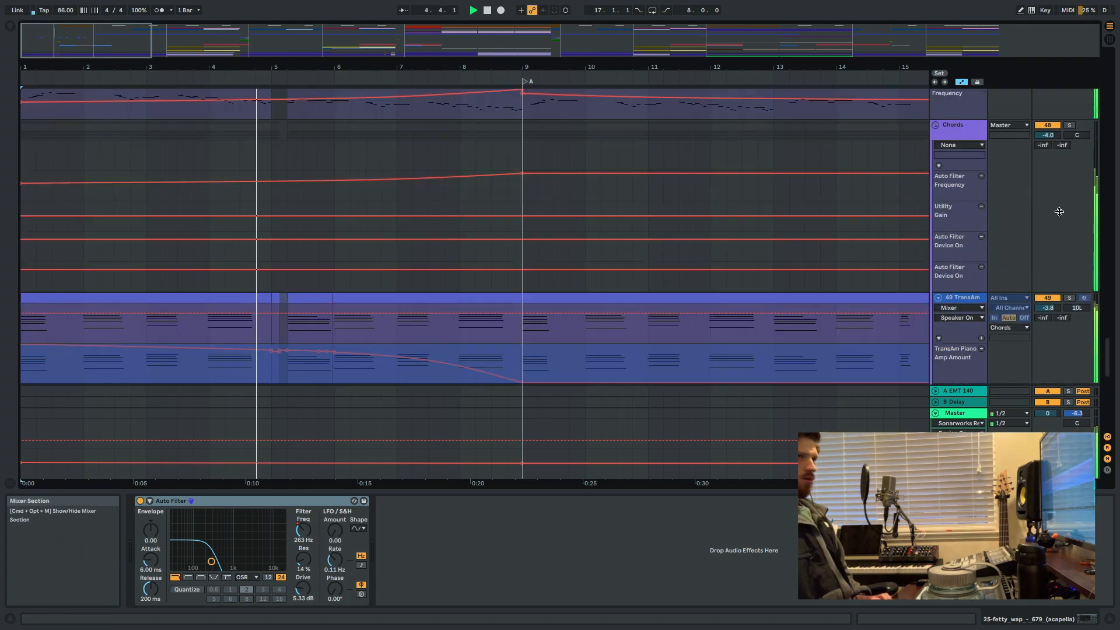
left_click(1069, 125)
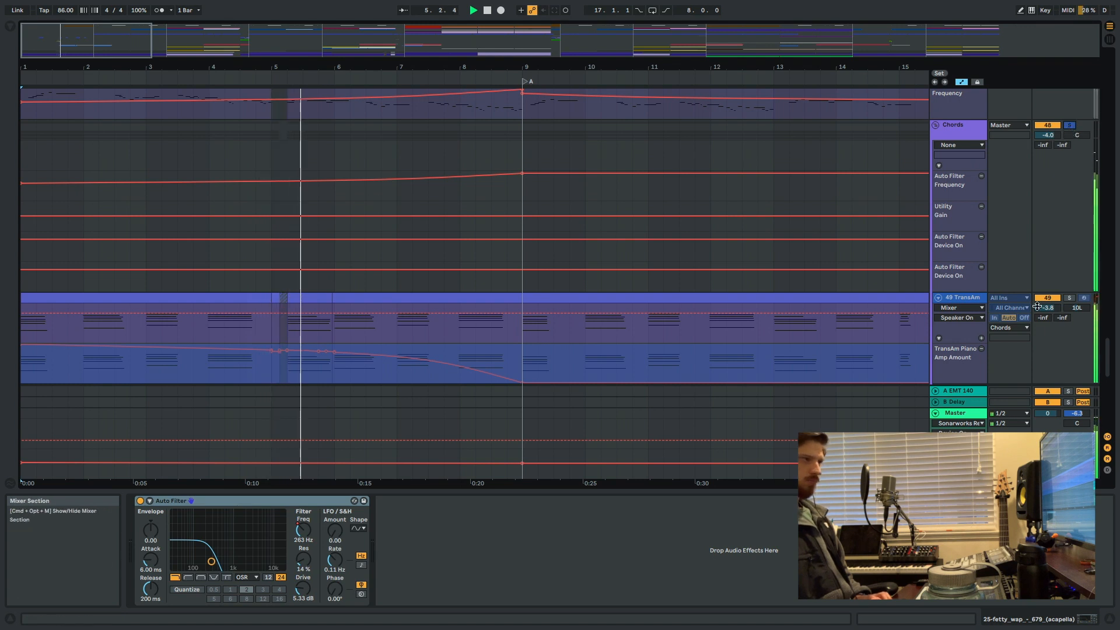
left_click(1069, 298)
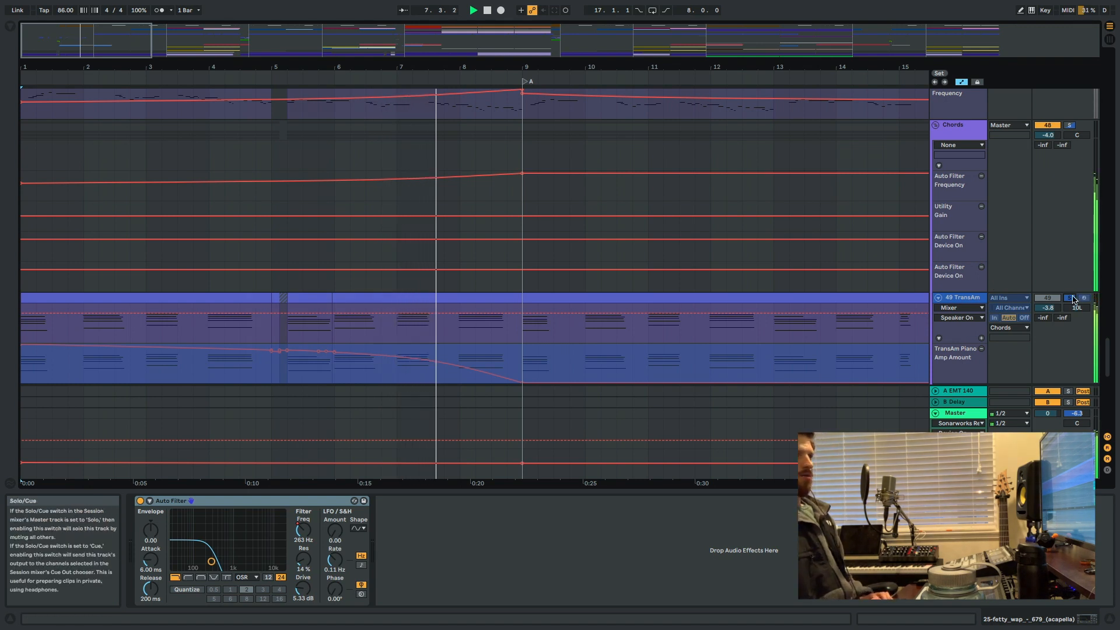
Clear the TransAm solo and select the 51 Spire Pad track in the Chords group to show its devices.
scroll(687, 280, "down", 3)
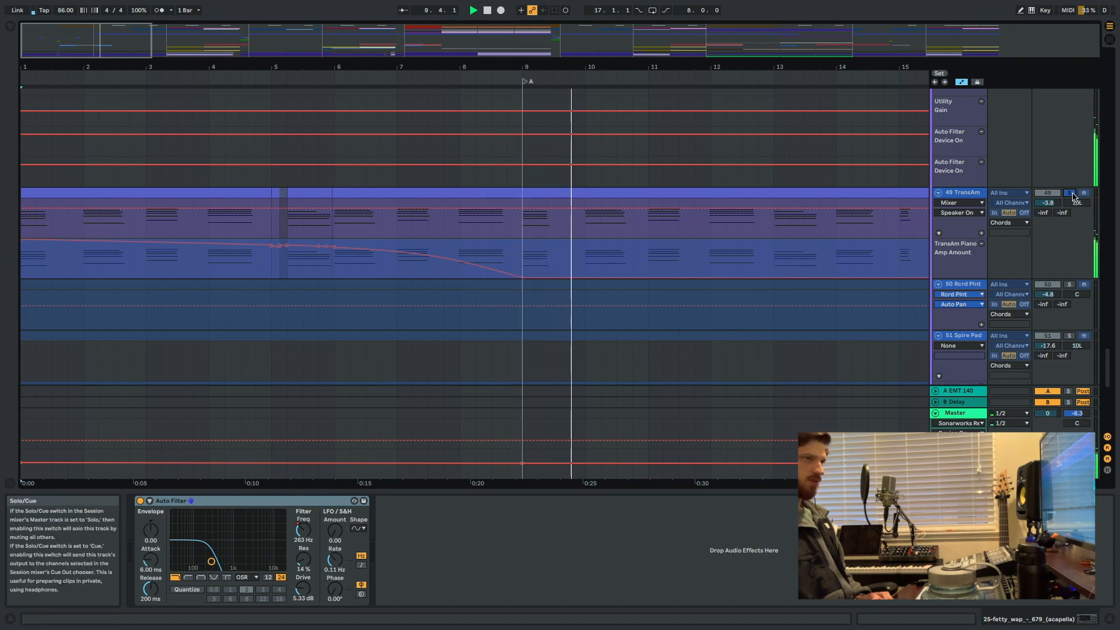
scroll(551, 226, "down", 6)
scroll(551, 226, "down", 6)
scroll(95, 225, "up", 7)
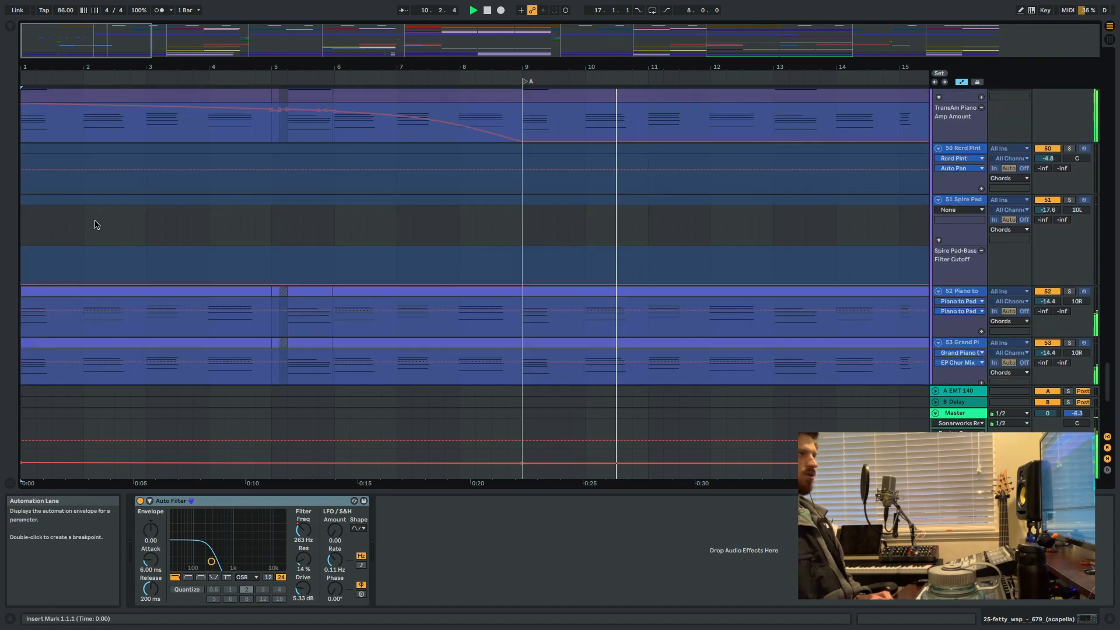
scroll(95, 225, "down", 1)
left_click(35, 215)
scroll(26, 233, "up", 15)
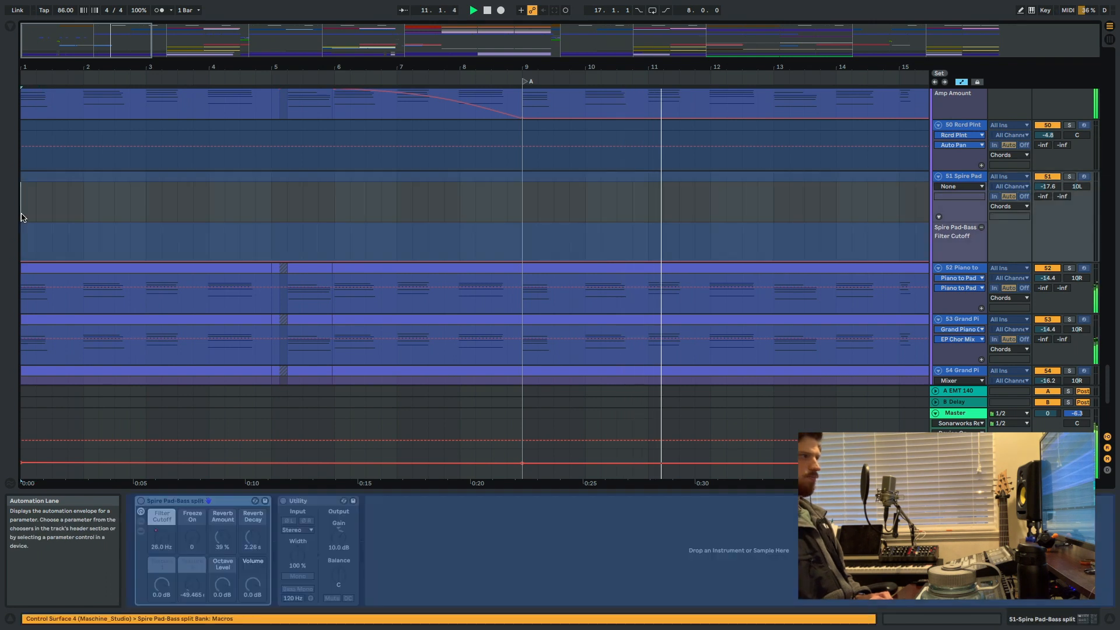
Examine the Chords group's layered piano and pad tracks and their filter automation across the whole arrangement.
scroll(44, 267, "down", 12)
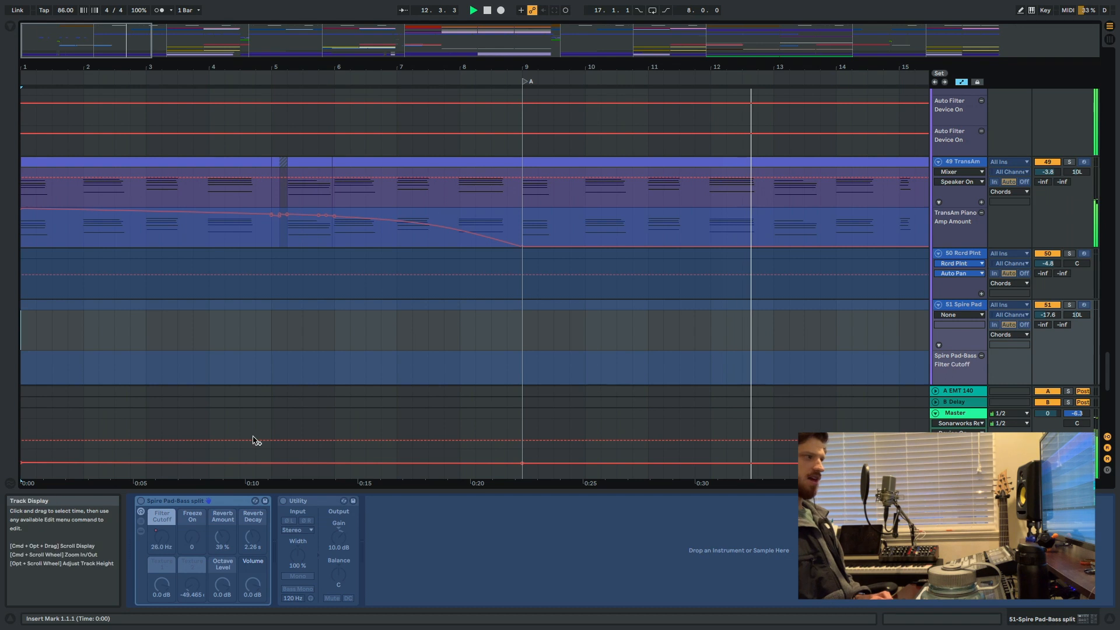
scroll(524, 461, "down", 5)
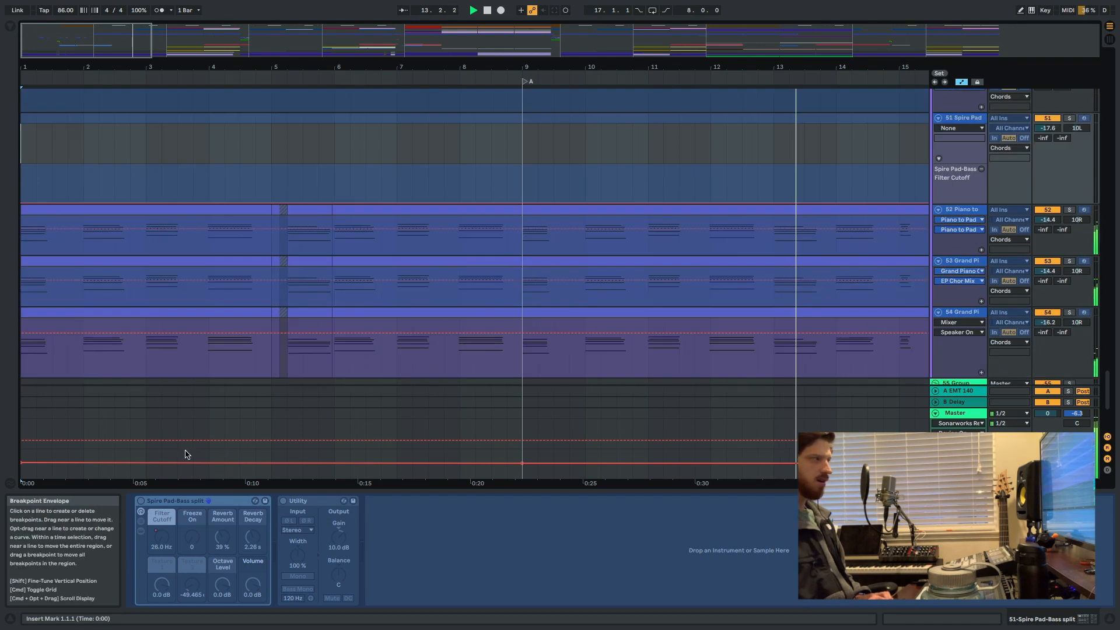
scroll(257, 368, "down", 2)
scroll(255, 356, "down", 10)
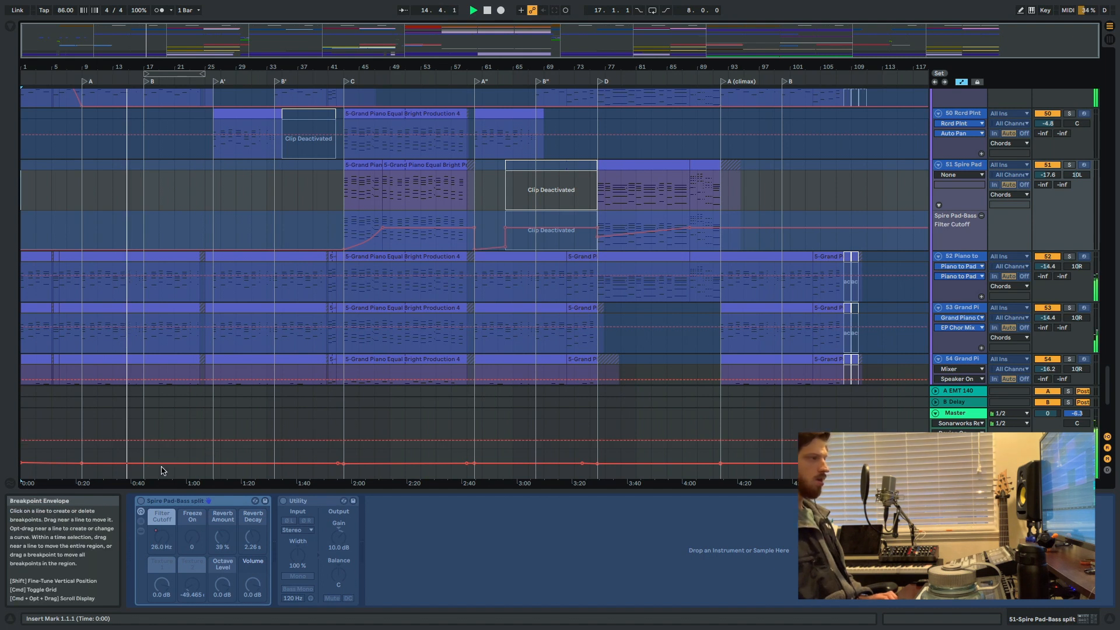
scroll(150, 327, "up", 5)
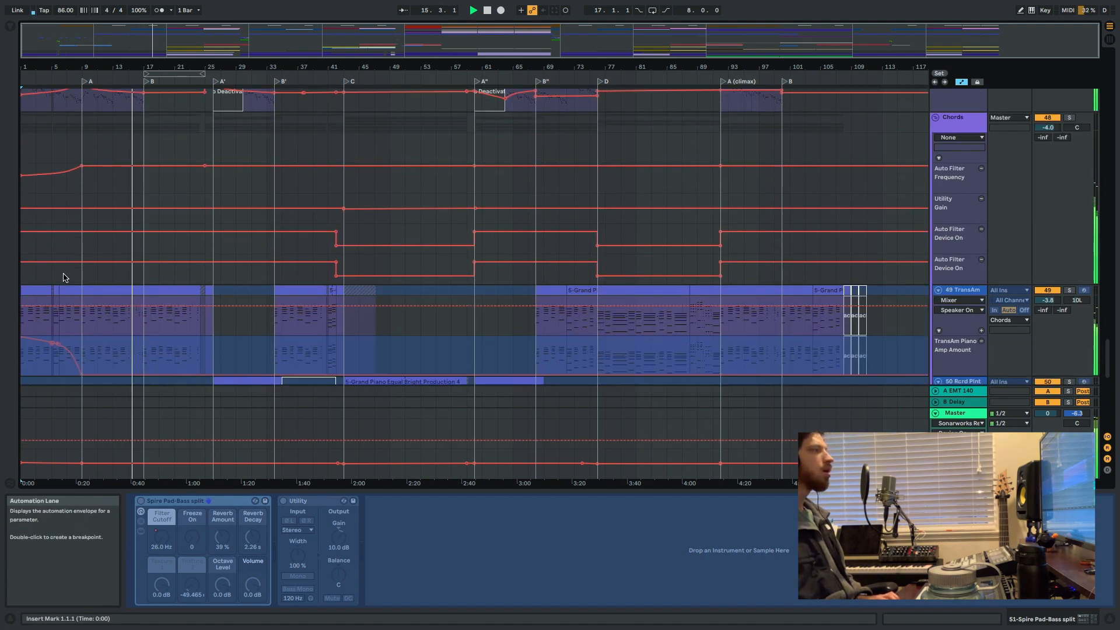
scroll(64, 291, "down", 5)
scroll(88, 228, "up", 4)
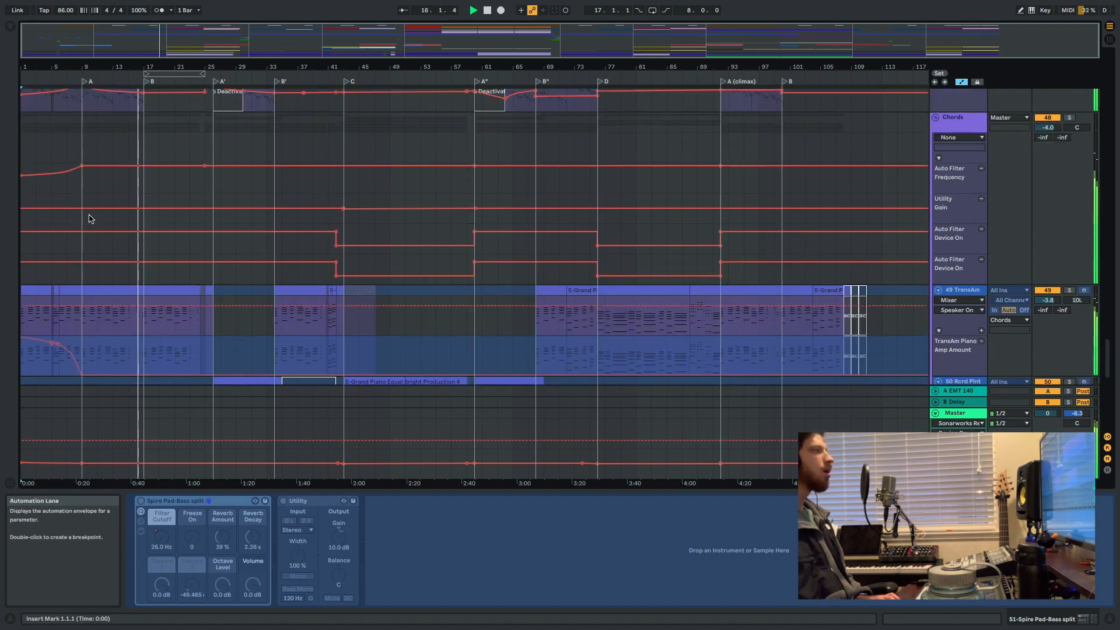
scroll(90, 153, "up", 1)
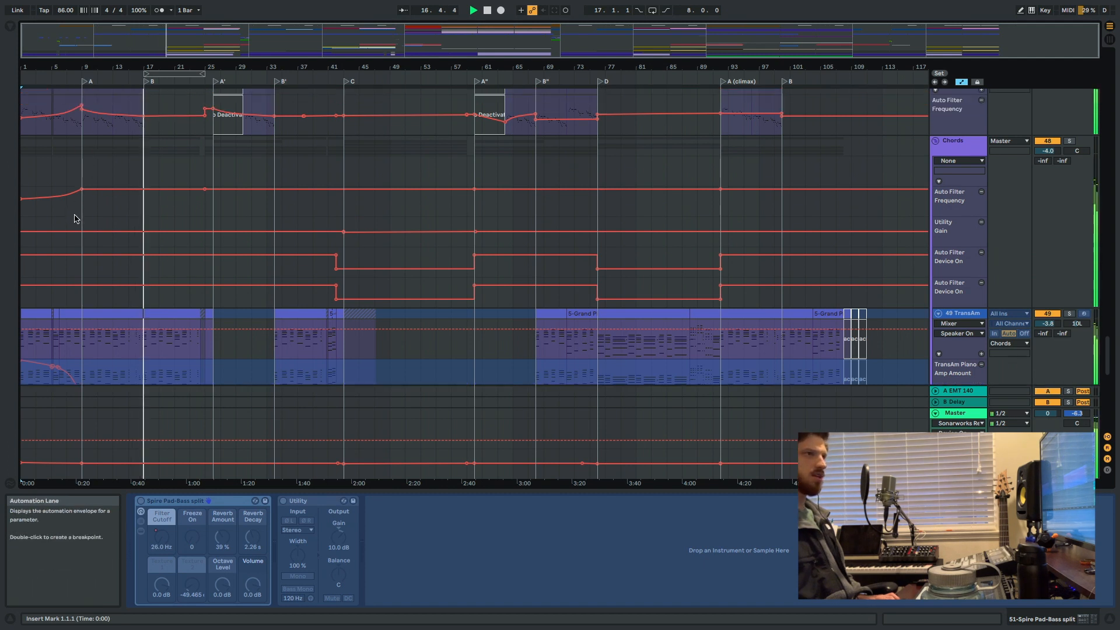
scroll(152, 222, "up", 2)
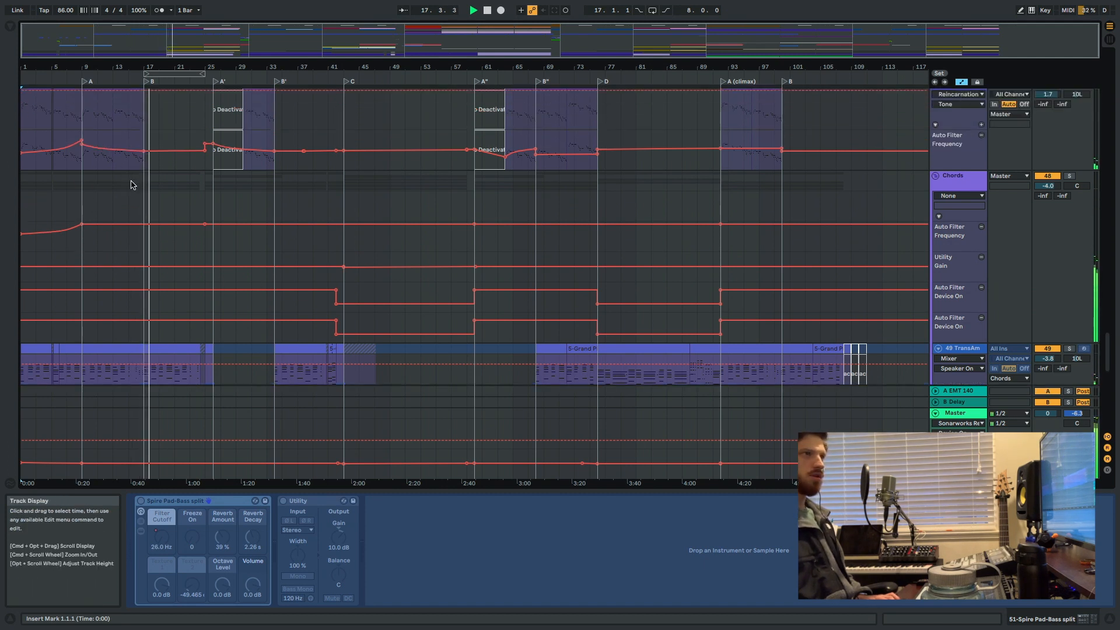
scroll(146, 215, "down", 8)
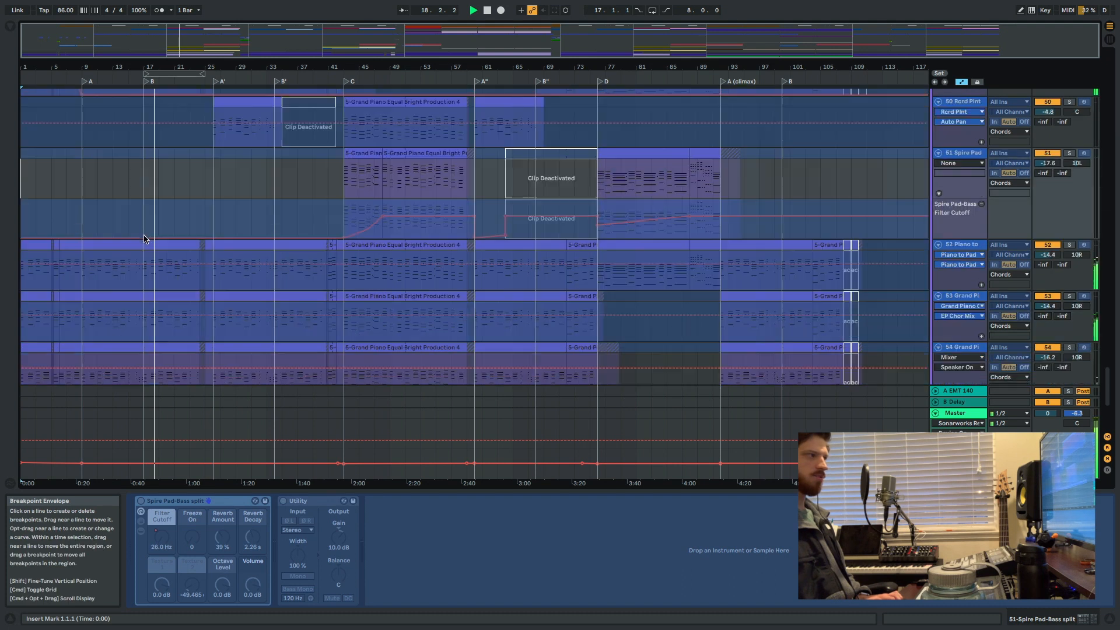
scroll(83, 271, "down", 2)
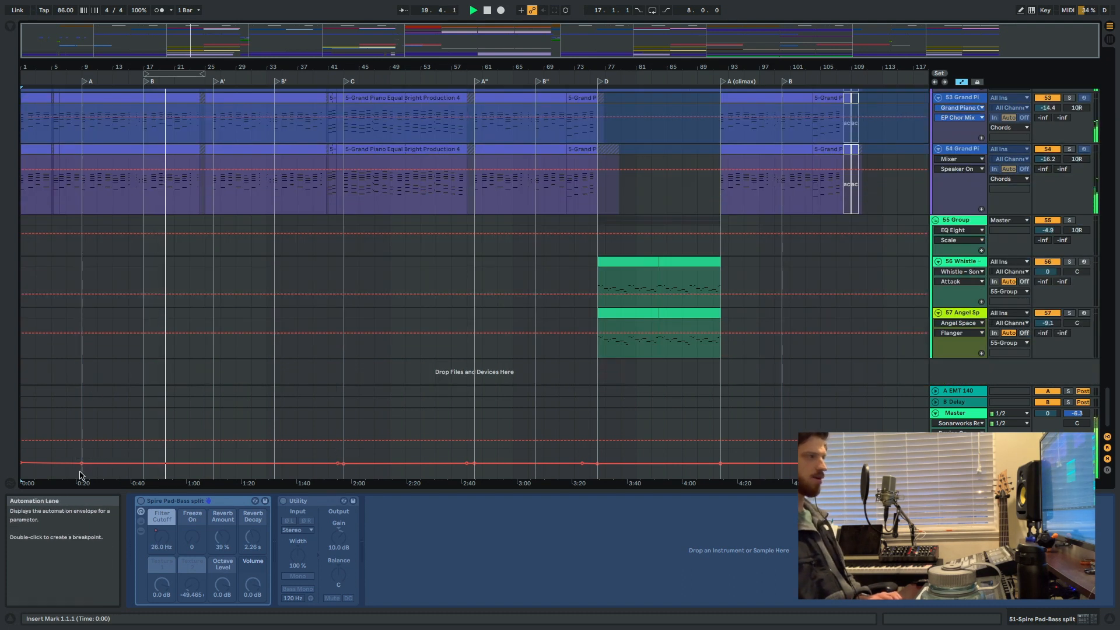
Select bars 1 to 9 of the Master's Utility gain automation, stop playback and inspect the envelope's breakpoint at bar 9.
left_click_drag(82, 469, 30, 465)
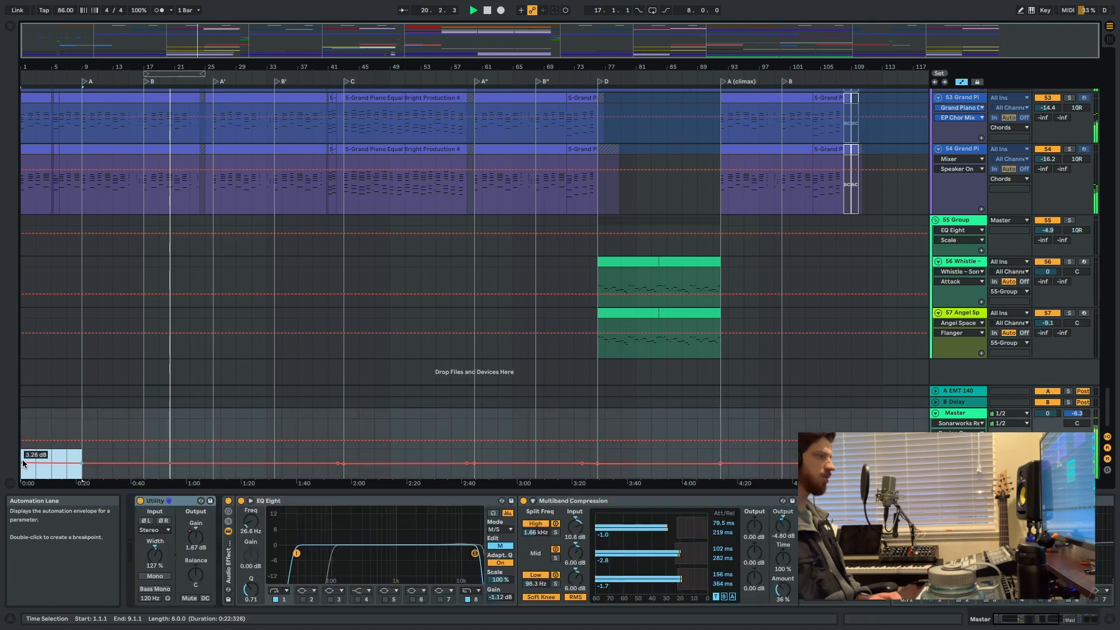
left_click(51, 467)
left_click_drag(77, 472, 14, 456)
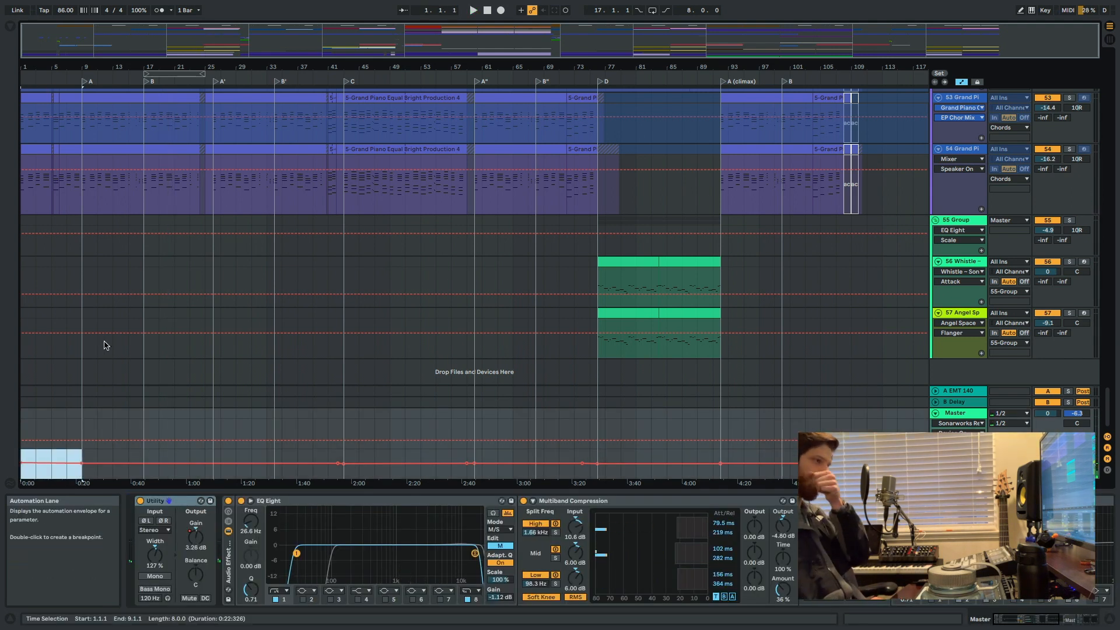
key("plus")
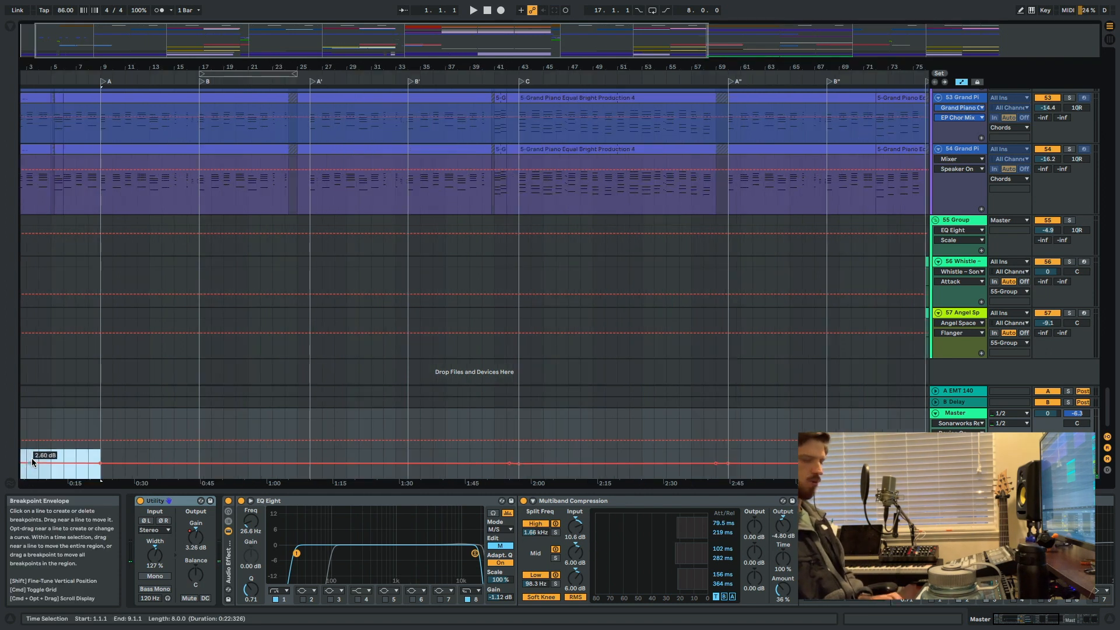
key("plus")
key("plus")
scroll(57, 470, "left", 6)
scroll(60, 472, "up", 1)
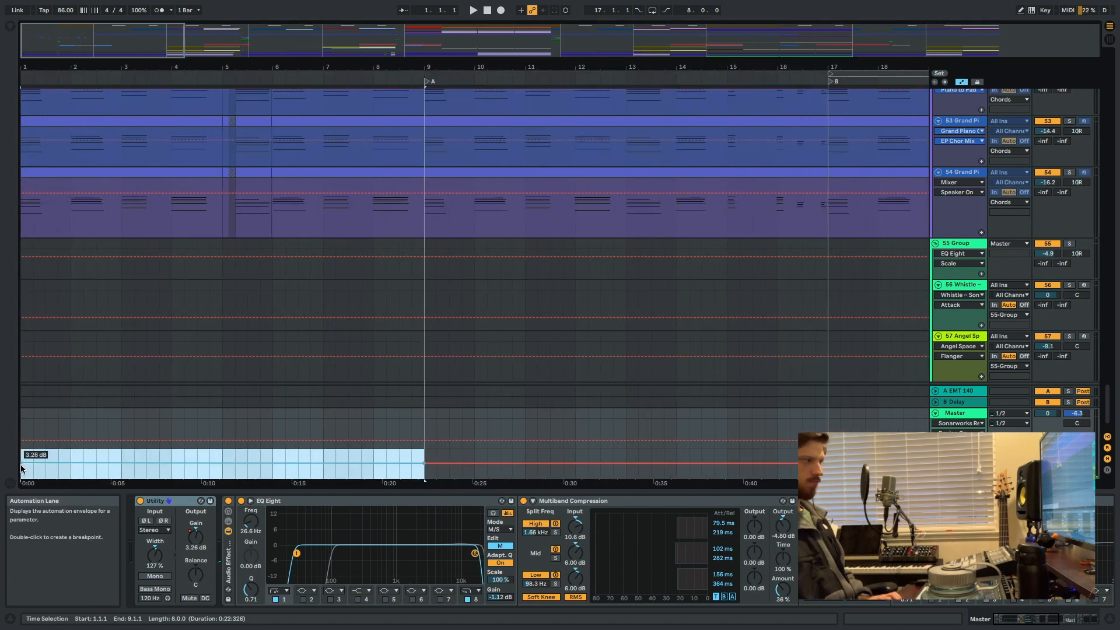
left_click(424, 466)
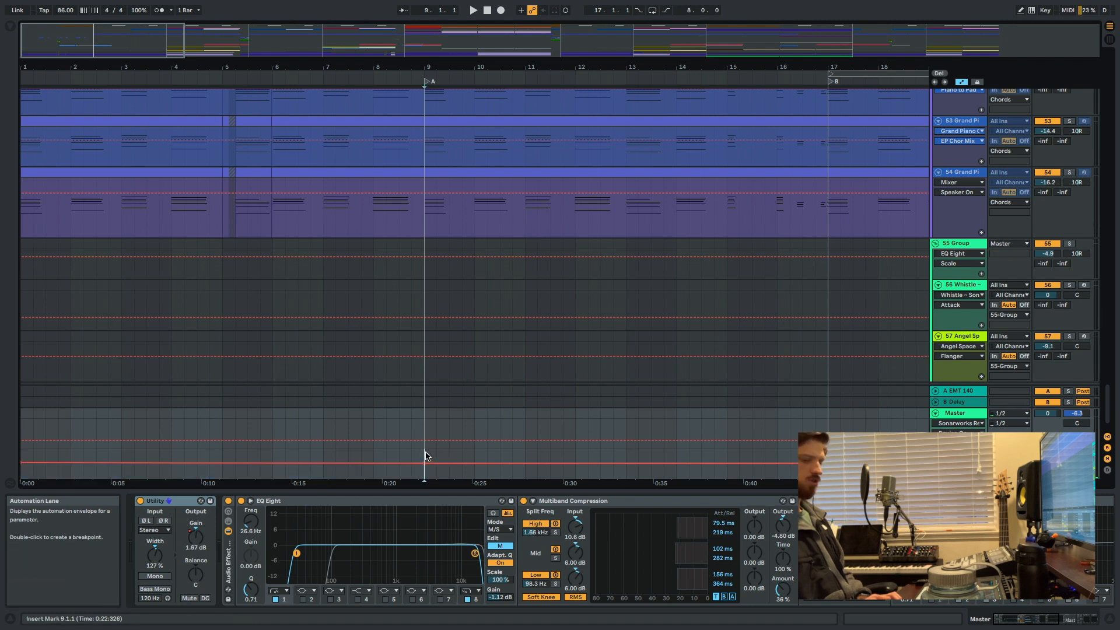
Place the insert mark at bar 9 on the 47-Audio 1 track and start playback from section A.
key("minus")
key("minus")
key("minus")
scroll(253, 330, "up", 10)
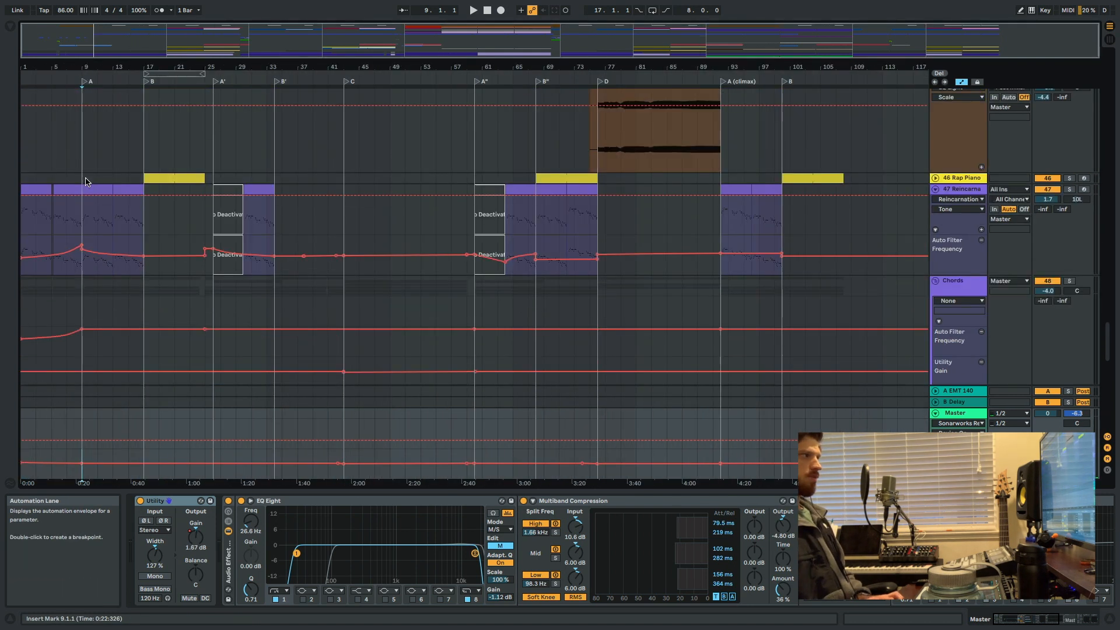
left_click(84, 175)
left_click(89, 164)
key("space")
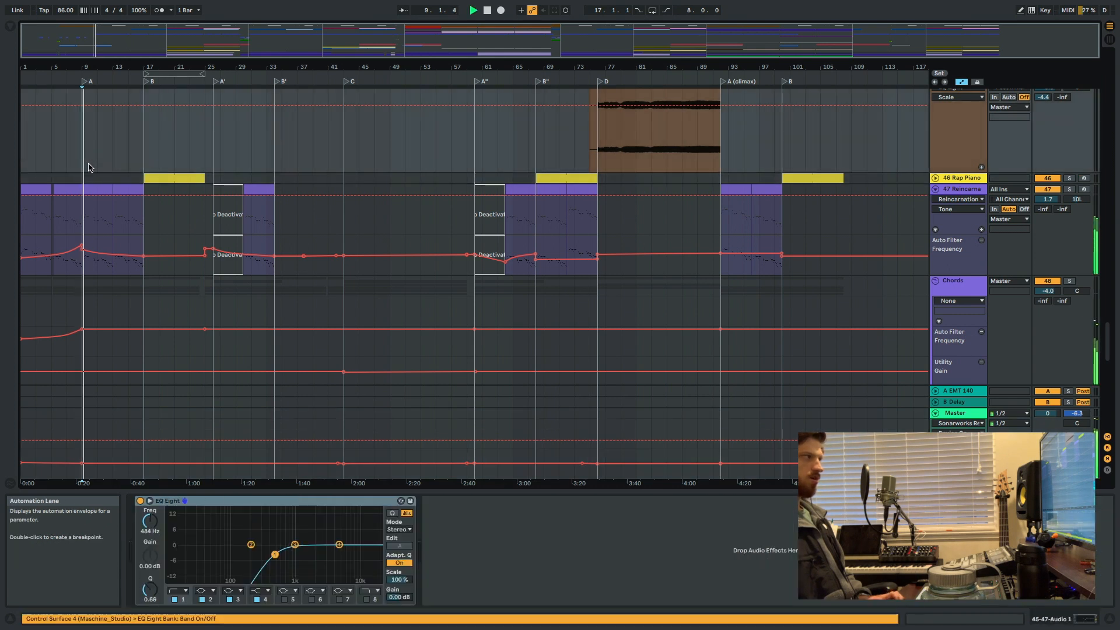
Look through the effects, lead and piano tracks, stop playback and place the insert mark at bar 17.
scroll(133, 264, "down", 10)
scroll(178, 305, "up", 15)
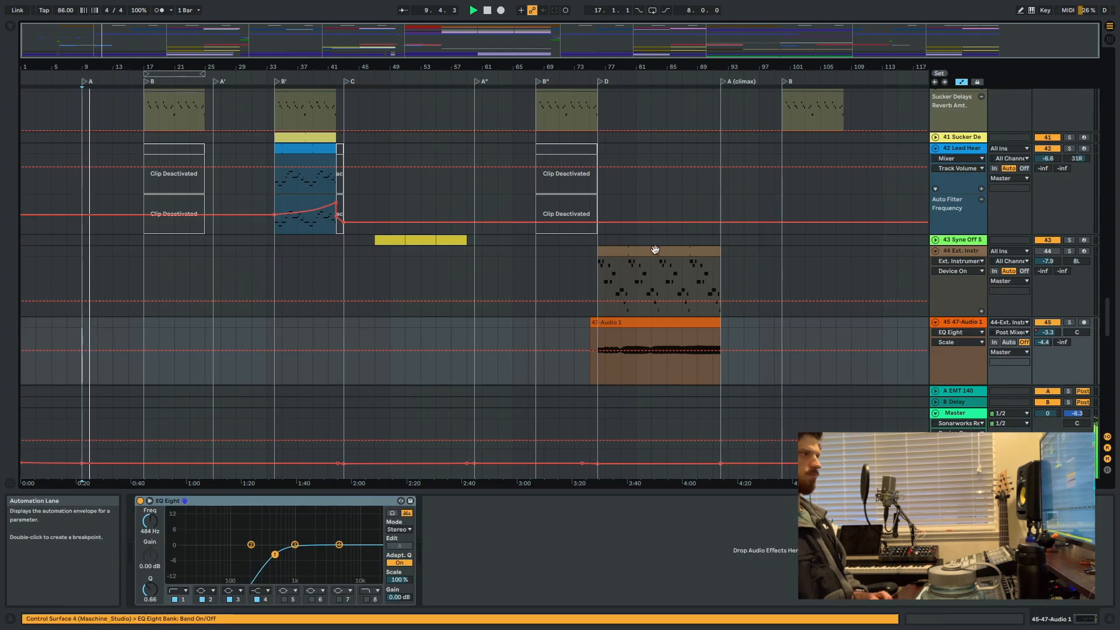
scroll(655, 250, "down", 10)
scroll(932, 244, "up", 5)
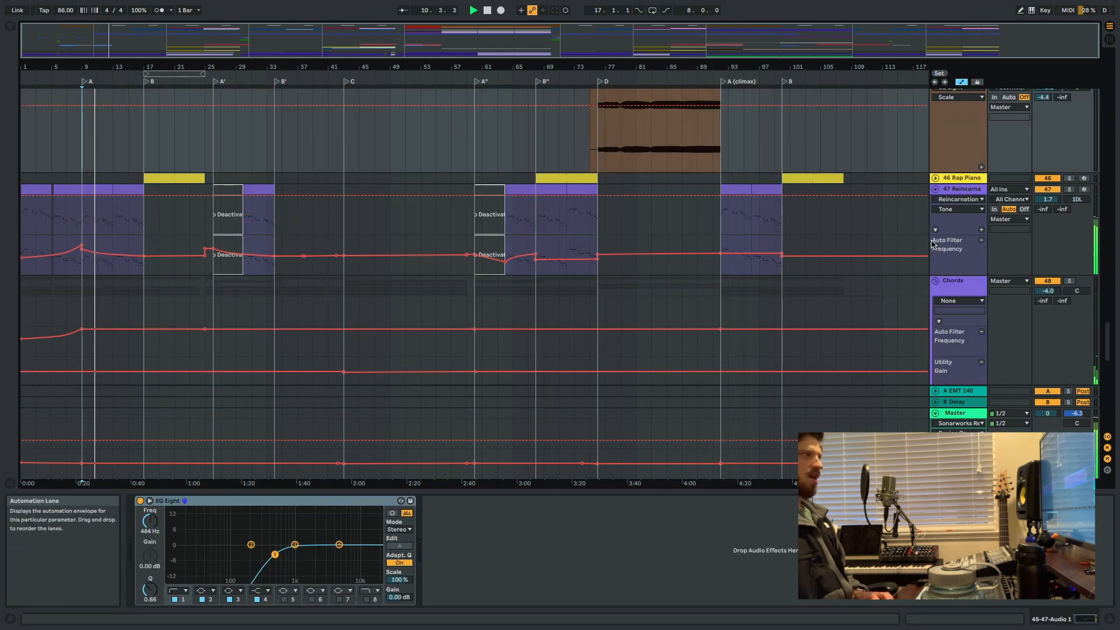
scroll(471, 212, "up", 10)
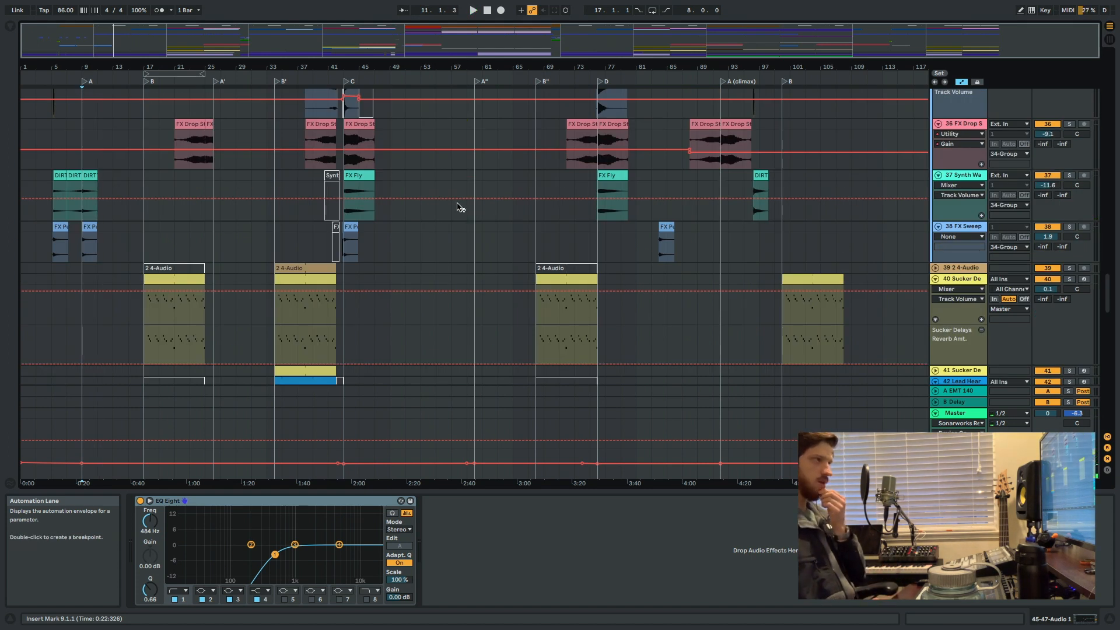
scroll(442, 254, "down", 5)
scroll(145, 271, "down", 3)
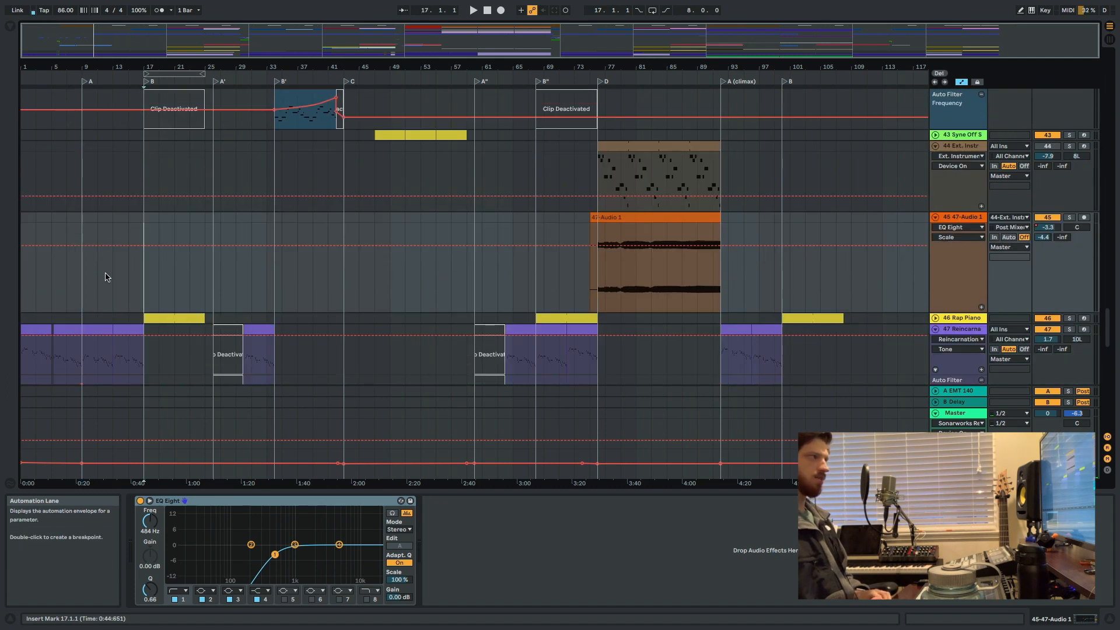
Move the insert mark back to bar 9 on the 47-Audio 1 track and play section A again.
left_click(88, 271, "shift")
left_click(87, 270)
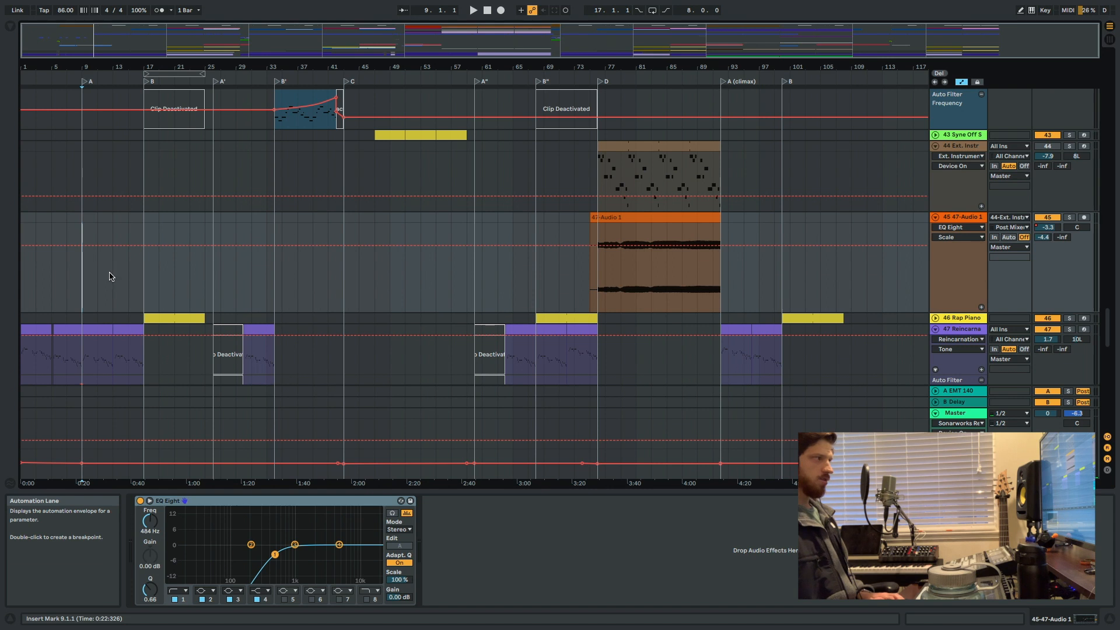
key("space")
scroll(992, 174, "up", 3)
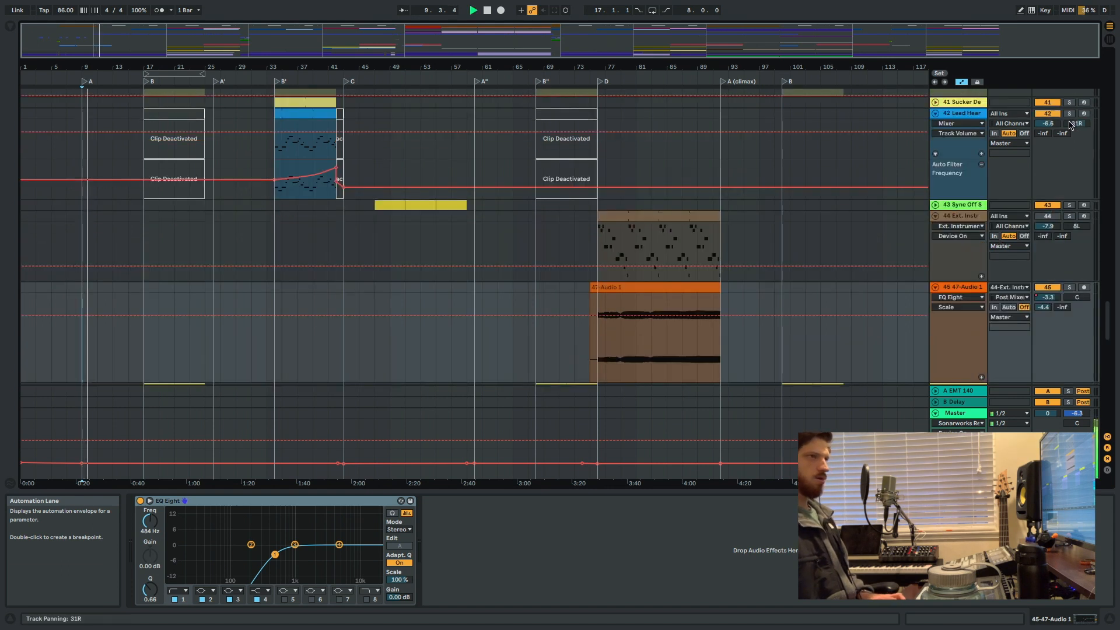
Mute the fetty_wap acapella on track 18 while section A plays, look through the tracks below it and stop playback.
scroll(1071, 124, "up", 15)
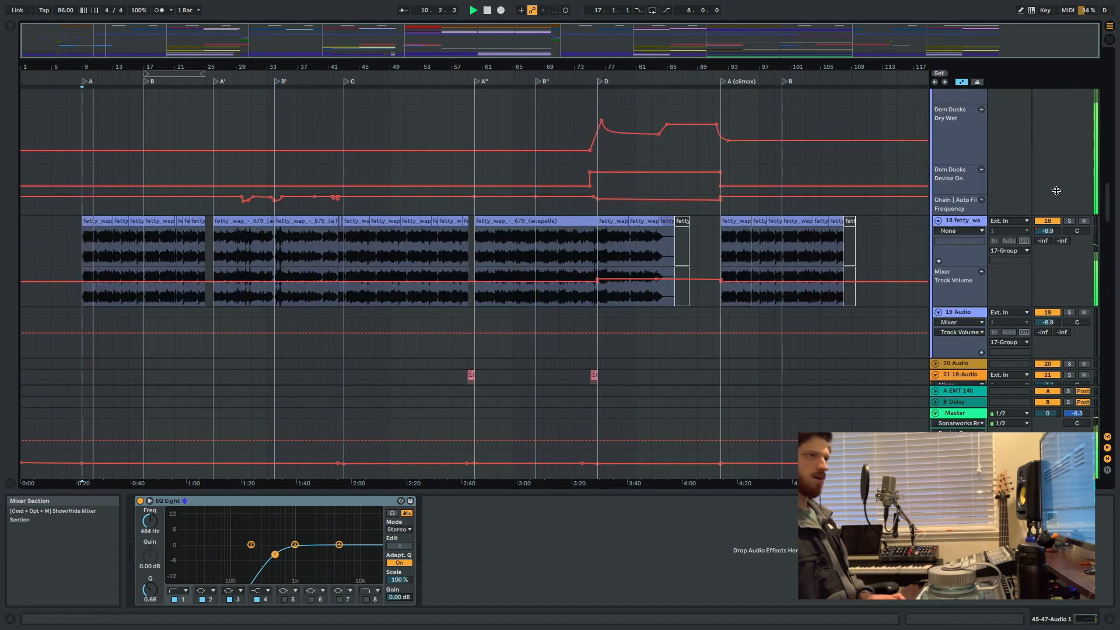
left_click(1051, 221)
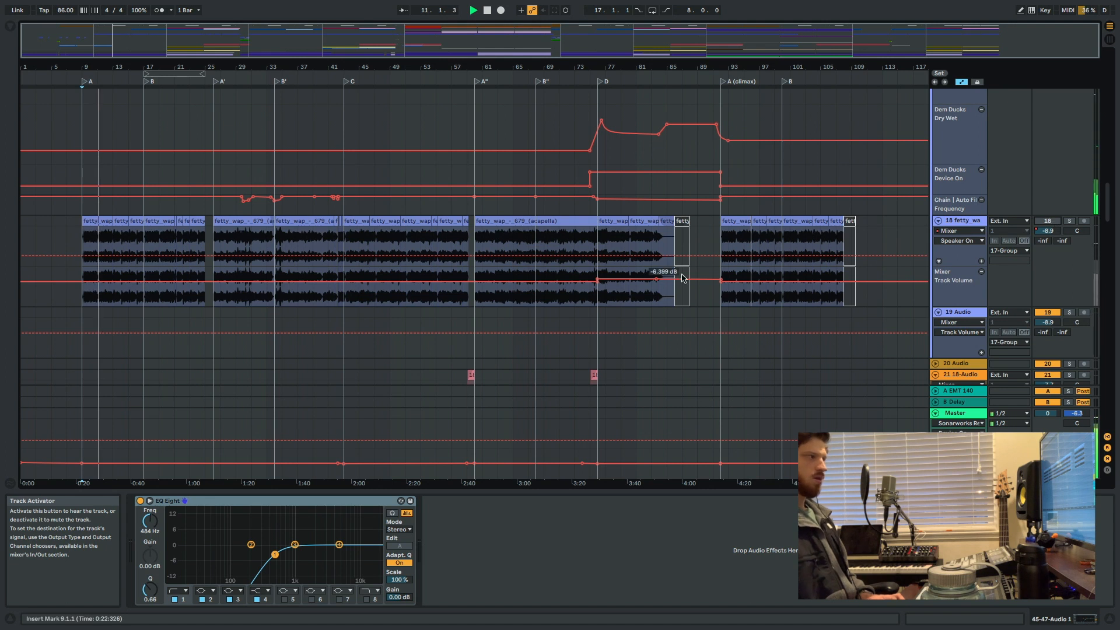
scroll(670, 274, "down", 2)
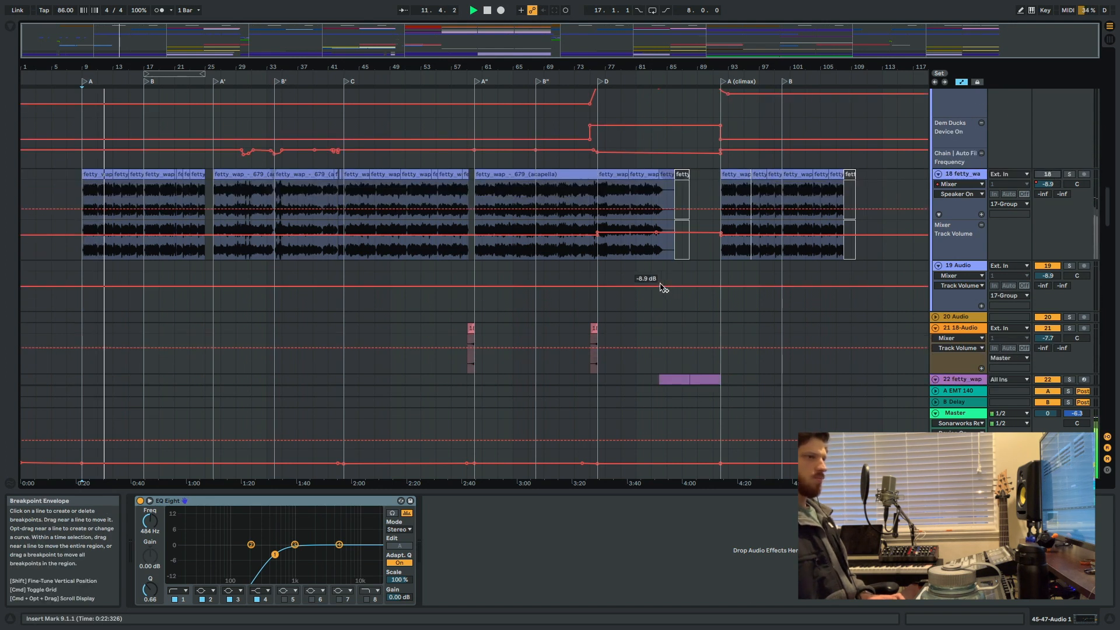
scroll(661, 283, "down", 10)
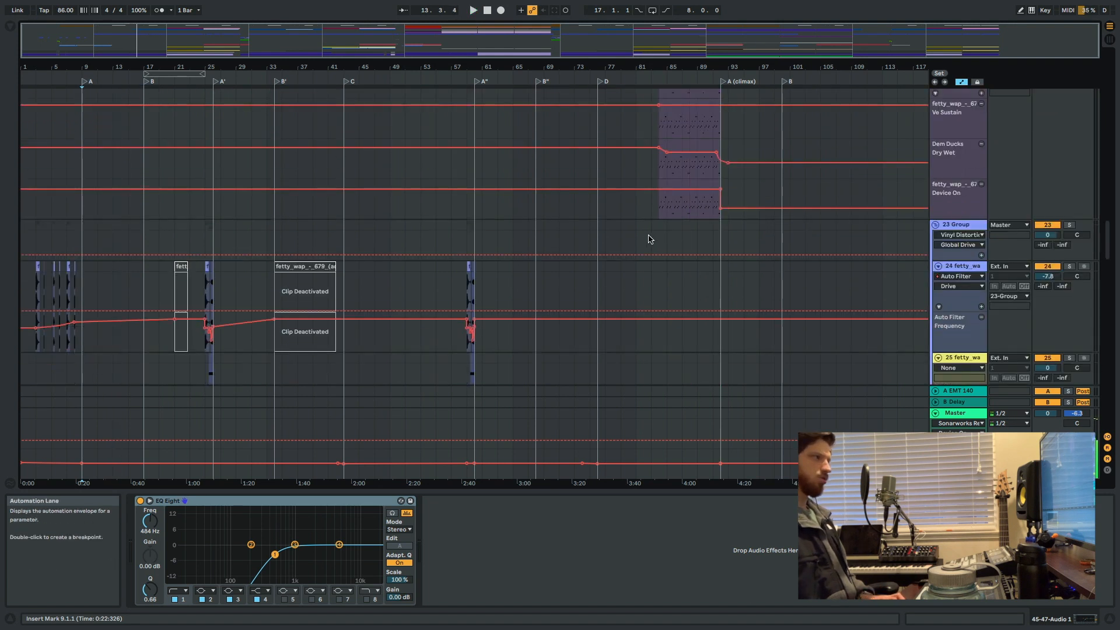
scroll(407, 185, "up", 6)
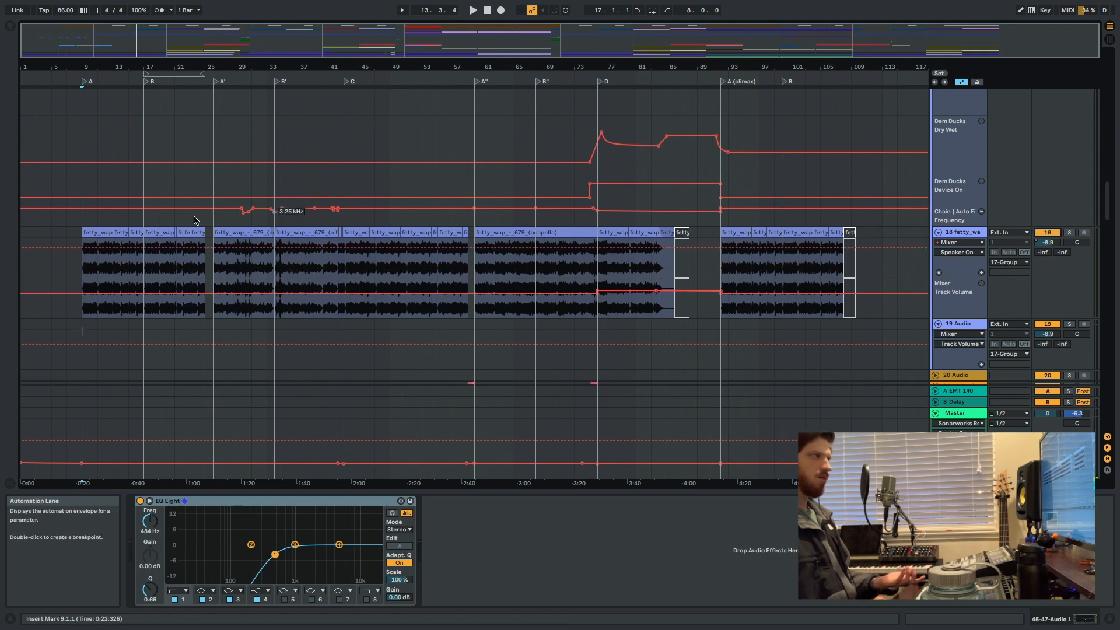
Place the insert mark at bar 17 on the acapella track, inspect the settings of the clip starting there and close the clip view.
left_click(191, 276)
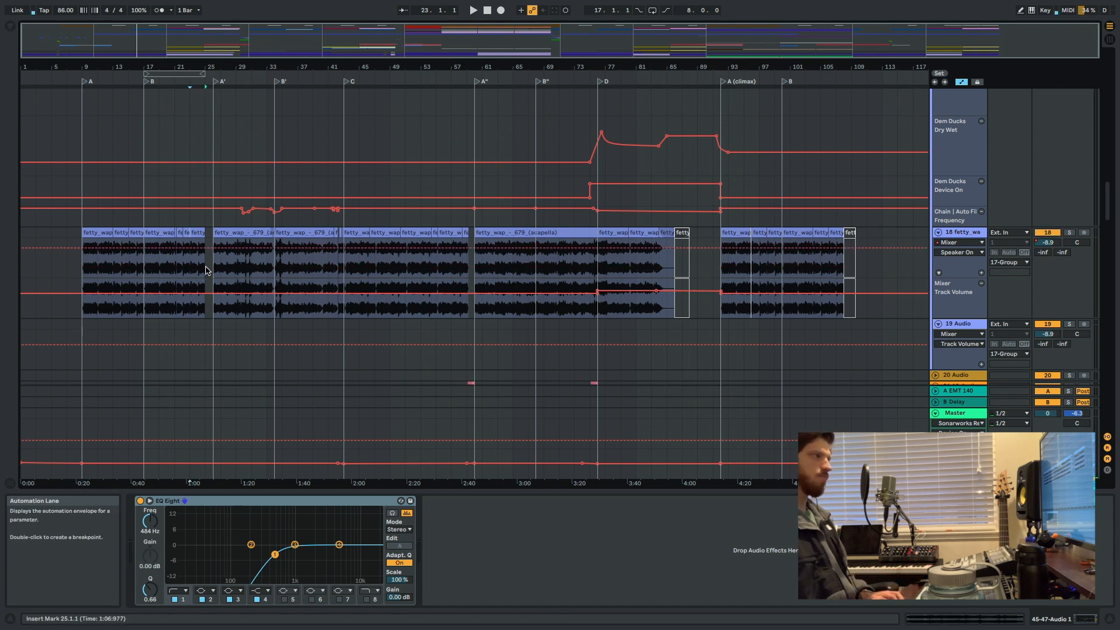
left_click(144, 310)
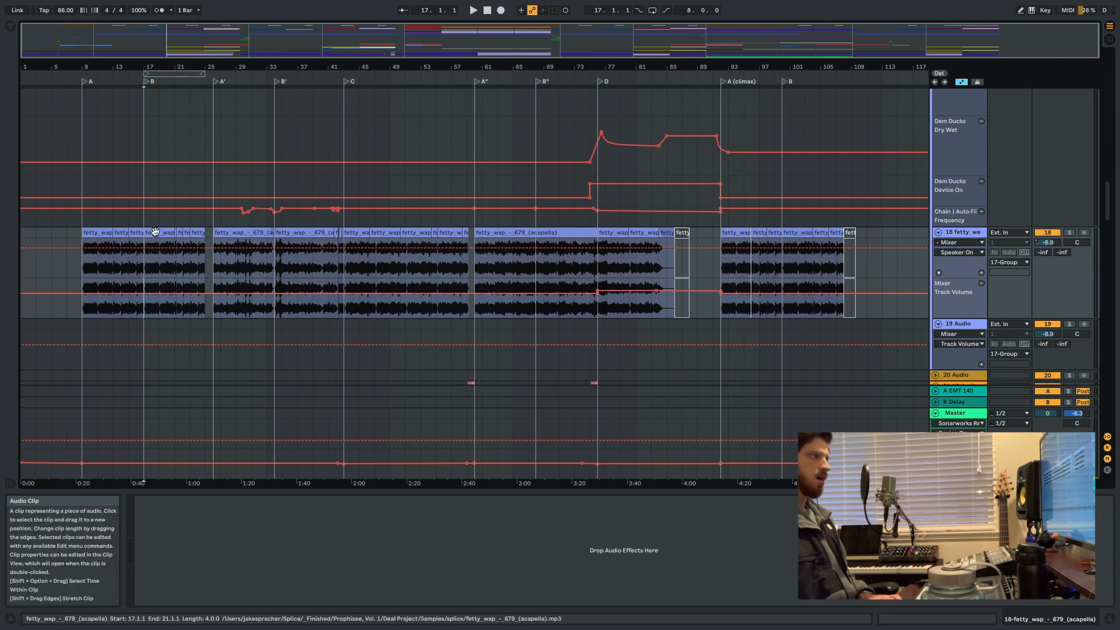
double_click(155, 231)
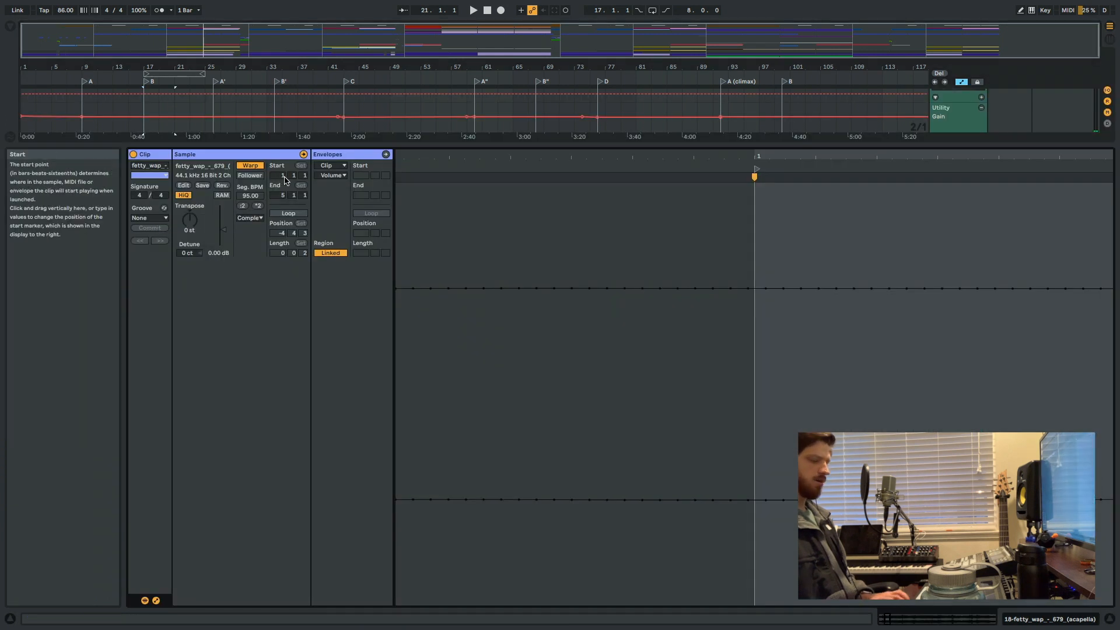
key("super+alt+l")
scroll(284, 180, "up", 5)
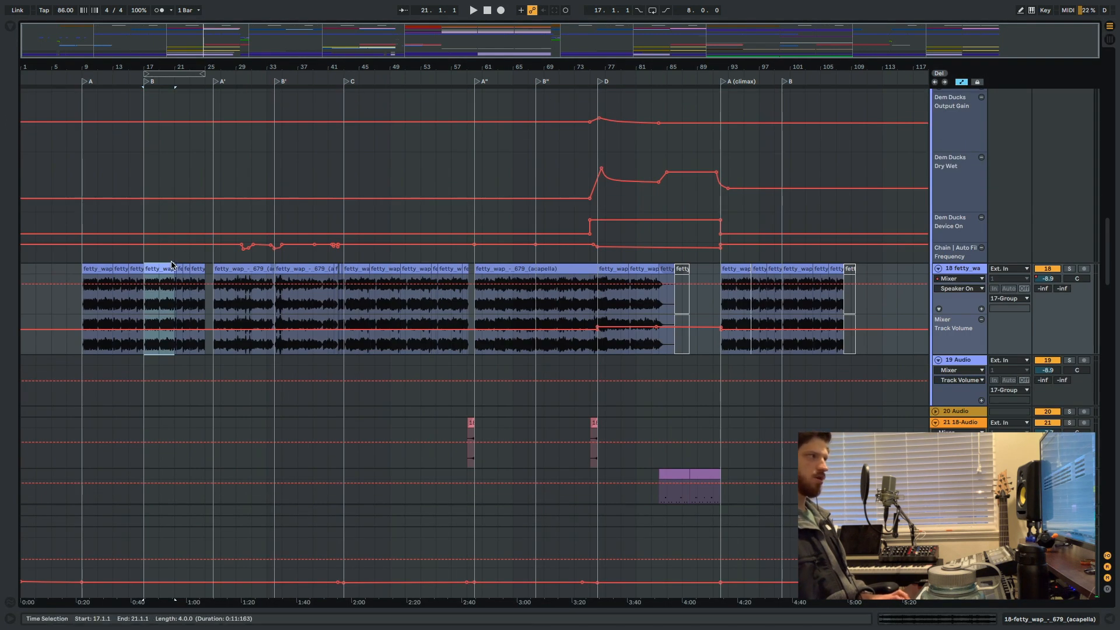
Select bars 17 to 21 and bars 23 to 25 in the 17 Group's Dem Ducks Device On lane, and select the acapella clip at bar 17.
left_click(175, 260)
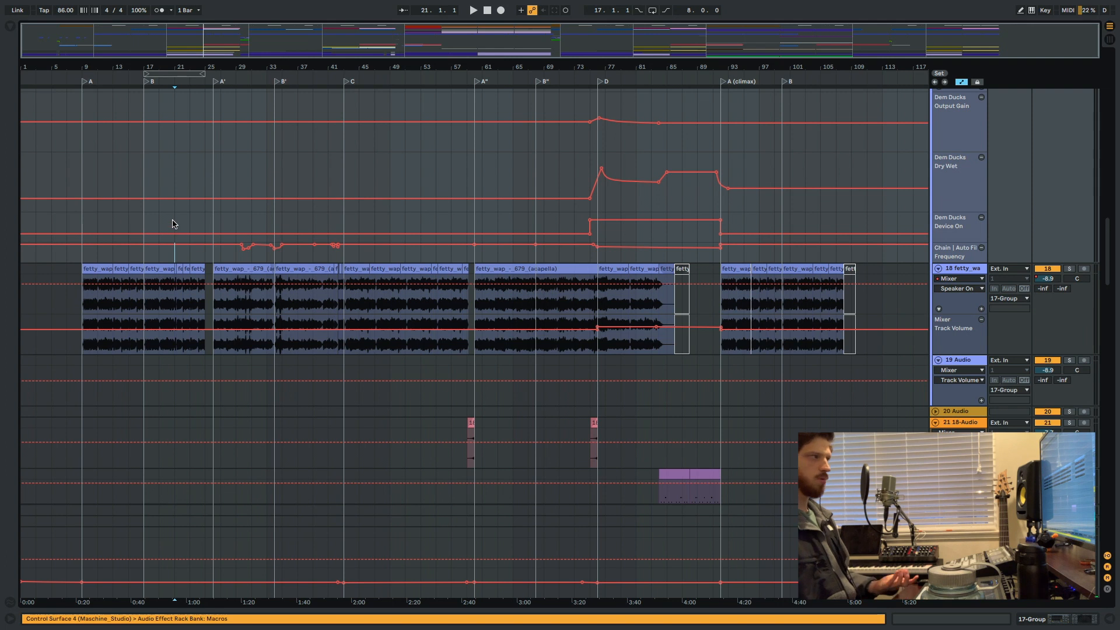
left_click_drag(156, 216, 148, 212)
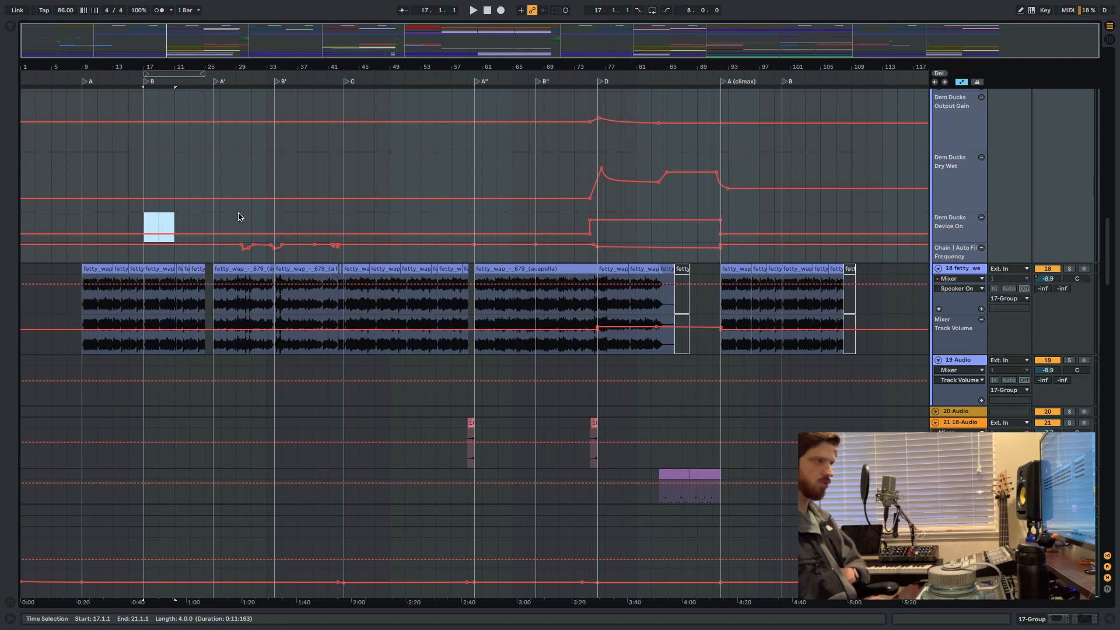
left_click(204, 219)
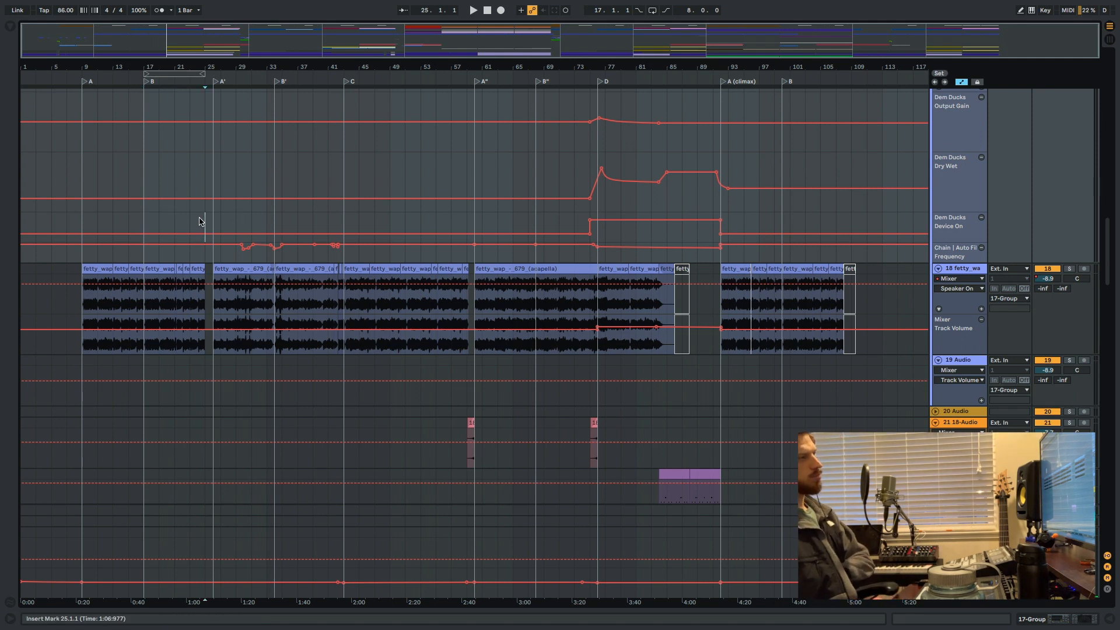
left_click(190, 220)
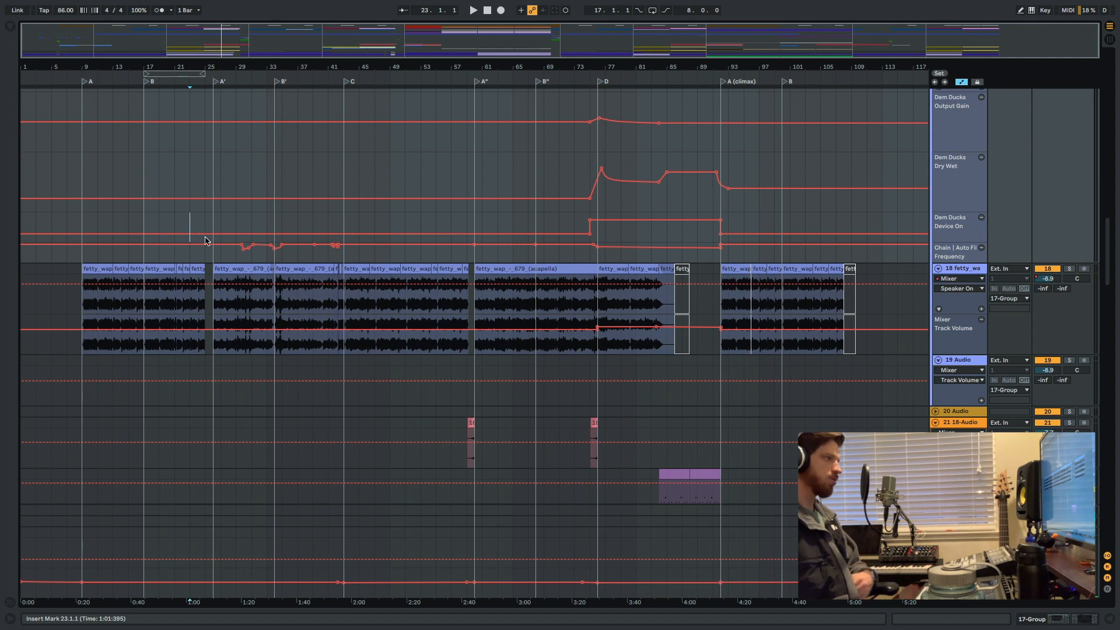
left_click_drag(204, 221, 189, 222)
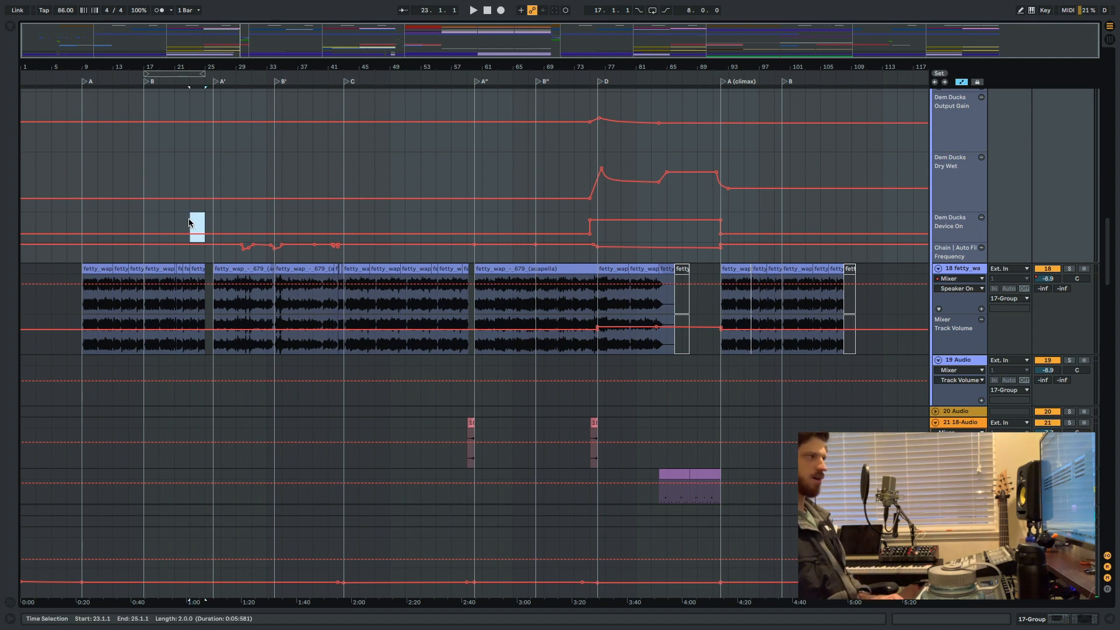
left_click(188, 221)
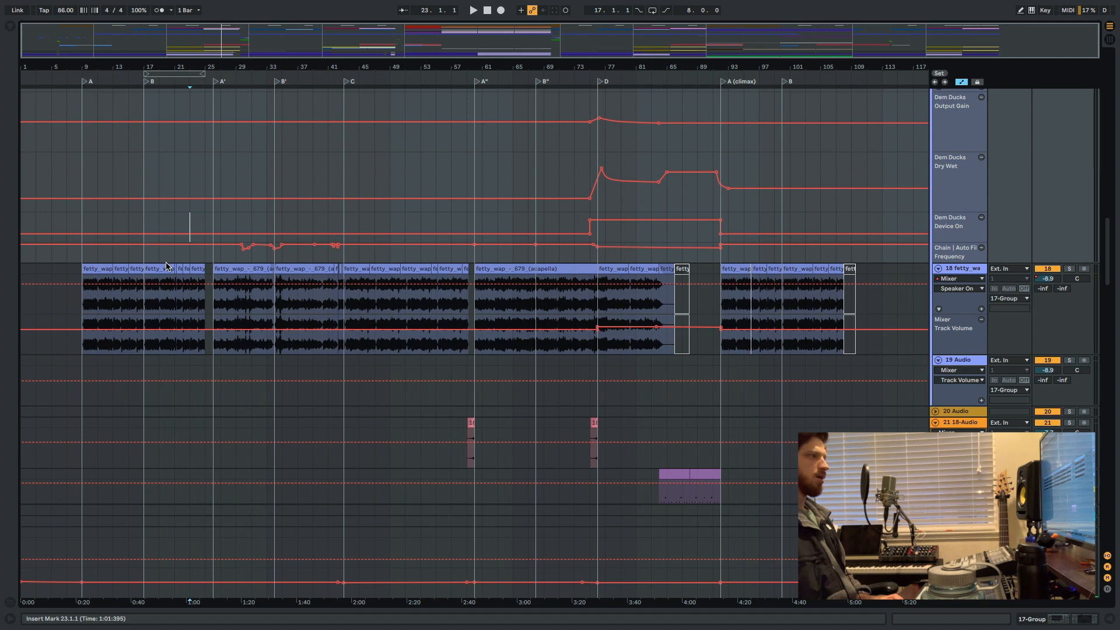
left_click(157, 267)
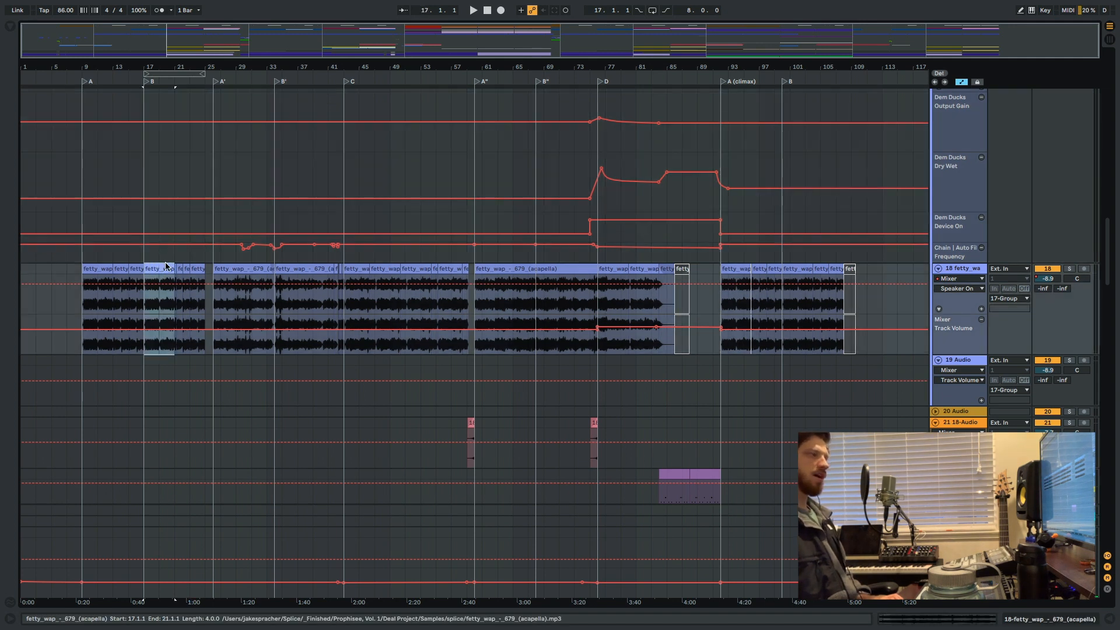
Play section B from bar 17 while looking through the effects, Sucker and lead tracks, and stop playback.
scroll(200, 220, "down", 3)
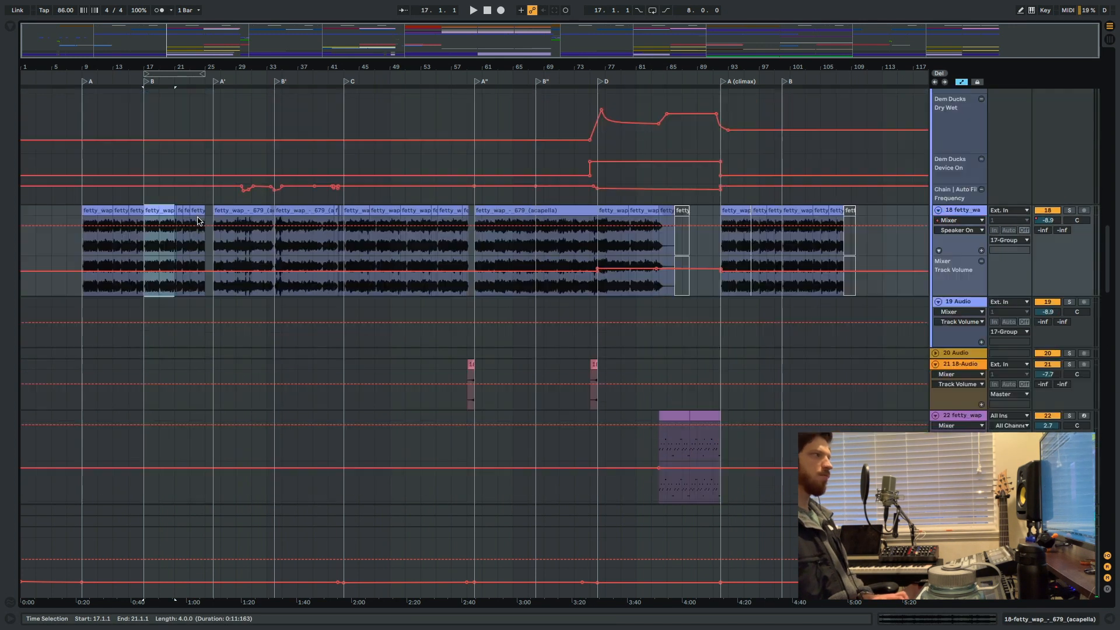
scroll(198, 220, "up", 10)
left_click(146, 238)
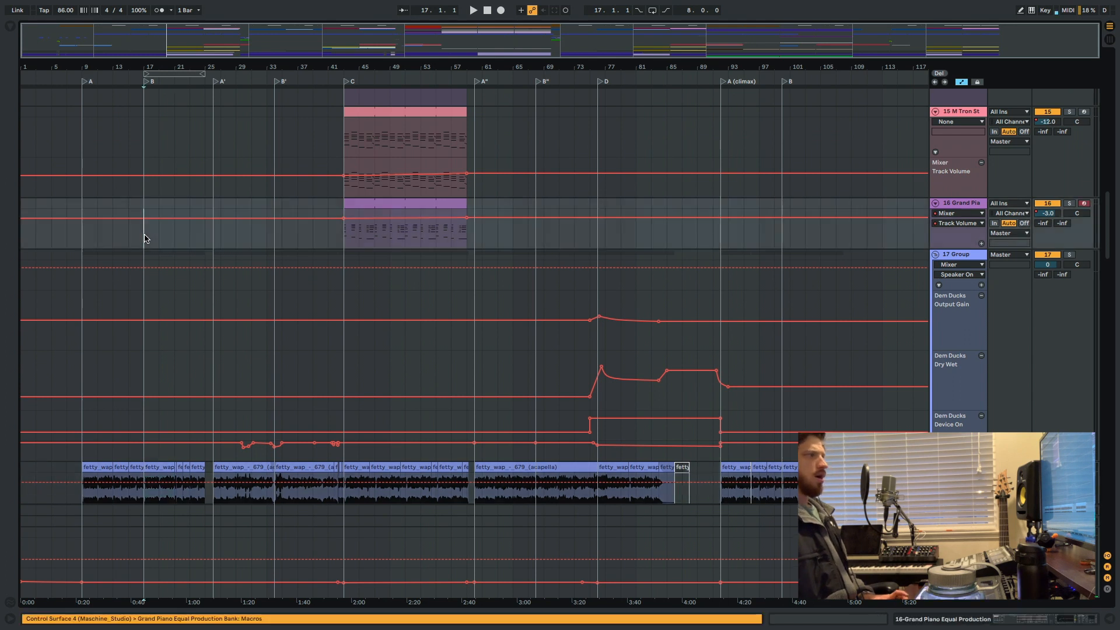
key("space")
scroll(152, 239, "down", 15)
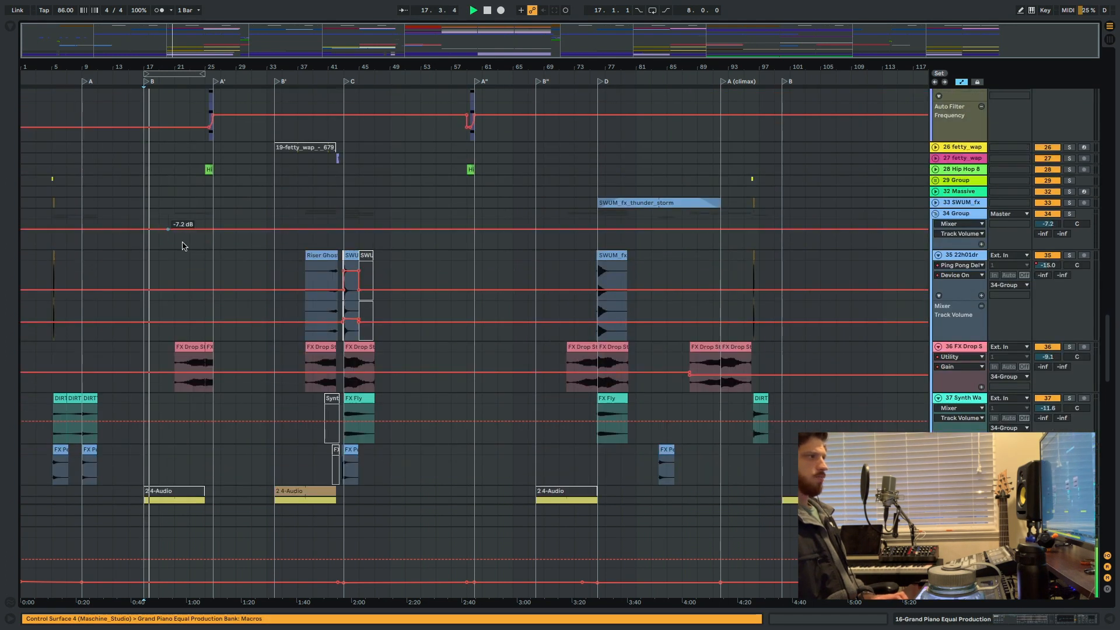
scroll(182, 246, "down", 5)
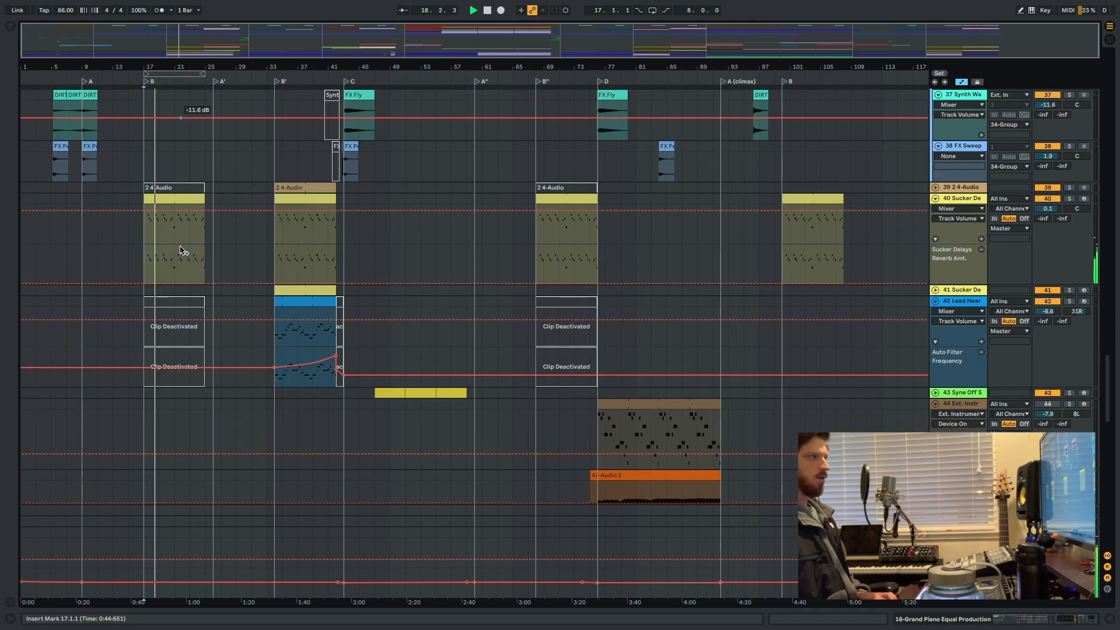
scroll(183, 250, "down", 8)
scroll(181, 247, "up", 15)
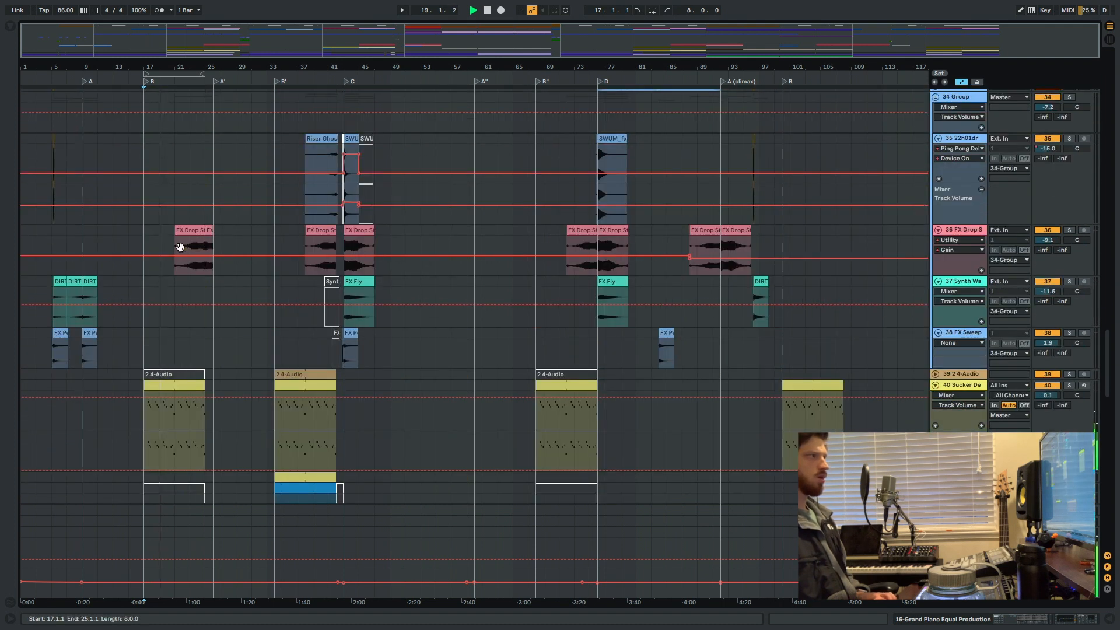
scroll(181, 250, "up", 3)
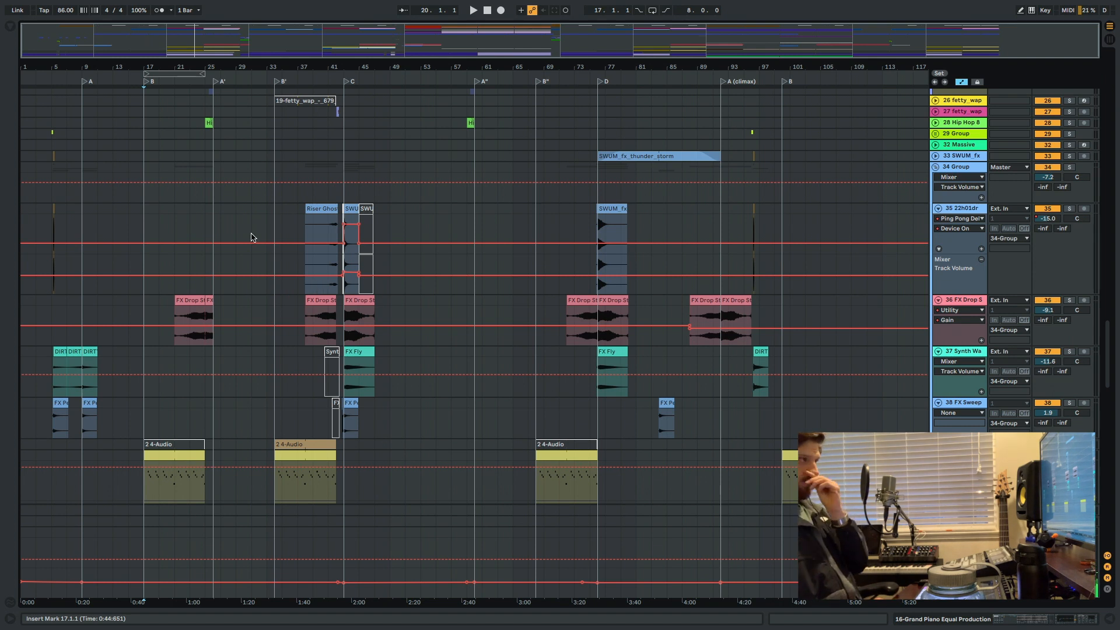
Place the insert mark at bar 37 on track 35, show the browser, clear its search and look through the Transitions collection.
left_click(303, 260)
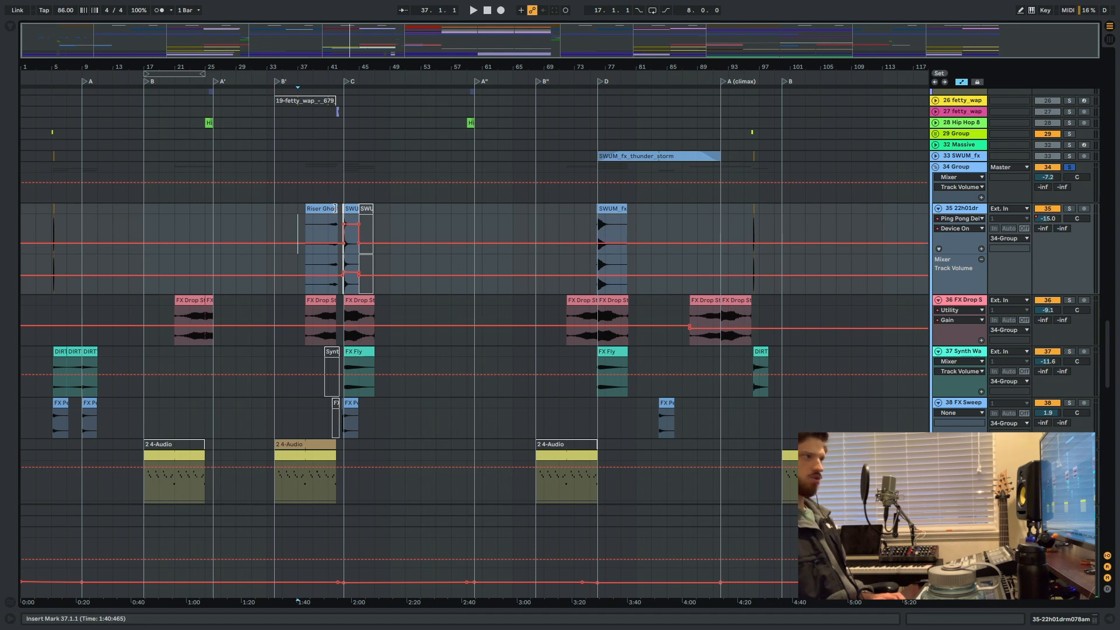
key("ctrl+alt+b")
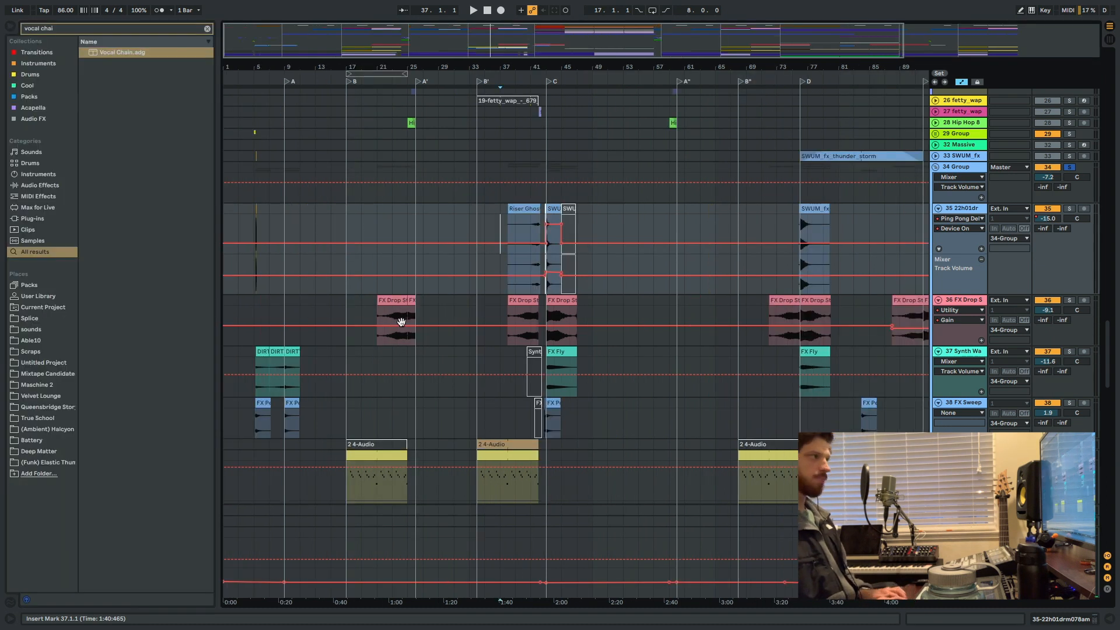
left_click(207, 29)
left_click(42, 53)
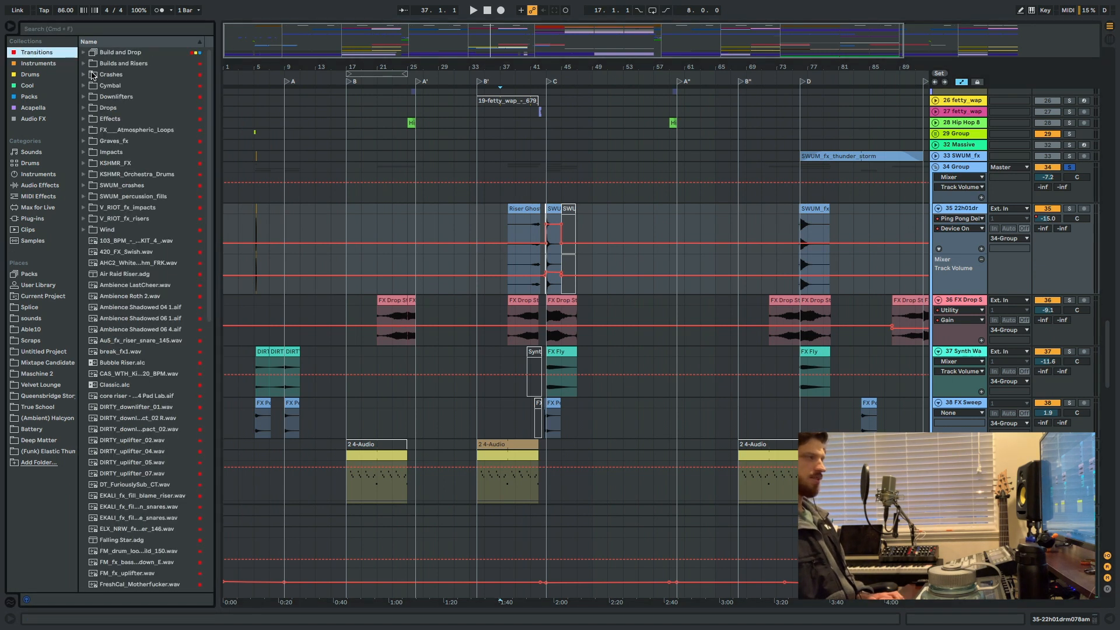
scroll(154, 240, "down", 10)
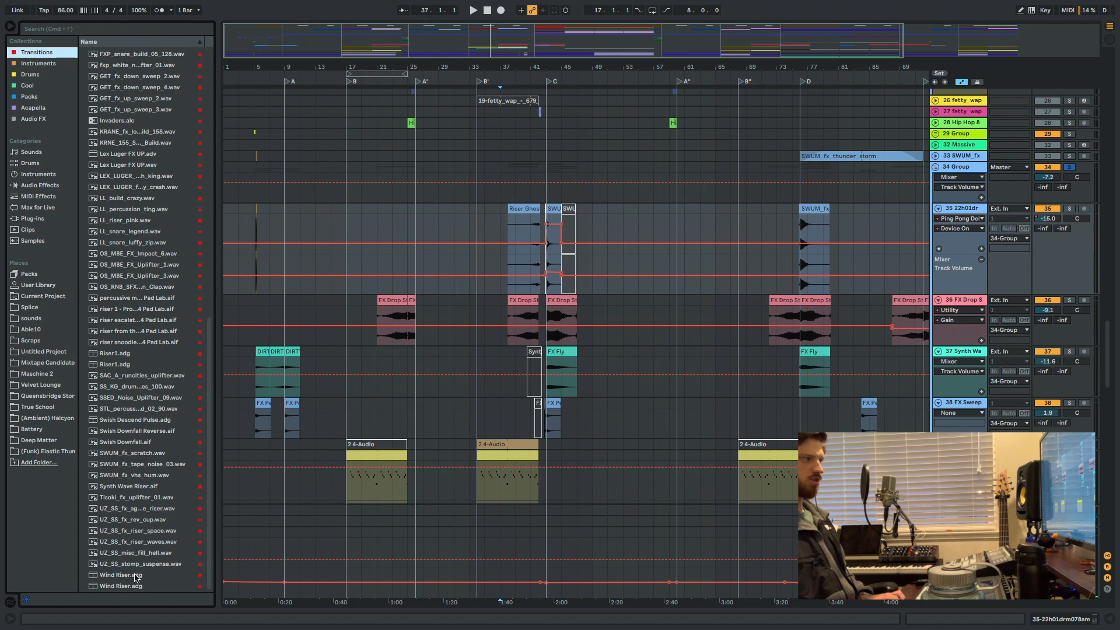
scroll(135, 577, "up", 10)
Preview samples in the Transitions collection from Ambience Shadowed 04 1.aif down to the second DIRTY downlifter sample.
left_click(133, 306)
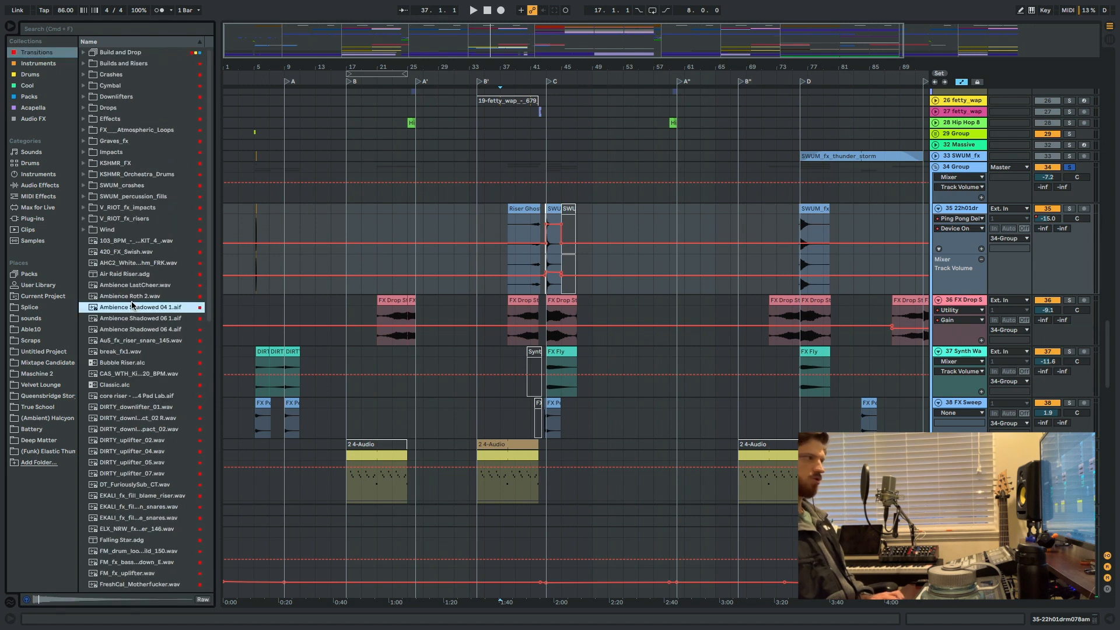
key("Down")
key("Down")
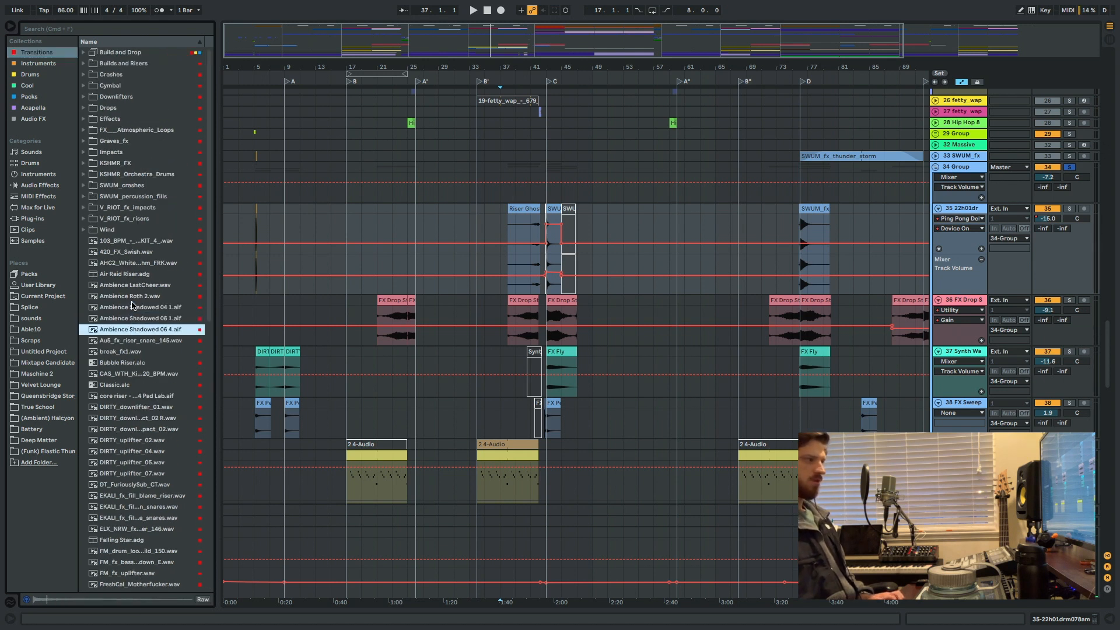
key("Down")
key("Down")
key("Down")
key("Down")
key("Down")
key("Down")
key("Down")
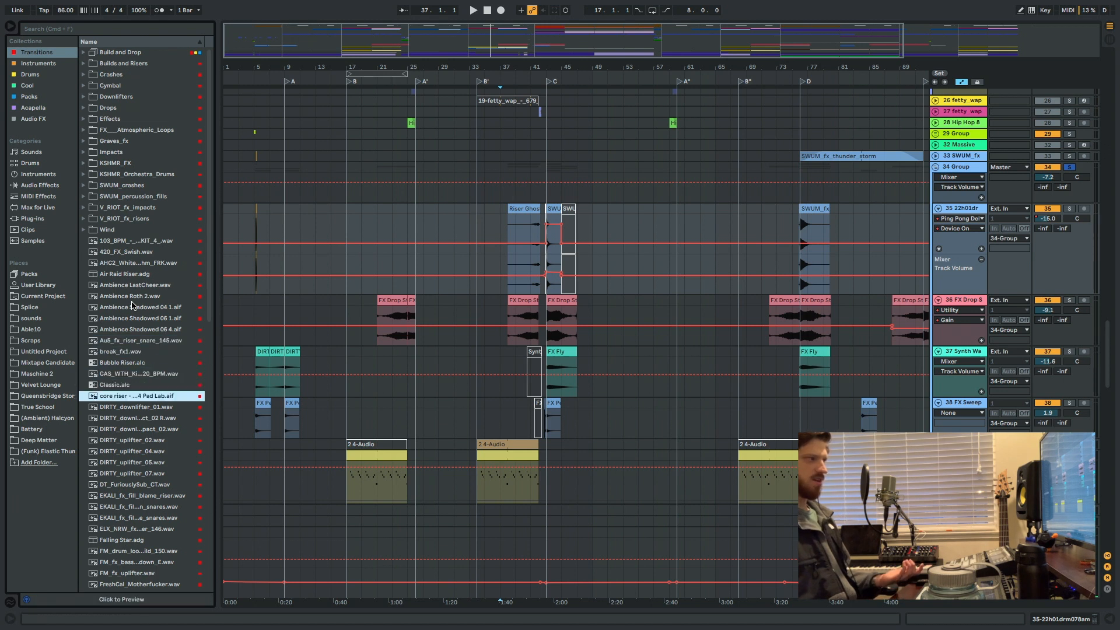
key("Down")
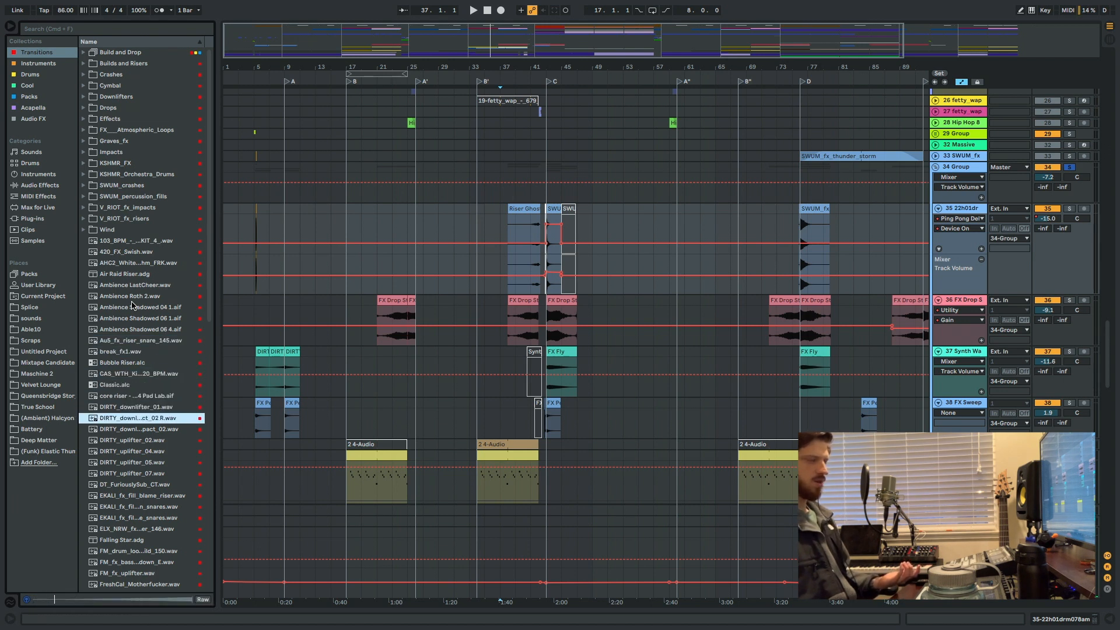
Place the insert mark at bar 33 on track 35 and preview the Transitions samples from Ambience LastCheer.wav to Ambience Shadowed 06 1.aif.
left_click(469, 215)
scroll(117, 395, "down", 15)
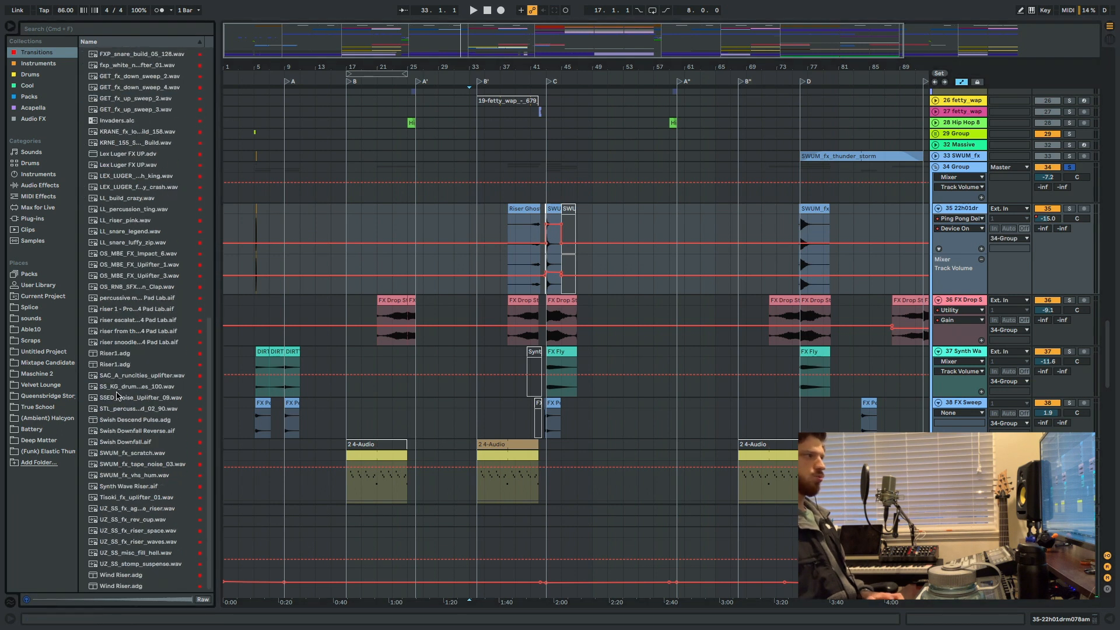
scroll(112, 346, "up", 15)
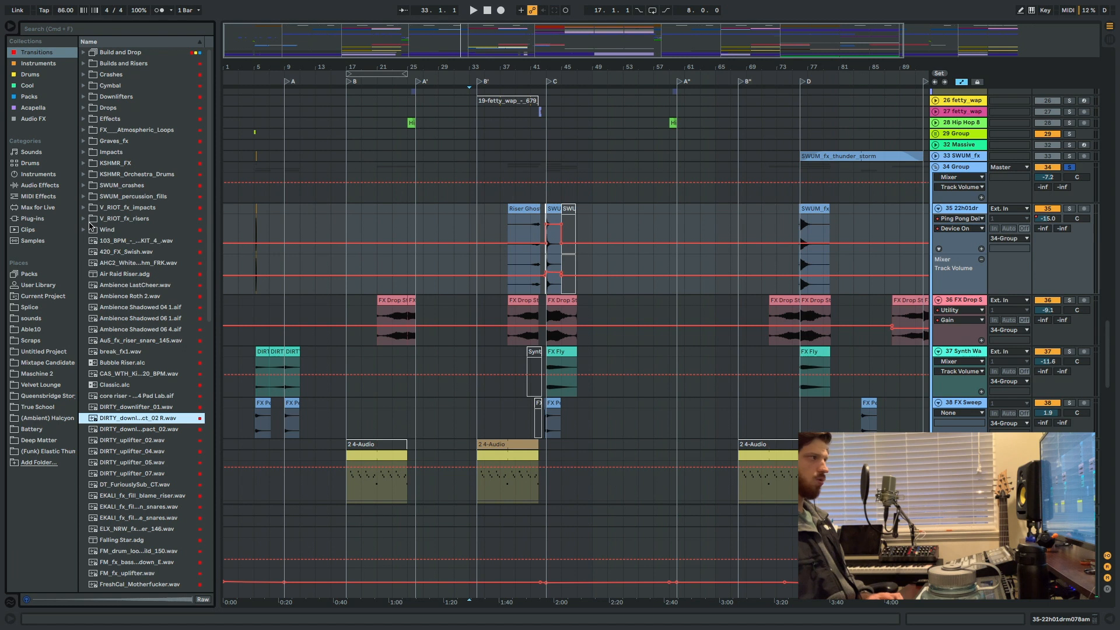
left_click(114, 285)
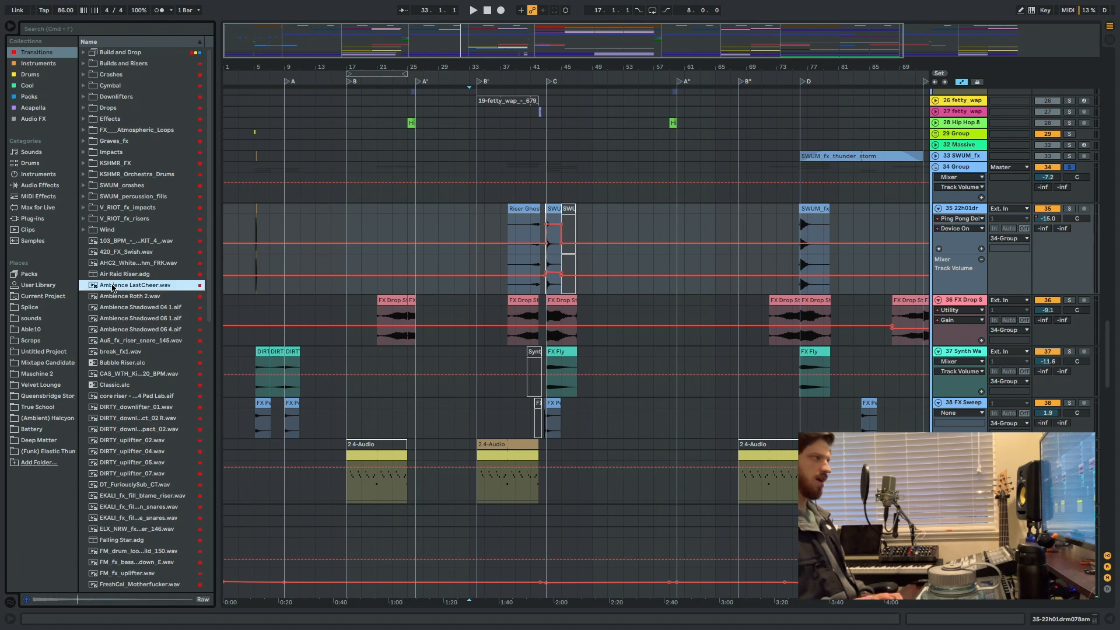
key("Down")
key("Down")
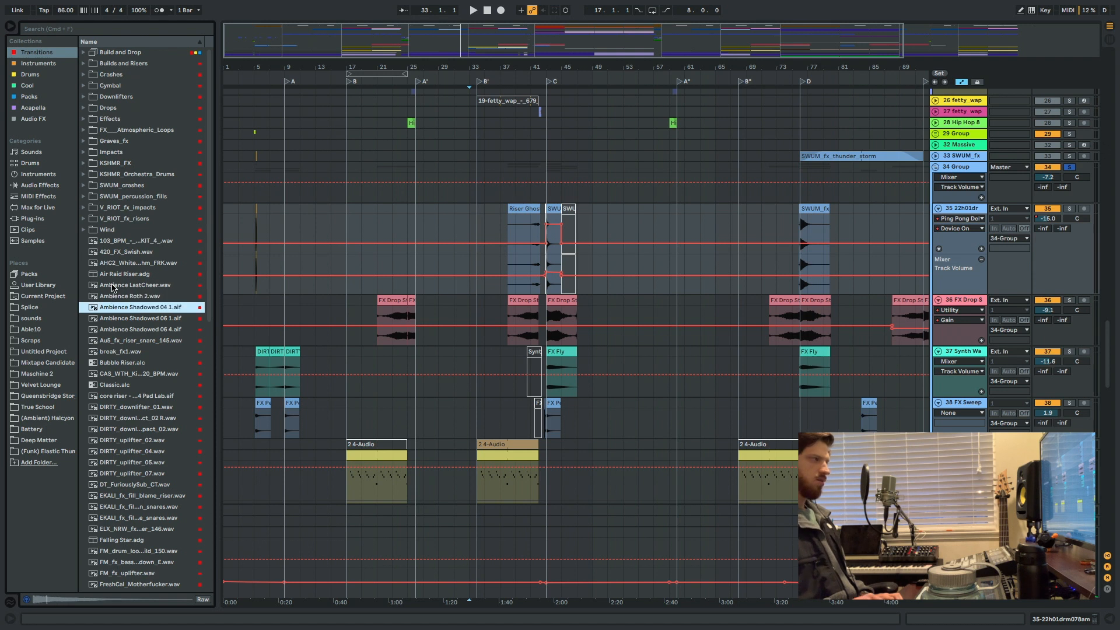
key("Down")
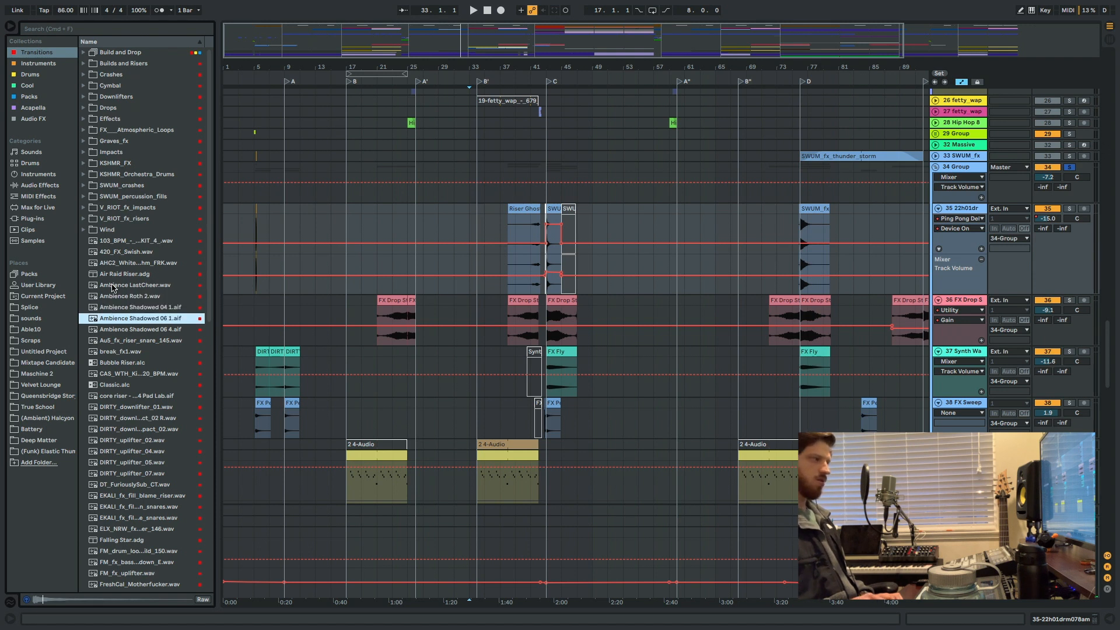
Expand the Downlifters folder, preview GET_fx_down_sweep_4.wav, Kick Drop.wav and mt_fx_modularball.wav, and collapse the folder.
left_click(83, 96)
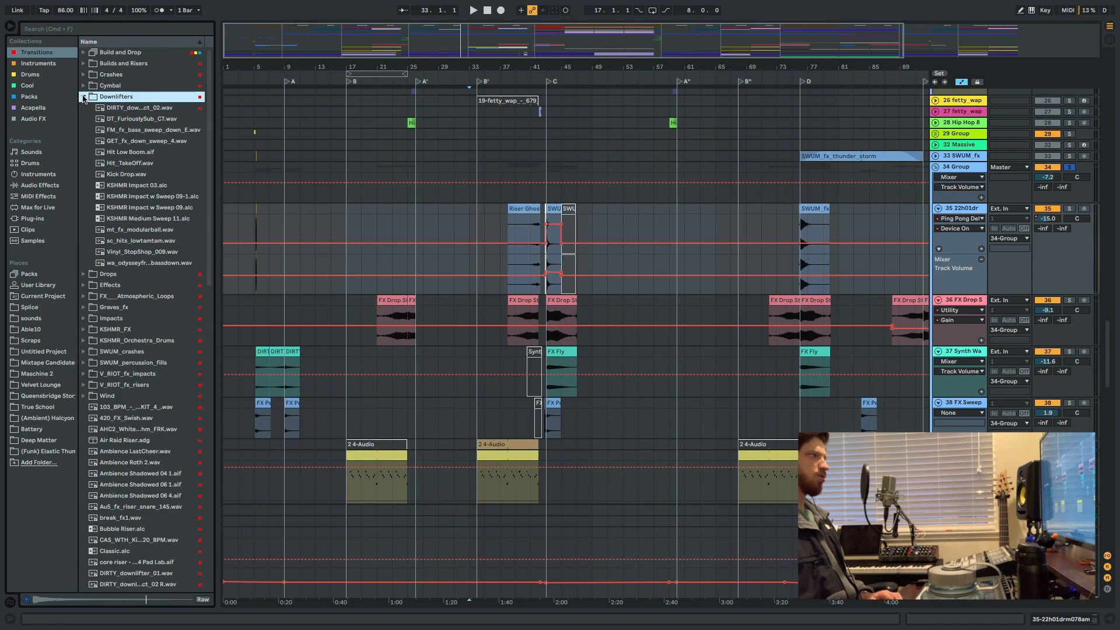
left_click(116, 141)
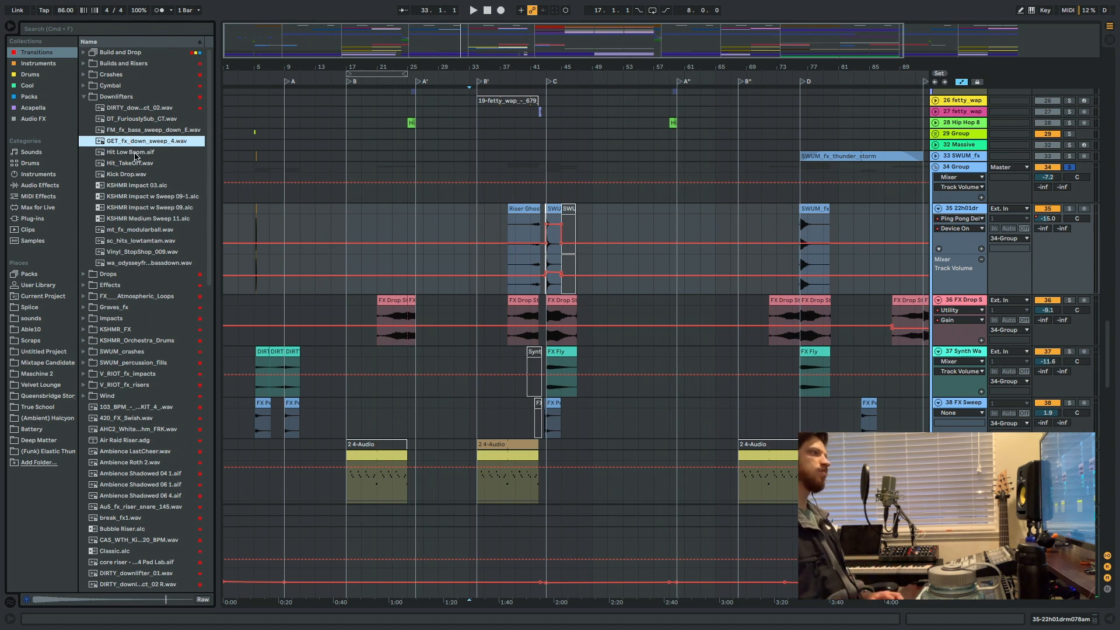
left_click(132, 175)
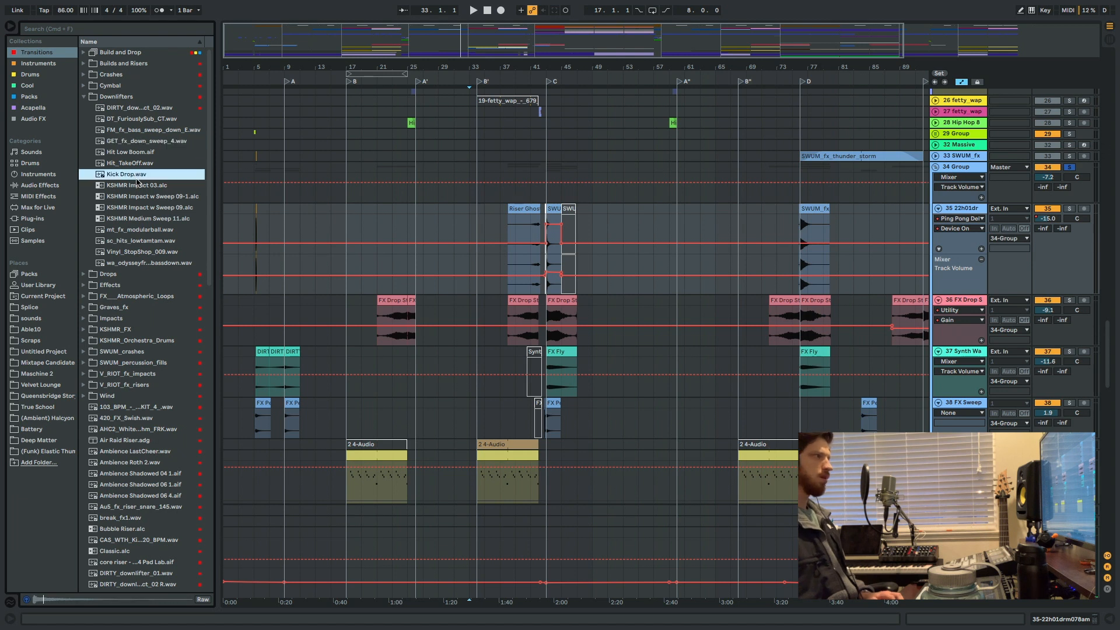
left_click(135, 232)
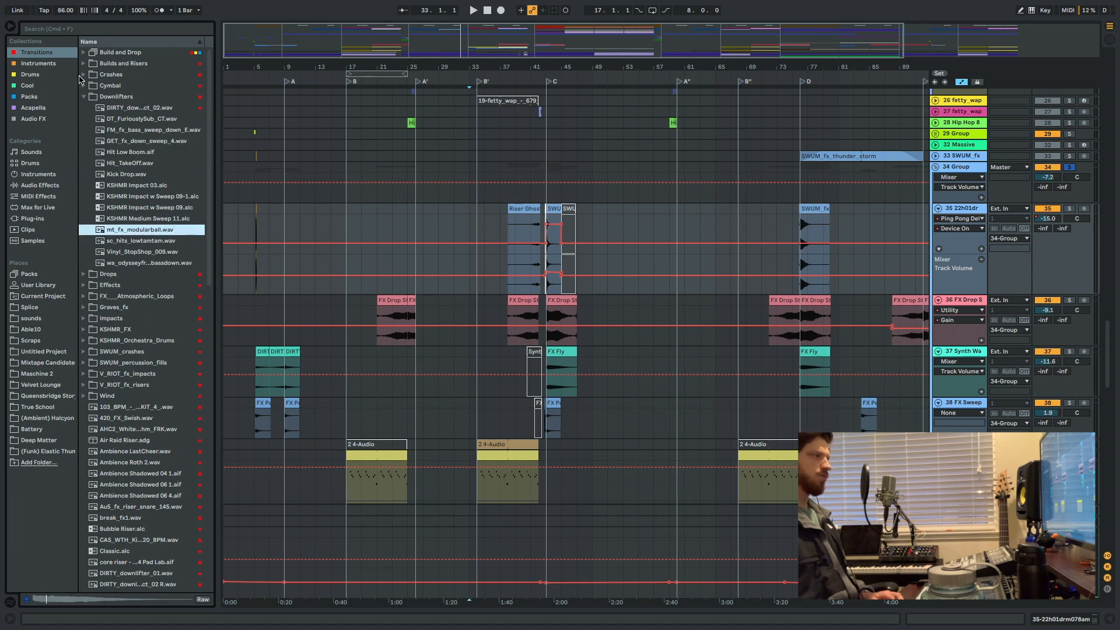
left_click(83, 97)
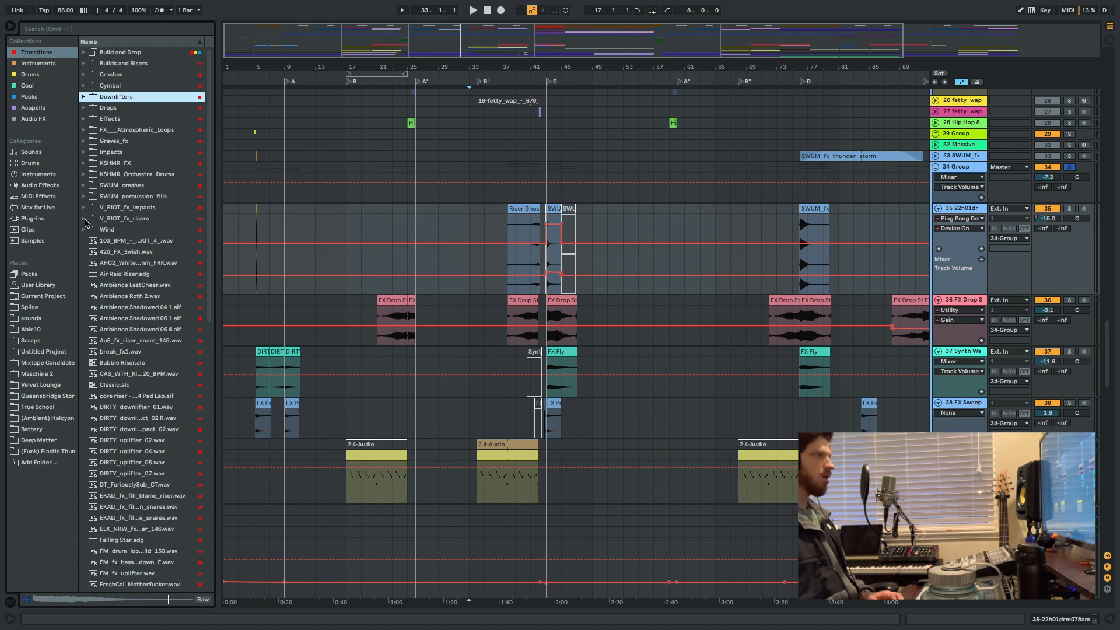
Expand the V_RIOT_fx_risers folder and preview DIRTY_uplifter_05.wav and DIRTY_uplifter_04.wav.
left_click(84, 219)
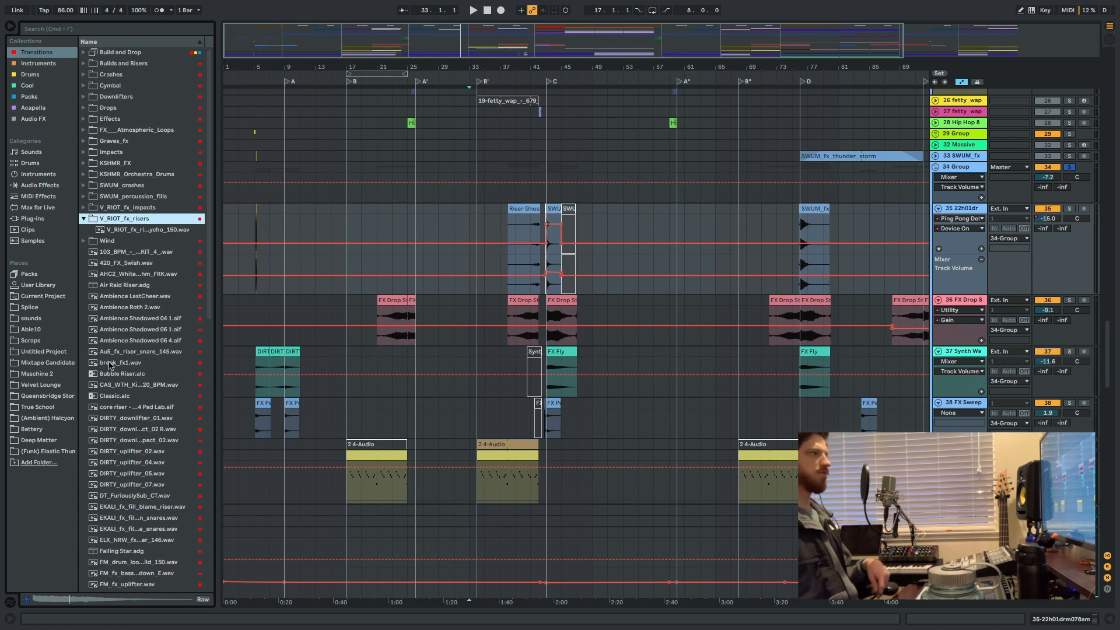
left_click(128, 475)
left_click(130, 463)
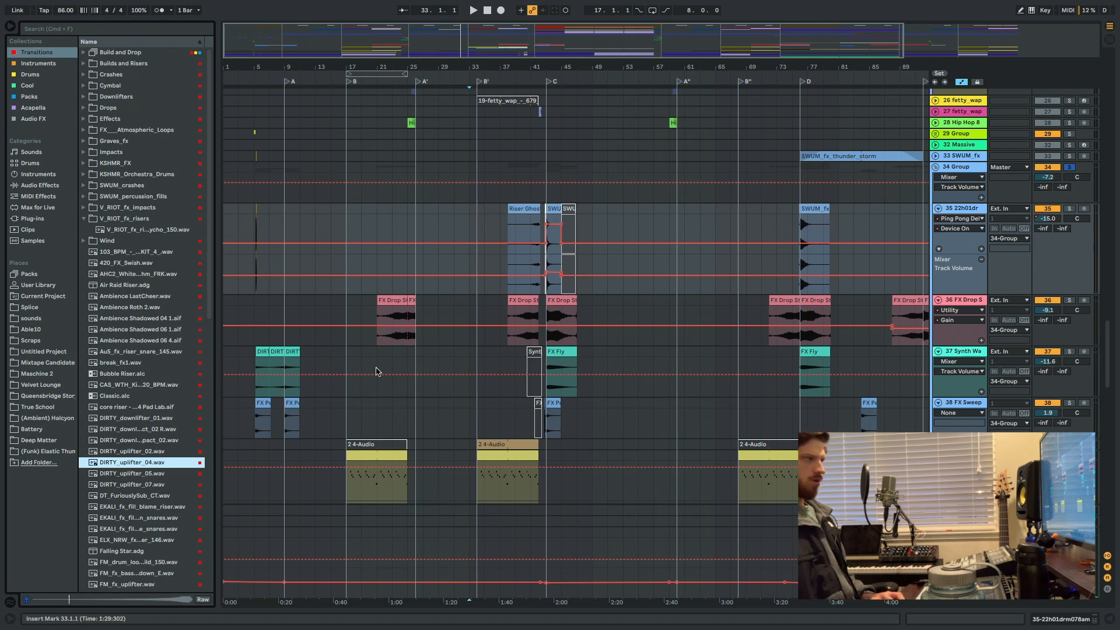
Examine the transition into section C on track 36, selecting the FX Drop Strange Noise clip at bar 43 and the one at bar 38.
left_click(376, 401)
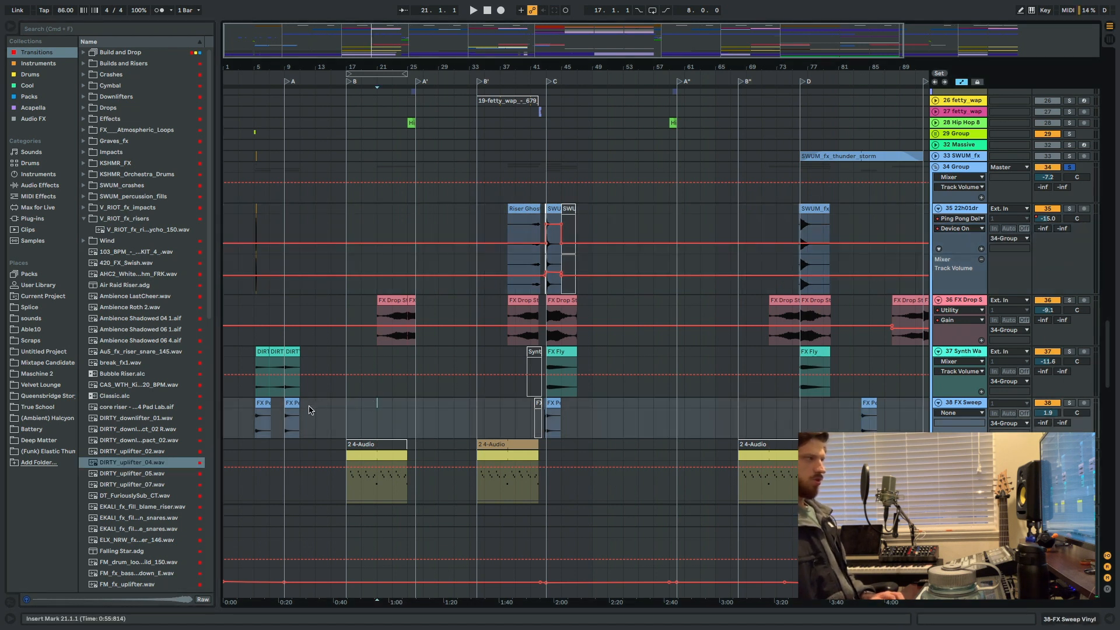
scroll(414, 401, "right", 1)
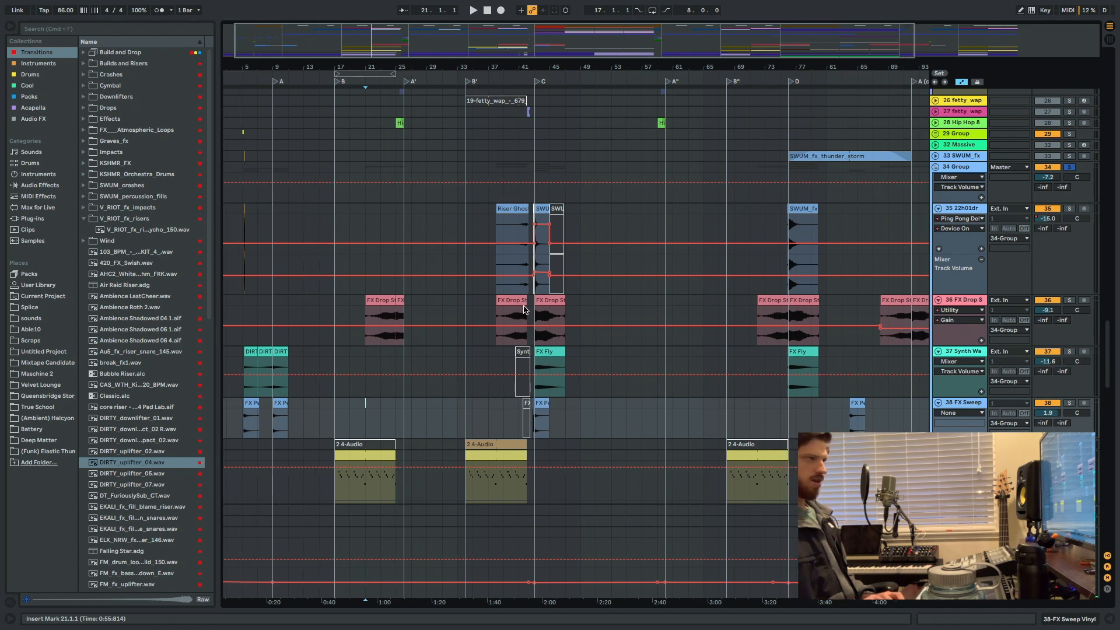
left_click(524, 309)
key("plus")
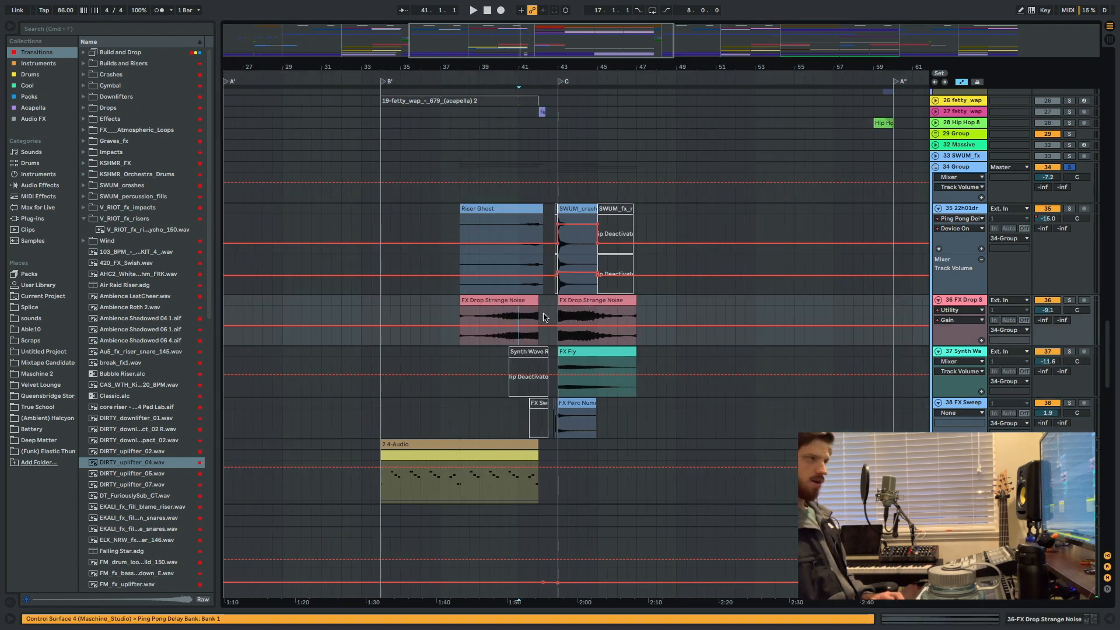
left_click(578, 303)
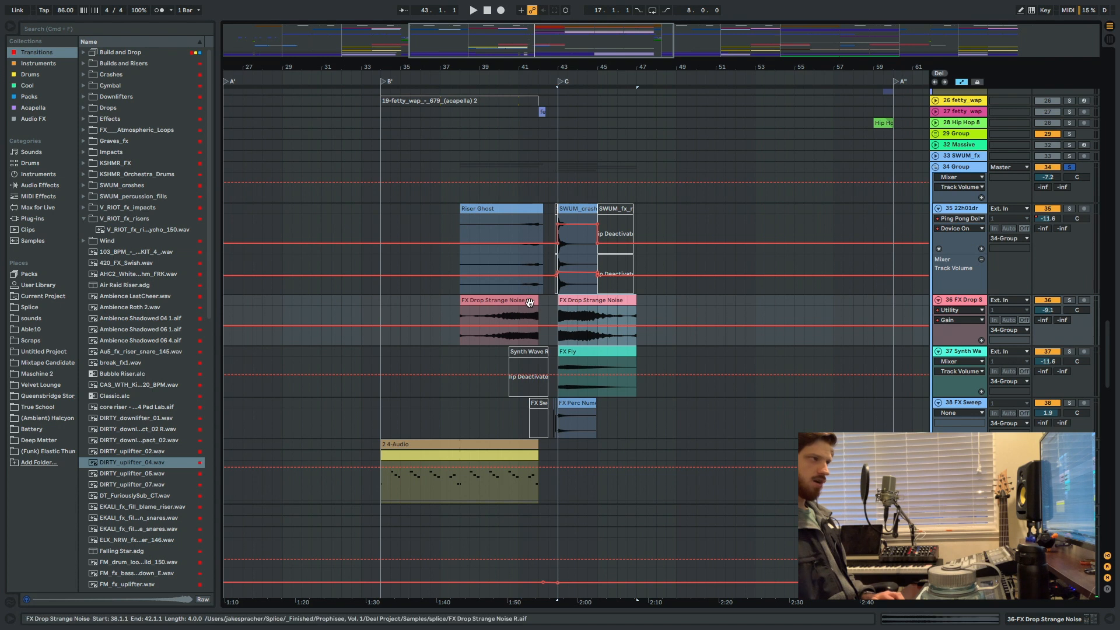
left_click(529, 302)
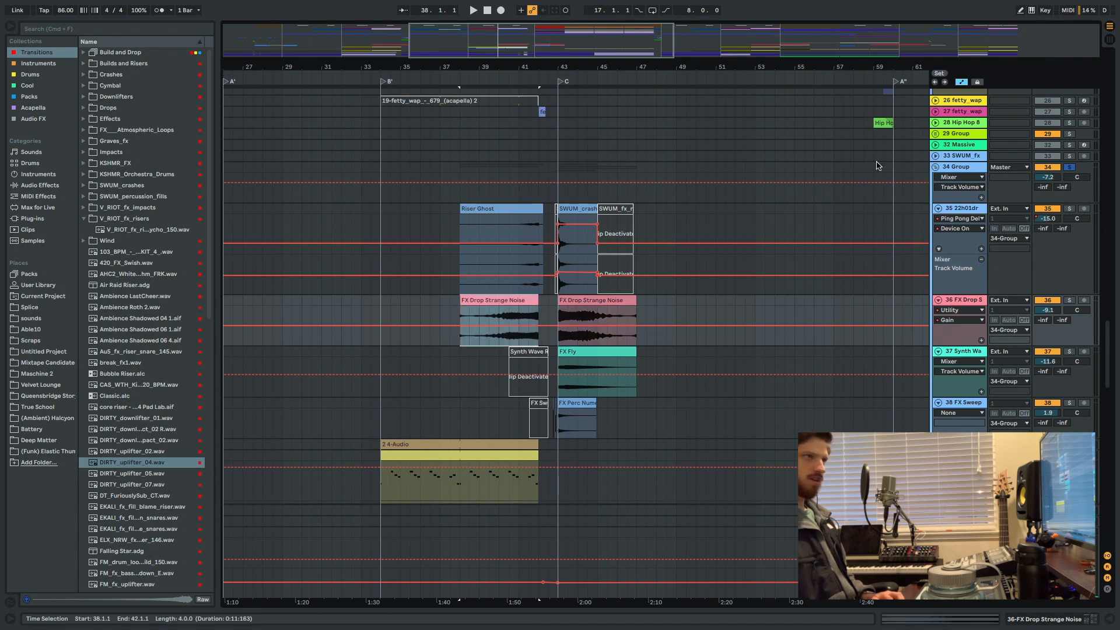
Play the soloed effects from bar 38 through the transition into section C, stop playback and unsolo group 34.
left_click(459, 291)
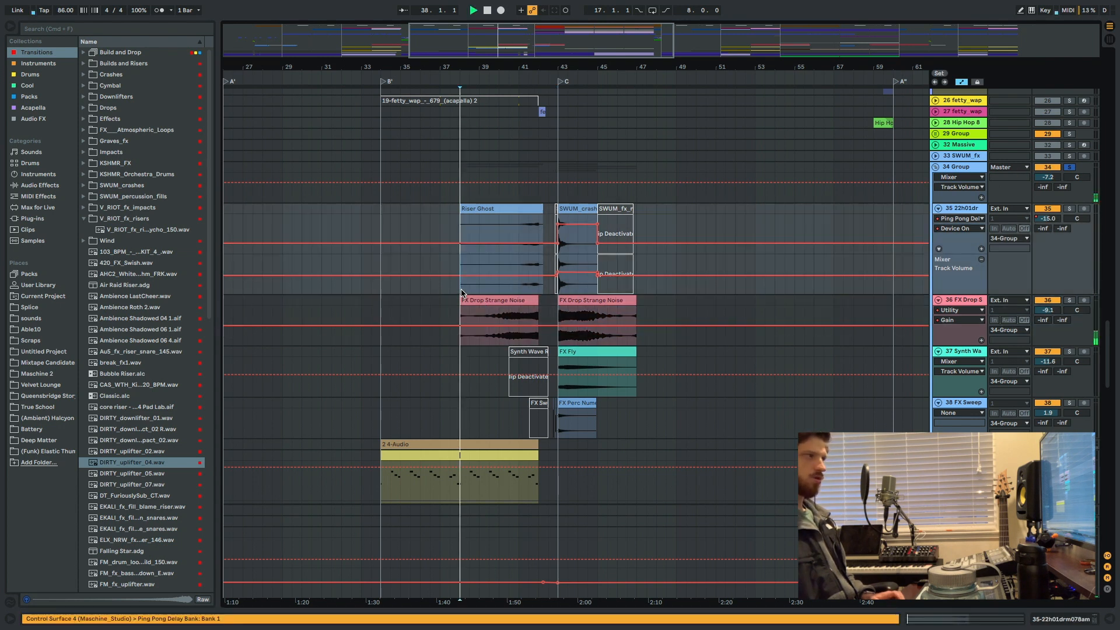
key("space")
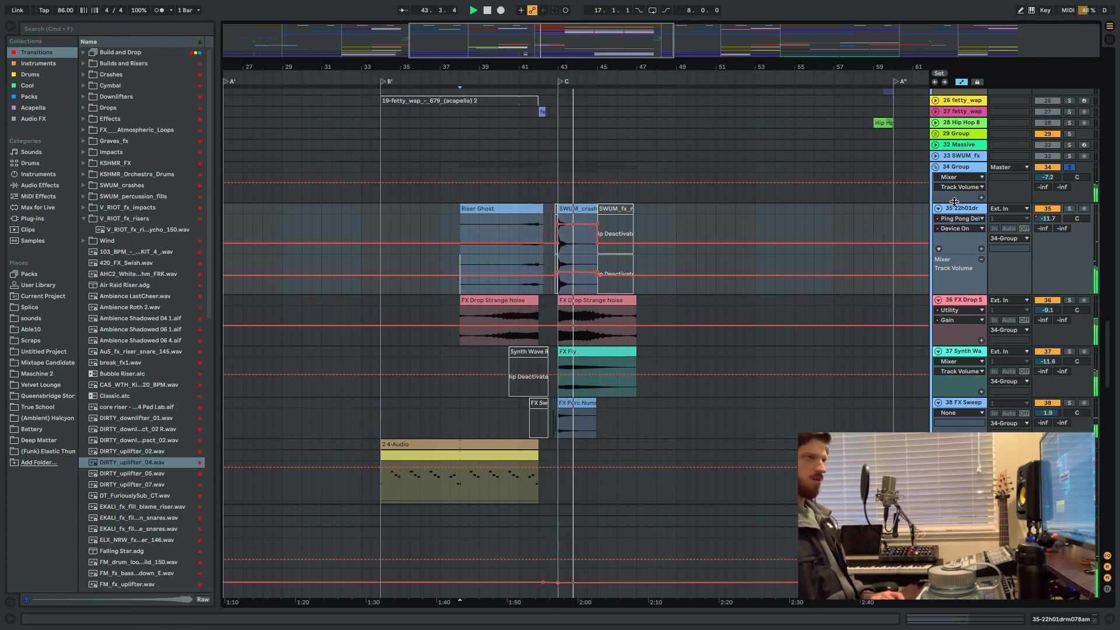
left_click(1073, 168)
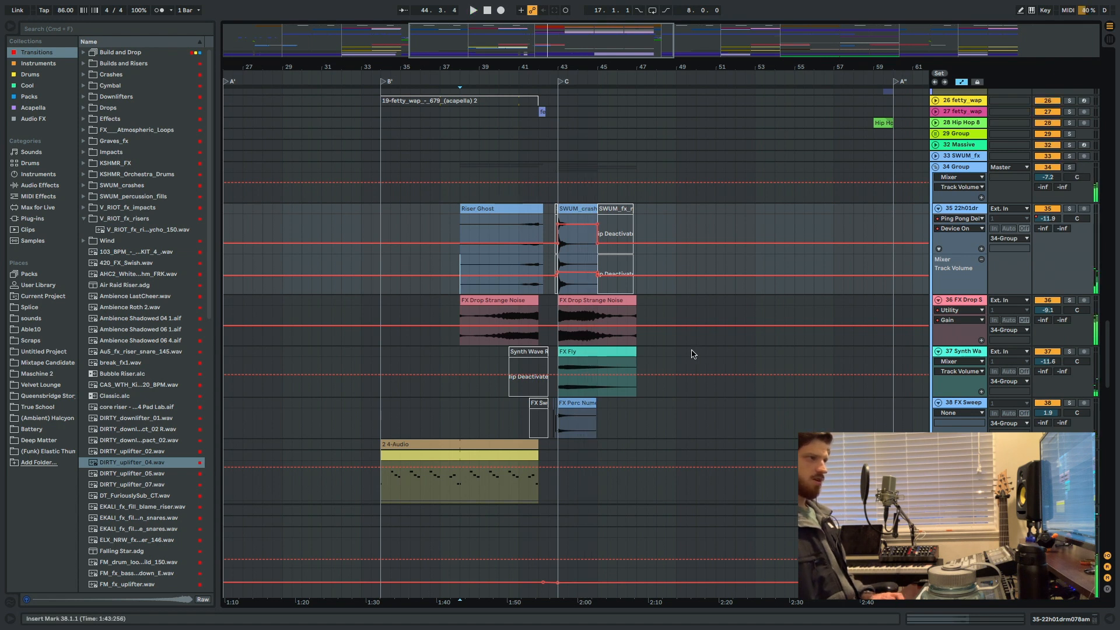
Play the transition into section C with the full mix from bar 38, stop, and place the insert mark on track 38.
scroll(692, 354, "down", 3)
key("space")
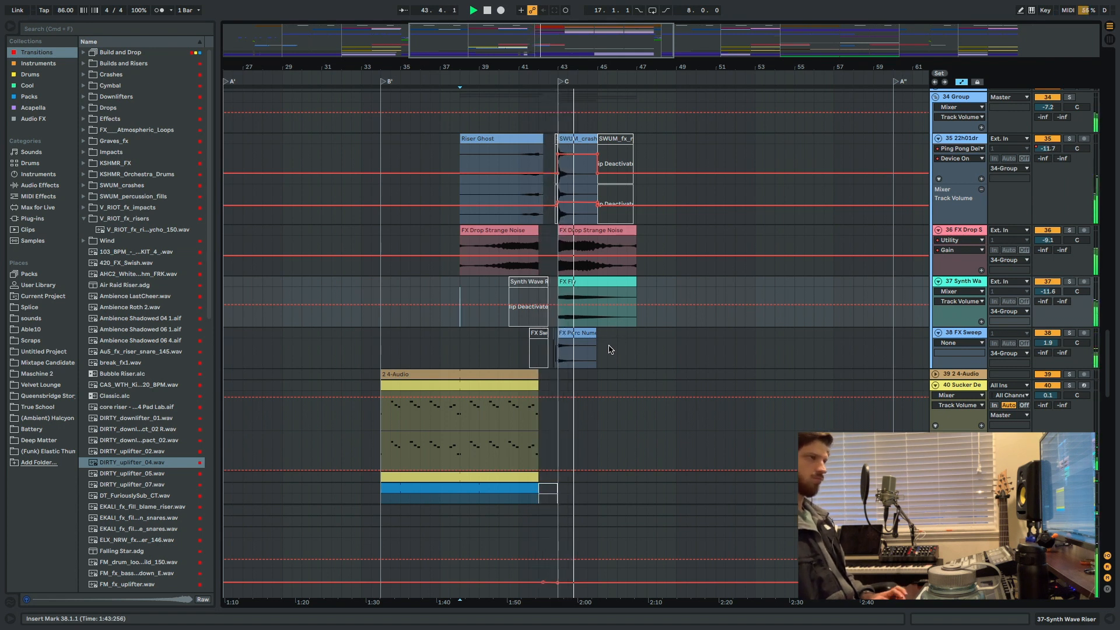
key("space")
left_click(611, 347)
scroll(610, 344, "up", 5)
scroll(624, 350, "down", 4)
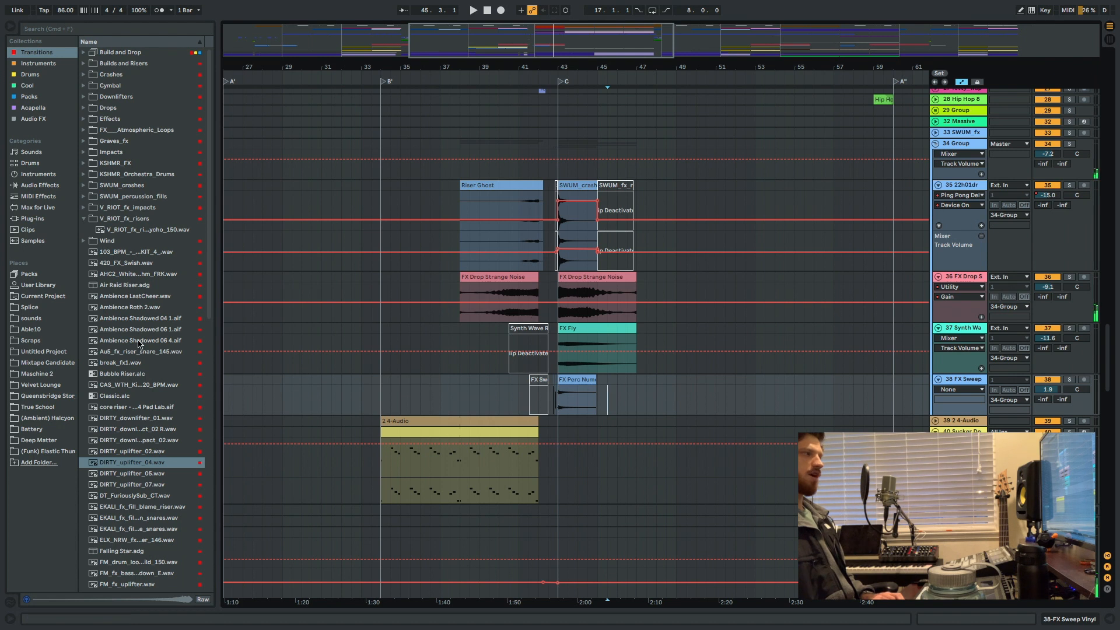
Preview Ambience Shadowed 04 1.aif from the Transitions collection and place the insert mark at bar 37 on track 37.
left_click(111, 311)
left_click(118, 315)
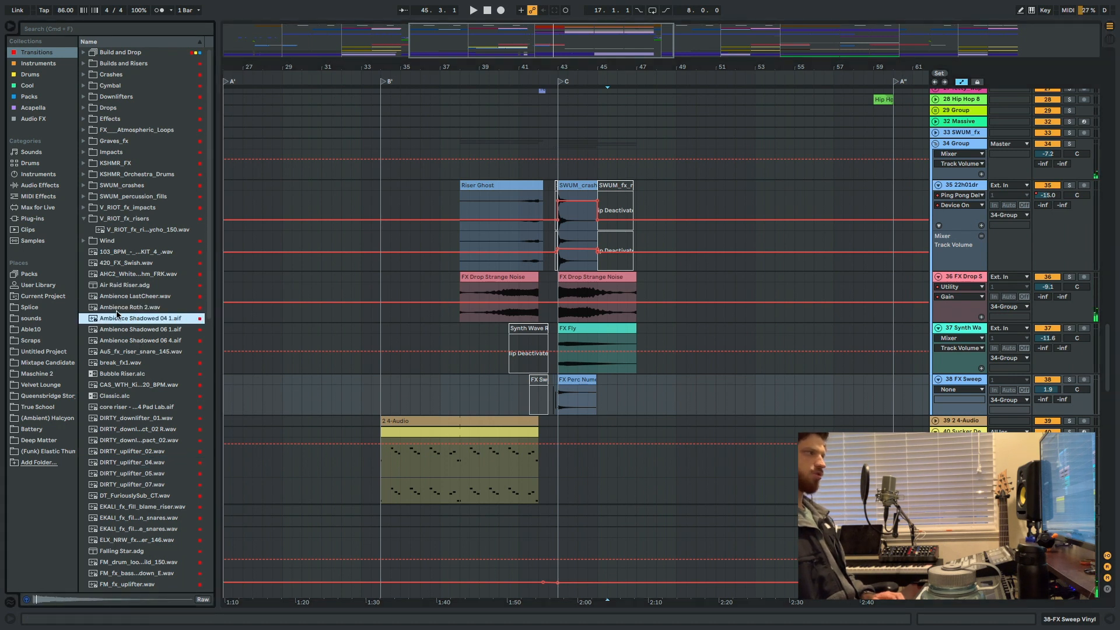
left_click(440, 333)
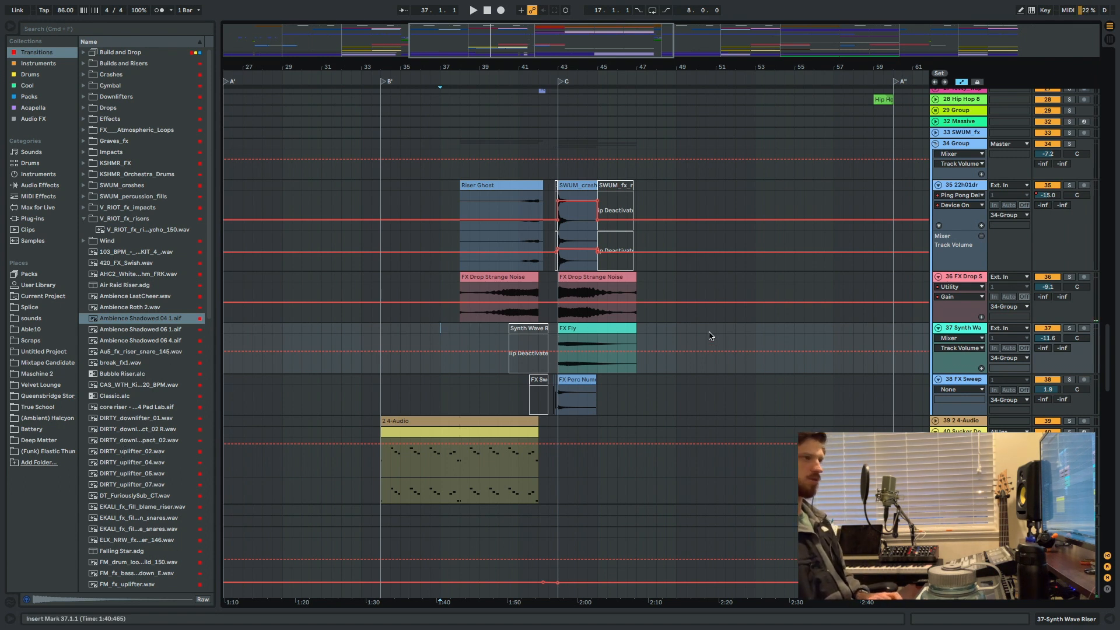
Look through the arrangement from the effects tracks past the acapella tracks to the section C instrument tracks.
scroll(698, 337, "up", 2)
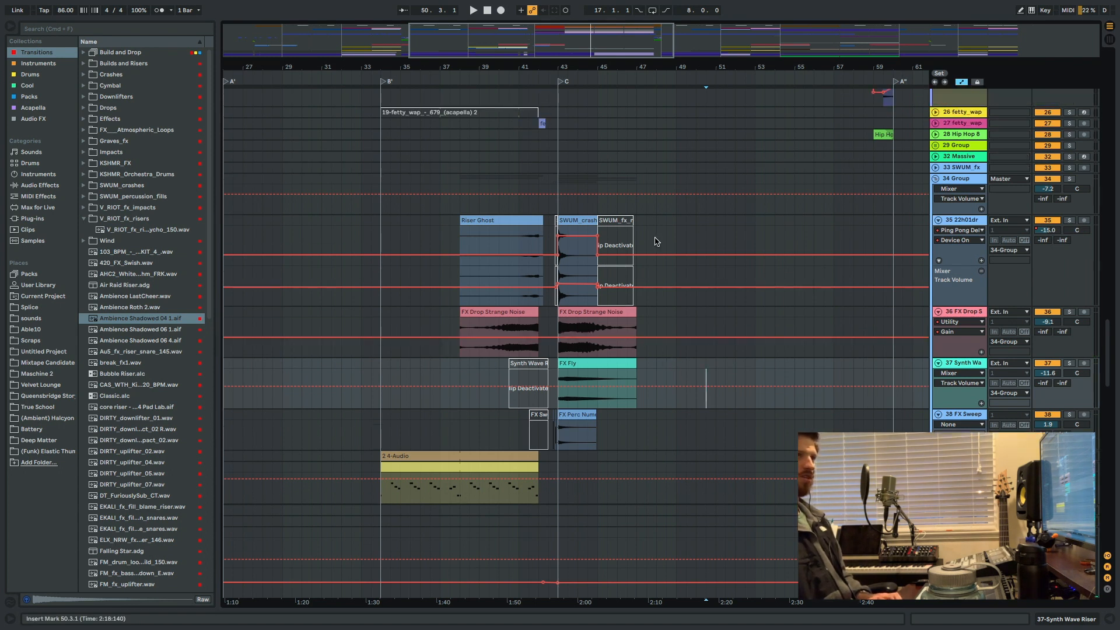
scroll(583, 282, "right", 5)
scroll(612, 204, "up", 8)
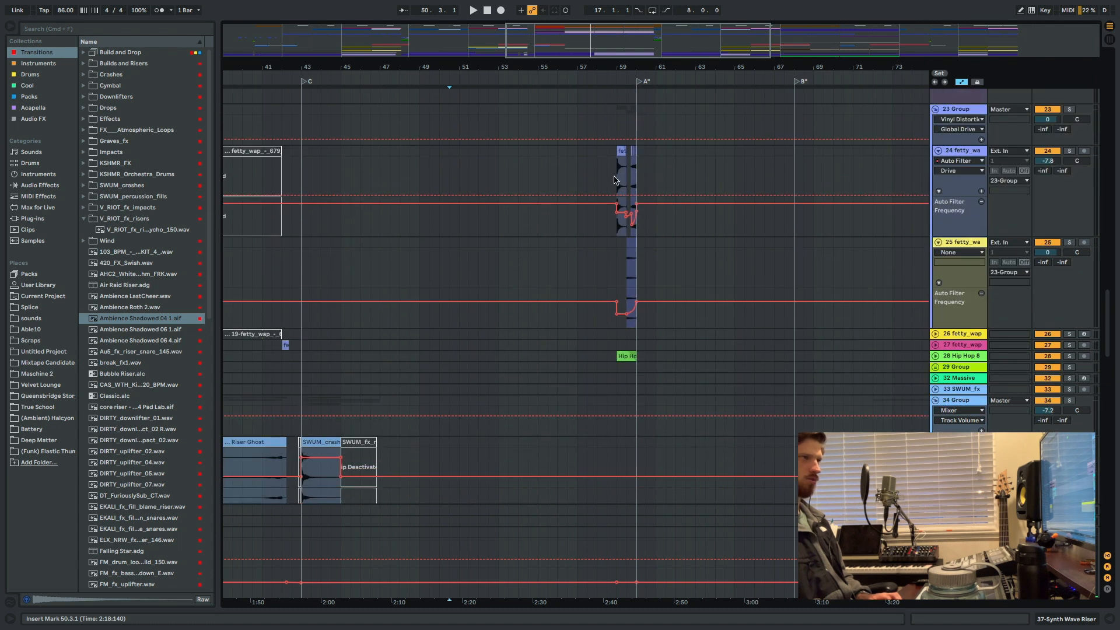
scroll(584, 181, "up", 10)
scroll(350, 245, "down", 5)
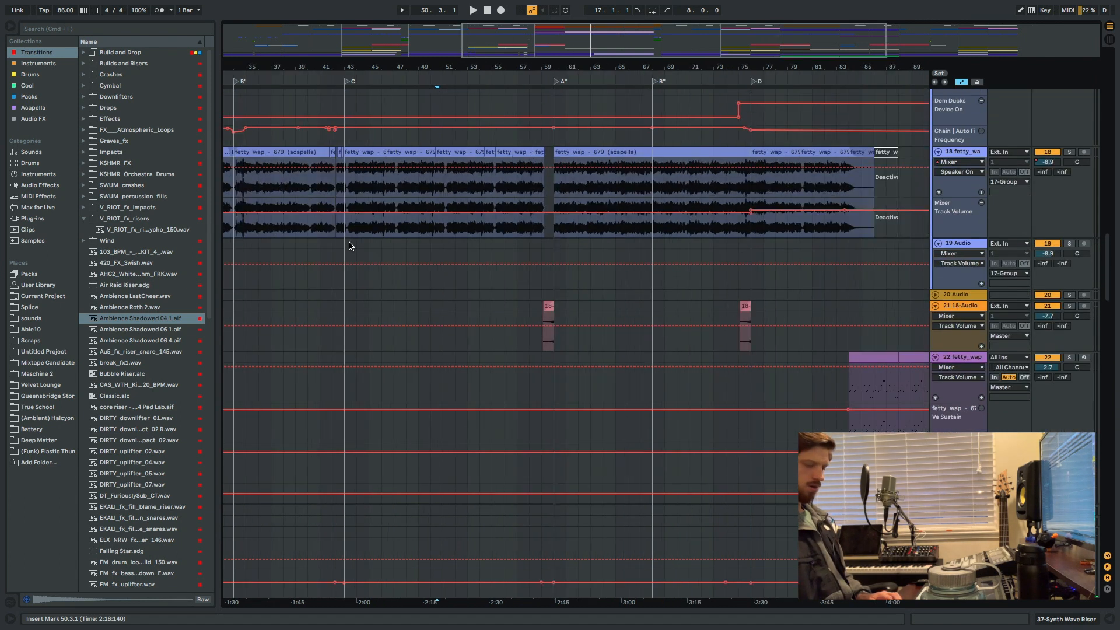
scroll(408, 192, "up", 8)
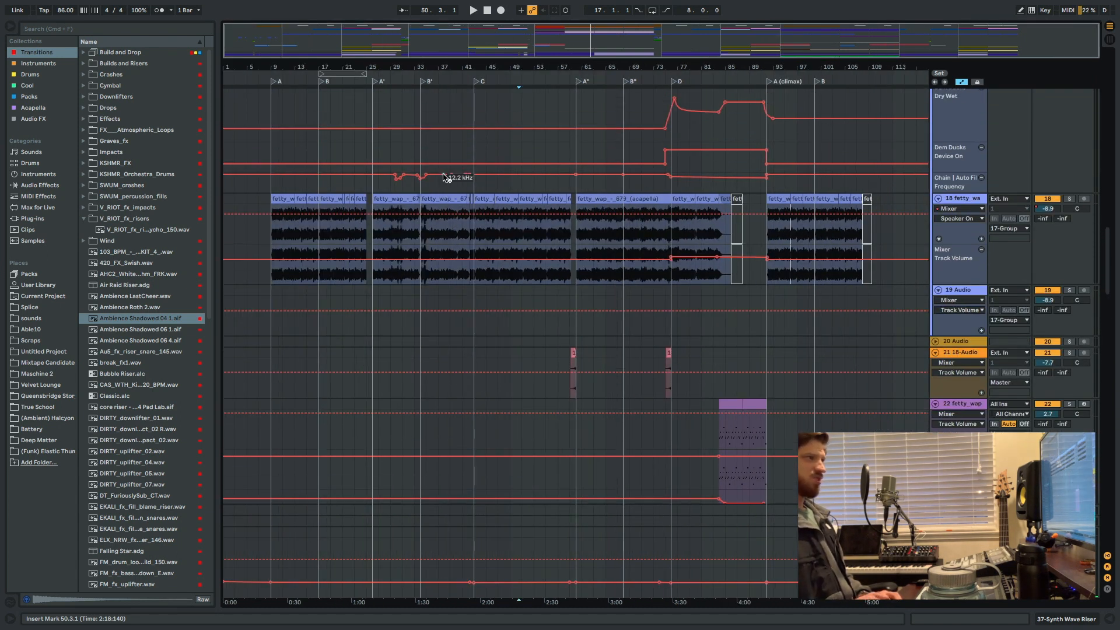
scroll(442, 174, "up", 10)
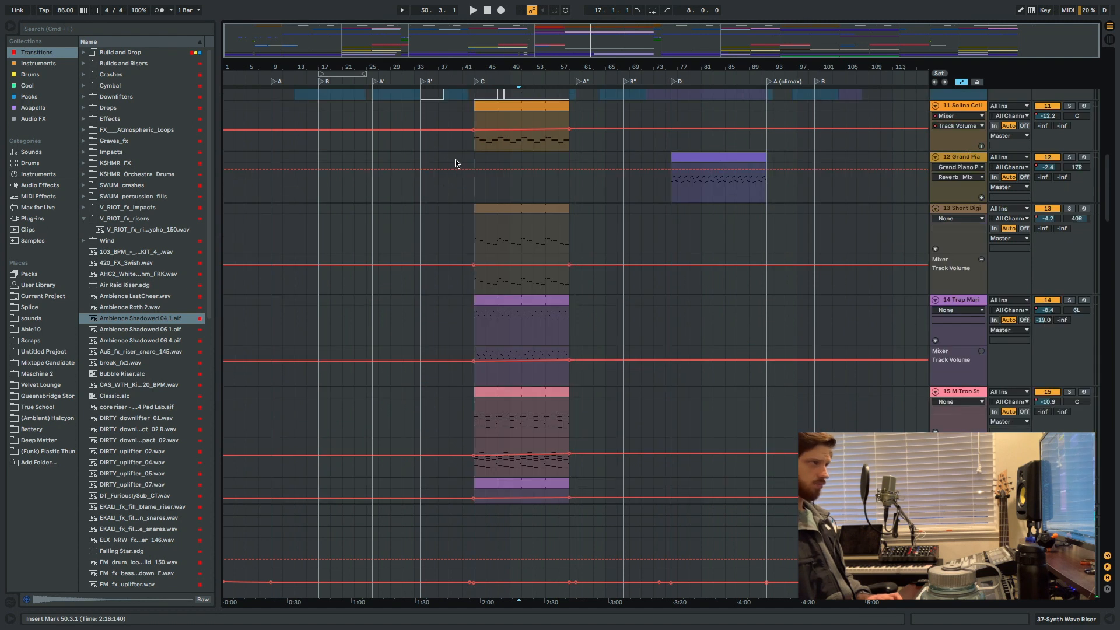
double_click(459, 157)
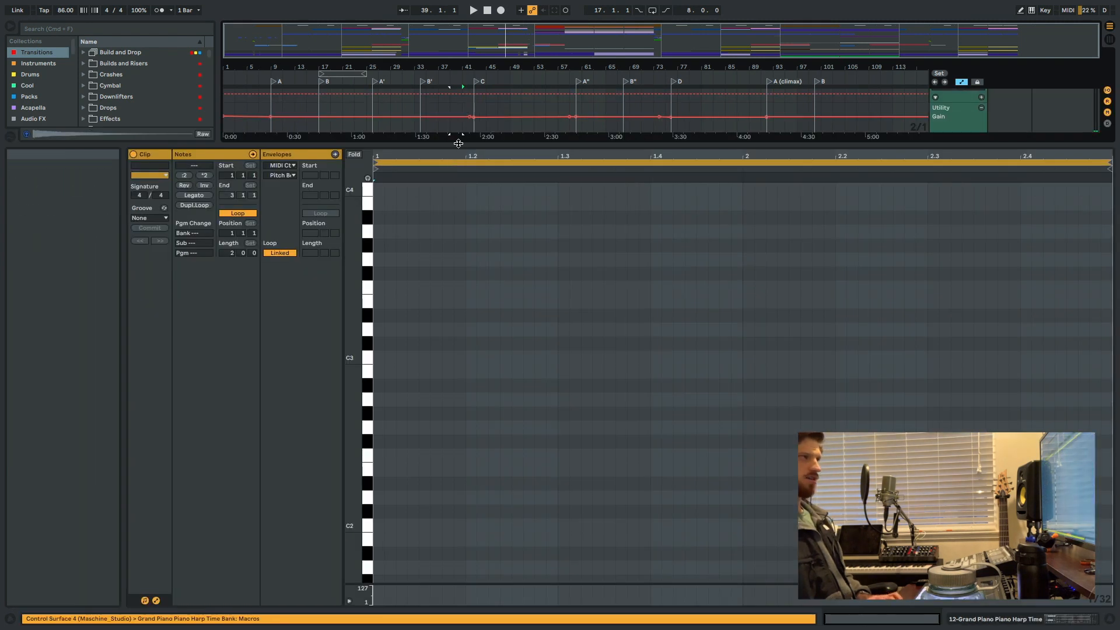
key("super+alt+l")
scroll(459, 143, "up", 2)
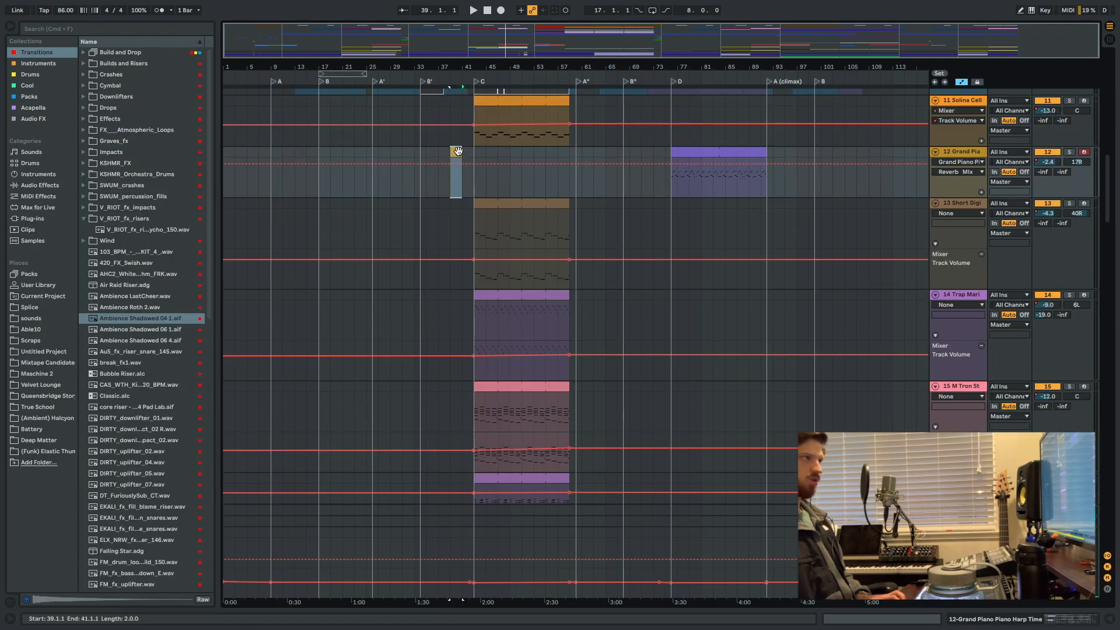
key("Delete")
Play from bar 41 into section C while examining the percussion and drum tracks, and stop playback.
left_click(460, 160)
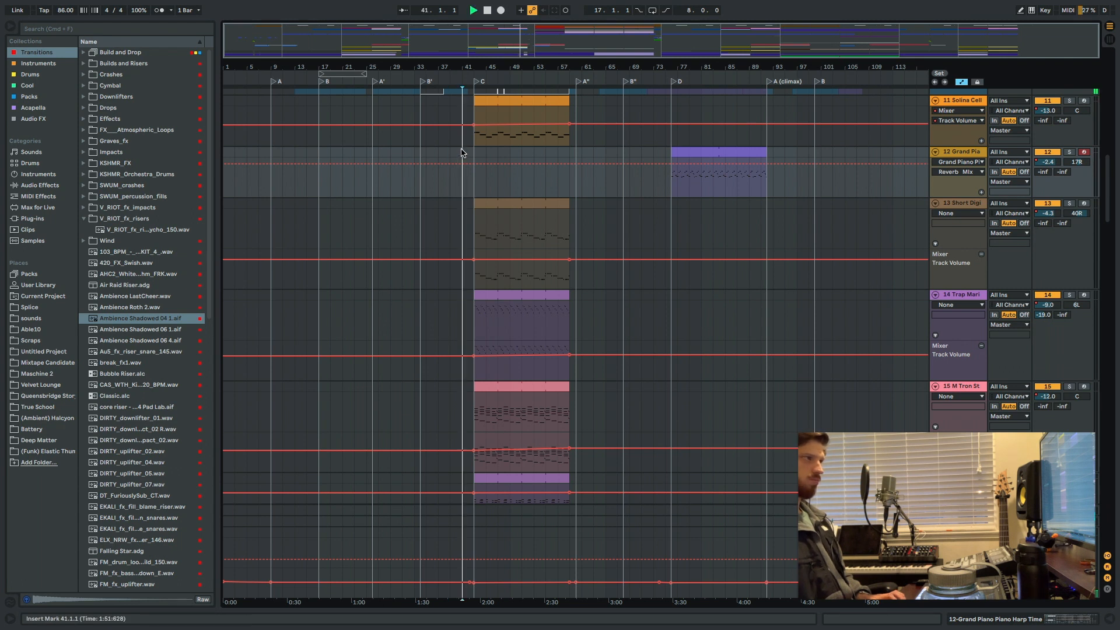
key("space")
scroll(460, 160, "up", 10)
key("plus")
key("plus")
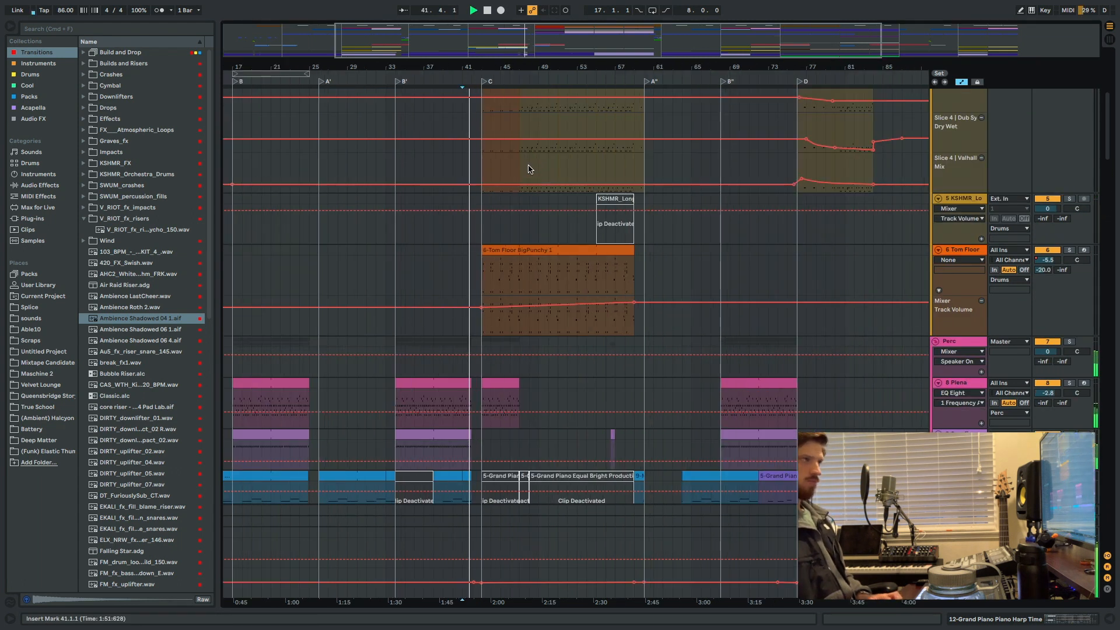
scroll(525, 174, "up", 6)
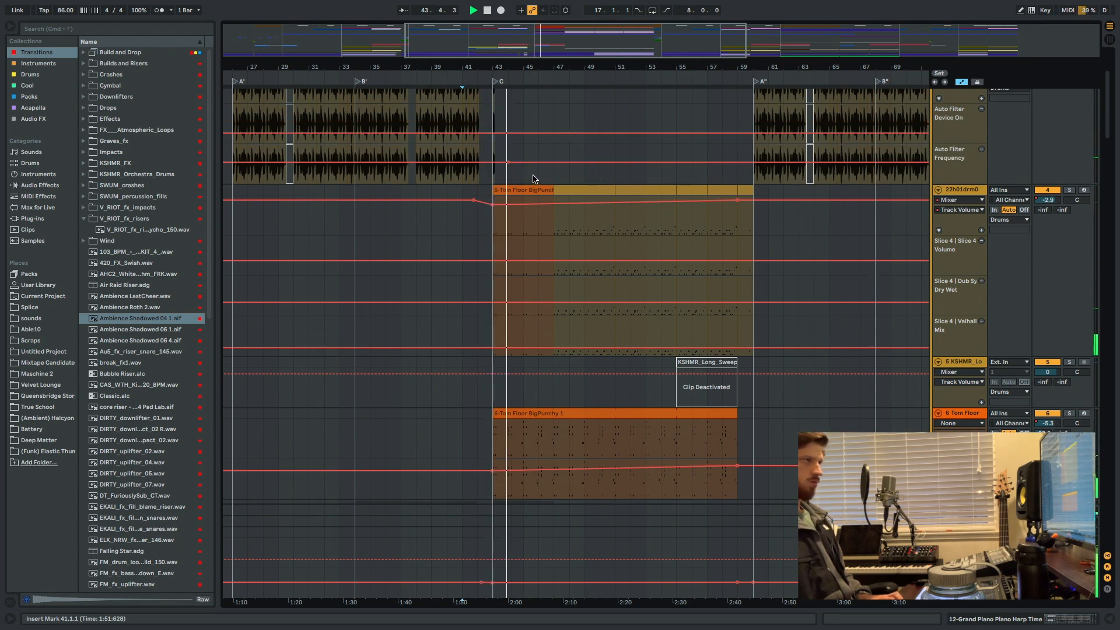
key("space")
Solo the 22h01drm drum loop on track 3 and bring the start of the arrangement into view.
scroll(535, 179, "up", 5)
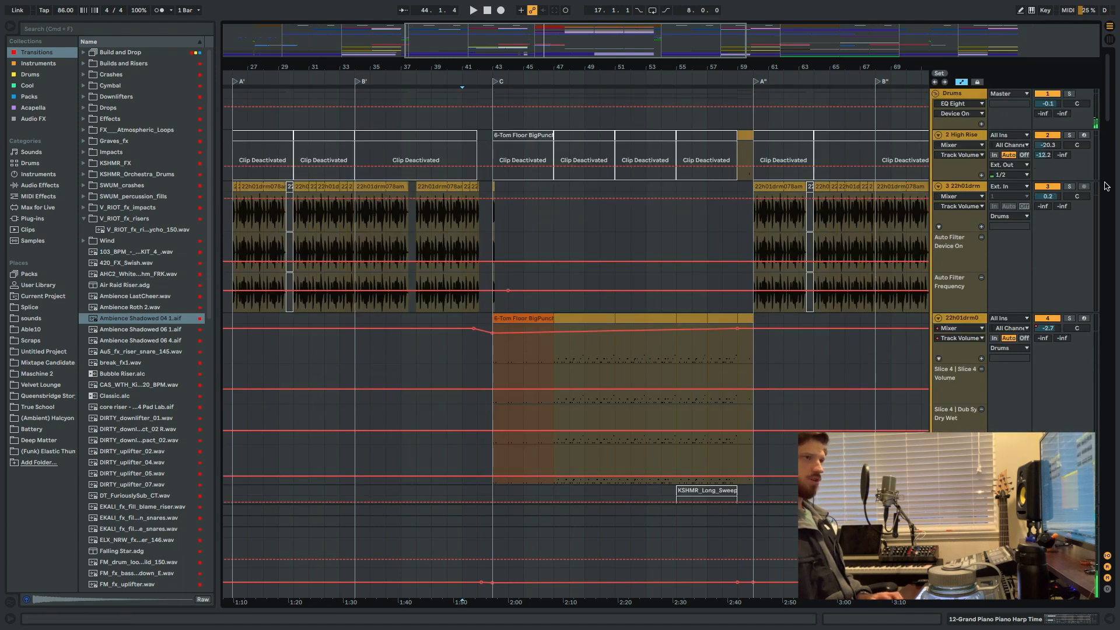
left_click(1069, 187)
left_click(1070, 188)
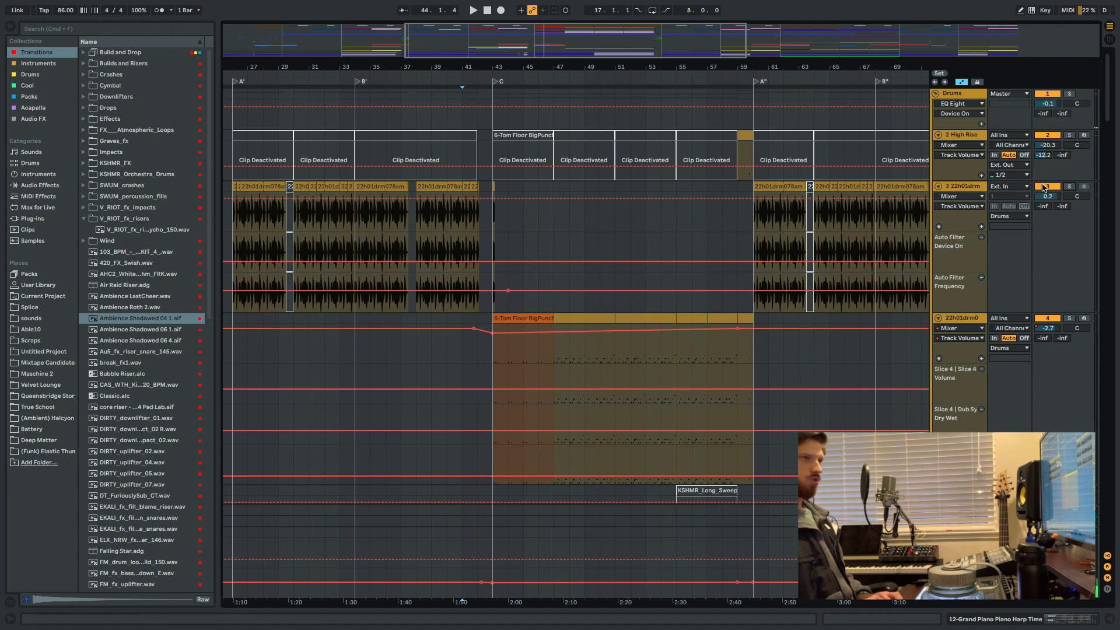
left_click(1068, 187)
scroll(607, 212, "left", 10)
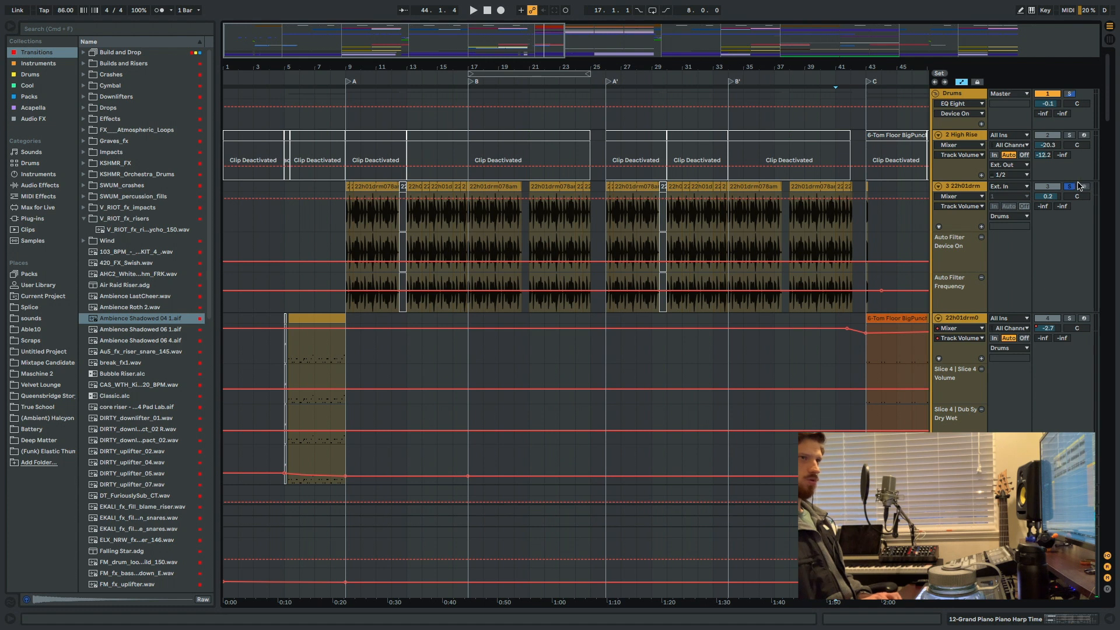
Play the soloed drum loop from bar 9 and open its first 22h01drm078am clip's sample display.
left_click(348, 228)
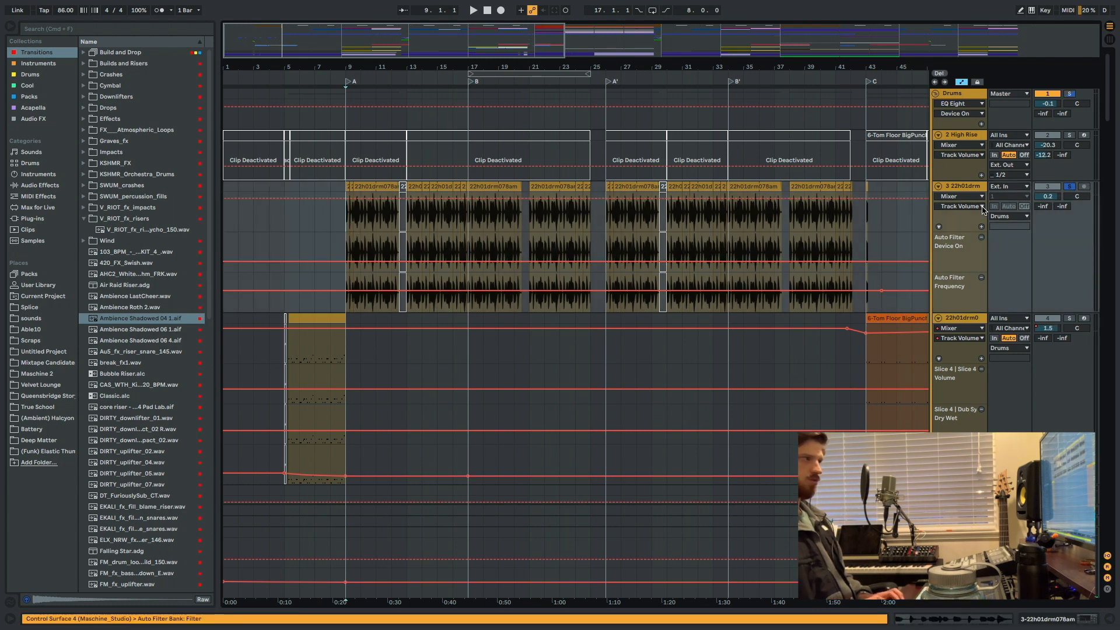
key("space")
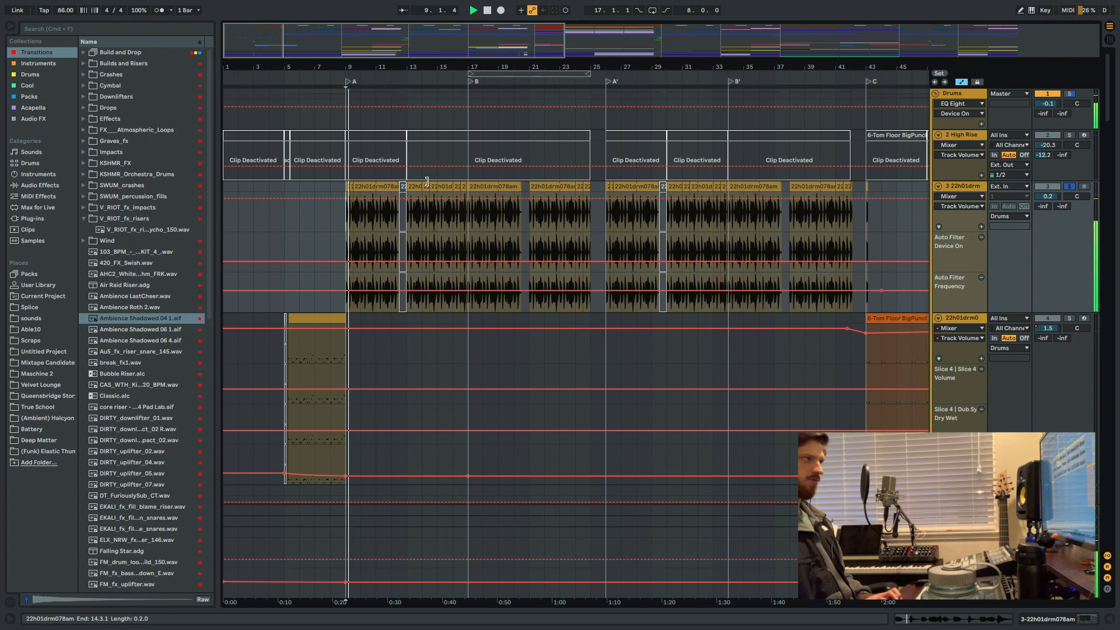
double_click(391, 186)
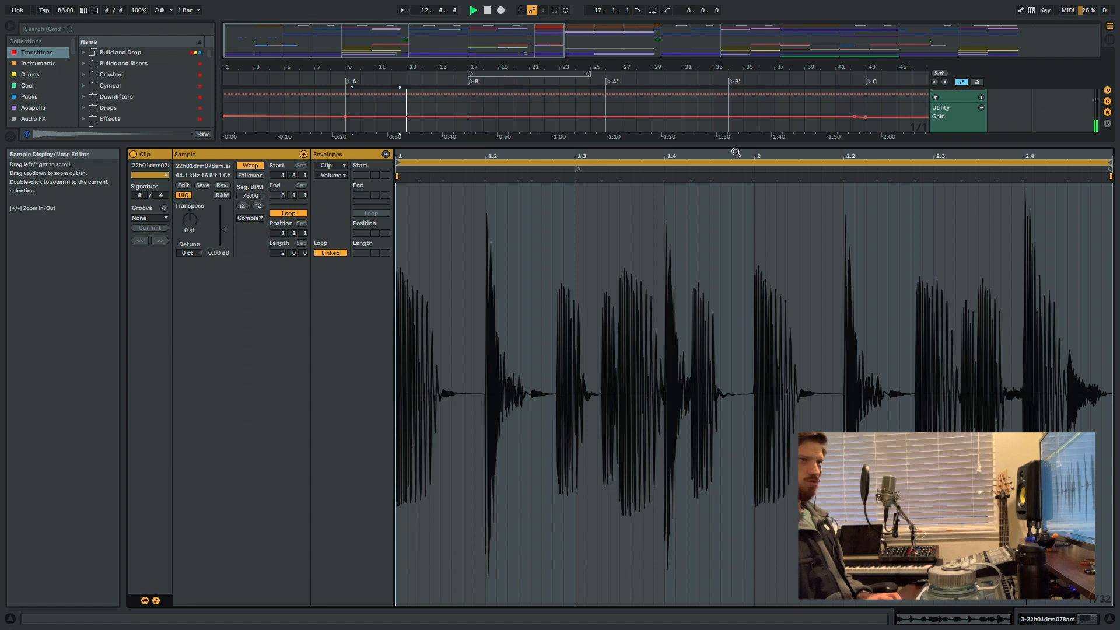
Close the sample display, zoom in on the start of section A, and play the soloed drum loop from bar 15.
key("super+alt+l")
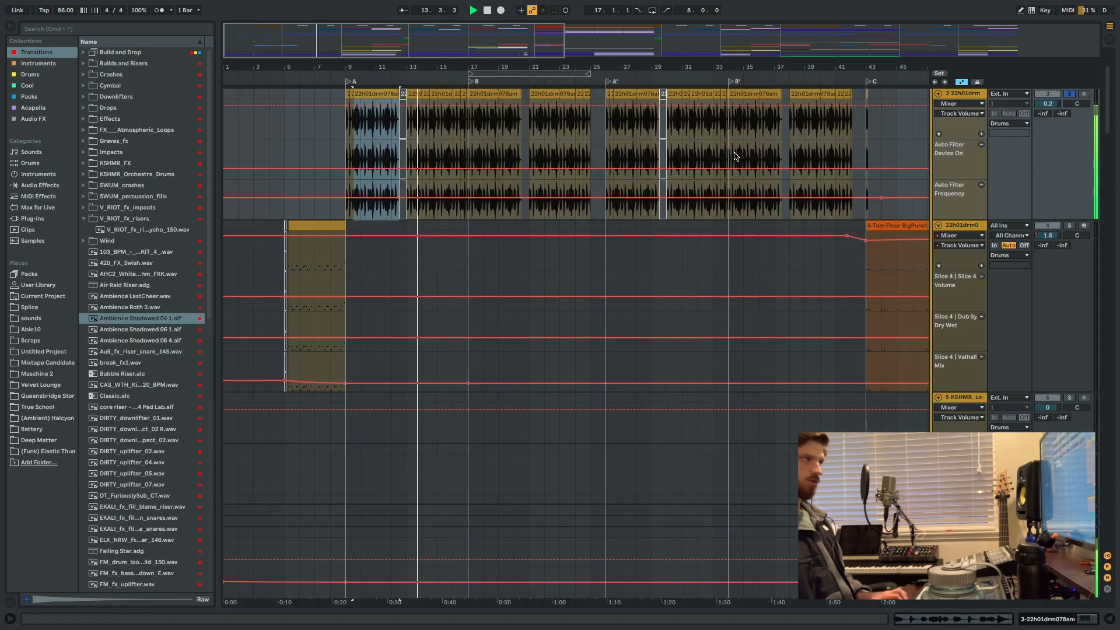
key("space")
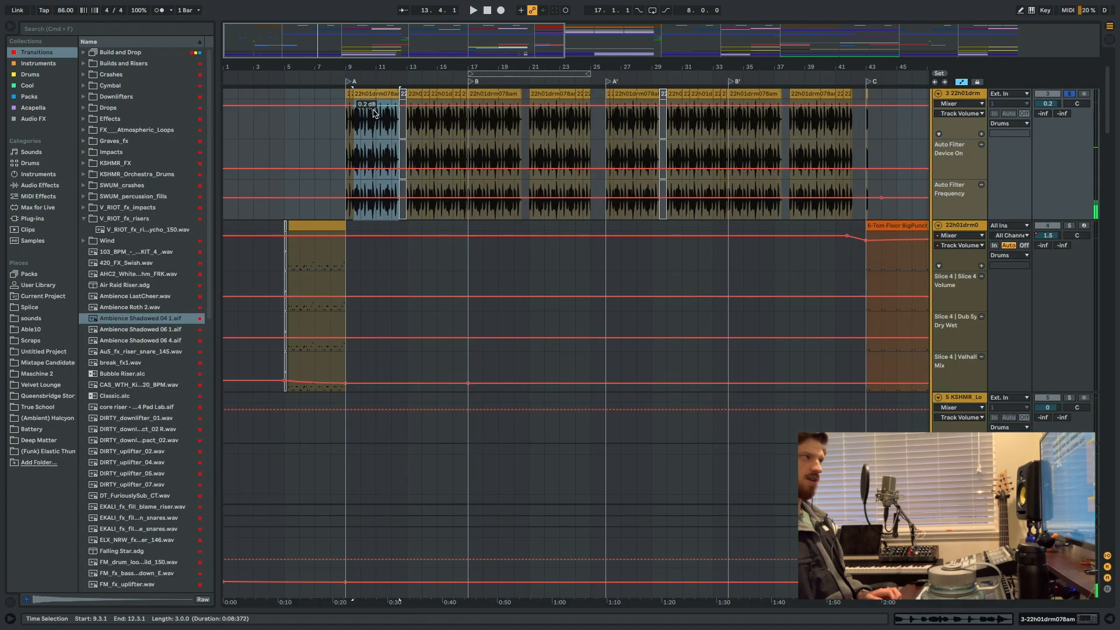
left_click(346, 123)
key("plus")
key("plus")
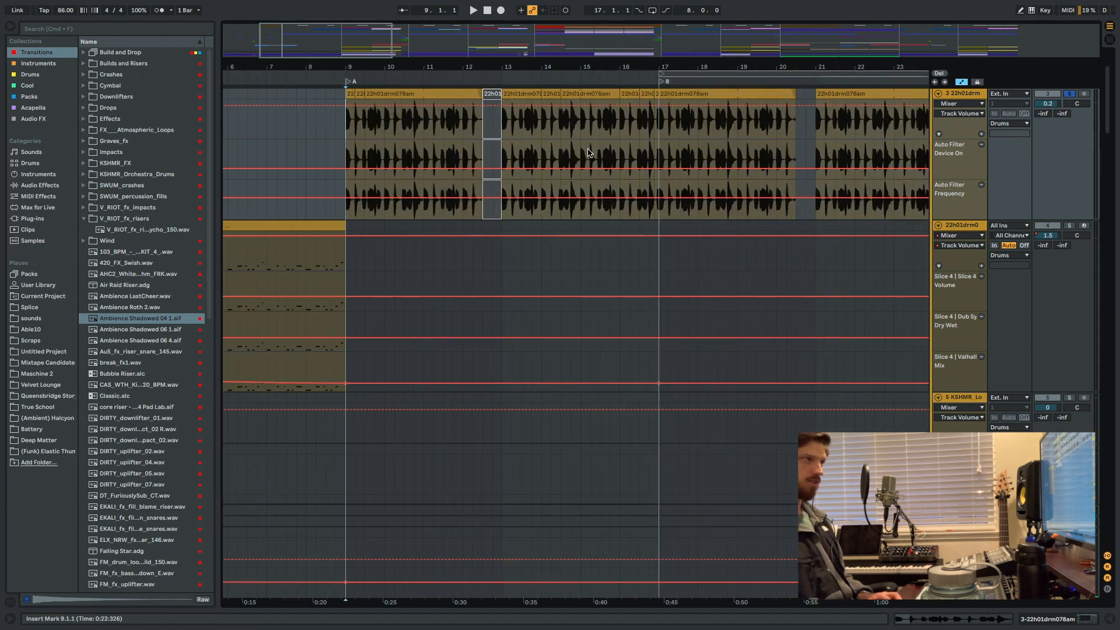
left_click(589, 124)
key("space")
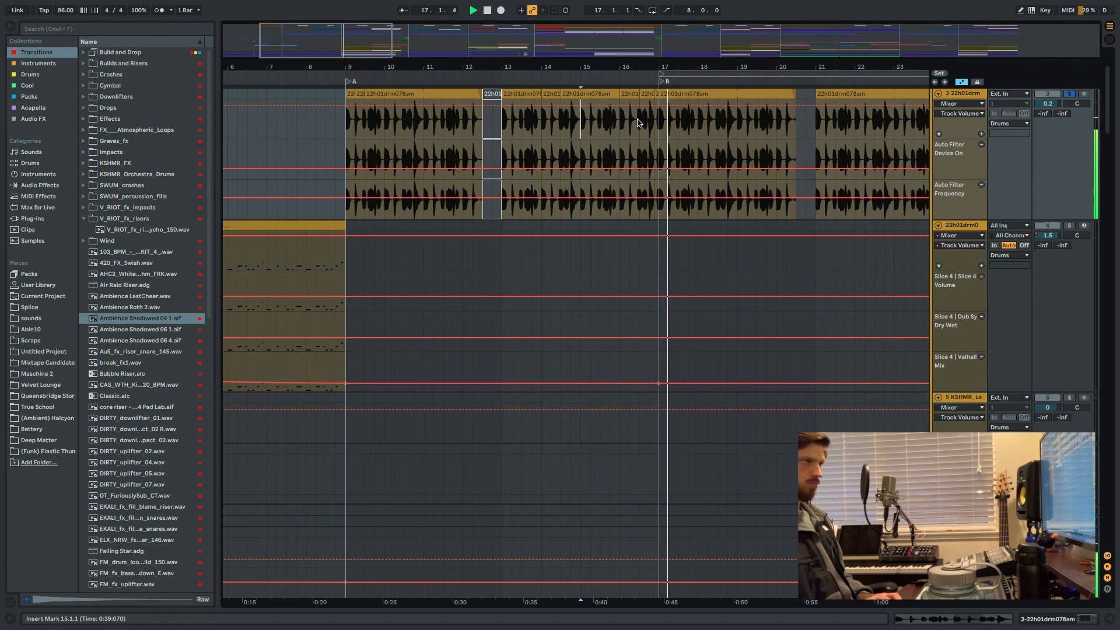
Select the short drum loop clip starting at 16.3 to examine its edit, and audition the loop from bar 18.
mouse_move(640, 105)
left_mouse_down()
mouse_move(620, 107)
mouse_move(655, 108)
left_mouse_up()
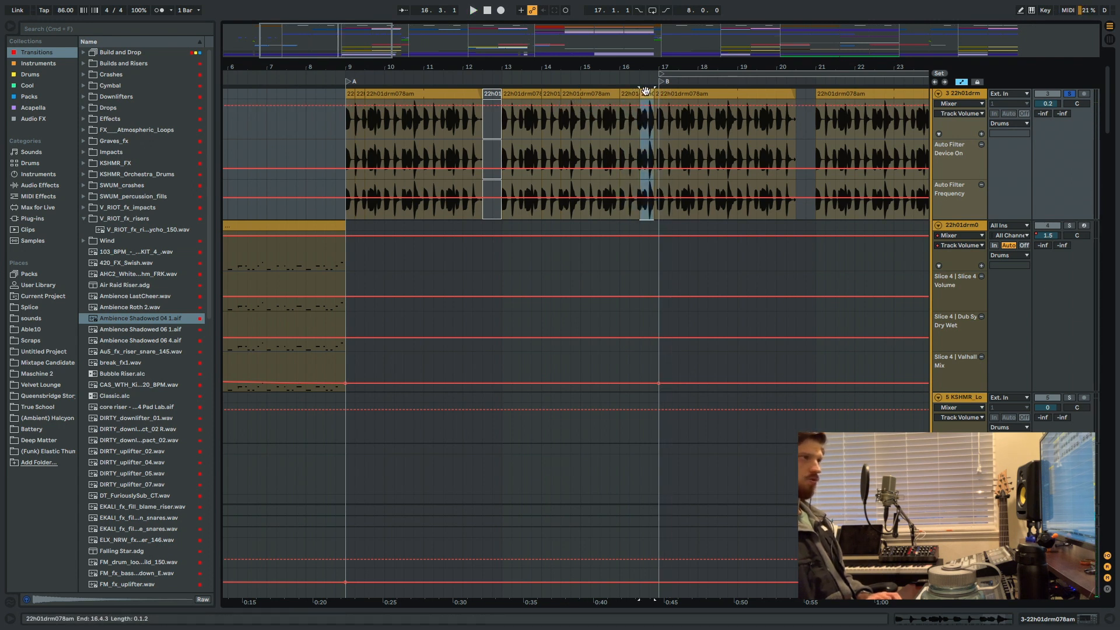
left_click(630, 93)
left_click(648, 94)
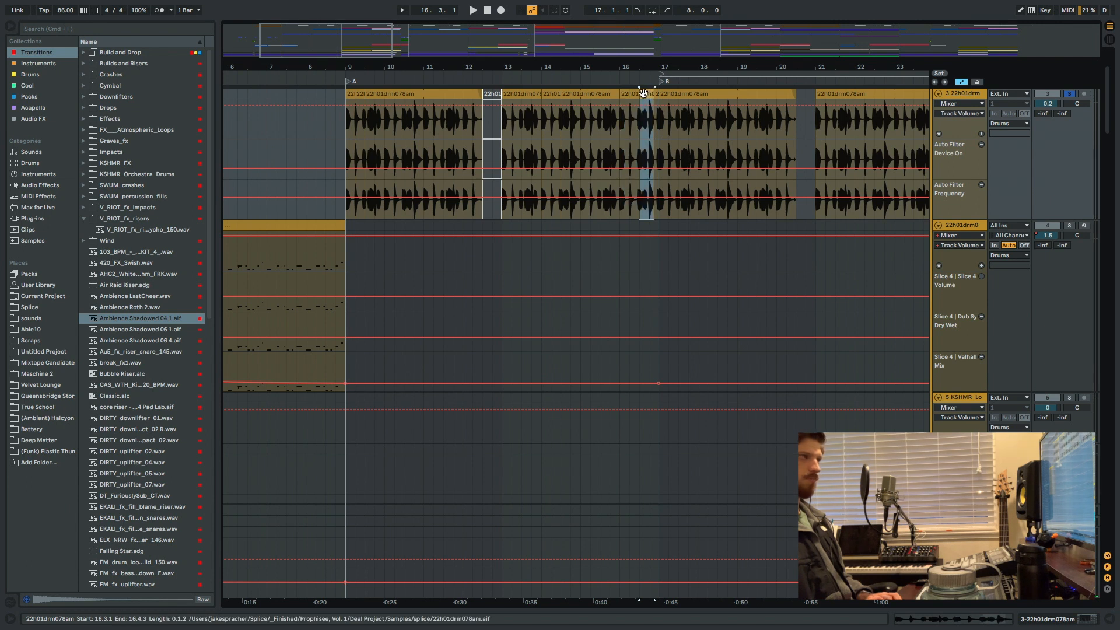
left_click(615, 122)
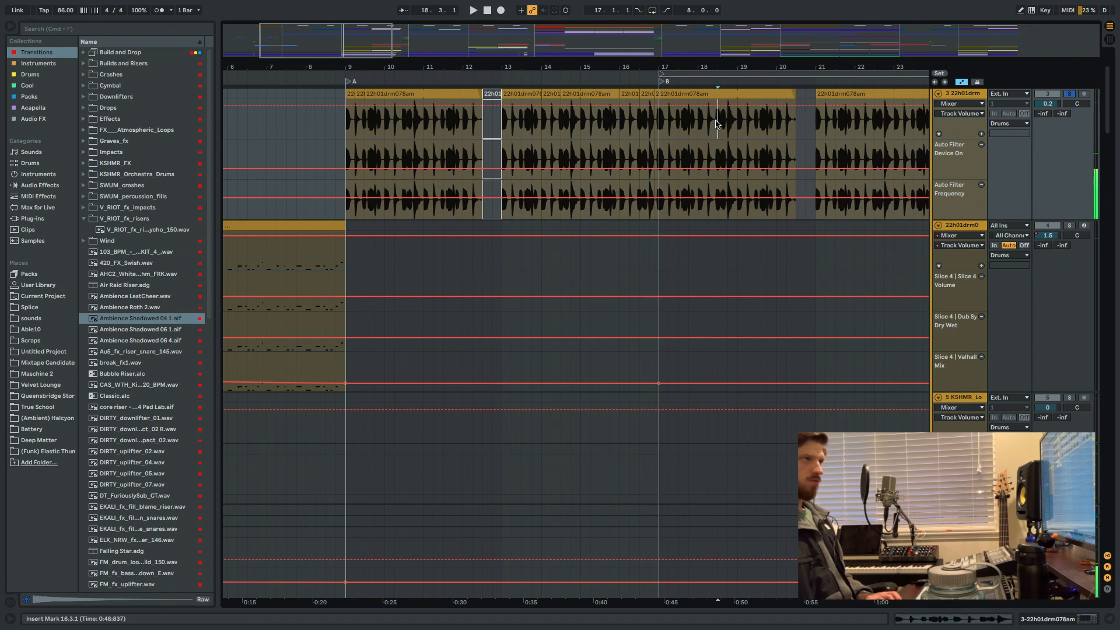
key("space")
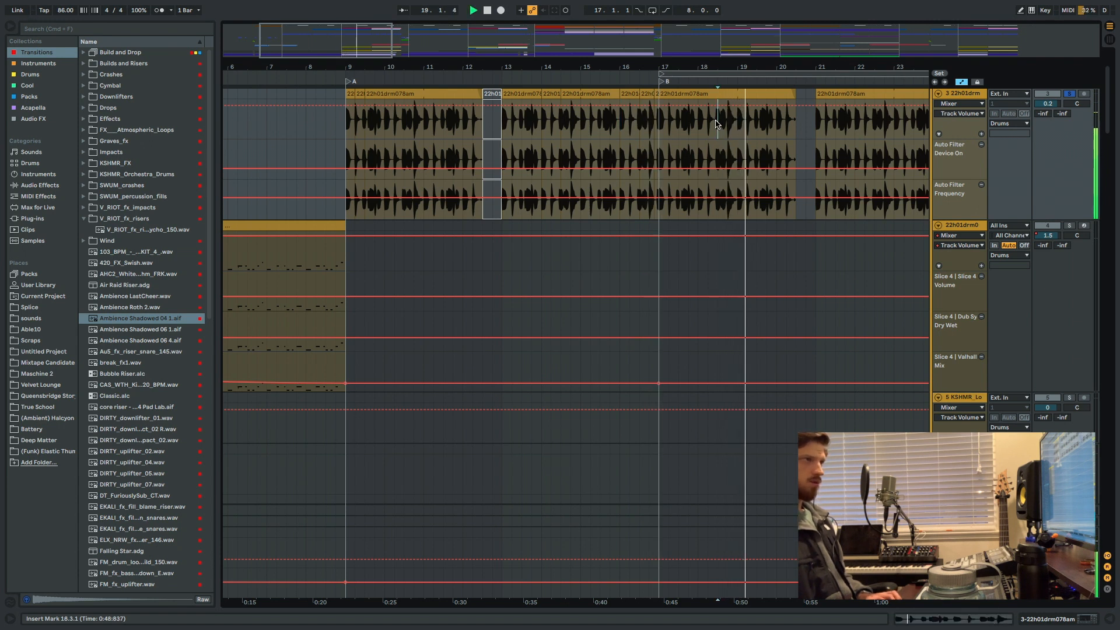
left_click(704, 120)
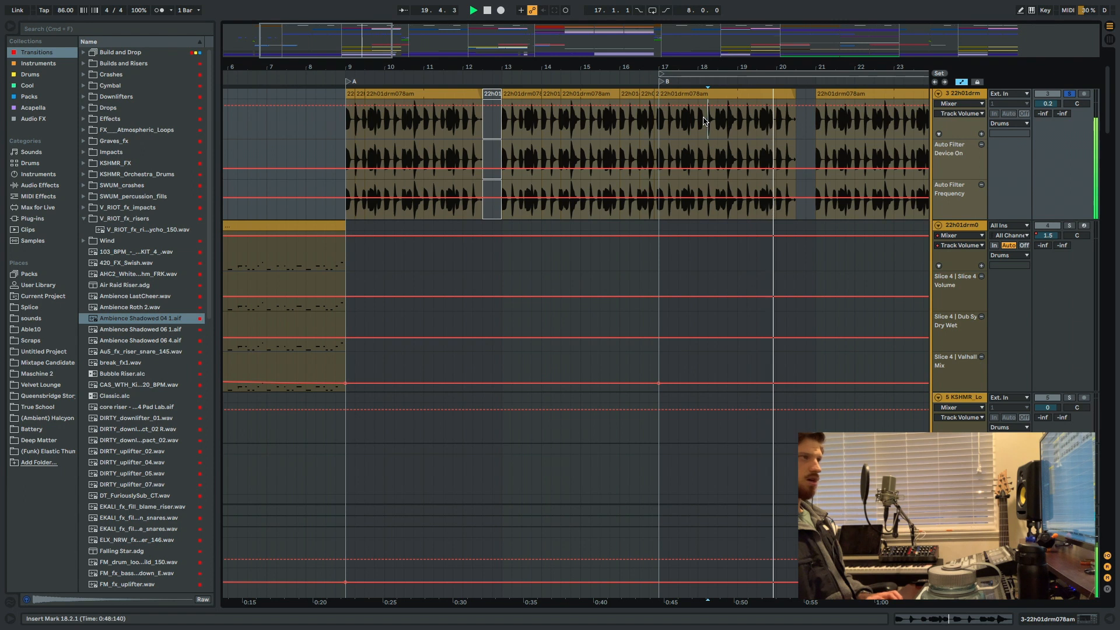
key("space")
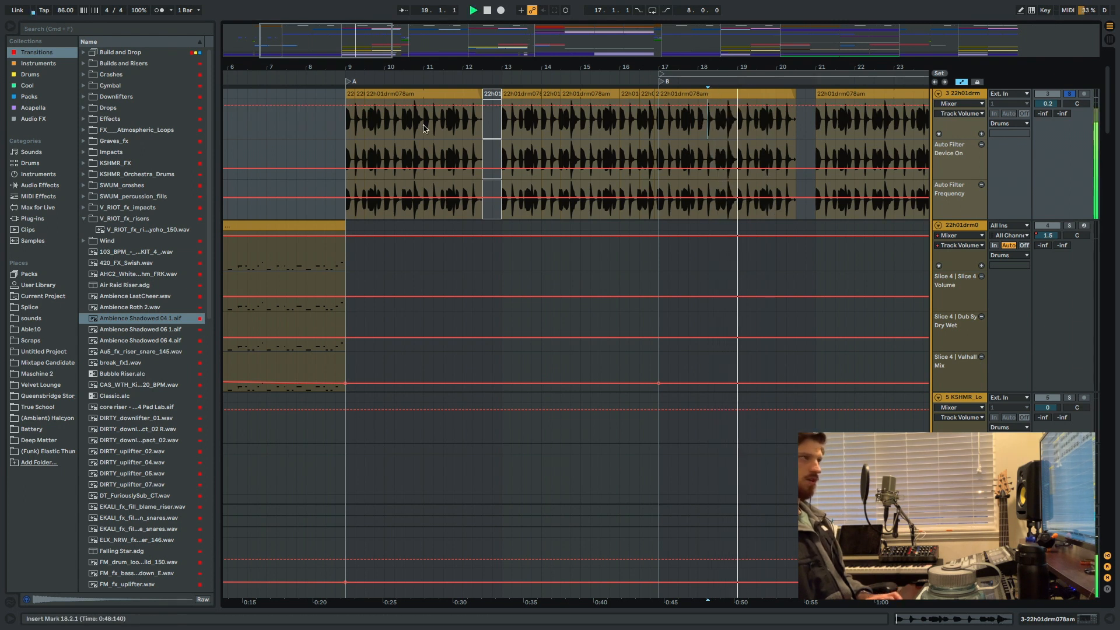
Select the cut-up drum clips in bar 24, and play the loop from 19.4 across the gap before bar 21.
scroll(514, 125, "right", 5)
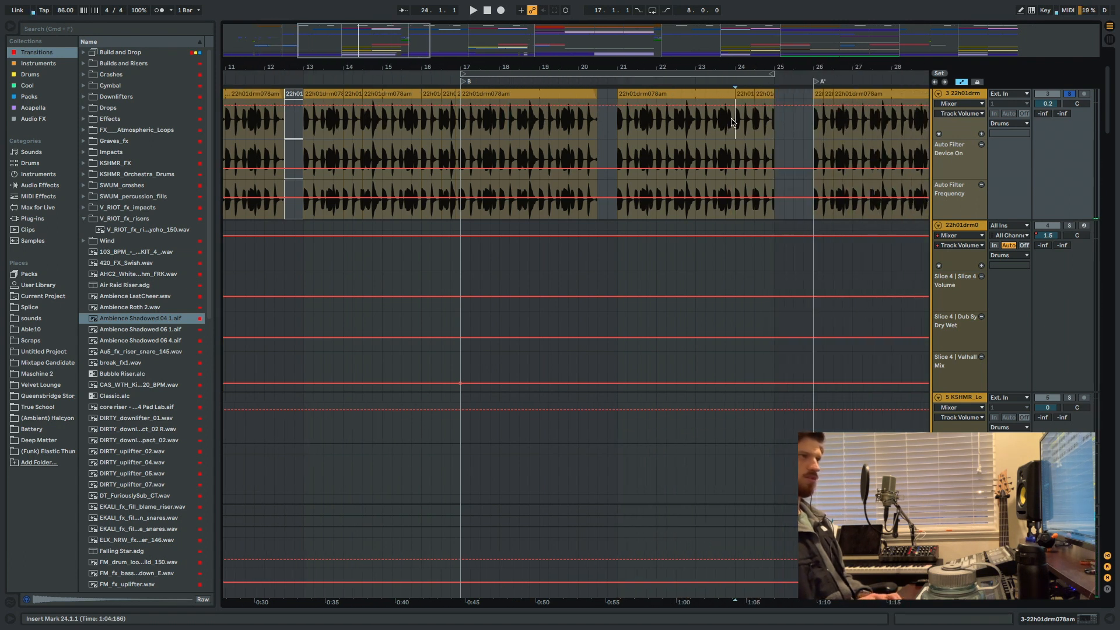
left_click_drag(774, 124, 736, 102)
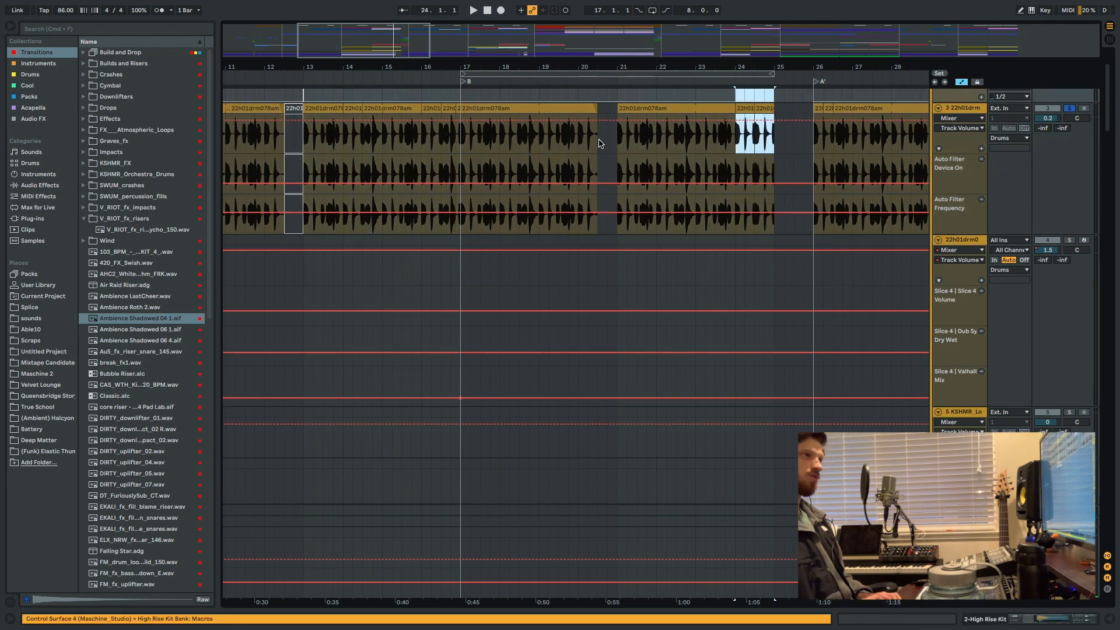
left_click(599, 143)
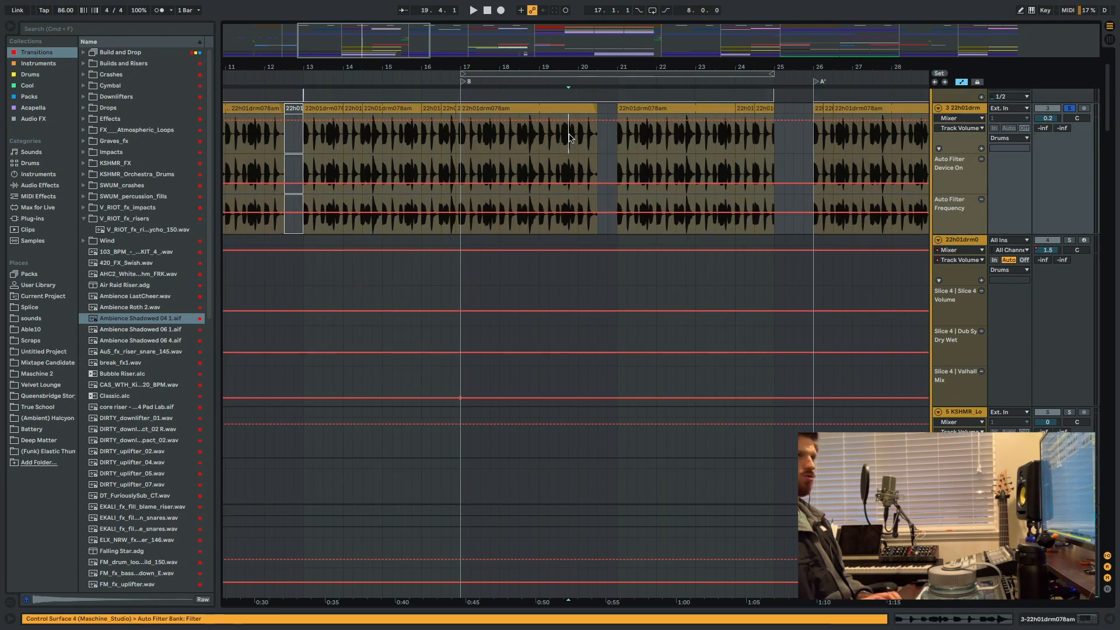
key("space")
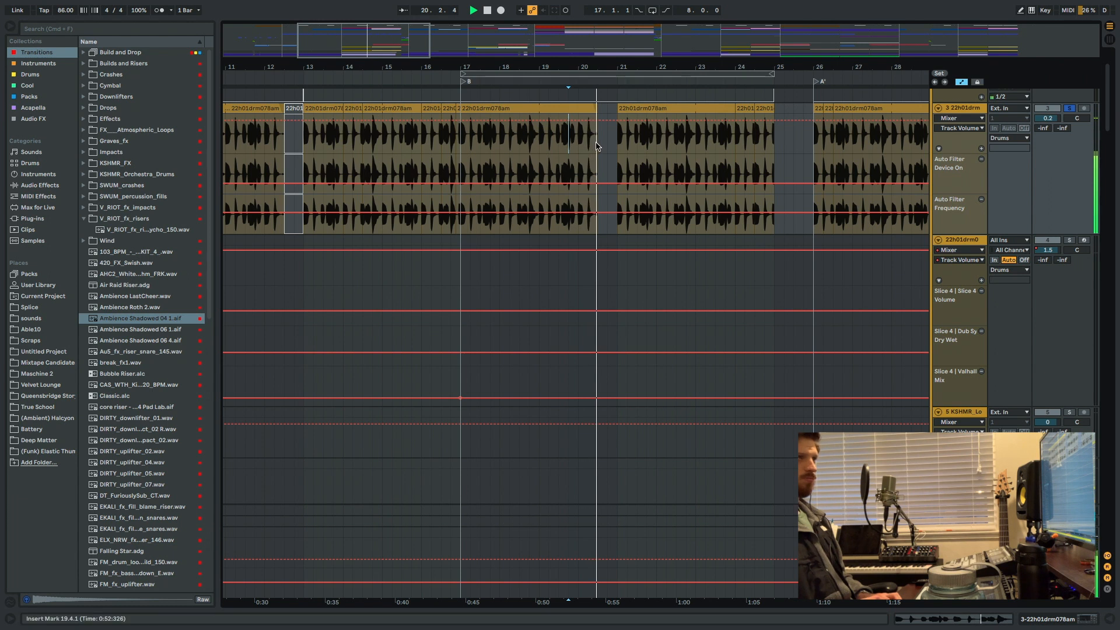
scroll(598, 142, "right", 10)
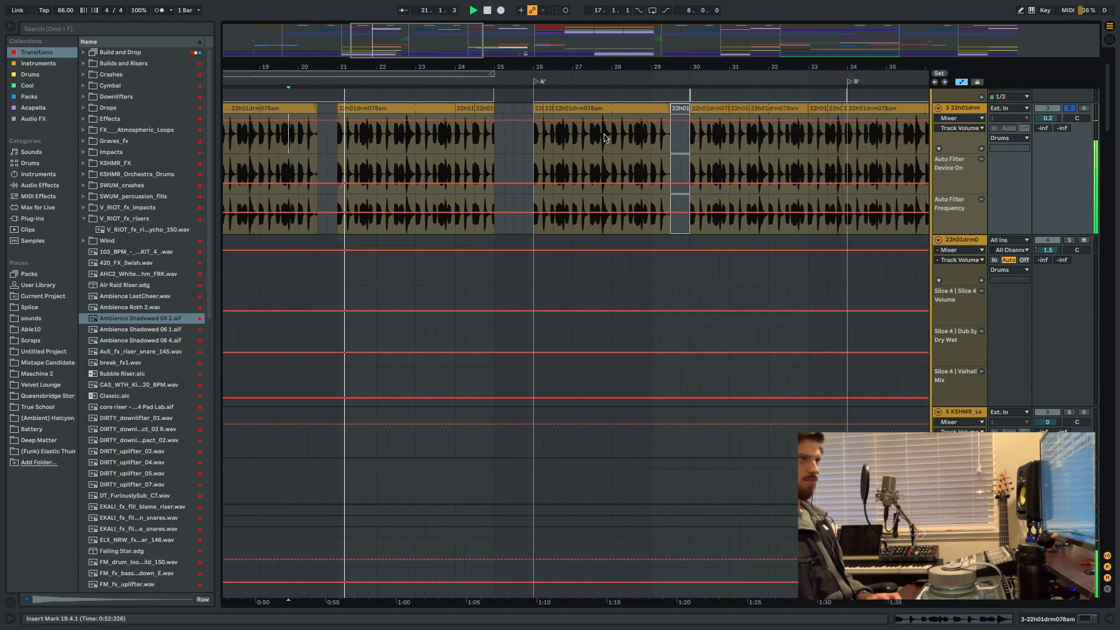
scroll(604, 138, "right", 4)
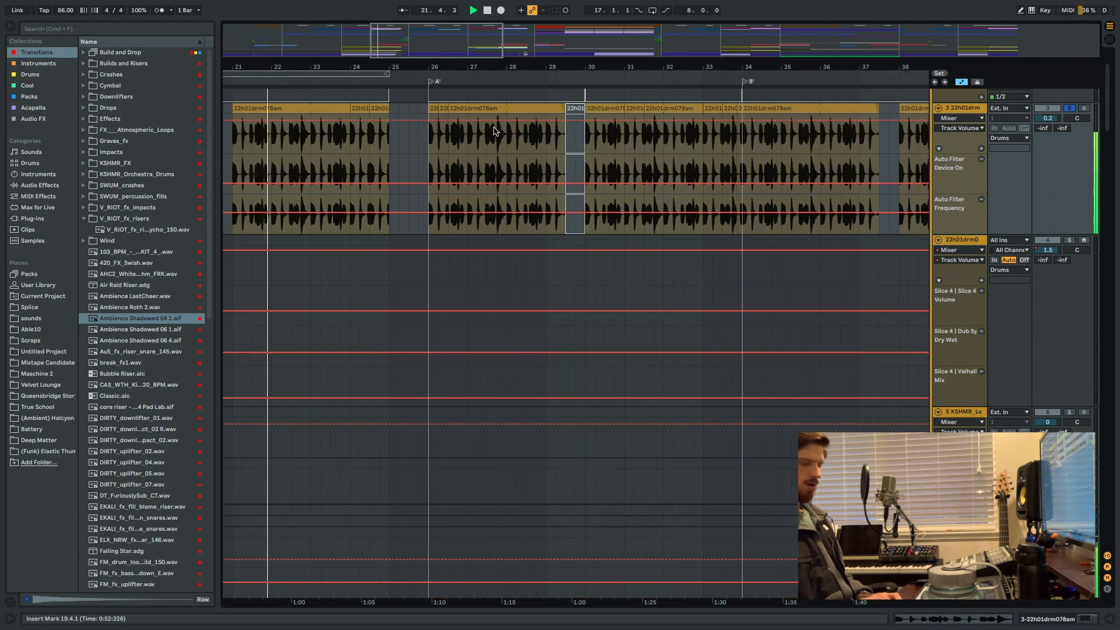
key("space")
Return to section A and briefly view the sample display of the 22h01drm078am clip starting at 9.3.
scroll(485, 131, "left", 20)
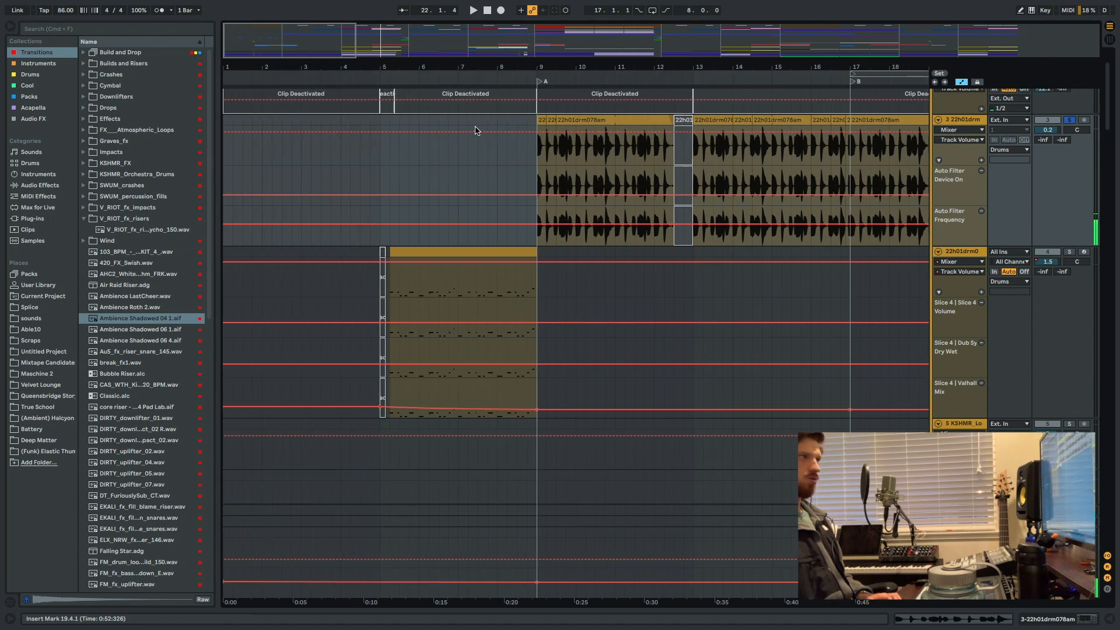
double_click(568, 95)
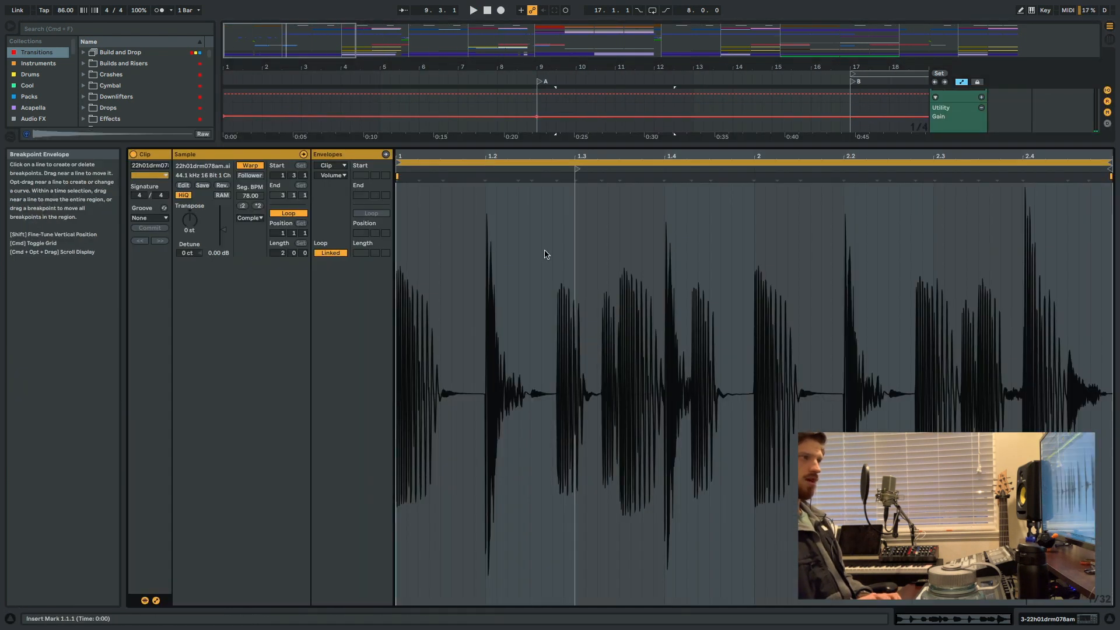
key("super+alt+l")
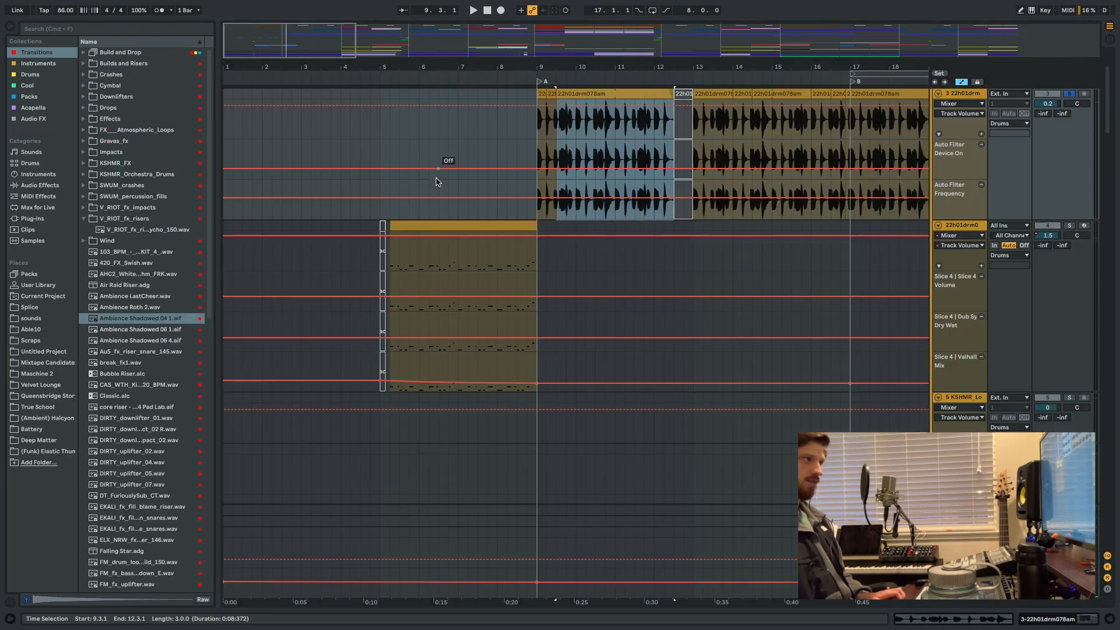
Play the sliced drum part from 5.2 with track 4 soloed, and show its Drum Rack devices.
left_click(390, 268)
key("space")
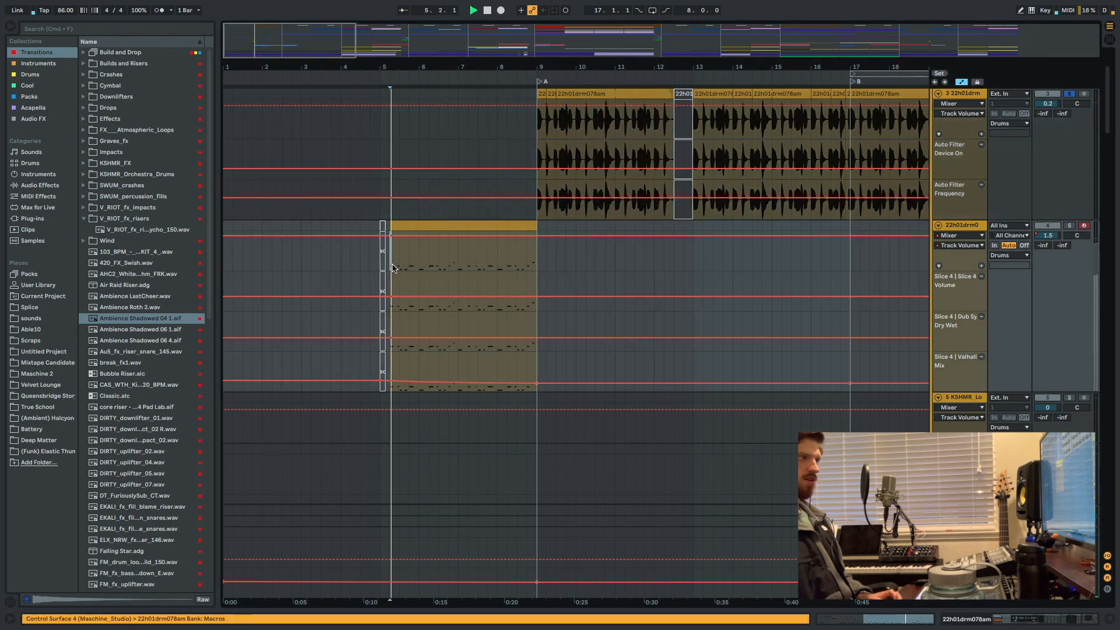
left_click(1069, 226)
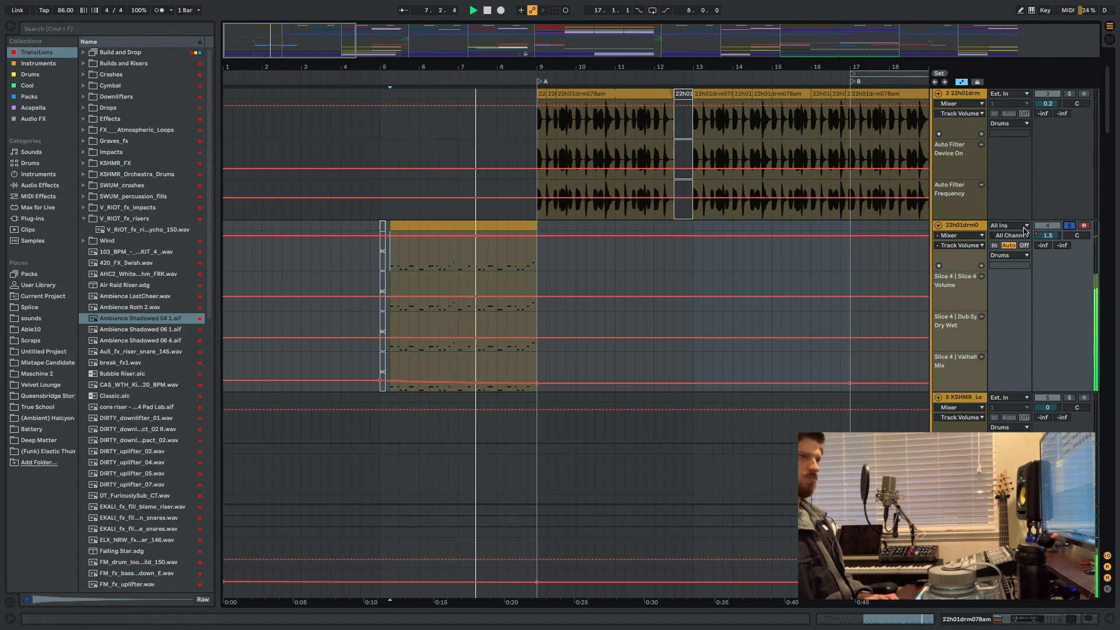
double_click(958, 227)
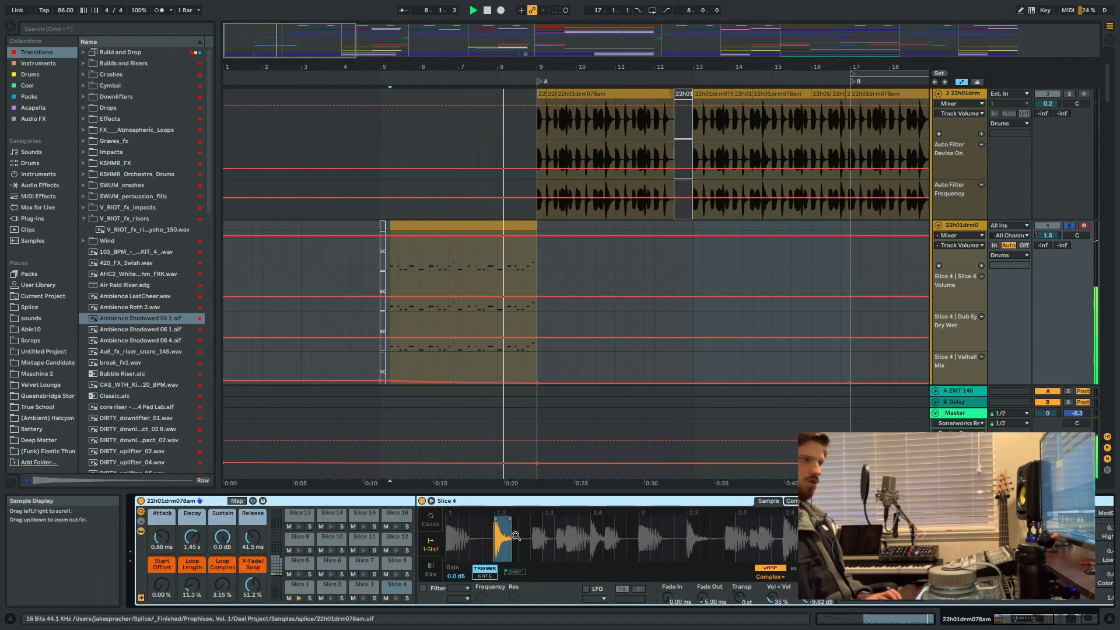
key("space")
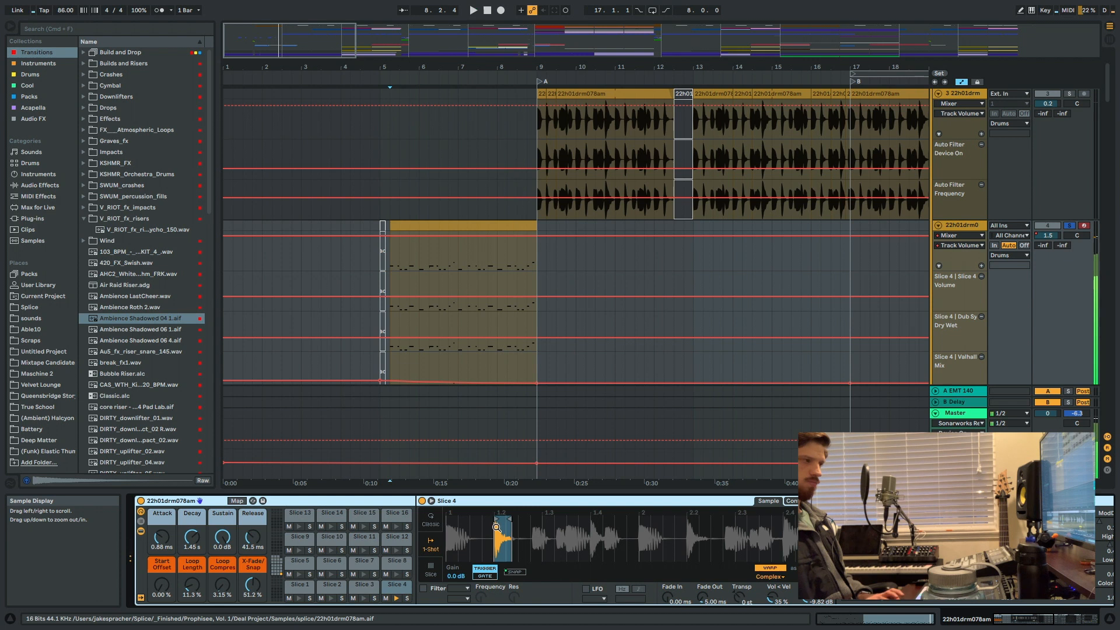
Check the Slice to New MIDI Track option for the 9.3 drum loop clip, and return to track 4 at 5.2.
left_click(576, 95)
right_click(577, 94)
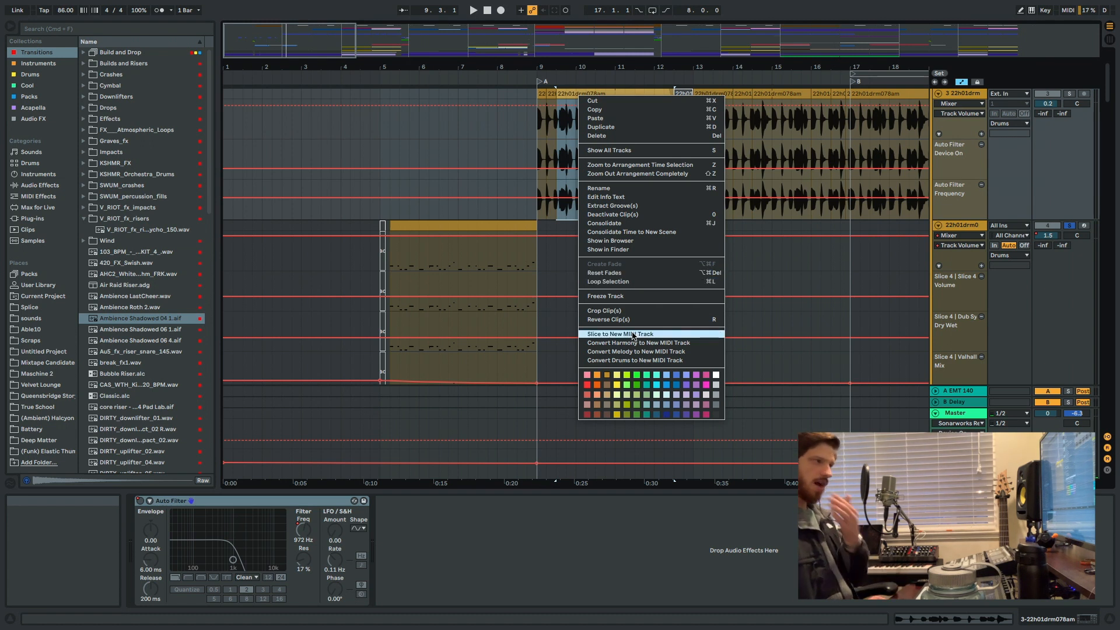
left_click(424, 258)
left_click(402, 254)
left_click(391, 263)
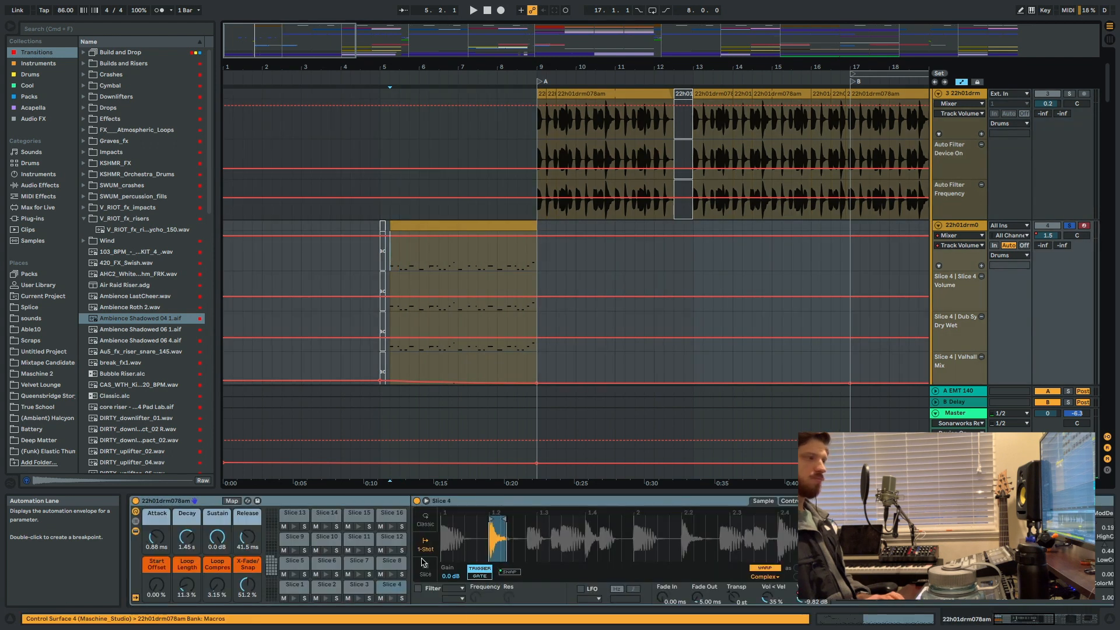
Inspect Slices 2, 4 and 8 in the 22h01drm078am Drum Rack and audition individual slice pads.
left_click(327, 586)
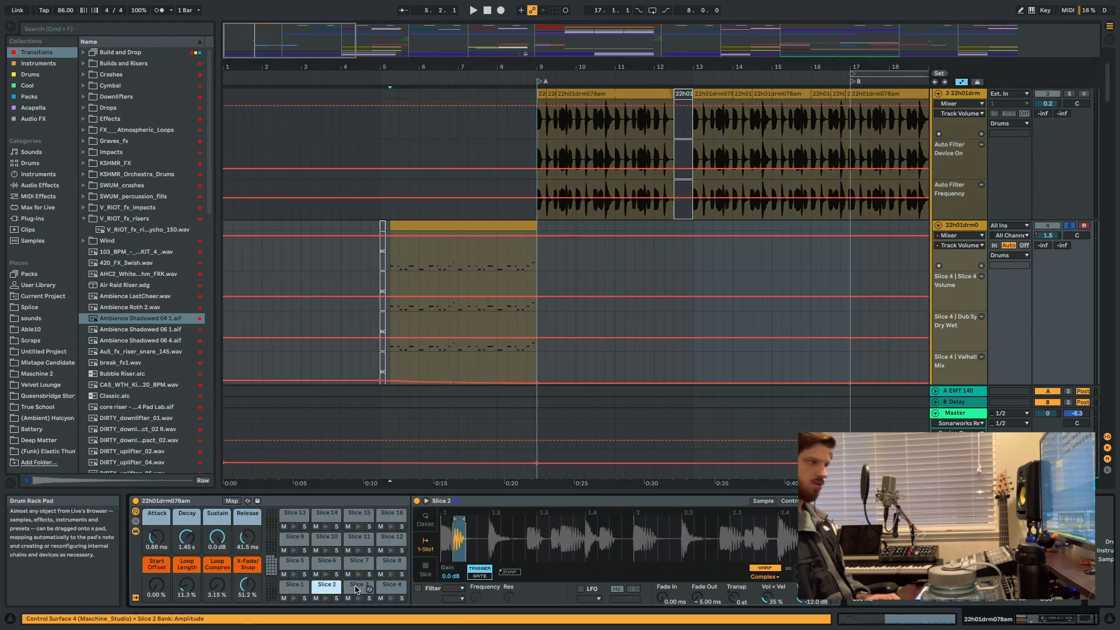
left_click(389, 584)
left_click(386, 562)
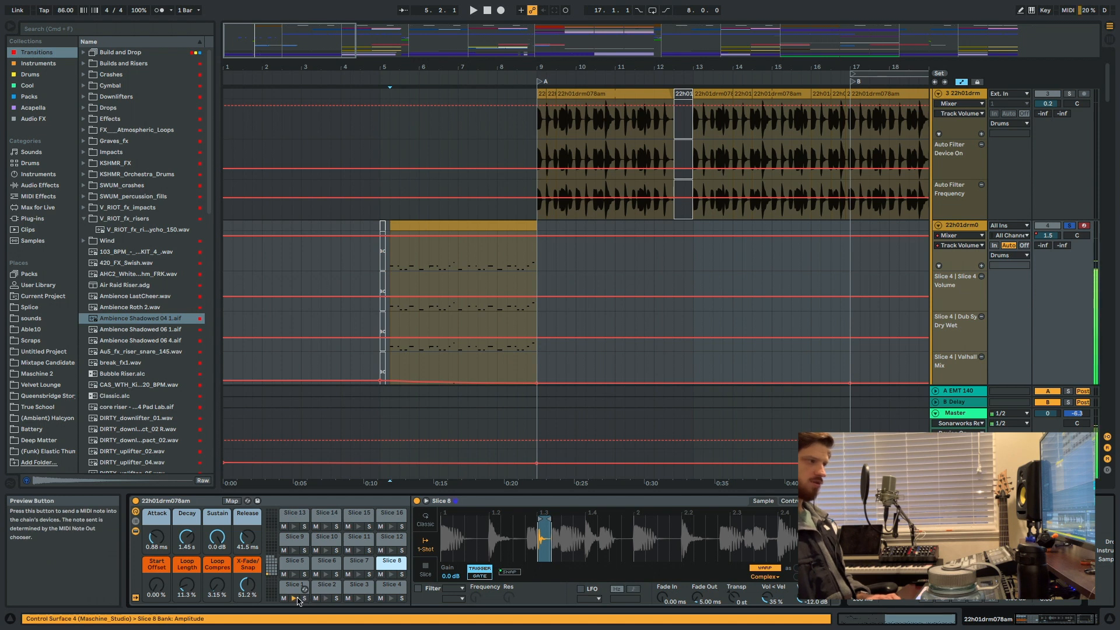
left_click(357, 599)
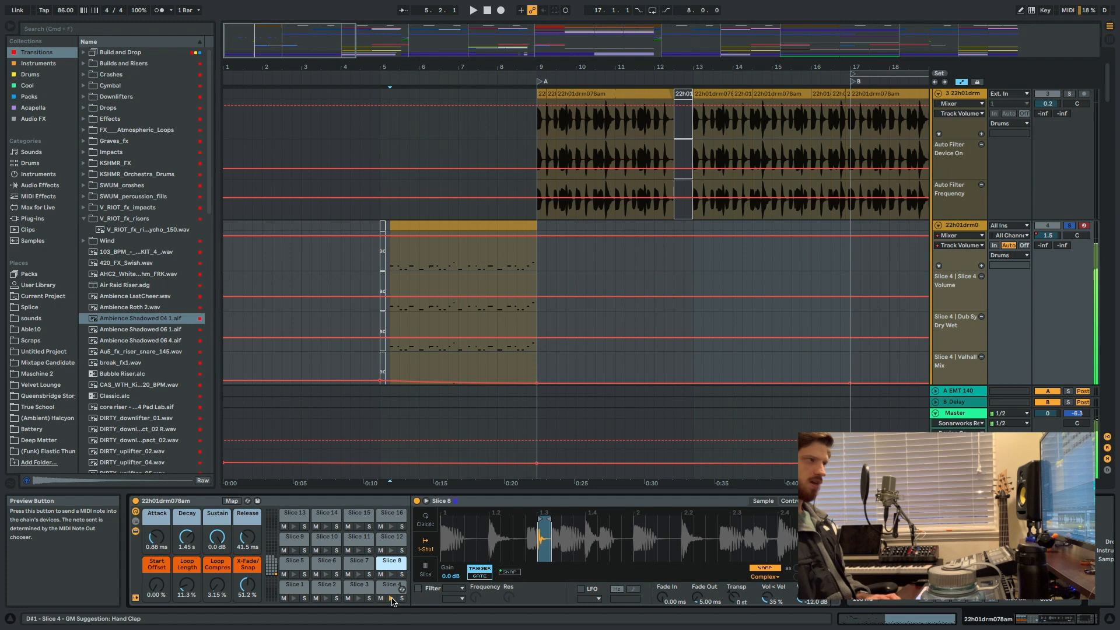
Play the sliced drum part from 5.2 again, unsolo track 4, and stop playback.
key("space")
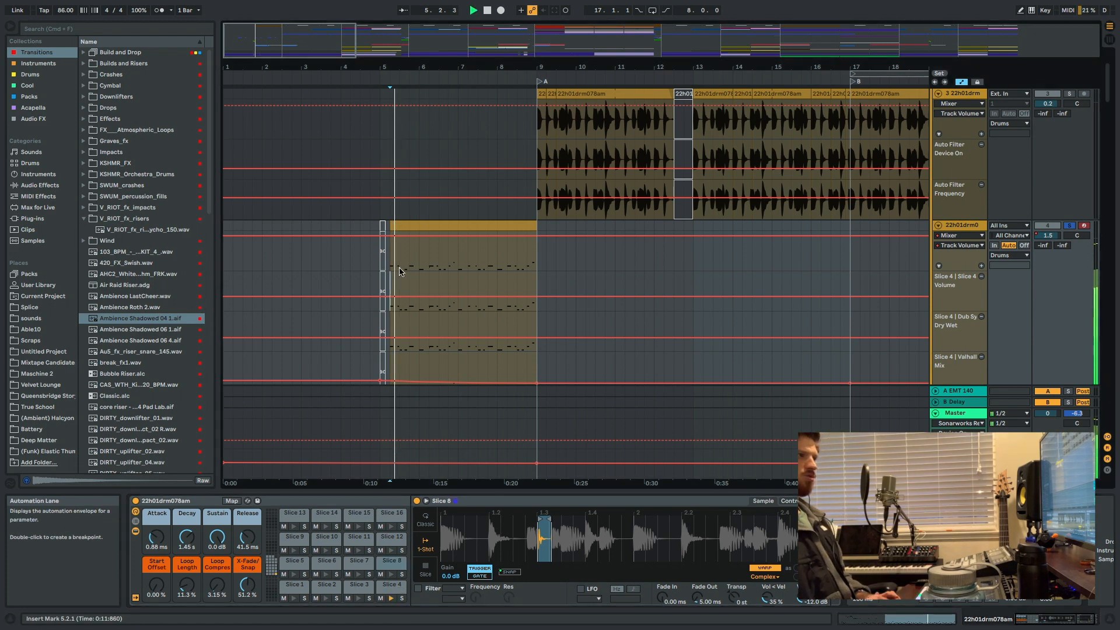
left_click(1071, 226)
key("space")
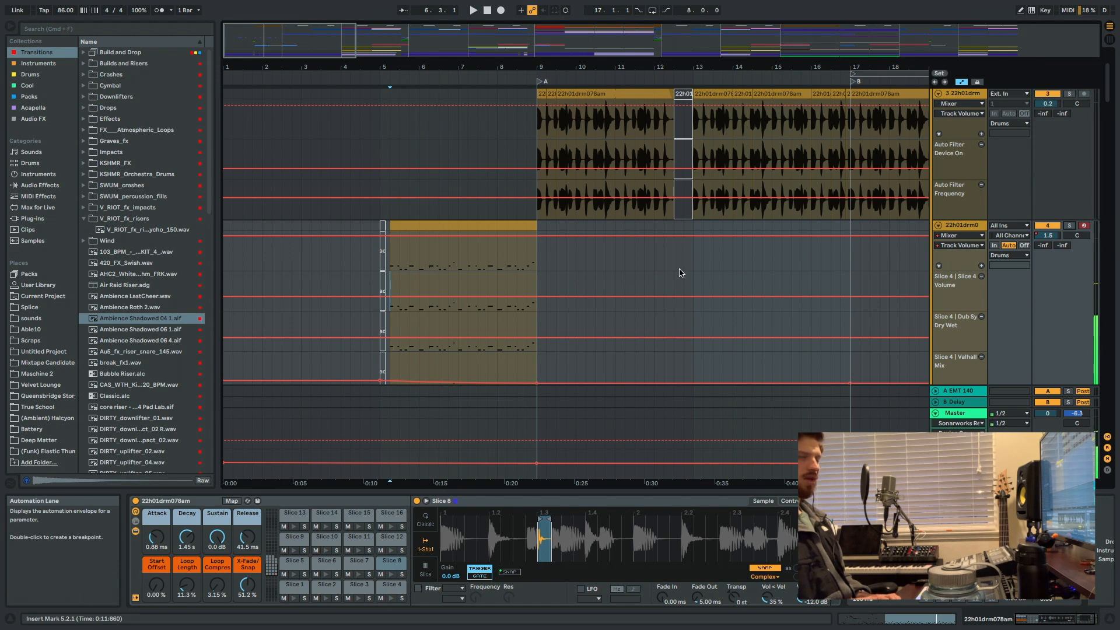
Play the sliced drums from bar 47 in section C, and compare the loop and sliced drum tracks across the whole arrangement.
scroll(680, 273, "right", 15)
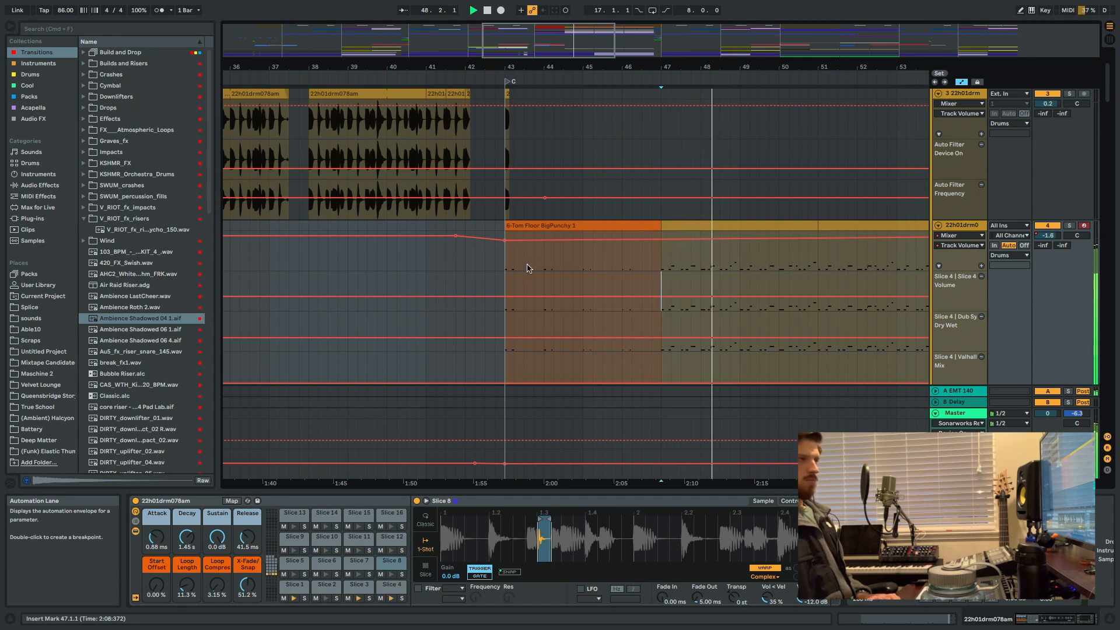
scroll(569, 242, "up", 3)
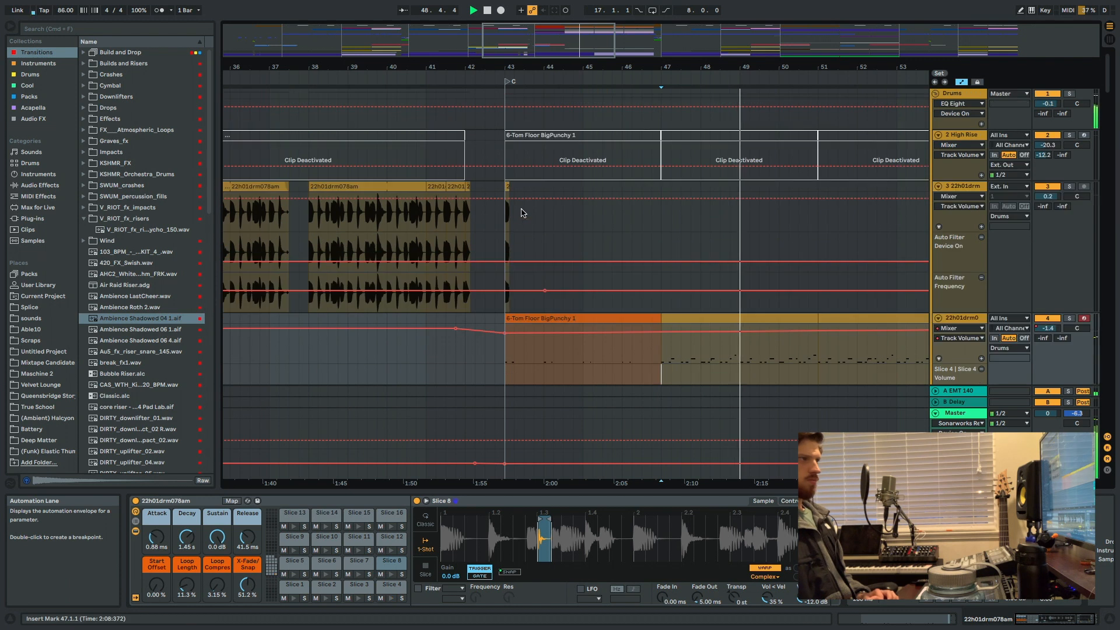
left_click(505, 224)
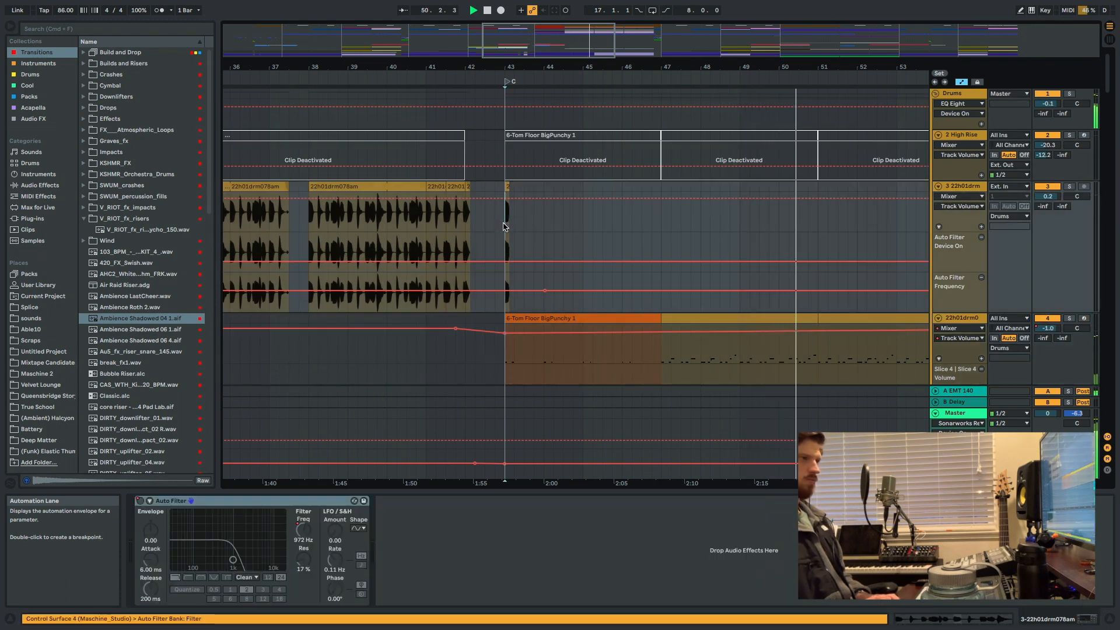
scroll(504, 226, "down", 10)
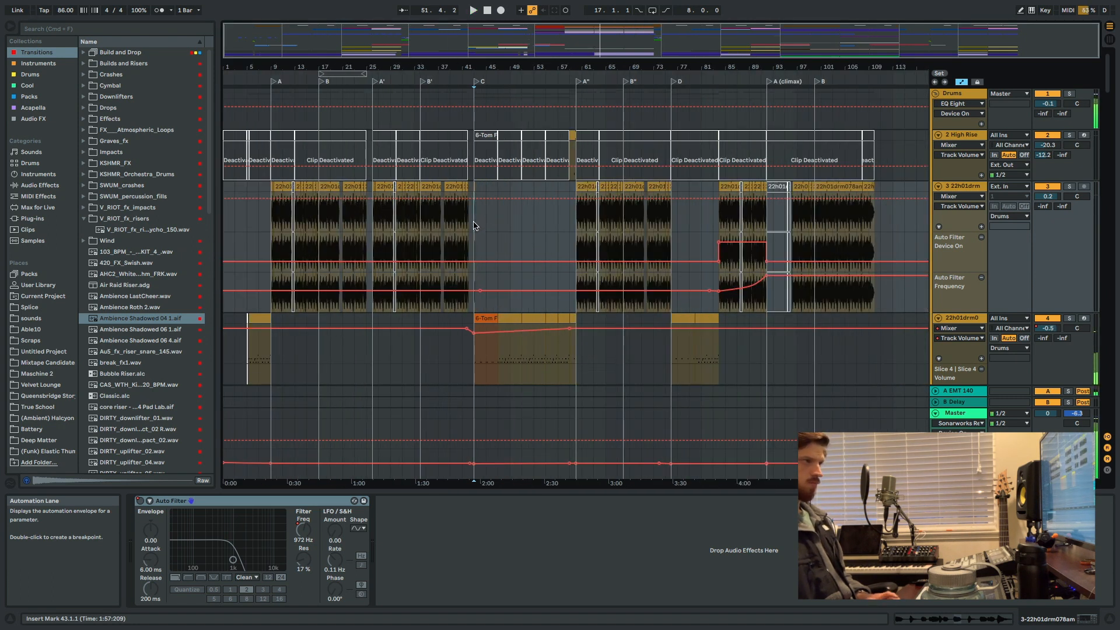
left_click(459, 345)
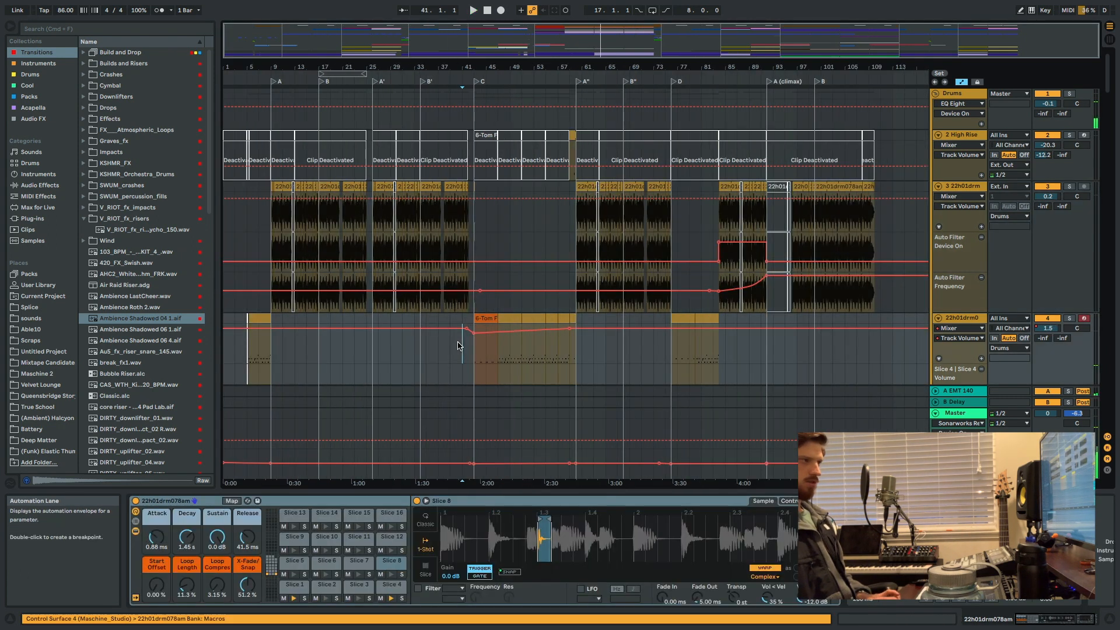
Play the transition into section C from bar 41, and audition track 4's sliced drums alone from bar 43.
key("space")
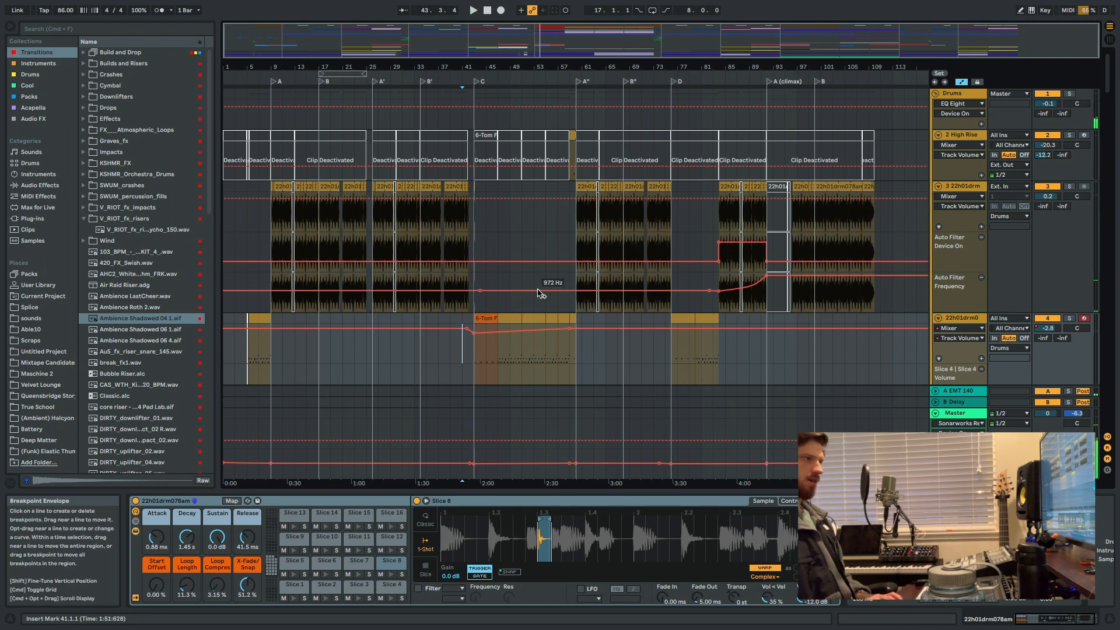
scroll(490, 292, "down", 6)
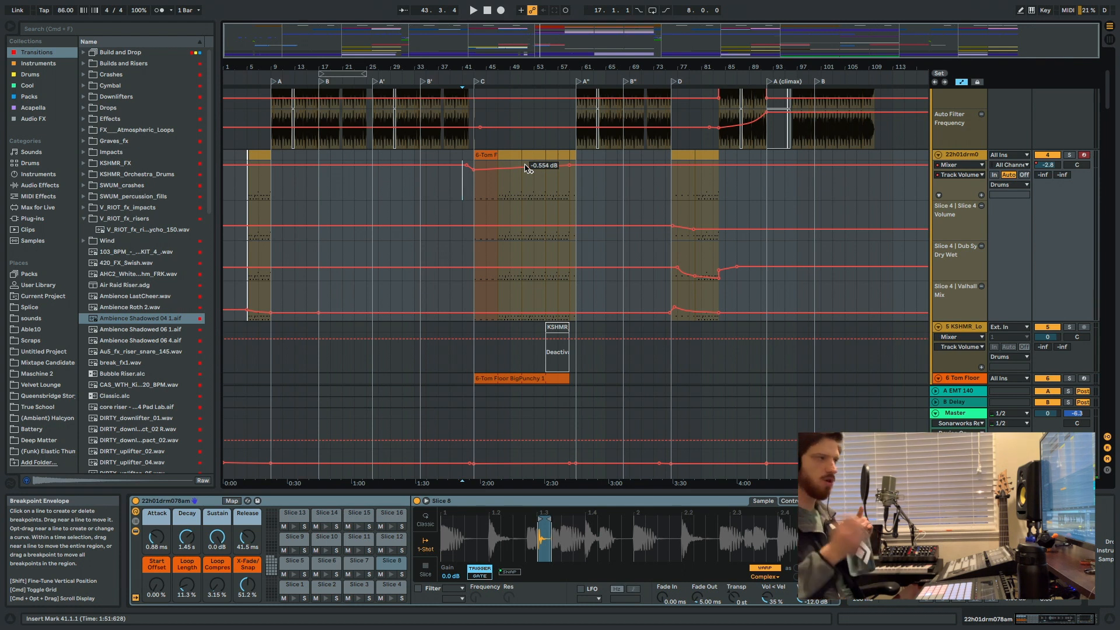
left_click(472, 184)
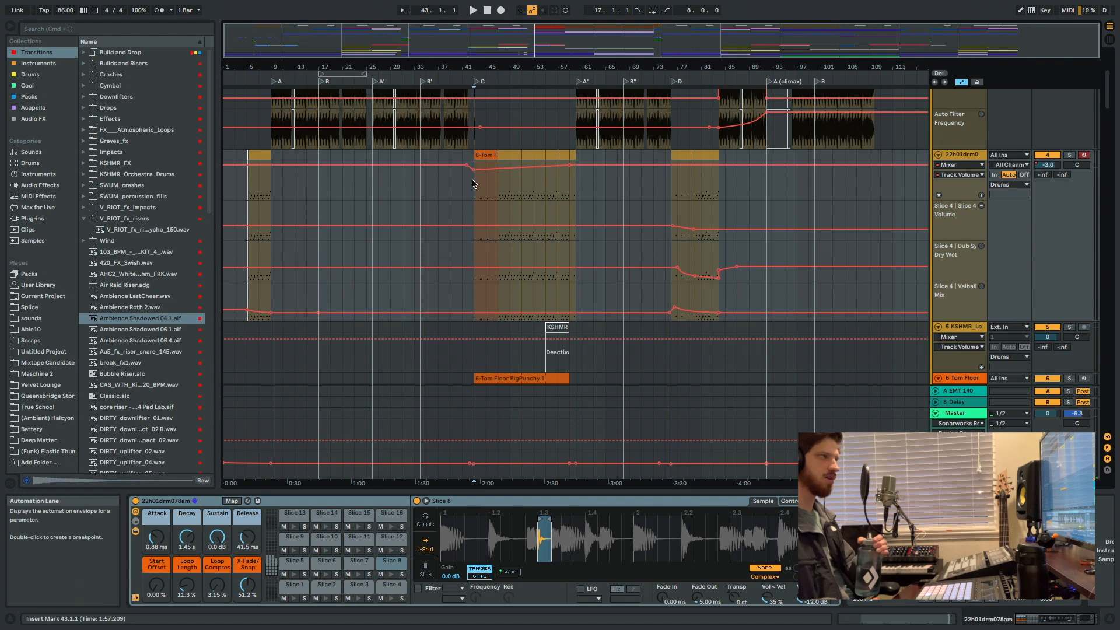
key("space")
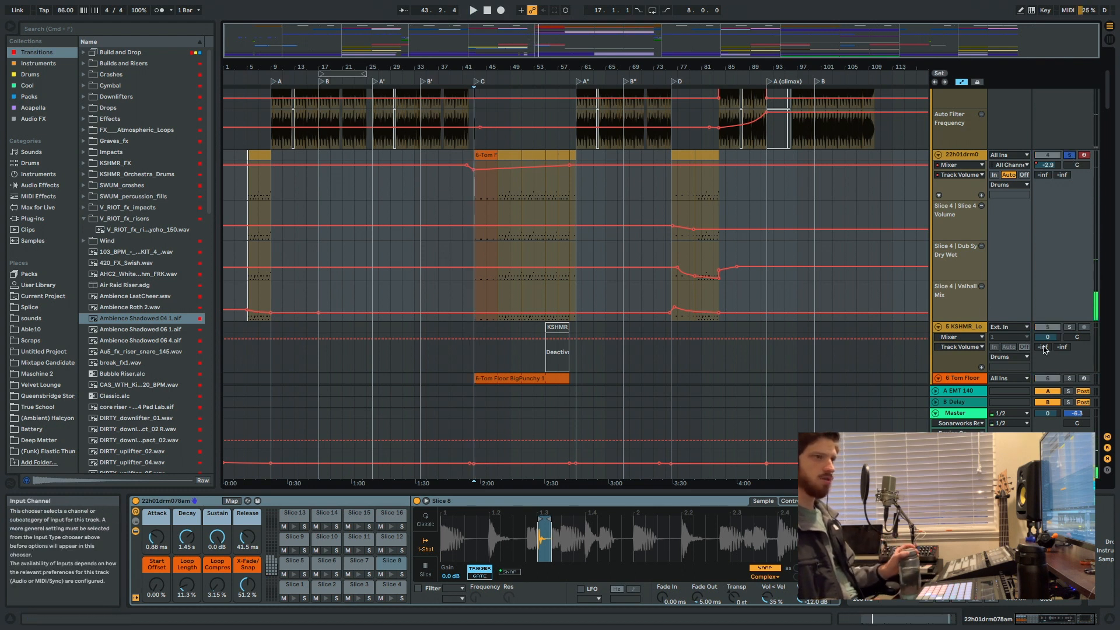
Solo the 6 Tom Floor track, play it from bar 43, and inspect its BigPunchy sampler and OTT devices.
left_click(1070, 378)
key("space")
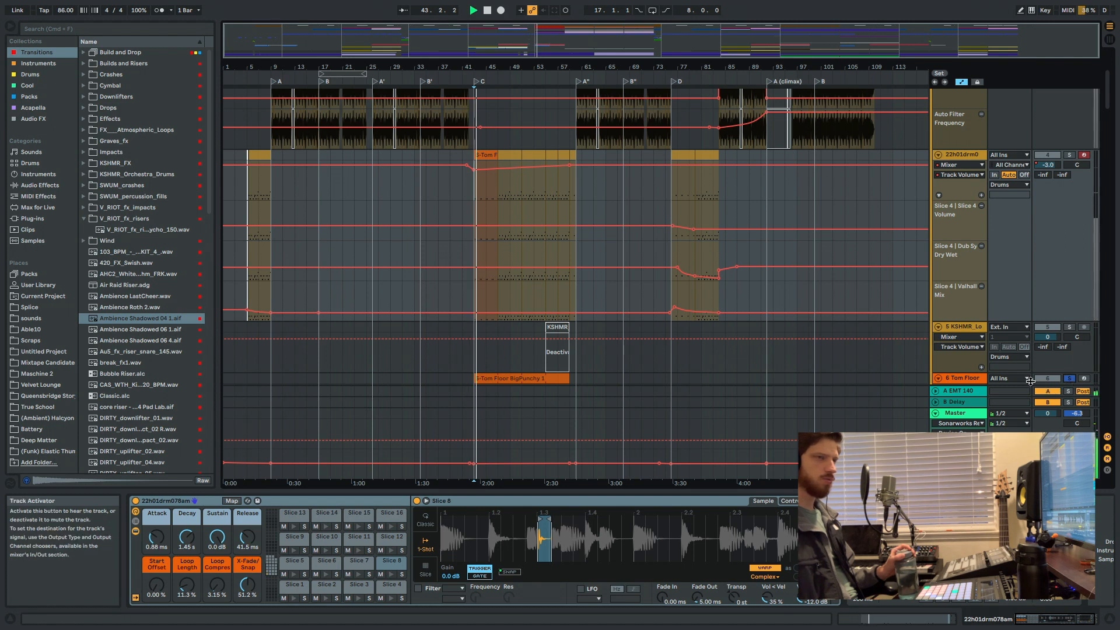
left_click(969, 379)
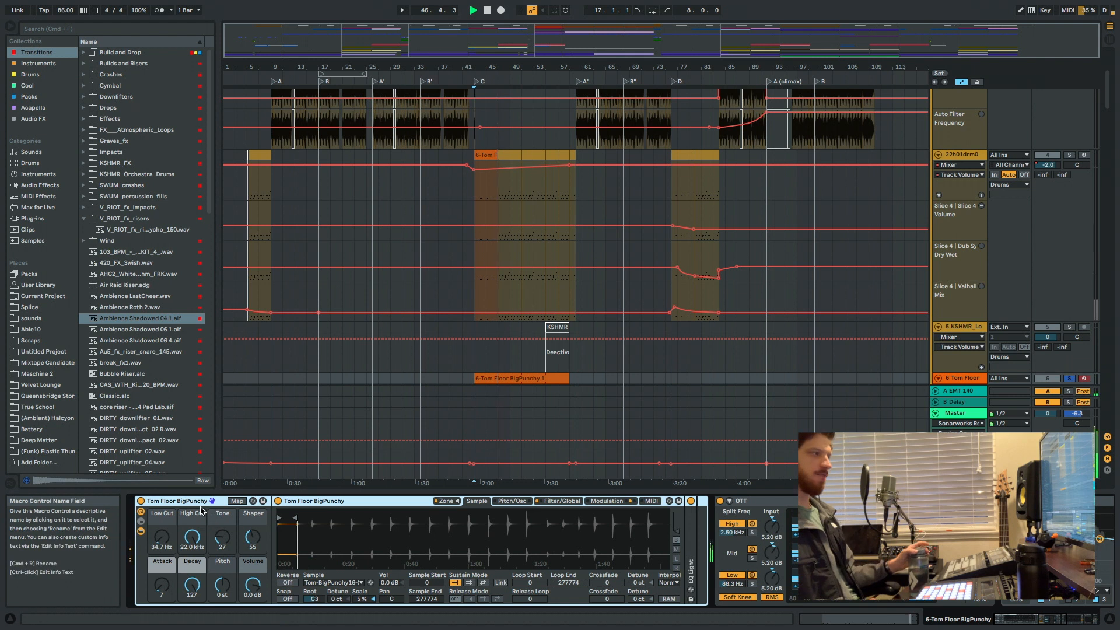
left_click(814, 501)
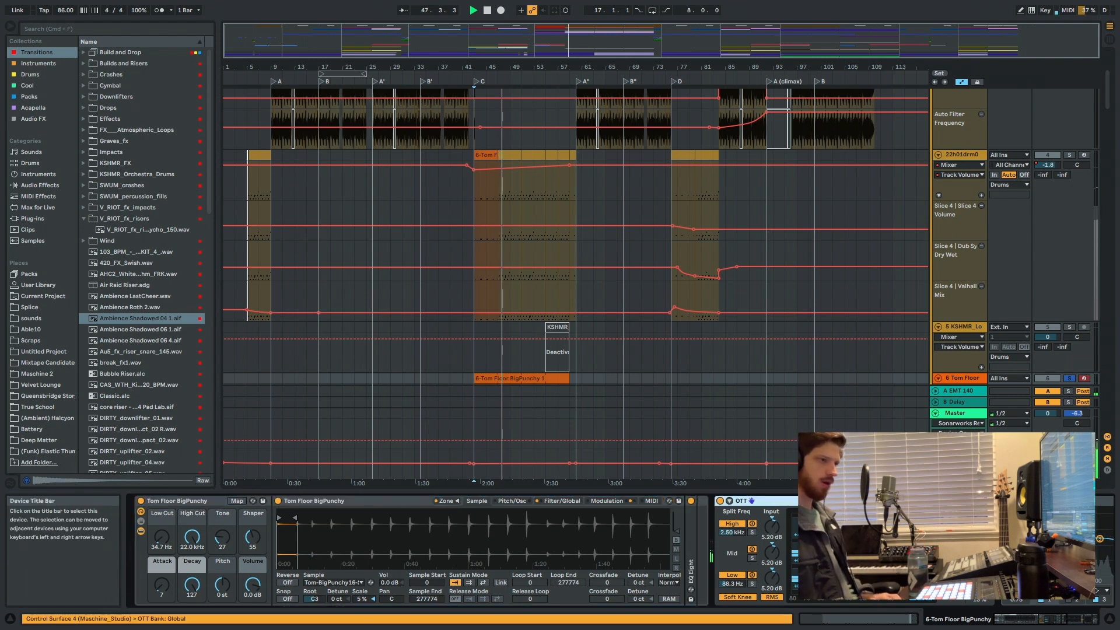
scroll(816, 520, "right", 3)
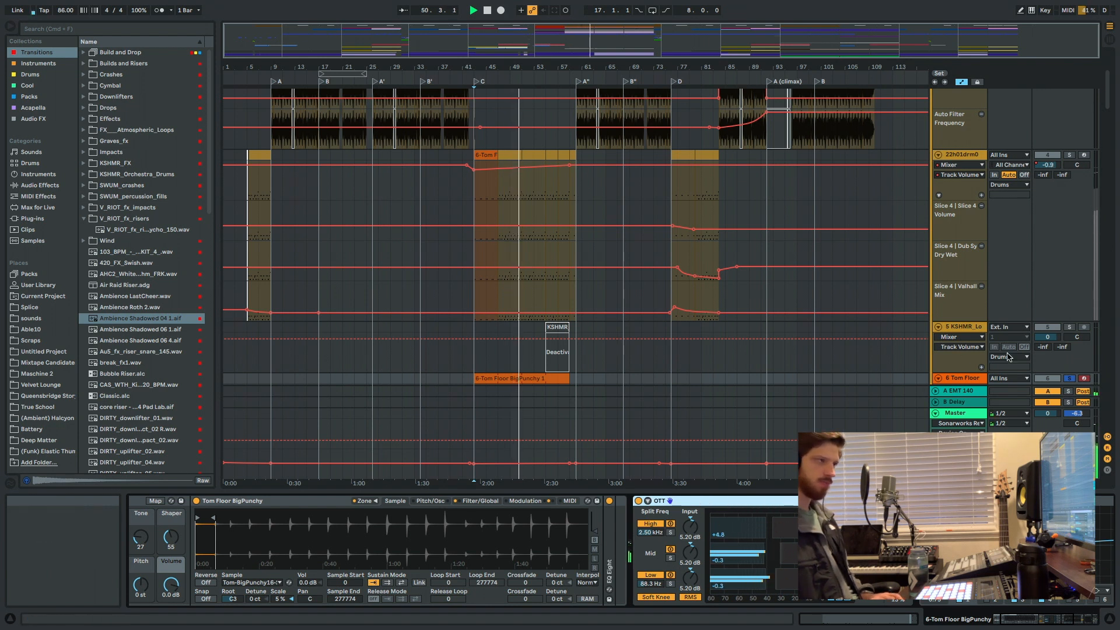
Replay the tom part from bar 43 and compare its sound with OTT bypassed and active.
key("space")
key("space")
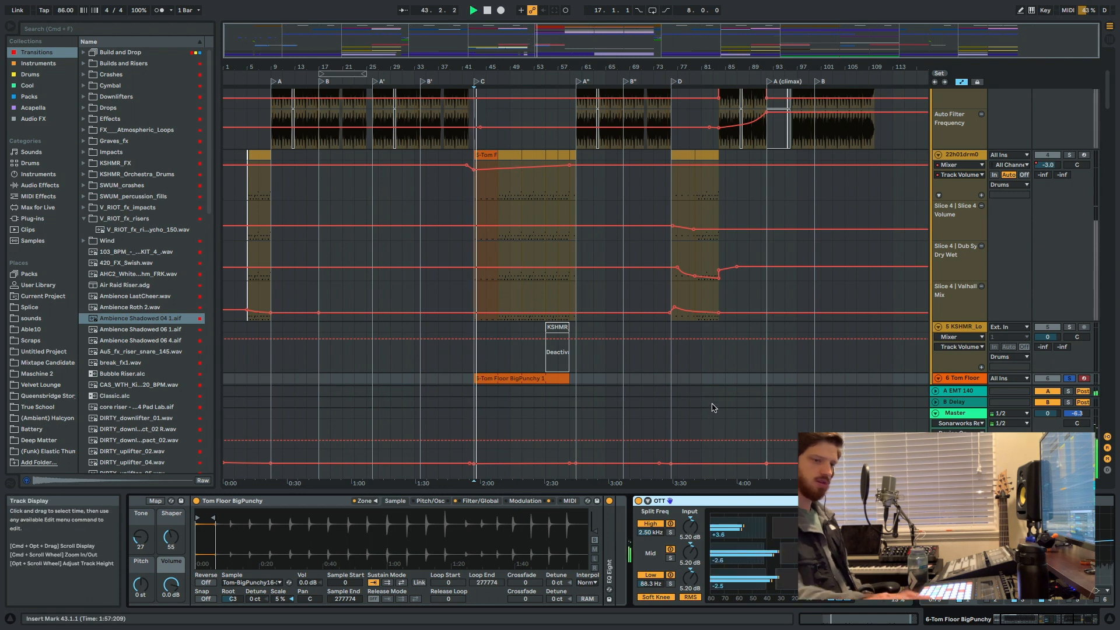
left_click(638, 501)
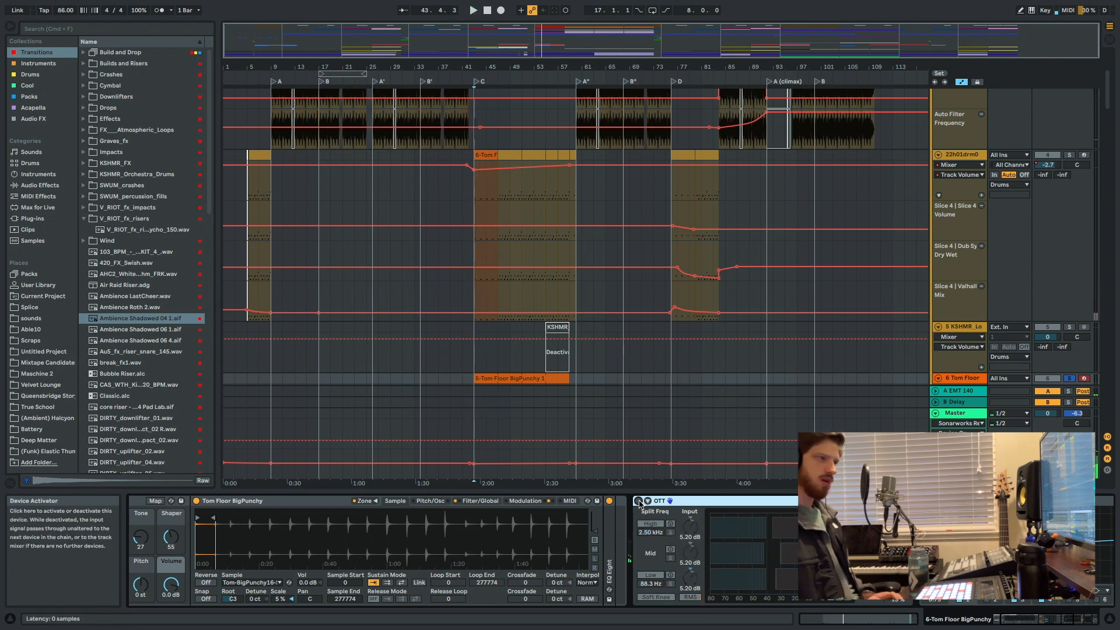
key("space")
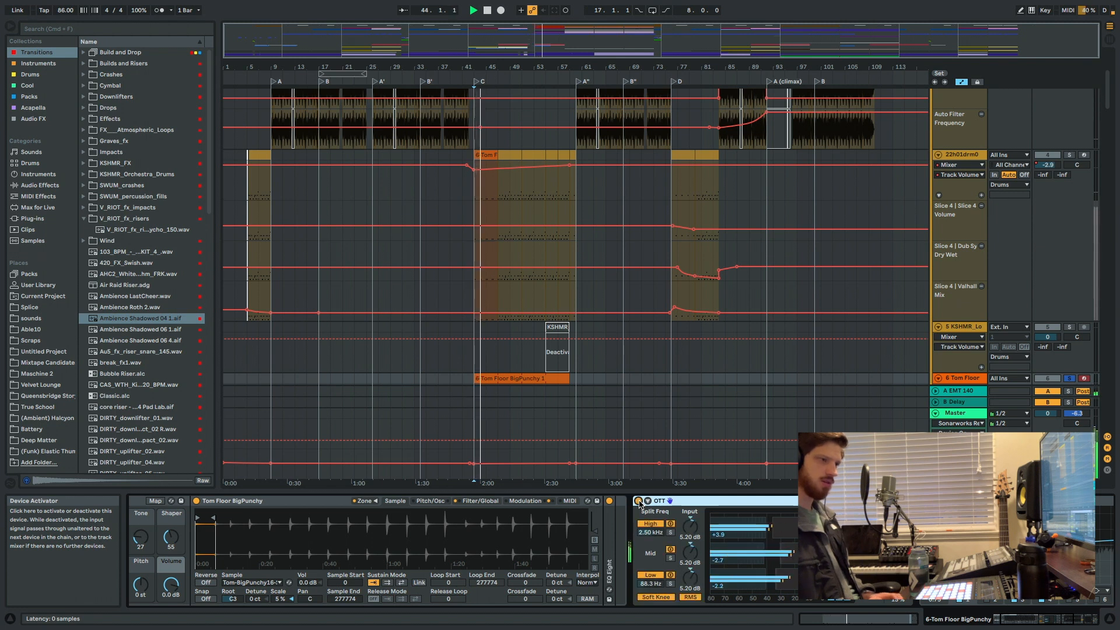
left_click(639, 501)
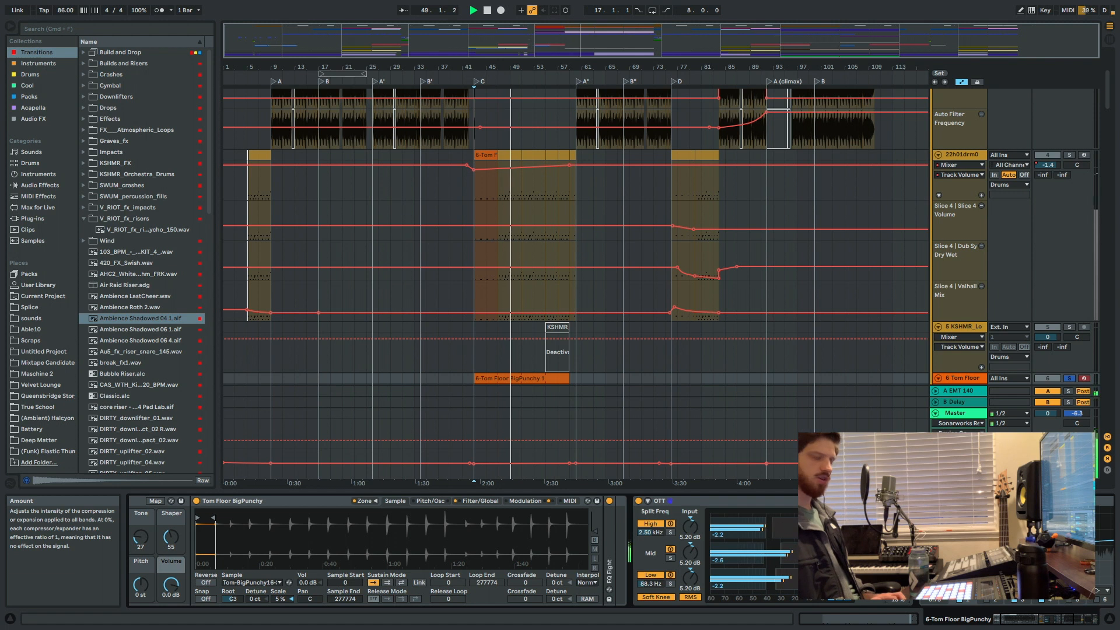
Examine the OTT and EQ Eight settings in the tom's effects chain, and check the MaxxBass plug-in's settings.
scroll(898, 583, "right", 1)
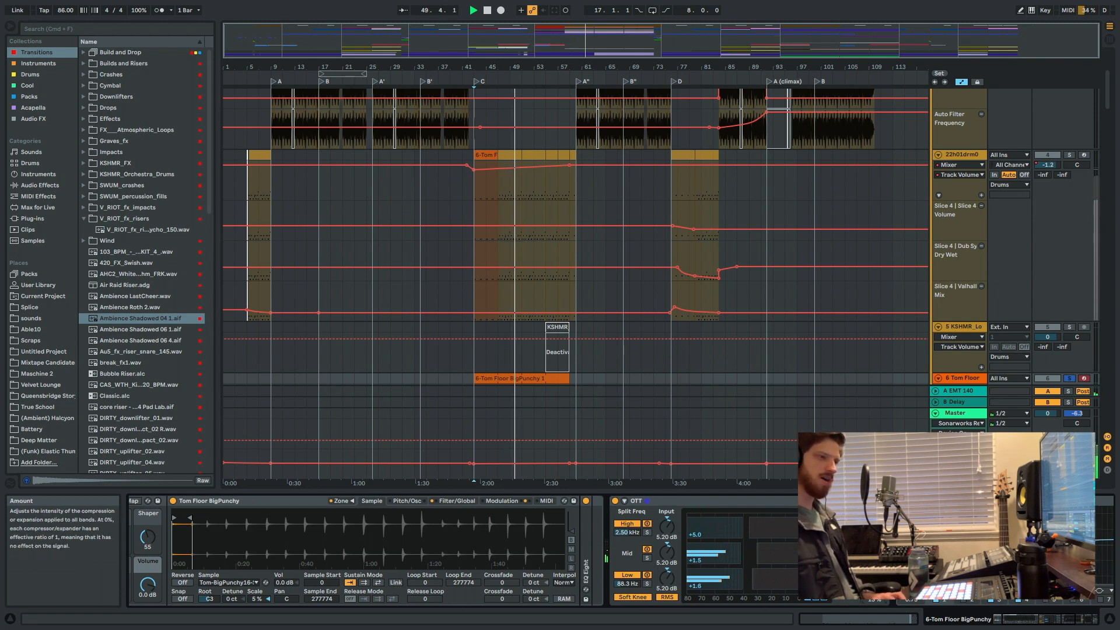
scroll(897, 583, "right", 6)
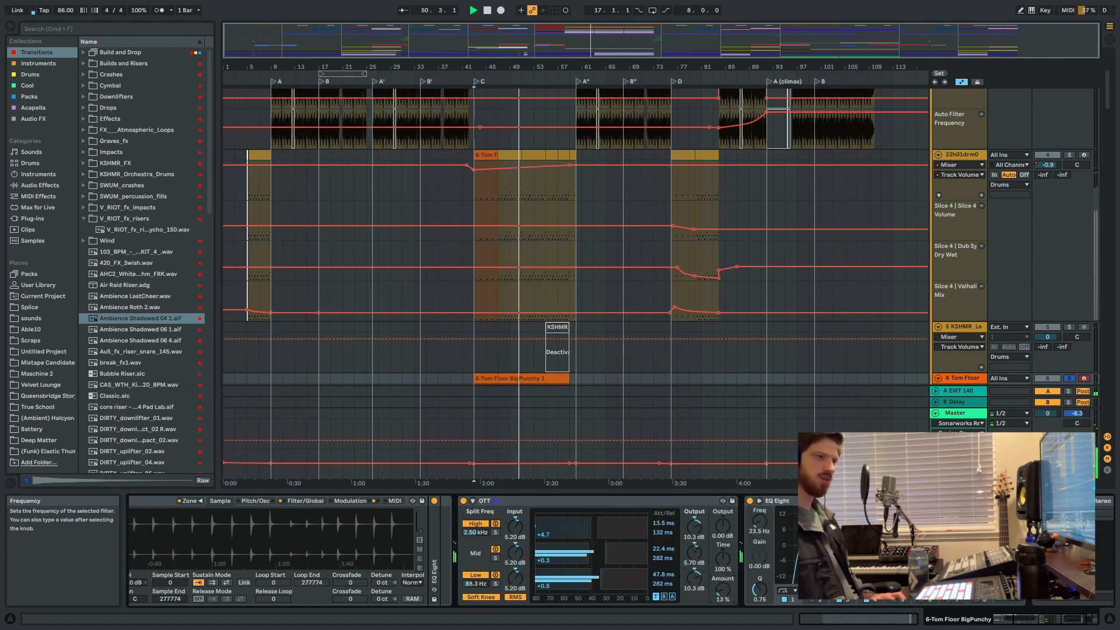
scroll(898, 583, "right", 6)
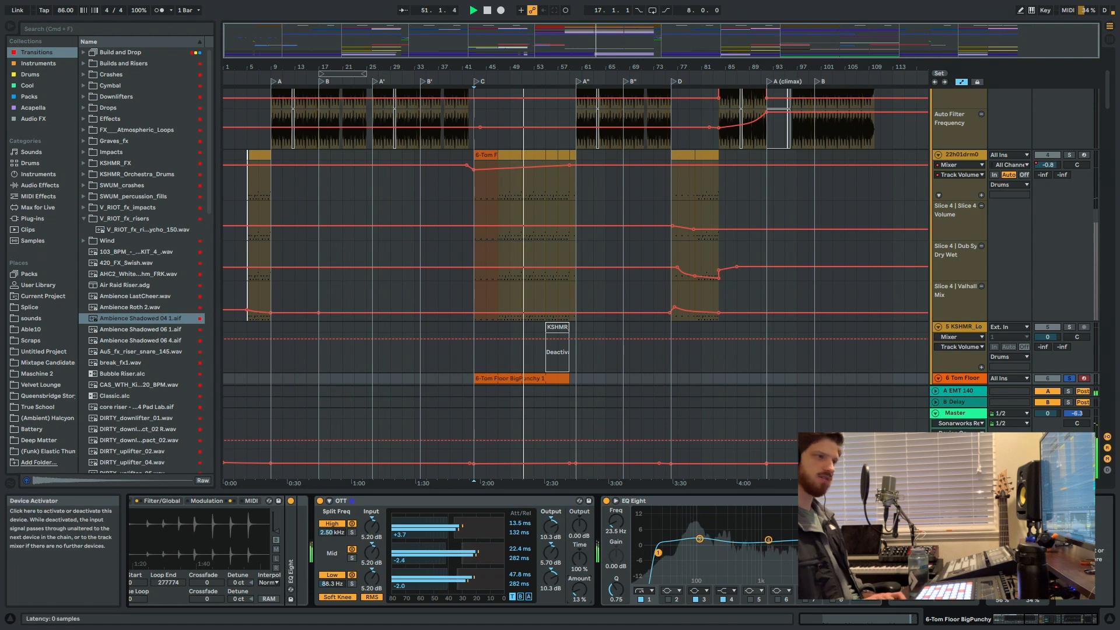
left_click(912, 501)
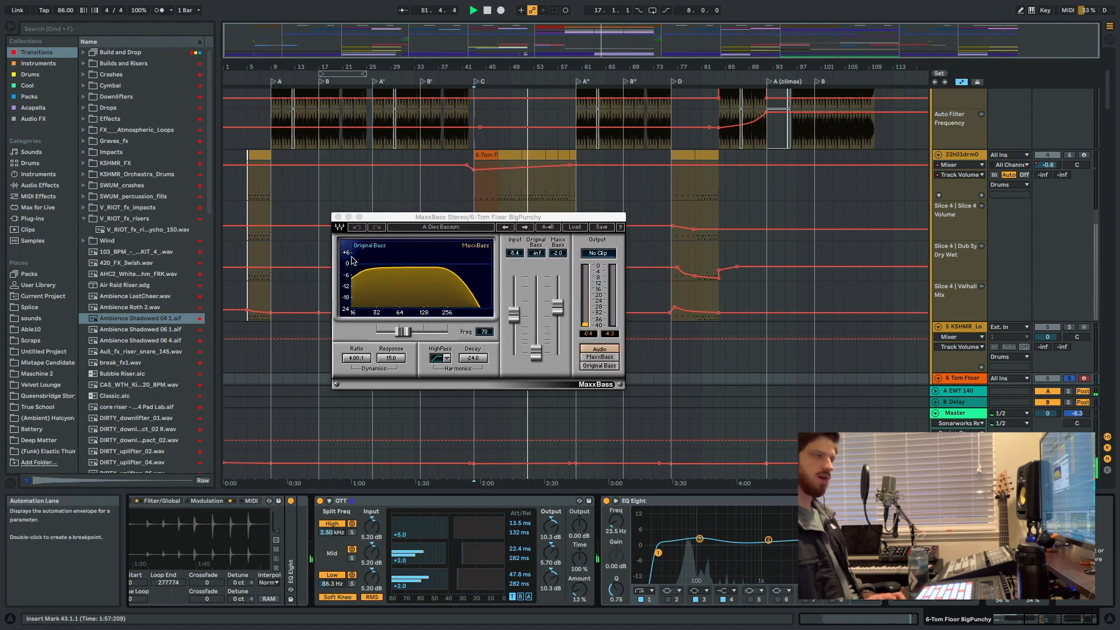
left_click(338, 217)
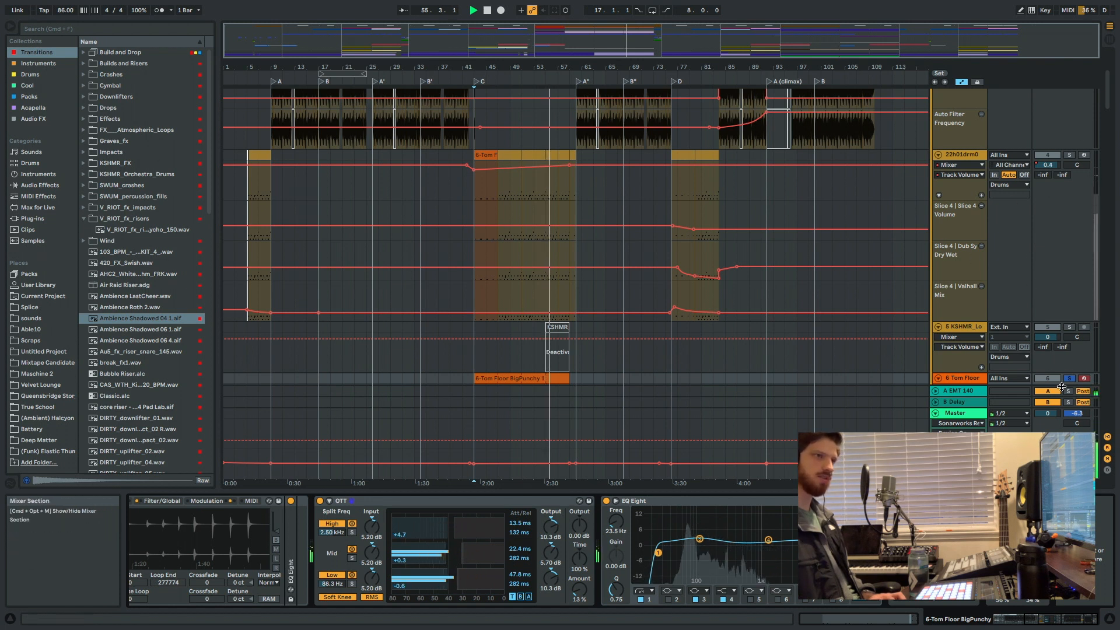
Unsolo the tom track and audition section C's Short Digi, Trap Marimba and M Tron St tracks one at a time.
scroll(589, 230, "down", 8)
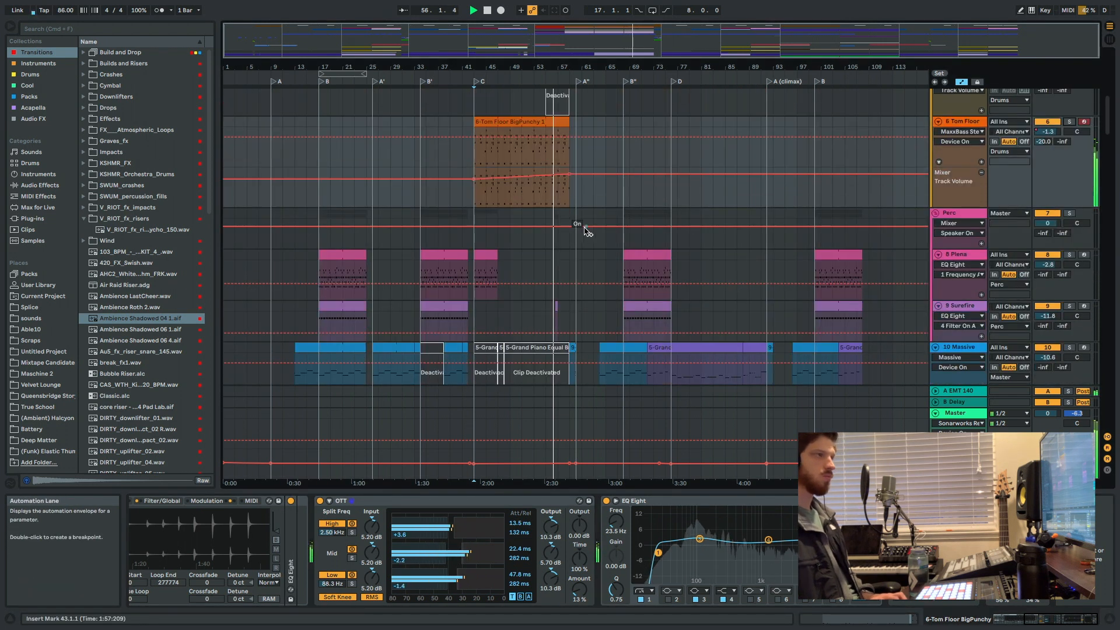
scroll(582, 230, "down", 3)
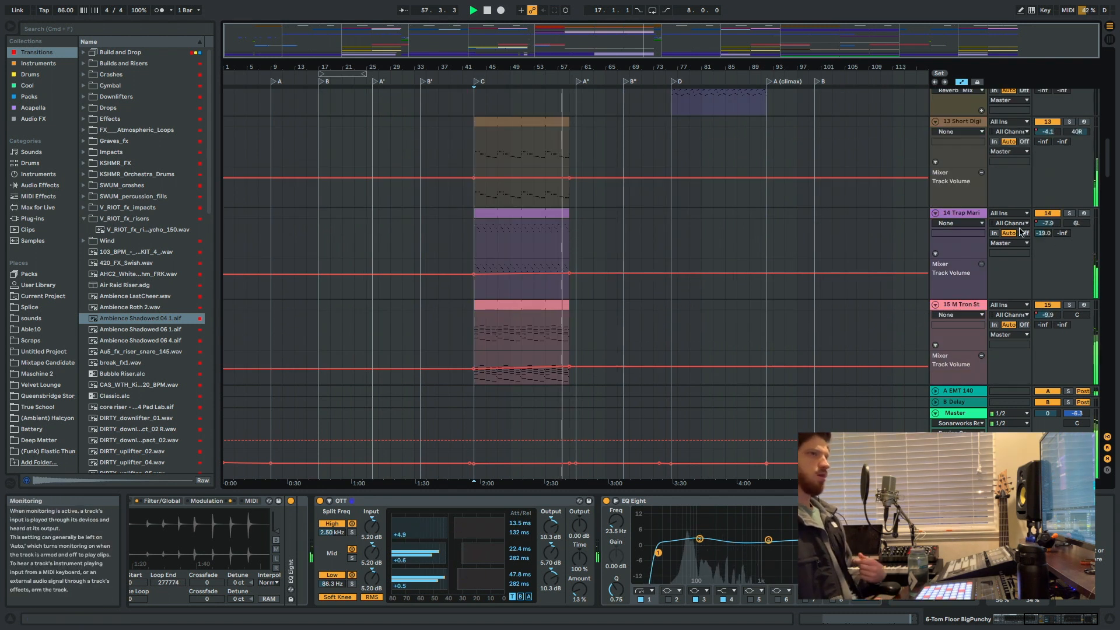
scroll(882, 244, "down", 5)
scroll(537, 273, "down", 10)
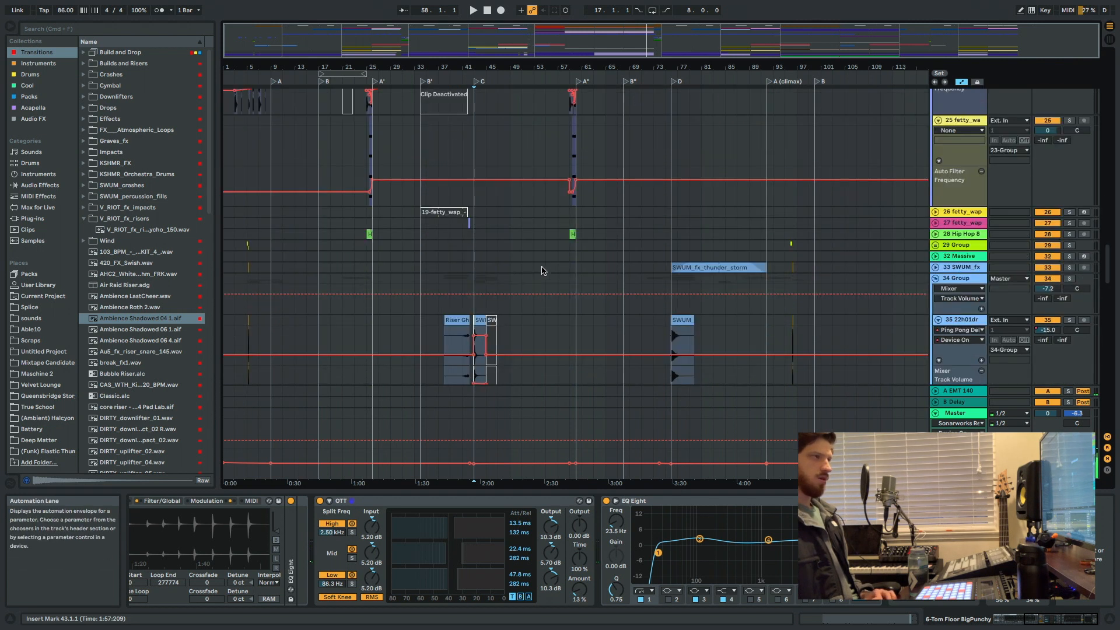
scroll(560, 257, "up", 12)
scroll(603, 233, "down", 3)
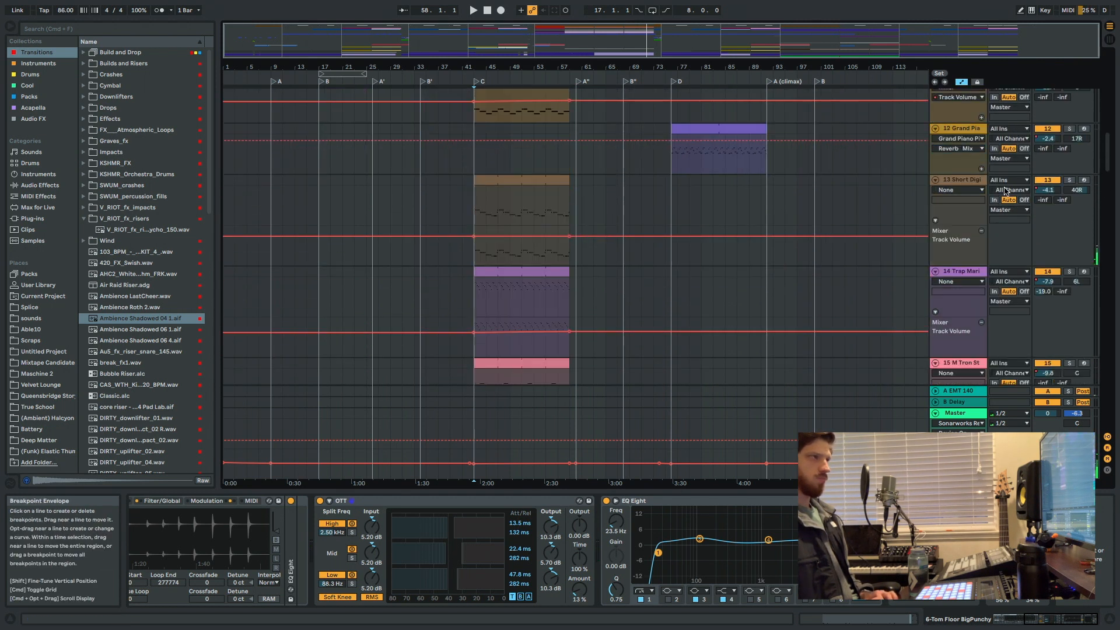
key("space")
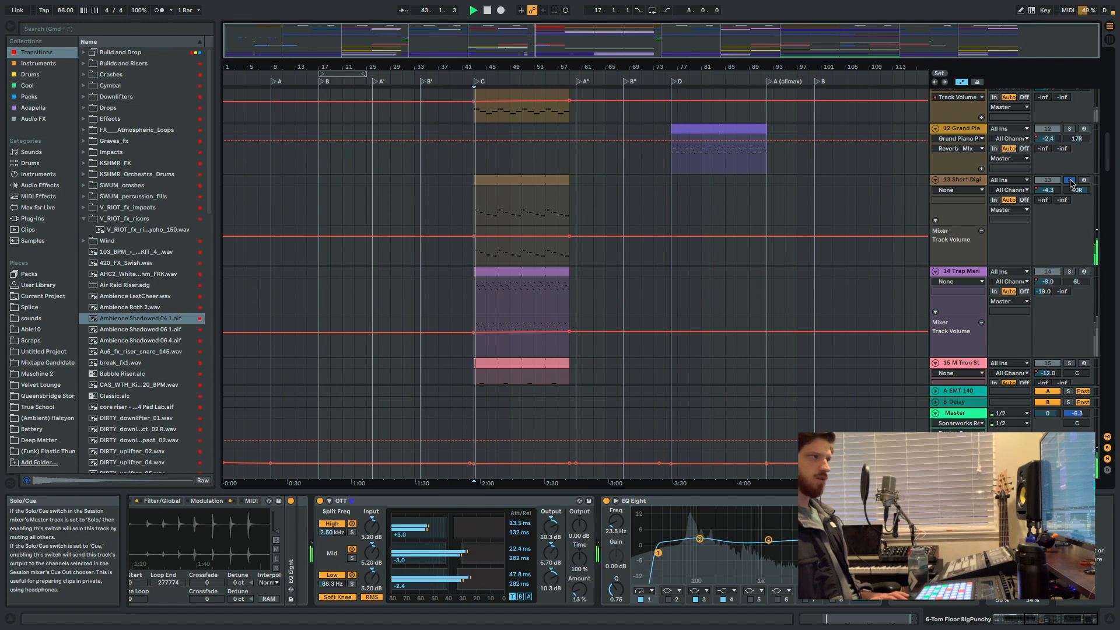
left_click(1069, 271)
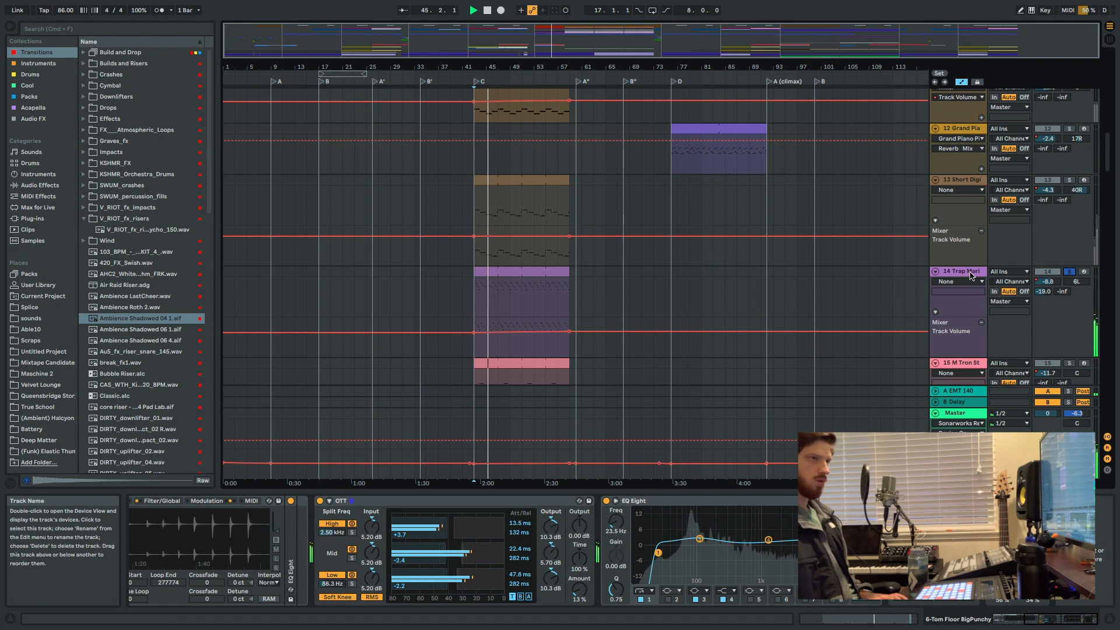
left_click(1069, 363)
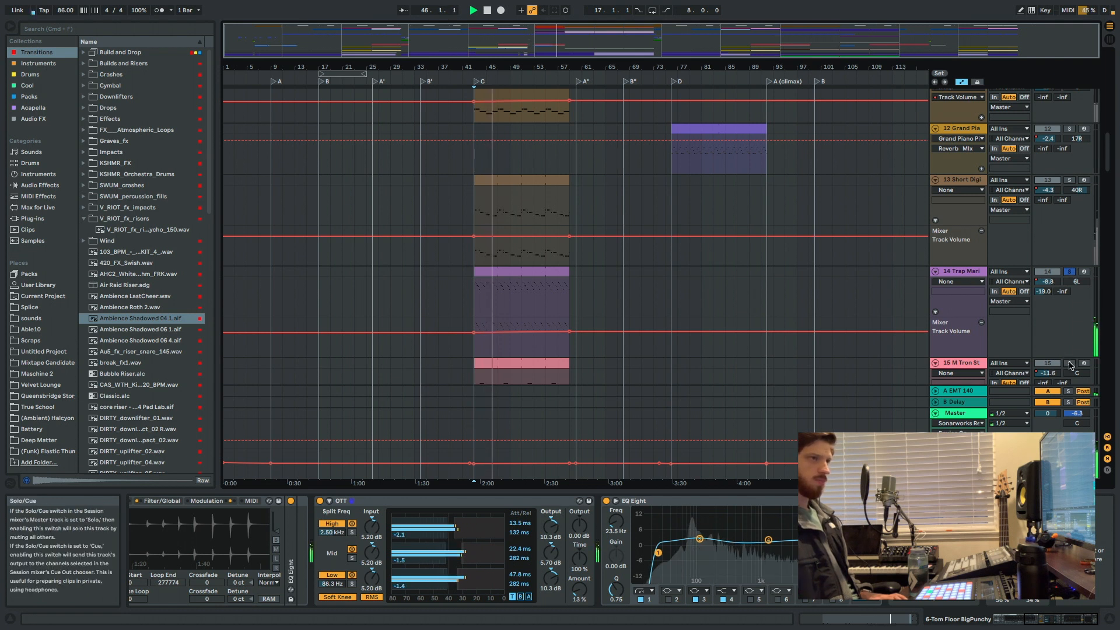
Solo Trap Marimba again and inspect its Operator, Auto Pan and Compressor devices while it plays.
scroll(1029, 285, "down", 5)
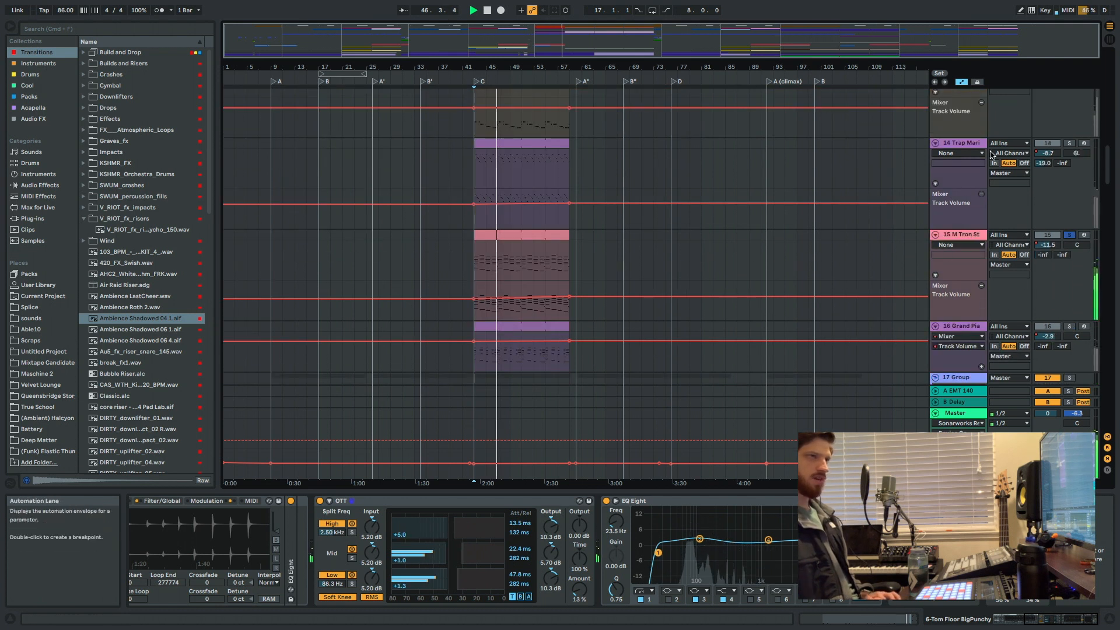
left_click(1069, 143)
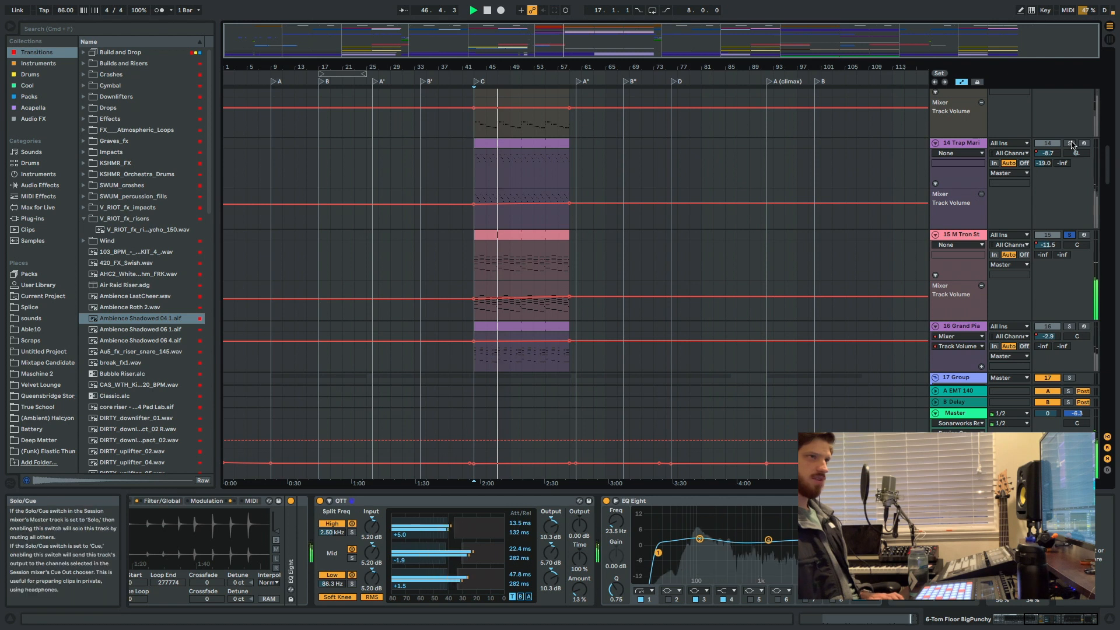
left_click(965, 146)
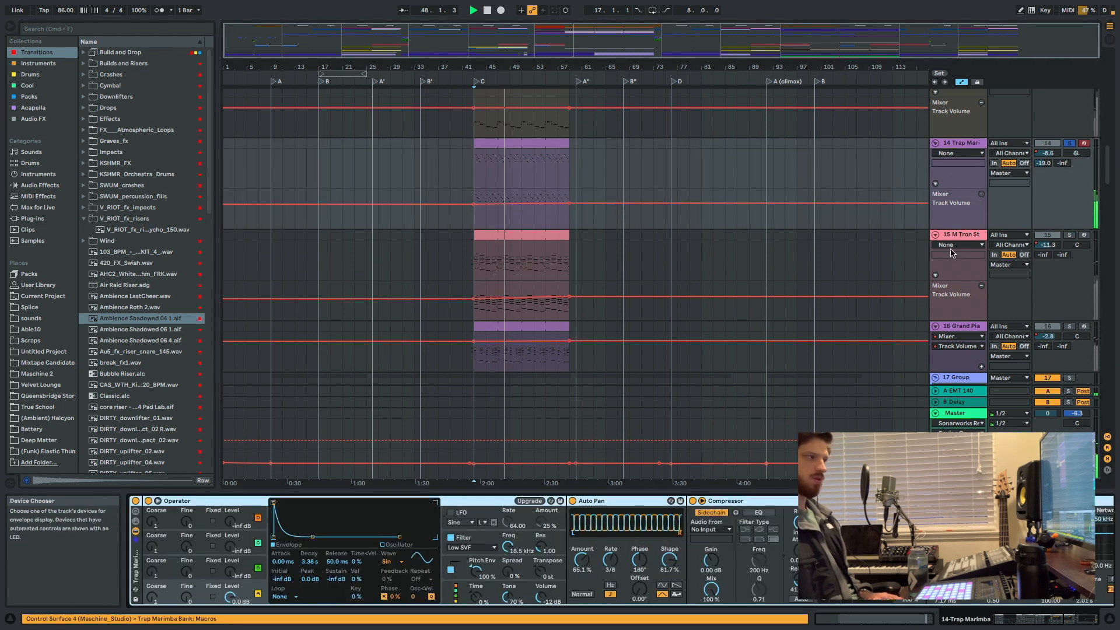
scroll(933, 269, "down", 1)
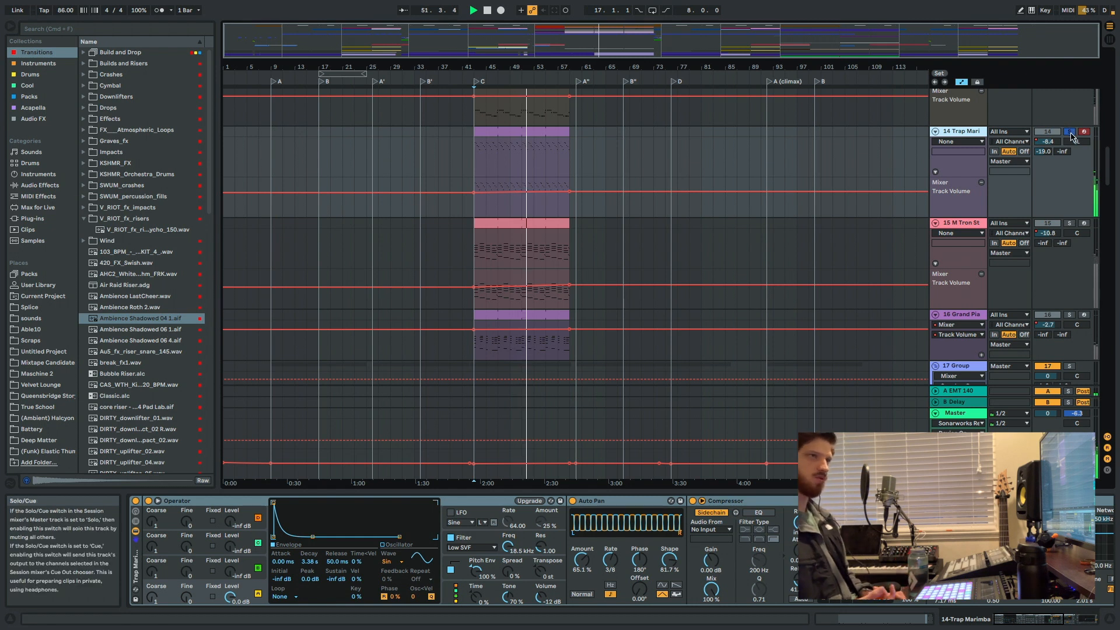
Unsolo Trap Marimba, audition the 16 Grand Pia track on its own, and unsolo it.
scroll(1059, 304, "down", 3)
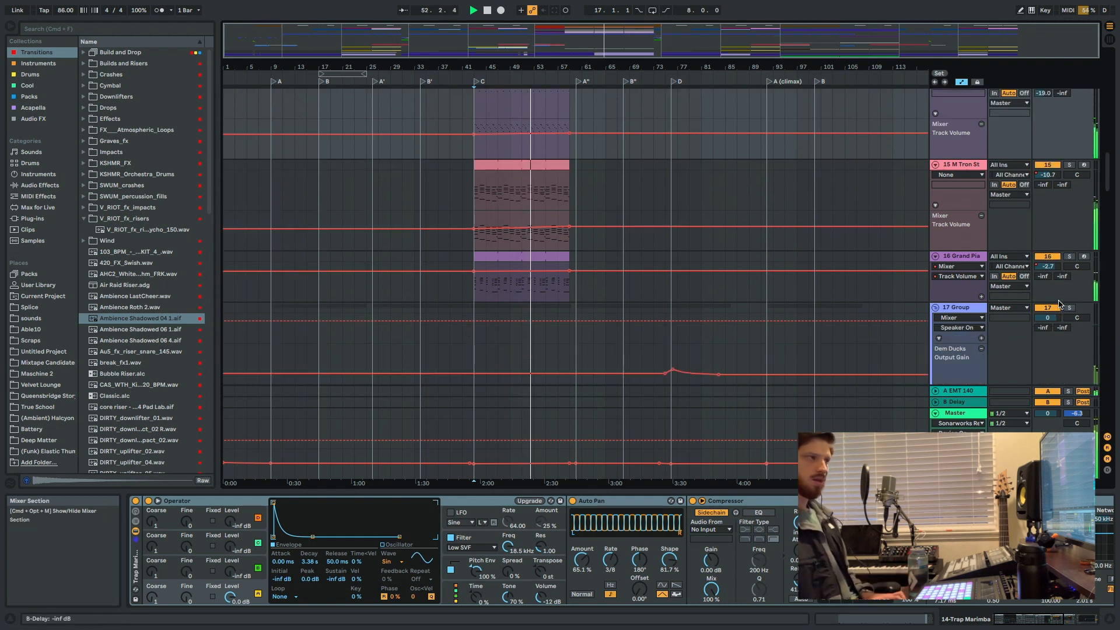
left_click(1069, 257)
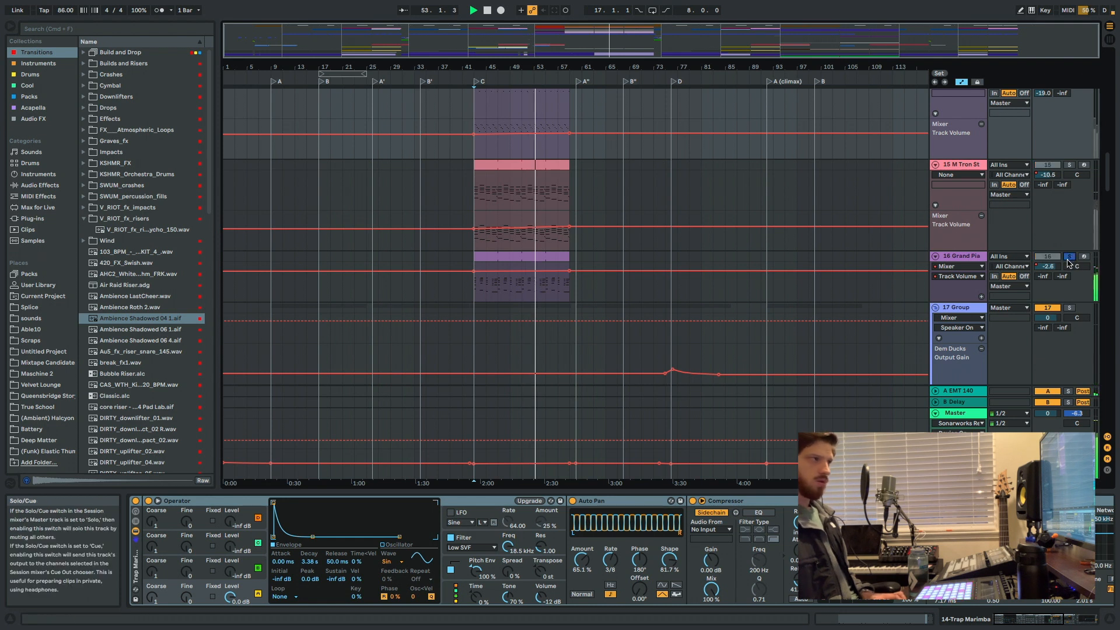
scroll(1069, 259, "down", 1)
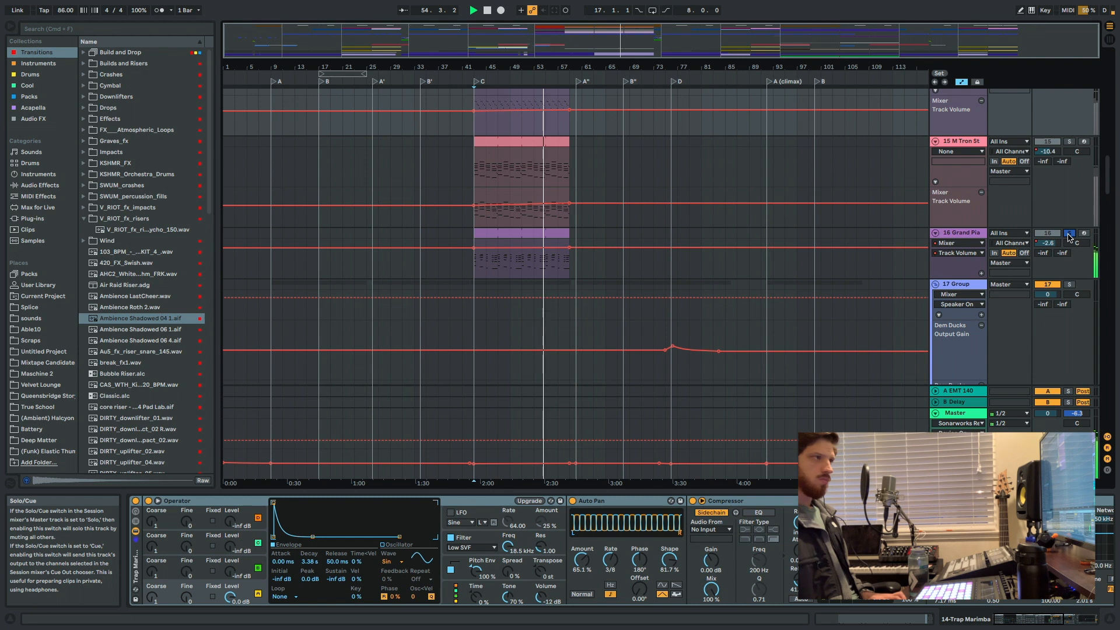
left_click(1069, 234)
Stop playback, find the chord tracks, and place the insert marker at bar 45 on the 53 Grand Piano track.
scroll(800, 282, "down", 4)
key("space")
scroll(653, 266, "down", 10)
scroll(563, 216, "down", 15)
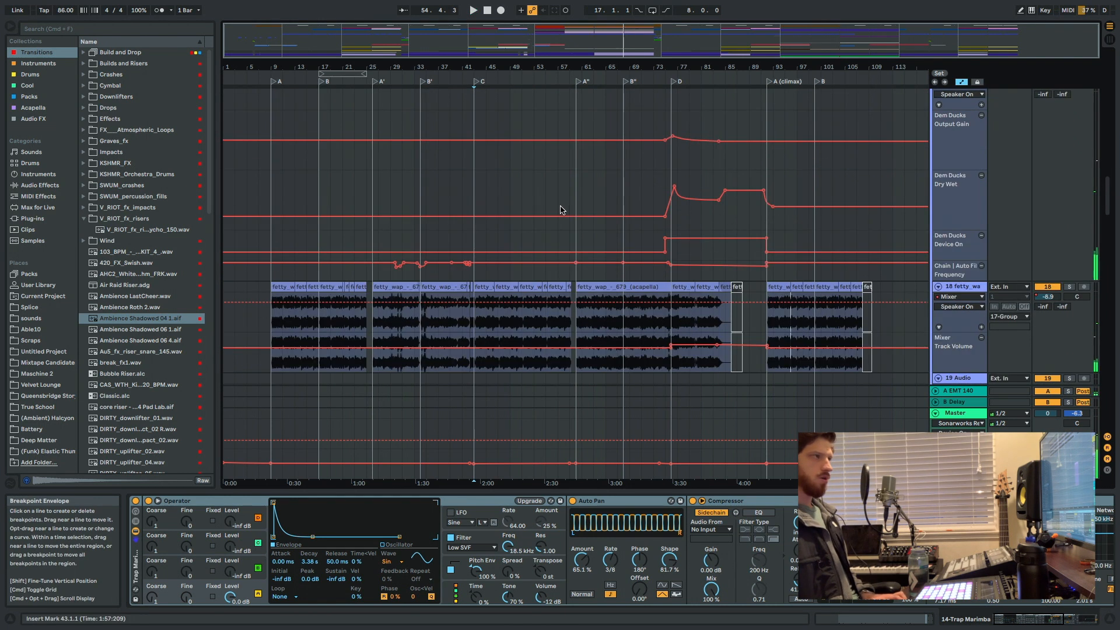
scroll(560, 224, "down", 8)
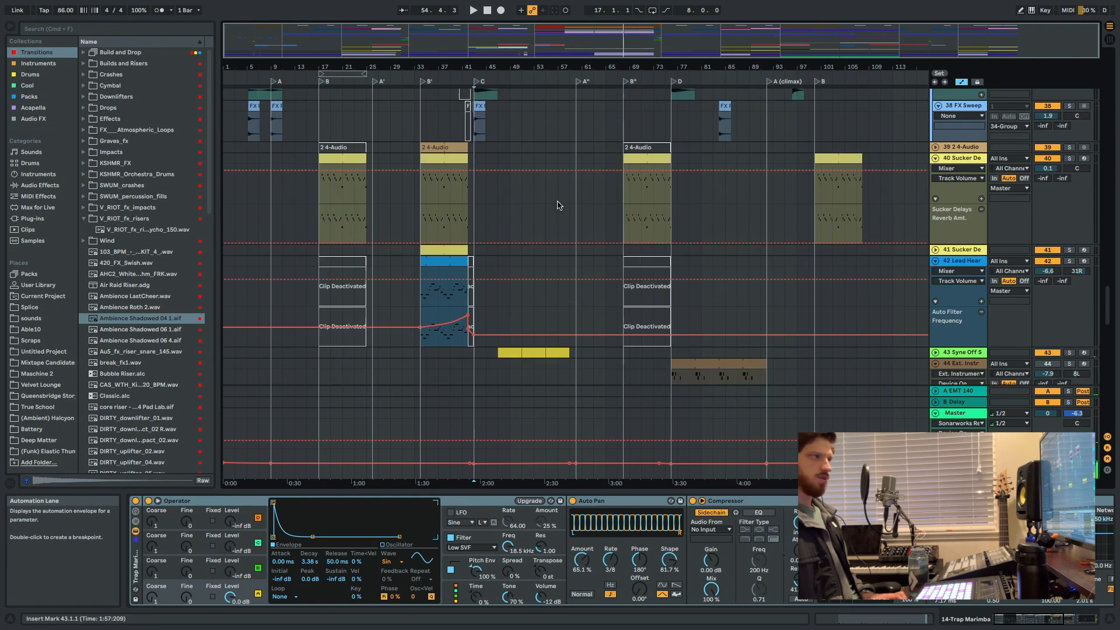
scroll(607, 237, "down", 6)
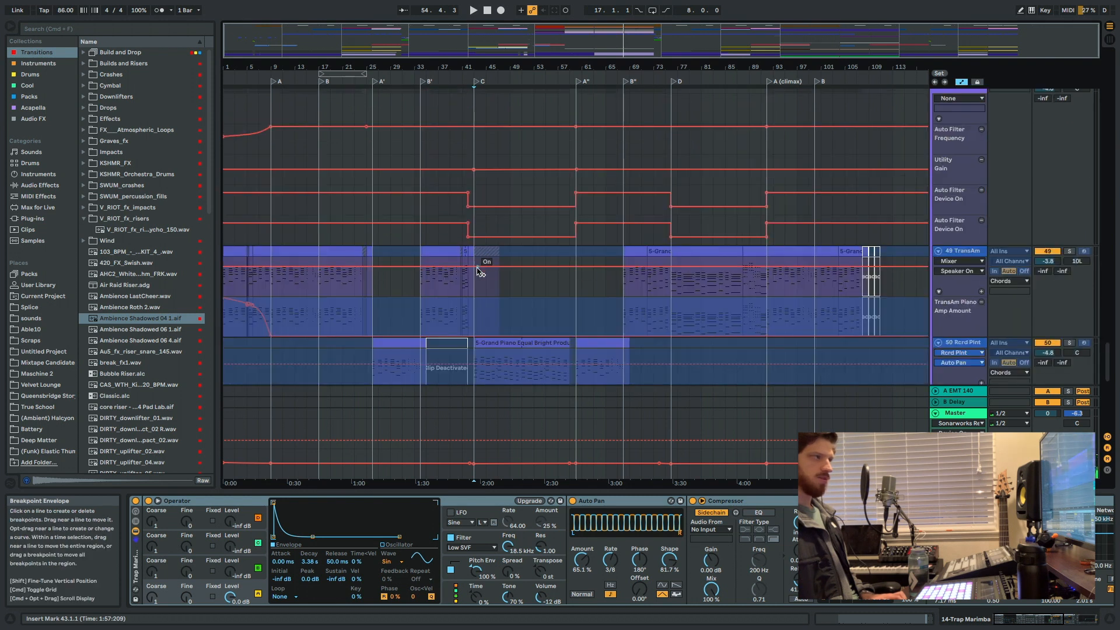
scroll(509, 298, "down", 3)
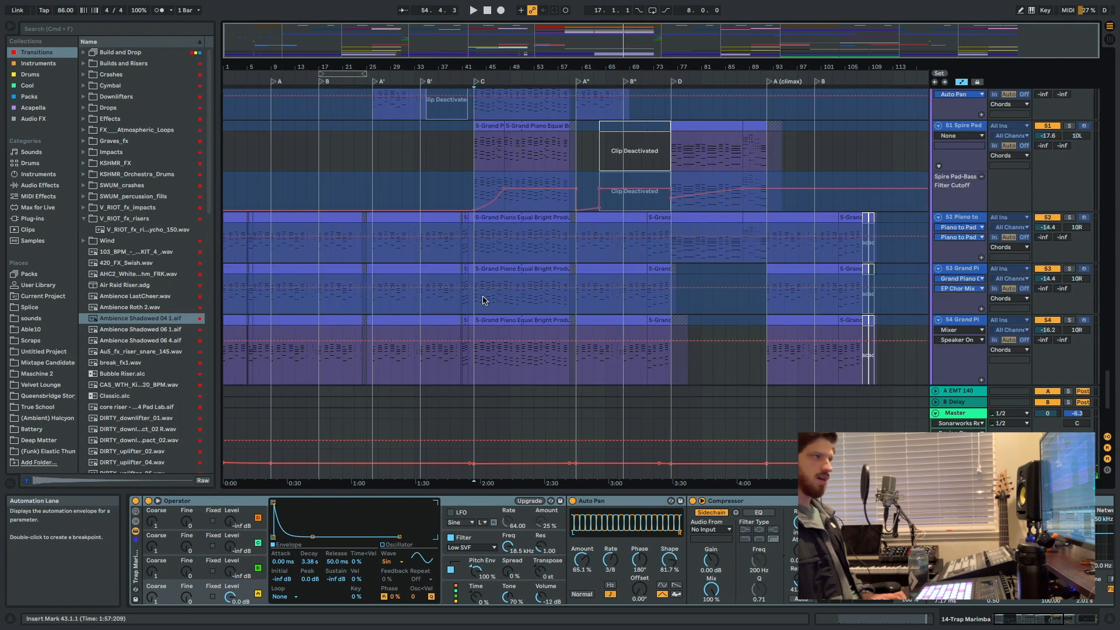
left_click(489, 303)
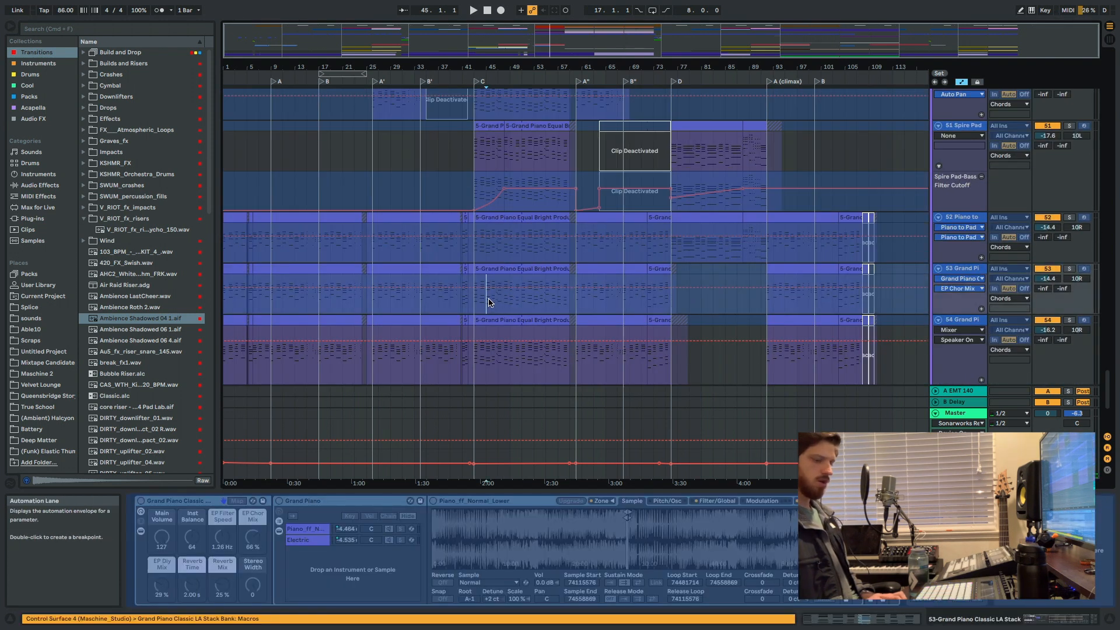
Highlight the chord change from 46.3 to 47.4 on the 53 Grand Piano track, and play the passage from 45.4.
scroll(492, 312, "up", 6)
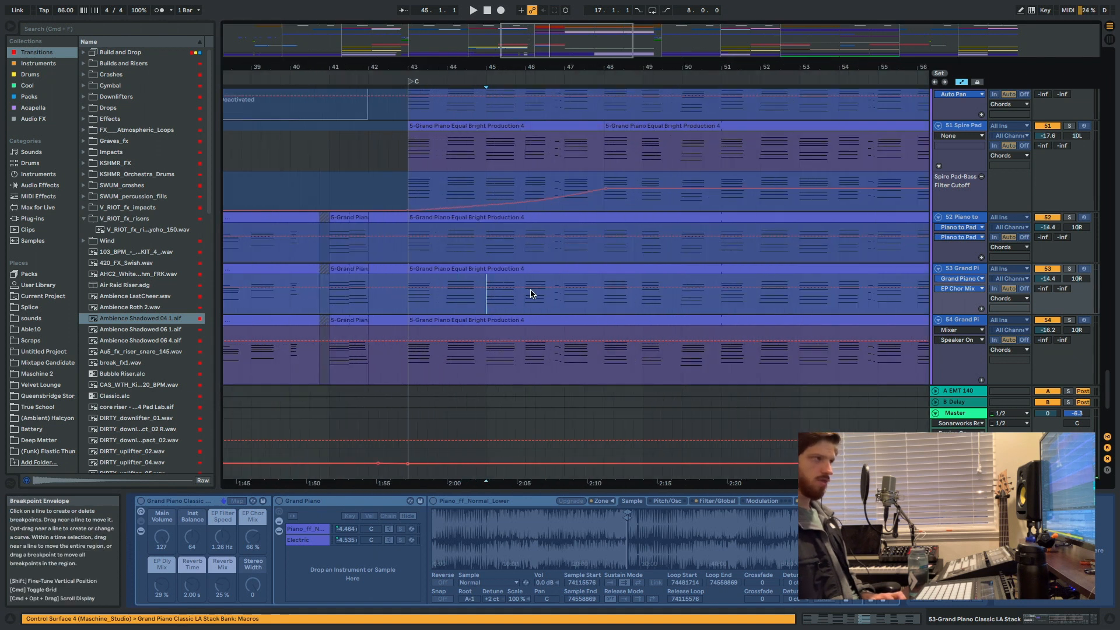
left_click_drag(557, 298, 553, 292)
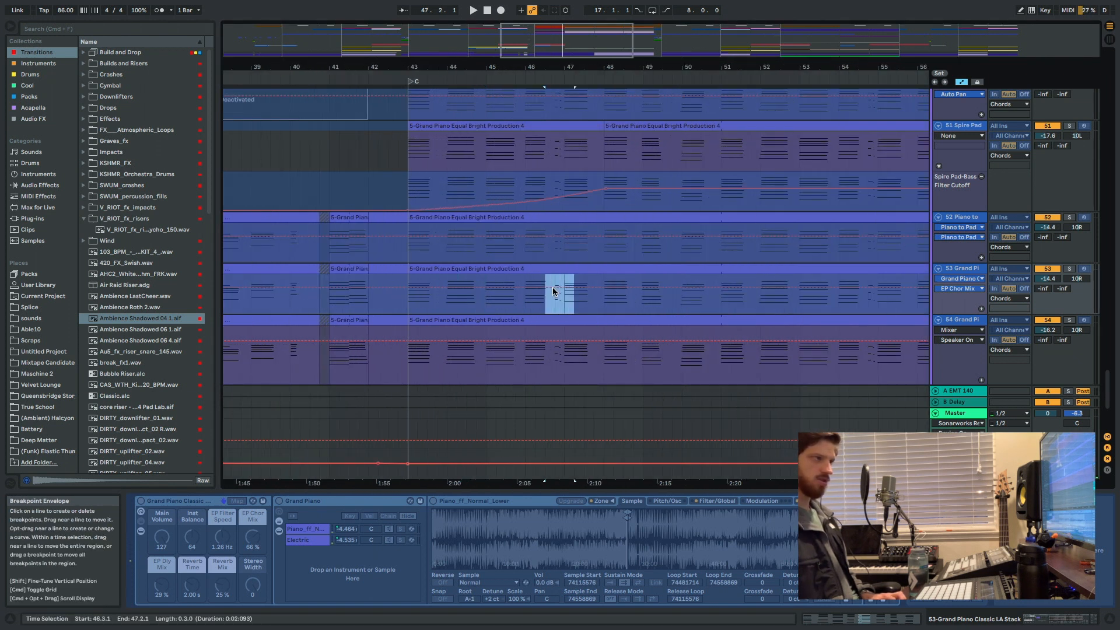
key("shift+Right")
key("shift+Right")
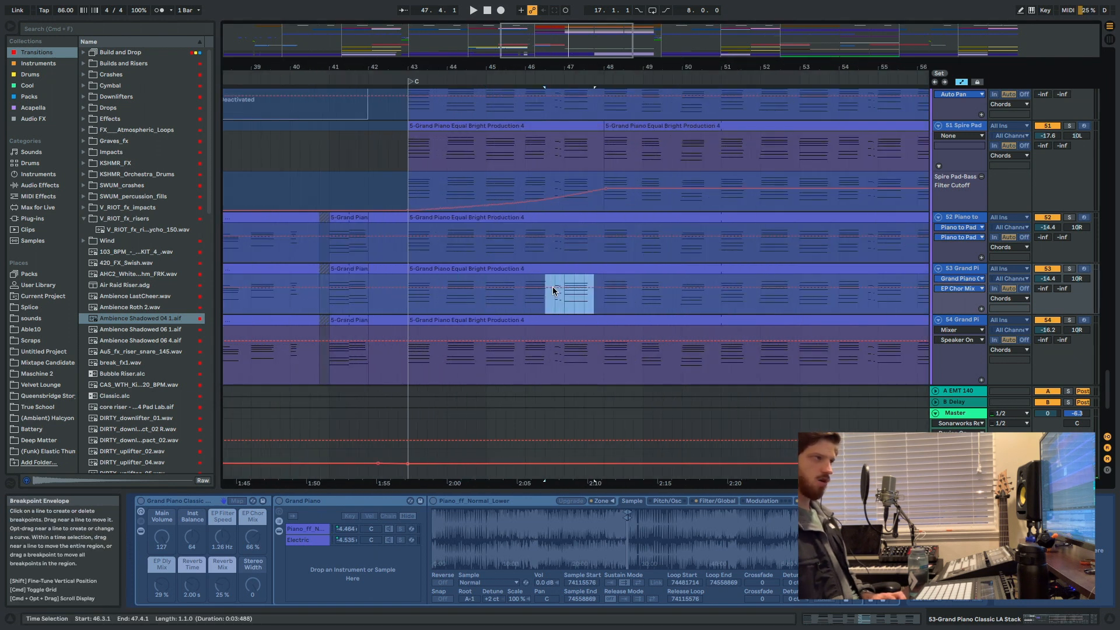
left_click(515, 301)
key("space")
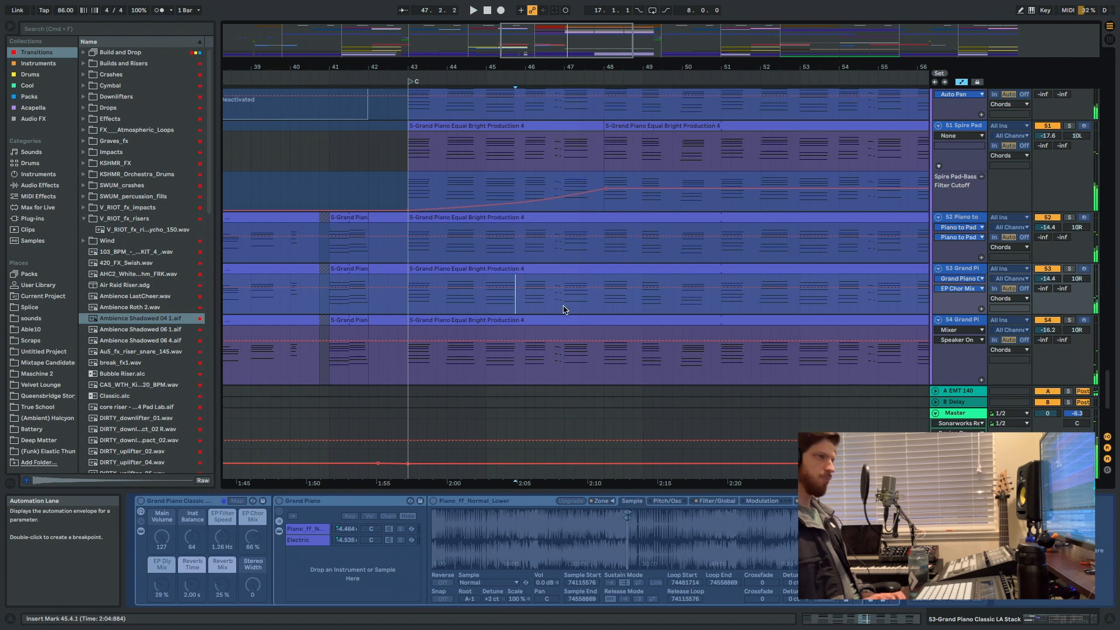
Play the end of section C from 54.3, show the Grand Piano Reverse track's devices, and return to the full-song view.
scroll(563, 310, "right", 6)
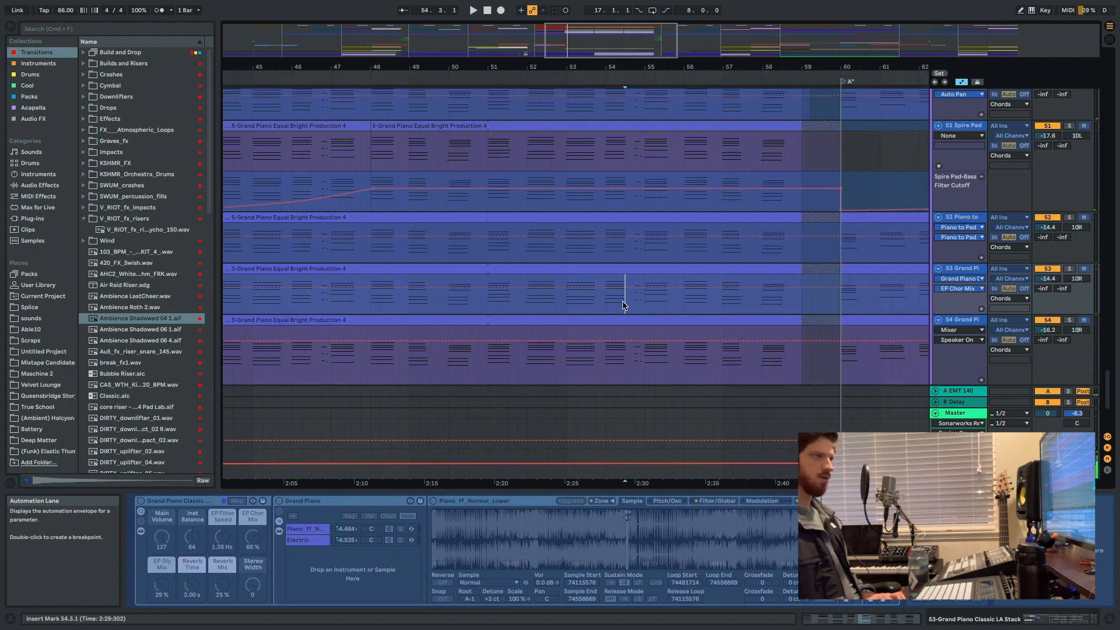
key("space")
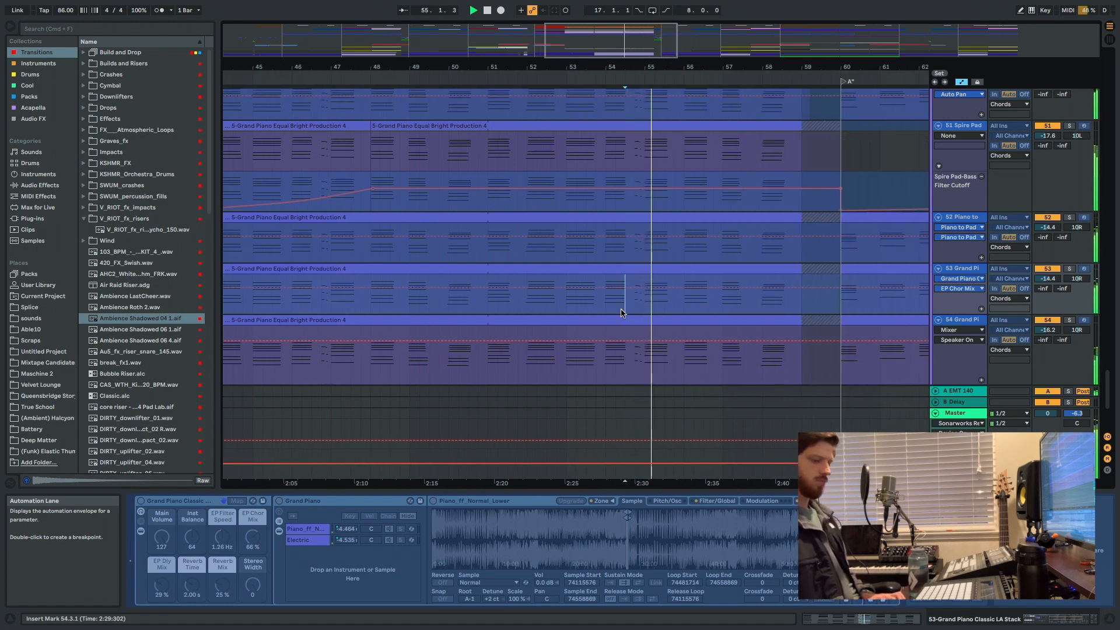
left_click(602, 338)
key("minus")
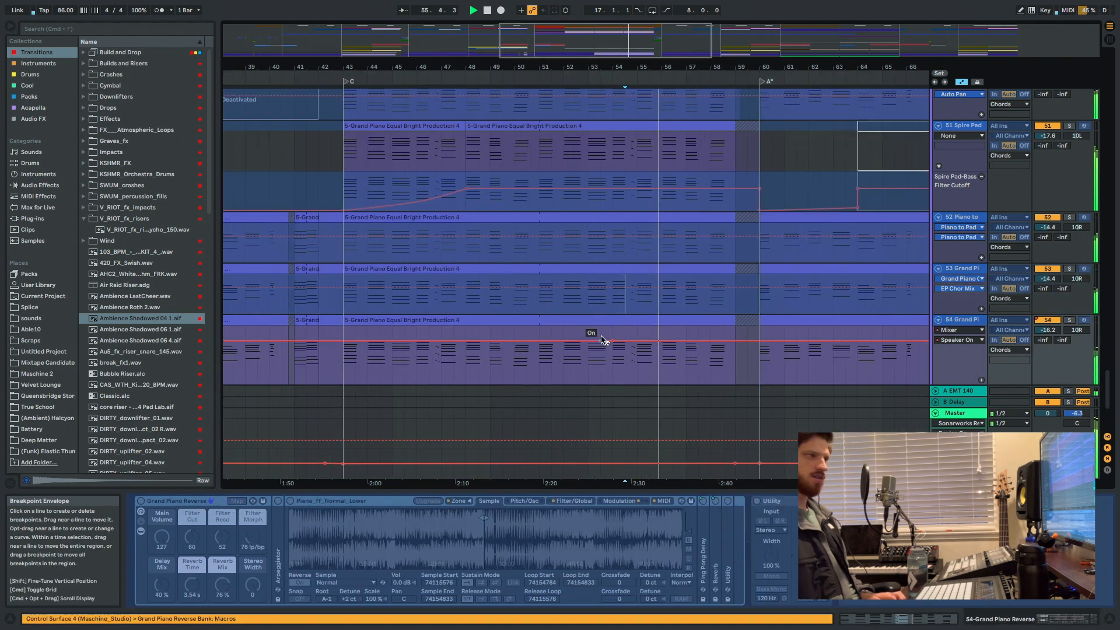
key("minus")
key("minus")
key("minus")
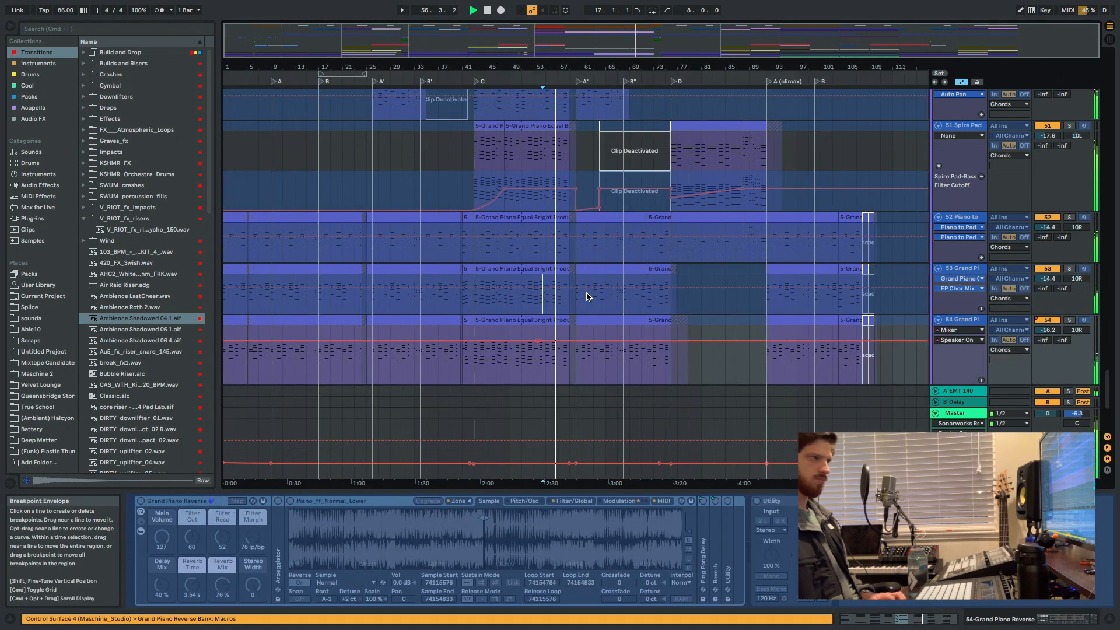
Hide the device view and look over the FX and melodic tracks while section C plays into A'', and stop playback.
scroll(586, 286, "up", 10)
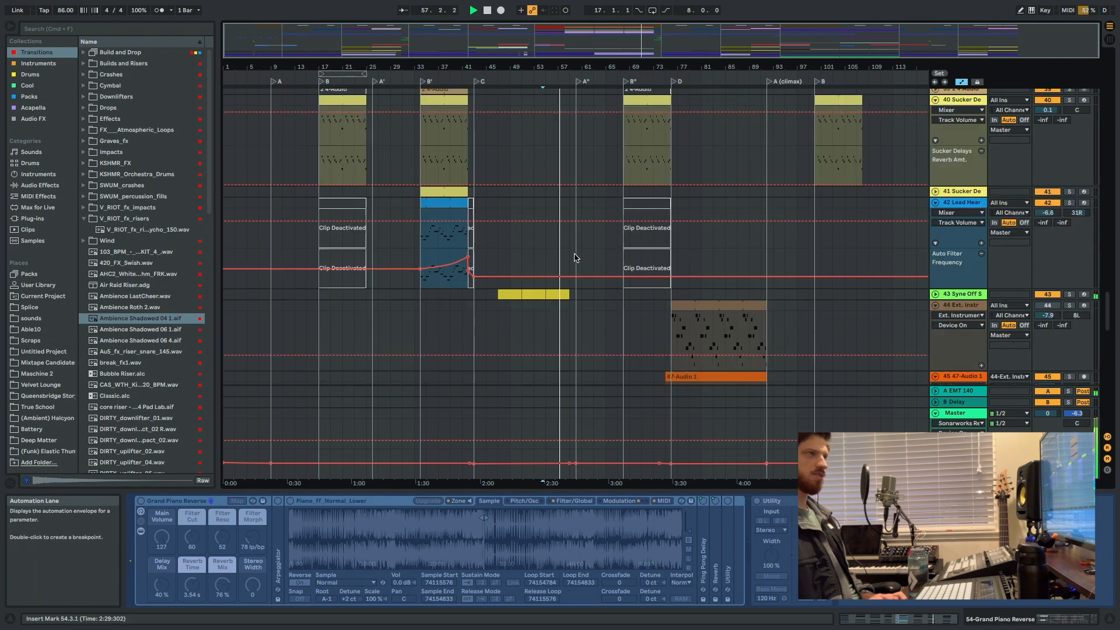
scroll(574, 257, "up", 4)
key("super+alt+l")
scroll(570, 252, "down", 6)
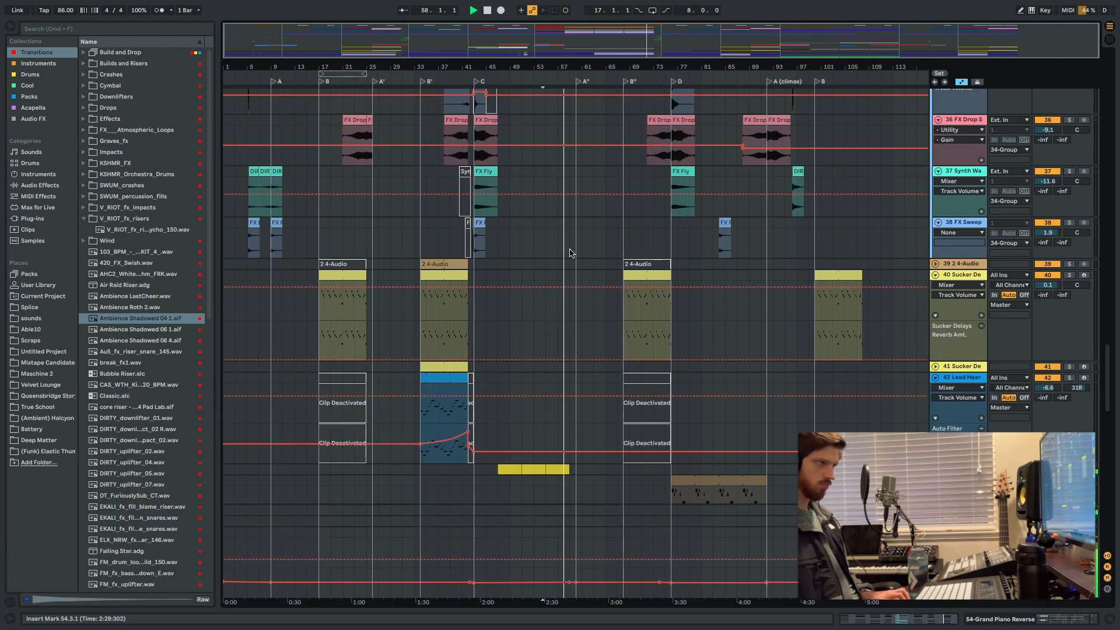
scroll(542, 253, "up", 2)
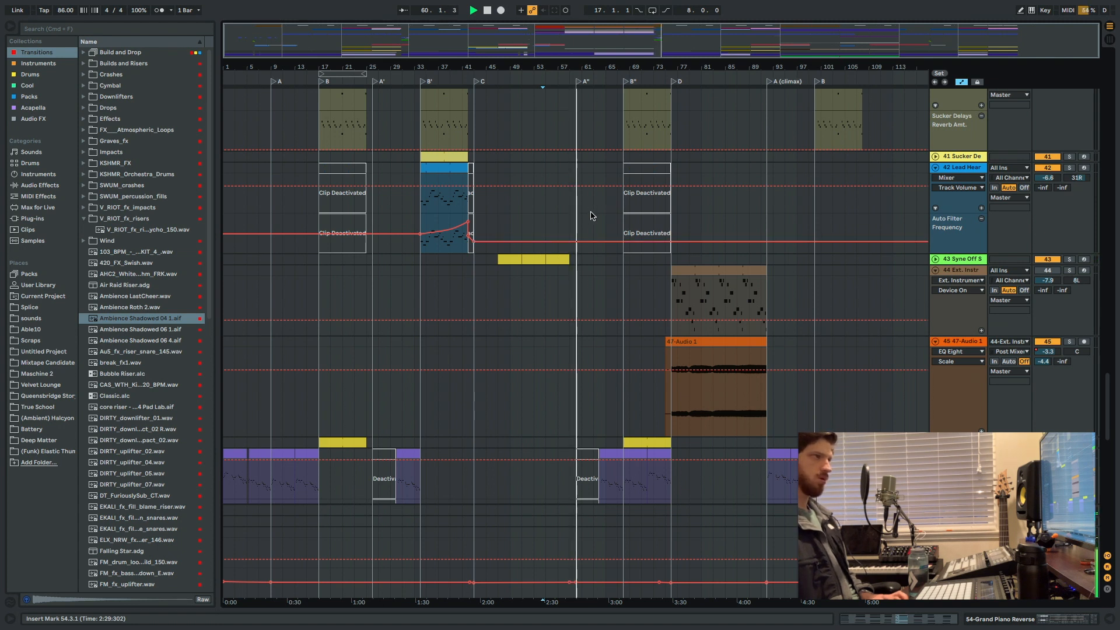
scroll(590, 215, "up", 6)
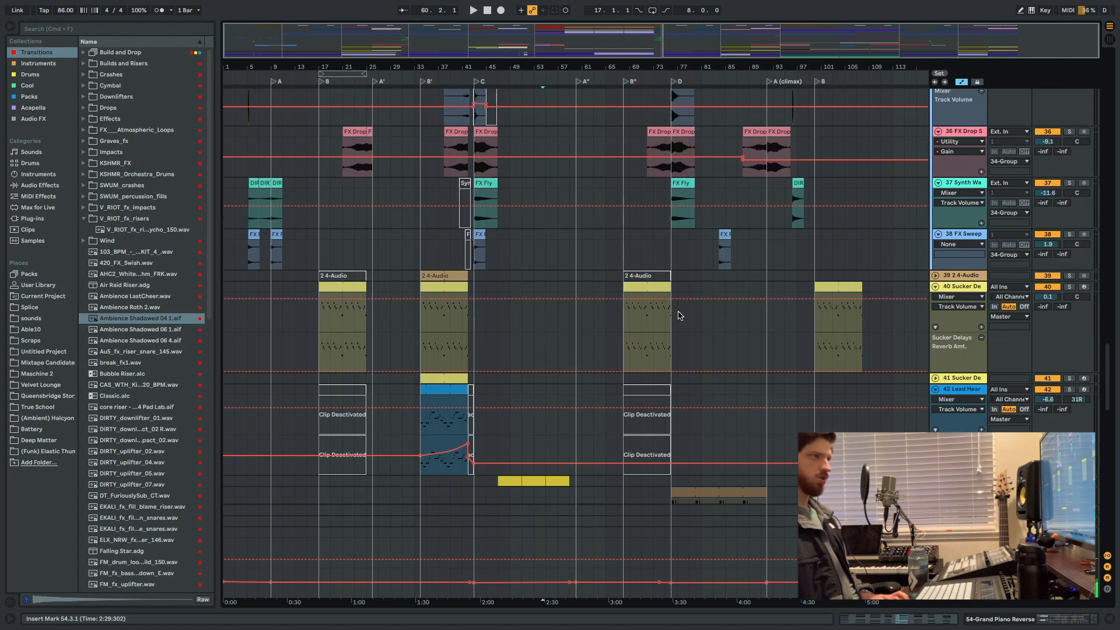
Highlight bars 60 to 76, spanning sections A'' and B'', across the FX Sweep and Sucker Delays tracks.
left_click_drag(674, 315, 580, 263)
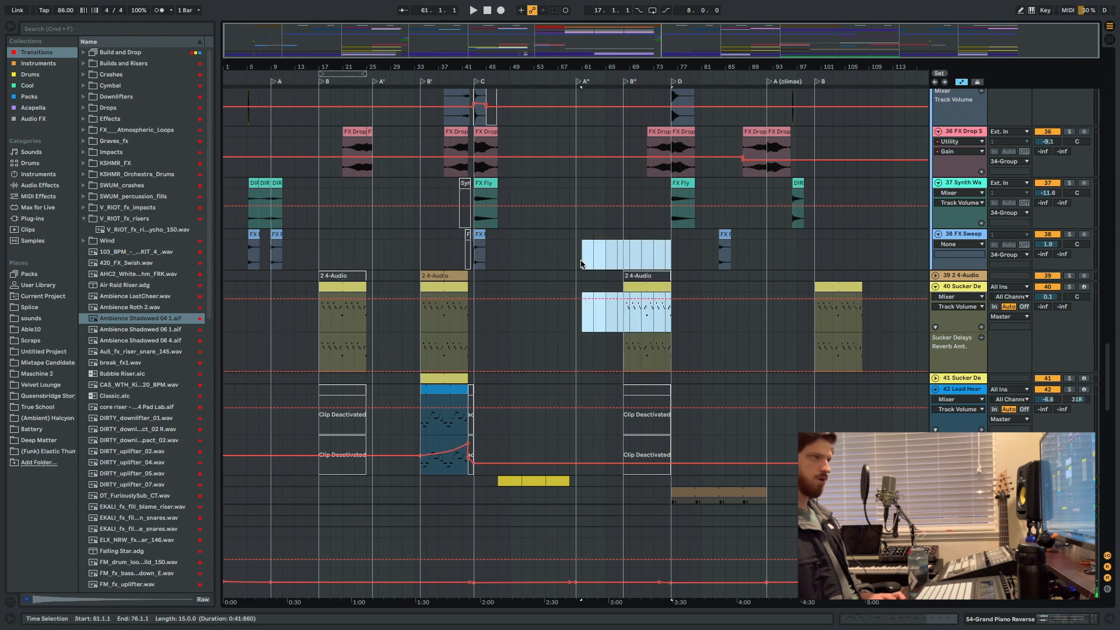
scroll(576, 255, "up", 5)
scroll(586, 235, "down", 5)
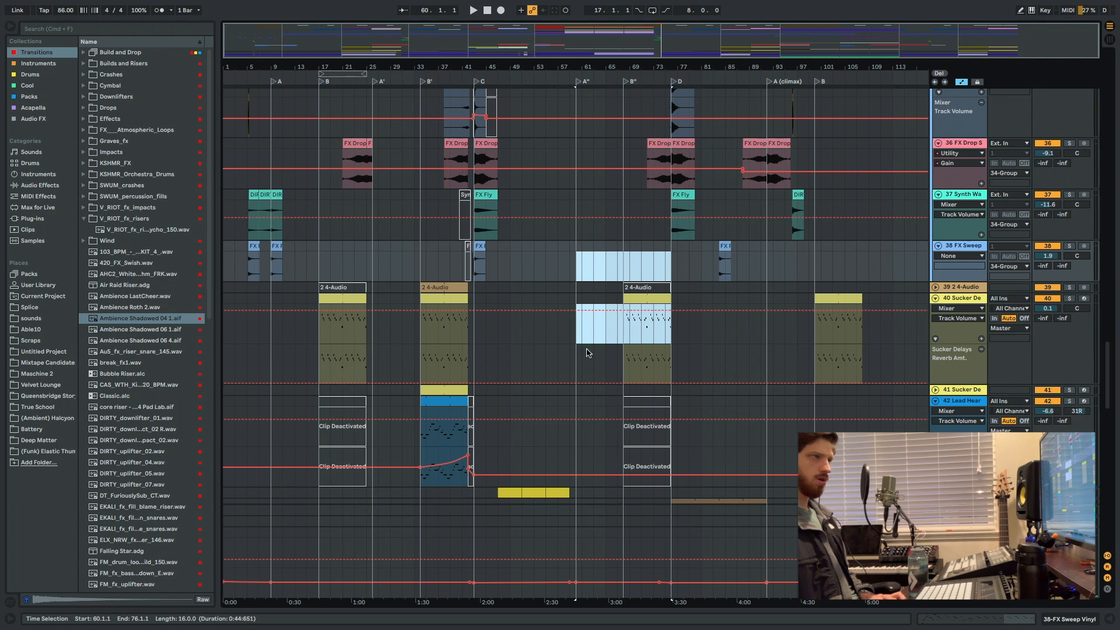
Solo the Chords group and play it from the start of section B at bar 17.
left_click(317, 357)
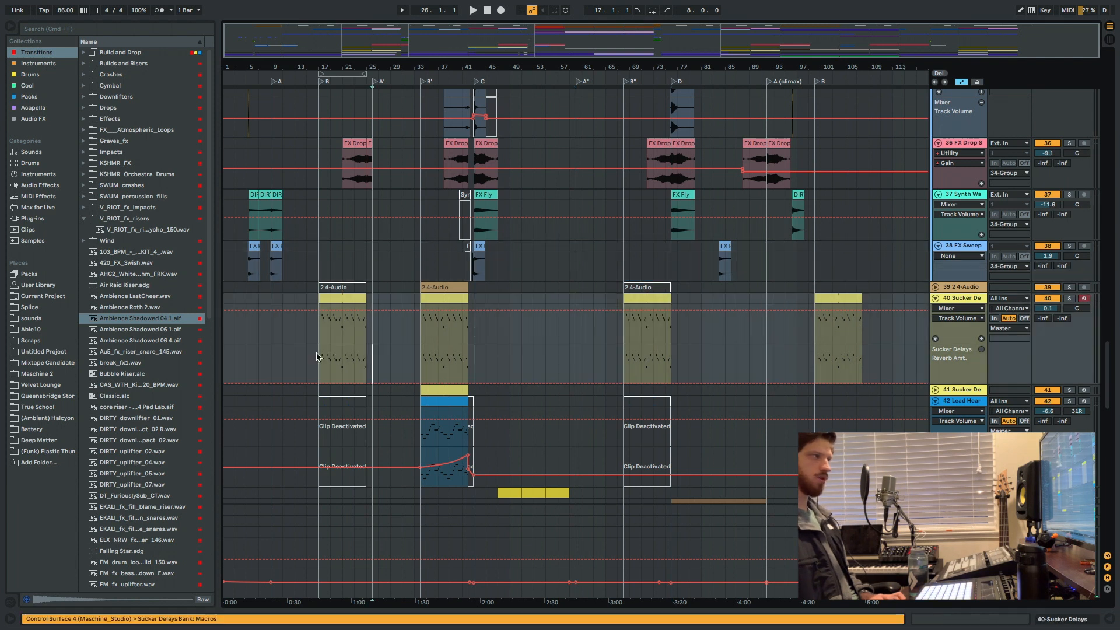
scroll(317, 356, "down", 10)
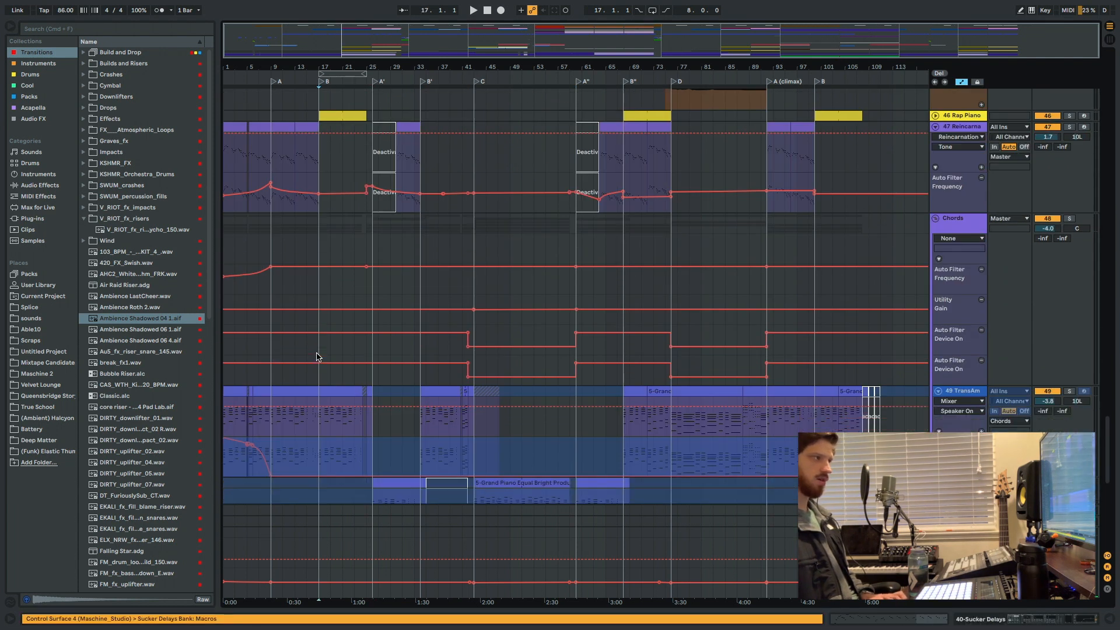
scroll(319, 365, "up", 3)
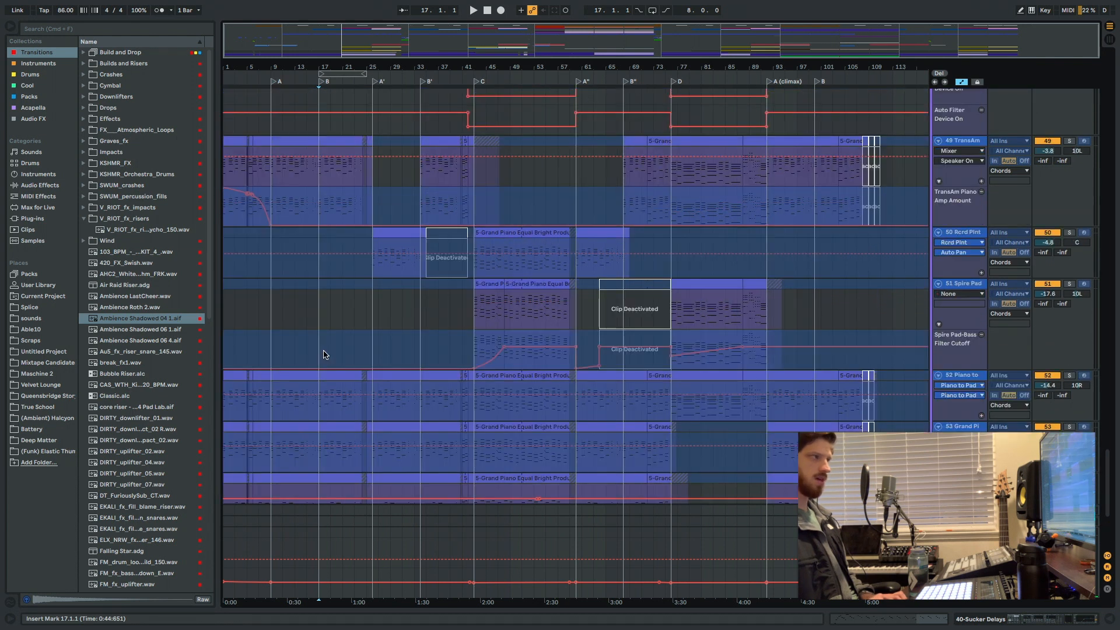
left_click(320, 339)
key("space")
scroll(320, 340, "up", 3)
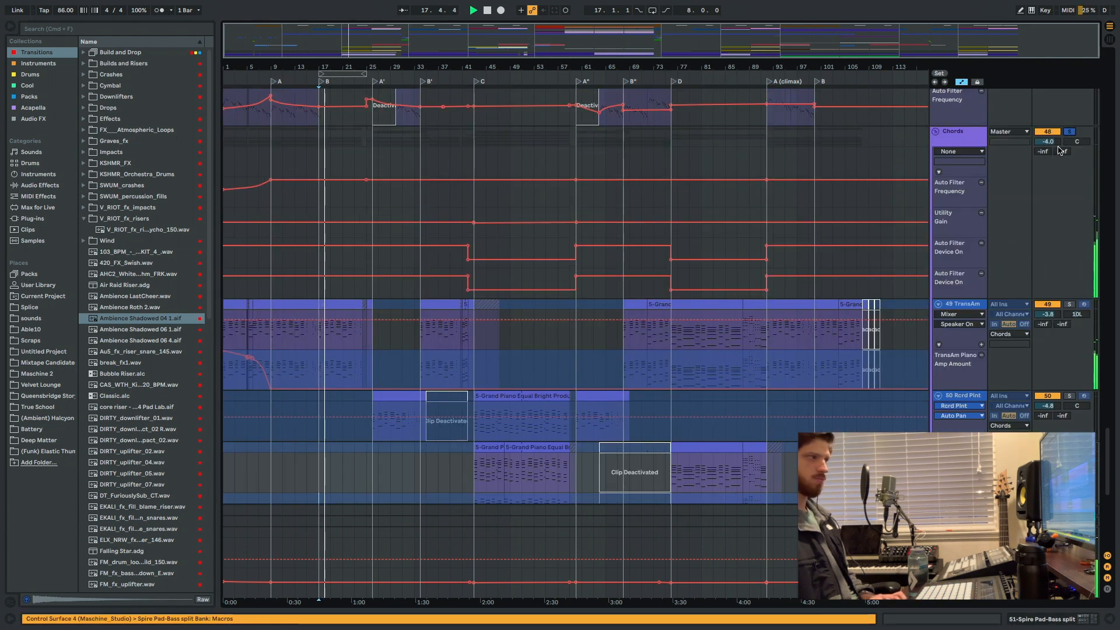
scroll(331, 332, "down", 4)
scroll(340, 320, "up", 1)
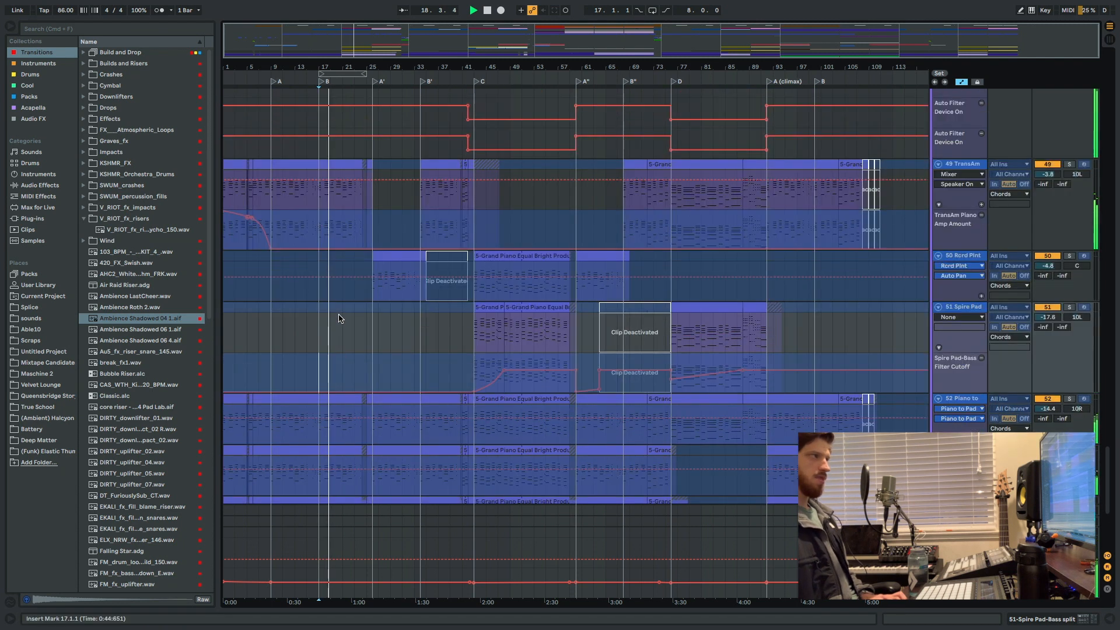
Highlight bars 9 to 26 on the Spire Pad track, stop playback, and play the soloed chords from section A'.
left_click_drag(271, 326, 373, 330)
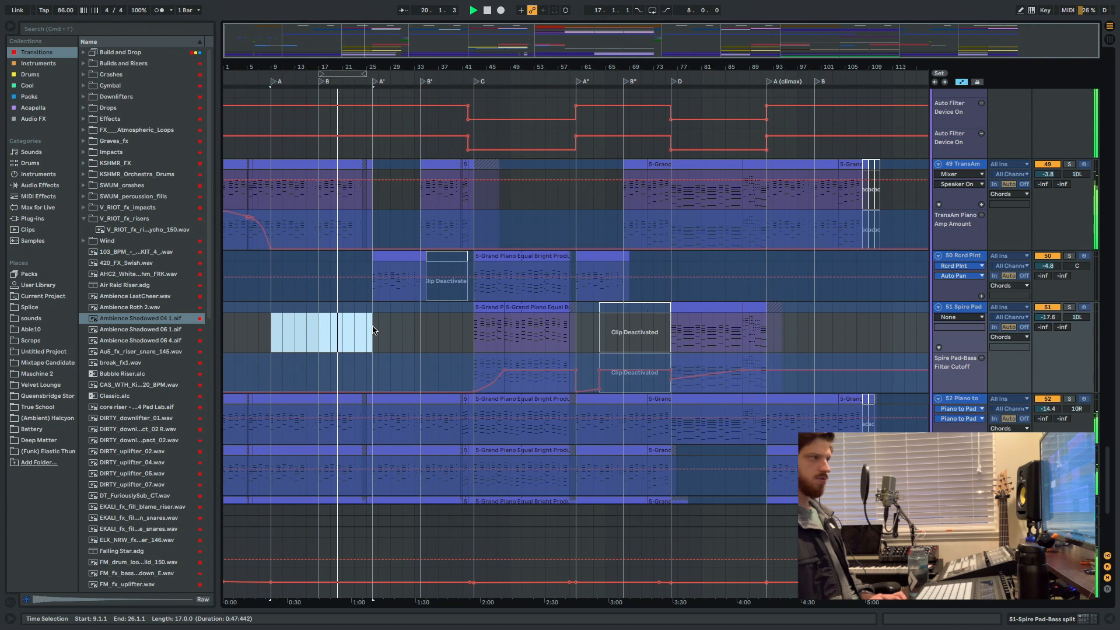
left_click(372, 330)
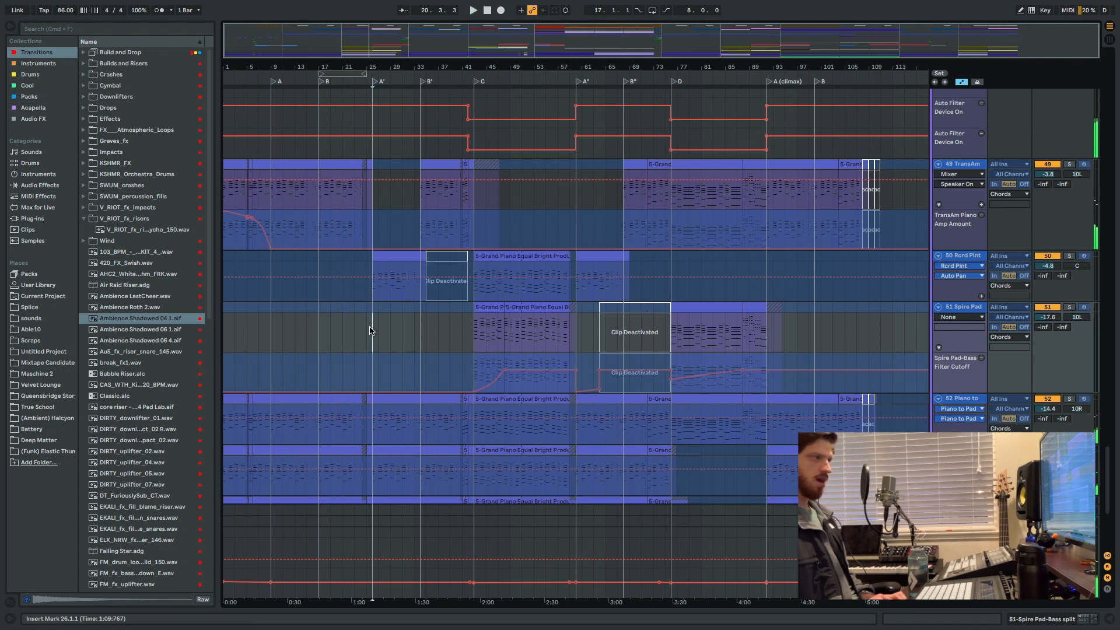
key("space")
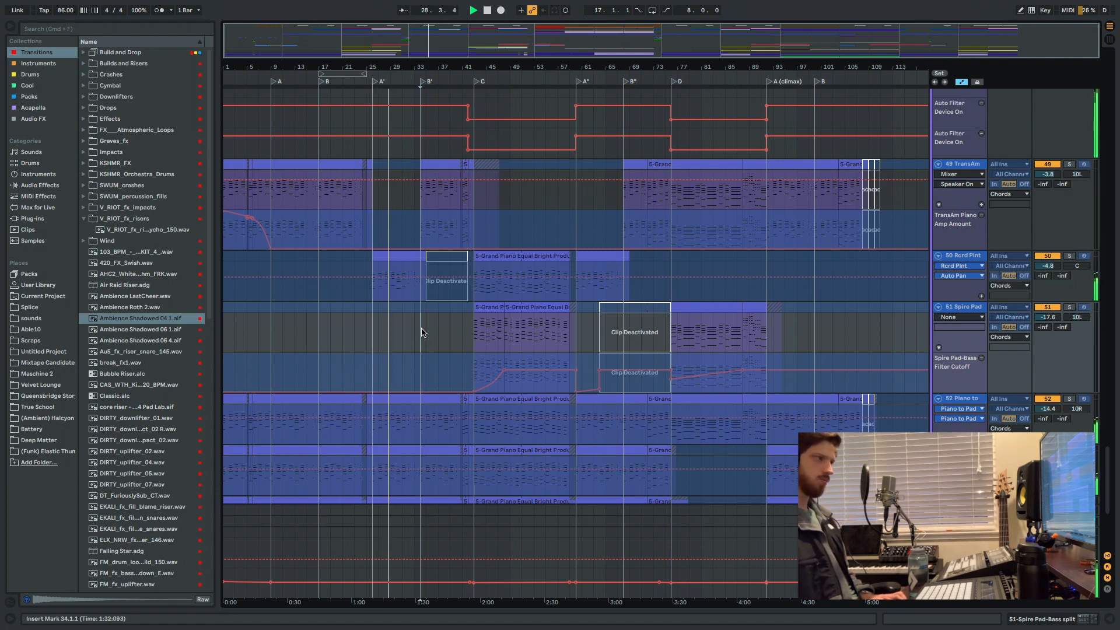
Audition the soloed chords from the starts of sections B', A'' and B'' in turn.
key("space")
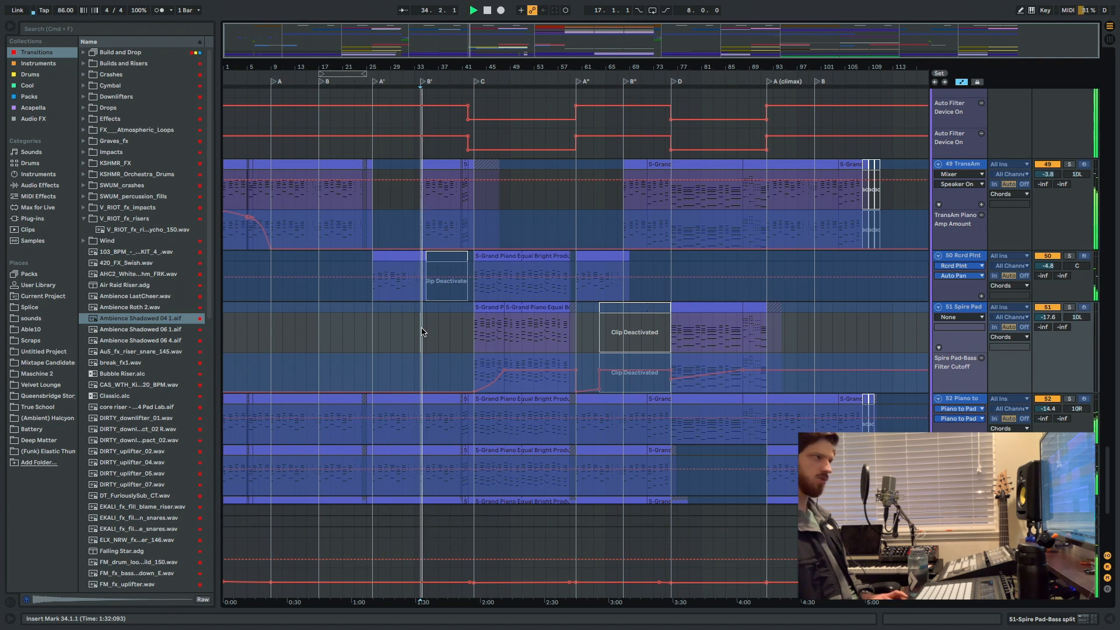
scroll(490, 302, "down", 5)
scroll(493, 302, "up", 6)
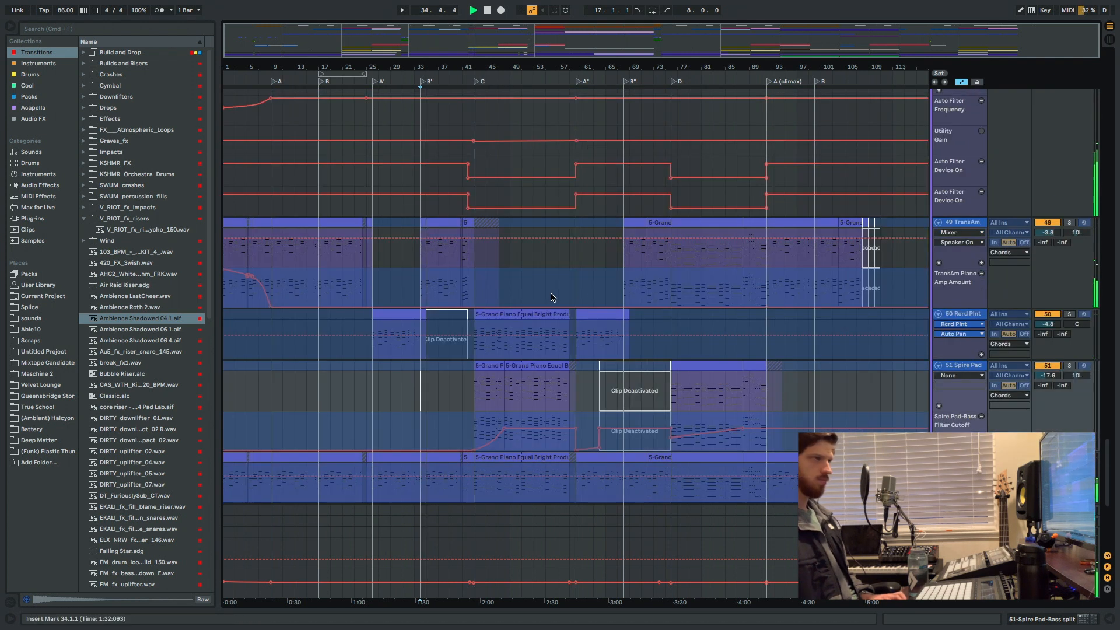
scroll(574, 298, "down", 1)
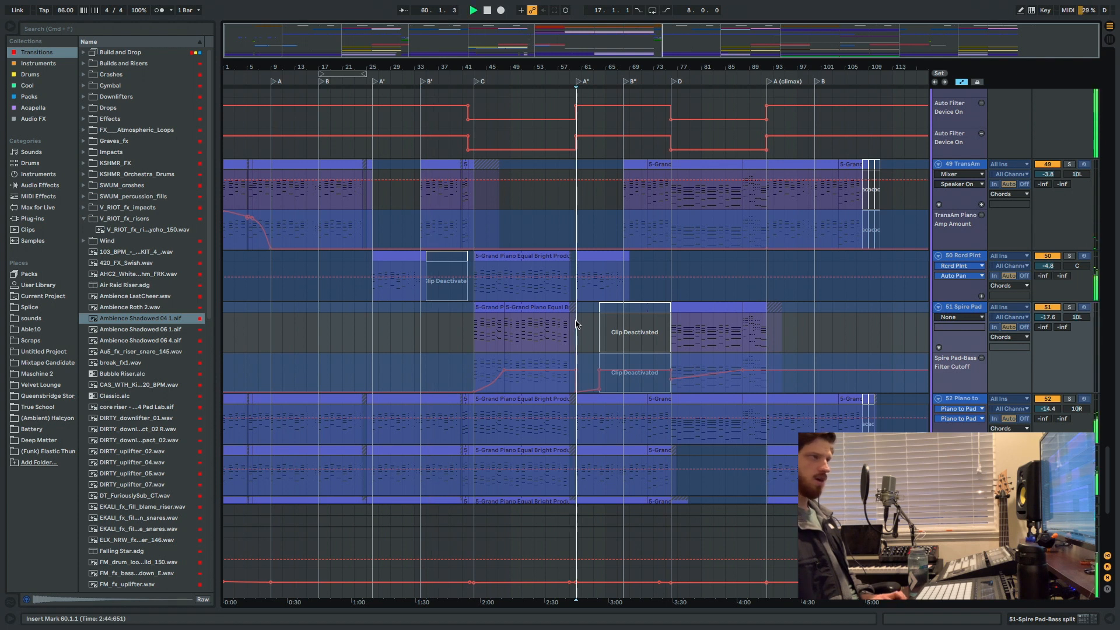
left_click(621, 232)
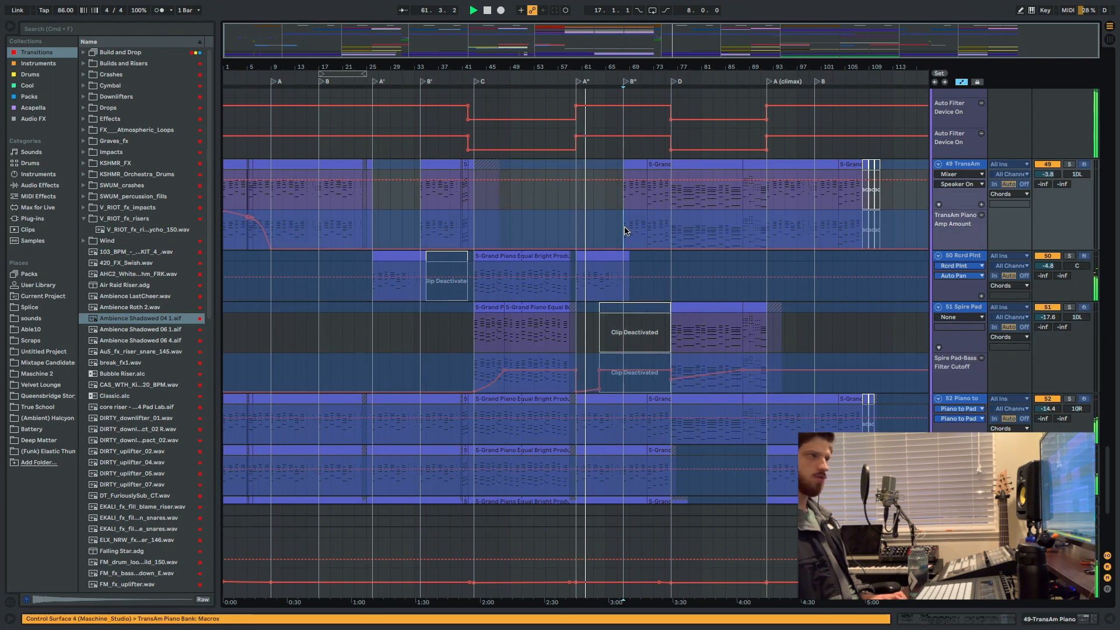
Stop playback and select the 50 Rcrd Plnt track's clip in section A'', from bar 60 to 68.
scroll(607, 231, "down", 2)
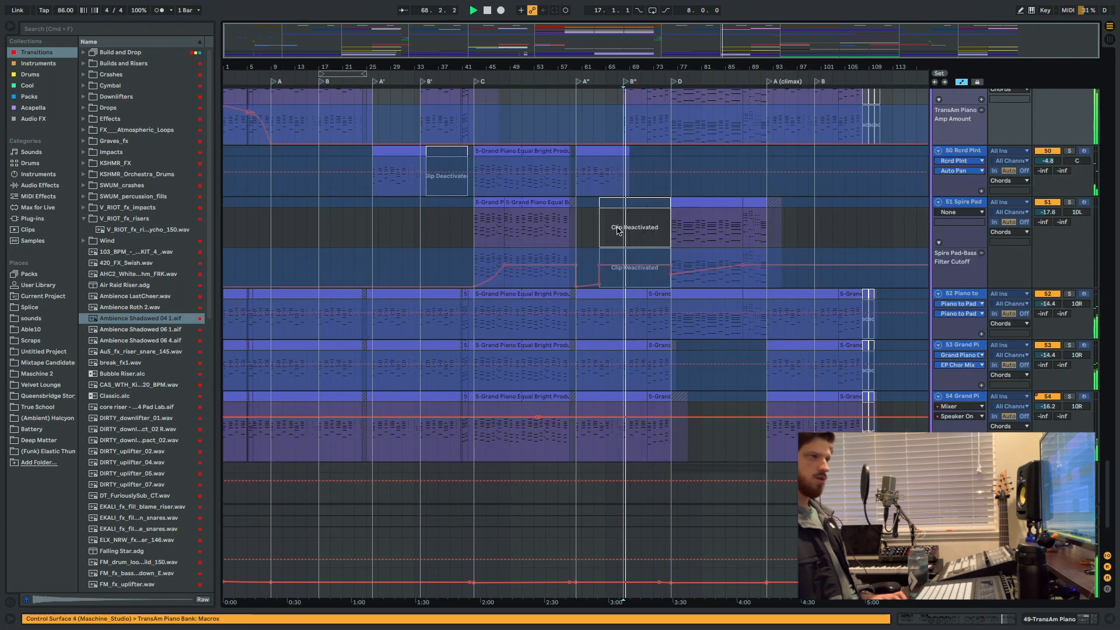
scroll(586, 227, "up", 5)
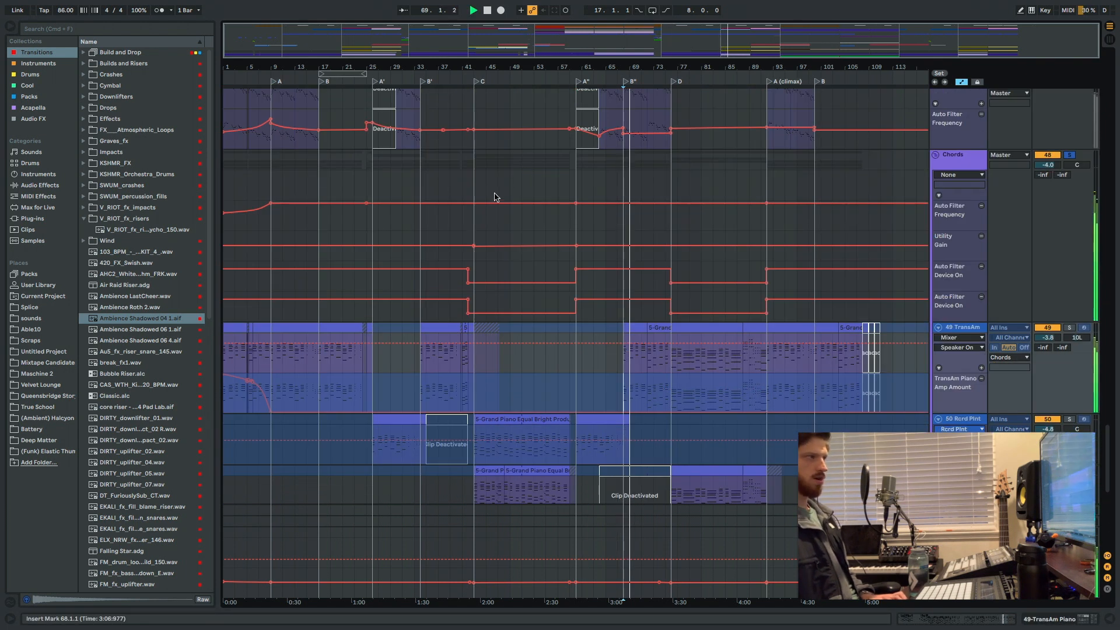
scroll(607, 234, "down", 3)
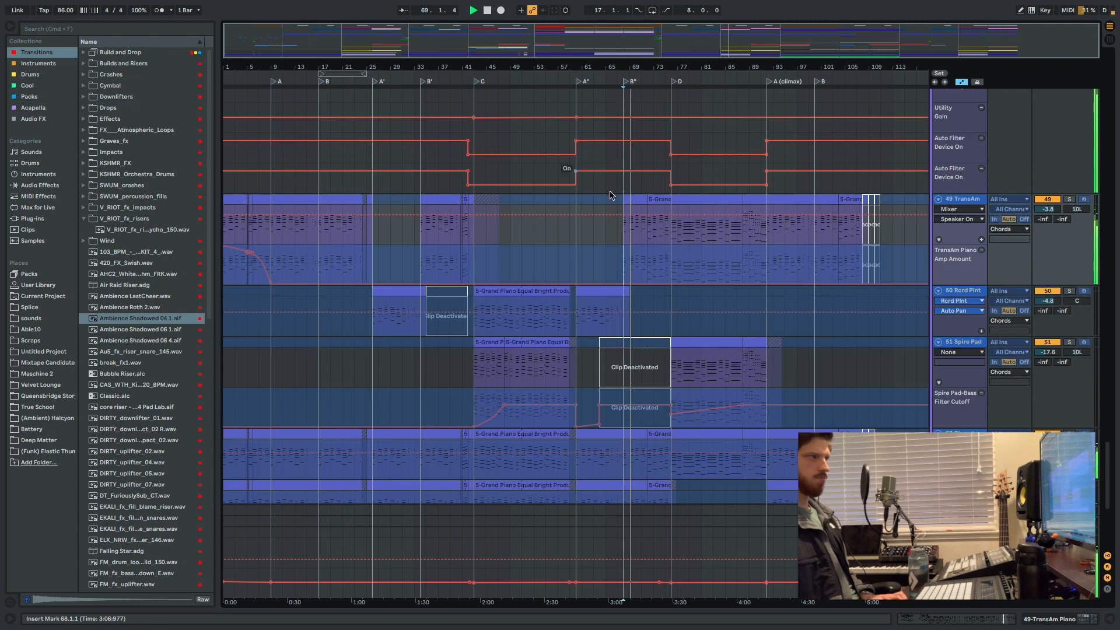
left_click(595, 292)
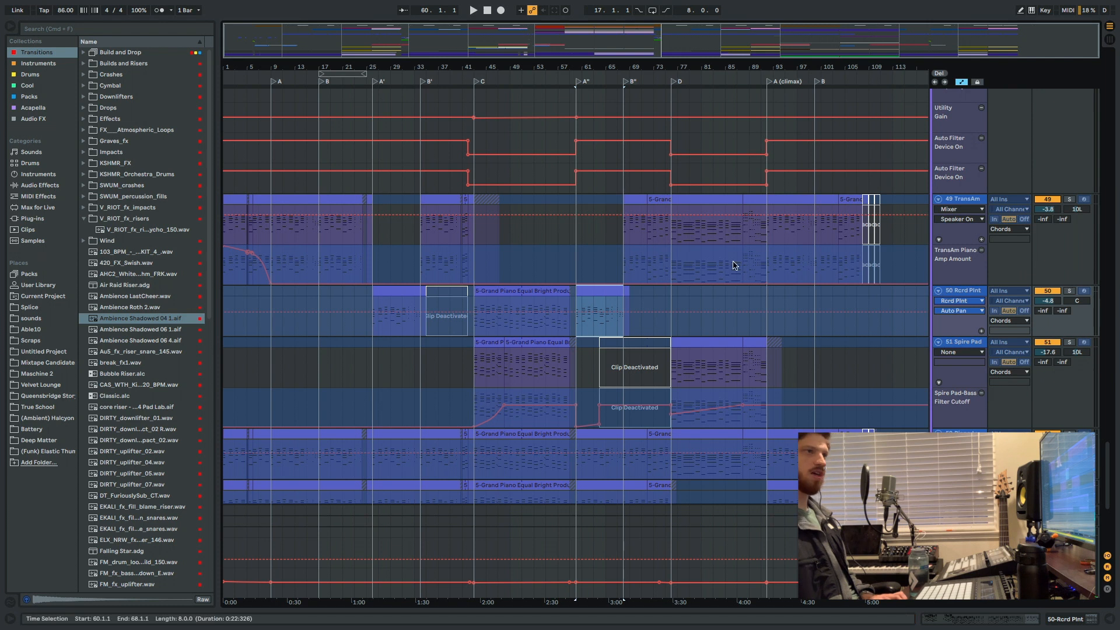
Play the soloed chords from the start of section B'' at bar 68.
scroll(589, 307, "down", 2)
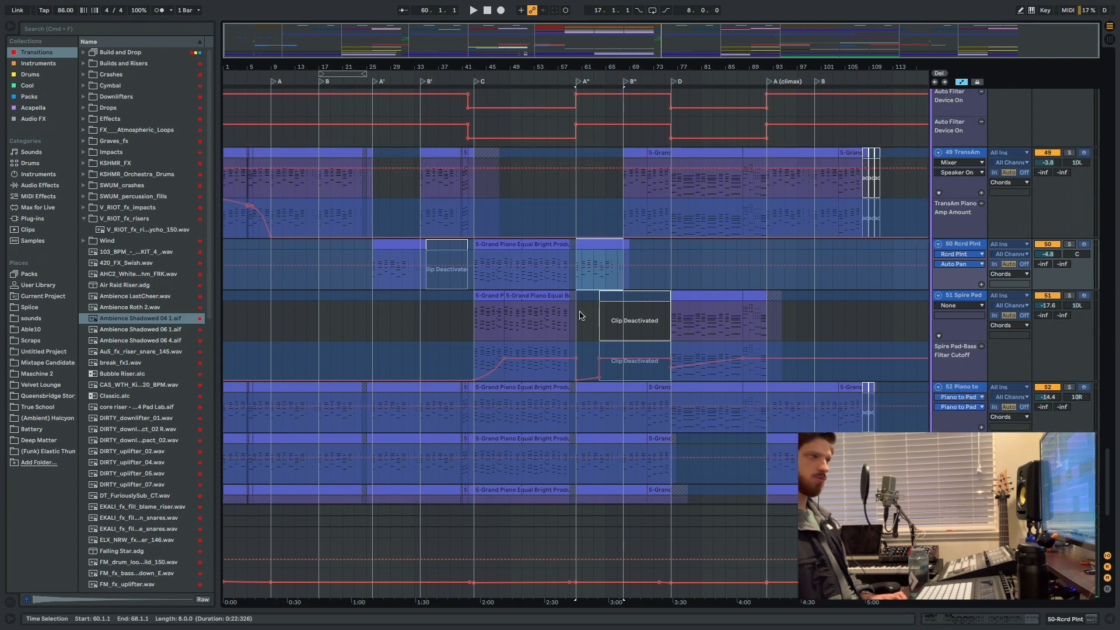
left_click(581, 316)
scroll(394, 310, "up", 10)
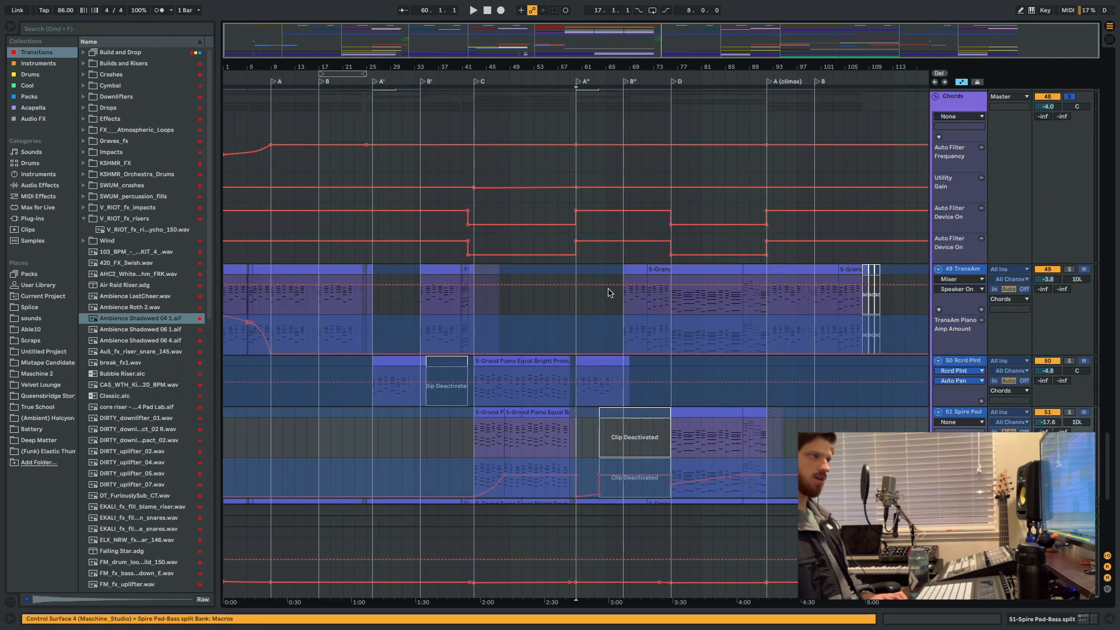
left_click(654, 259)
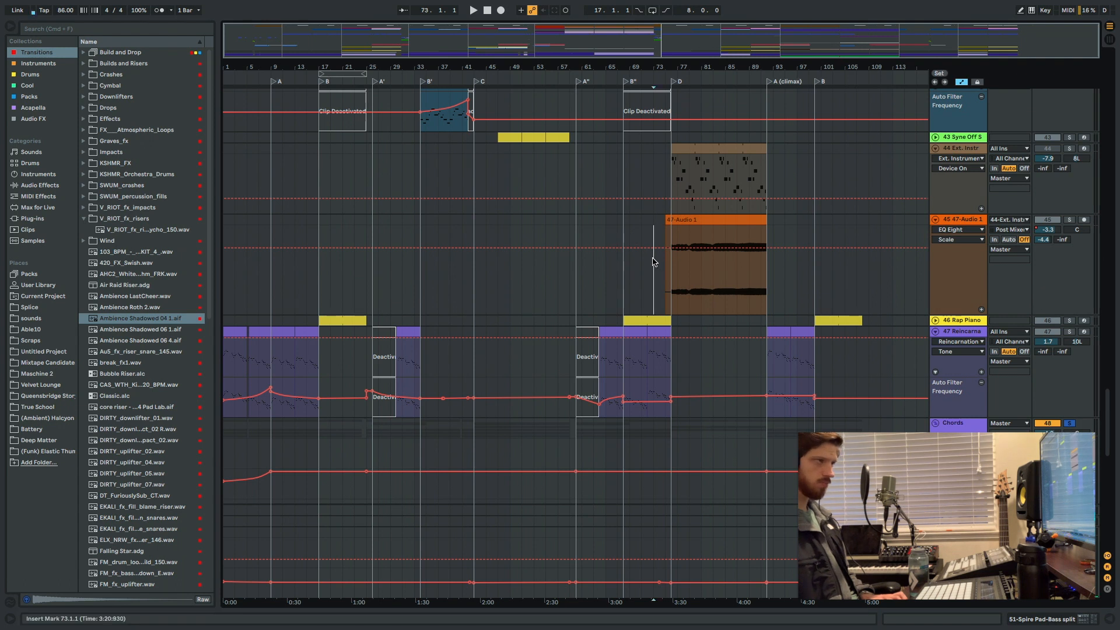
scroll(656, 257, "up", 10)
left_click(624, 289)
key("space")
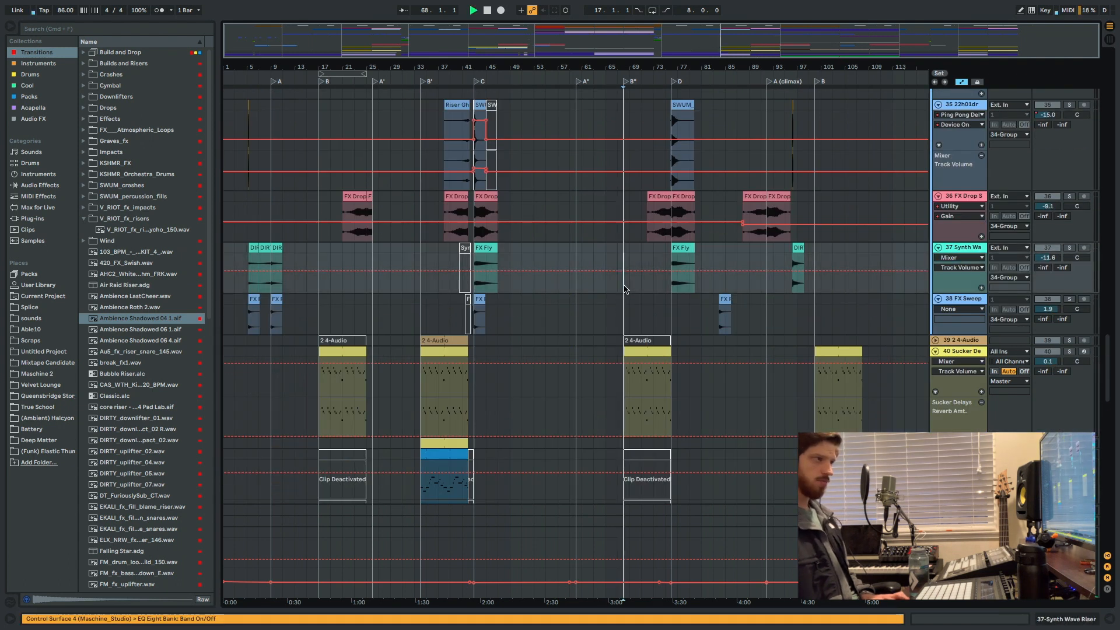
Unsolo the Chords group and stop playback.
scroll(635, 290, "down", 15)
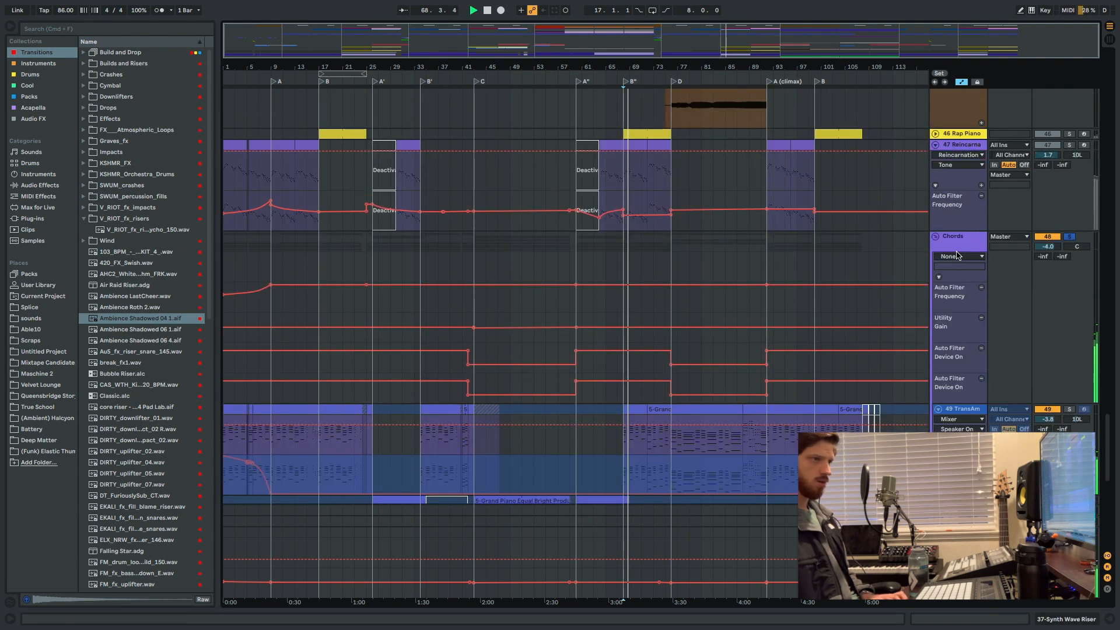
scroll(607, 280, "down", 5)
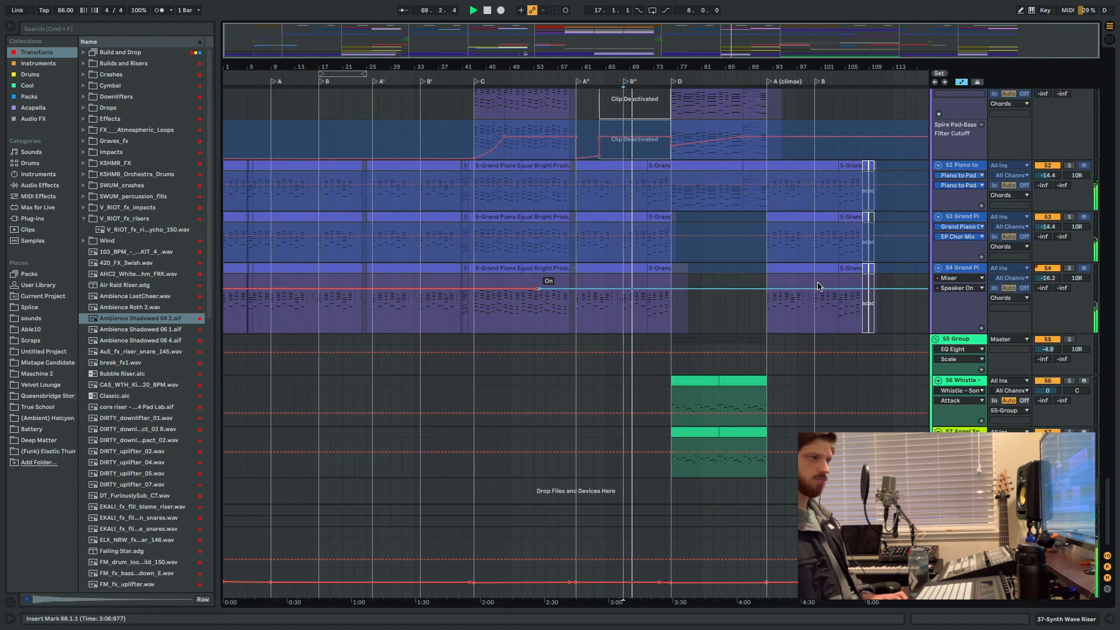
scroll(443, 254, "up", 5)
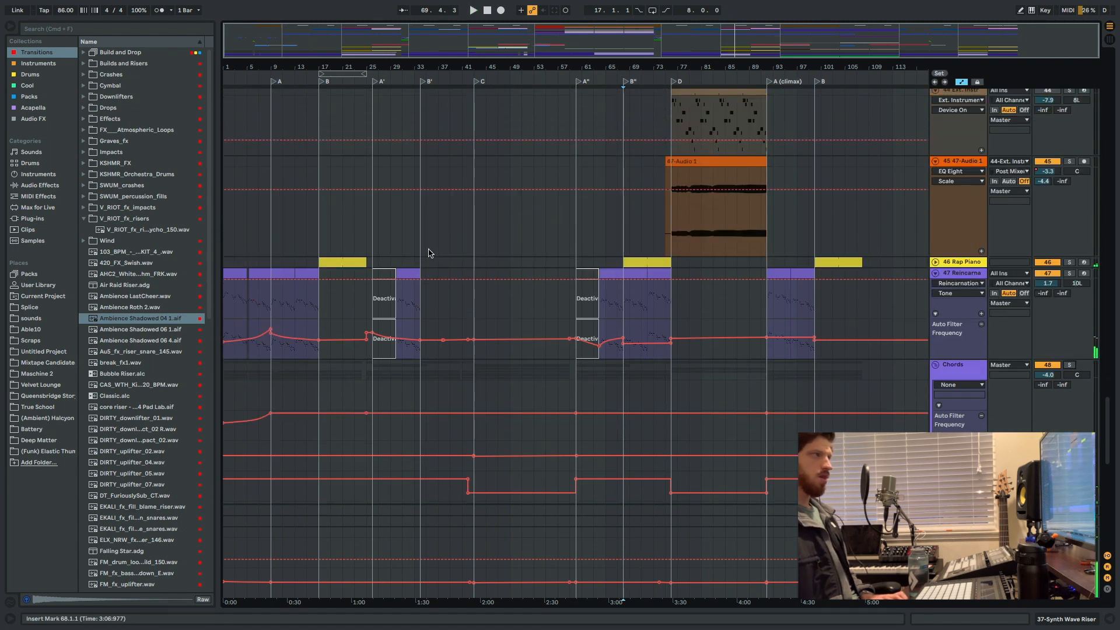
scroll(374, 288, "down", 8)
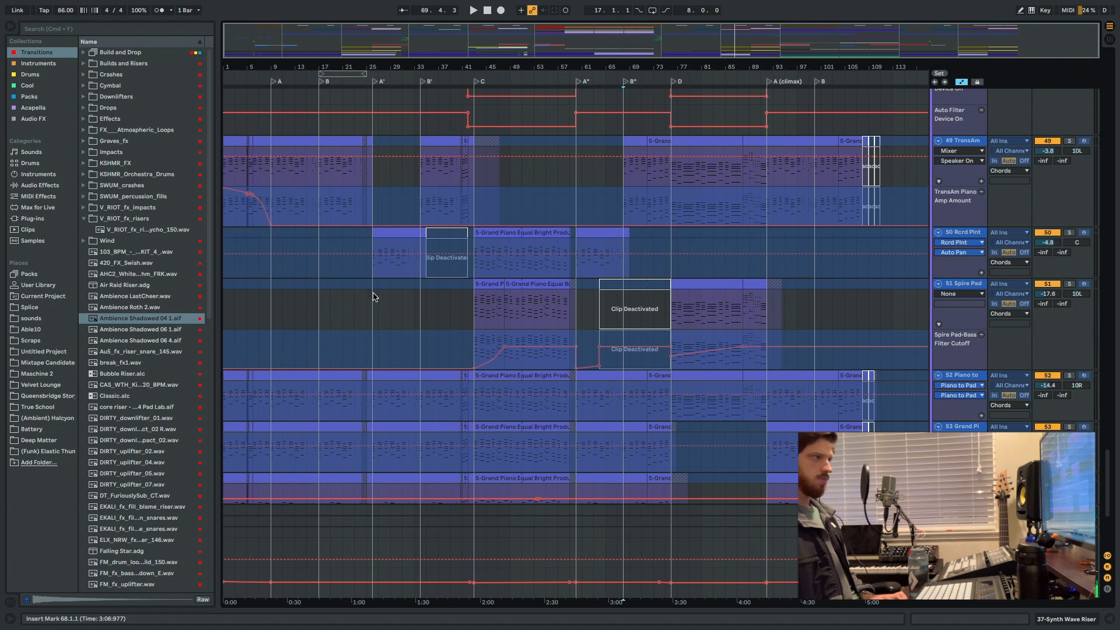
scroll(373, 296, "up", 8)
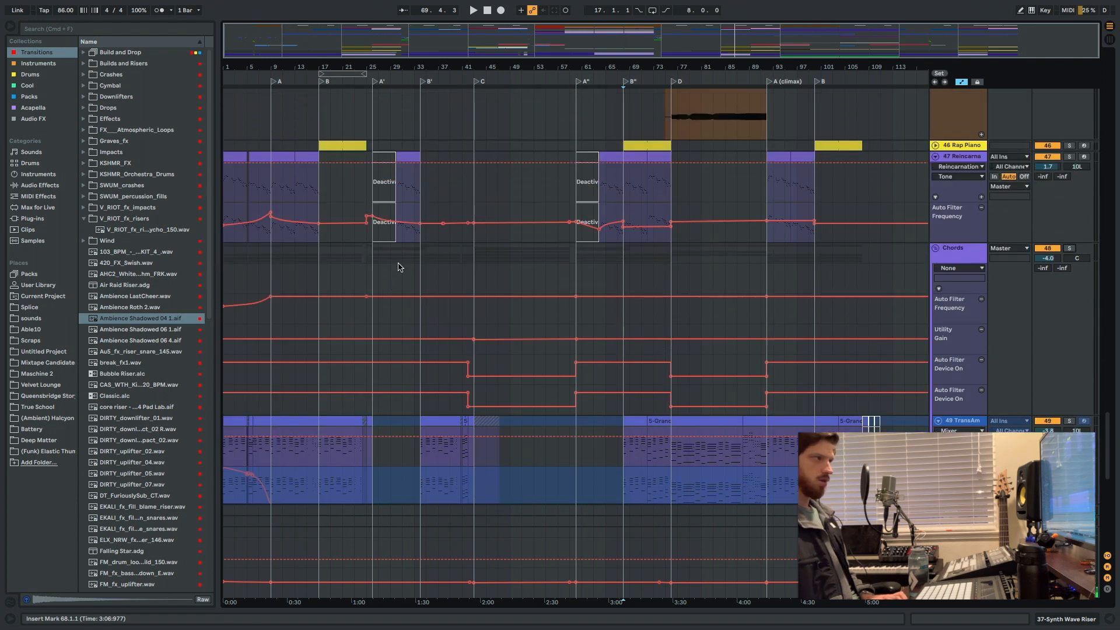
Play the mix from the start of section B' and solo the 42 Lead Heart & Soul track.
scroll(395, 268, "up", 3)
scroll(401, 255, "up", 2)
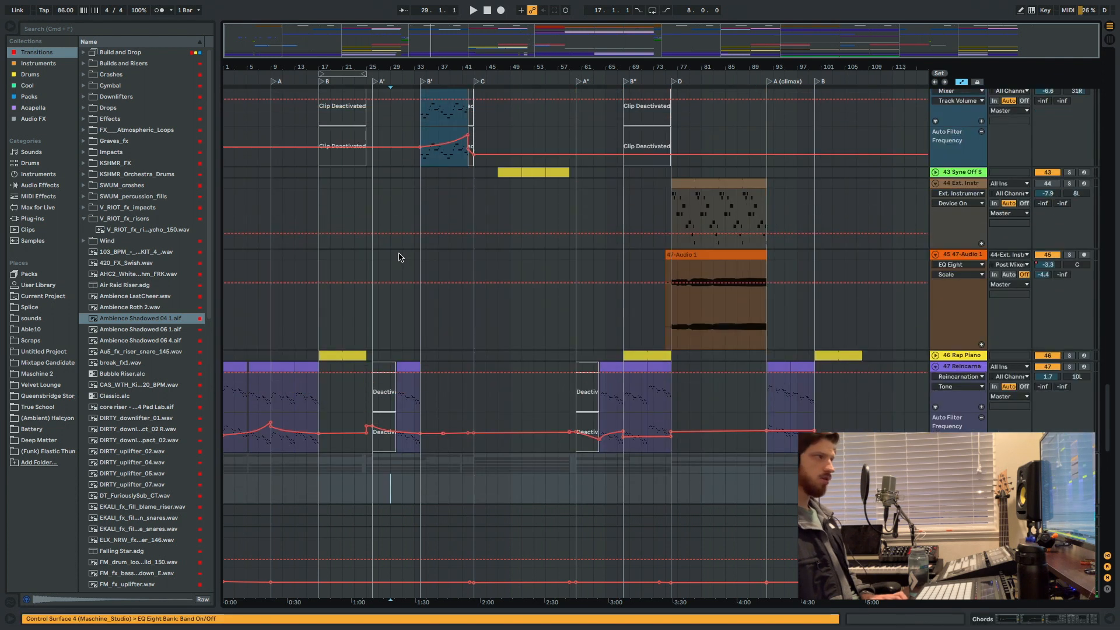
scroll(391, 330, "up", 5)
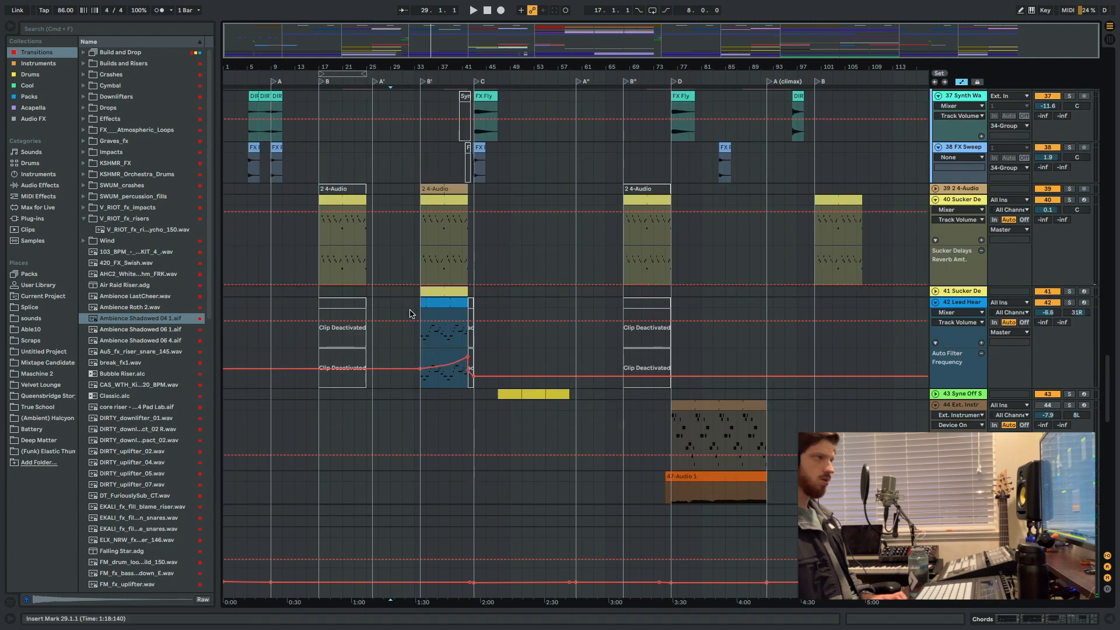
key("space")
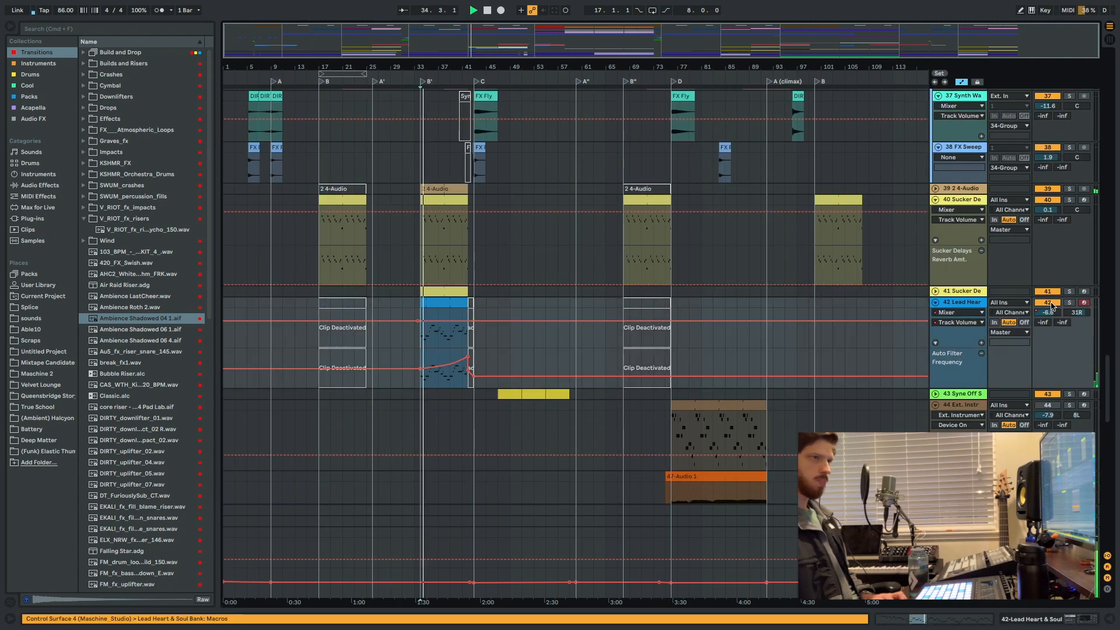
left_click(1069, 302)
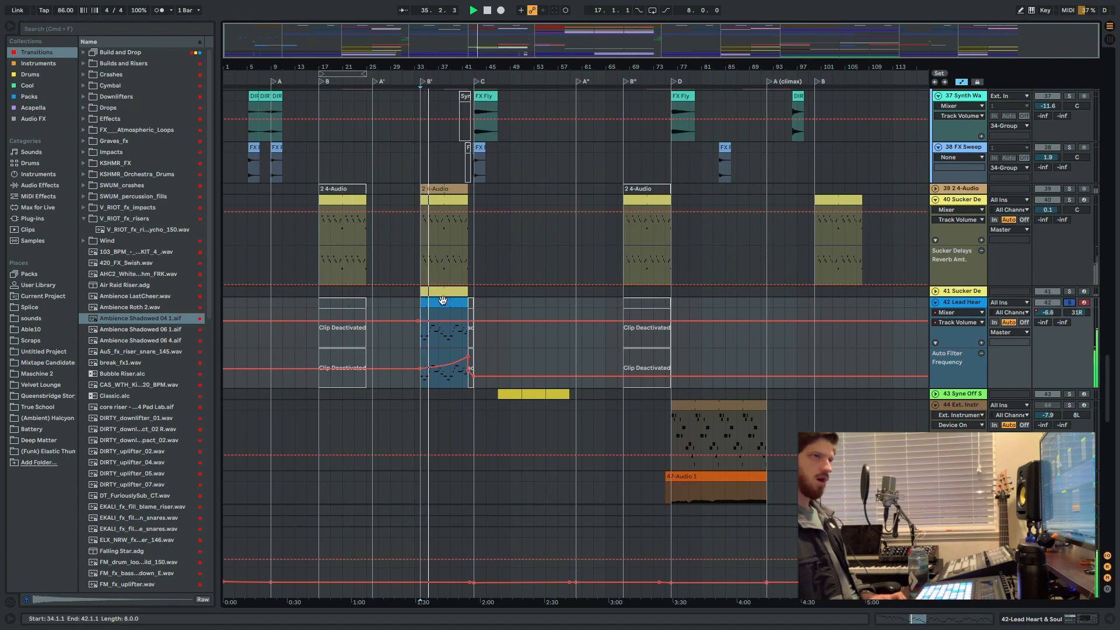
Solo the 39 2 4-Audio track for comparison, release it to hear the full mix, and solo Lead Heart & Soul again.
left_click(1070, 189)
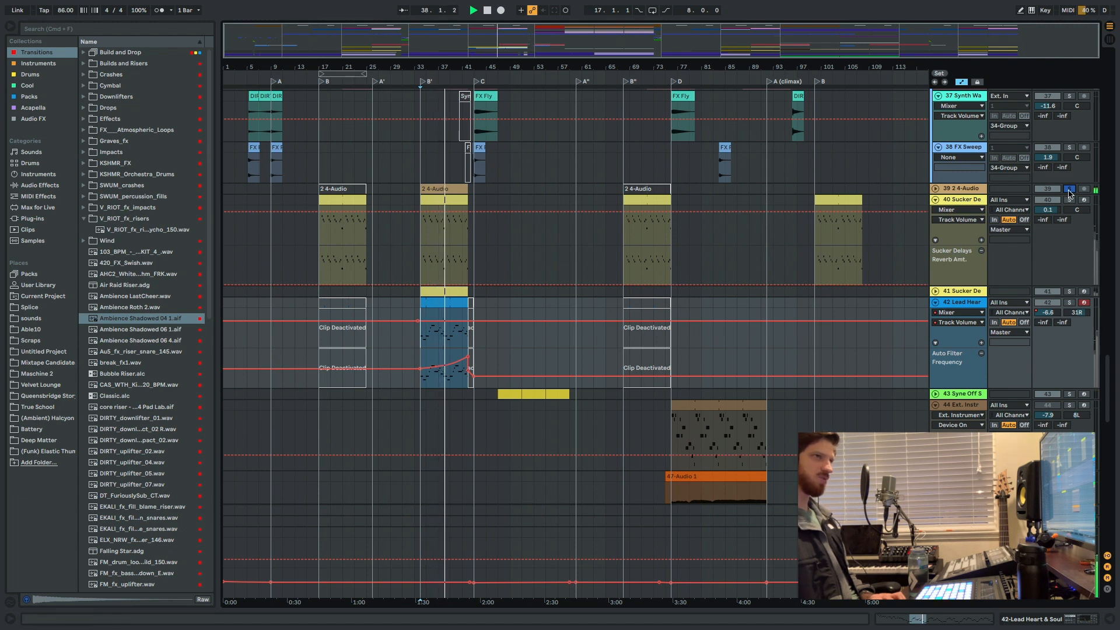
left_click(1069, 189)
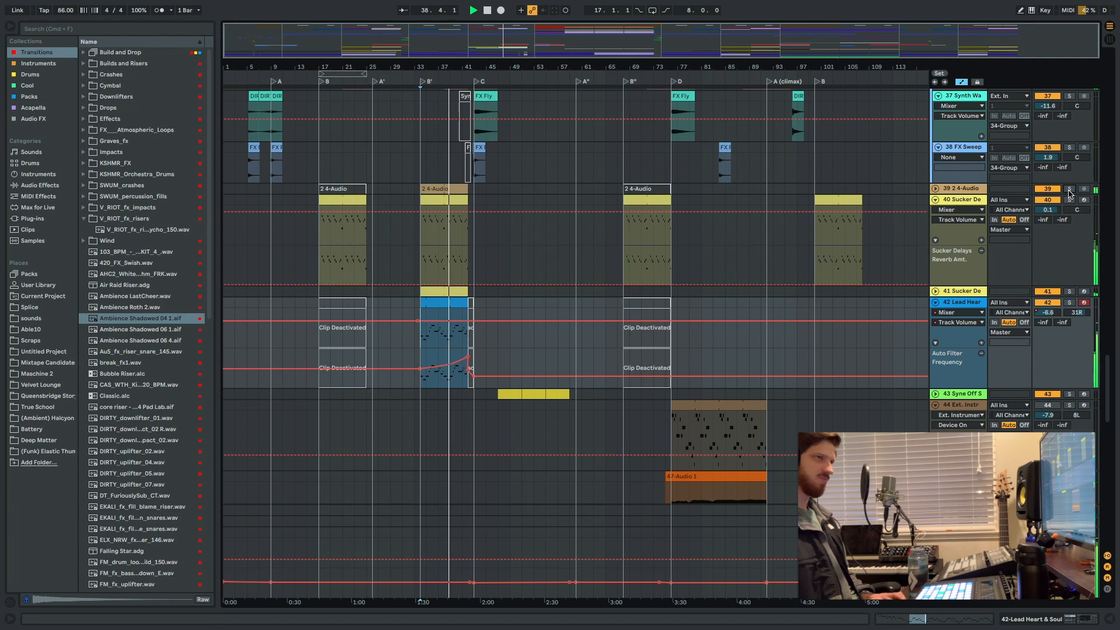
left_click(1070, 303)
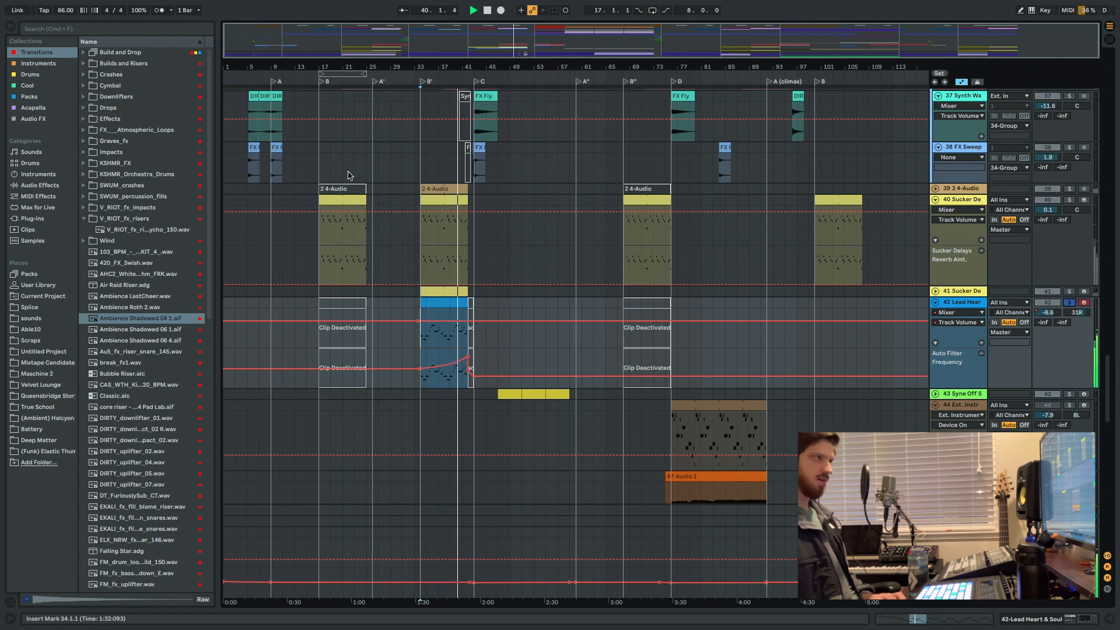
Highlight bars 9 to 33 on the 40 Sucker Delays track, stop playback, and return to bar 34 on Lead Heart & Soul.
left_click_drag(271, 199, 416, 201)
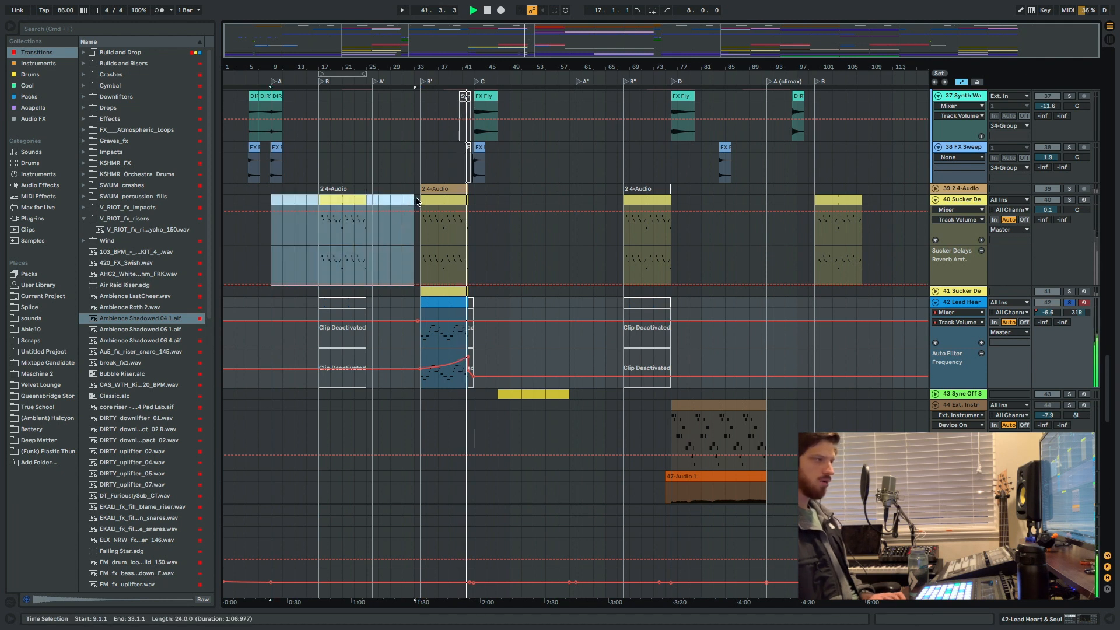
key("space")
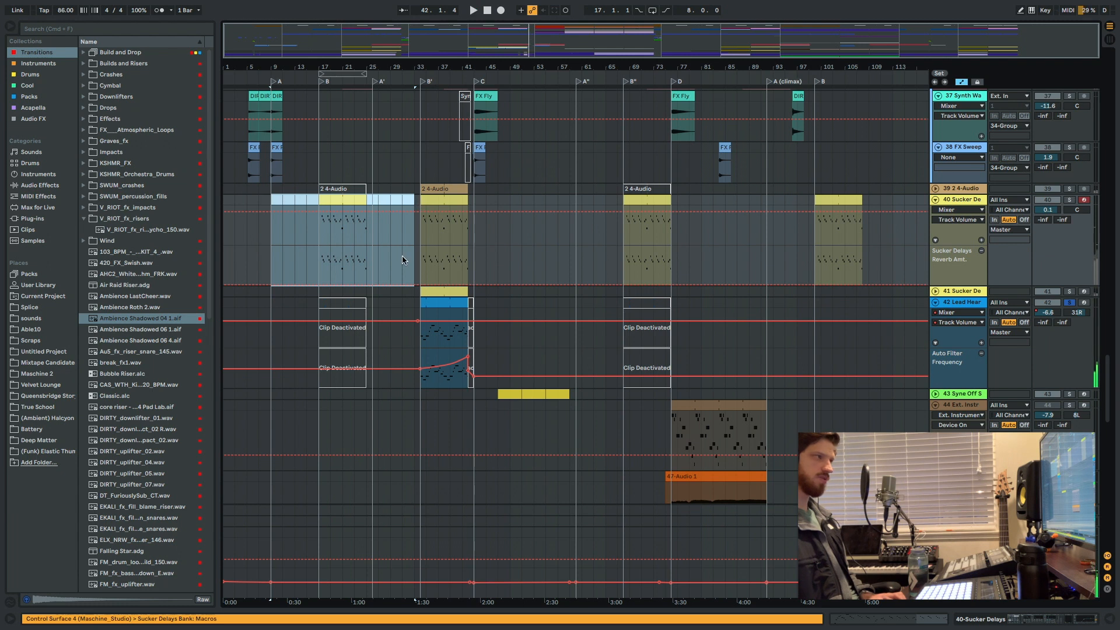
left_click(419, 310)
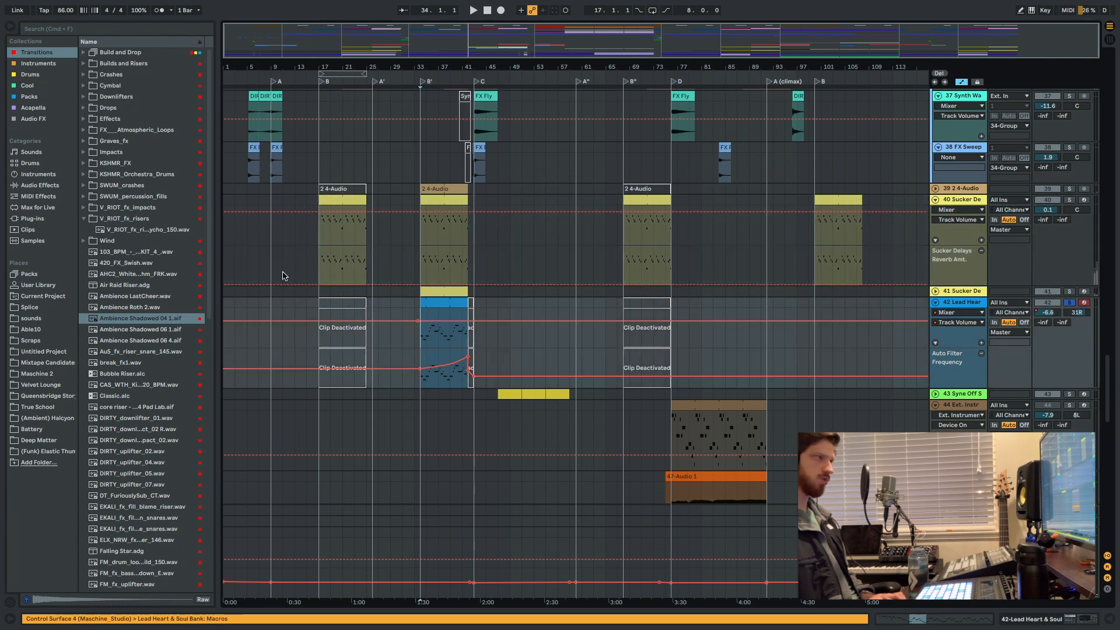
Unsolo the Lead Heart & Soul track and play the full mix from bar 33, leading into section B'.
scroll(382, 434, "down", 1)
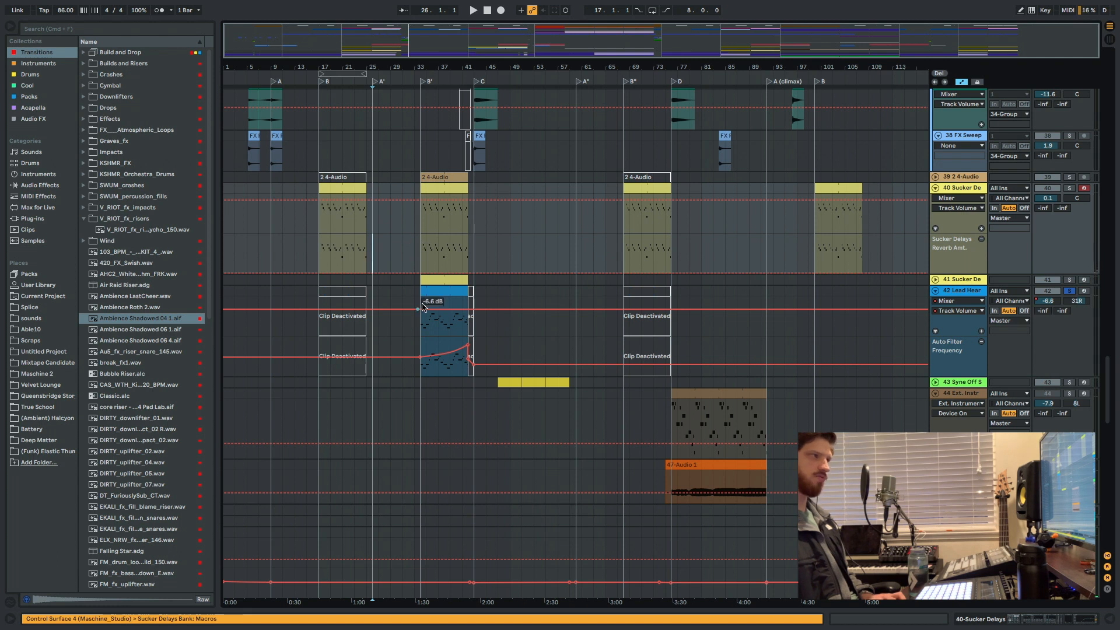
left_click(417, 349)
key("space")
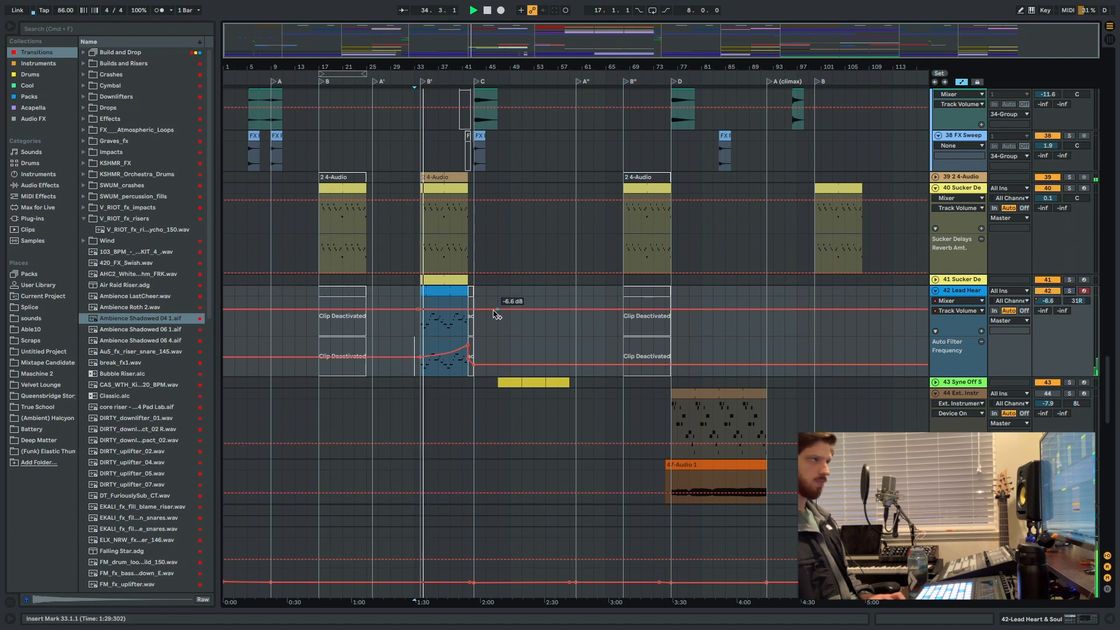
scroll(493, 313, "down", 10)
scroll(496, 309, "up", 4)
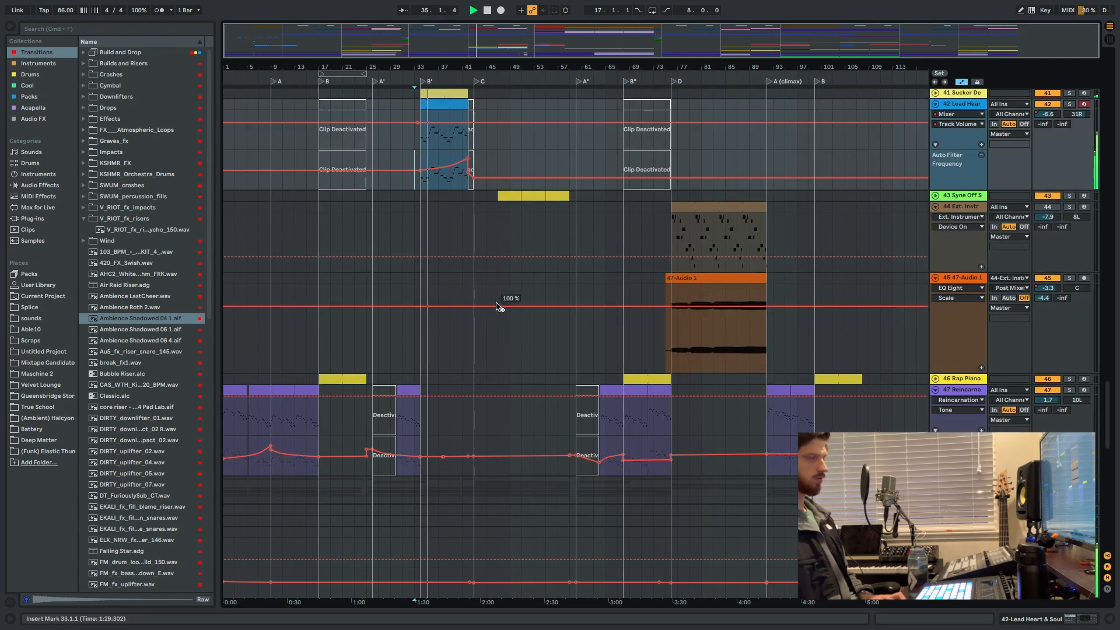
scroll(496, 306, "up", 6)
Stop playback and set the start position to bar 73 on the 44 Ext. Instrument track, just before section D.
key("space")
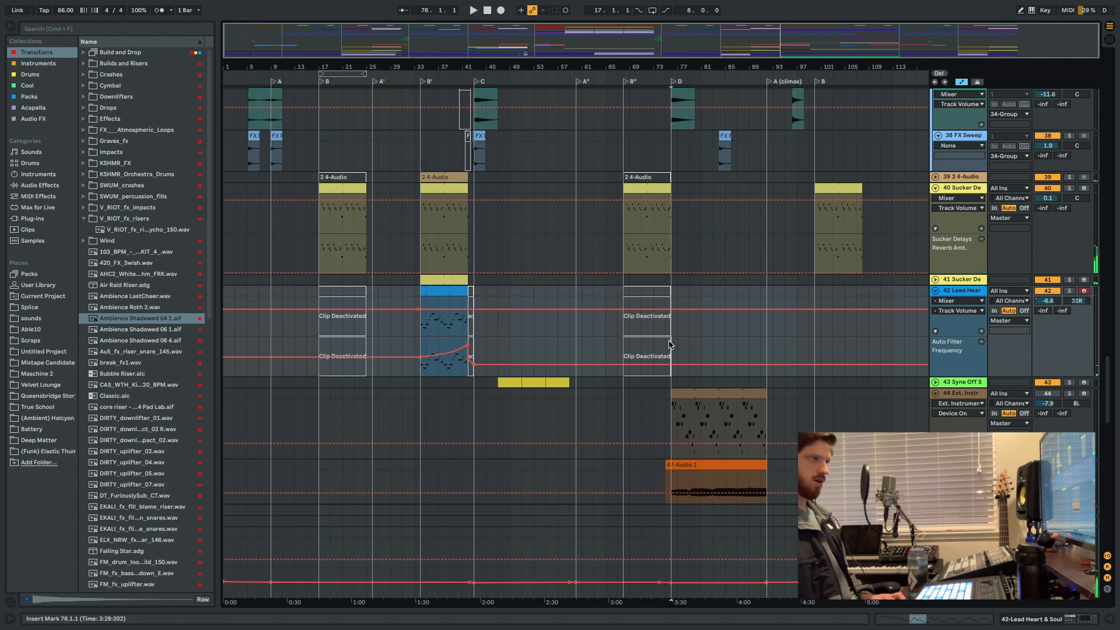
left_click(660, 411)
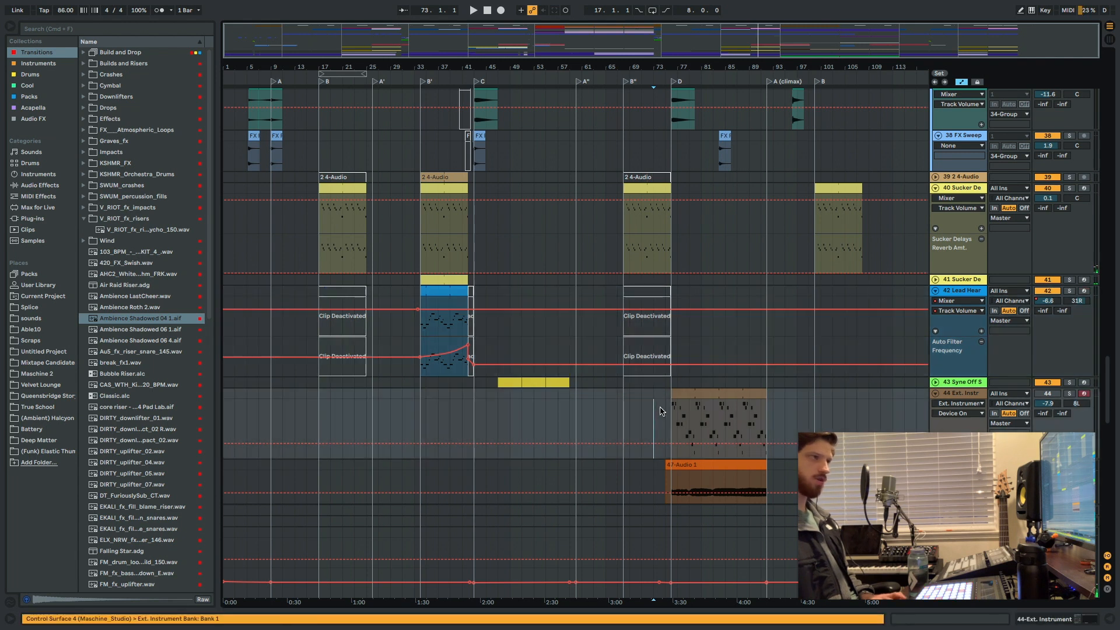
key("space")
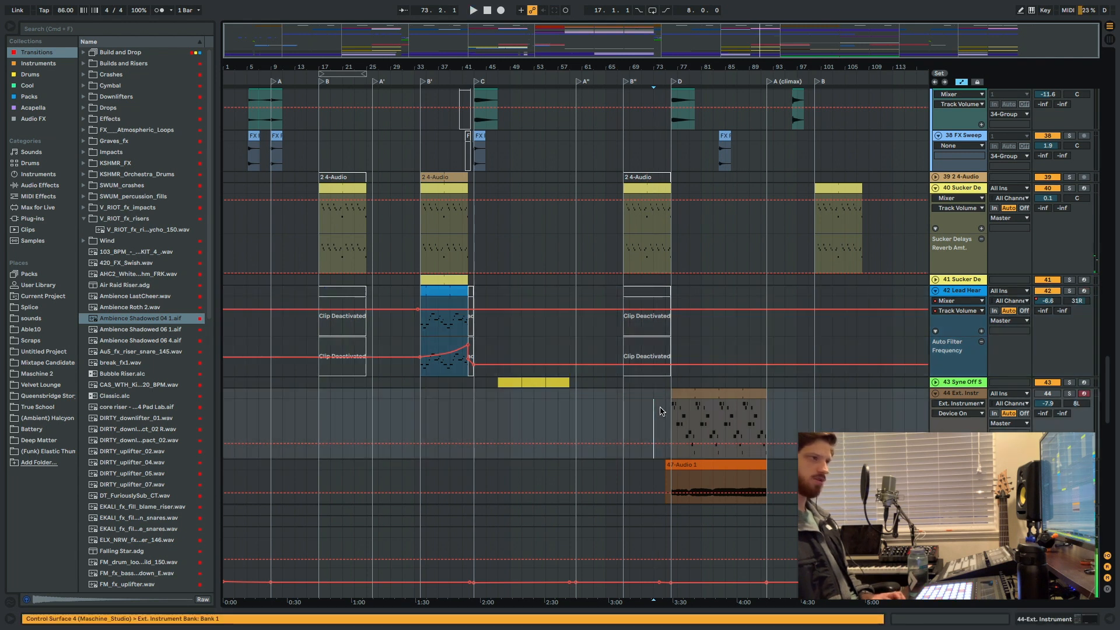
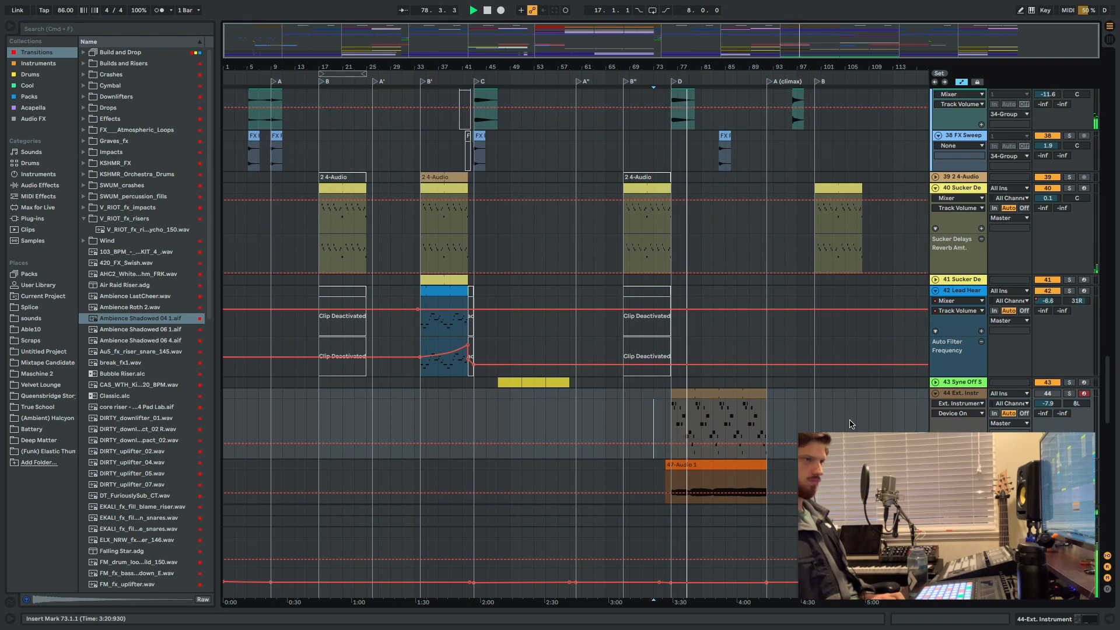
Listen to section D in the full mix while reviewing the effects and melodic tracks, and stop playback around bar 82.
scroll(851, 424, "up", 8)
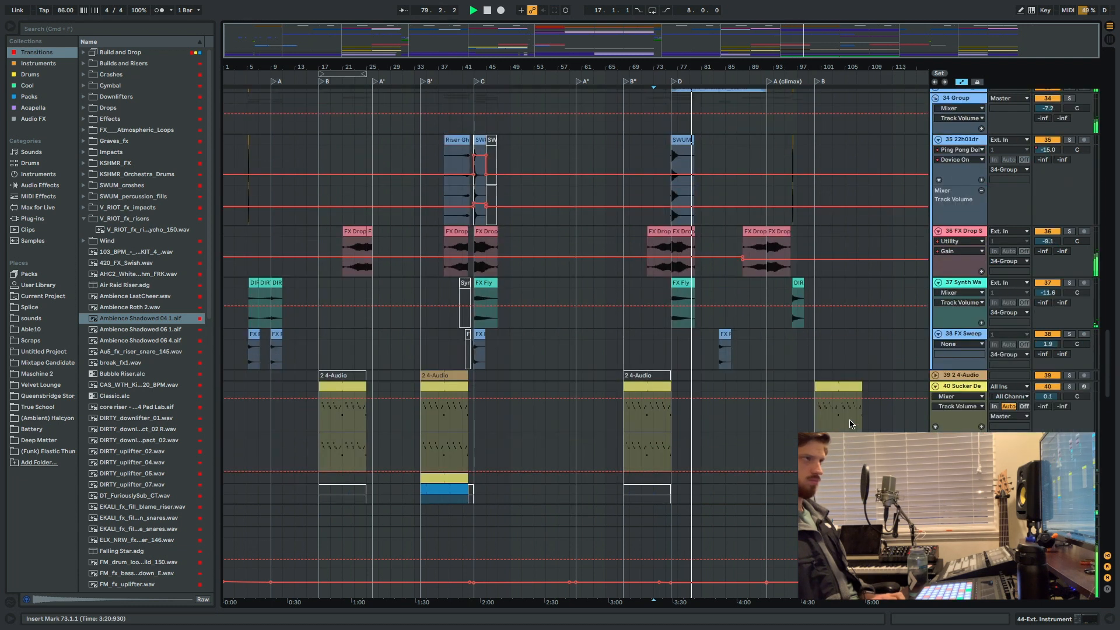
scroll(851, 424, "up", 6)
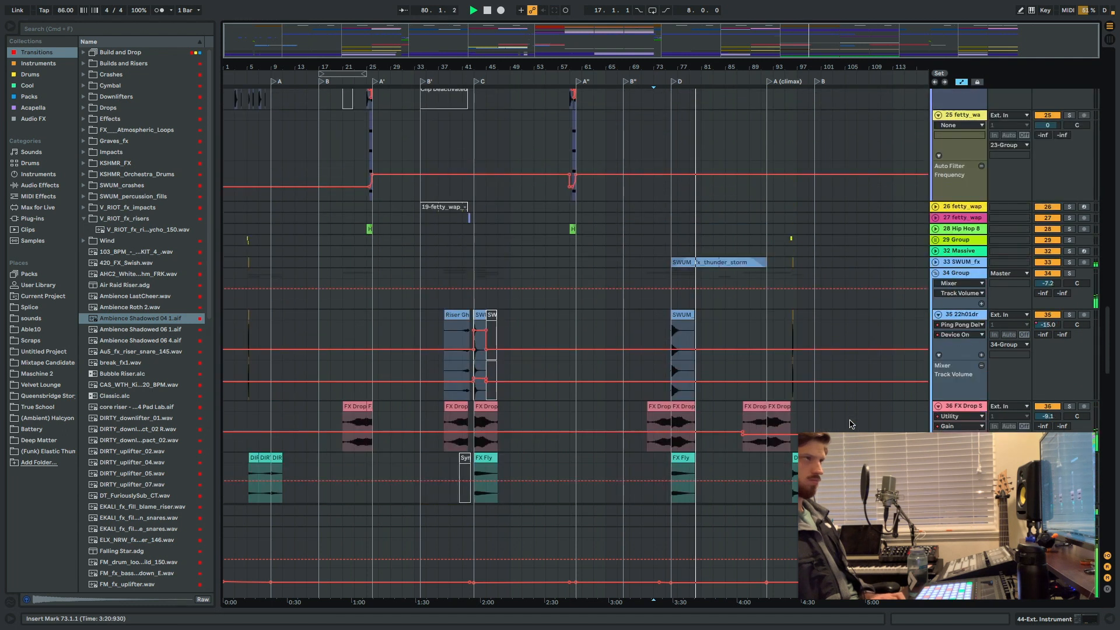
scroll(851, 424, "down", 20)
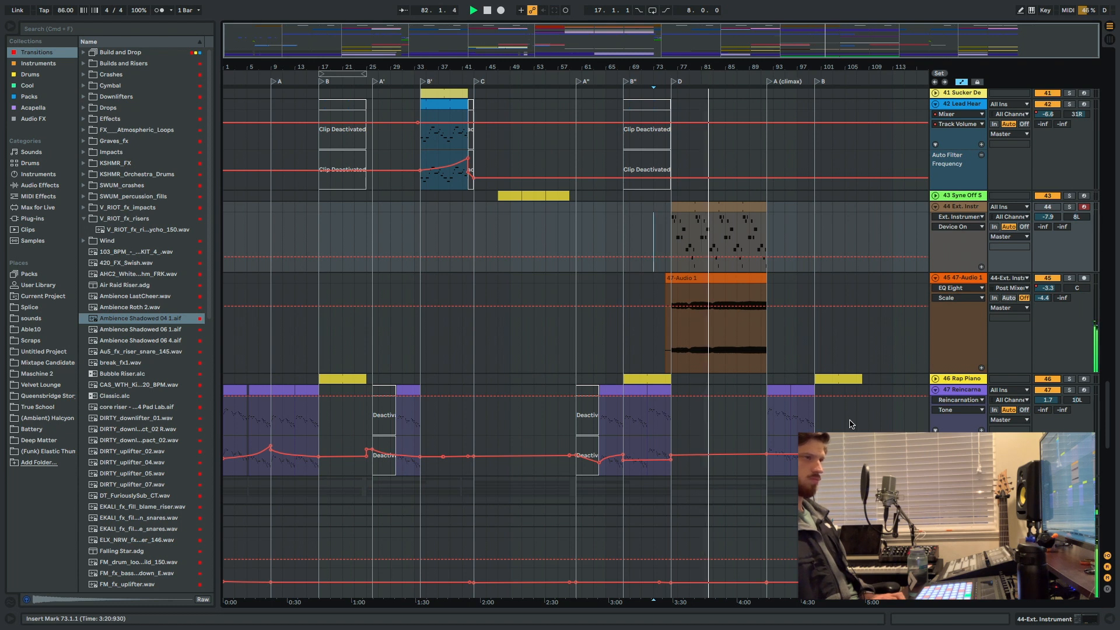
key("space")
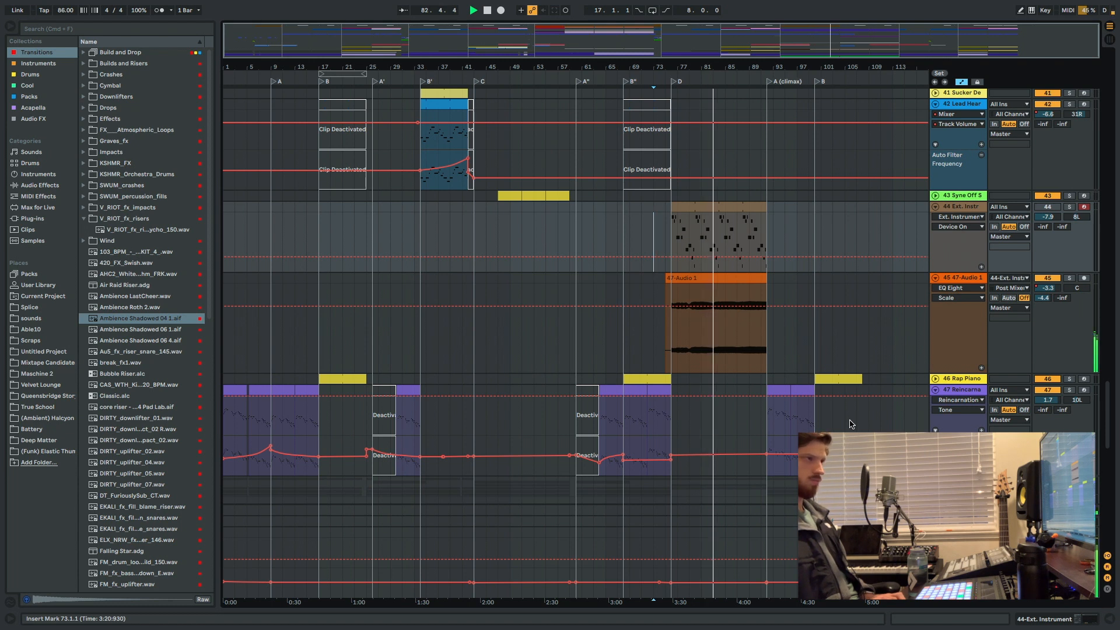
Examine the section D content across the chord, lead, effects, vocal, bass and percussion tracks up to the drum tracks.
scroll(699, 373, "down", 5)
scroll(678, 328, "down", 5)
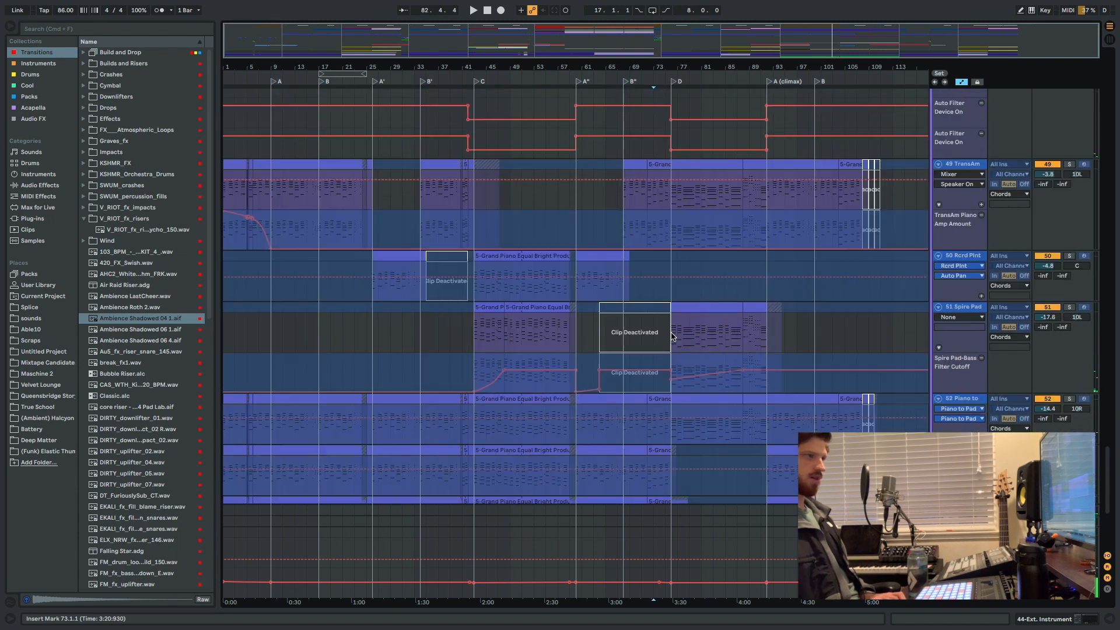
scroll(687, 333, "down", 5)
scroll(685, 331, "up", 12)
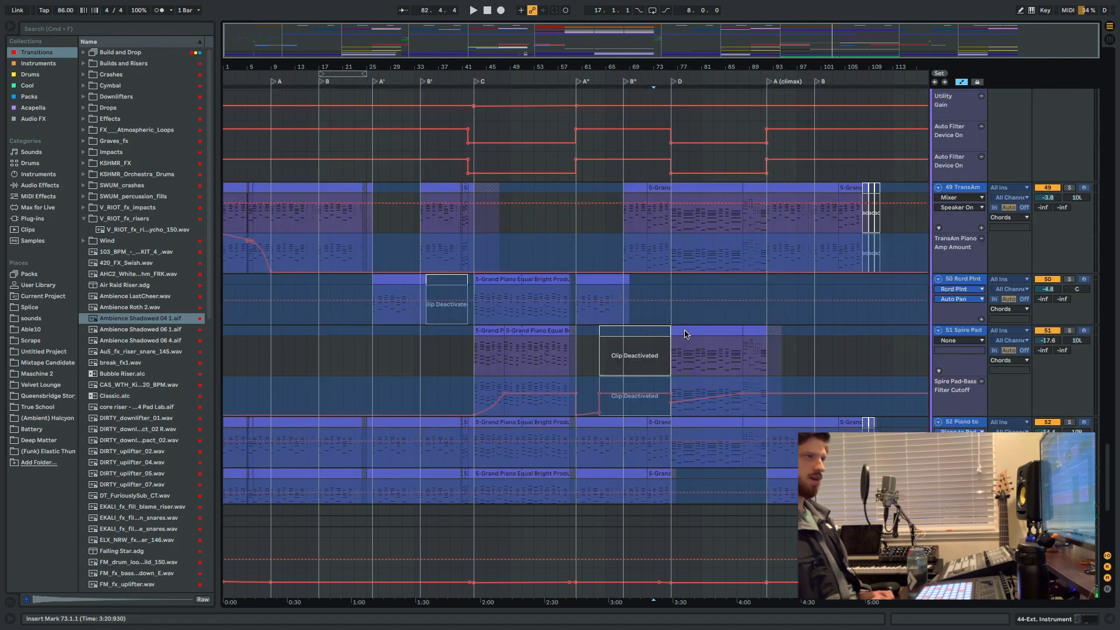
scroll(684, 330, "up", 10)
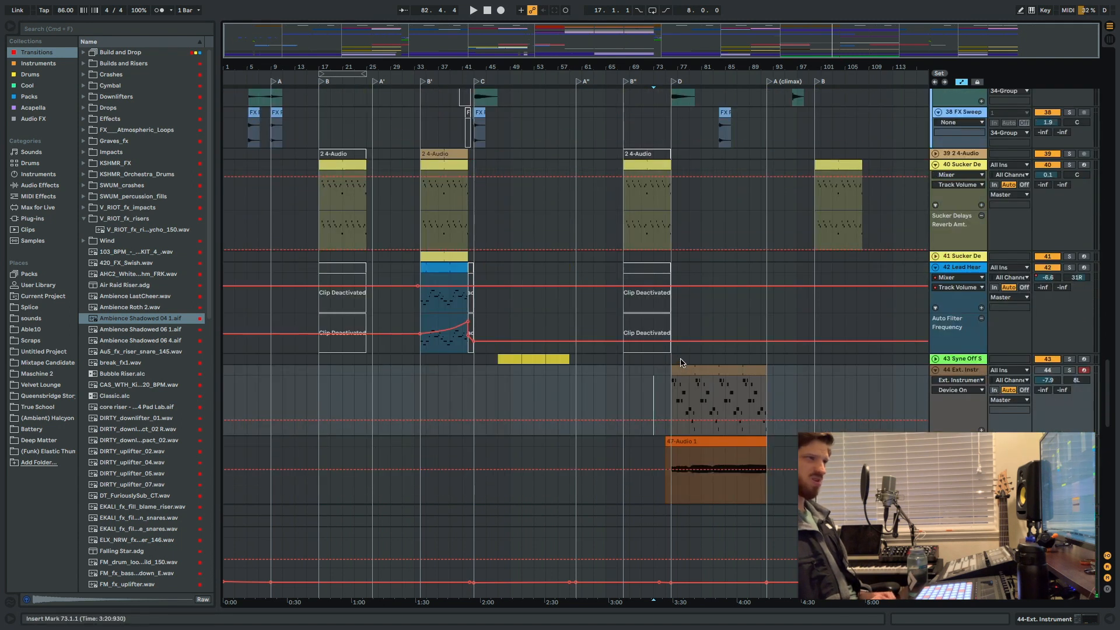
scroll(683, 361, "up", 5)
scroll(682, 359, "down", 9)
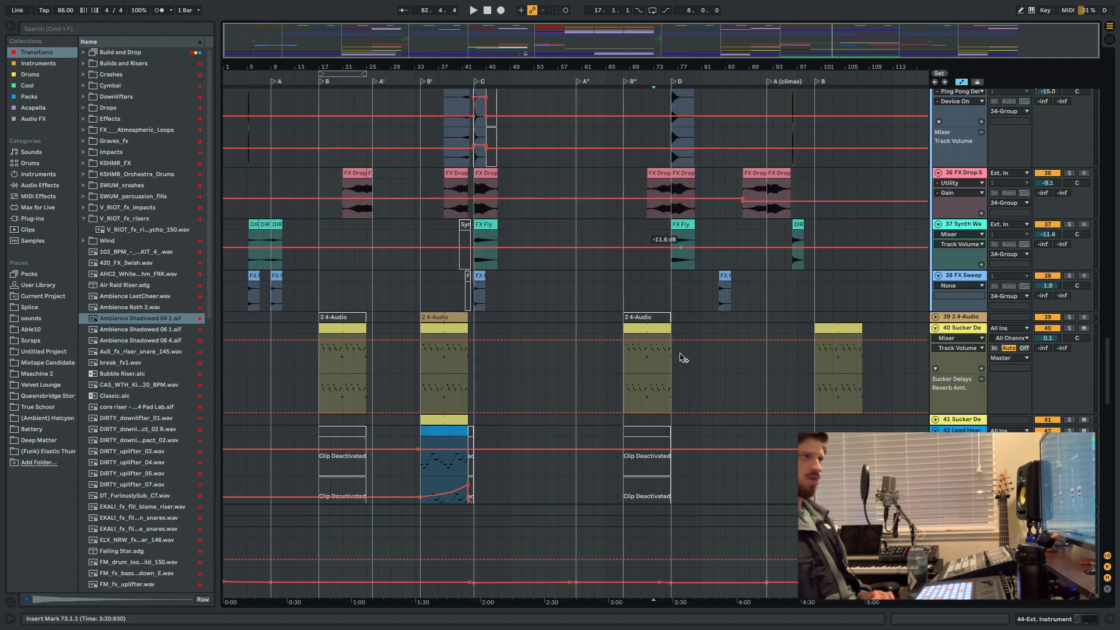
scroll(677, 359, "down", 12)
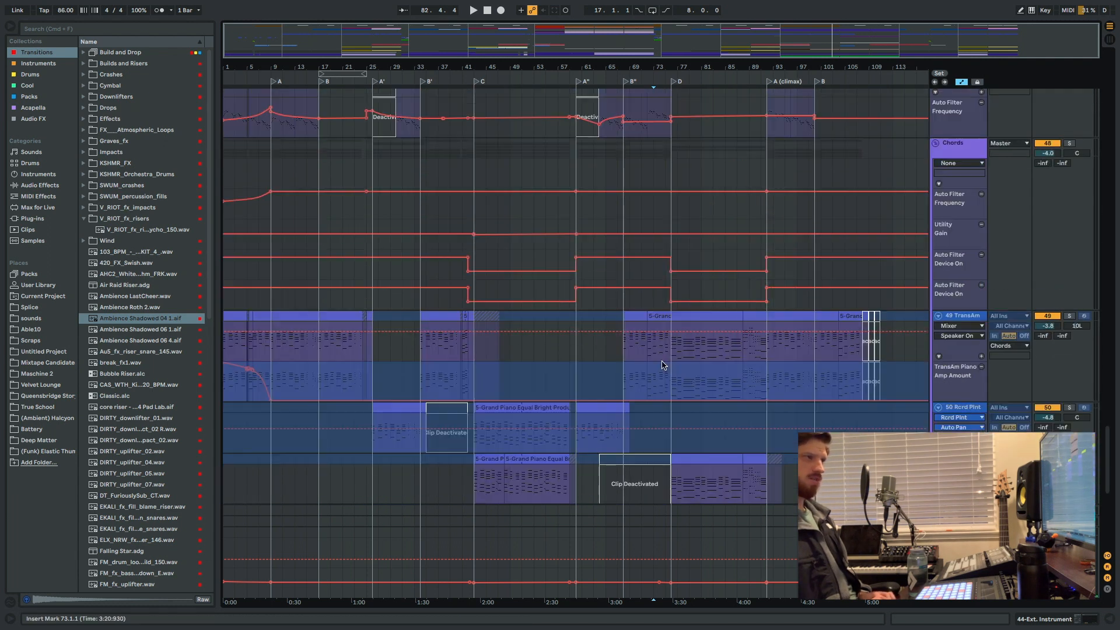
scroll(671, 355, "up", 20)
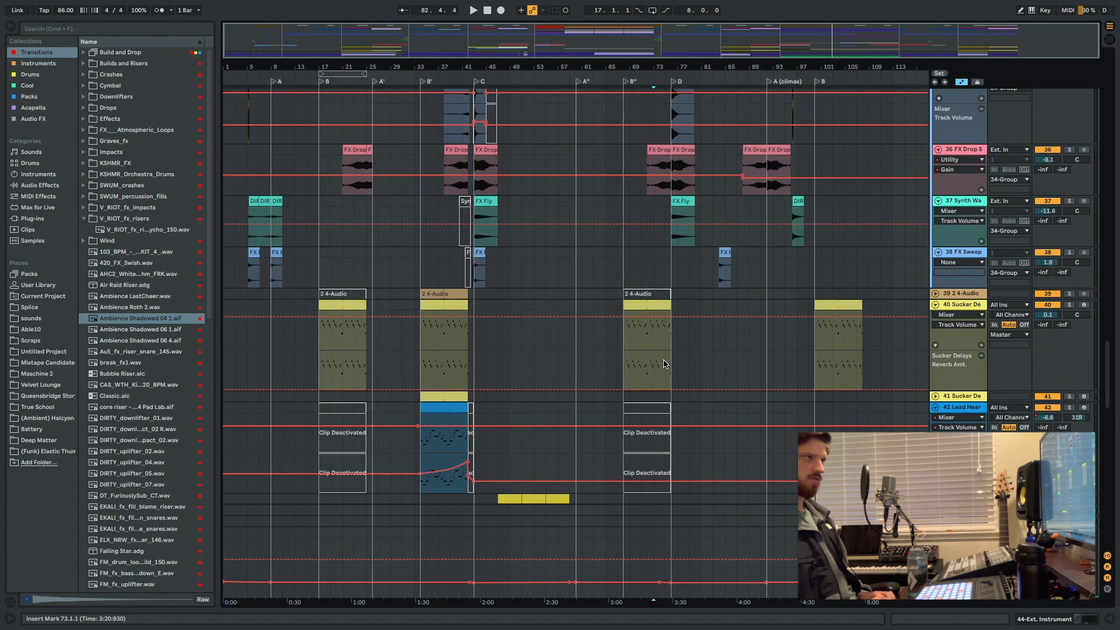
scroll(695, 307, "up", 15)
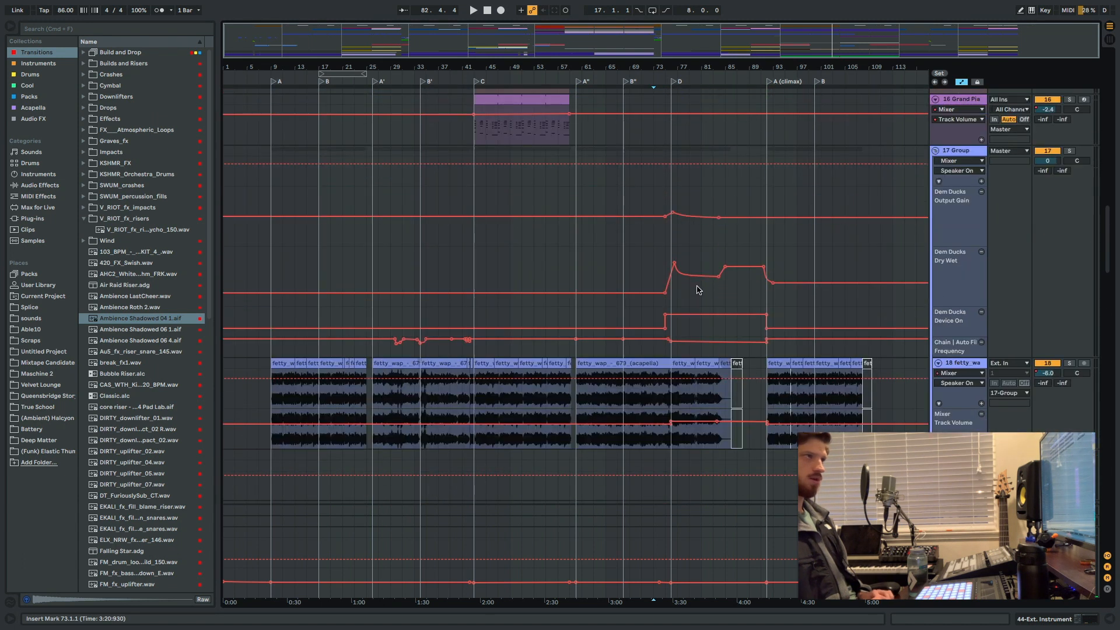
scroll(695, 293, "up", 4)
scroll(685, 301, "up", 8)
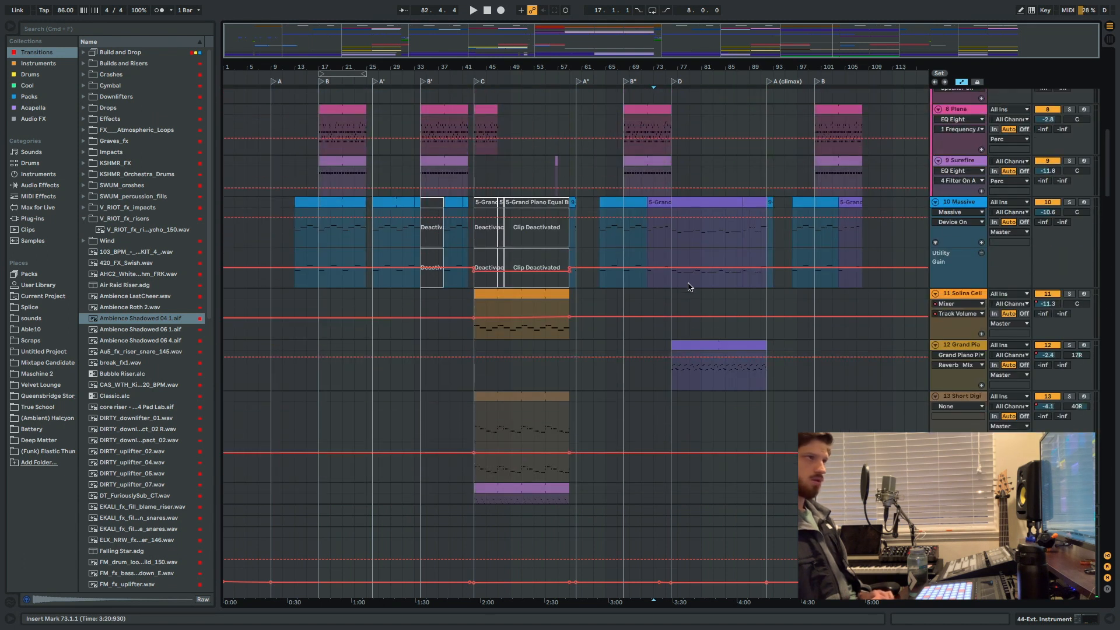
scroll(692, 276, "up", 6)
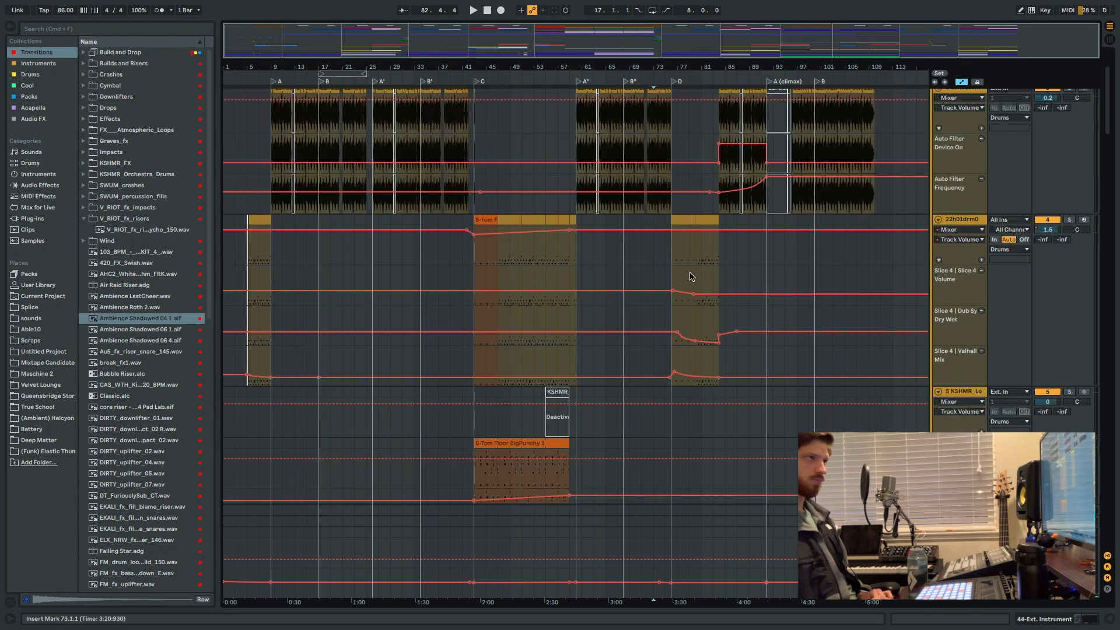
Solo the 22h01drm078am slice track and play it from the start of section D at bar 76, stopping after a few bars.
left_click(672, 279)
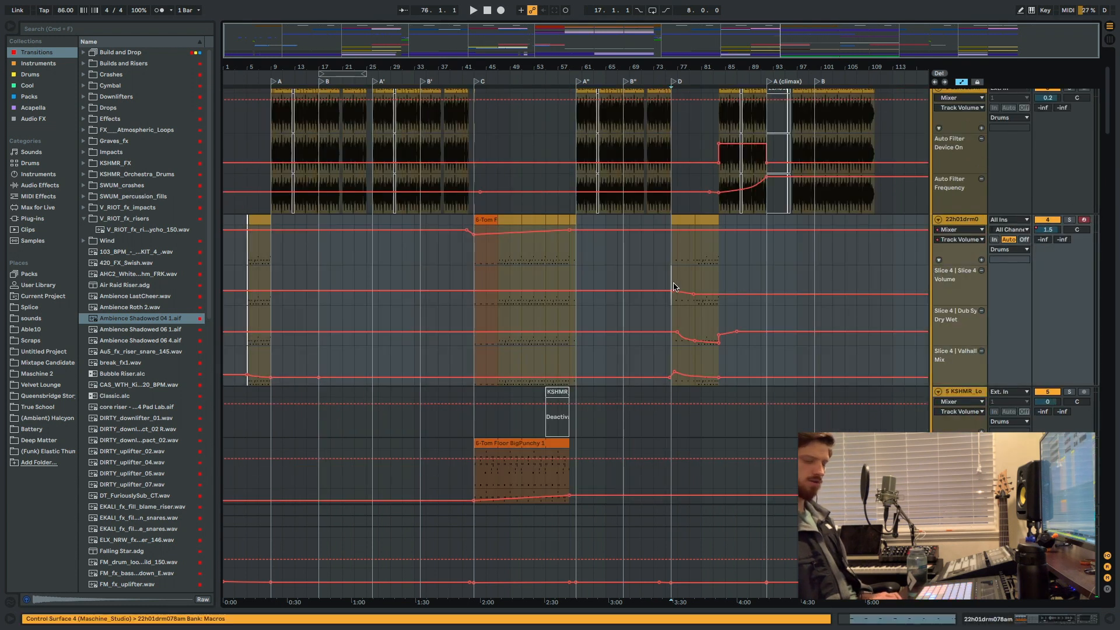
key("plus")
key("plus")
key("plus")
key("plus")
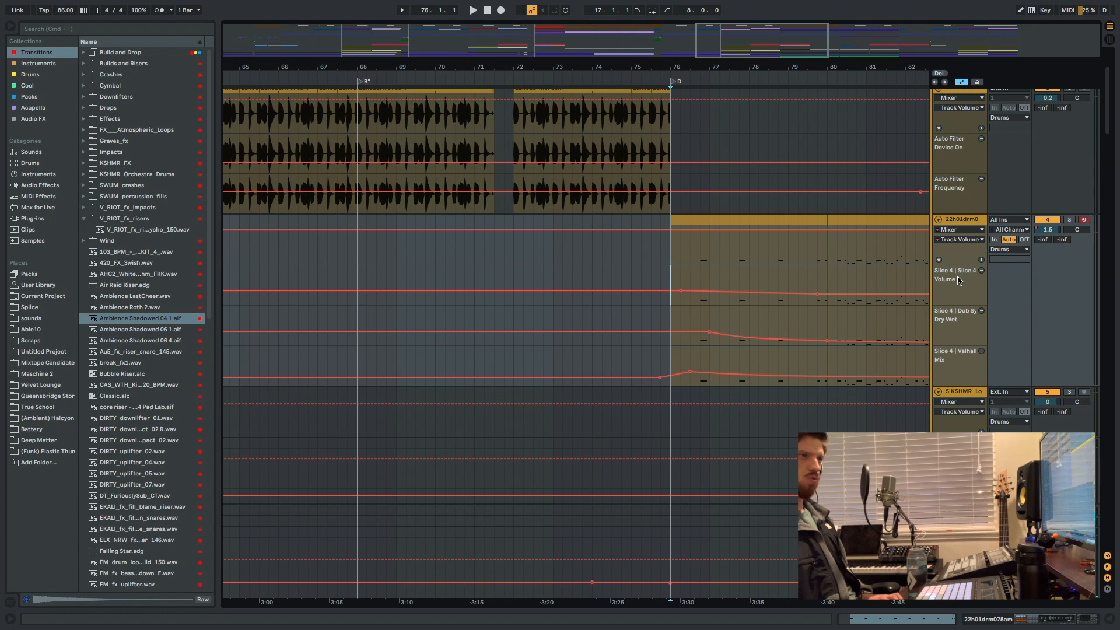
left_click(1070, 221)
key("space")
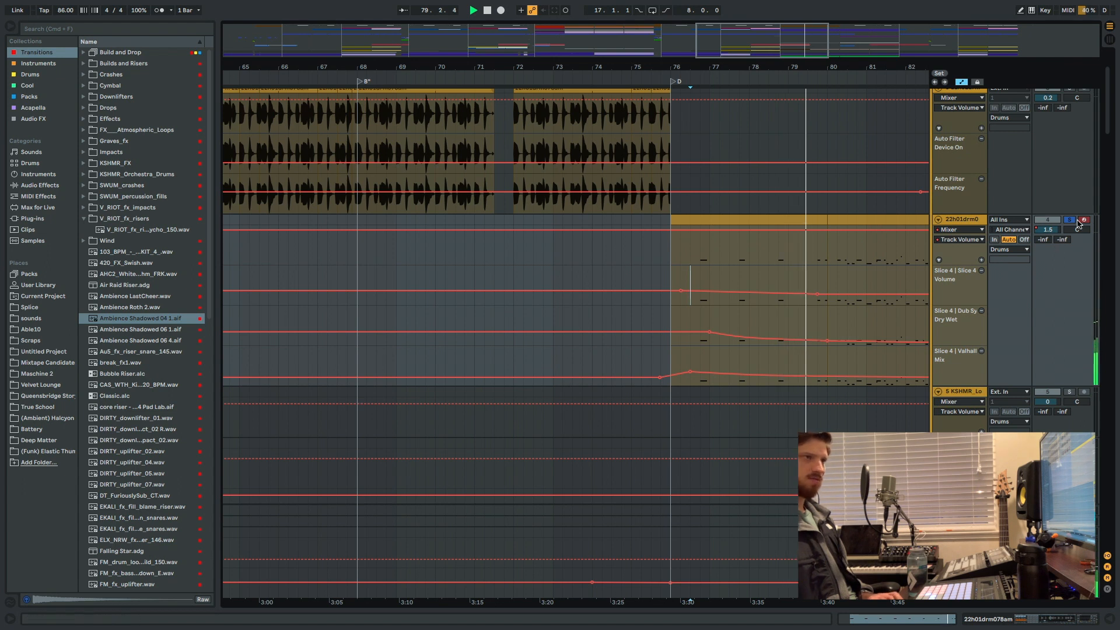
key("space")
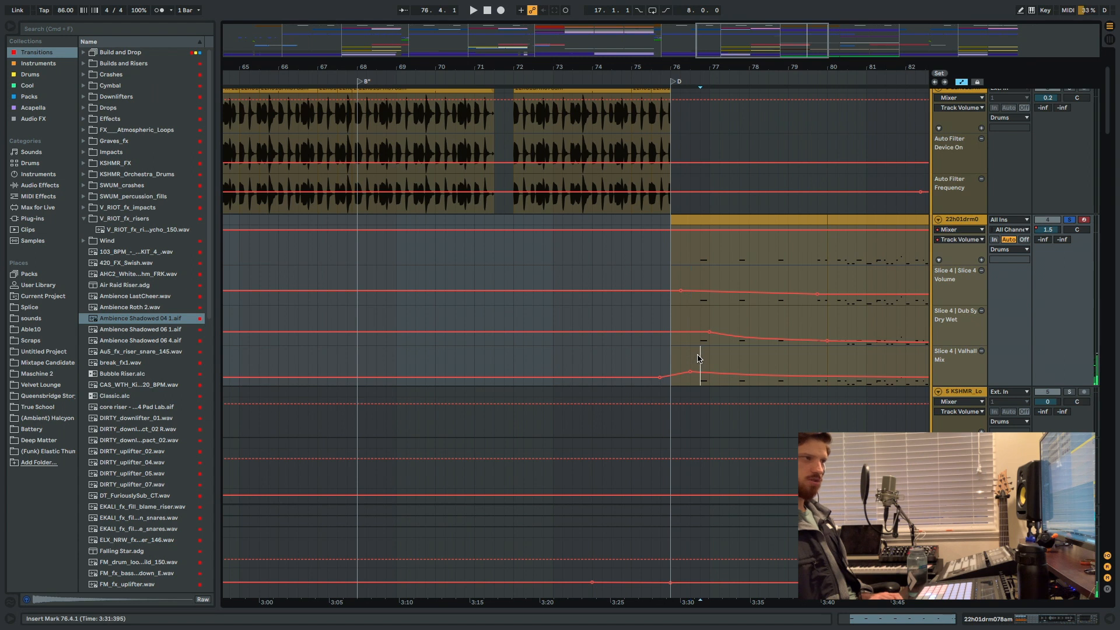
Audition the soloed drum slices from around bar 80 and stop playback.
left_click(825, 368)
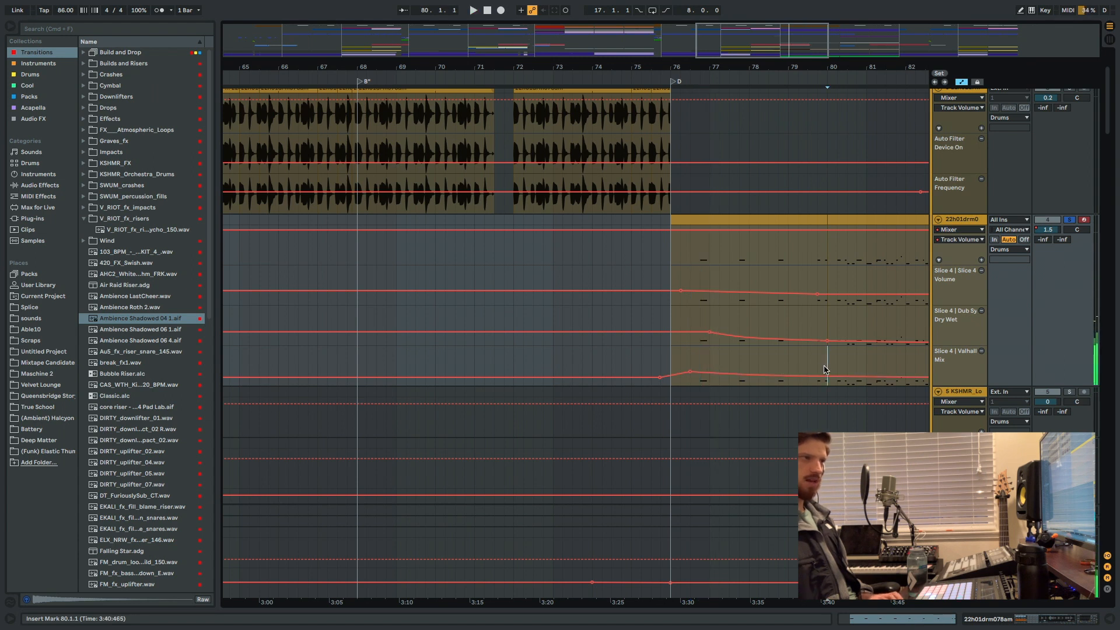
key("space")
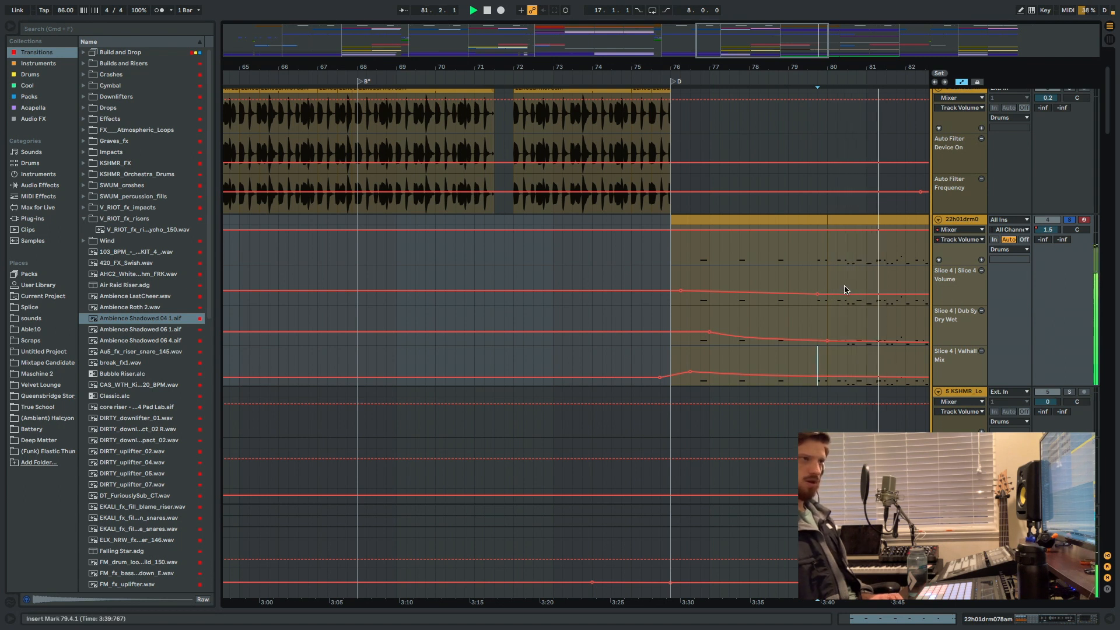
key("space")
Try flattening the Slice 4 Volume automation near bar 80 and replay the soloed drum slices from bar 80.
left_click_drag(819, 294, 820, 296)
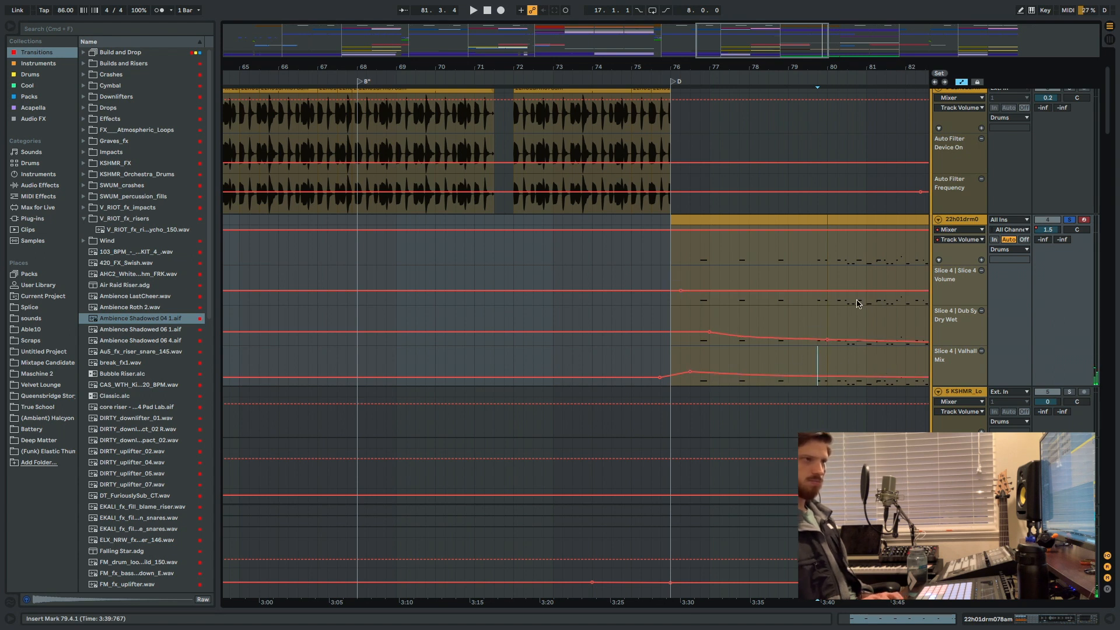
key("space")
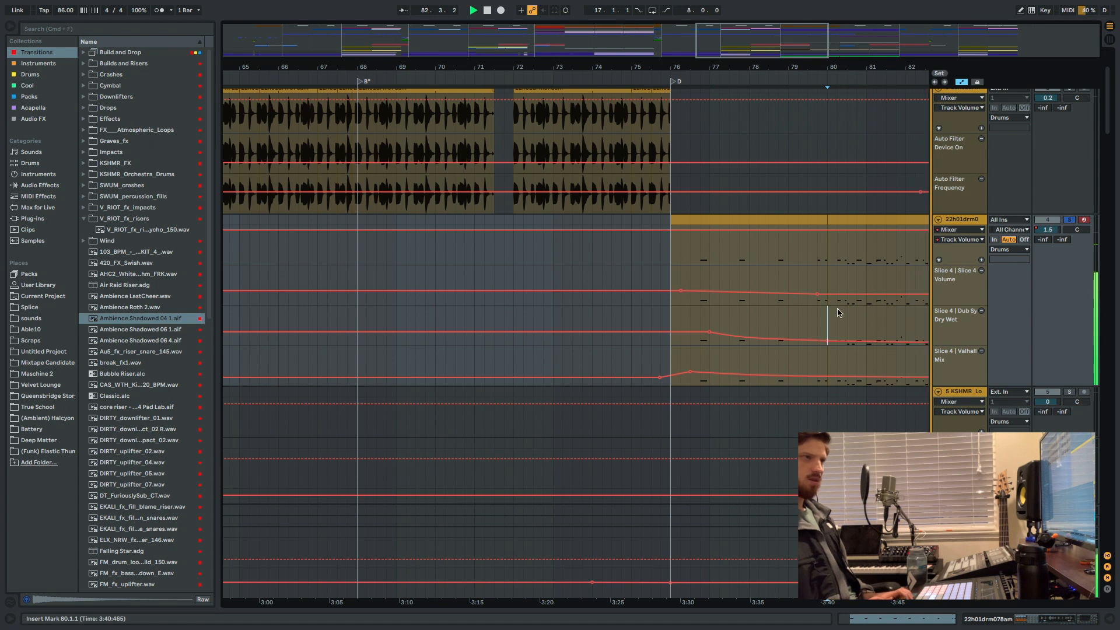
left_click_drag(844, 288, 844, 290)
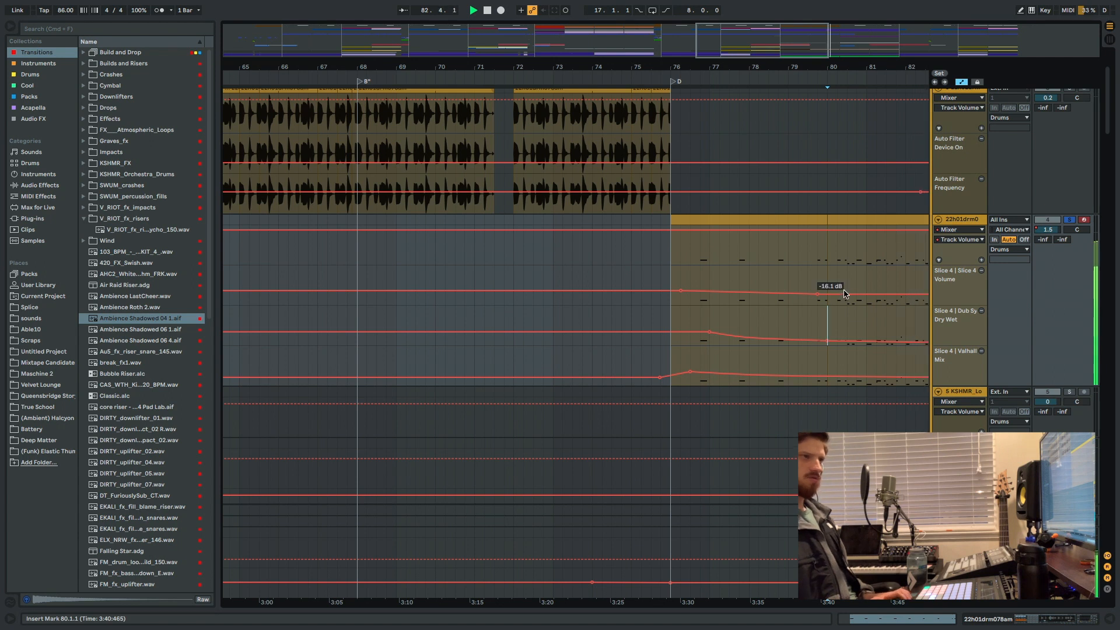
Unsolo the drum slice track, hear the full mix past bar 84, and stop playback at bar 86 by the Perc group.
left_click(1069, 219)
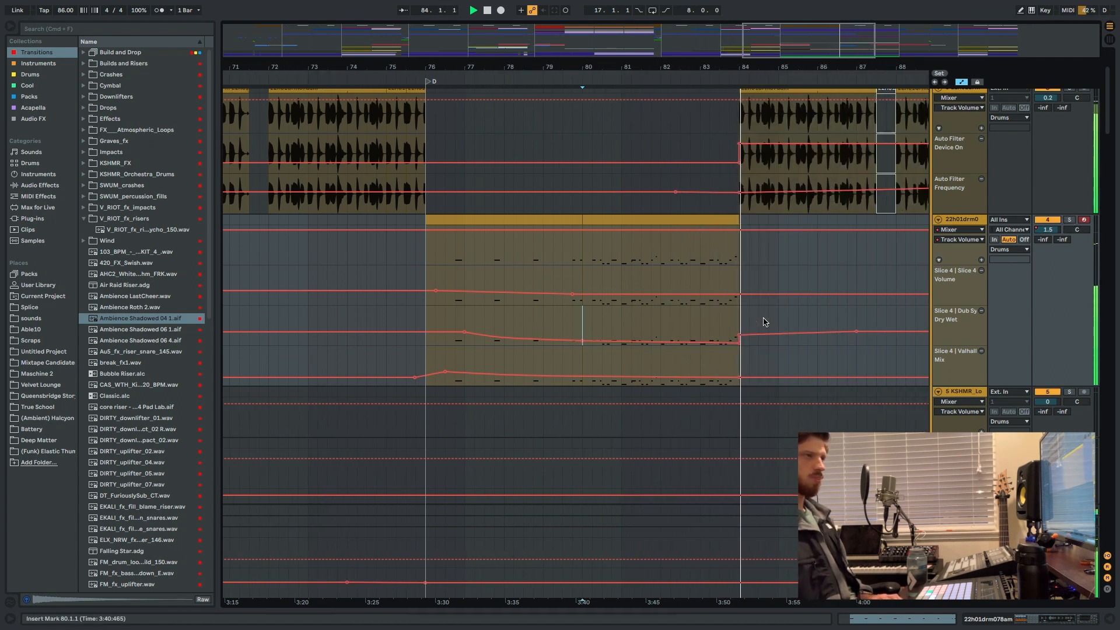
scroll(592, 210, "up", 3)
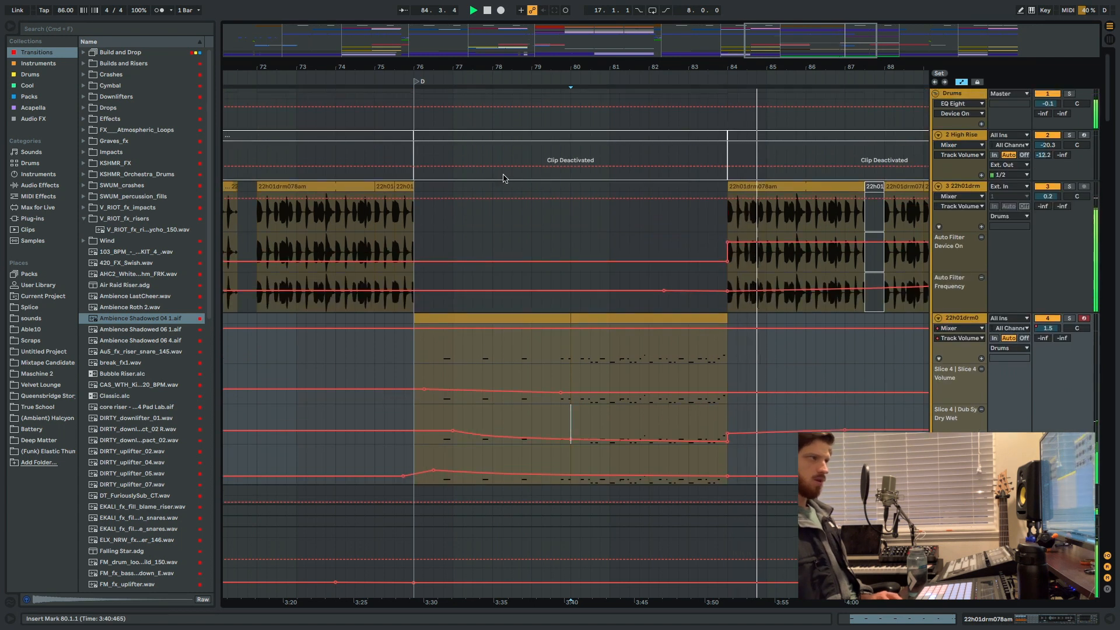
scroll(500, 248, "down", 5)
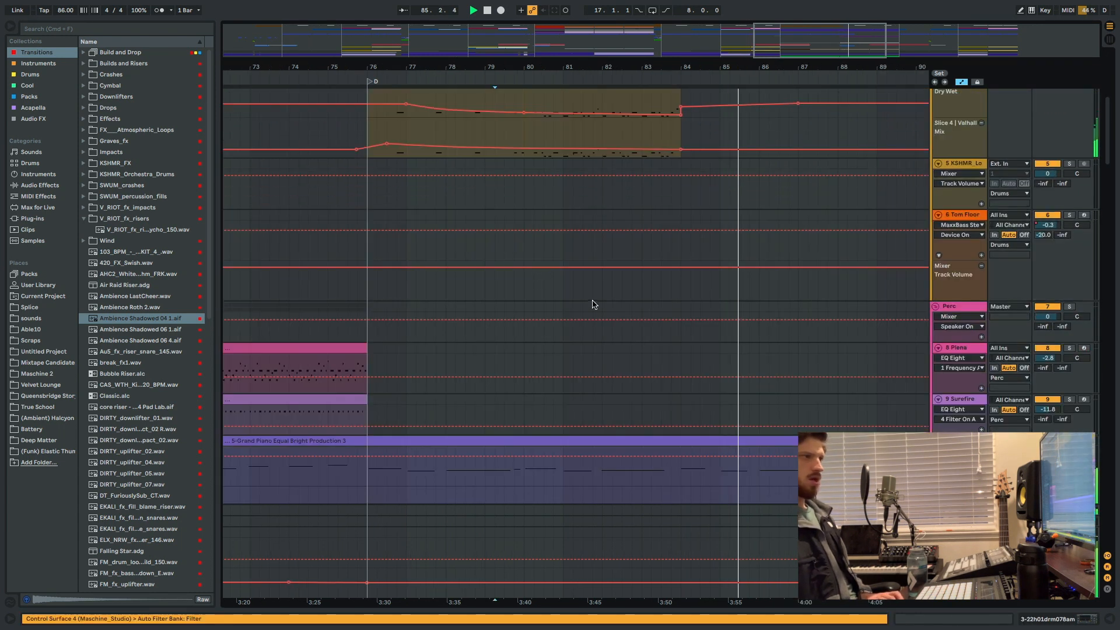
scroll(665, 327, "down", 5)
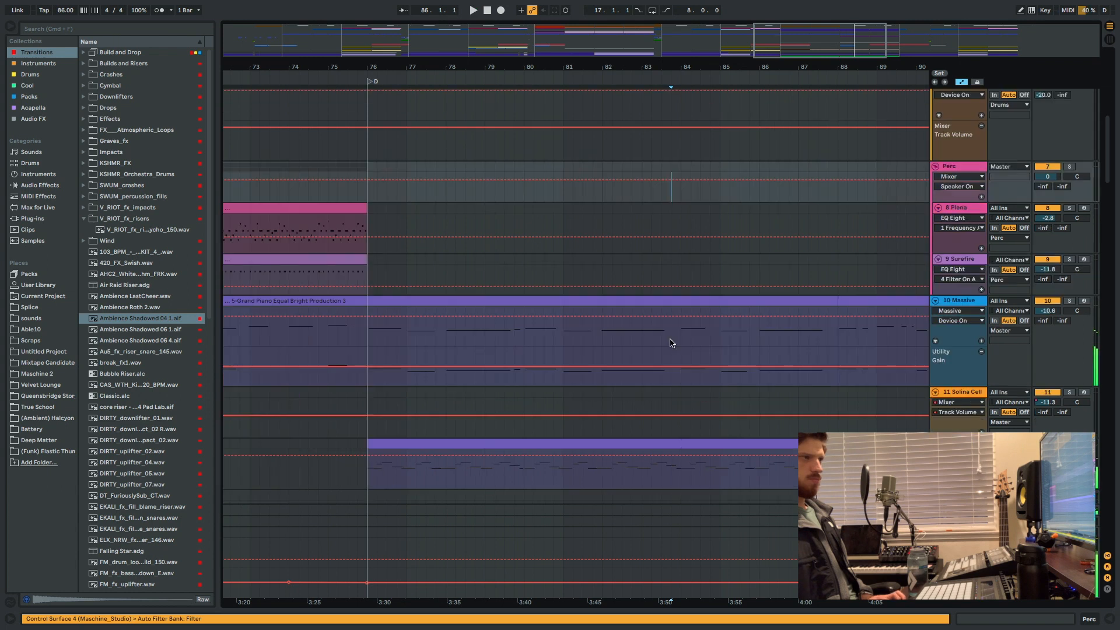
Examine which bass, piano, percussion, vocal and effects clips and automation fall within section D across the whole arrangement.
scroll(662, 339, "up", 10)
scroll(670, 292, "down", 6)
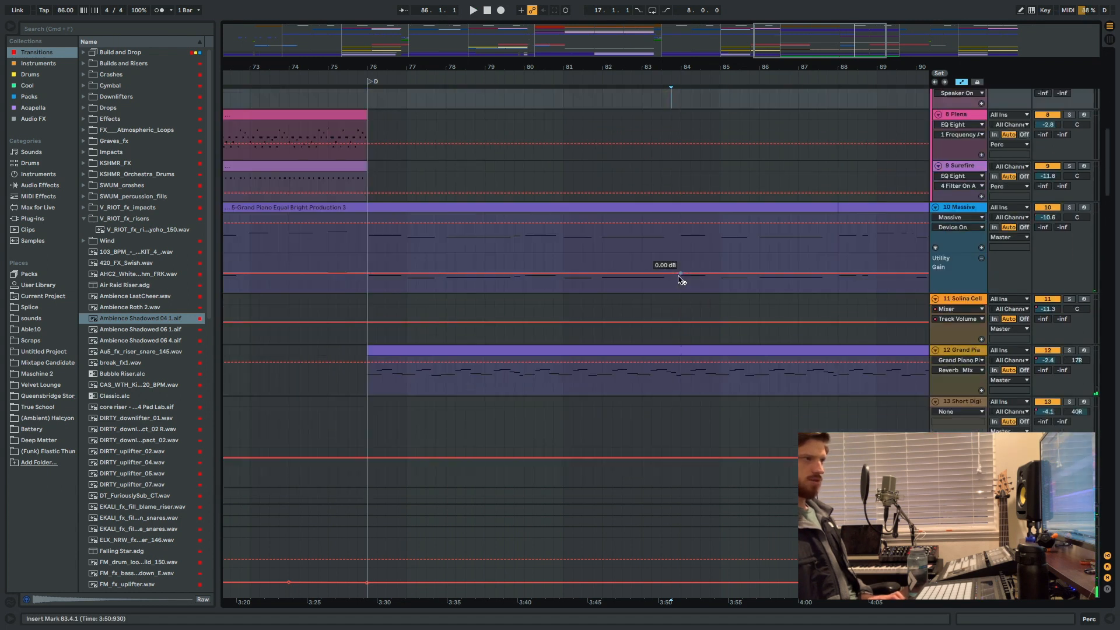
scroll(668, 322, "down", 5)
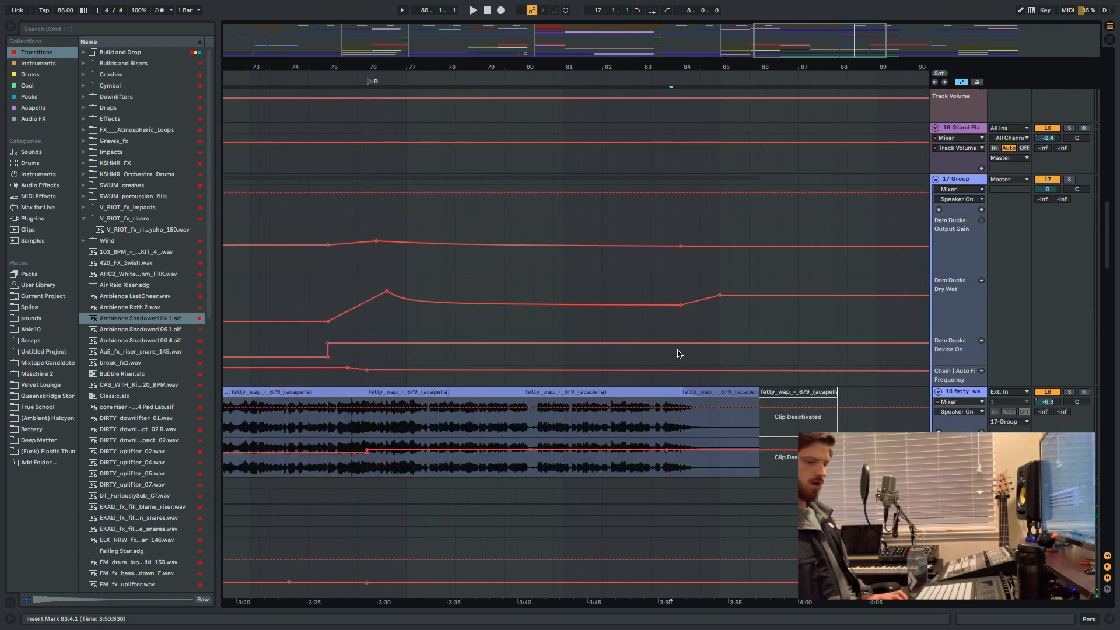
scroll(678, 353, "down", 6)
scroll(677, 280, "up", 10)
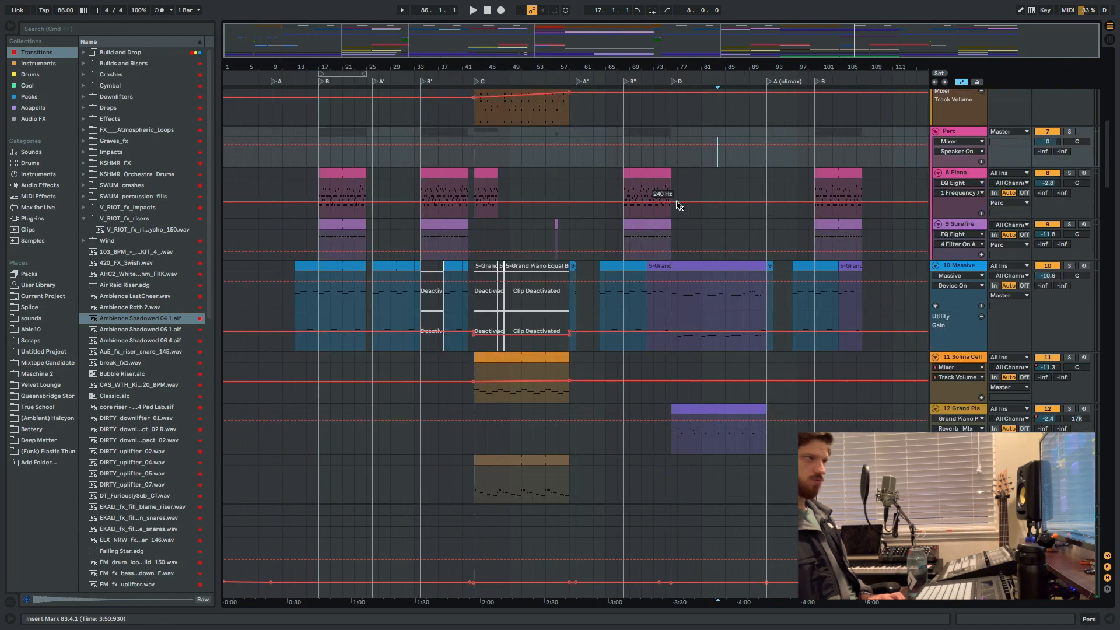
scroll(679, 221, "up", 8)
scroll(687, 262, "down", 8)
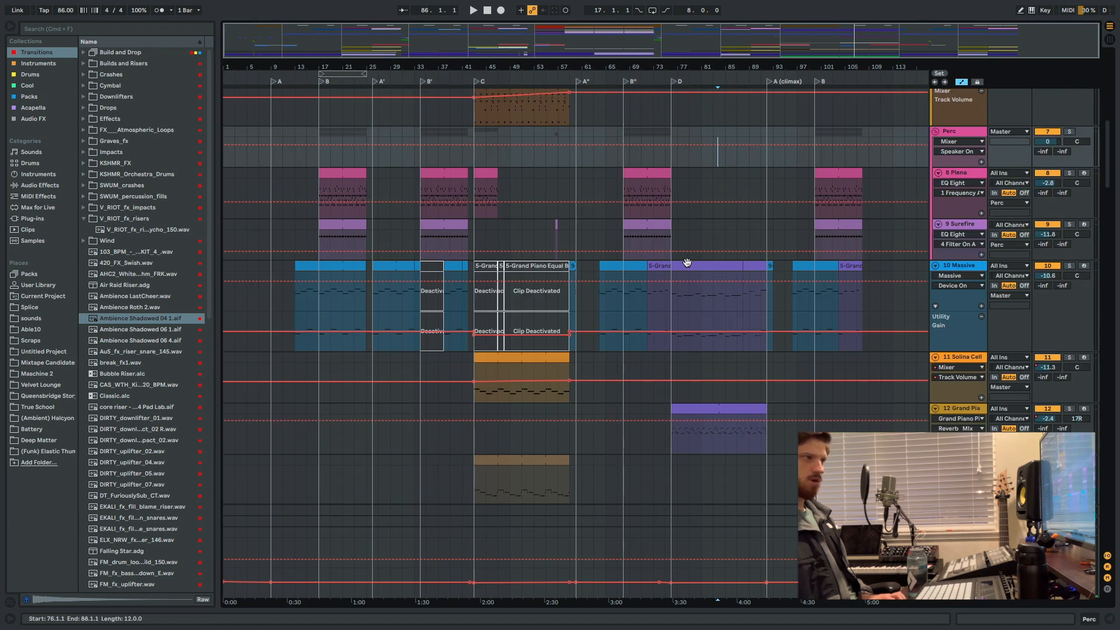
scroll(687, 262, "down", 10)
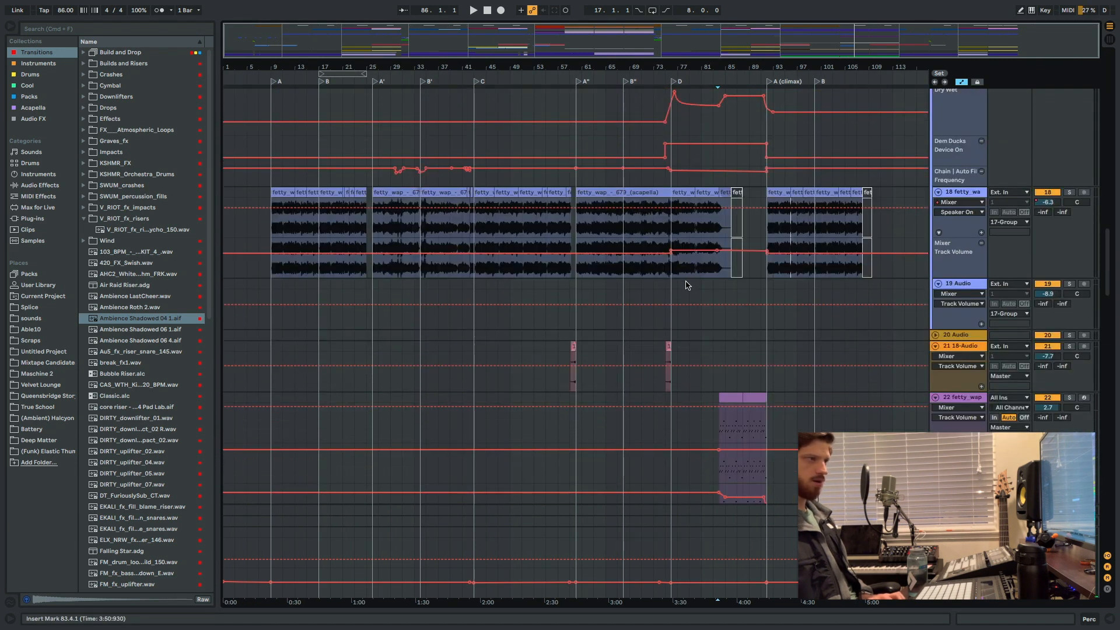
scroll(687, 285, "down", 5)
Focus on section D from bar 83 and unfold the SWUM_fx_thunder_storm track to reveal its waveform.
left_click(697, 447)
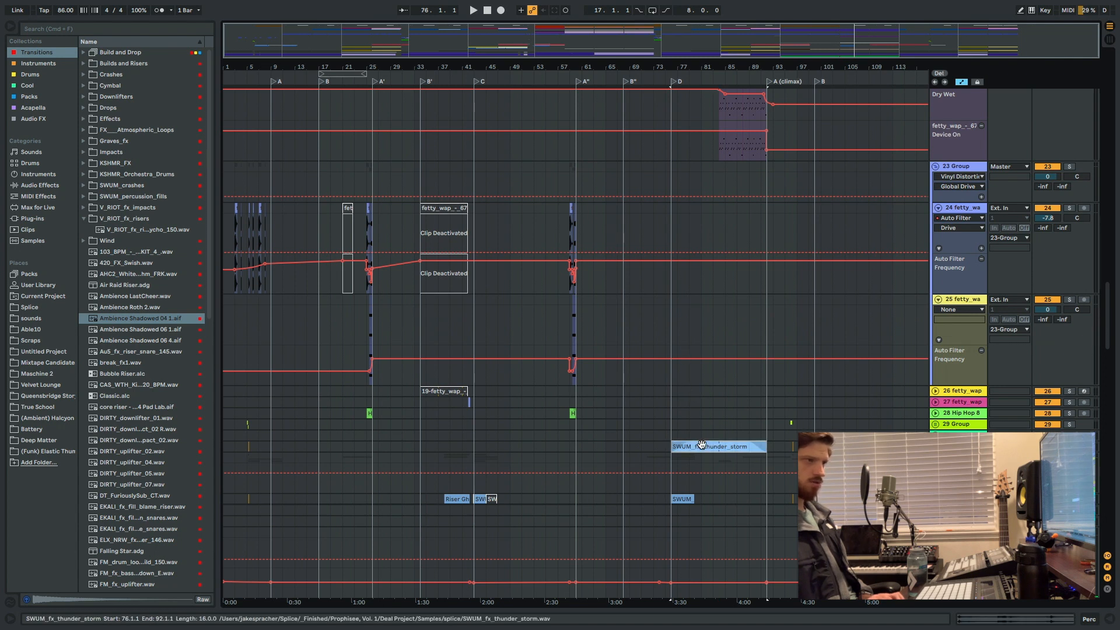
scroll(1067, 390, "down", 1)
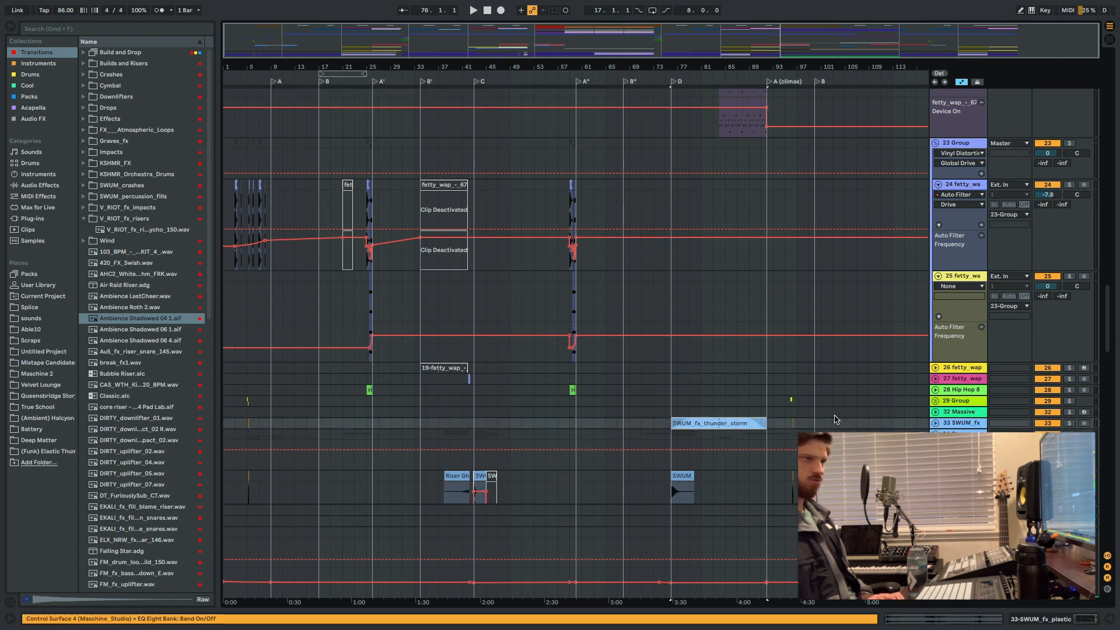
left_click(713, 411)
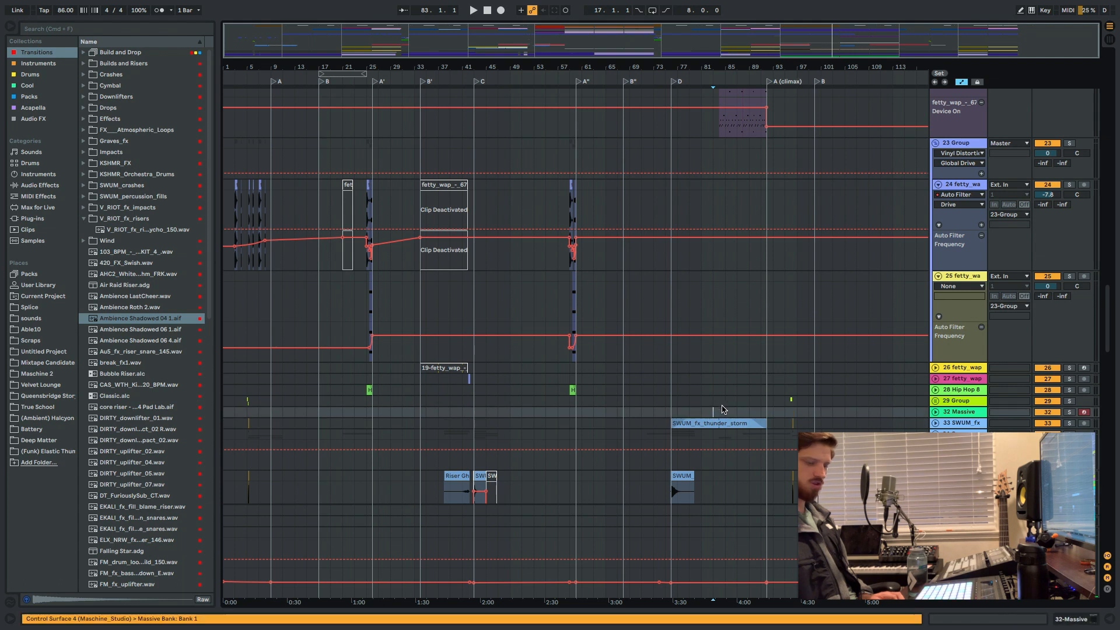
key("plus")
key("plus")
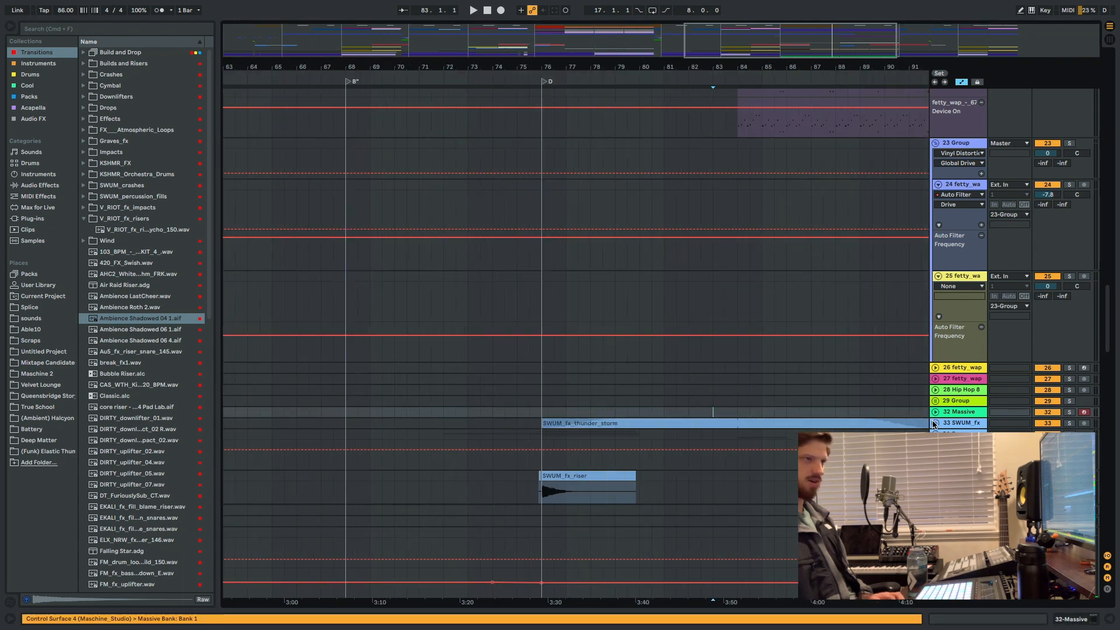
left_click(935, 423)
scroll(930, 409, "right", 5)
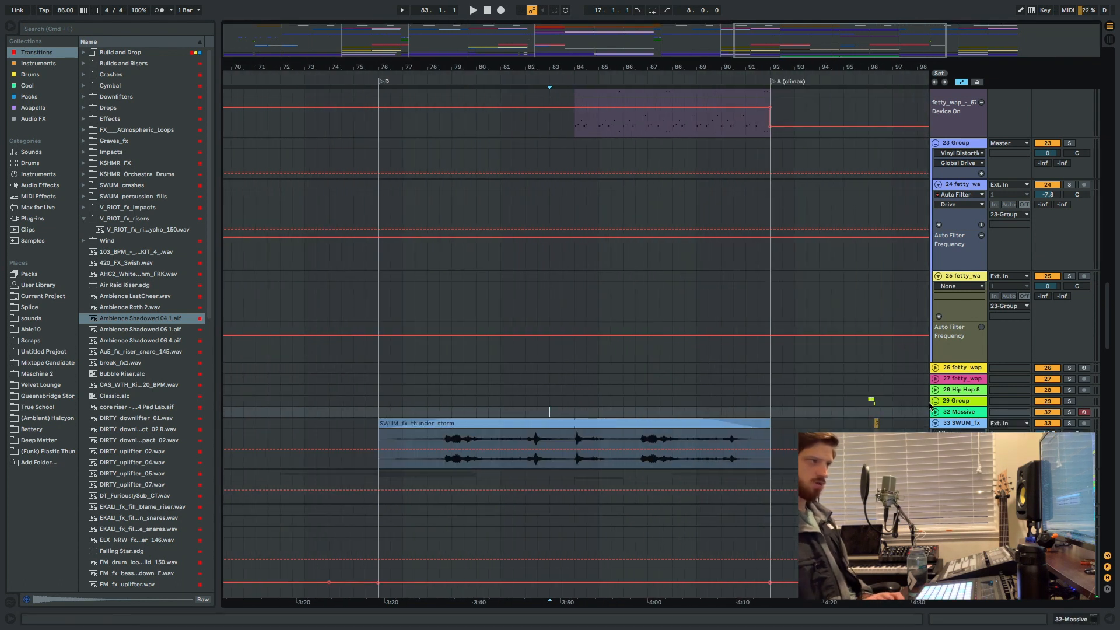
Audition the thunder storm effect soloed from bar 83, unsolo it, and replay the full mix from 83.3.1.
left_click(1073, 422)
key("space")
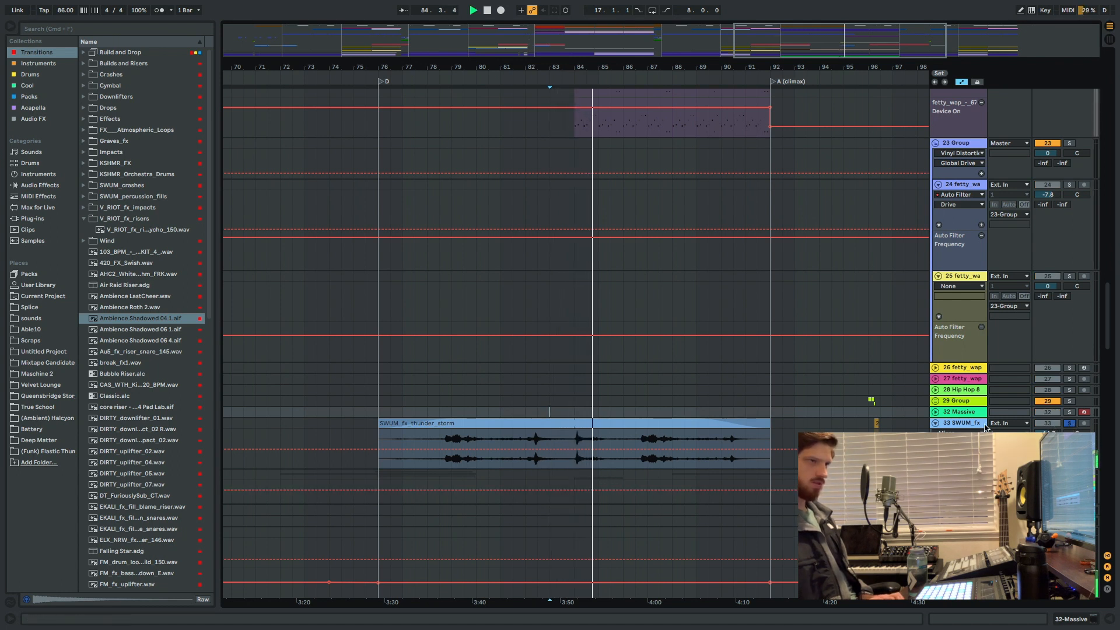
left_click(1075, 425)
key("space")
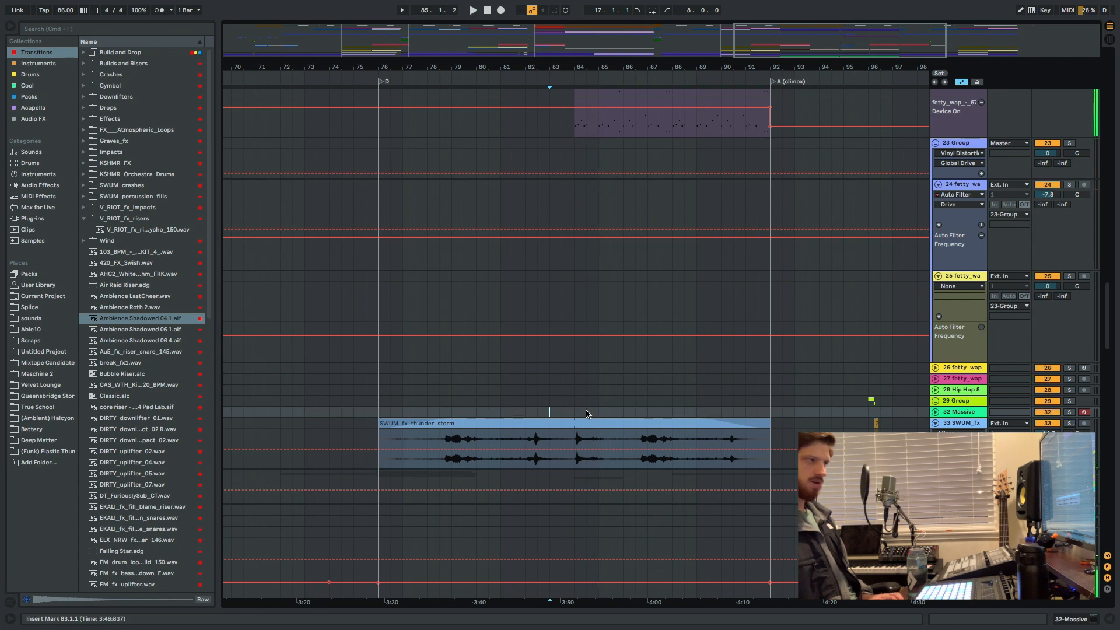
key("space")
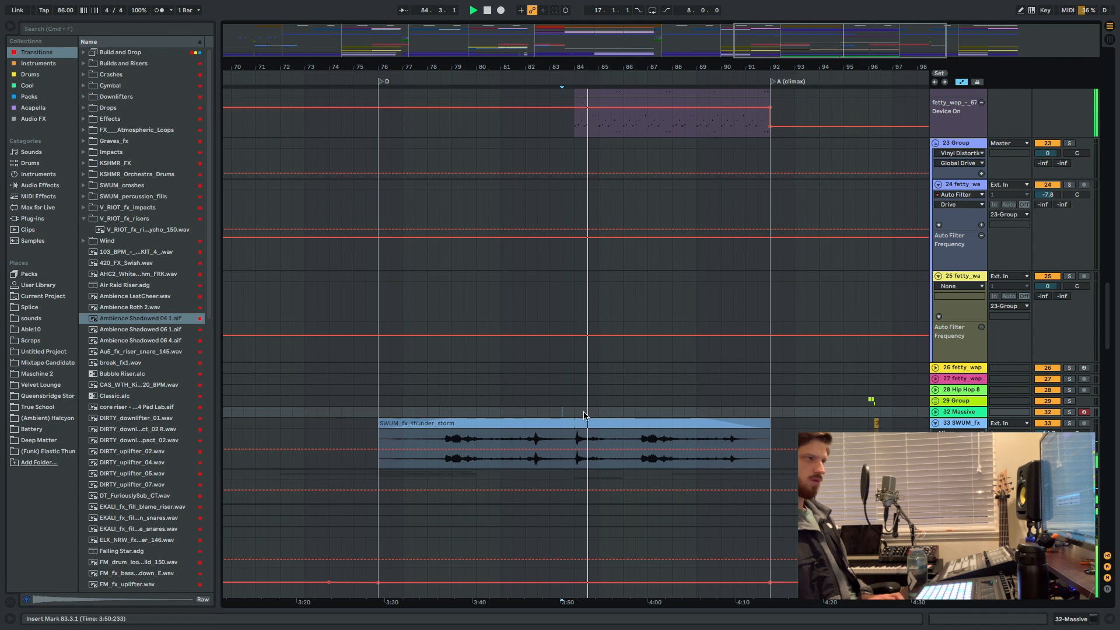
Select the Ext. Instrument track and browse the Max for Live instruments, looking through the first Bass.amxd device's presets.
scroll(585, 415, "down", 15)
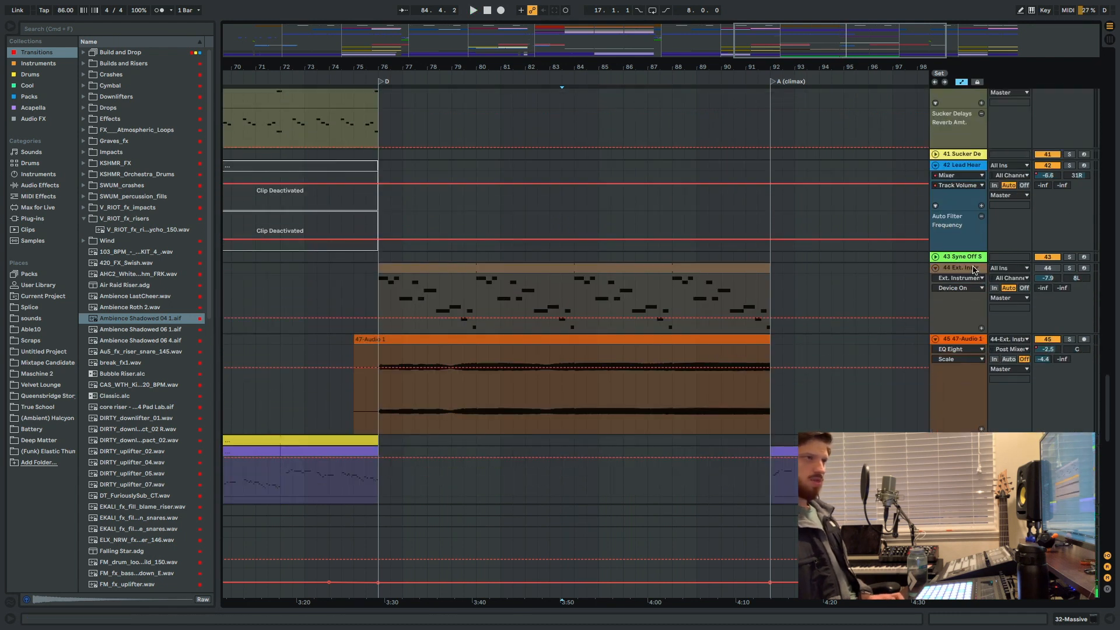
left_click(974, 268)
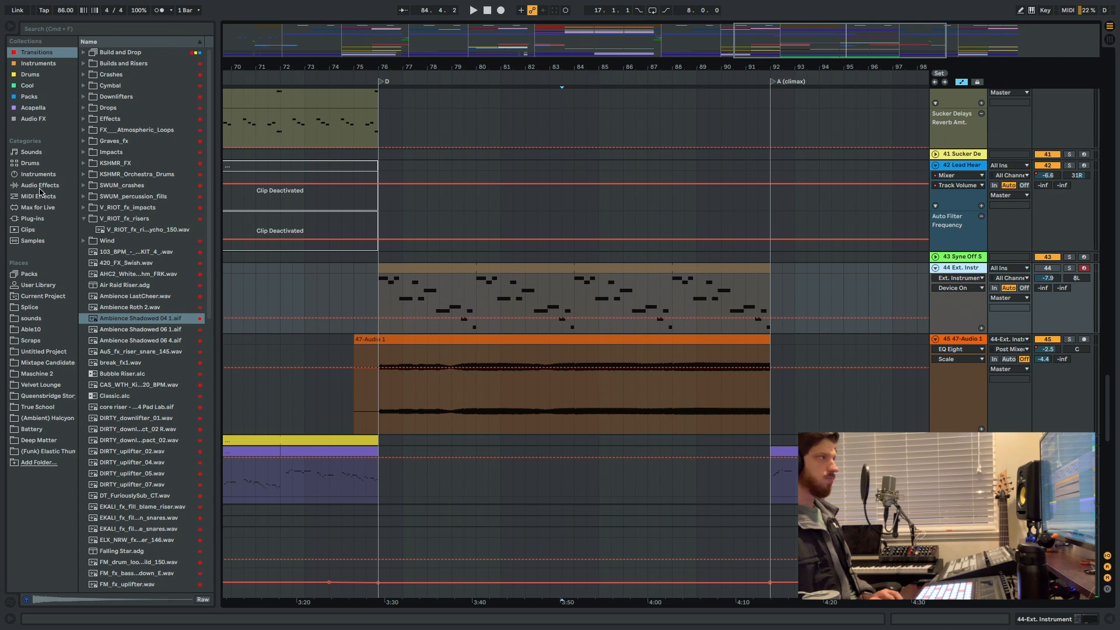
left_click(38, 285)
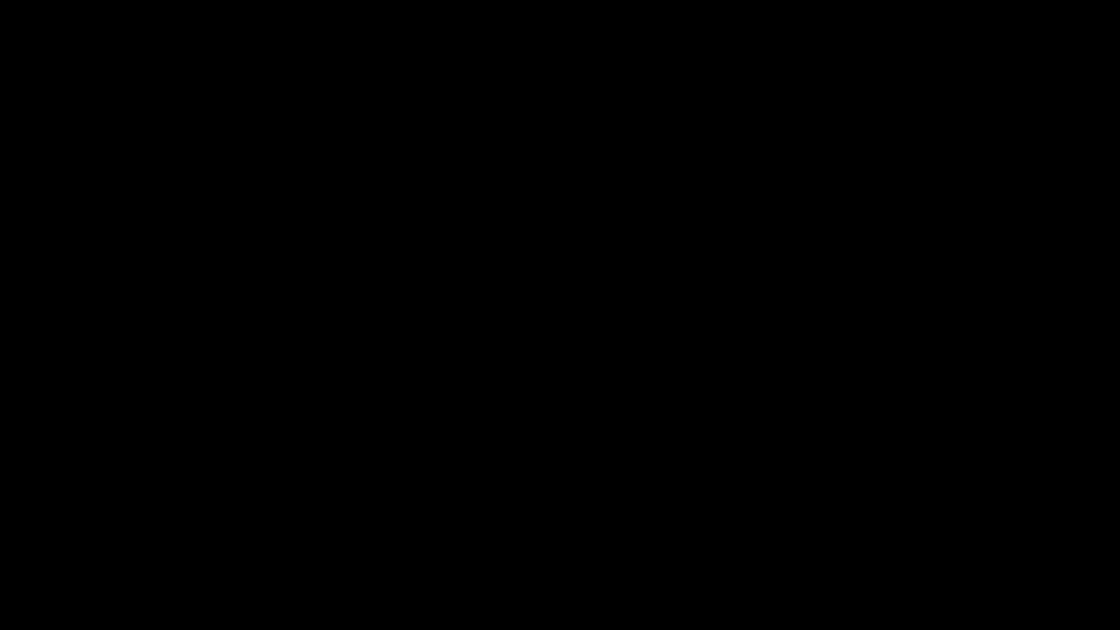
left_click(39, 207)
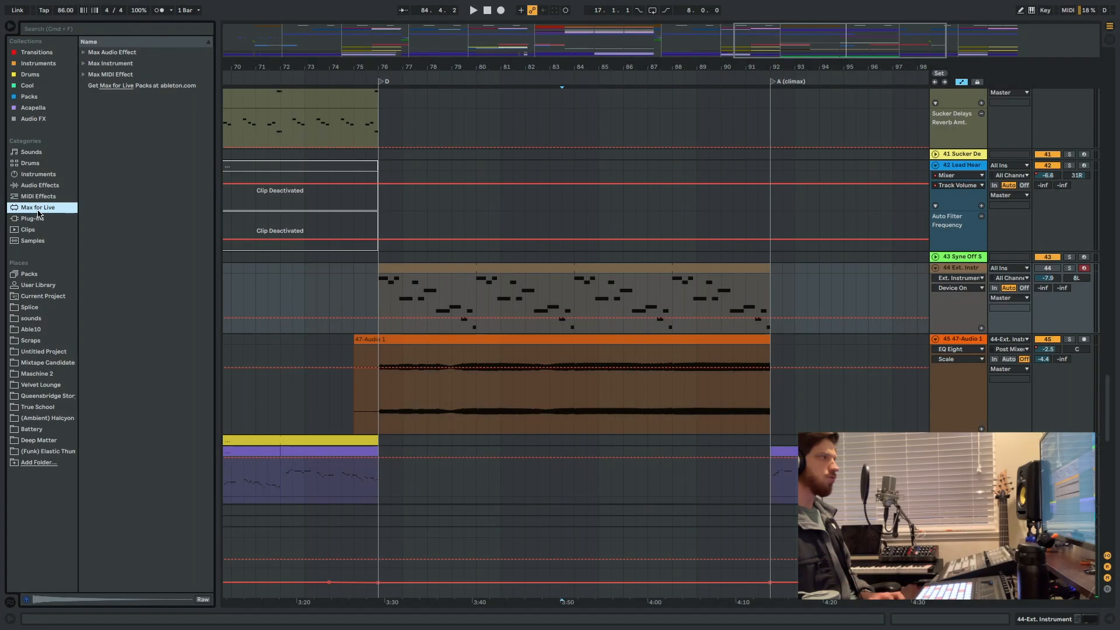
left_click(83, 65)
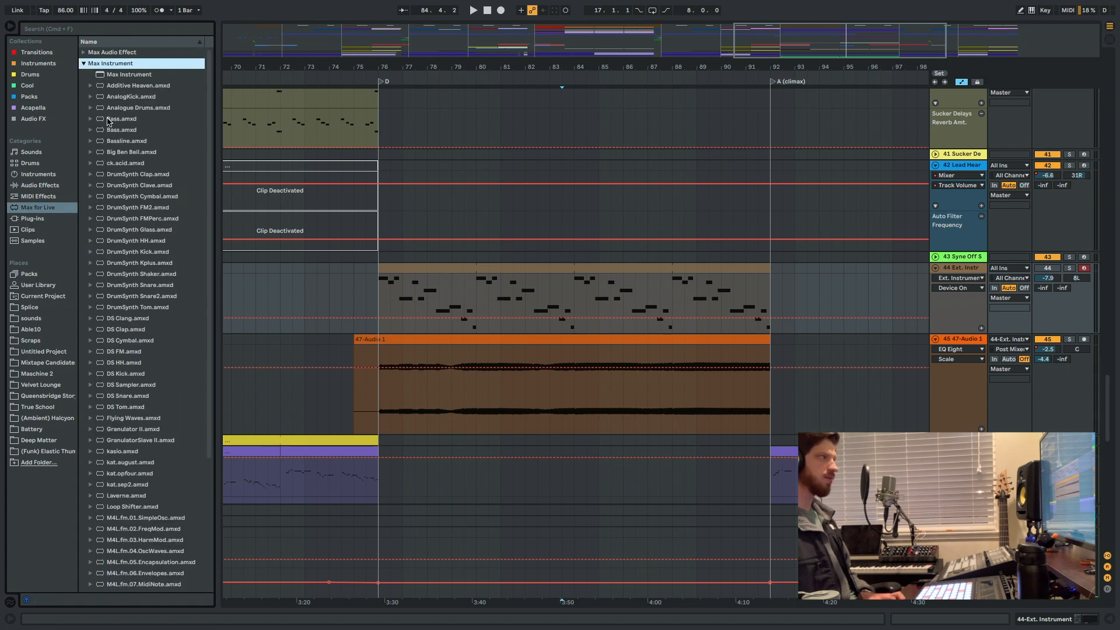
left_click(109, 120)
left_click(90, 119)
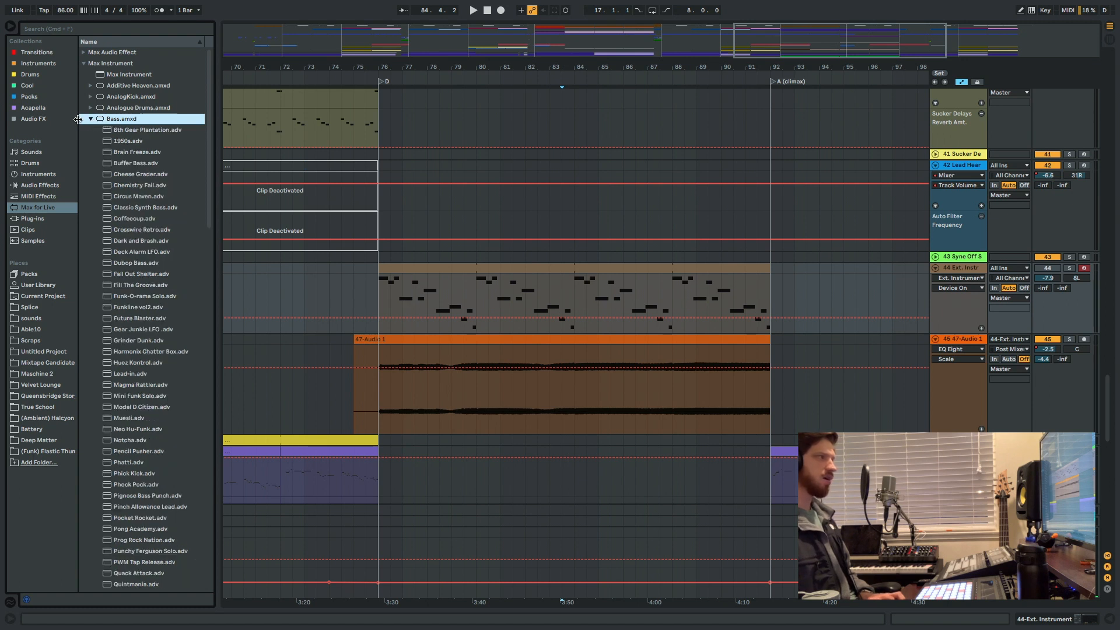
left_click(90, 119)
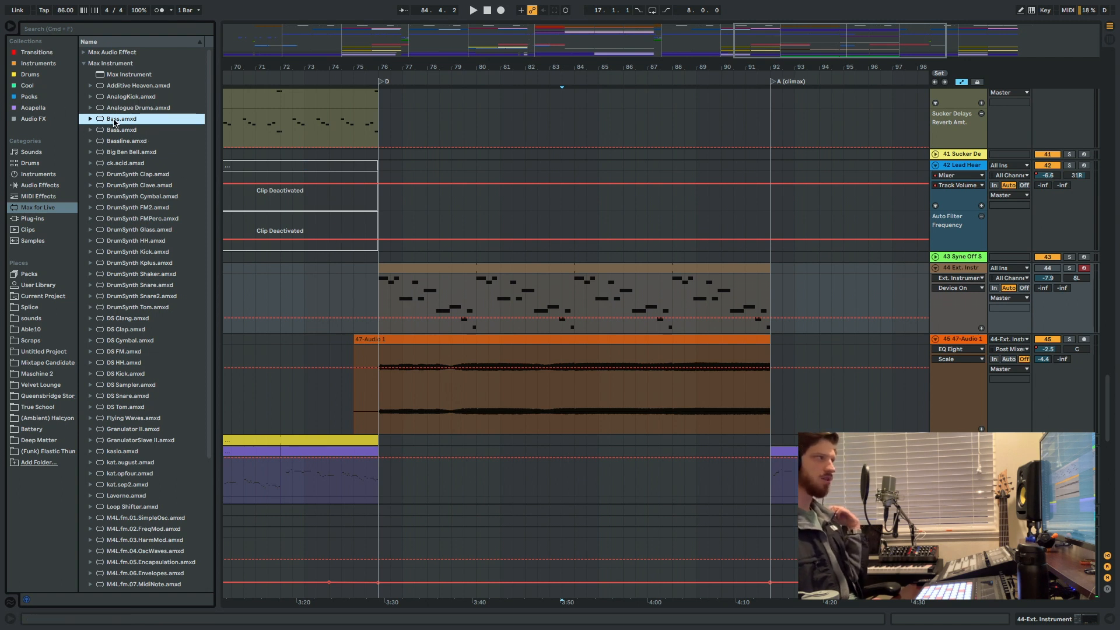
Play from the start of section D at bar 76 and solo the 47-Audio 1 track.
left_click(376, 285)
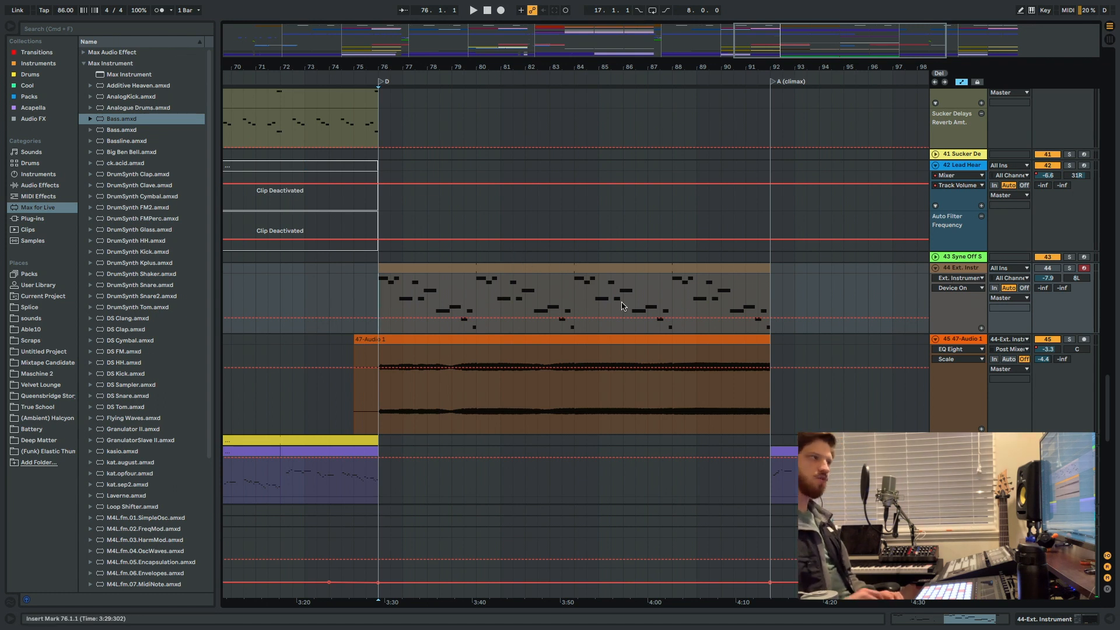
left_click(977, 345)
key("space")
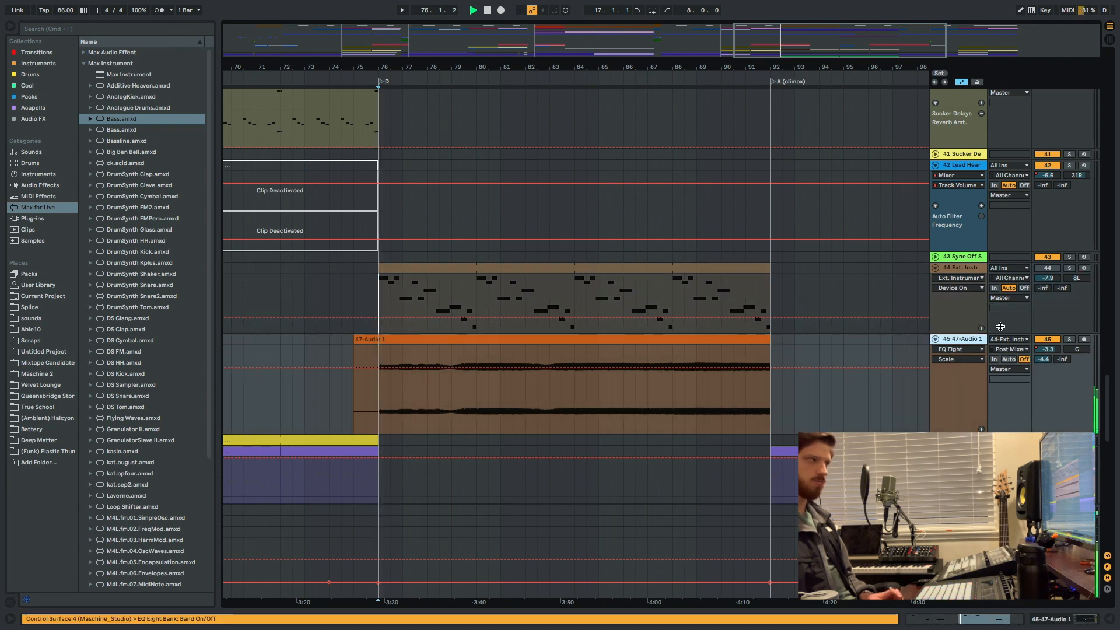
left_click(1069, 339)
key("space")
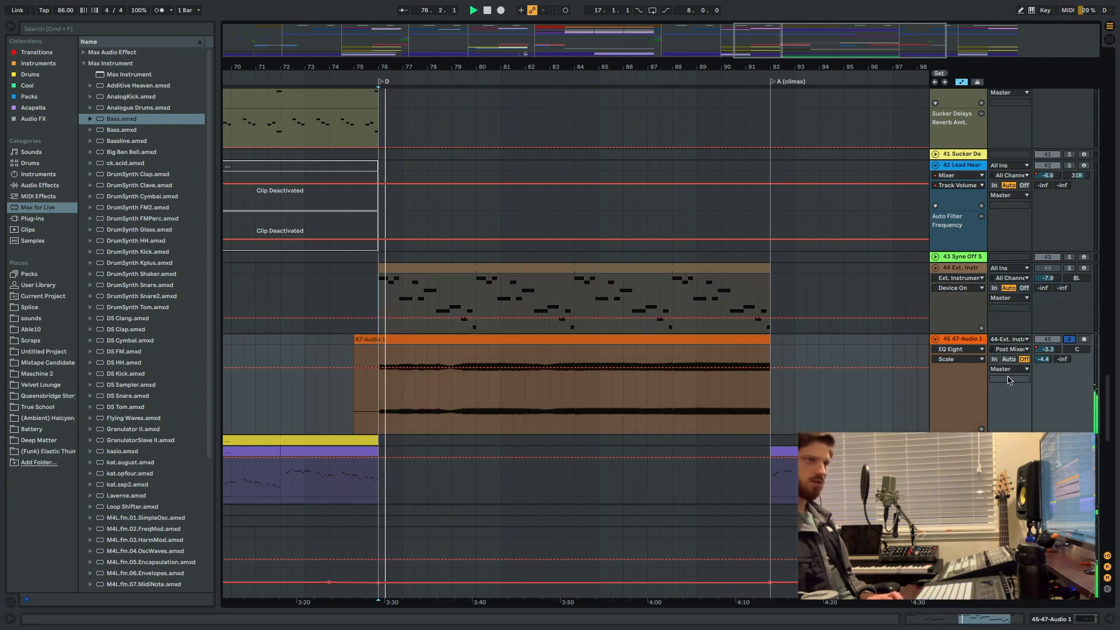
Try the soloed 47-Audio 1 track with its EMT 140 send at -inf and restore the send to -4.4 dB.
double_click(1045, 358)
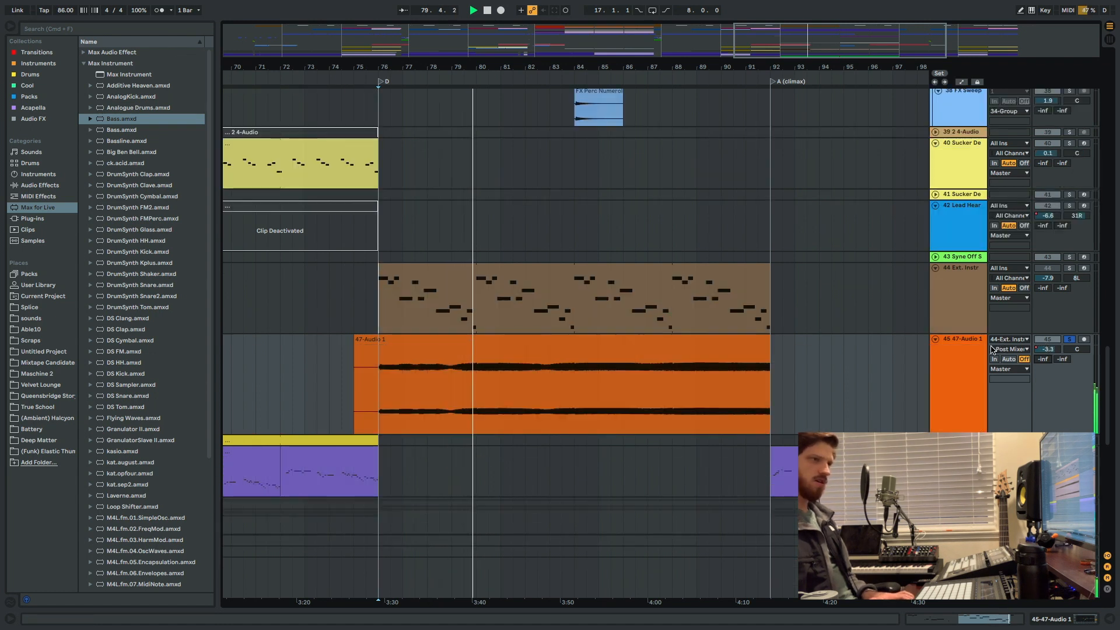
left_click_drag(1044, 359, 1048, 362)
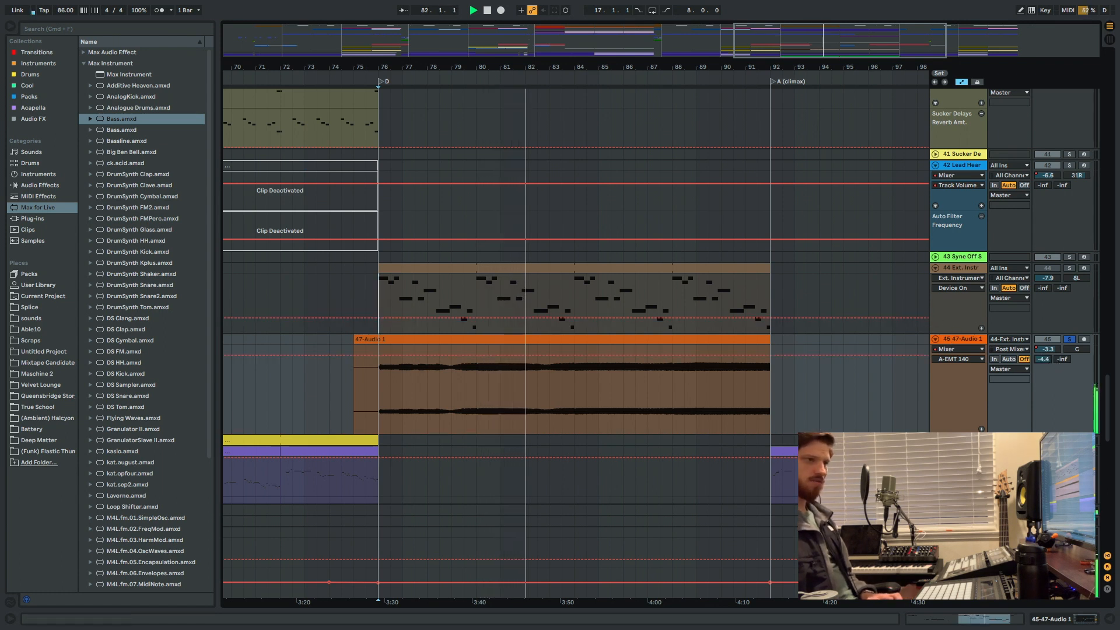
Examine the UAD EMT 140 plate reverb plug-in on the A return track, stopping playback, and close its window.
double_click(958, 510)
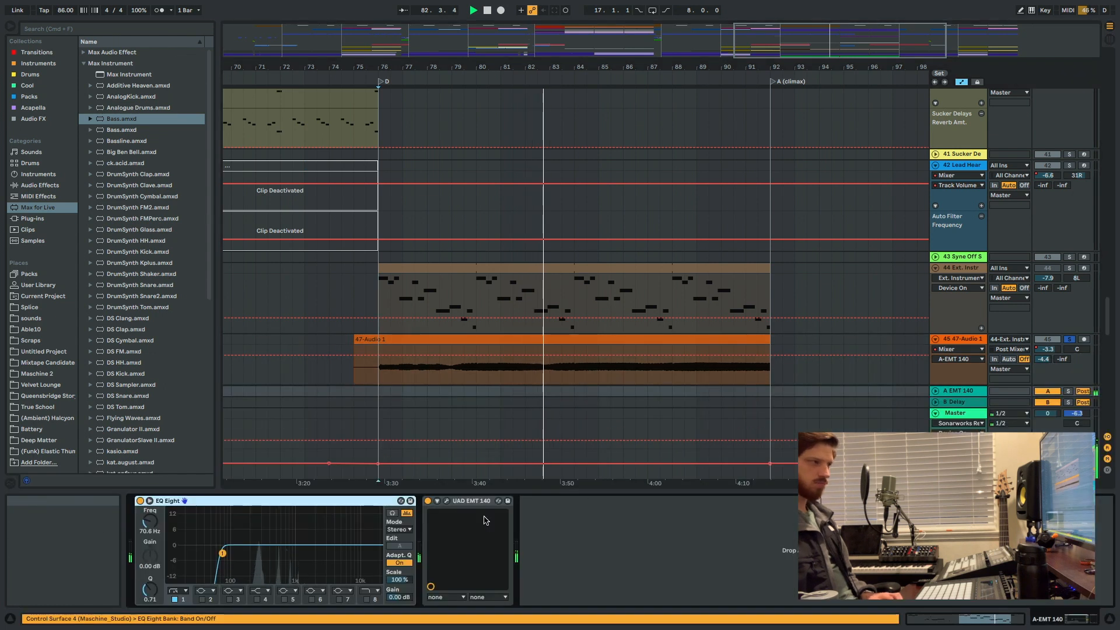
left_click(446, 500)
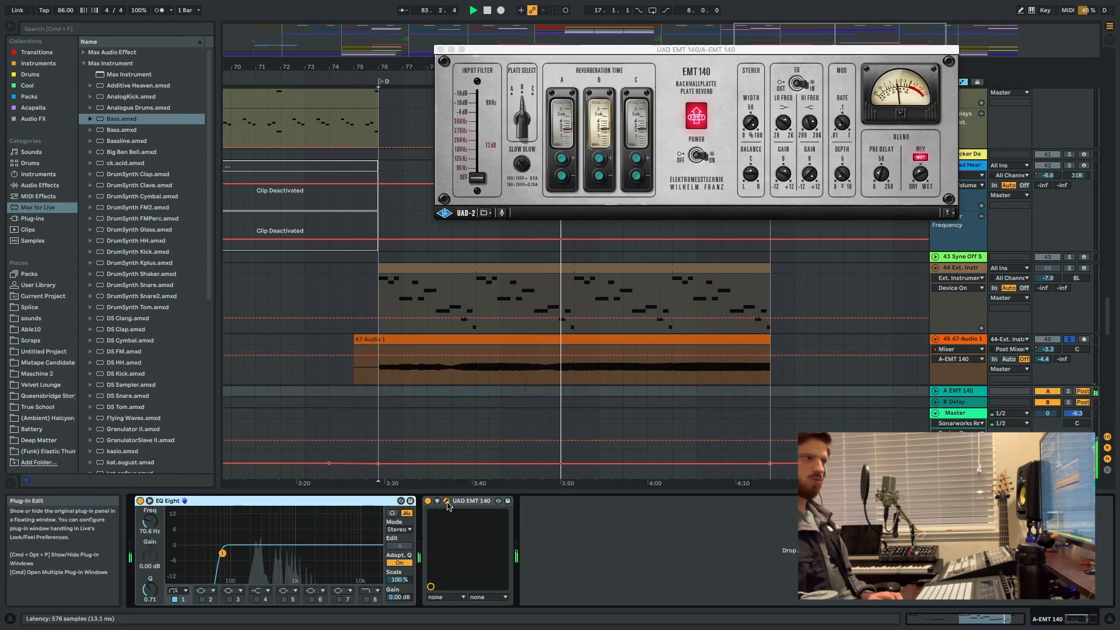
key("space")
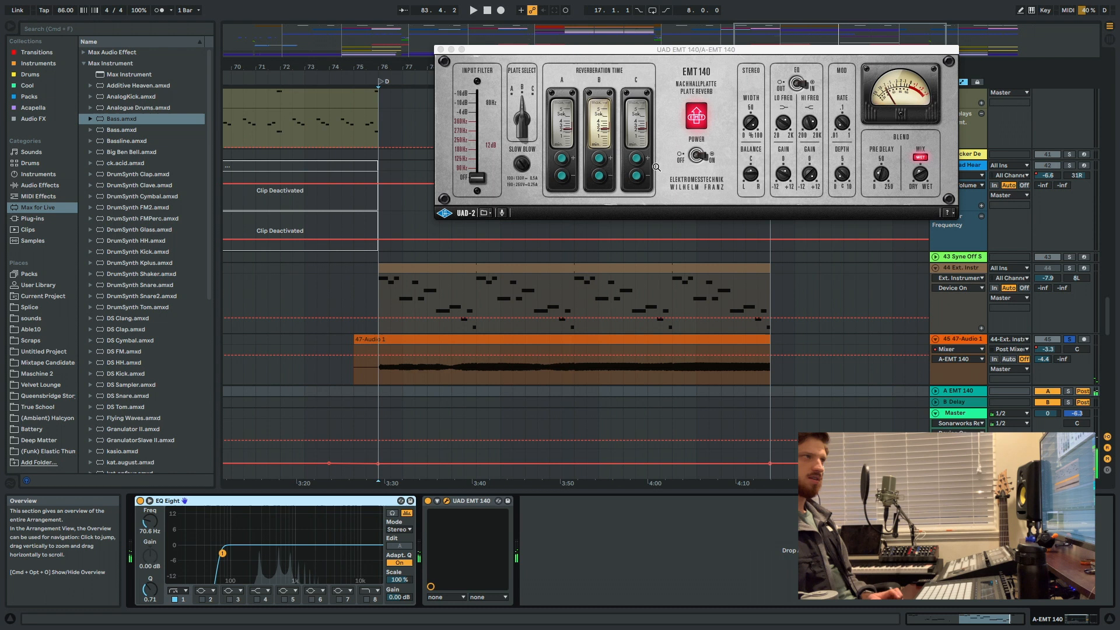
left_click(569, 258)
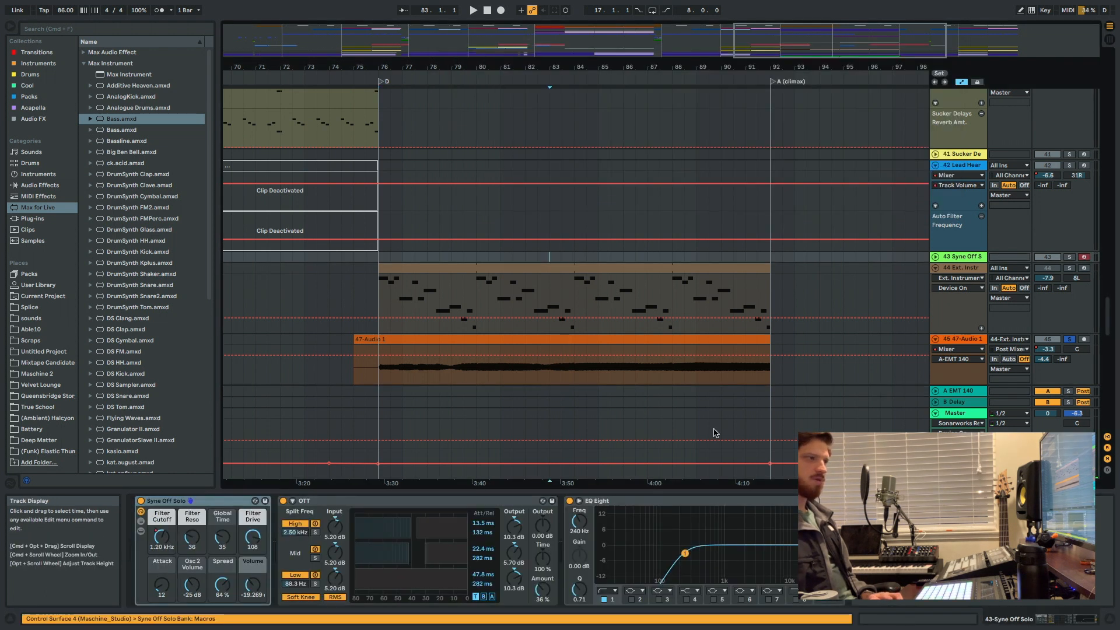
left_click(960, 391)
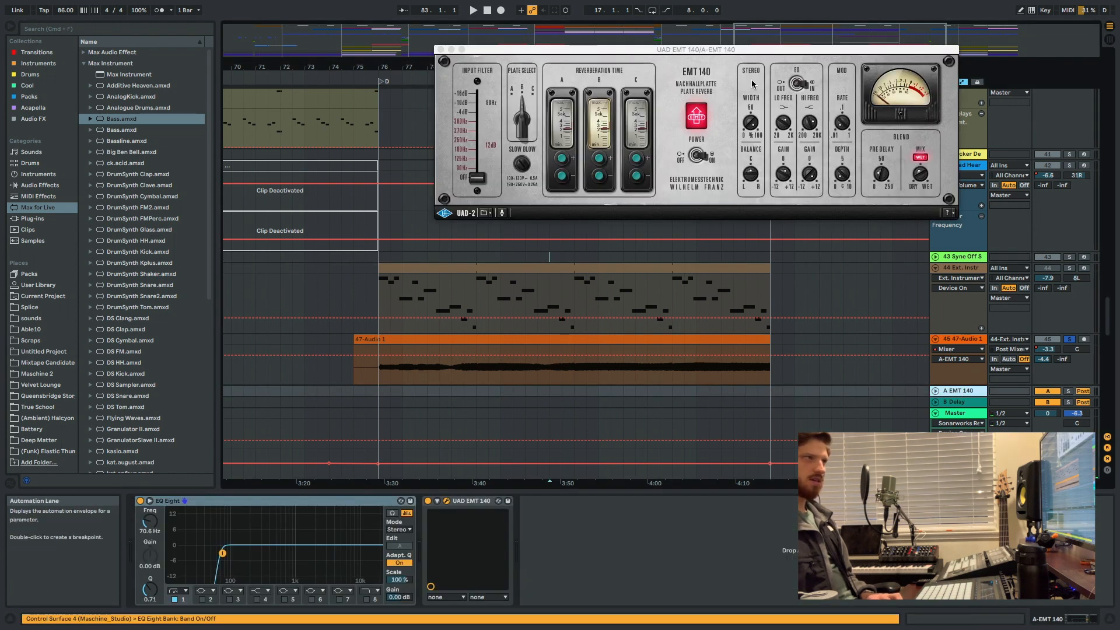
left_click_drag(752, 56, 691, 222)
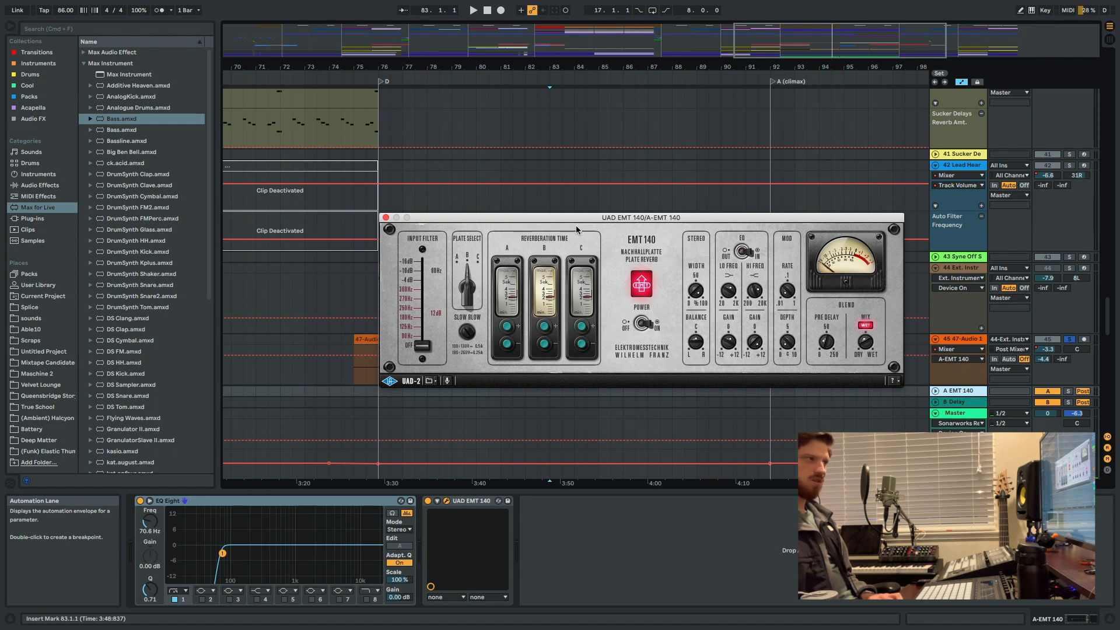
left_click_drag(615, 218, 589, 219)
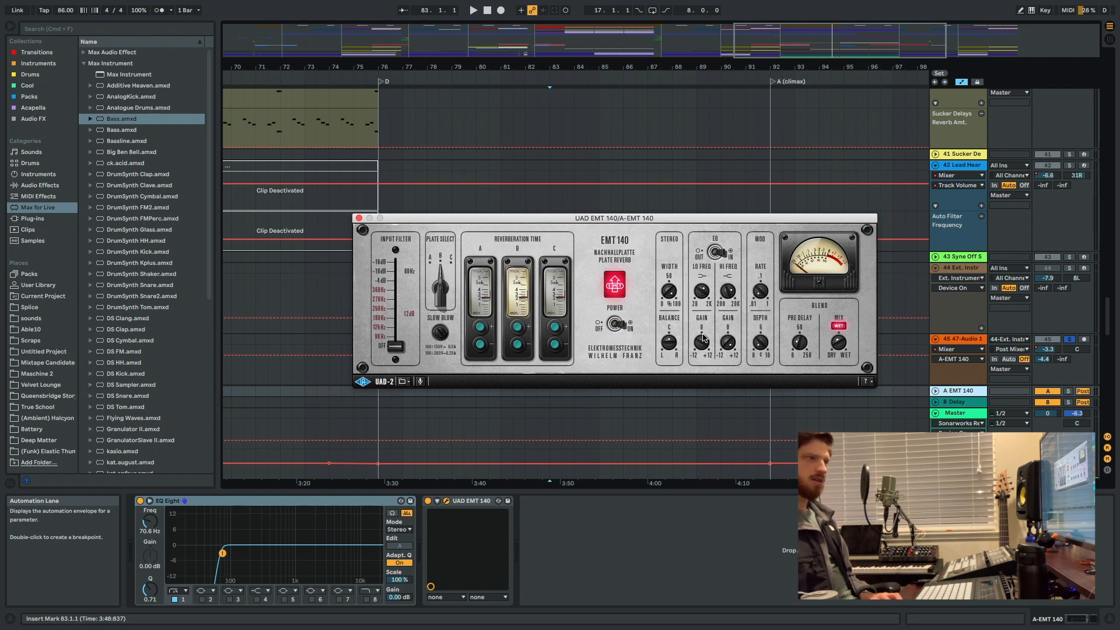
left_click(360, 218)
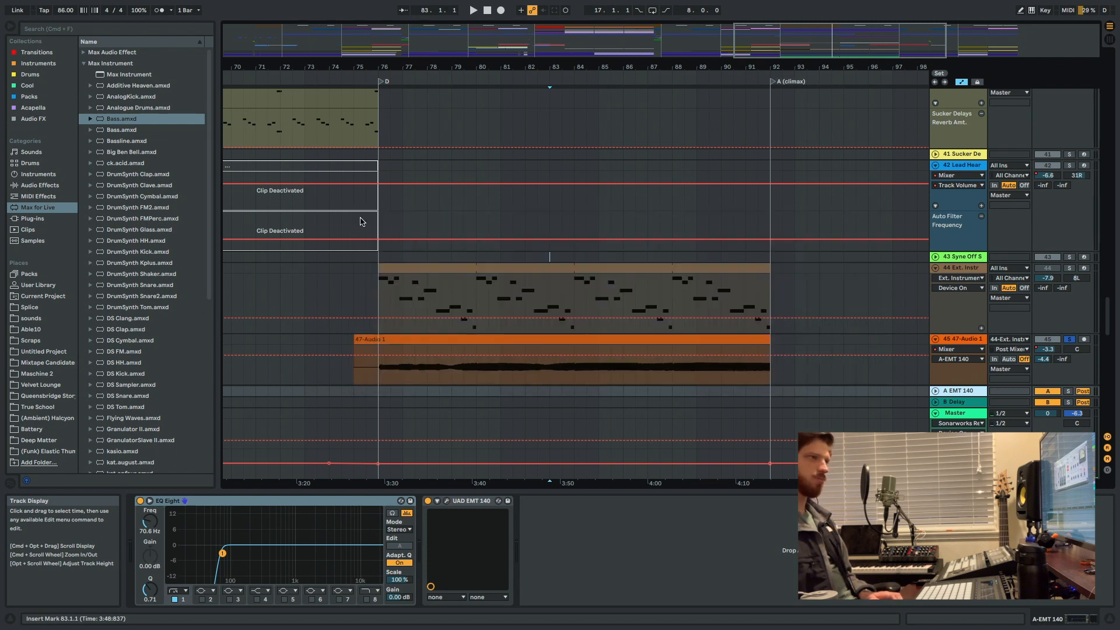
Audition the 47-Audio 1 part from 83.3.1, toggling its solo, and replay the full mix from bar 84.
left_click(563, 256)
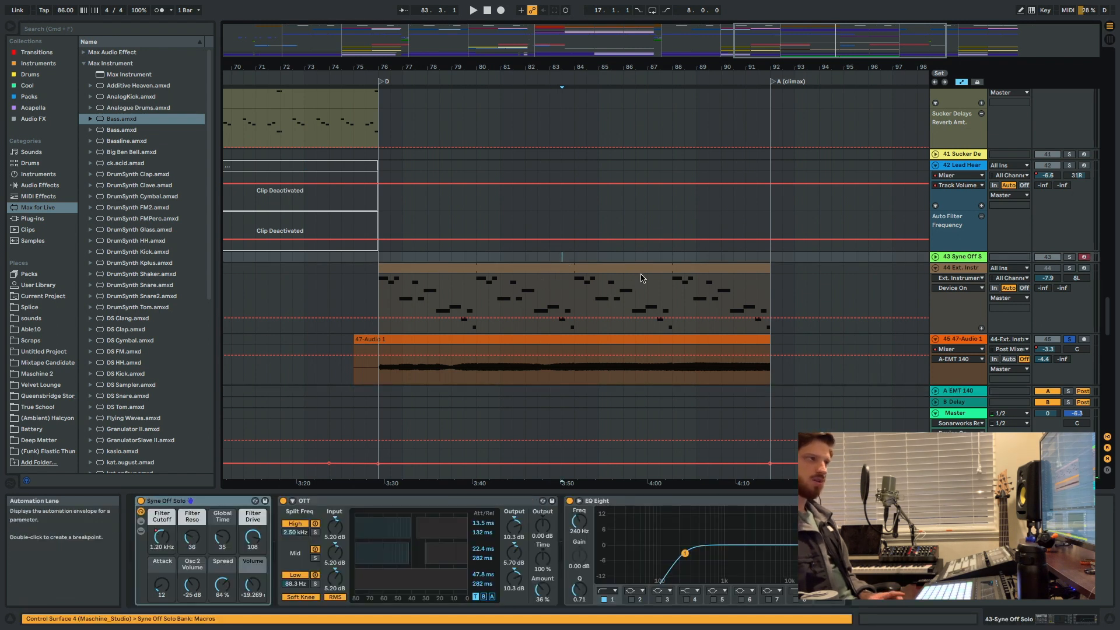
key("space")
left_click(1069, 340)
scroll(840, 301, "down", 3)
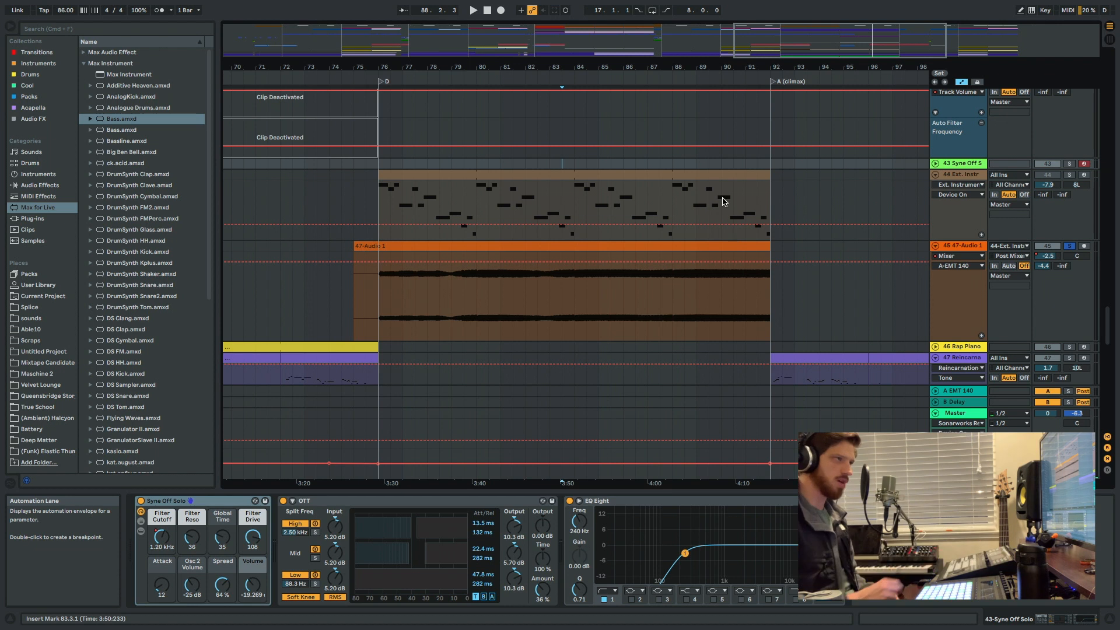
left_click(500, 225)
left_click(547, 225)
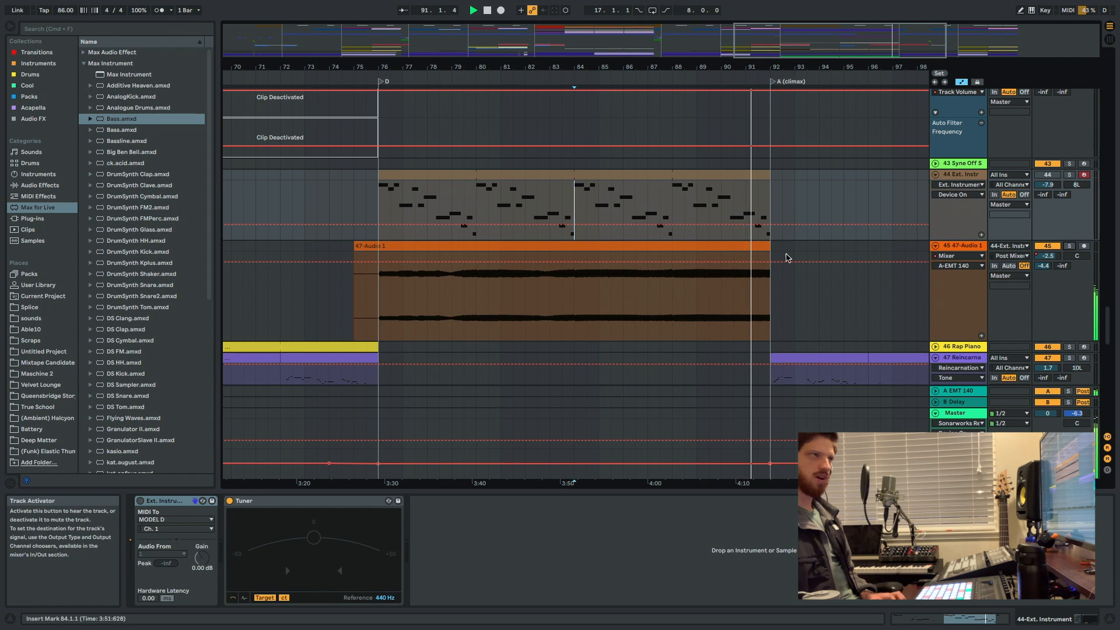
Zoom out, find the 55 Group with the Whistle and Angel Space tracks in section D, and place the insert marker at bar 81.
scroll(782, 253, "up", 1)
key("minus")
key("minus")
key("minus")
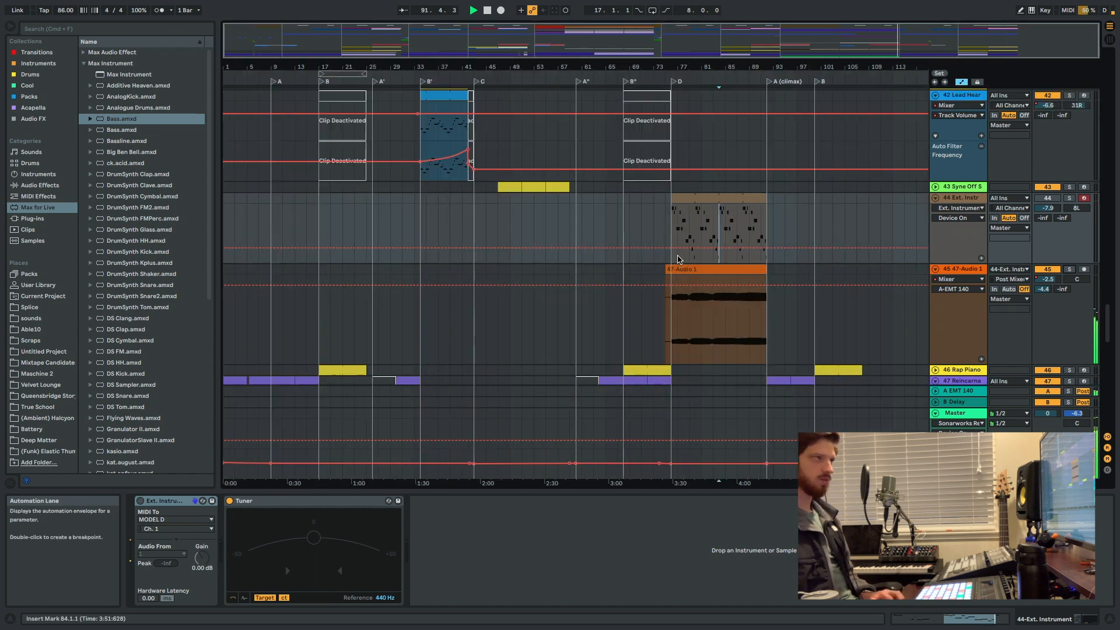
scroll(733, 249, "down", 8)
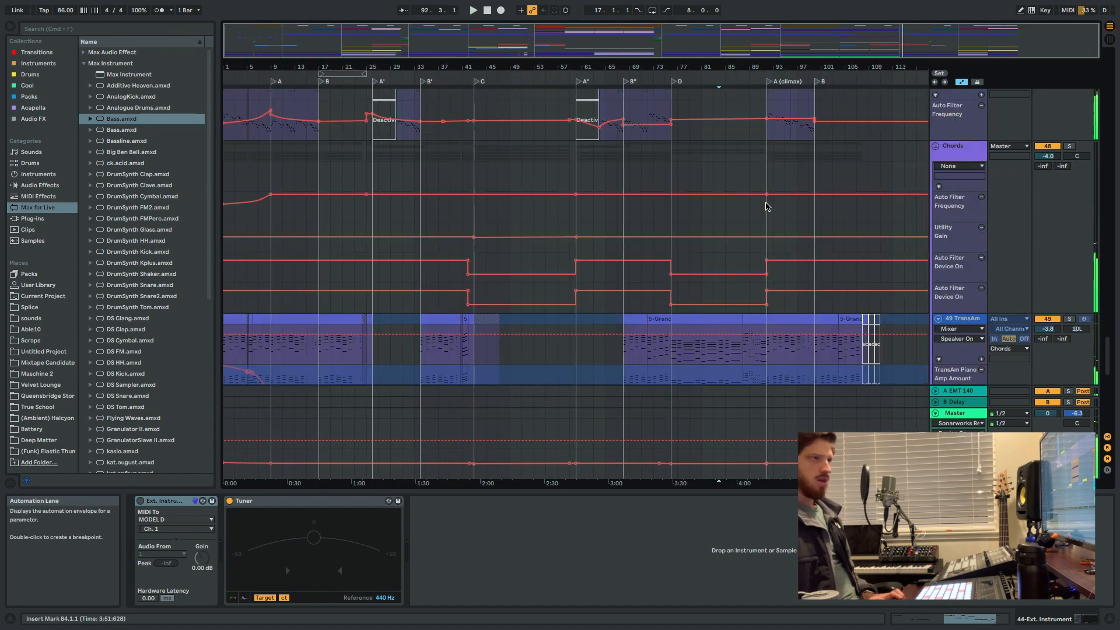
scroll(688, 276, "down", 1)
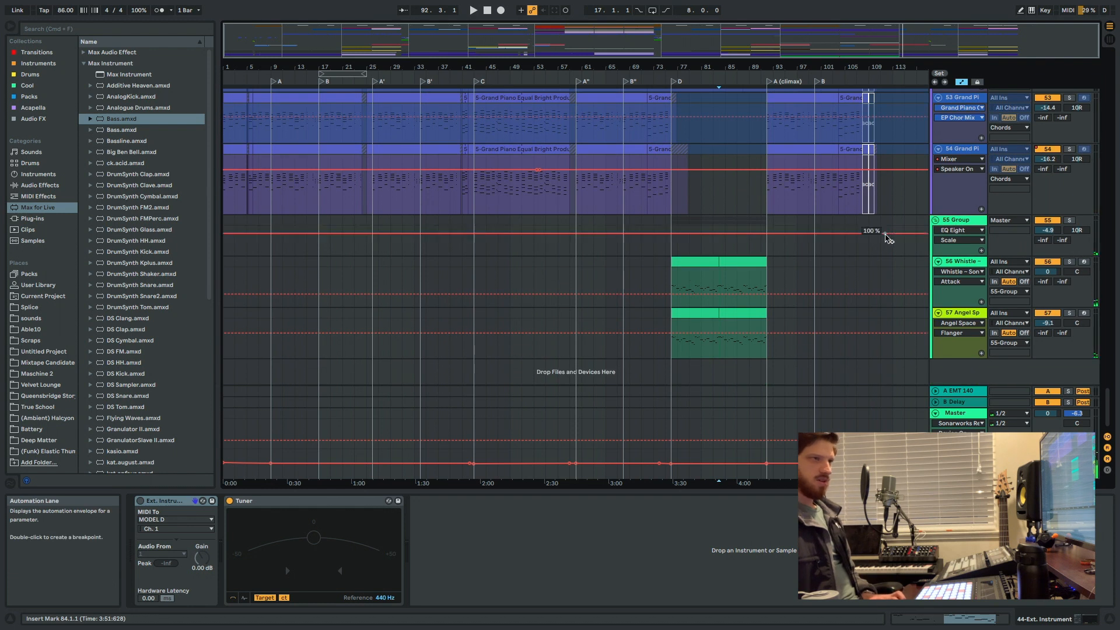
left_click(701, 249)
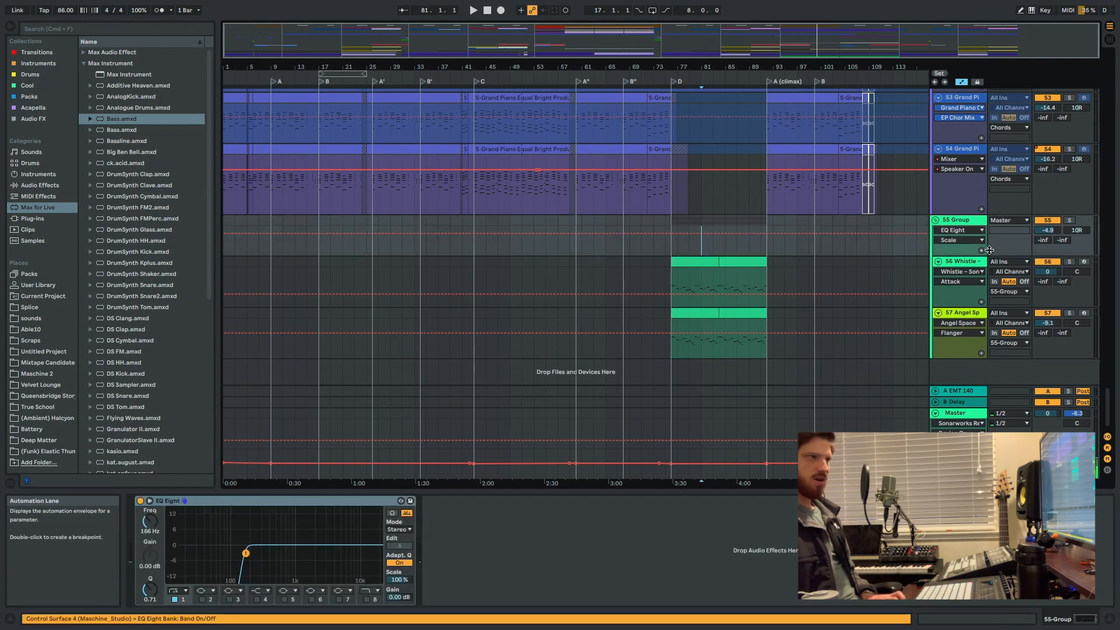
Solo the 55 Group, play it from bar 81, and audition its Angel Space and Whistle tracks individually.
left_click(1068, 222)
key("space")
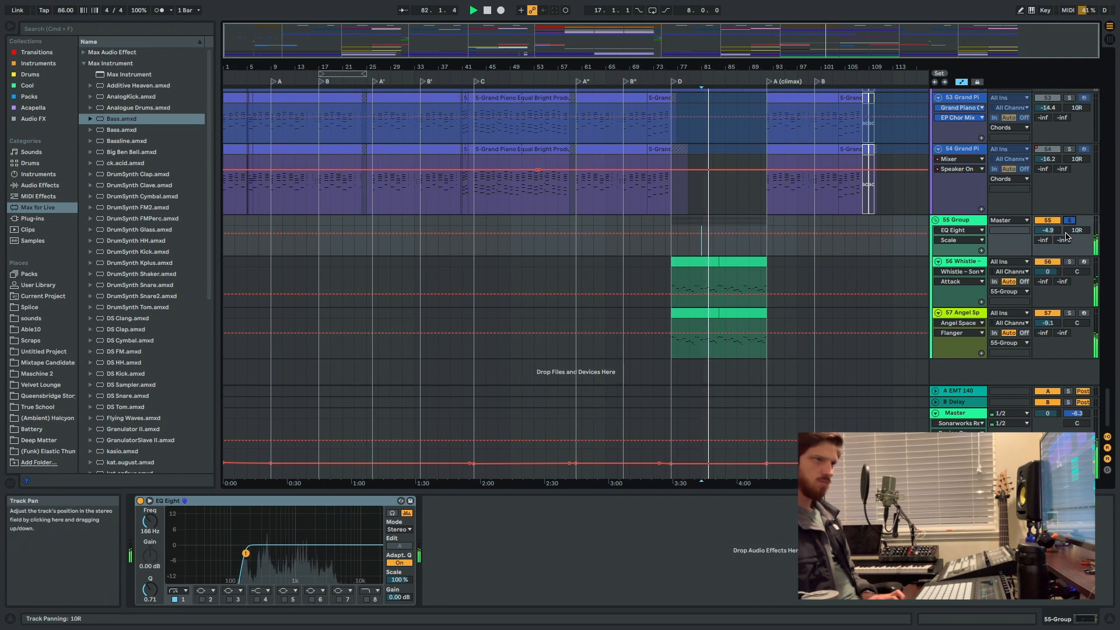
left_click(1069, 313)
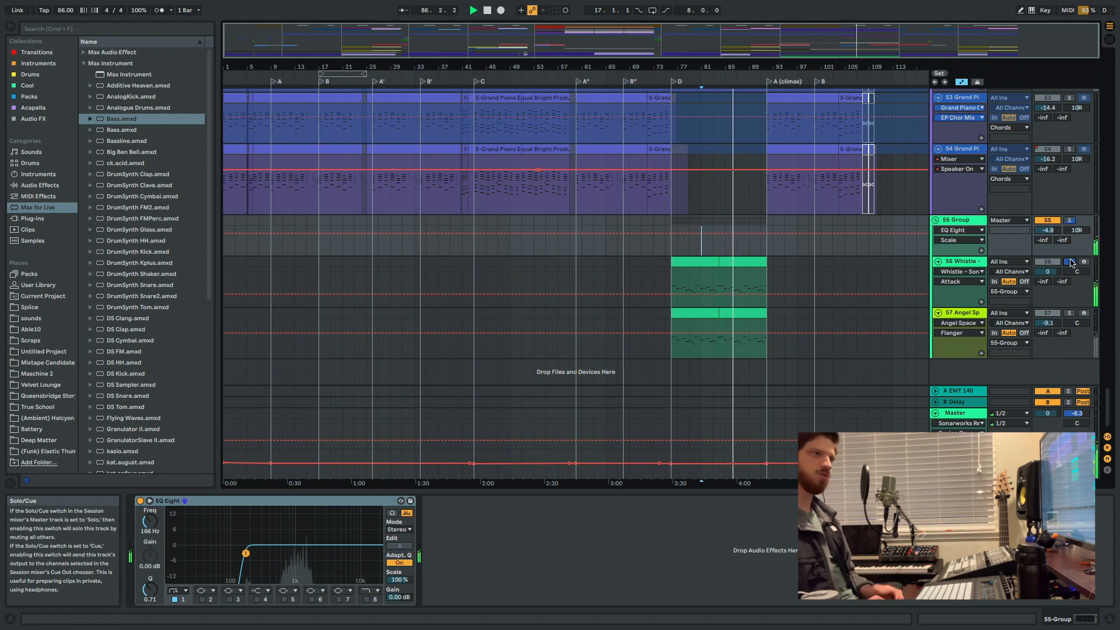
scroll(832, 252, "up", 10)
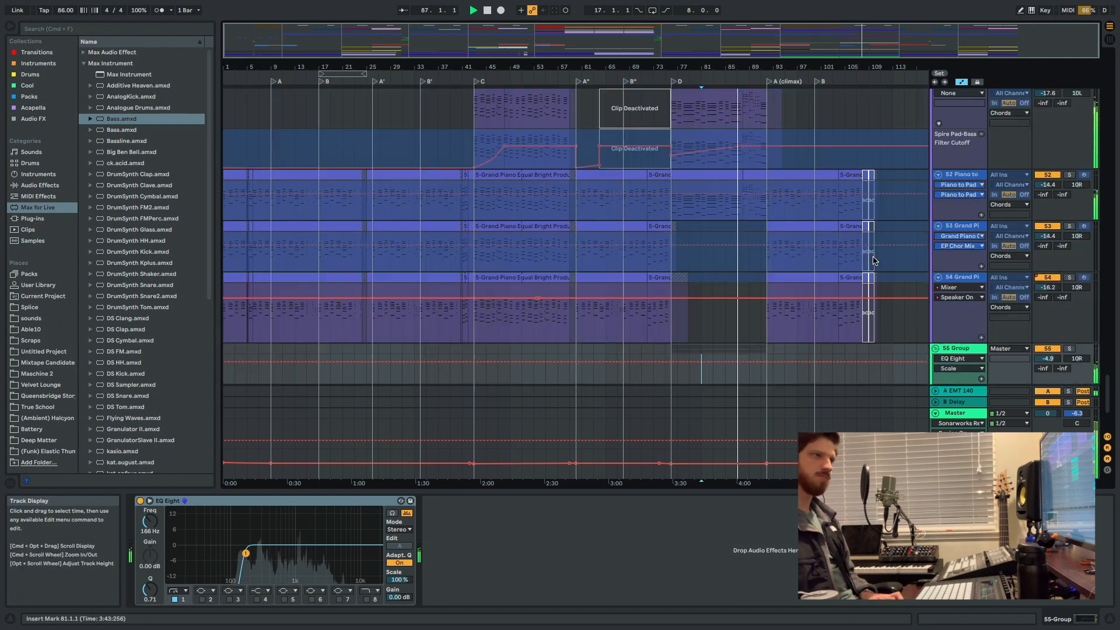
Look through the arrangement's chord, drum, bass and effect tracks to find the fetty_wap vocal tracks used in section D.
scroll(832, 251, "down", 6)
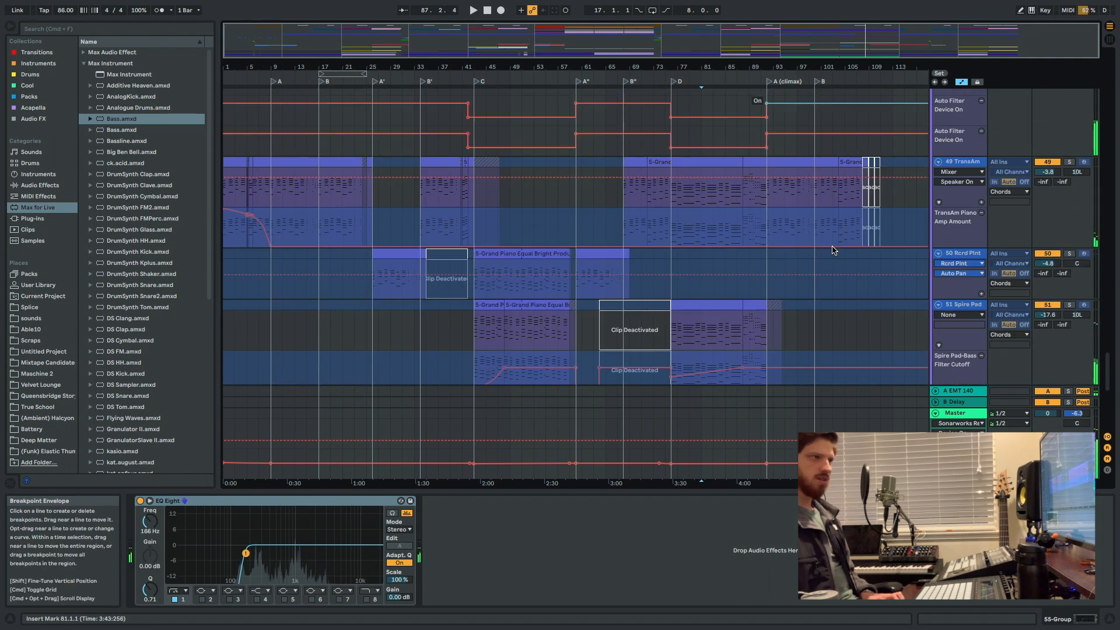
scroll(837, 247, "up", 6)
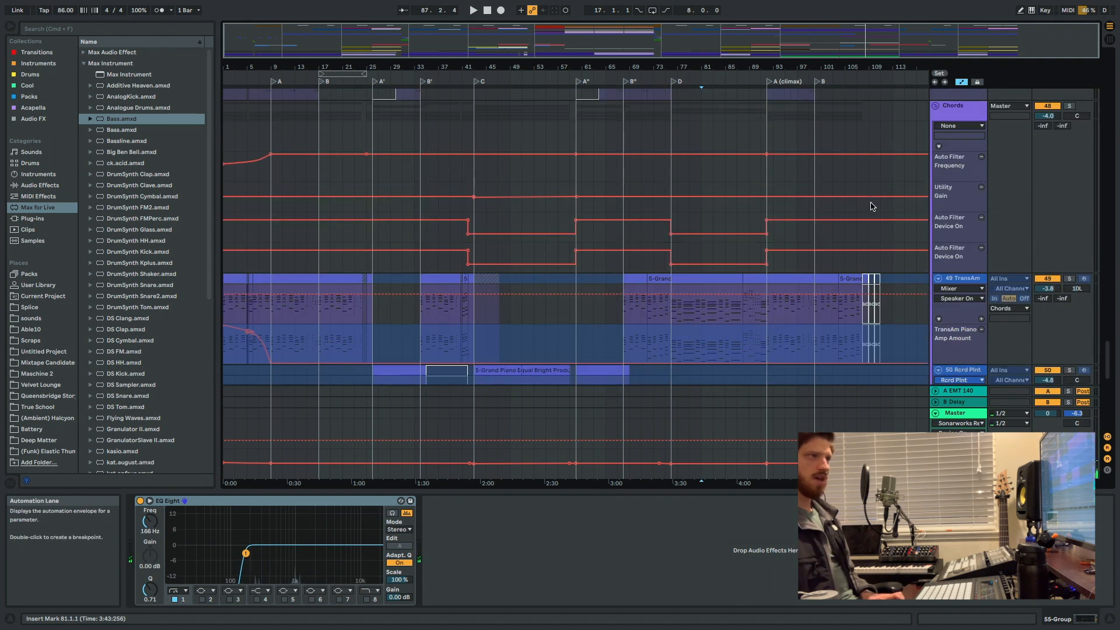
scroll(840, 262, "up", 15)
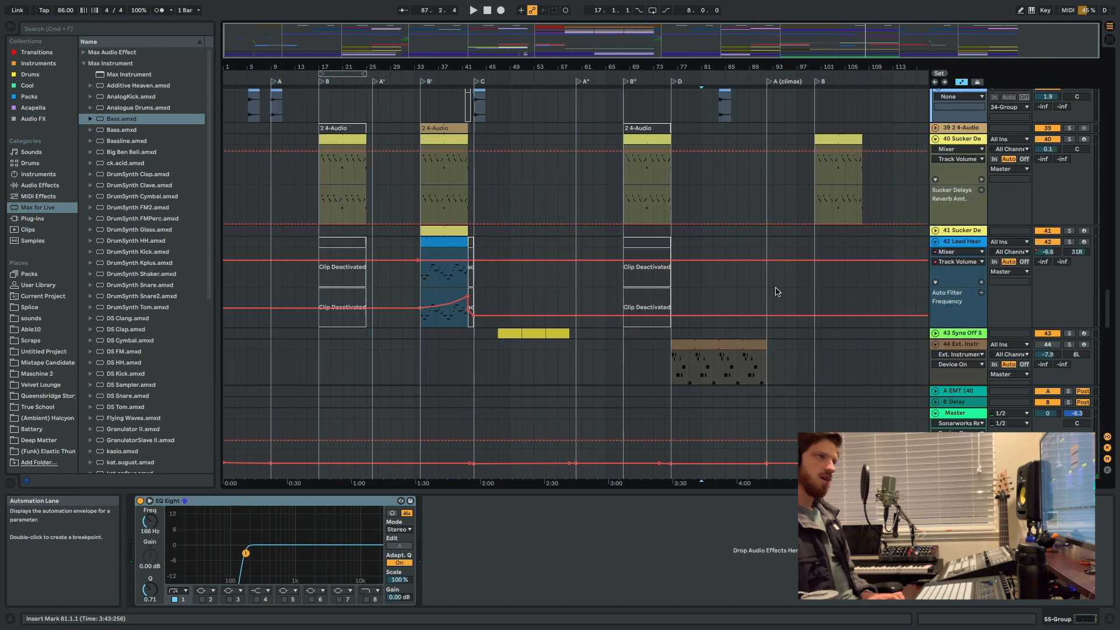
scroll(839, 204, "down", 14)
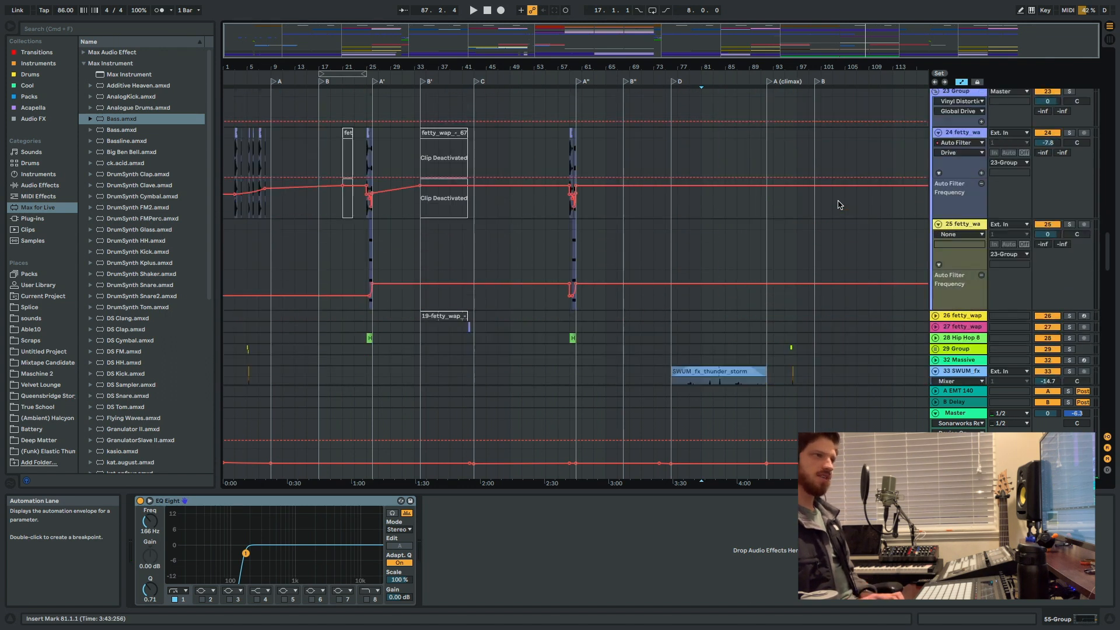
scroll(805, 251, "down", 10)
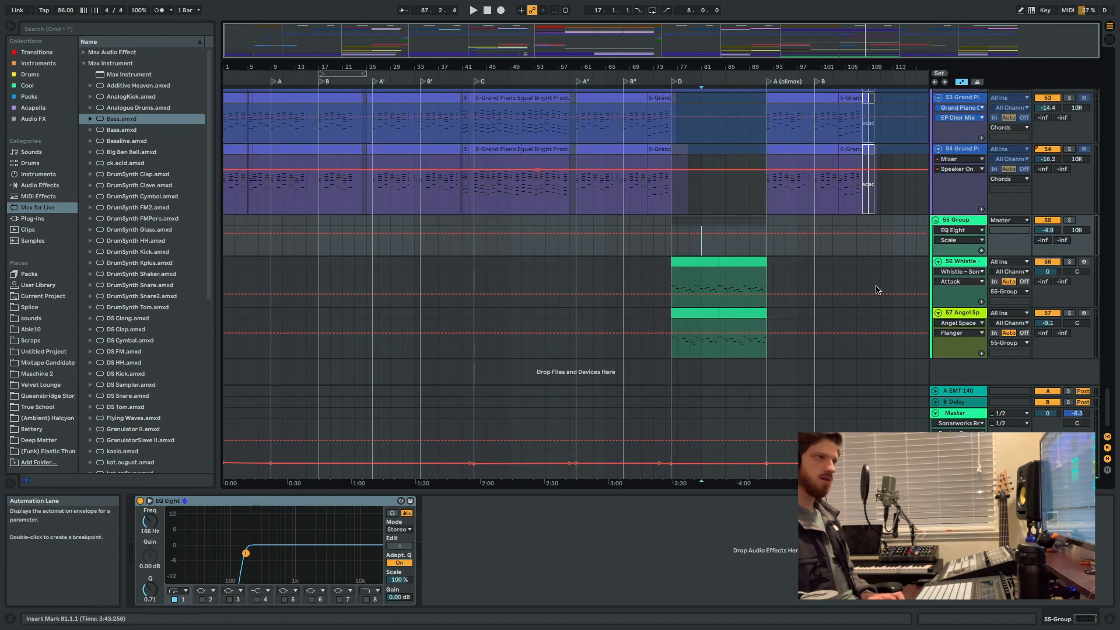
scroll(840, 245, "up", 20)
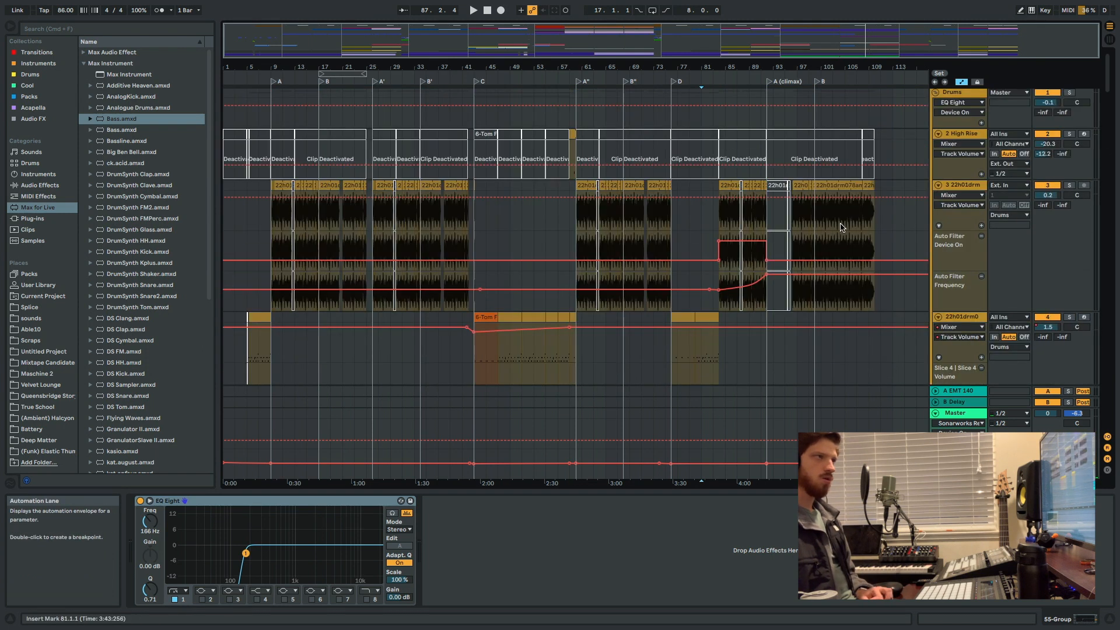
scroll(837, 235, "down", 8)
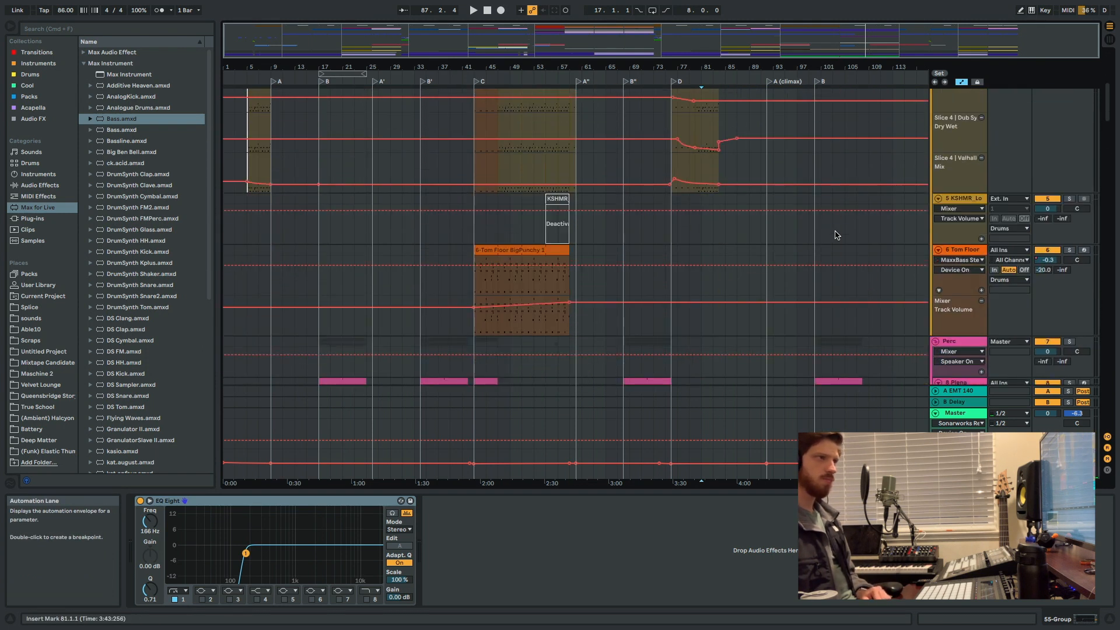
scroll(873, 265, "down", 10)
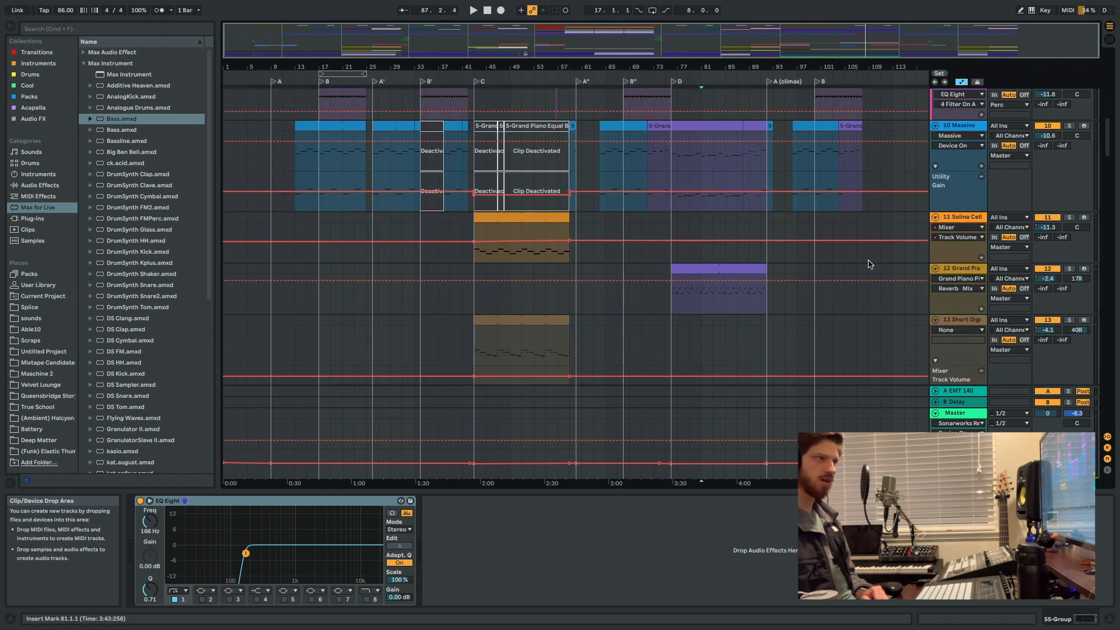
scroll(929, 262, "down", 4)
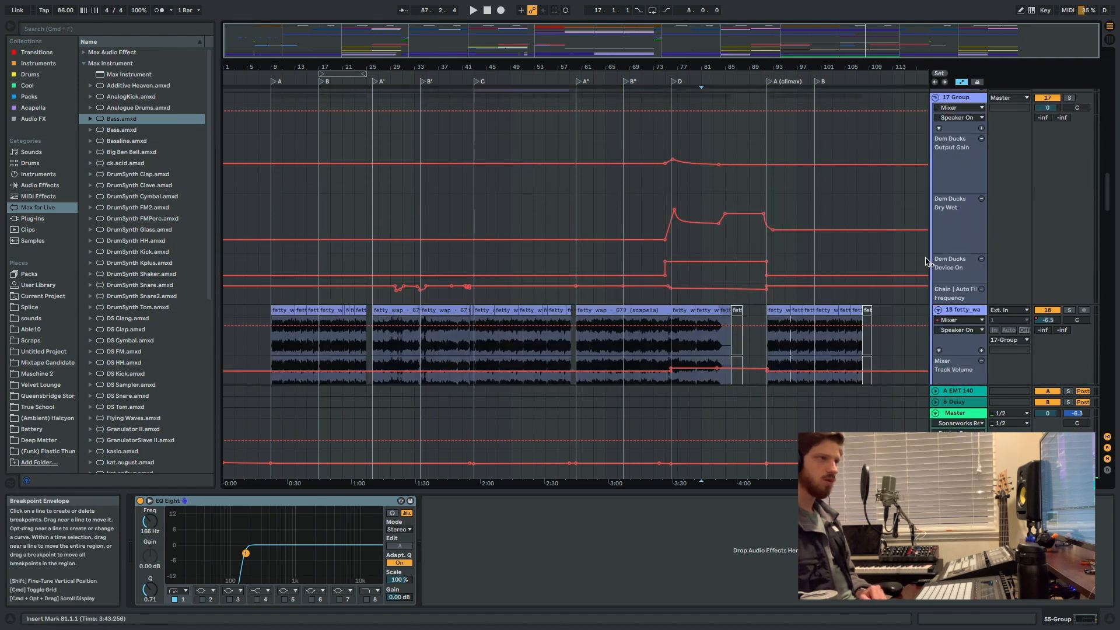
scroll(927, 262, "down", 8)
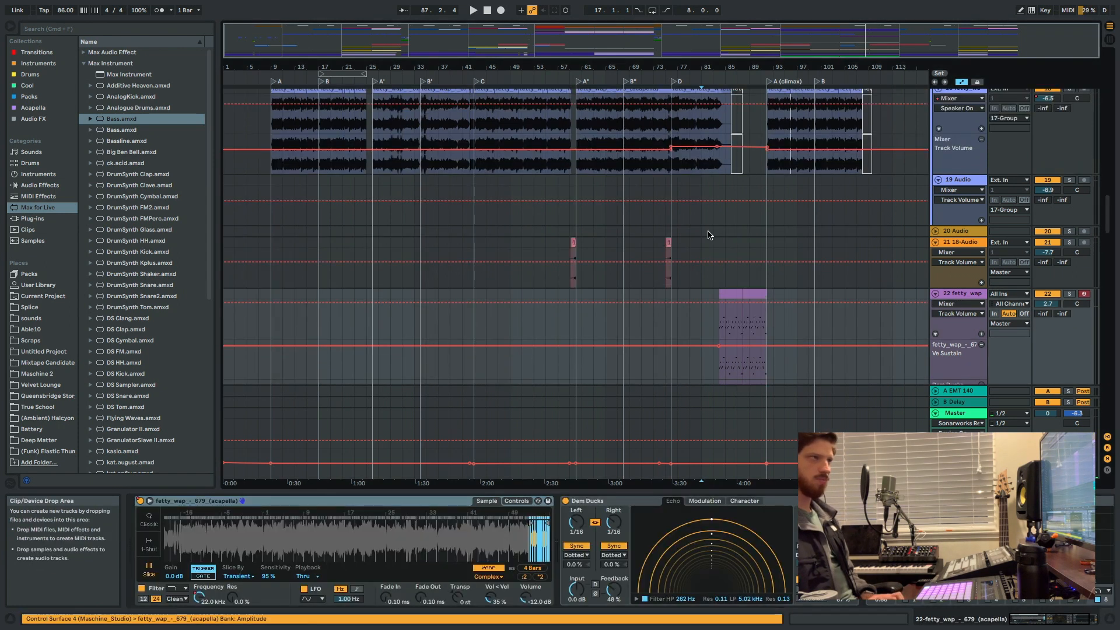
Place the insert marker at bar 81 and audition the soloed 18 fetty_wap acapella track, ending with its solo off.
scroll(702, 245, "up", 2)
left_click(699, 188)
key("space")
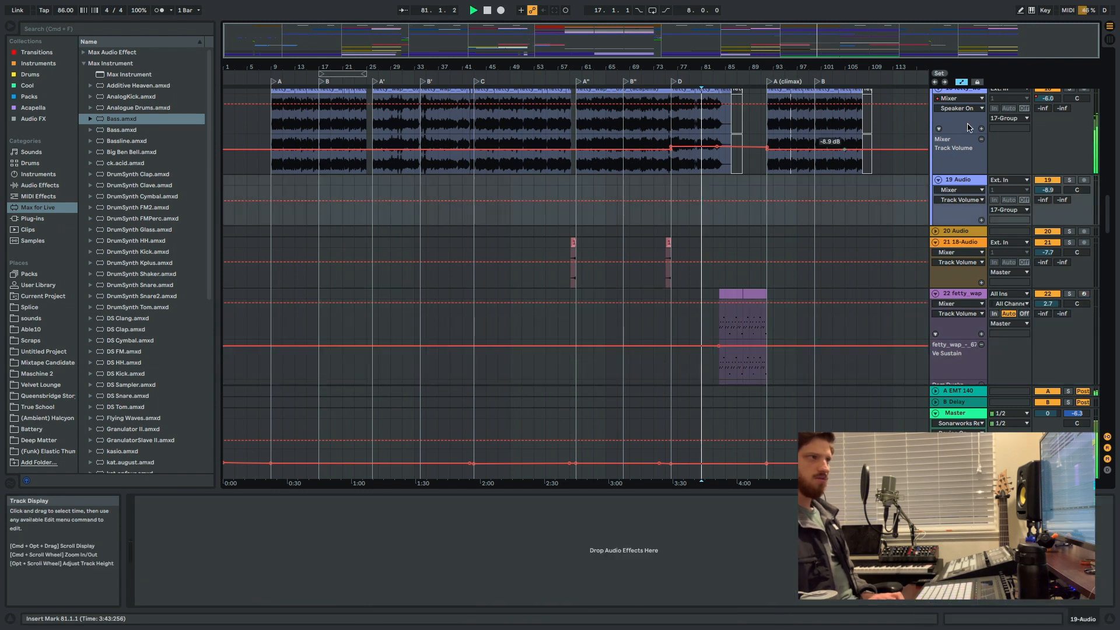
scroll(1063, 107, "up", 1)
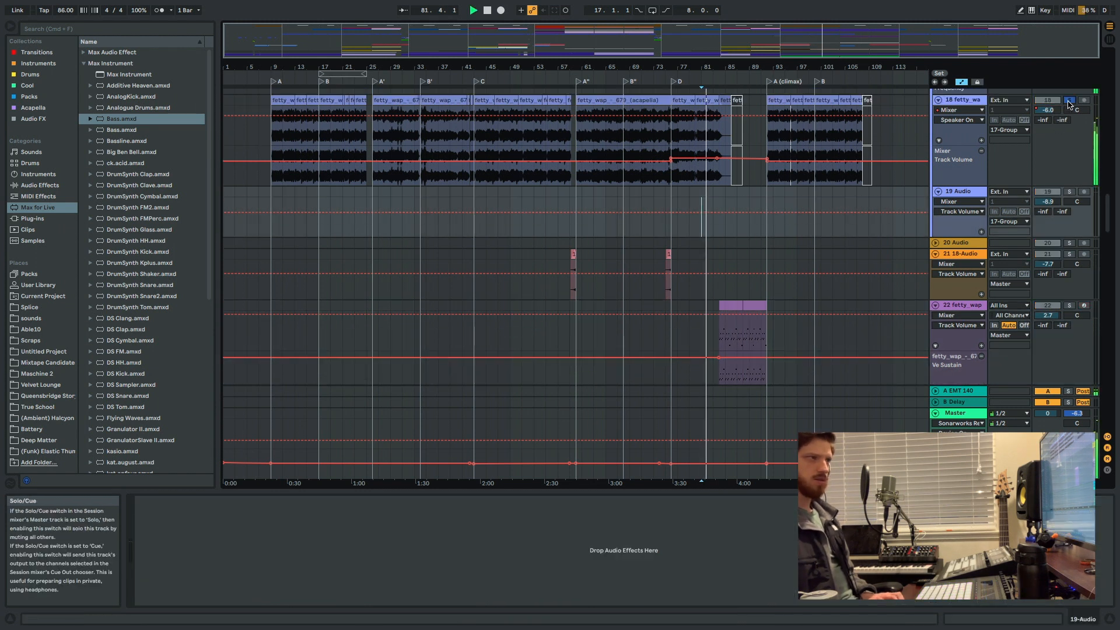
left_click(1069, 101)
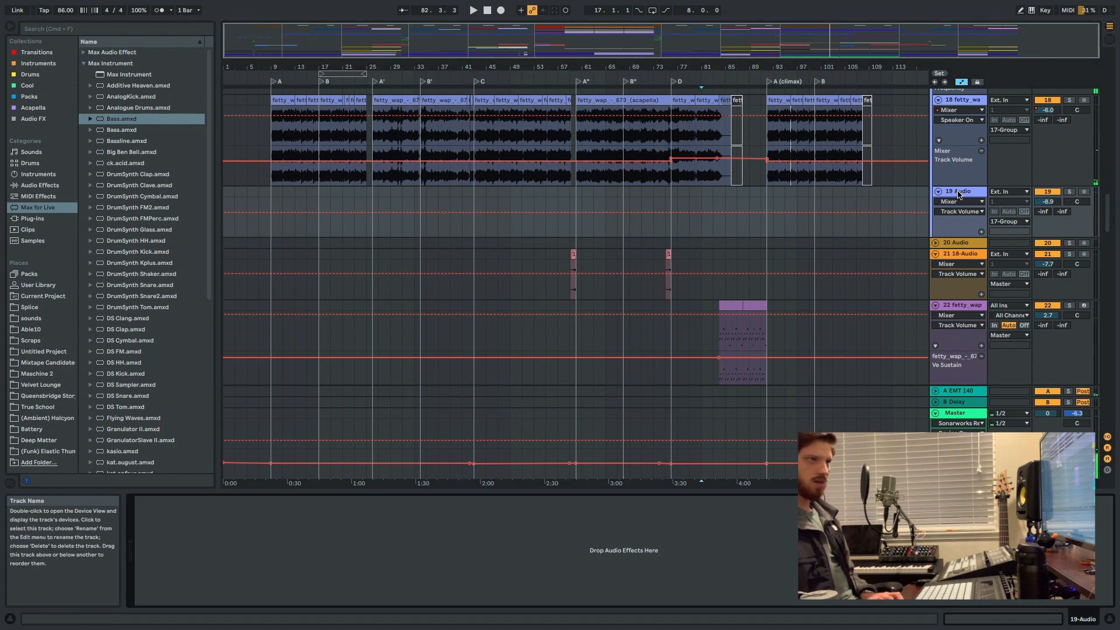
Open the devices of the 22 fetty_wap track and zoom the sliced acapella sample in to examine and audition its slices.
scroll(957, 258, "up", 3)
scroll(956, 252, "down", 4)
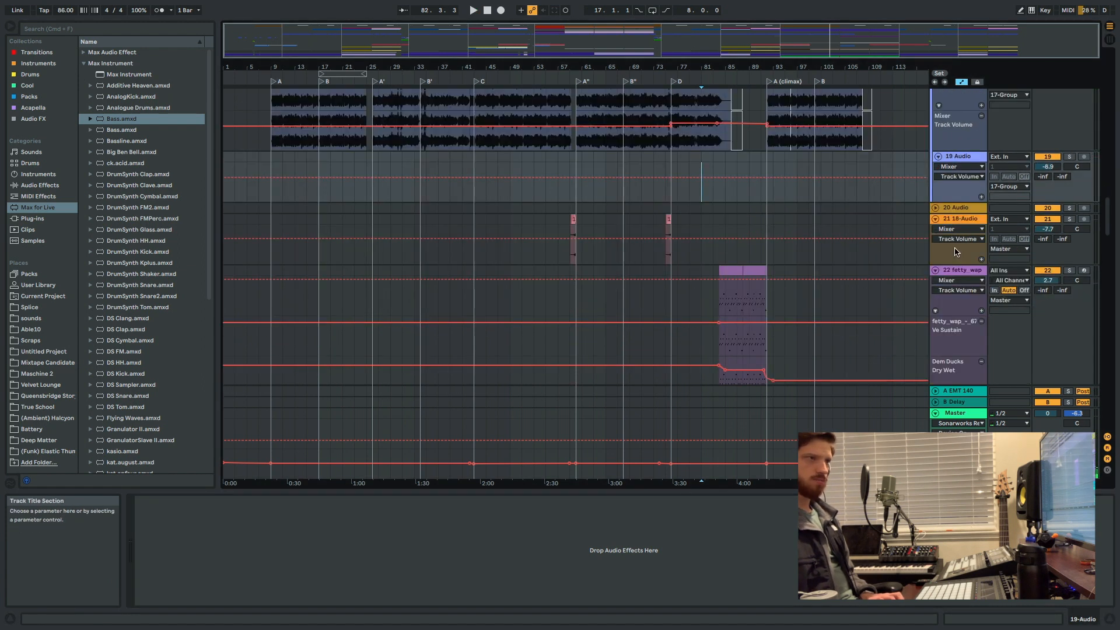
scroll(956, 252, "down", 5)
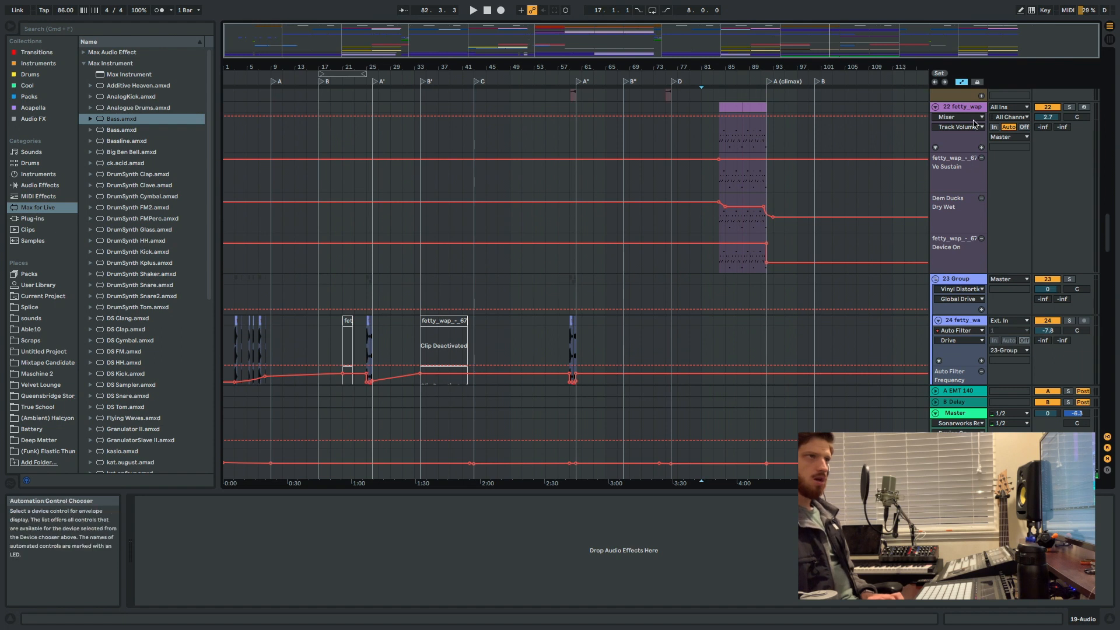
left_click(972, 111)
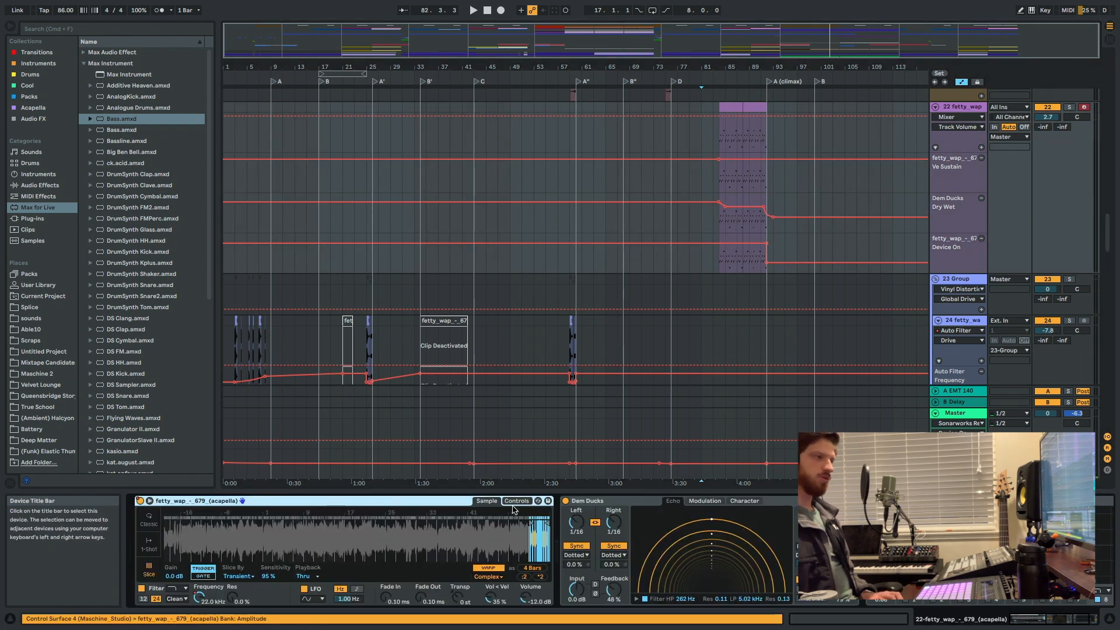
left_click_drag(515, 522, 516, 610)
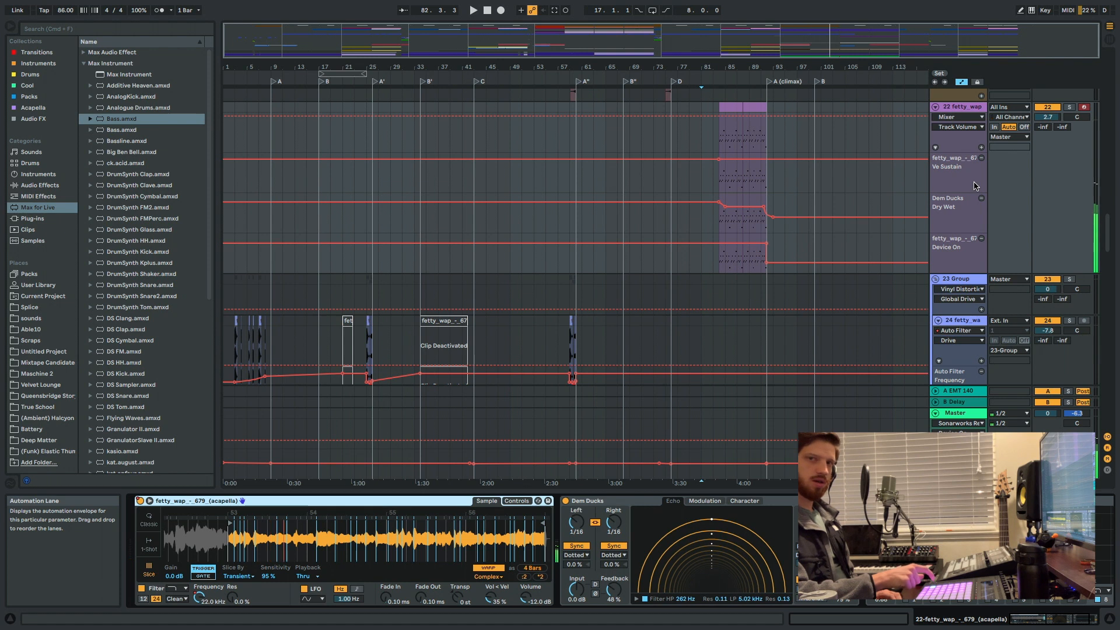
left_click(280, 547)
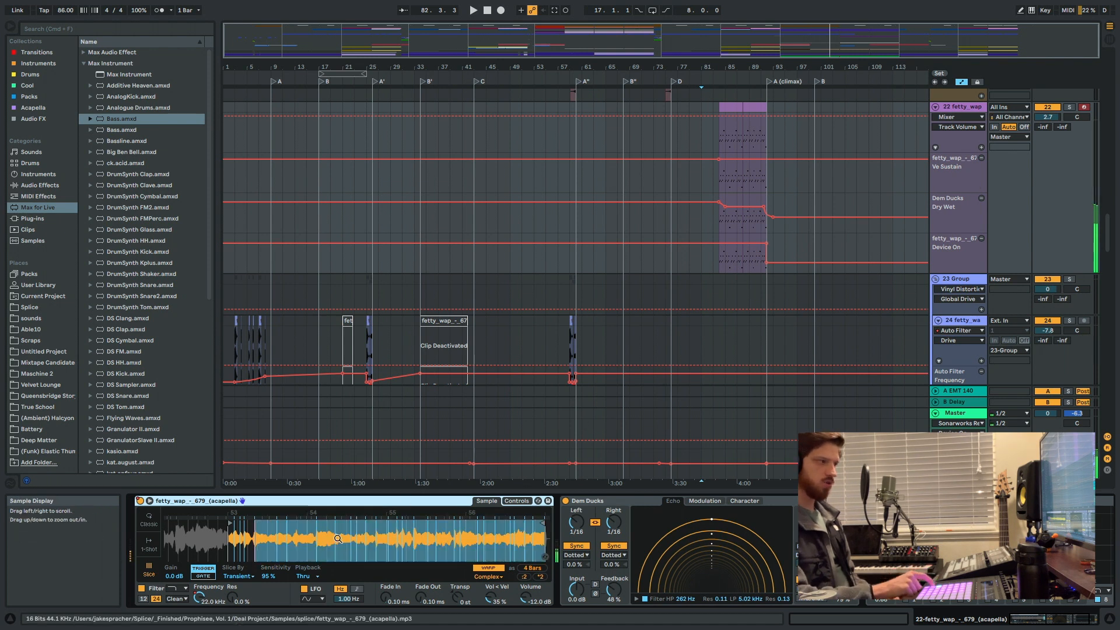
left_click(272, 547)
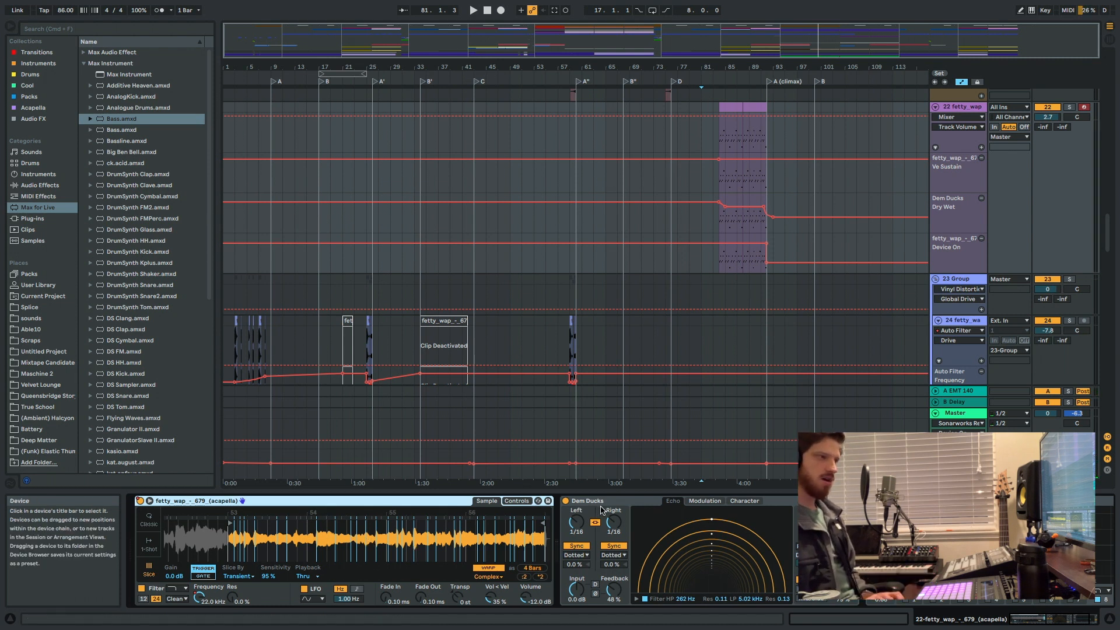
Compare the sliced vocal with the Dem Ducks echo device switched off and back on.
left_click(680, 578)
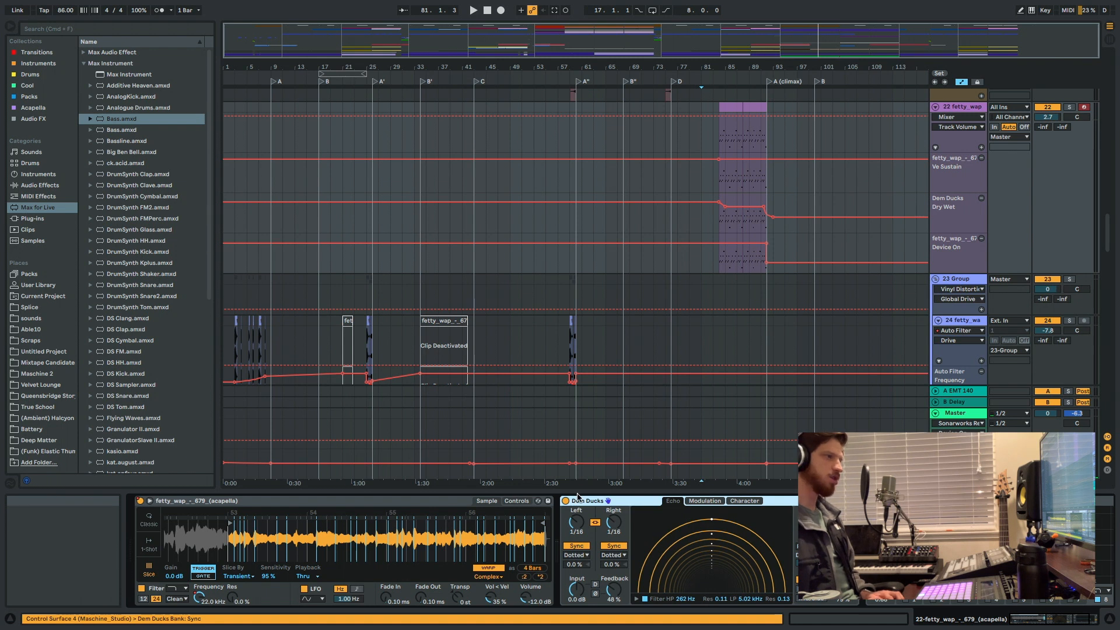
scroll(630, 567, "right", 3)
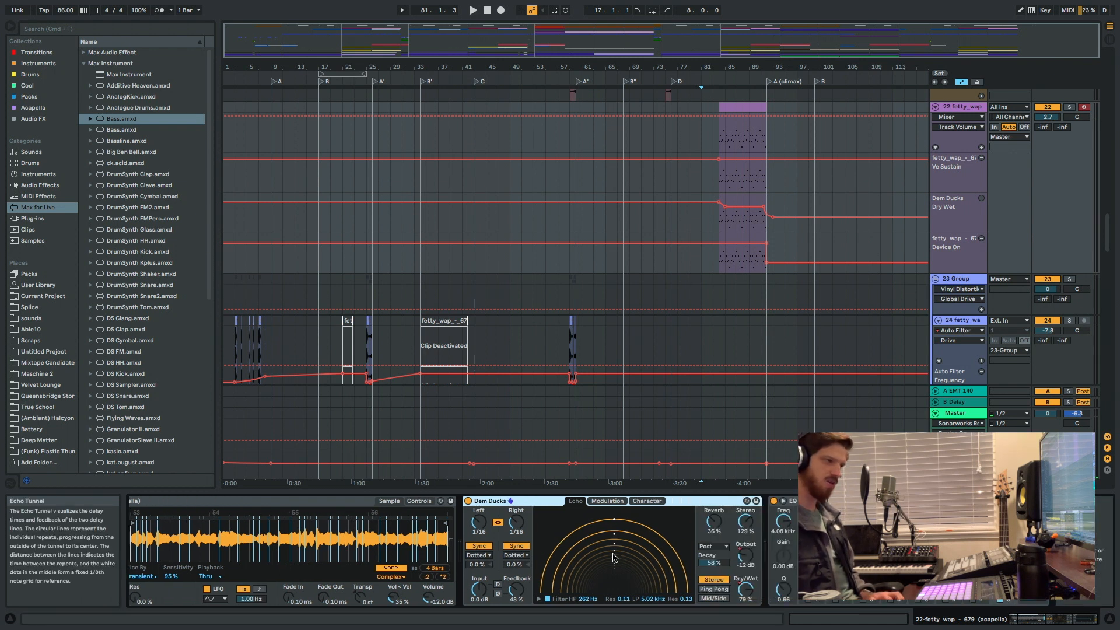
left_click(468, 501)
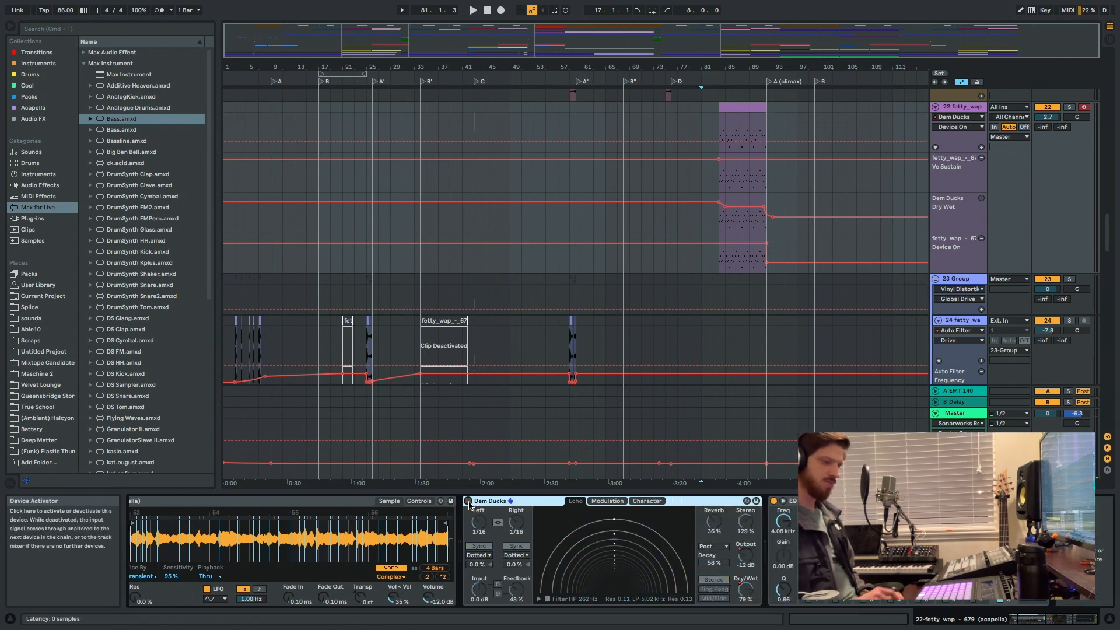
left_click(469, 501)
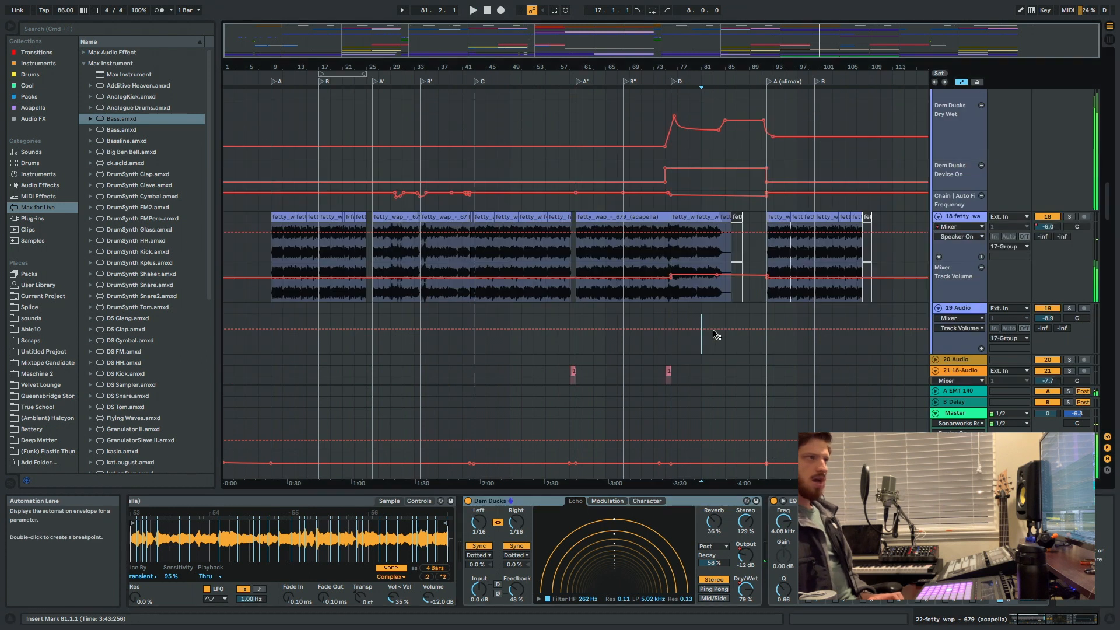
Place the insert marker at bar 91, just before the A (climax) section, and hide the device view to enlarge the arrangement.
scroll(751, 254, "up", 5)
left_click(761, 248)
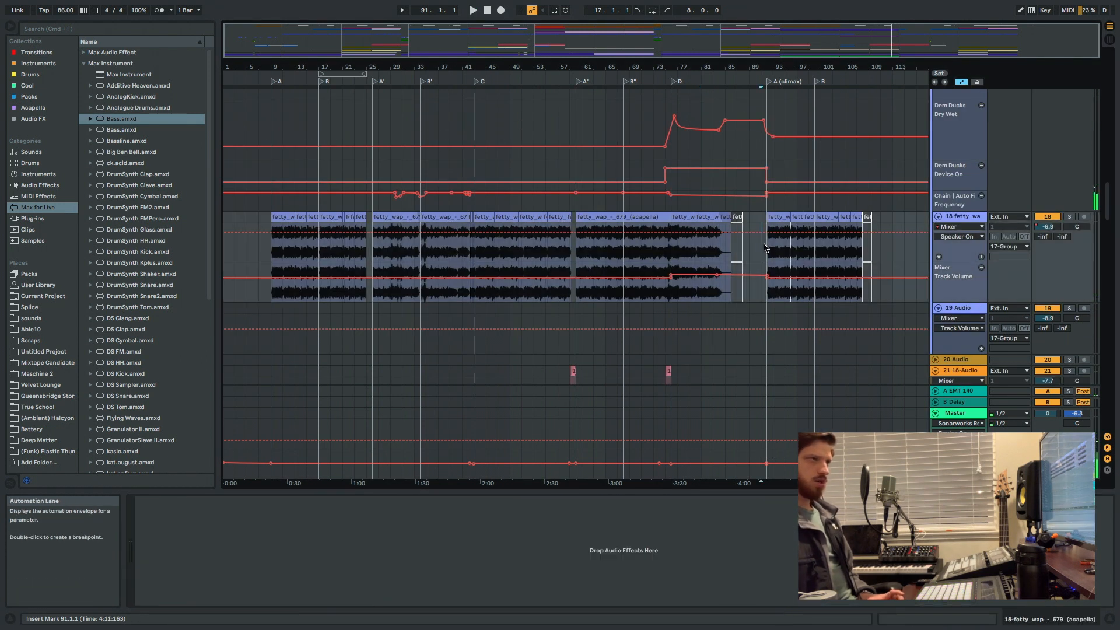
scroll(800, 116, "up", 5)
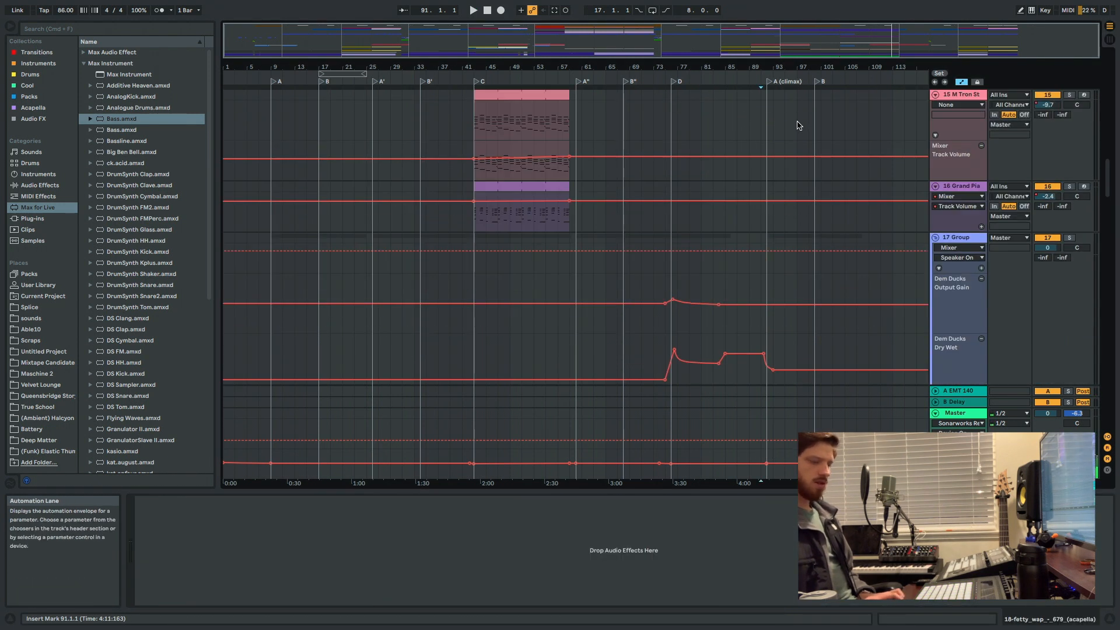
key("alt+super+l")
scroll(760, 172, "down", 5)
scroll(795, 320, "down", 10)
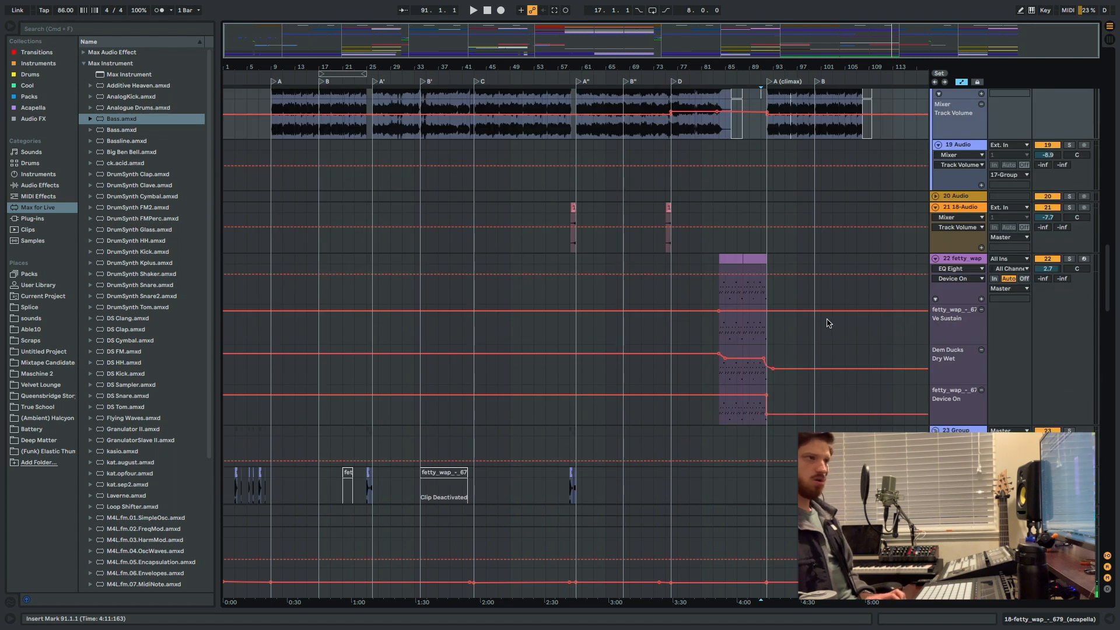
scroll(730, 242, "up", 15)
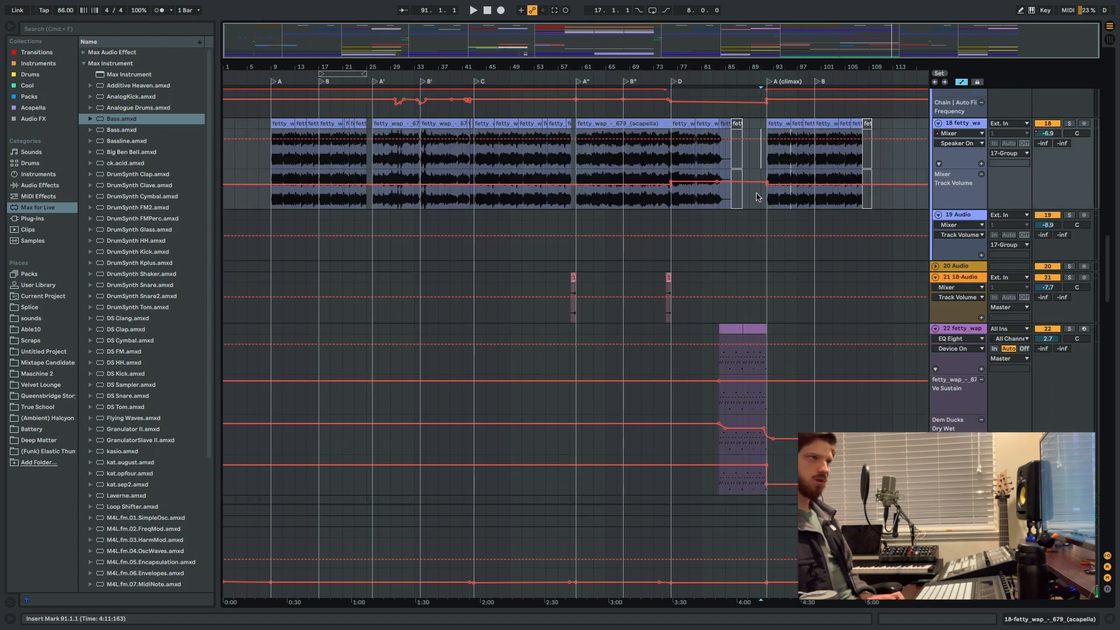
Play the transition into A (climax) from bar 91, stop, and replay it through to section B while viewing the drum tracks.
key("space")
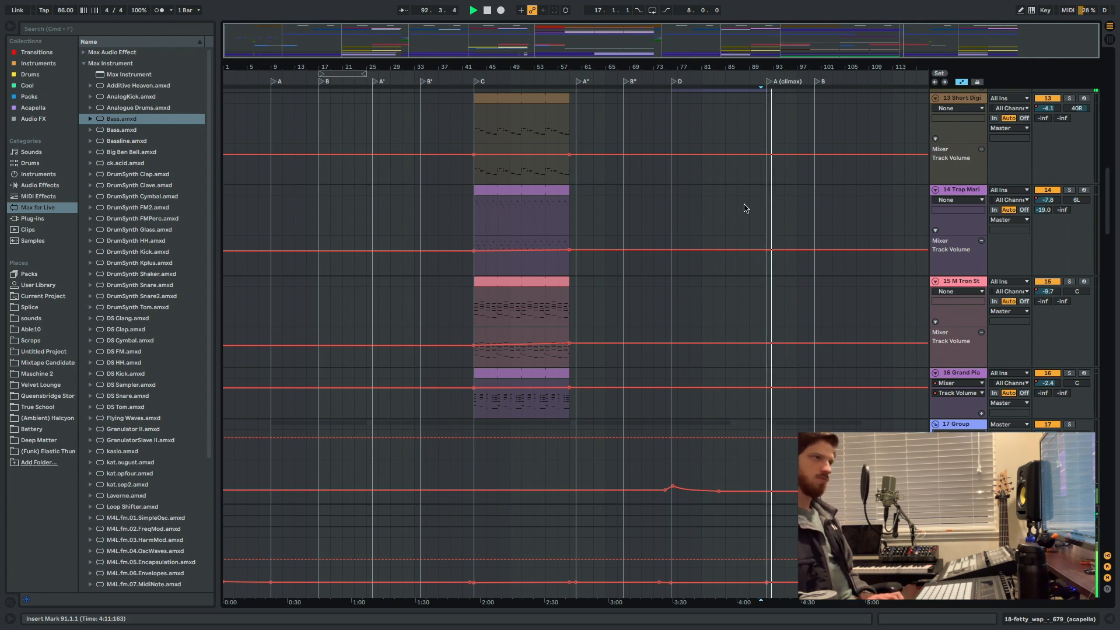
key("space")
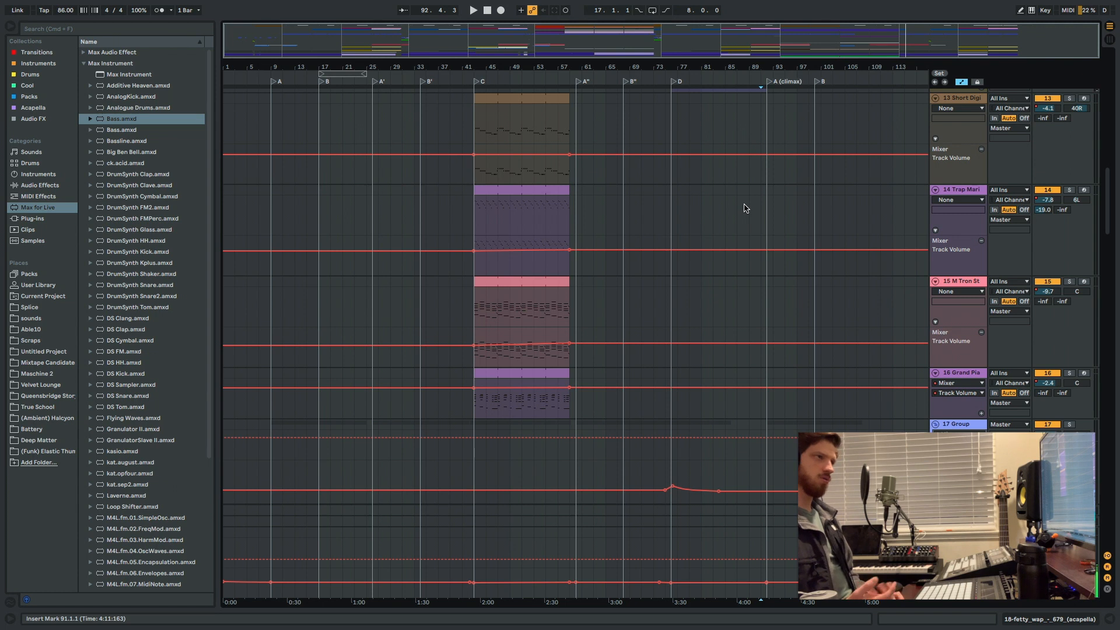
left_click(762, 200)
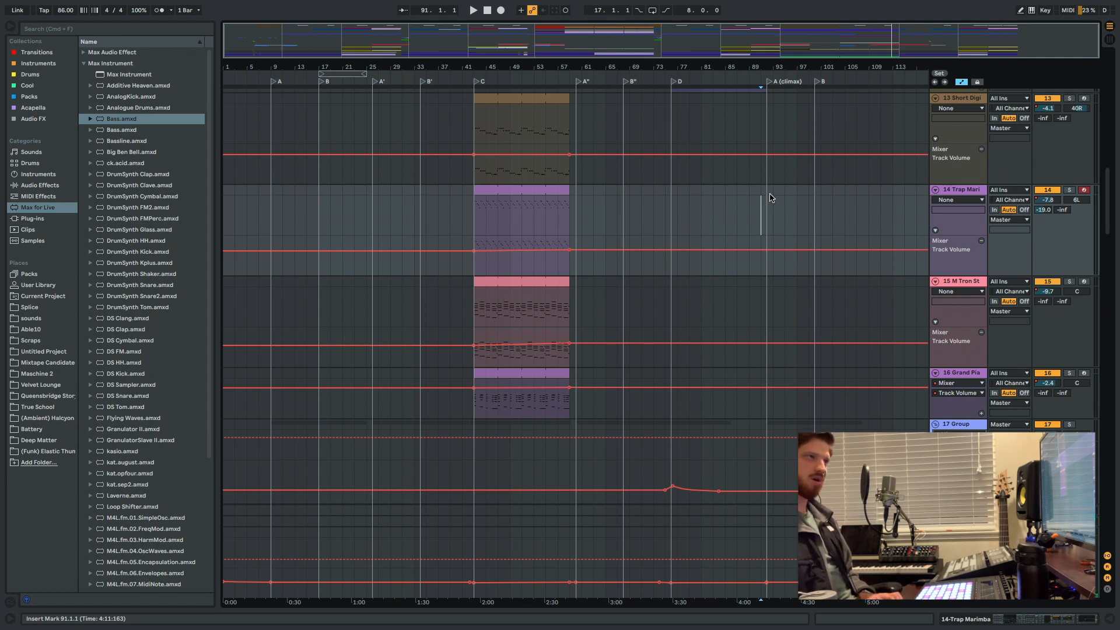
key("space")
scroll(779, 210, "up", 6)
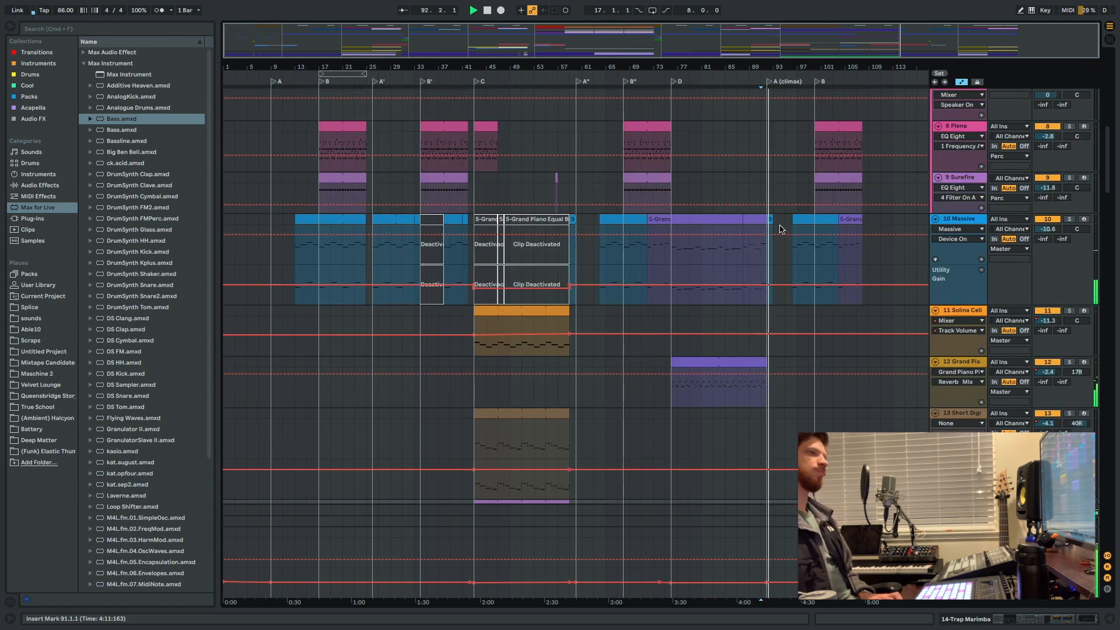
scroll(785, 210, "up", 1)
scroll(786, 211, "up", 8)
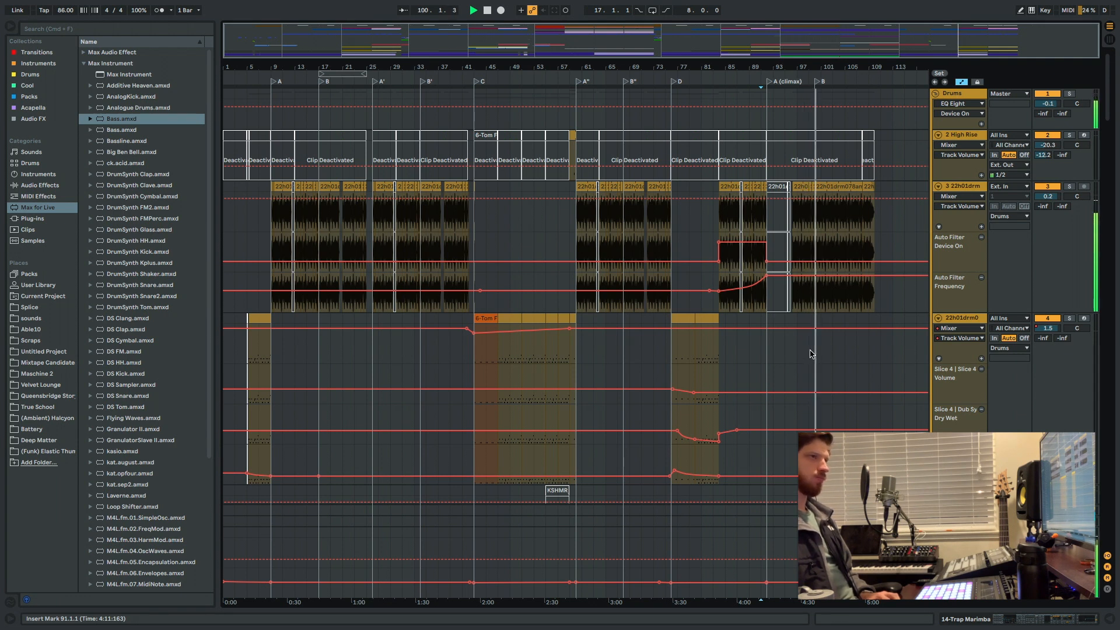
Stop the playback after the climax's drum tracks and solo the 46 Rap Piano track.
scroll(814, 353, "down", 2)
scroll(828, 291, "up", 1)
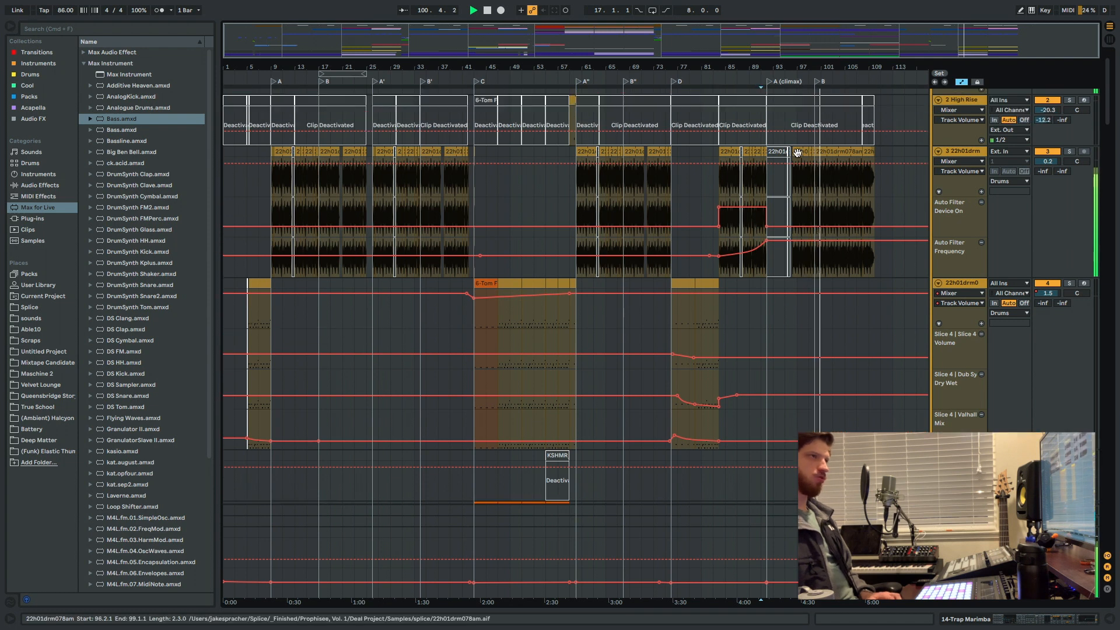
scroll(845, 213, "up", 1)
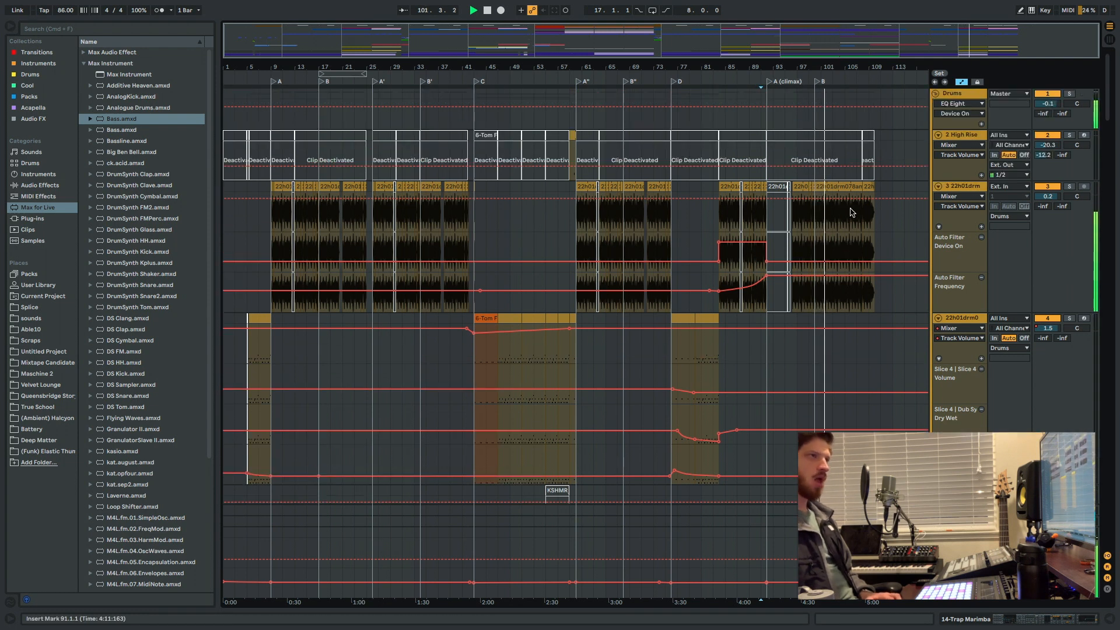
scroll(851, 210, "down", 10)
key("space")
scroll(851, 210, "down", 15)
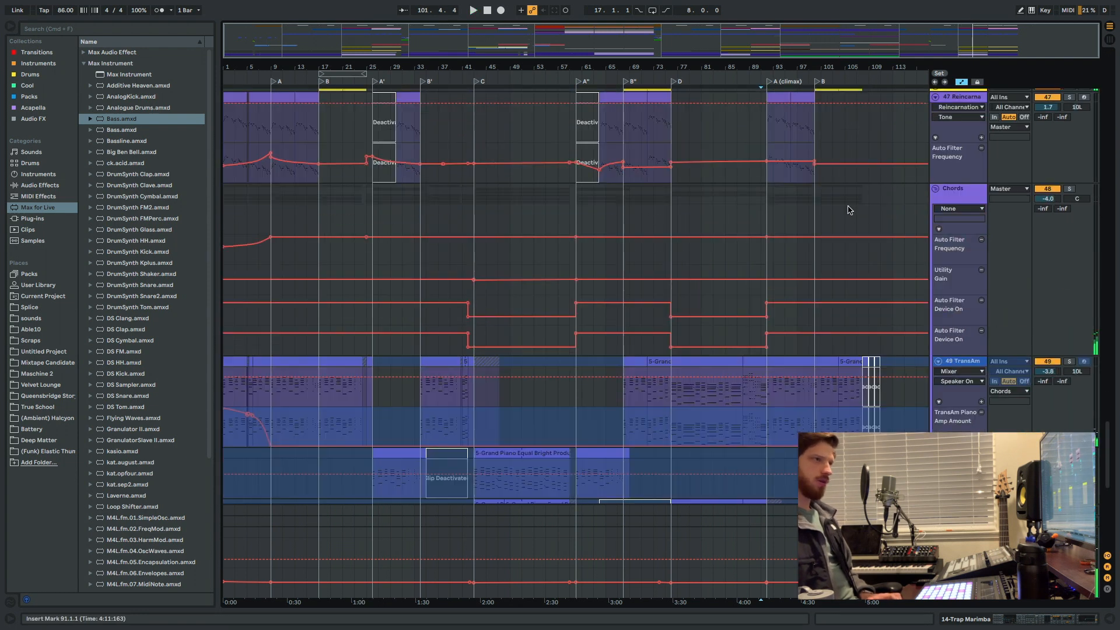
scroll(811, 263, "up", 8)
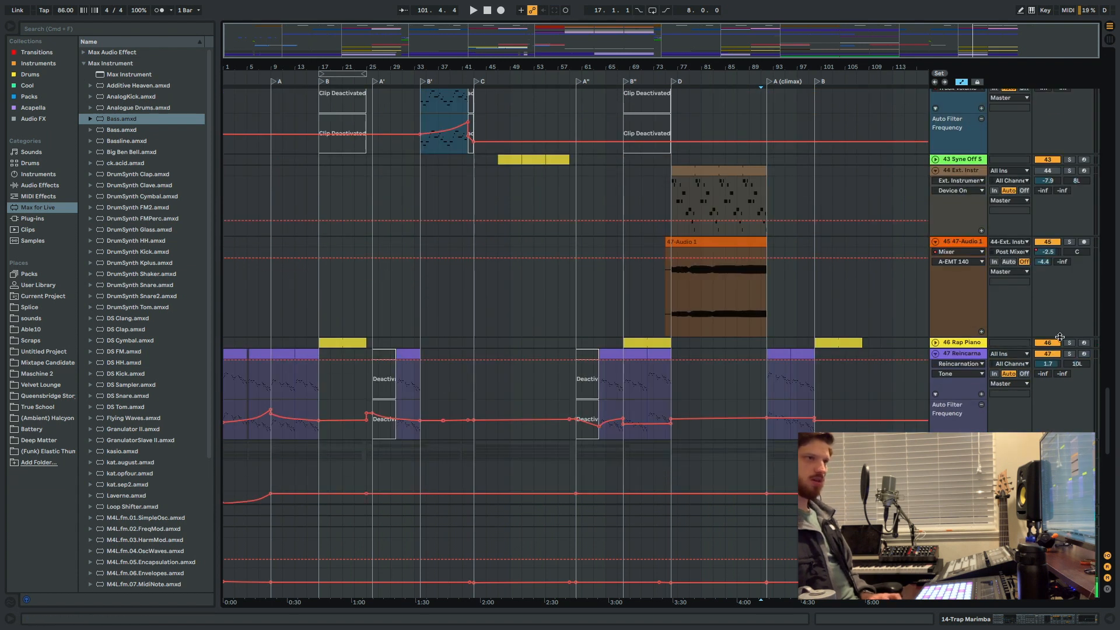
left_click(1070, 343)
scroll(1044, 310, "down", 4)
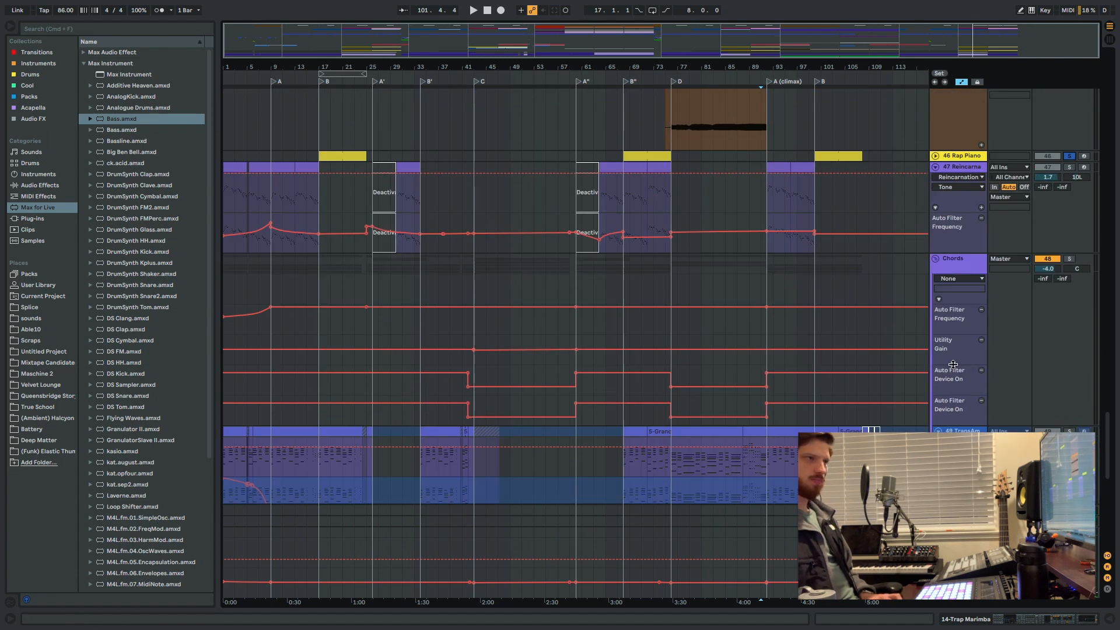
Solo the 40 Sucker Delays track, place the insert marker at bar 99, and play its part in the last B section.
scroll(1015, 270, "up", 7)
scroll(1060, 181, "up", 1)
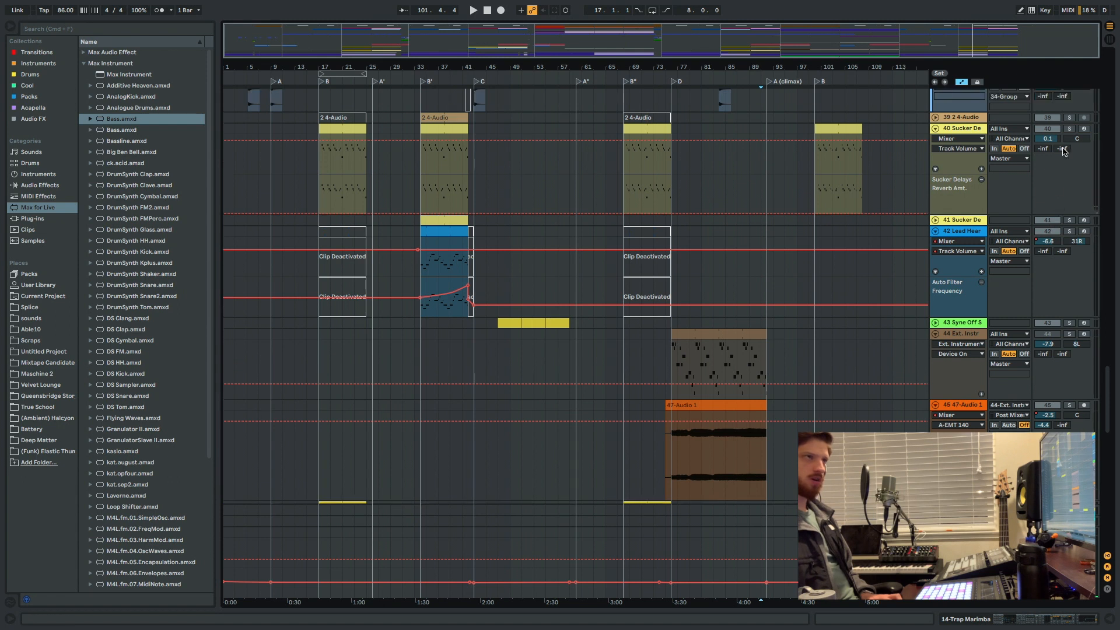
left_click(1069, 129)
left_click(811, 186)
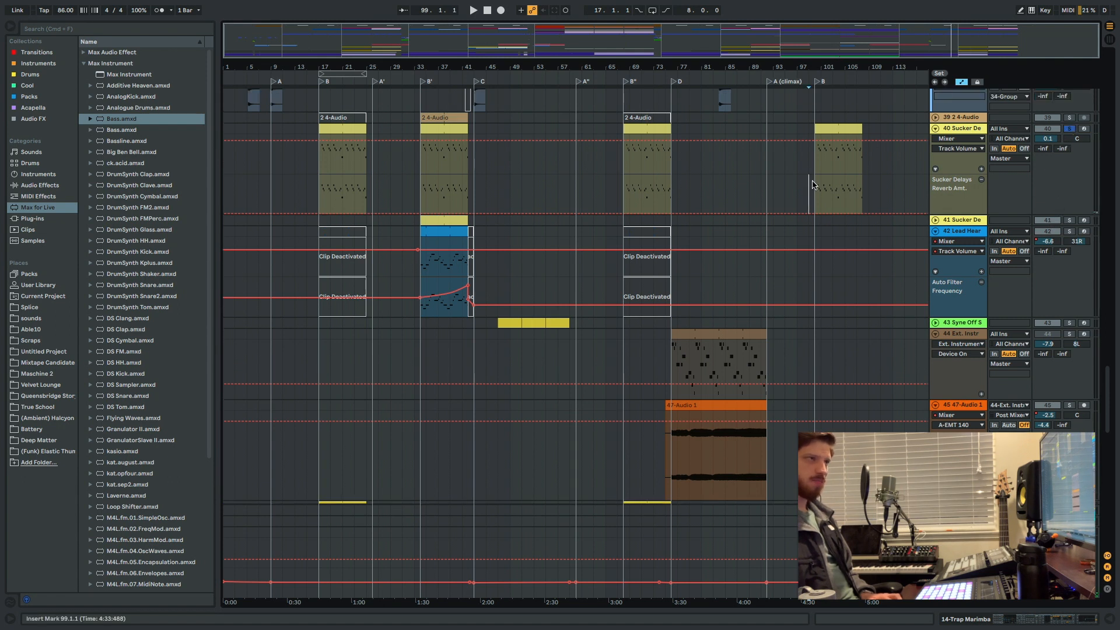
key("space")
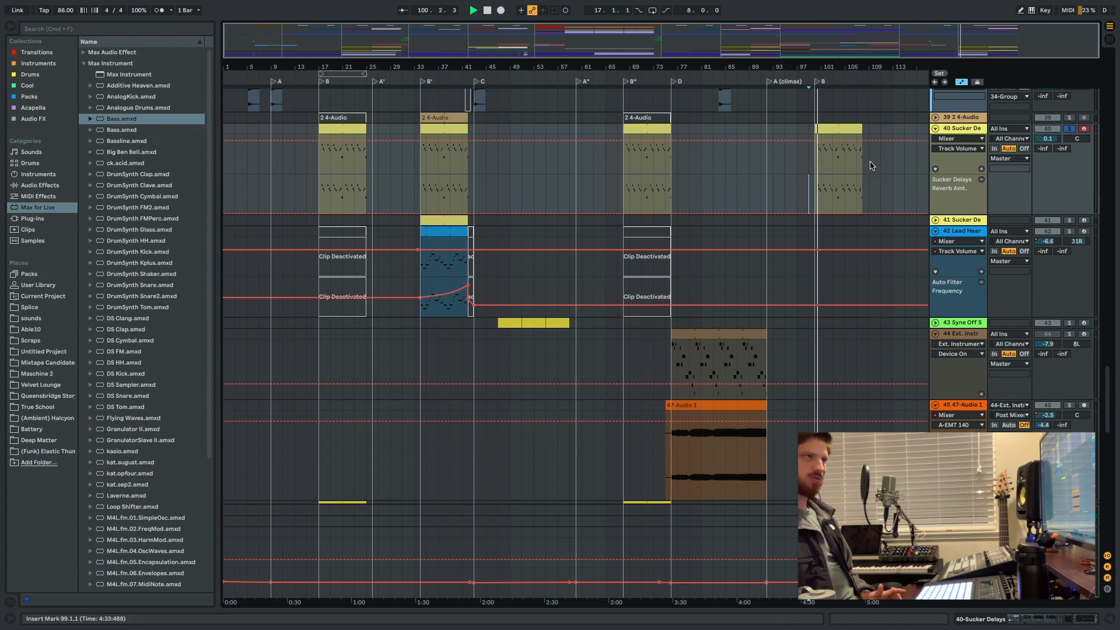
Solo the 46 Rap Piano track during playback, open its devices, and unfold the Opto-Hard Compressor to examine its settings.
scroll(997, 320, "down", 5)
scroll(998, 320, "down", 2)
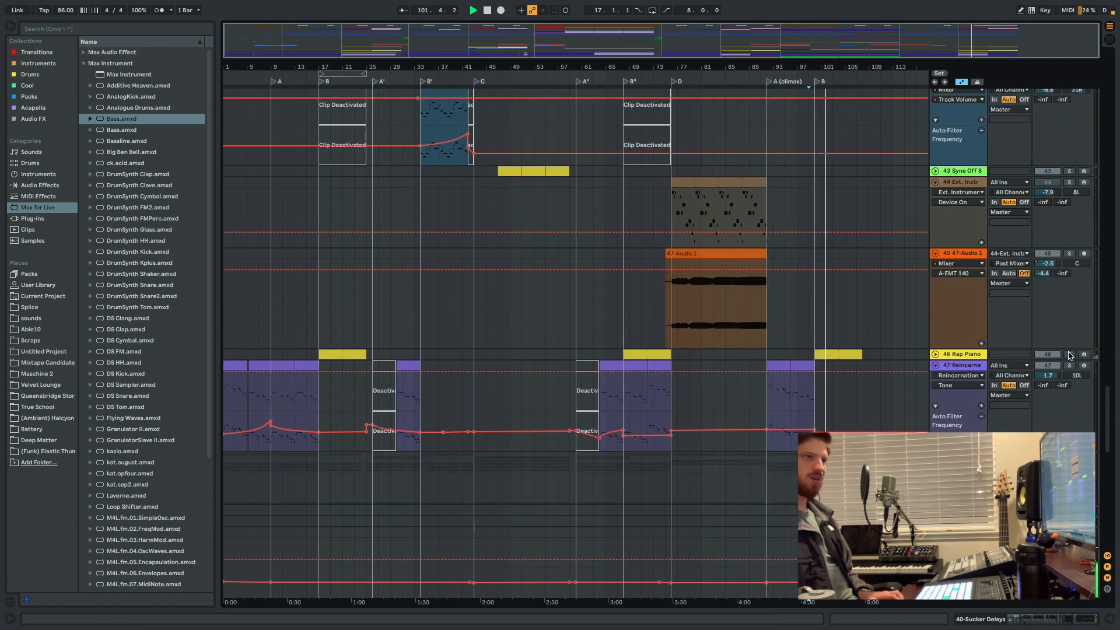
left_click(1069, 354)
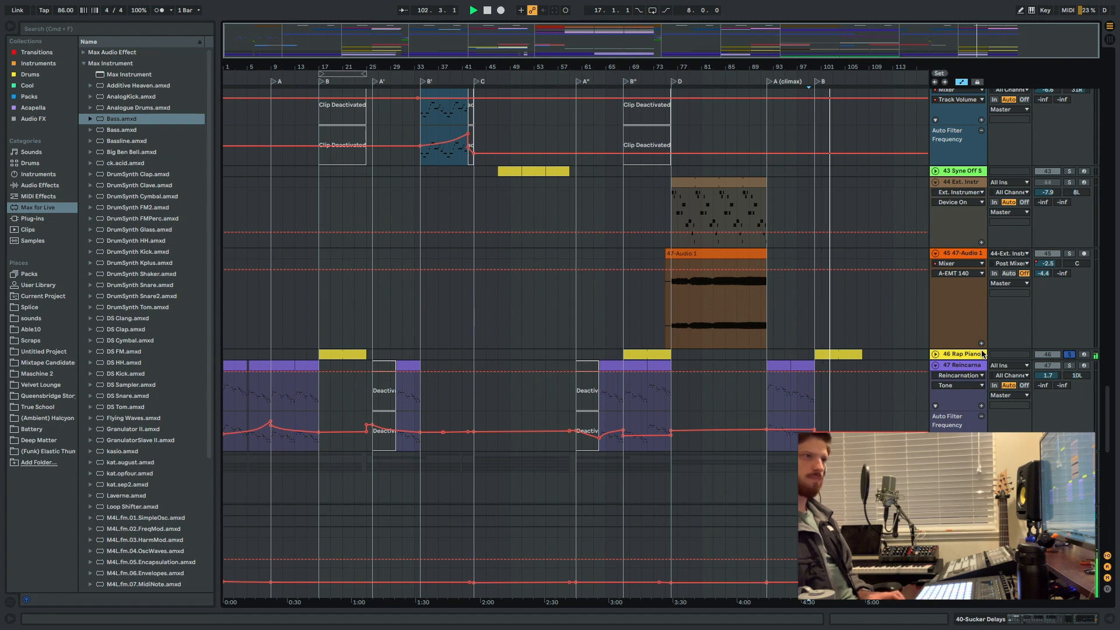
double_click(975, 354)
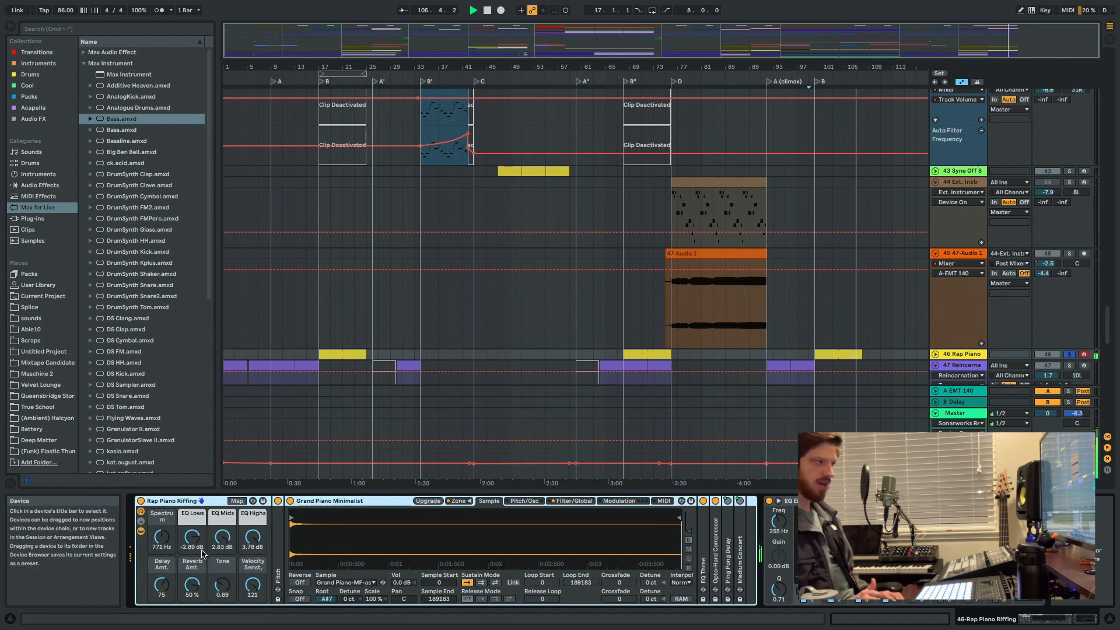
double_click(717, 547)
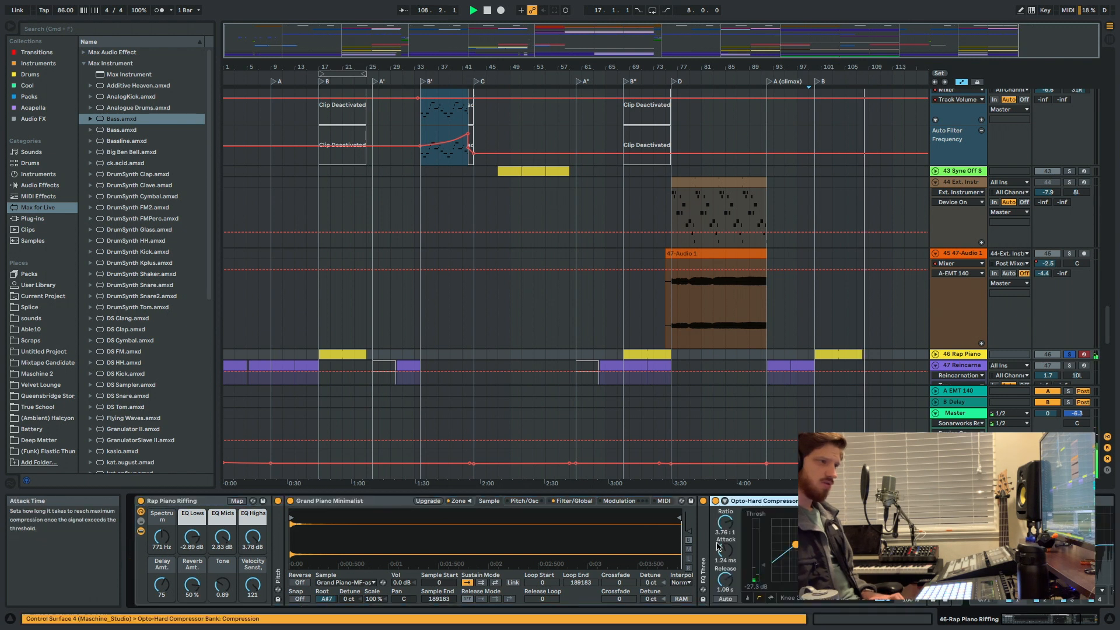
key("space")
key("space")
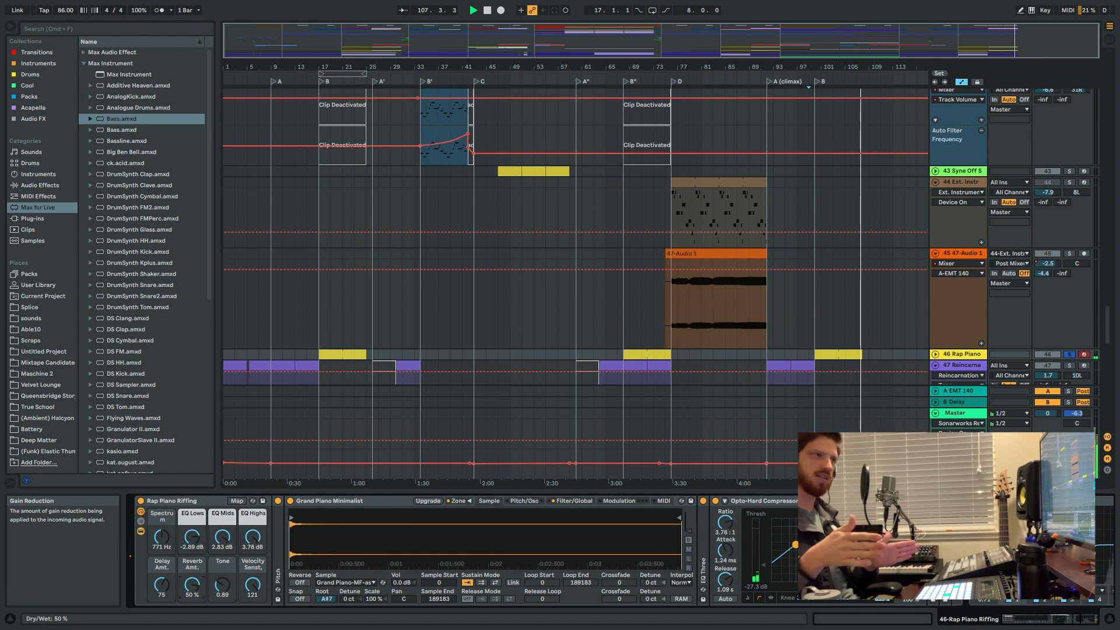
Turn off the solo on the 46 Rap Piano track and hide the device view.
left_click(1070, 355)
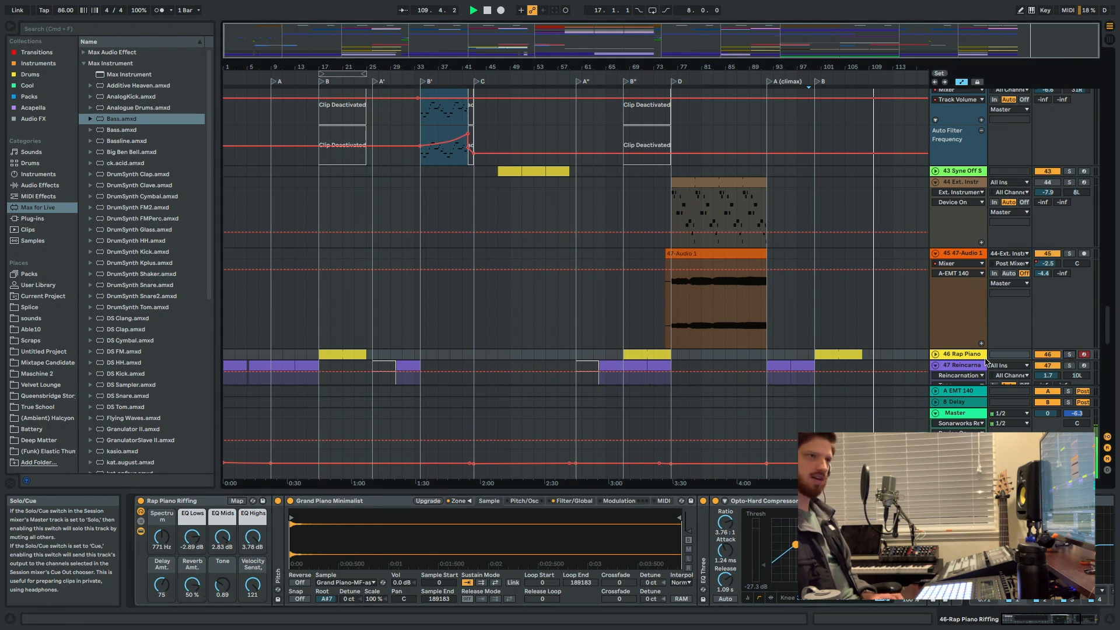
scroll(964, 360, "down", 5)
key("super+alt+l")
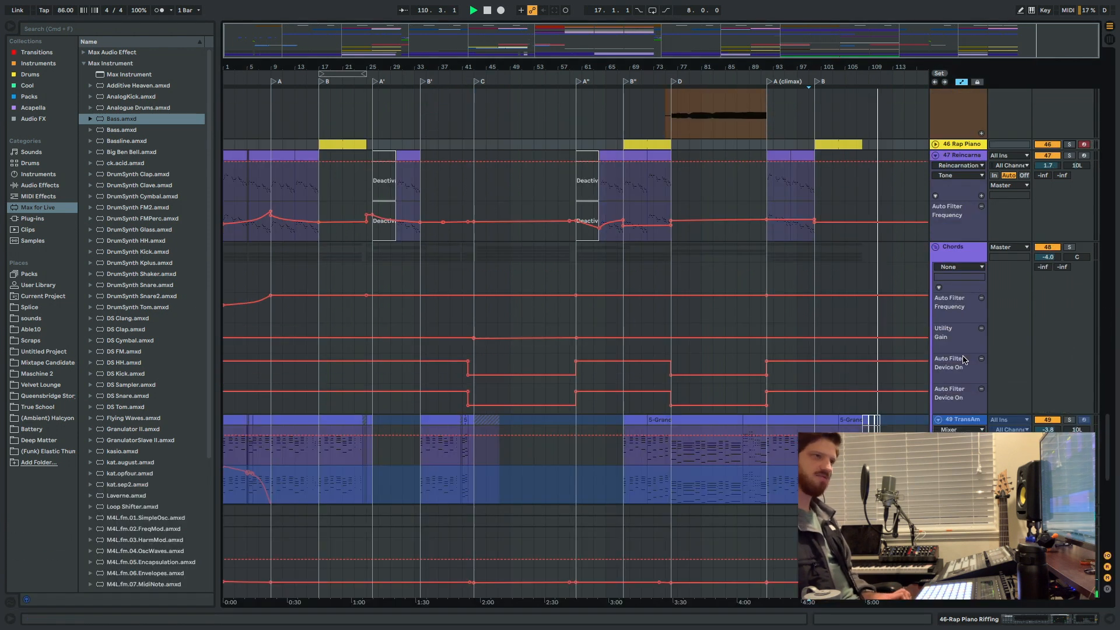
Place the insert marker at 95.4.3 on the 33 SWUM_fx track, just before the short effect clips around bar 96, with the timeline magnified.
scroll(968, 355, "up", 10)
scroll(978, 347, "down", 15)
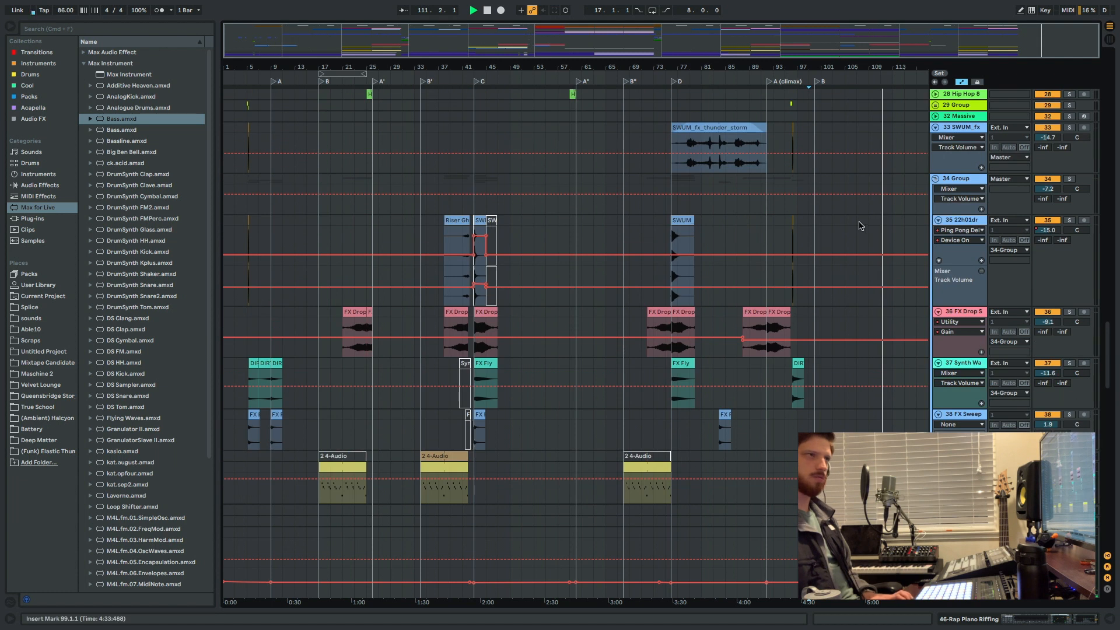
scroll(805, 230, "up", 15)
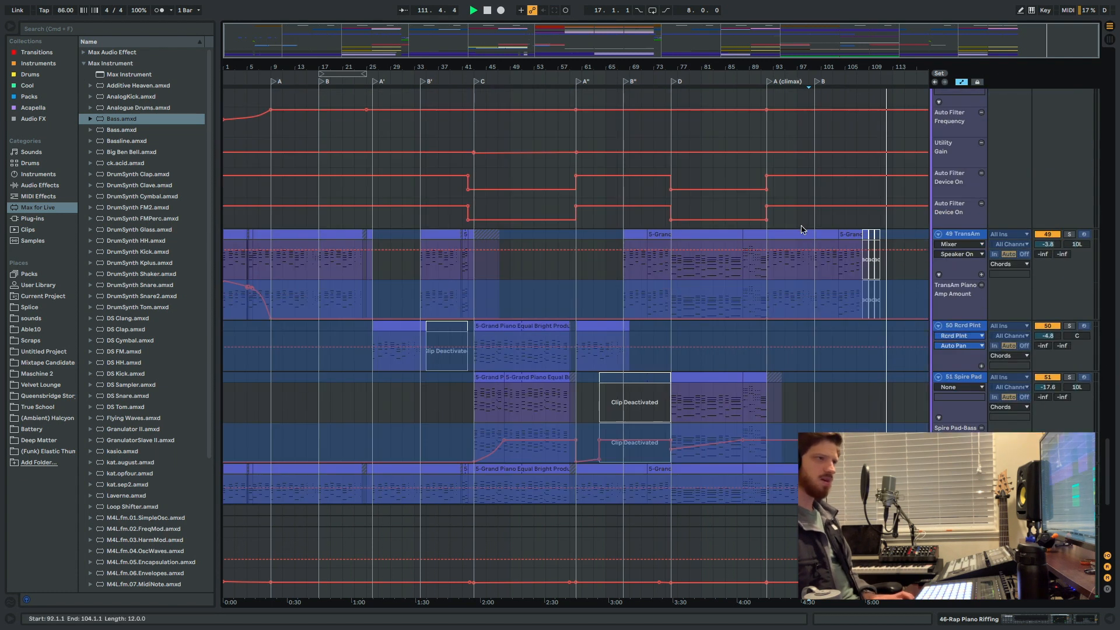
scroll(805, 225, "up", 5)
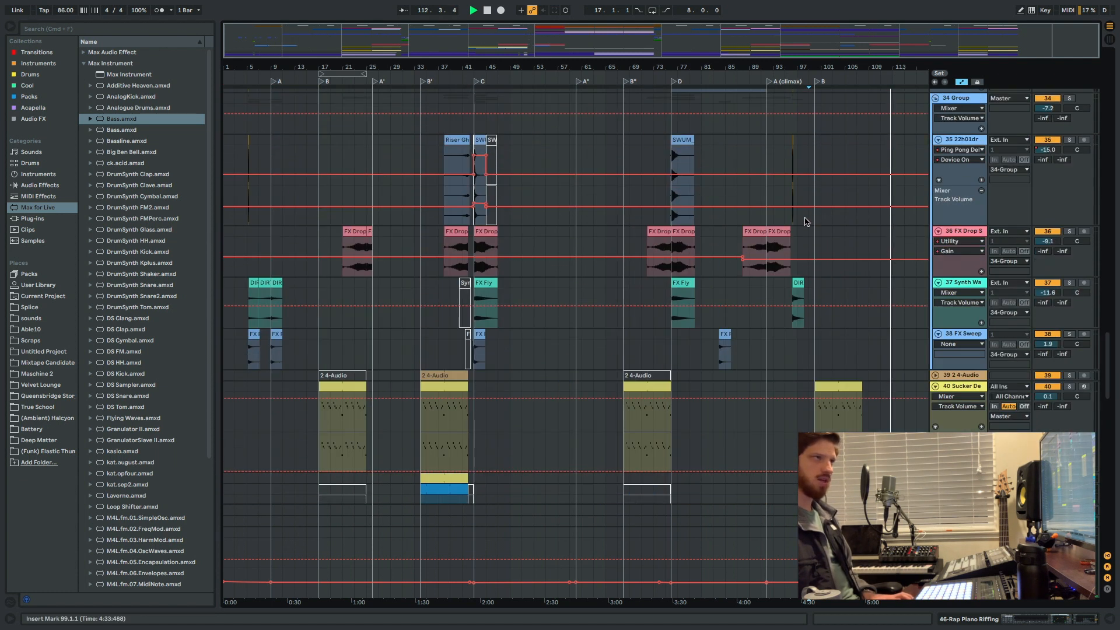
left_click(784, 228)
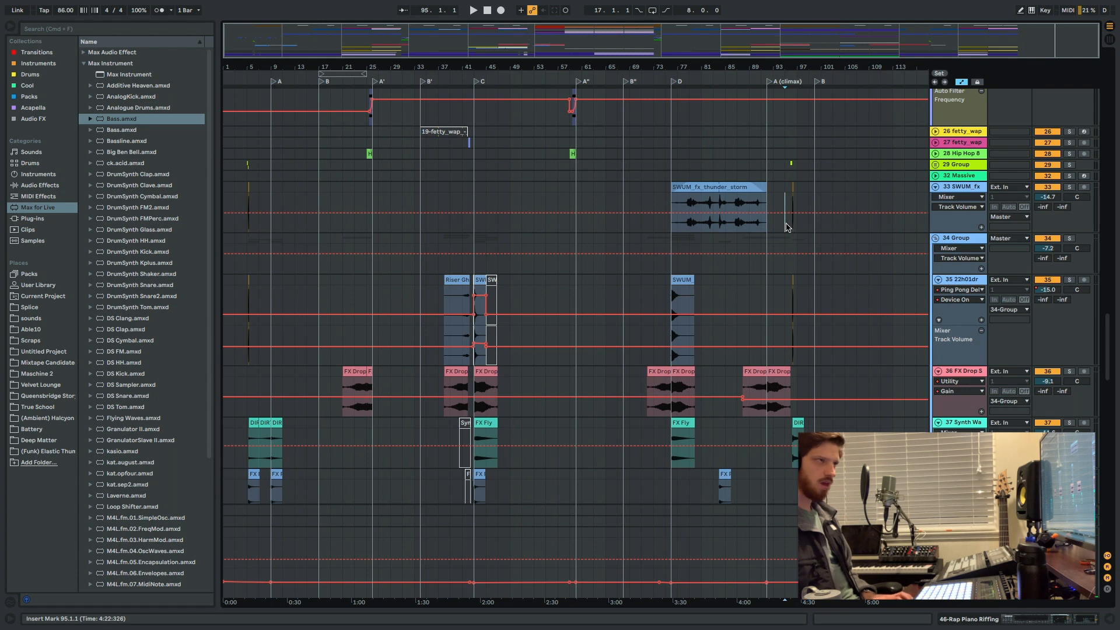
key("plus")
key("plus")
key("plus")
key("plus")
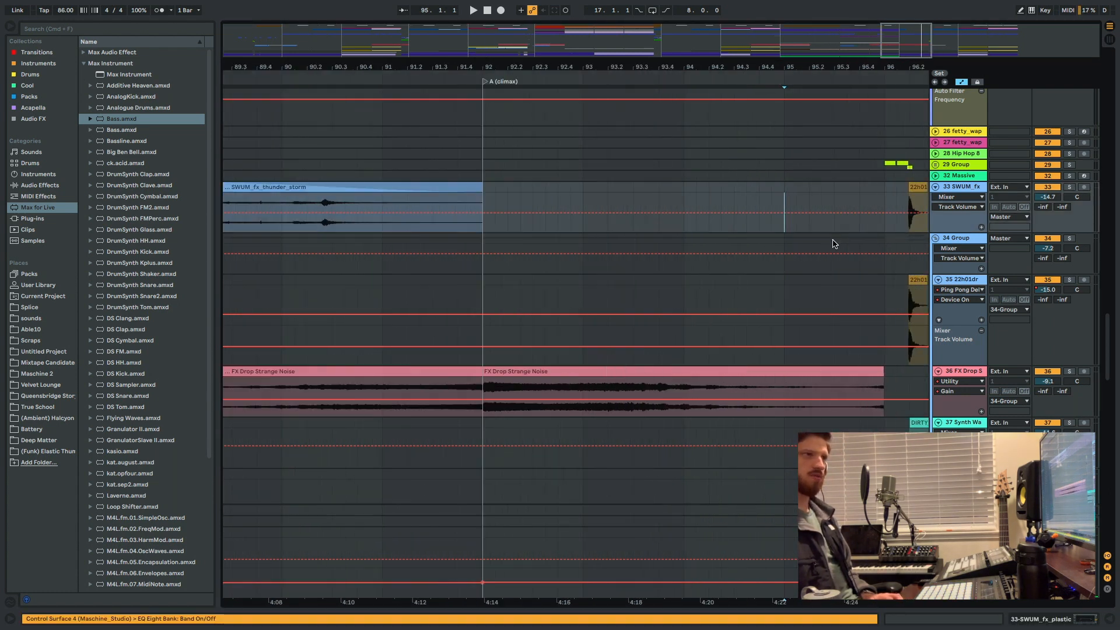
key("plus")
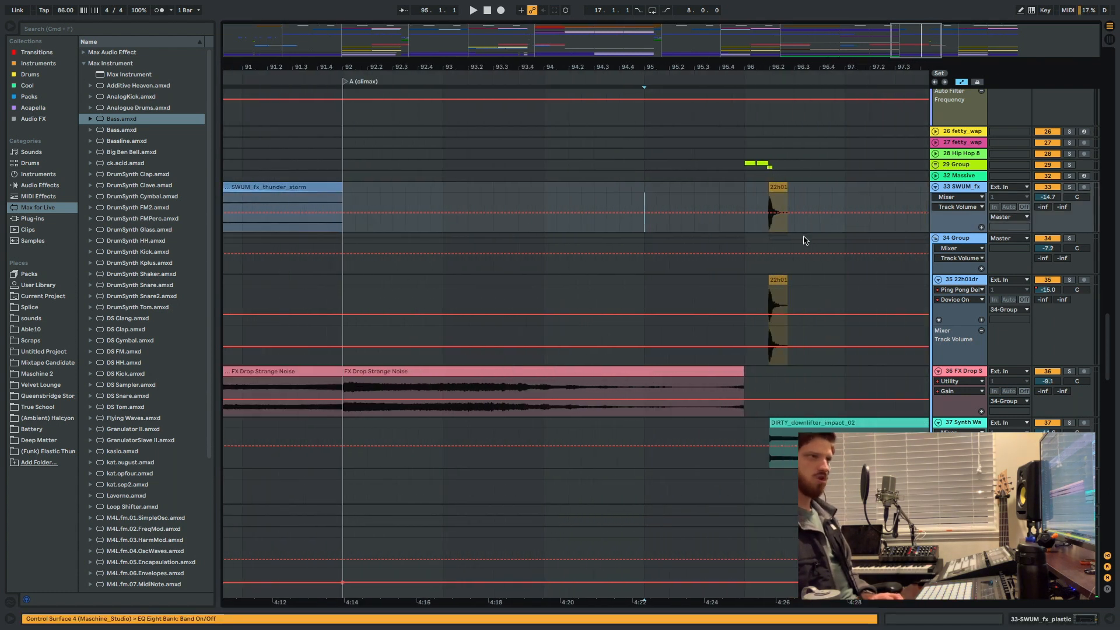
left_click(732, 228)
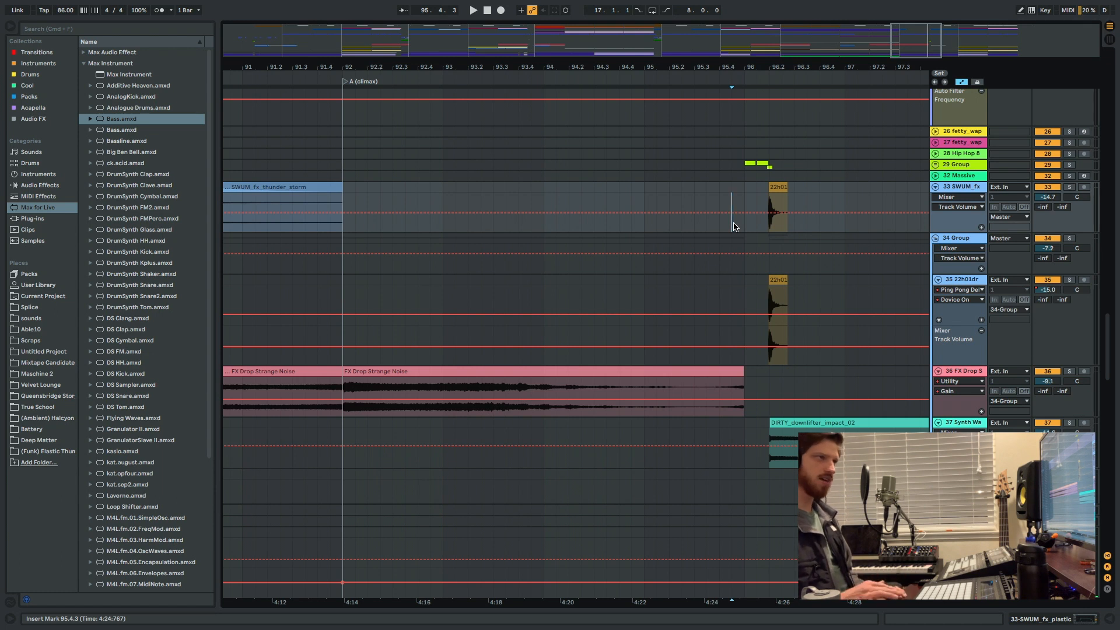
Unfold the 29 Group track, solo it, and play its short clips at bar 96 from 95.4.3, stopping after them.
left_click(935, 164)
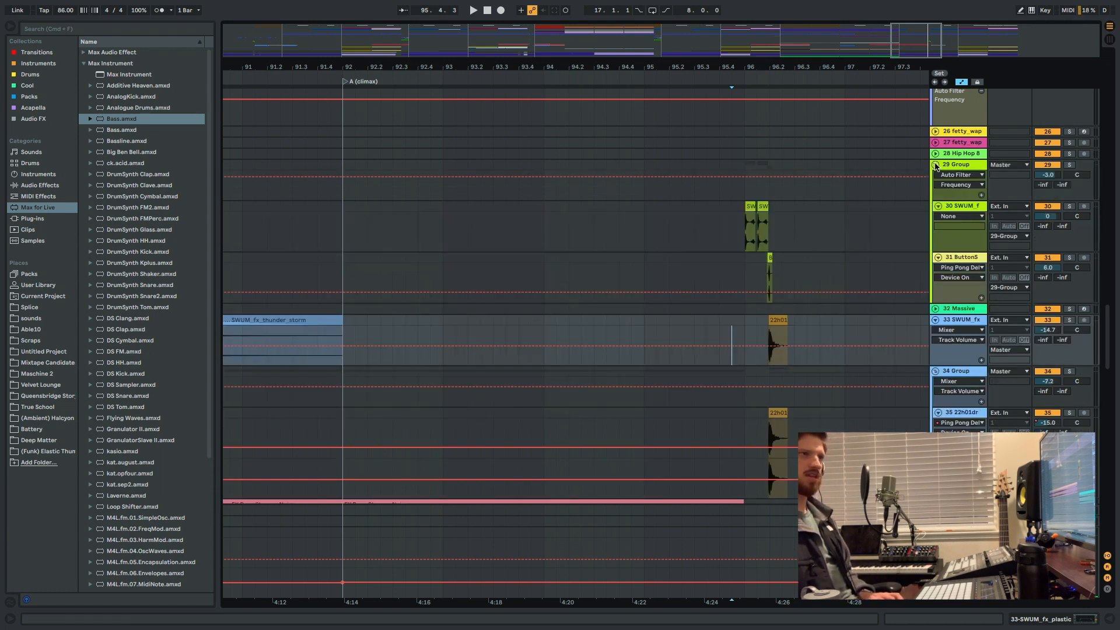
scroll(749, 284, "down", 1)
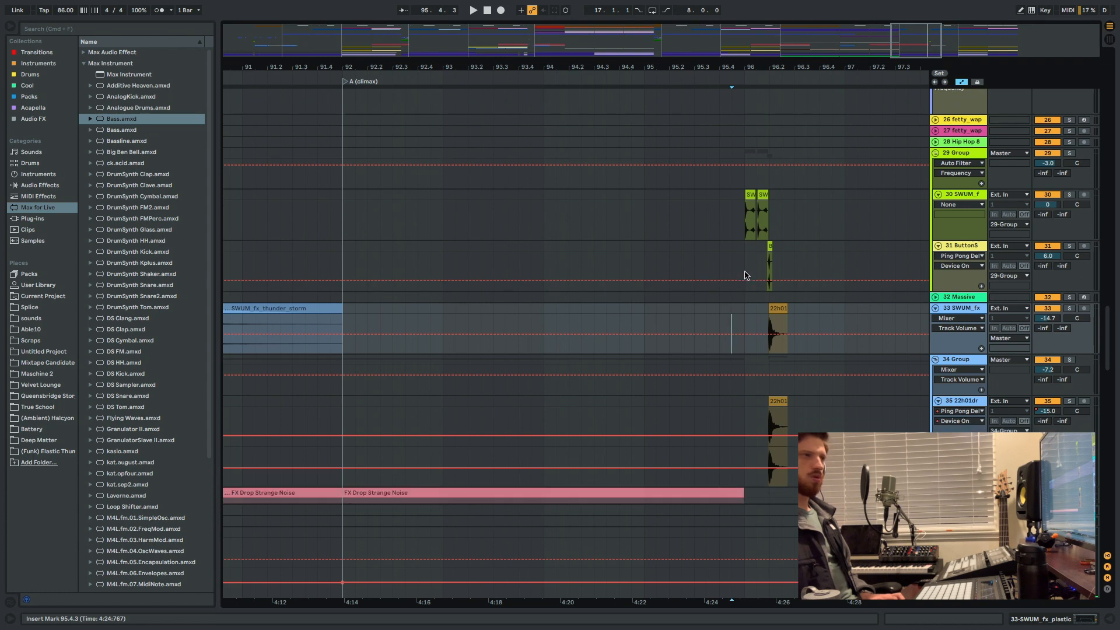
left_click(731, 219)
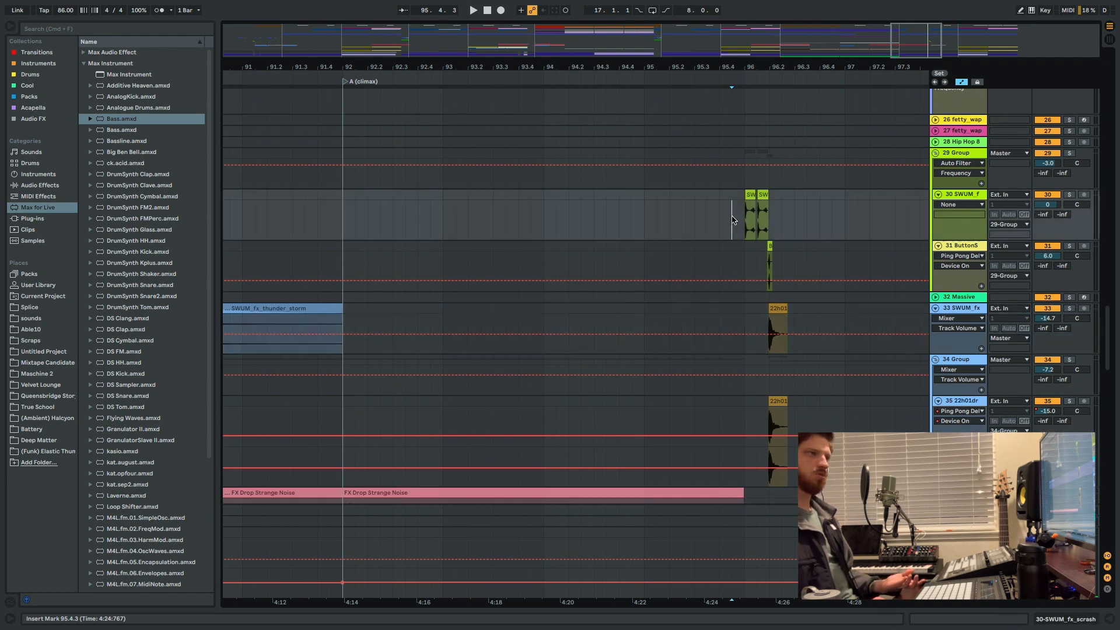
left_click(1068, 153)
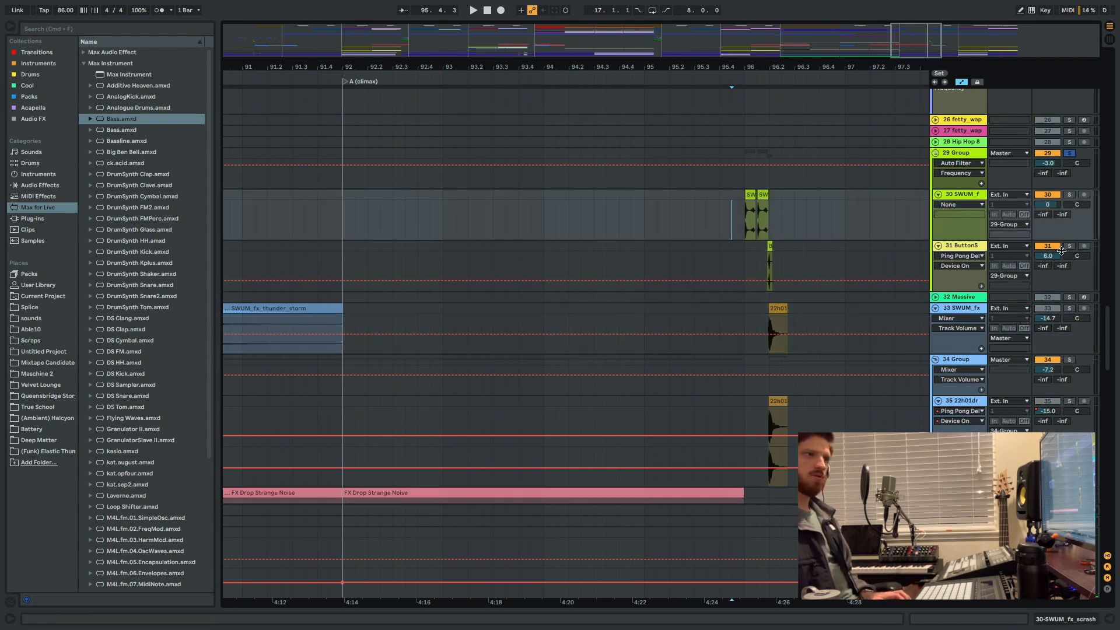
key("space")
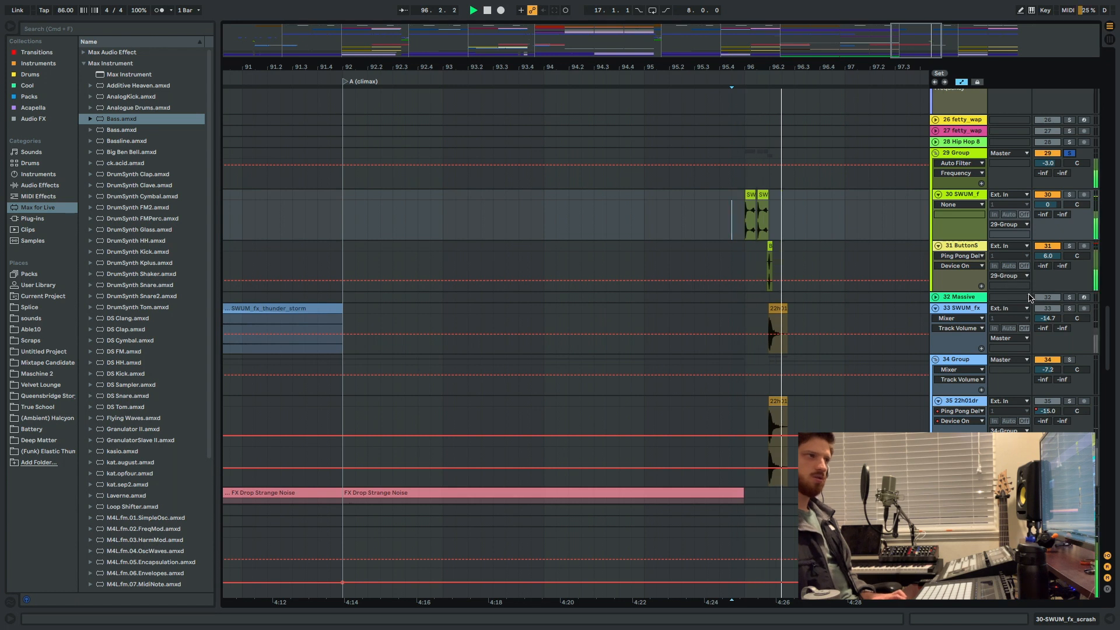
key("space")
Solo the 33 SWUM_fx, 34 Group, 35 22h01dr, 29 Group, 30 SWUM_f and 31 ButtonS tracks together.
left_click(1069, 309)
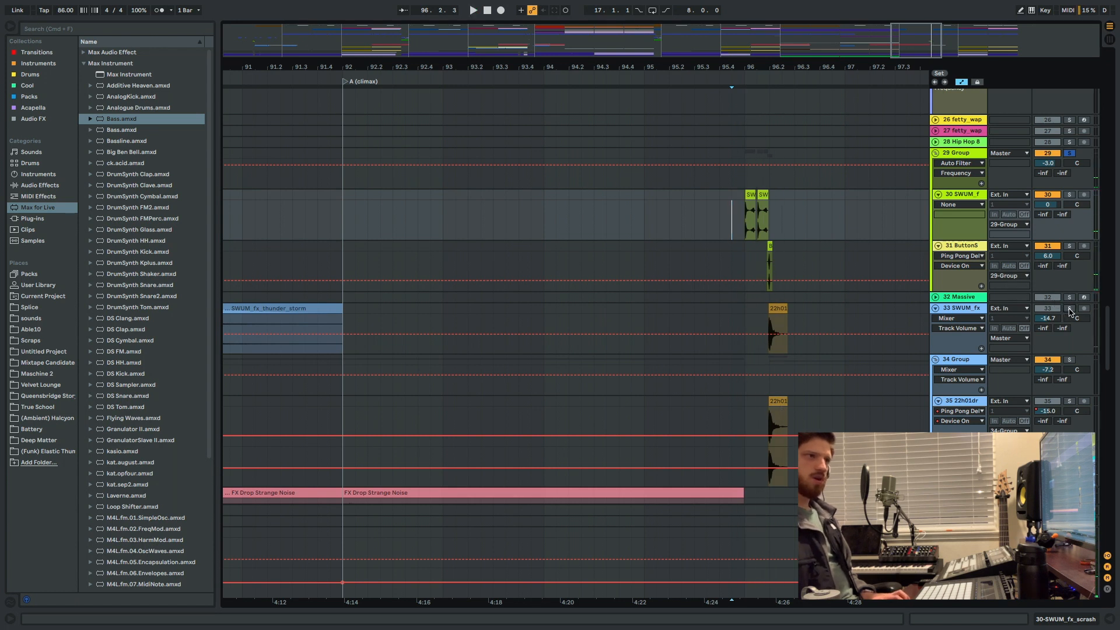
left_click(1069, 360, "super")
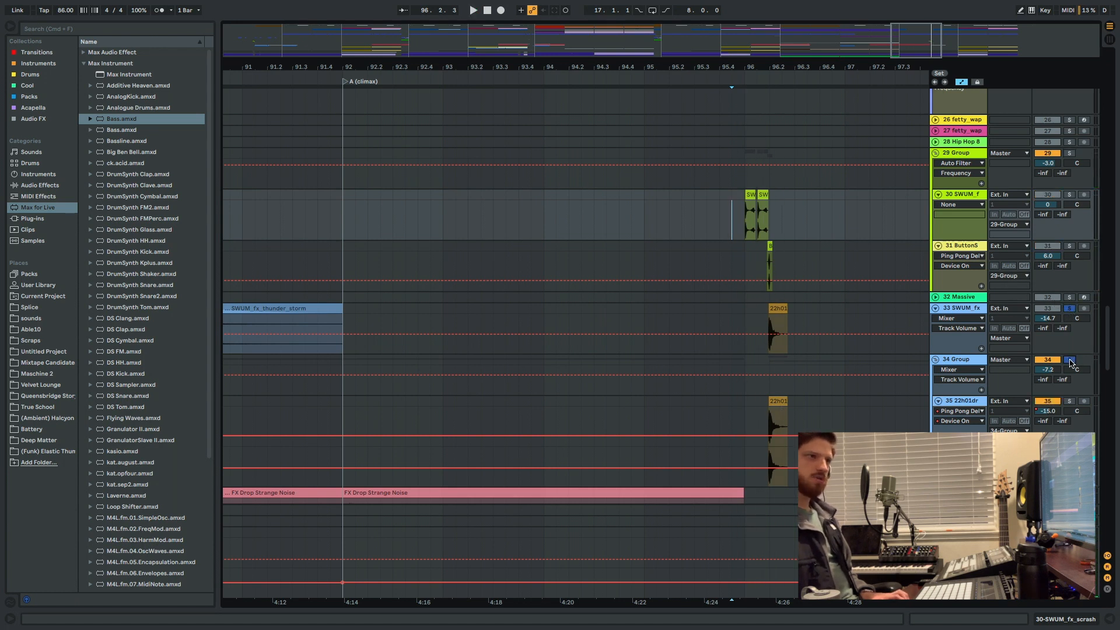
left_click(1069, 401, "super")
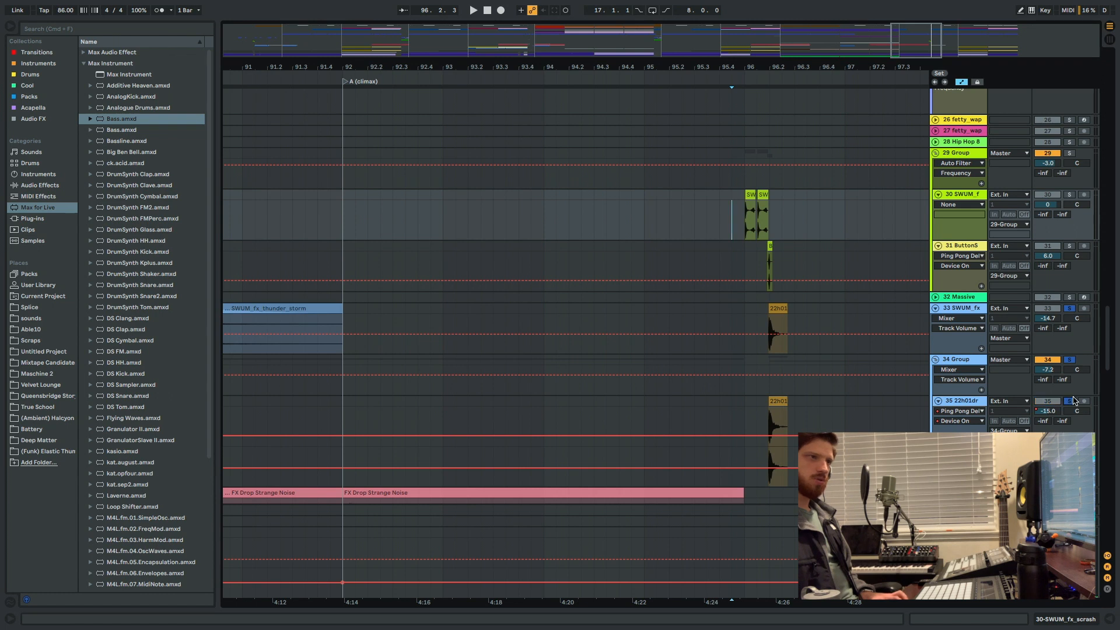
left_click(1069, 153, "super")
left_click(1069, 195, "super")
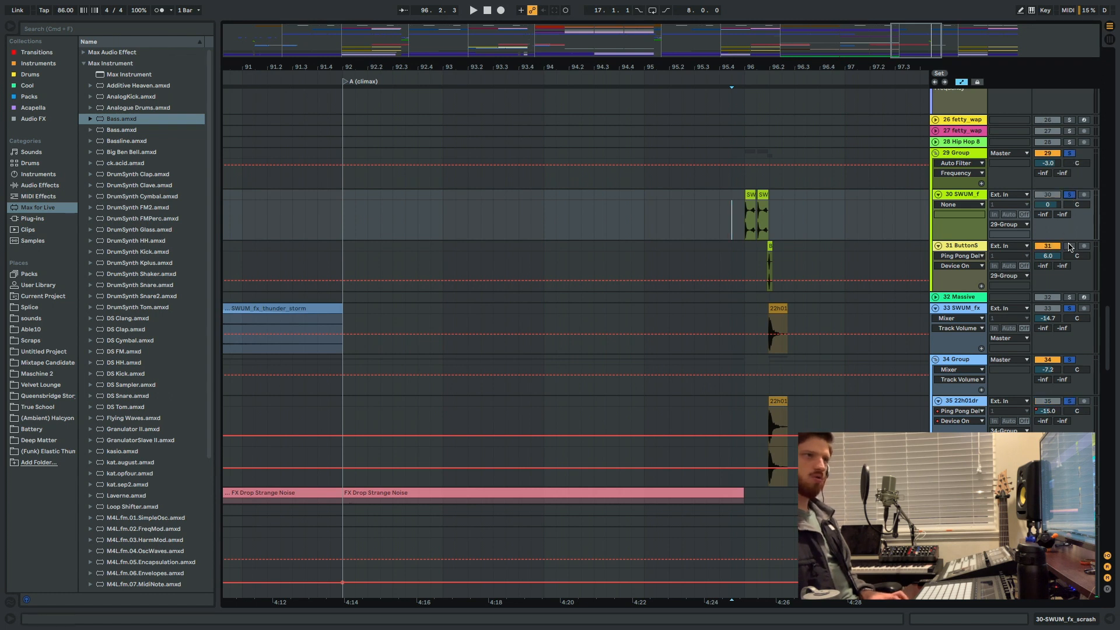
left_click(1069, 246, "super")
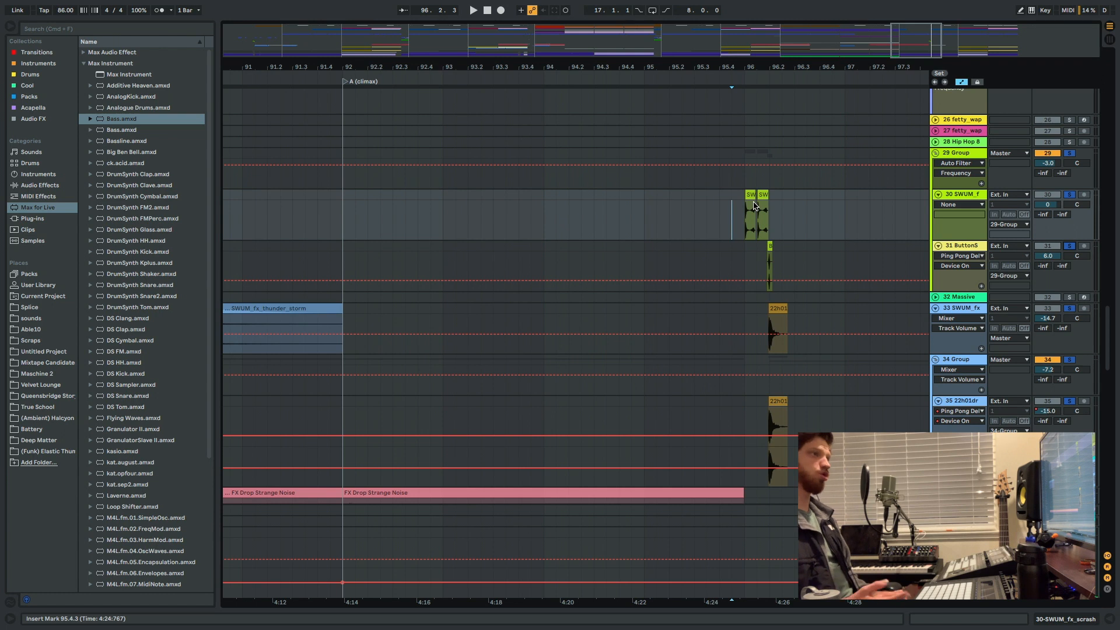
Play the soloed transition effects from 95.4.3, stop, and replay them.
key("space")
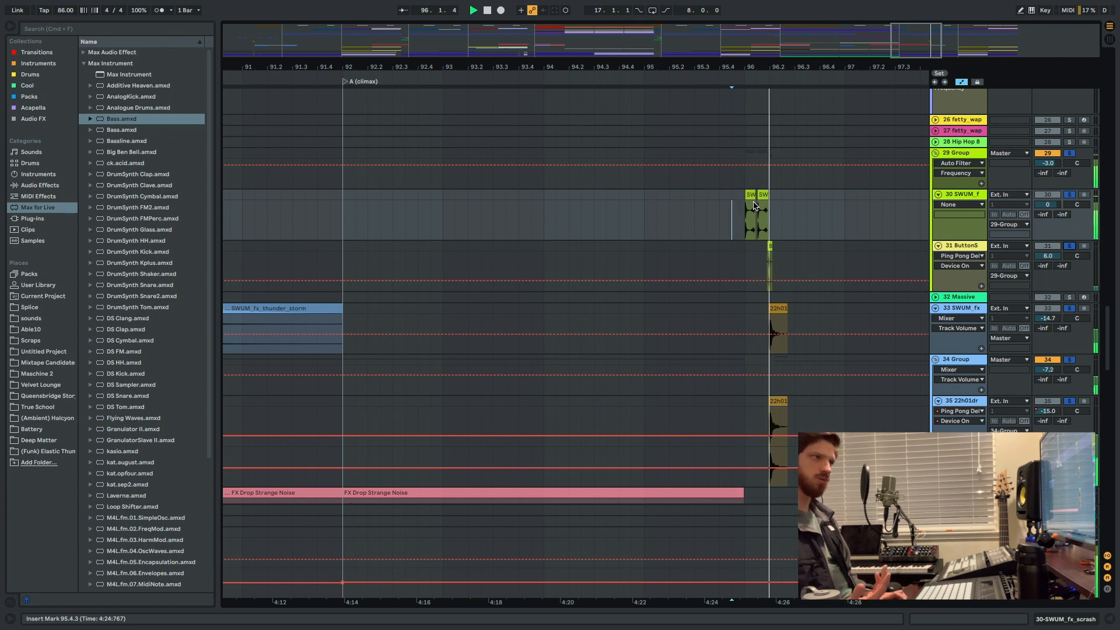
key("space")
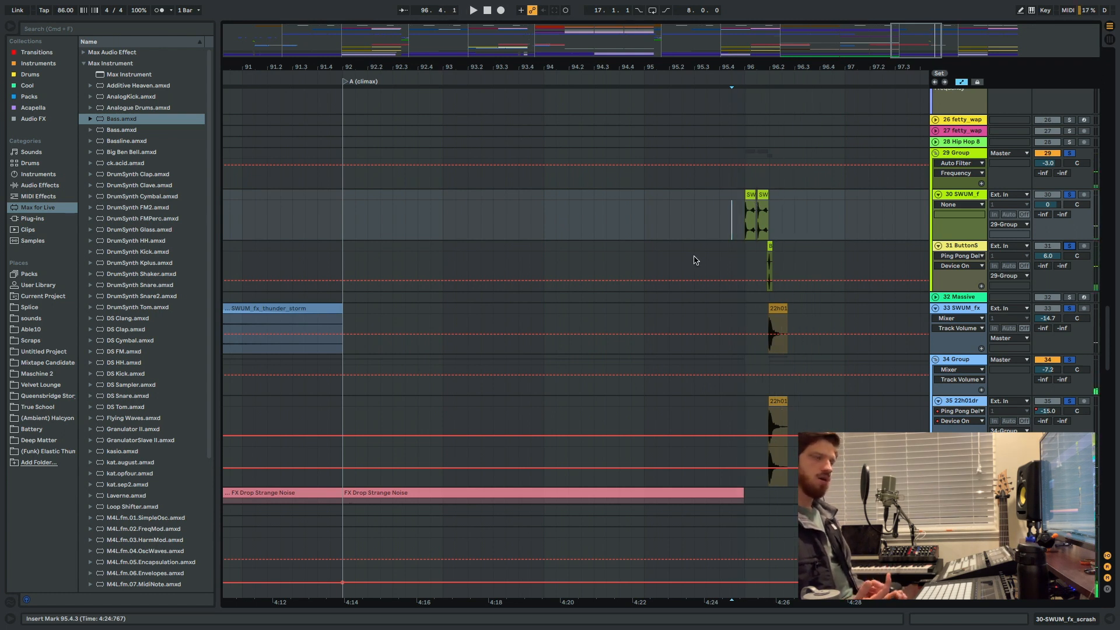
key("space")
key("space")
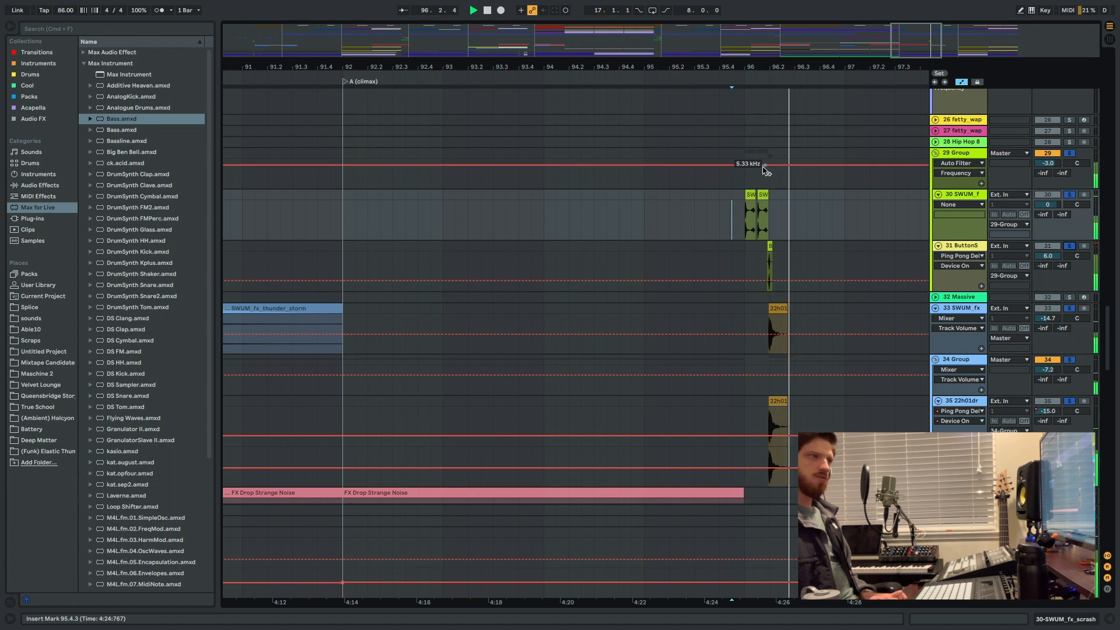
Play the soloed transition effects from 96.1.1 on the 30 SWUM_f track, then stop playback.
left_click(782, 258)
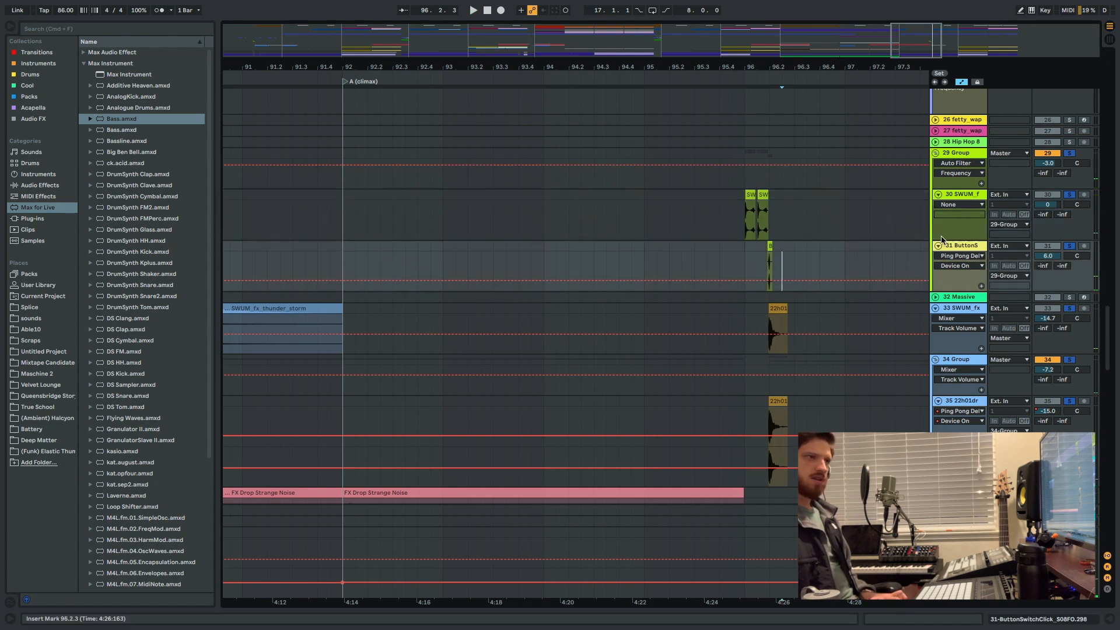
left_click(744, 222)
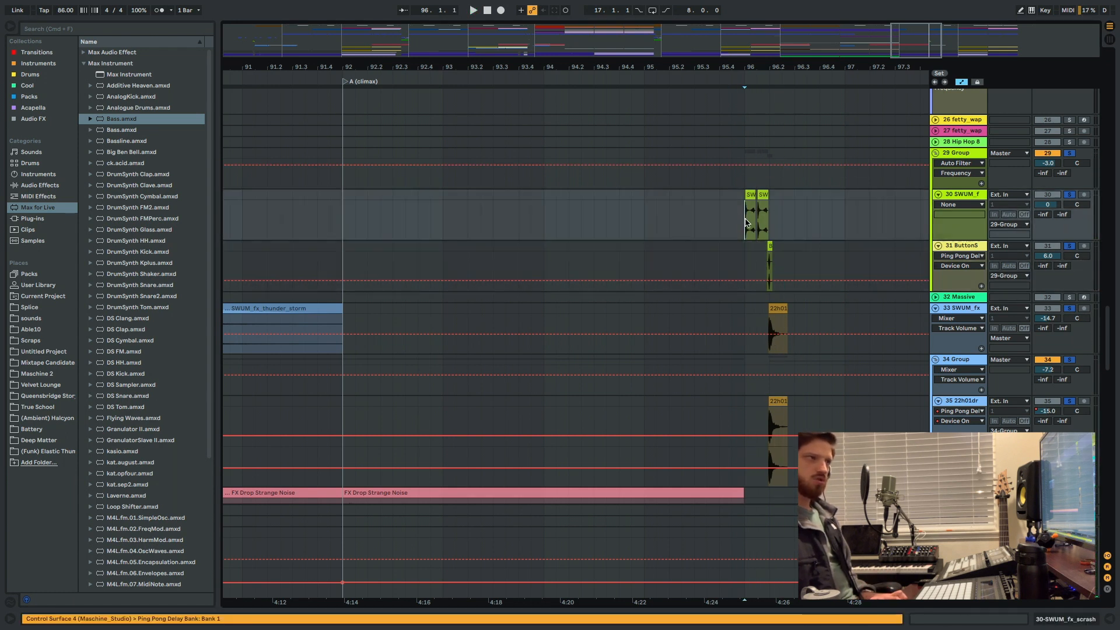
key("space")
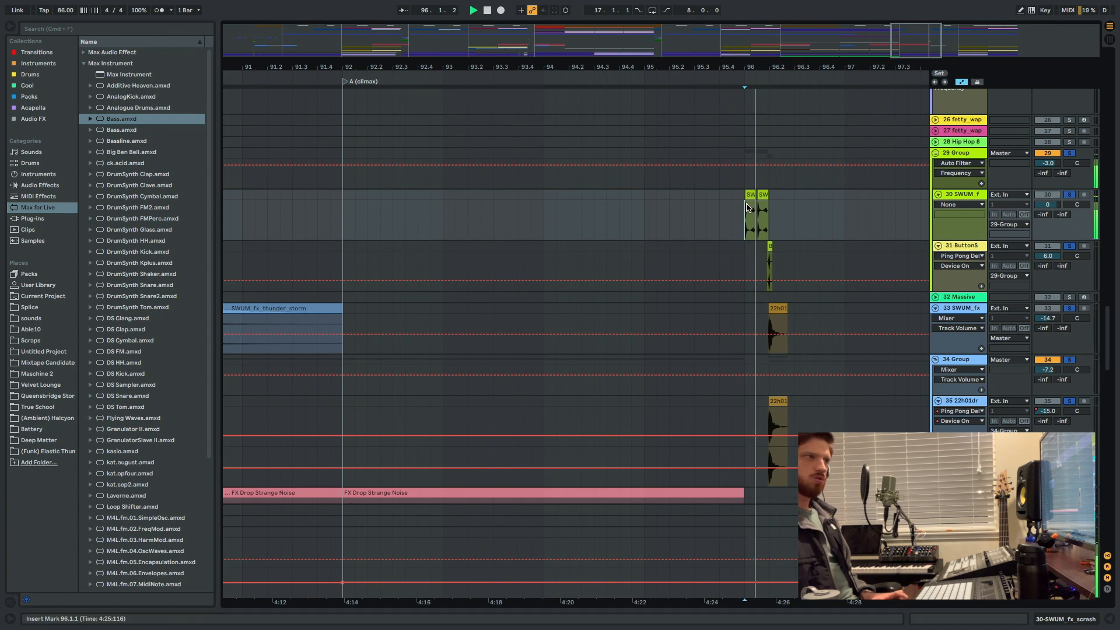
key("space")
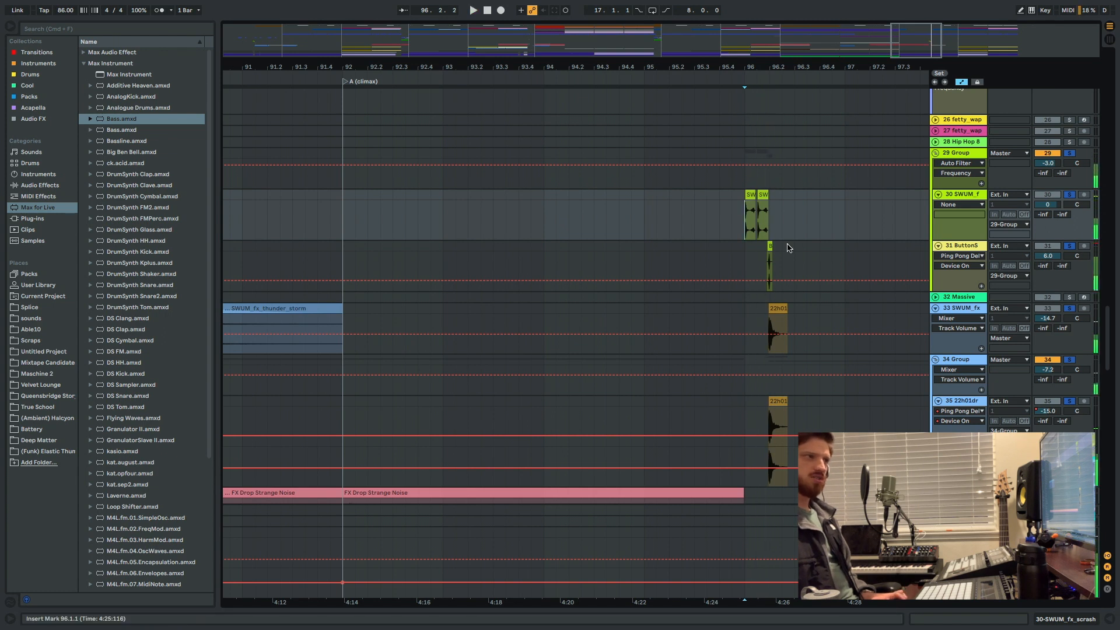
Solo only the 31 ButtonS track within the 29 Group, play its clip at bar 96, and clear the solo.
left_click(1069, 245)
key("space")
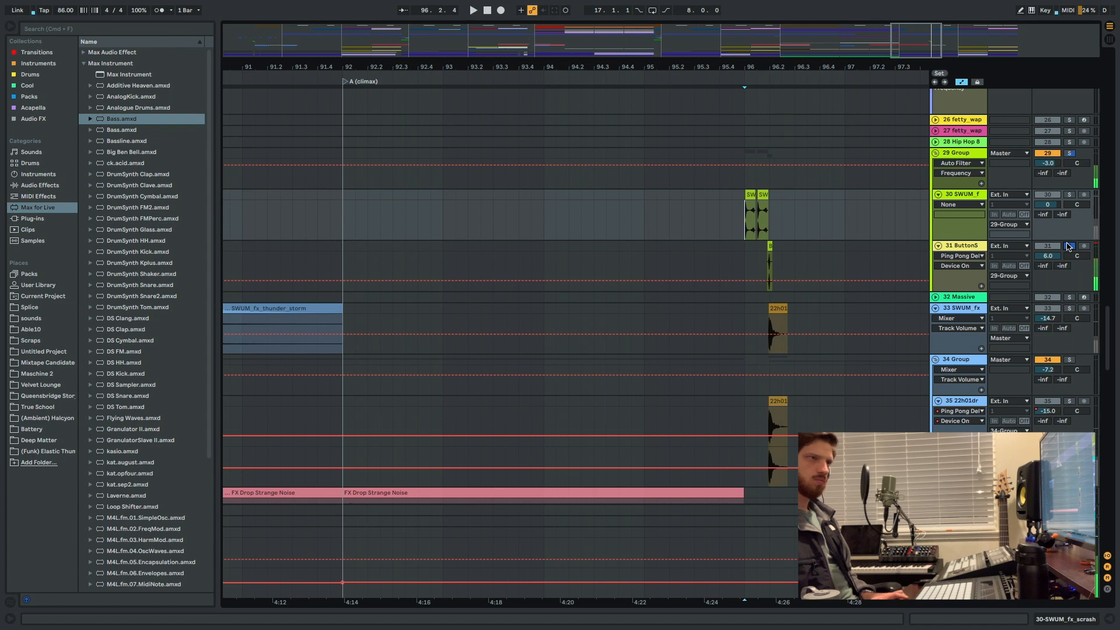
left_click(1069, 245)
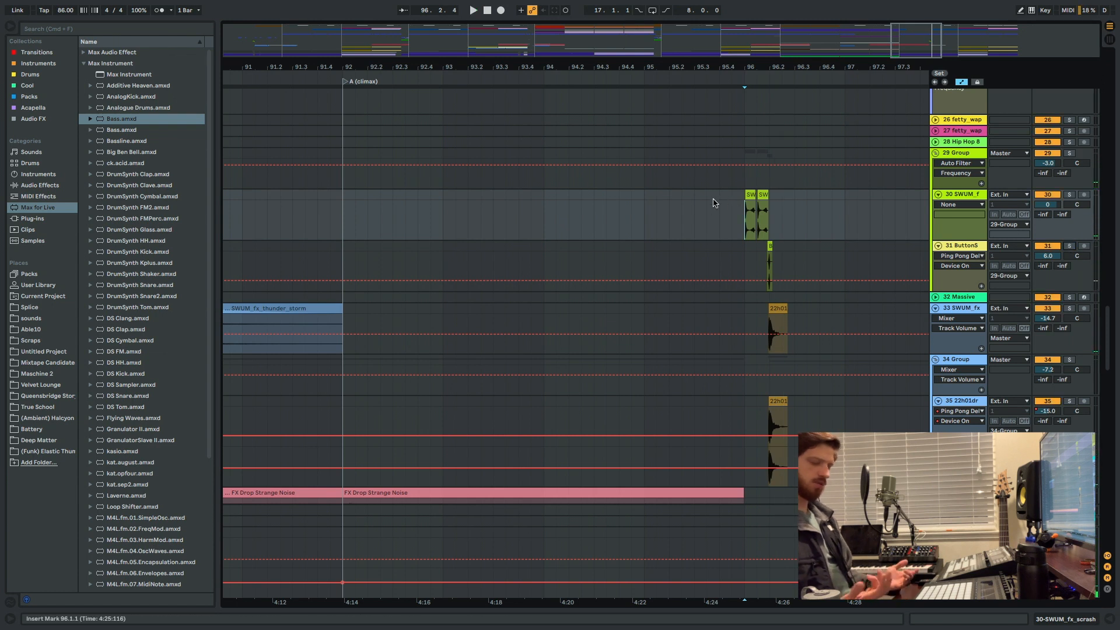
Show the full arrangement timeline and examine the tracks from the chord pianos up to the Drums group.
key("minus")
key("minus")
key("minus")
key("minus")
key("minus")
key("minus")
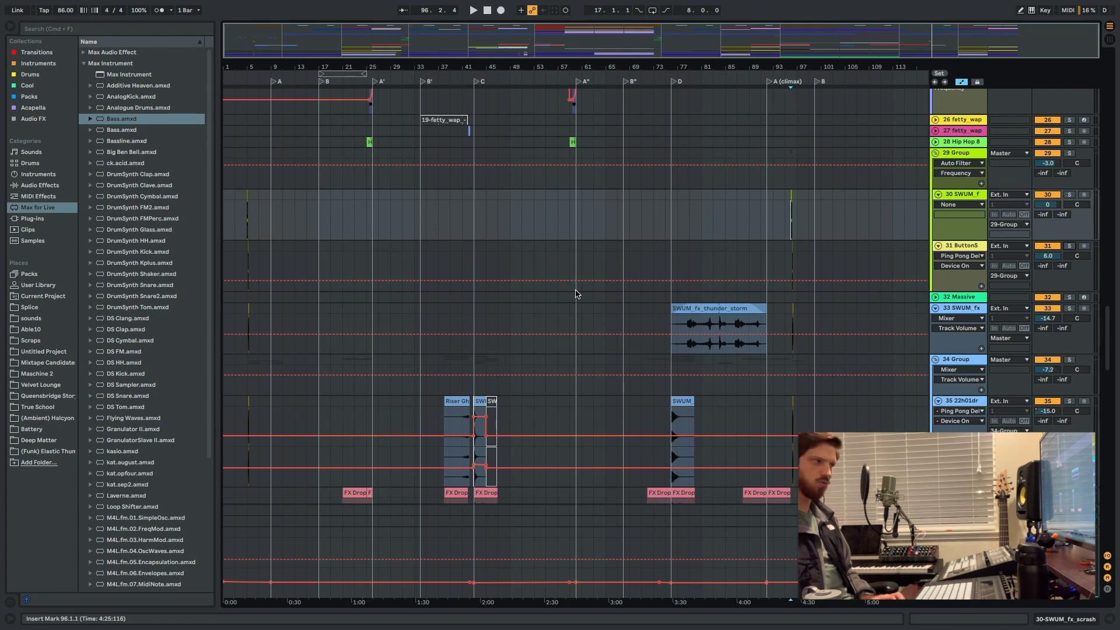
scroll(581, 265, "down", 10)
scroll(597, 260, "down", 8)
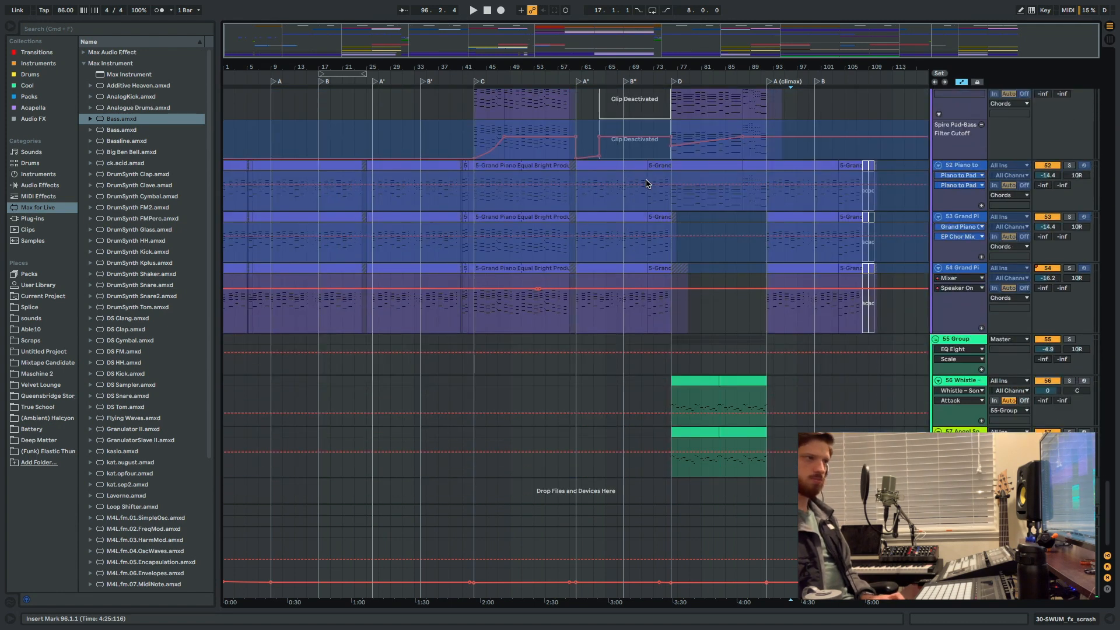
scroll(637, 180, "up", 20)
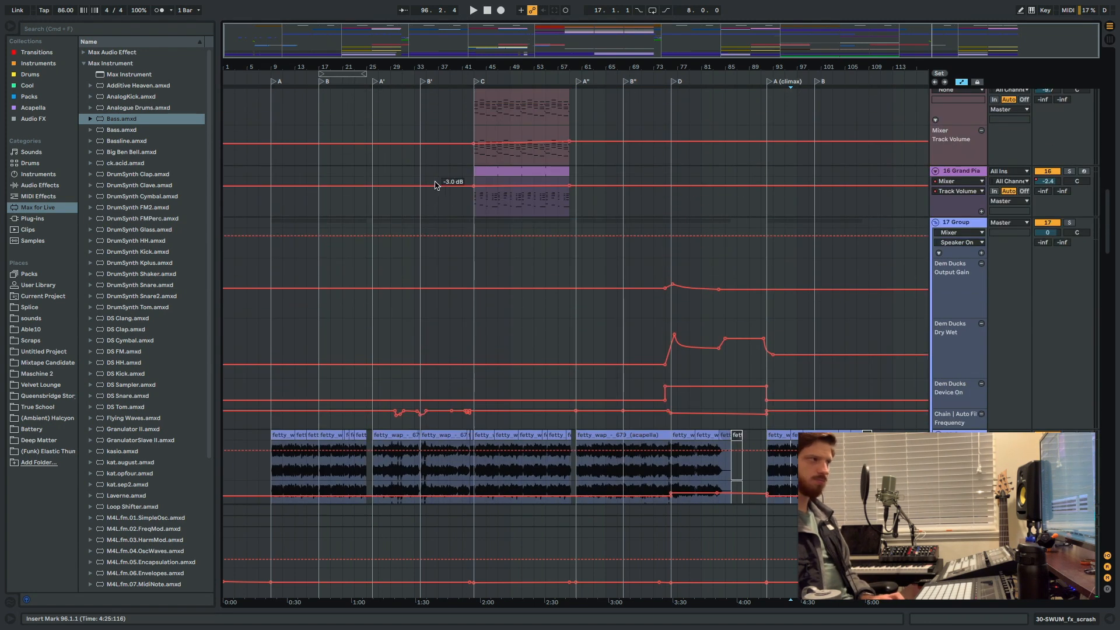
scroll(448, 180, "up", 10)
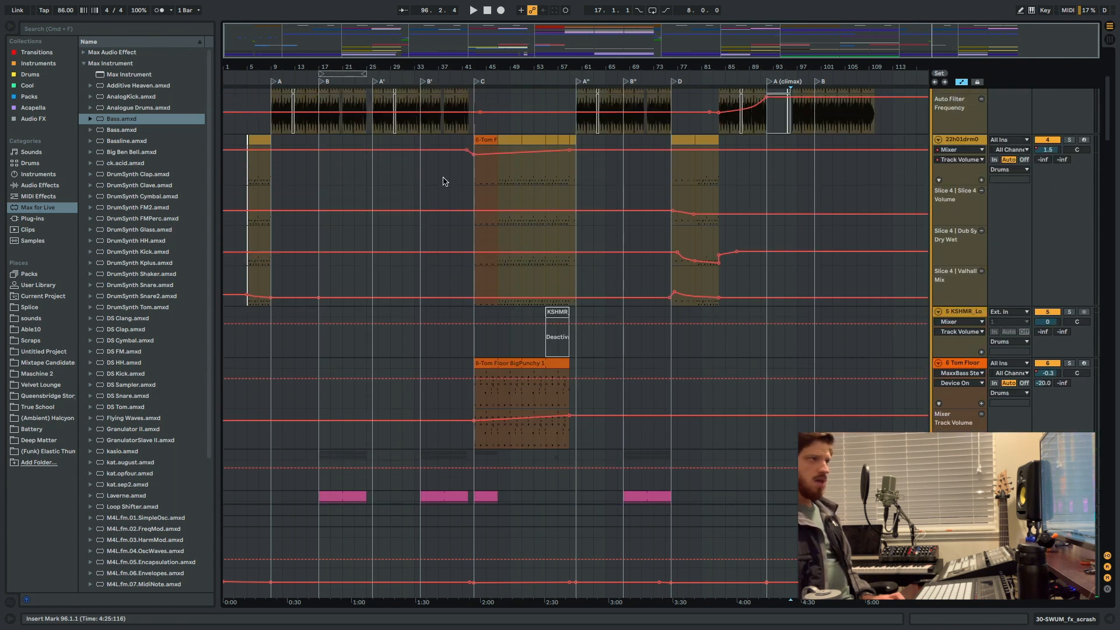
scroll(443, 183, "down", 10)
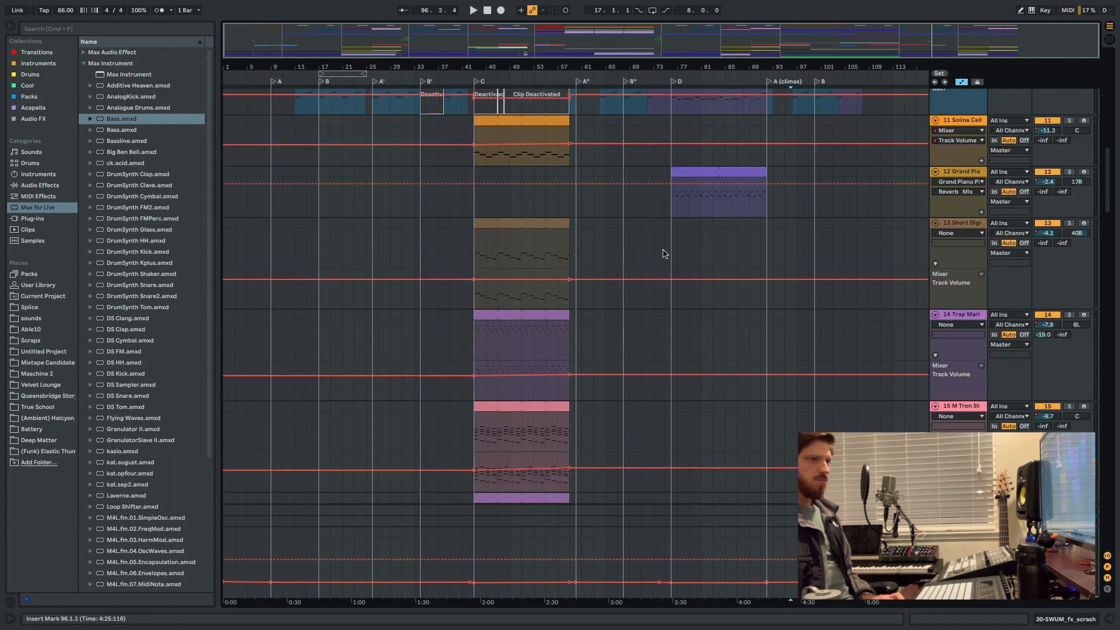
scroll(729, 181, "up", 10)
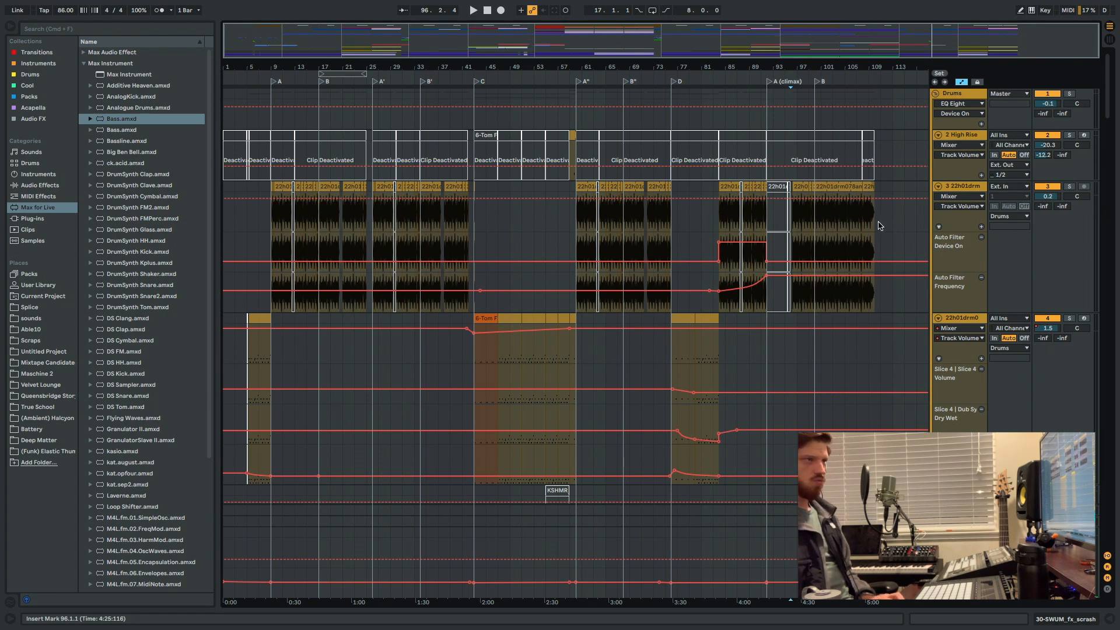
Place the insert marker at 31.1.1 on the sliced drum track 4 and review the tracks from there down to 45 47-Audio.
left_click_drag(880, 225, 153, 98)
left_click(397, 366)
scroll(397, 367, "down", 6)
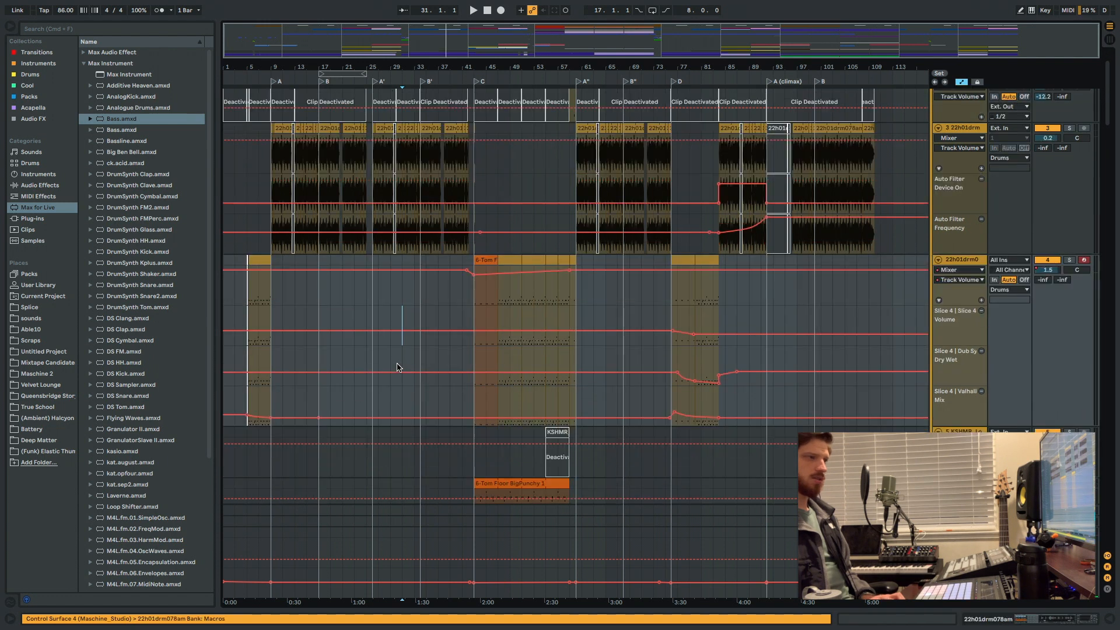
scroll(397, 367, "down", 10)
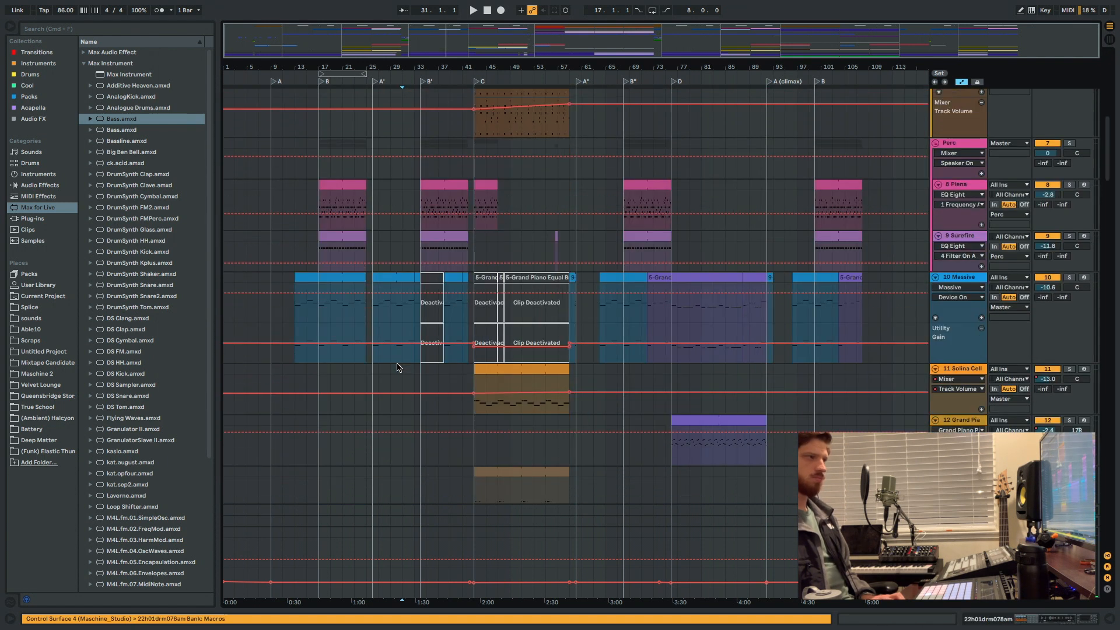
scroll(397, 367, "down", 10)
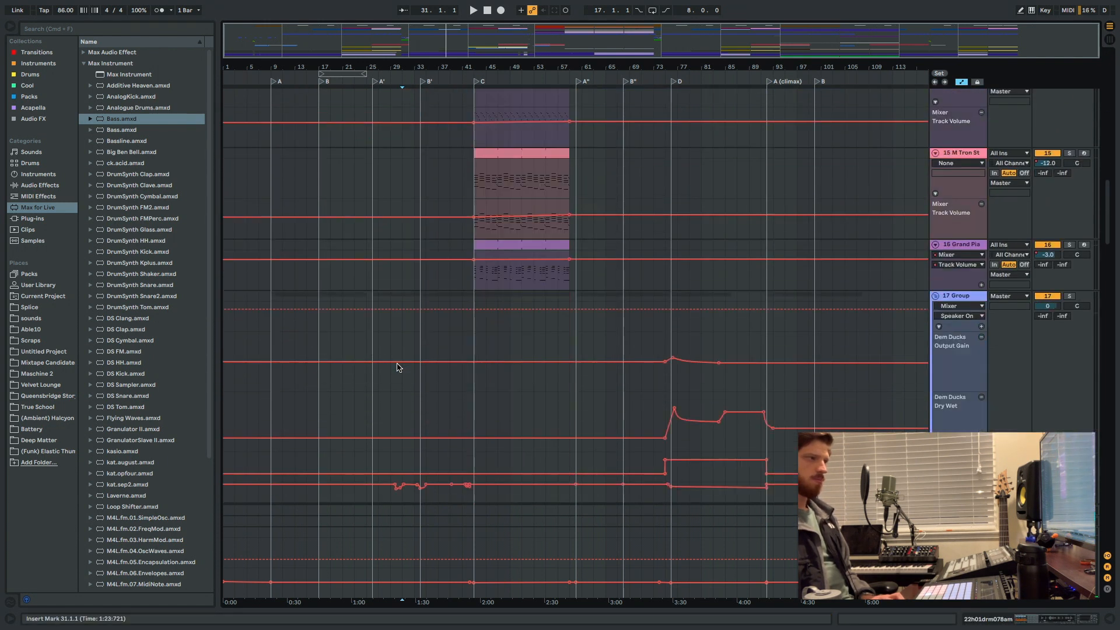
scroll(398, 367, "down", 10)
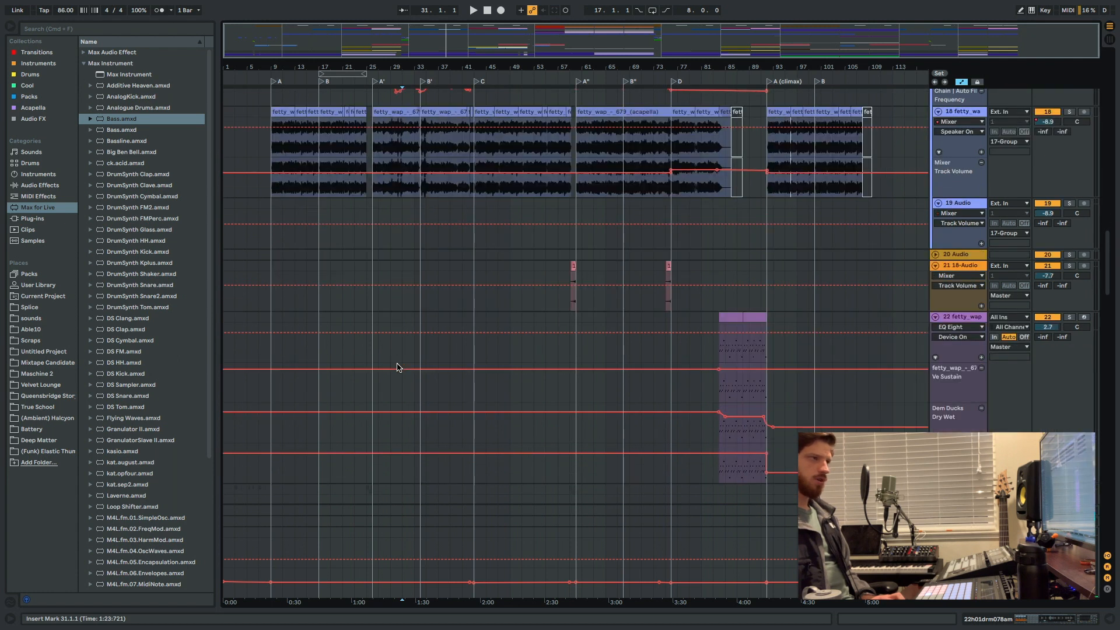
scroll(397, 368, "down", 10)
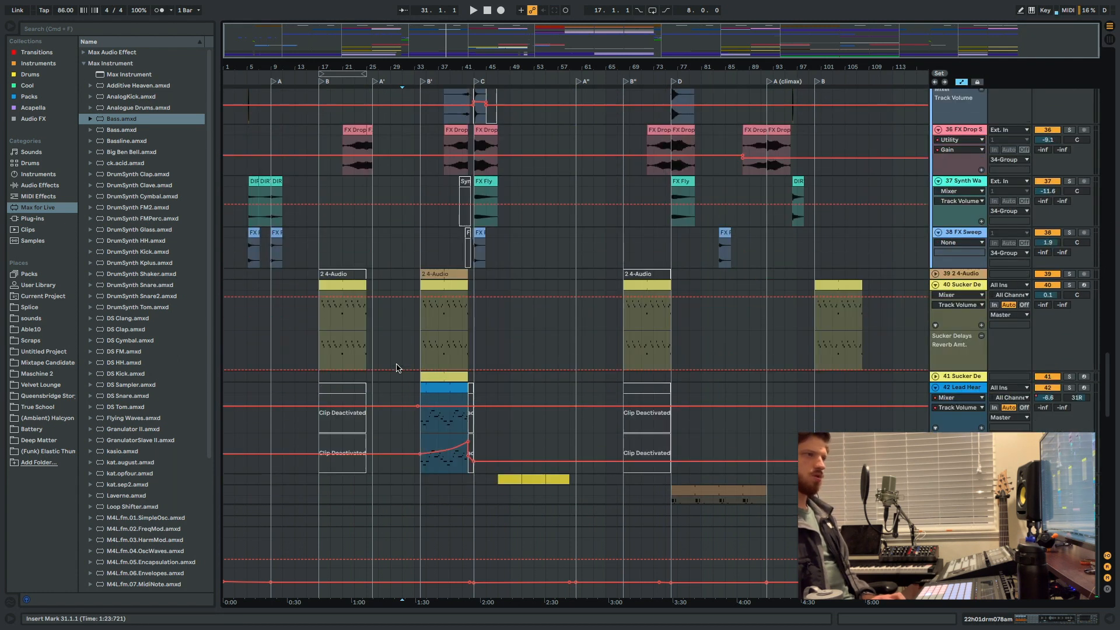
scroll(397, 367, "down", 4)
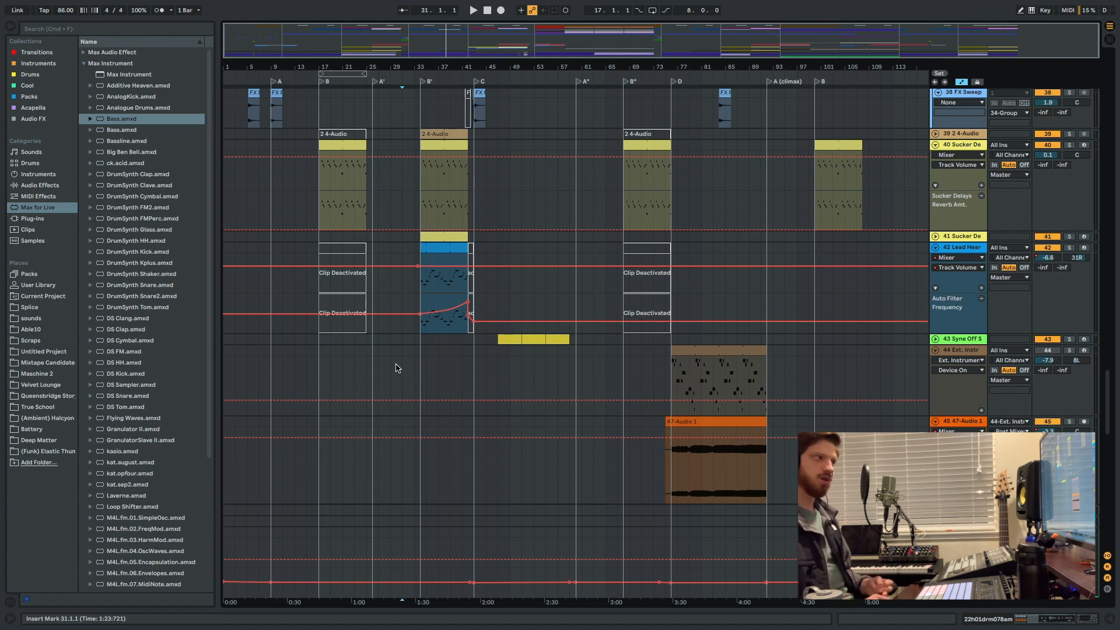
Highlight 34.1.1 to 43.1.1 on the 44 Ext. Instr track and 1.1.1 to 49.1.1 across effect tracks 35 to 38, then deselect at 51.1.1.
left_click_drag(478, 374, 417, 367)
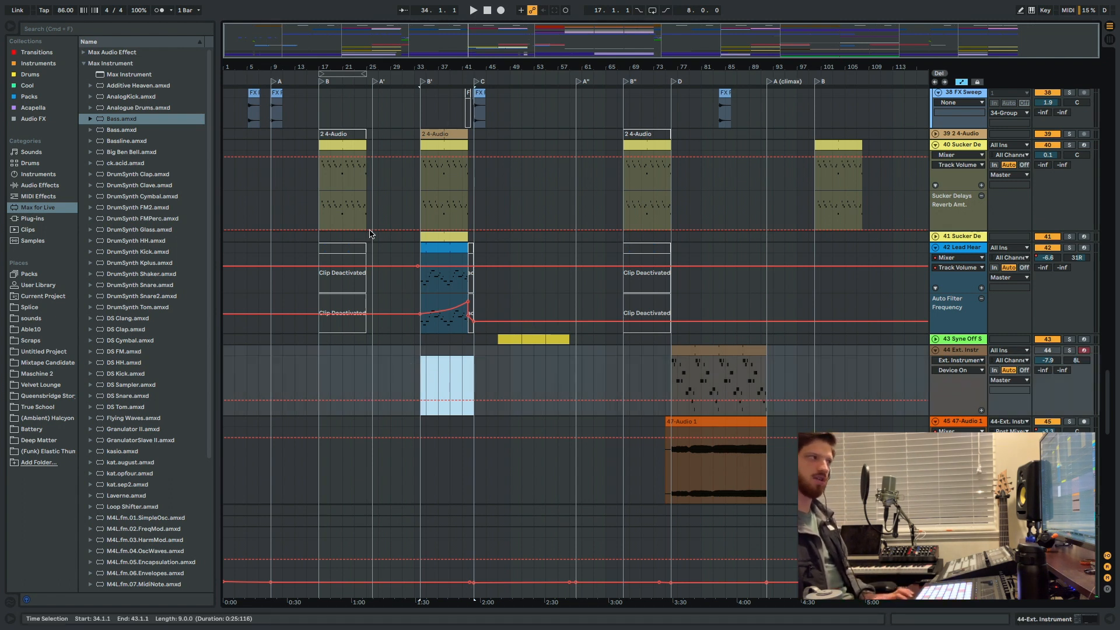
scroll(367, 242, "up", 8)
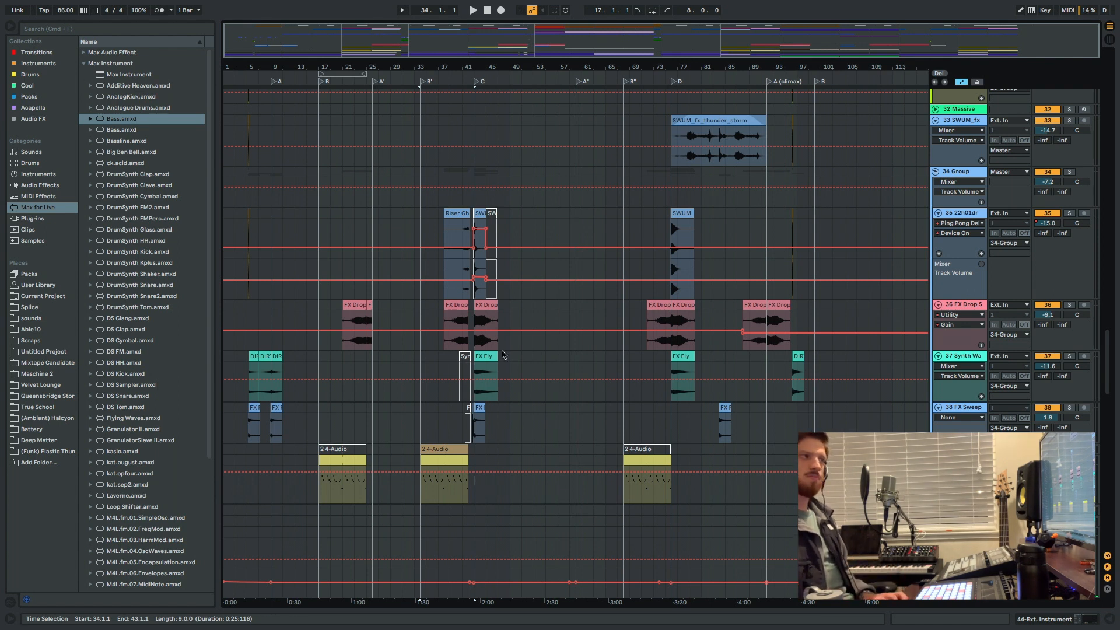
left_click_drag(514, 409, 226, 216)
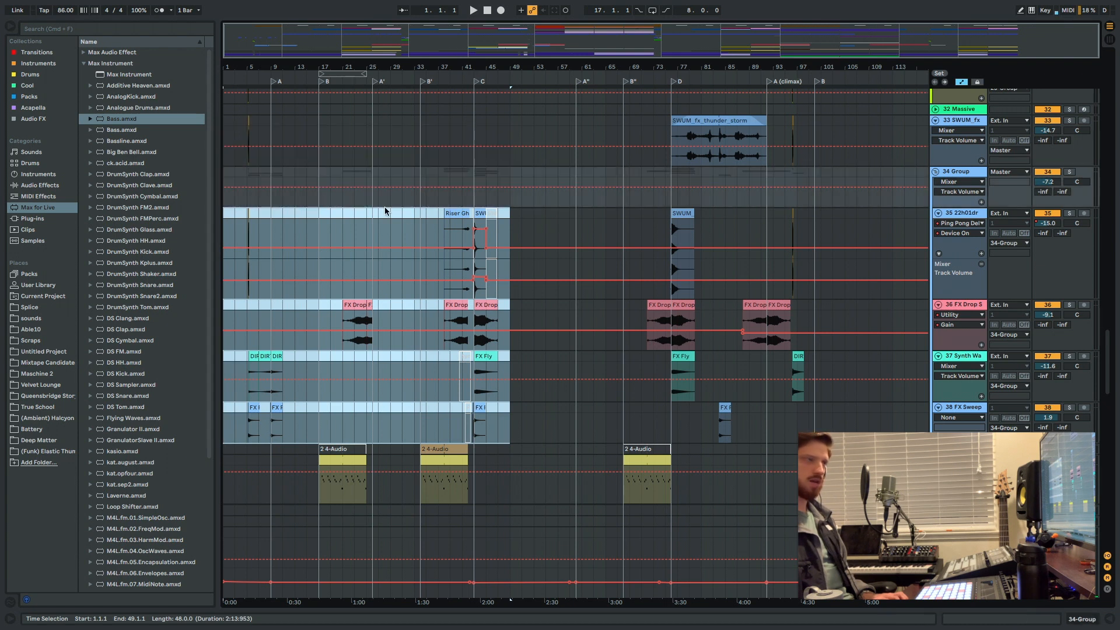
left_click(522, 320)
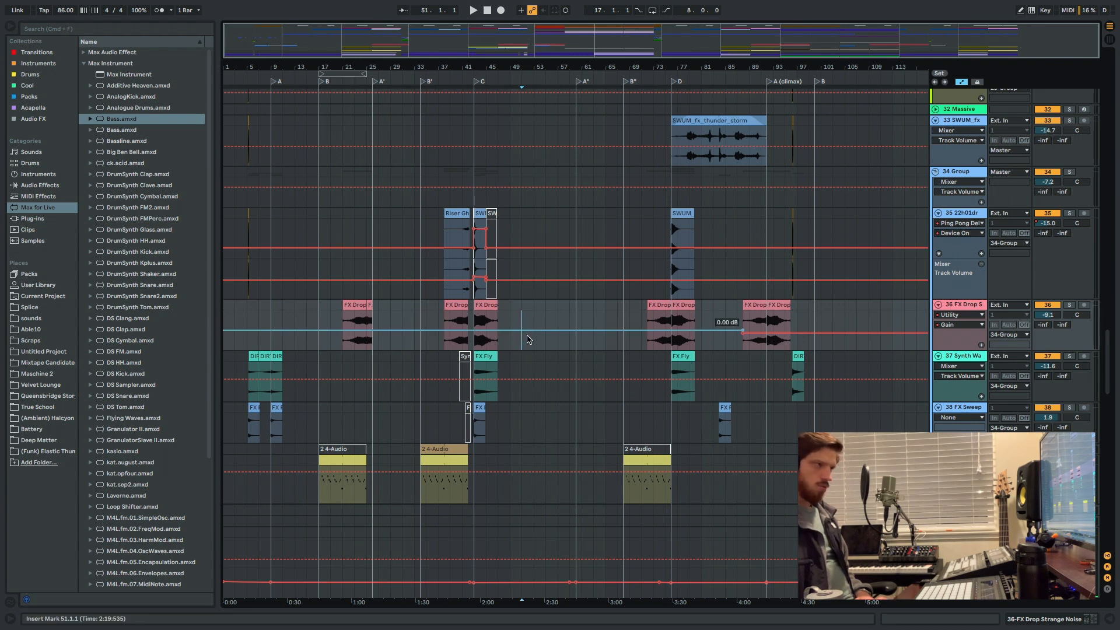
Examine the lower instrument tracks around 46 Rap Piano and 47 Reincarnation, then review the effects, vocal and synth tracks up to the Drums group.
scroll(526, 344, "down", 8)
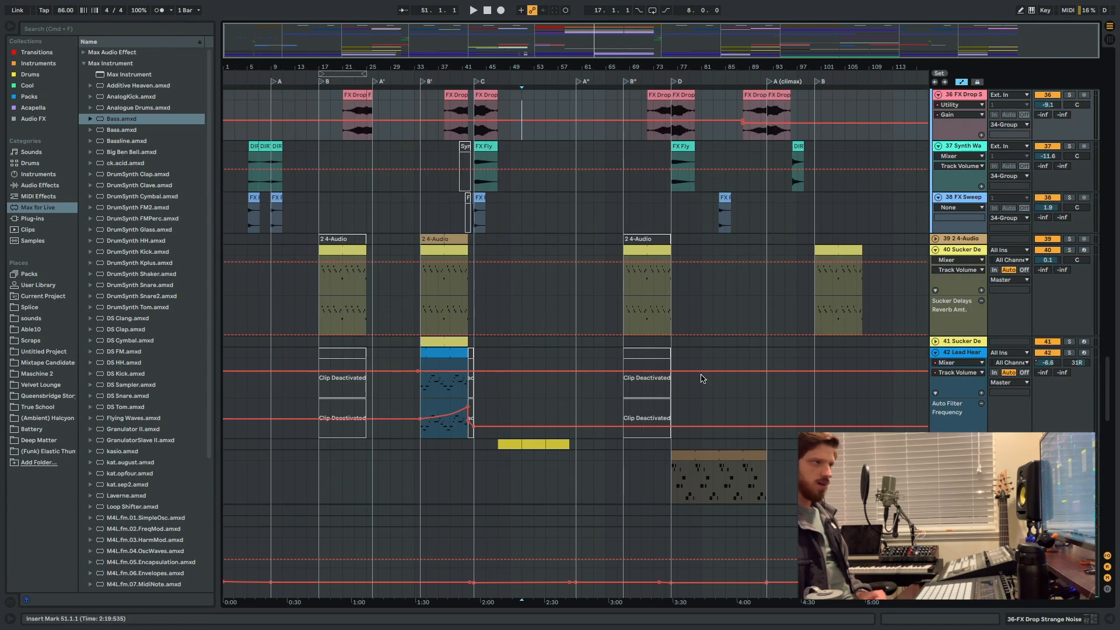
scroll(776, 308, "down", 8)
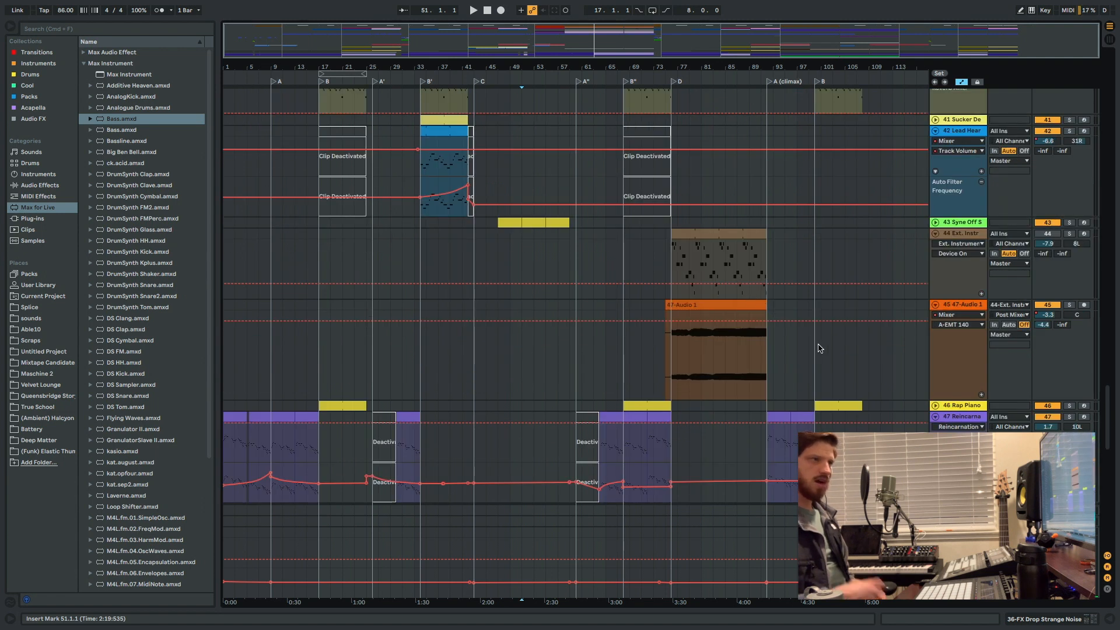
scroll(825, 326, "up", 8)
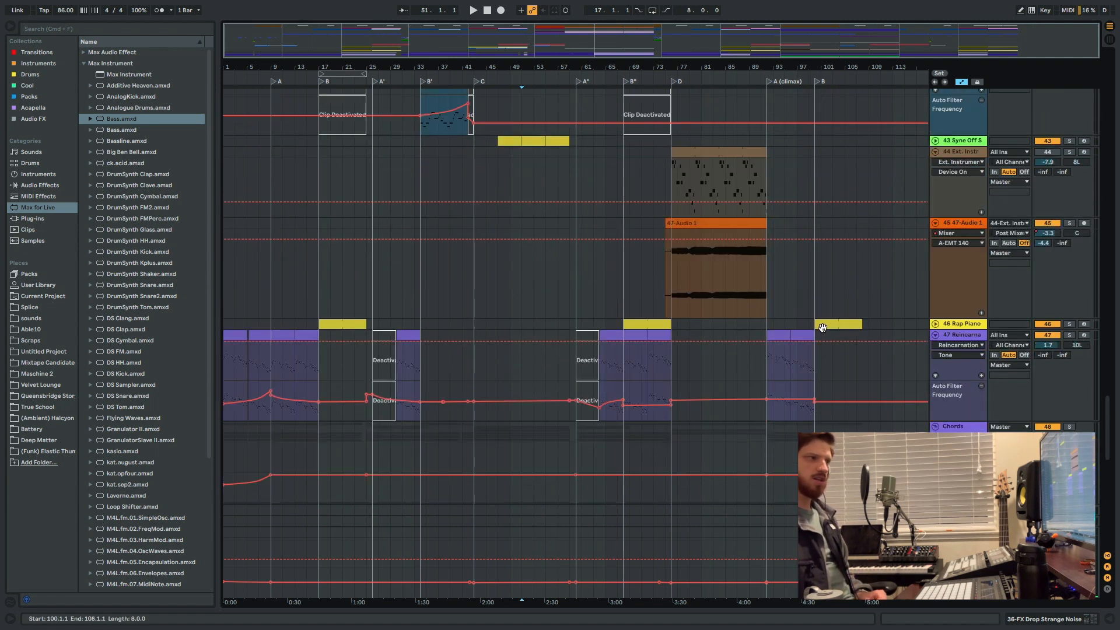
scroll(945, 293, "up", 8)
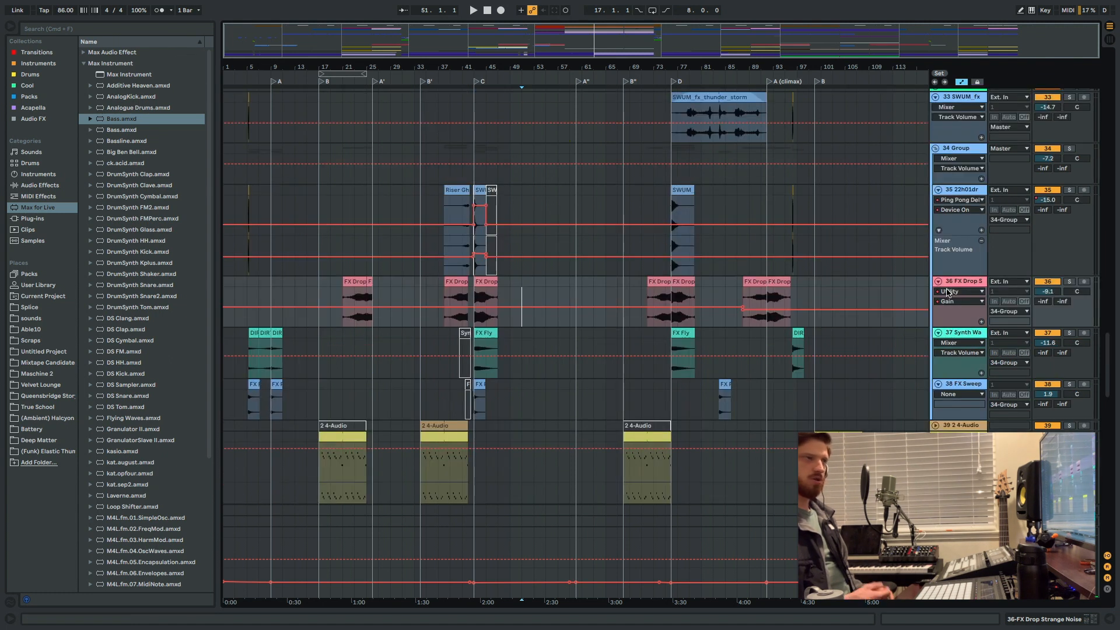
scroll(925, 306, "up", 4)
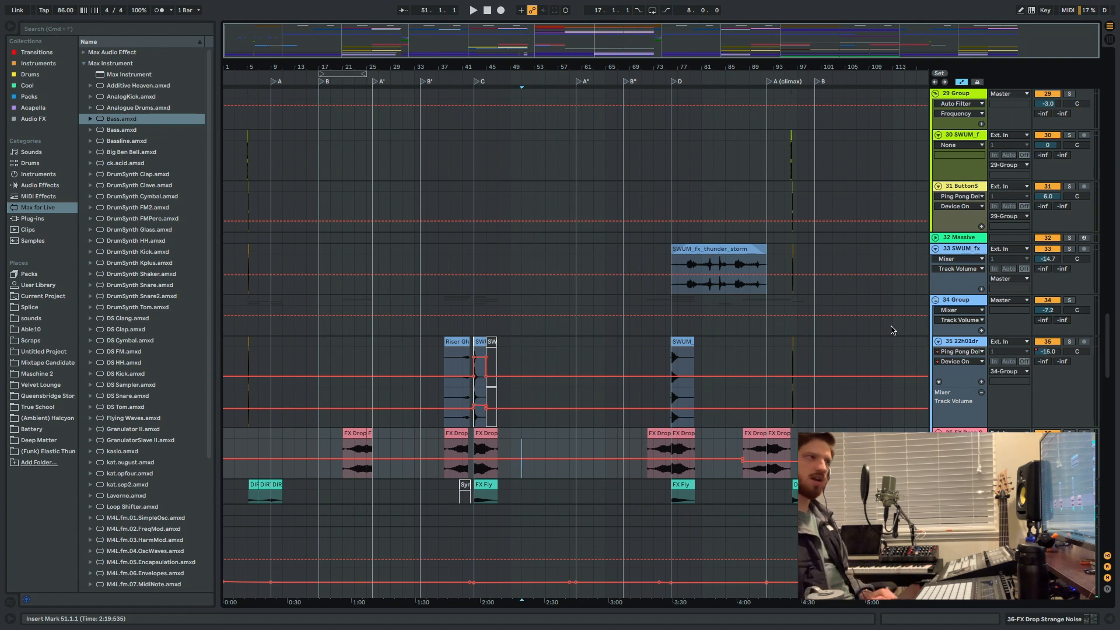
scroll(659, 201, "up", 10)
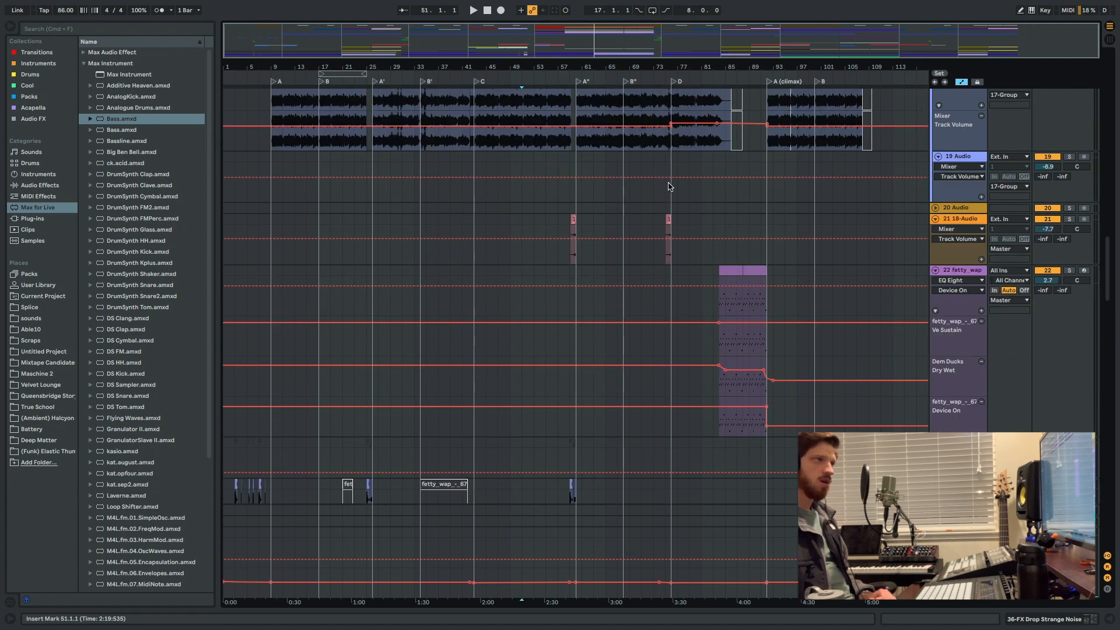
scroll(674, 181, "up", 5)
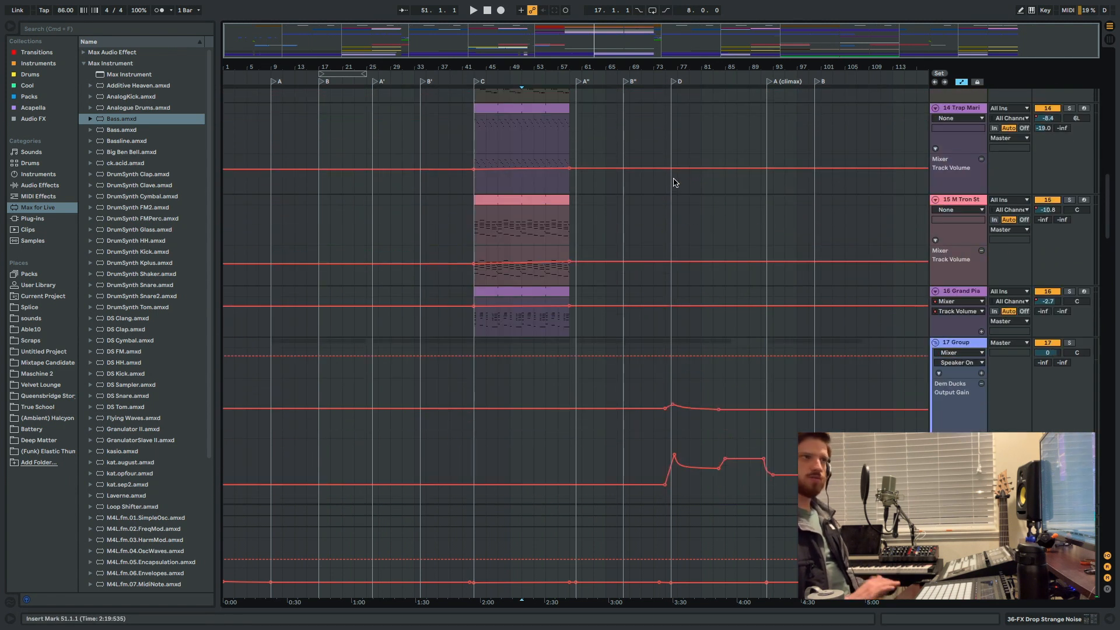
scroll(675, 178, "up", 10)
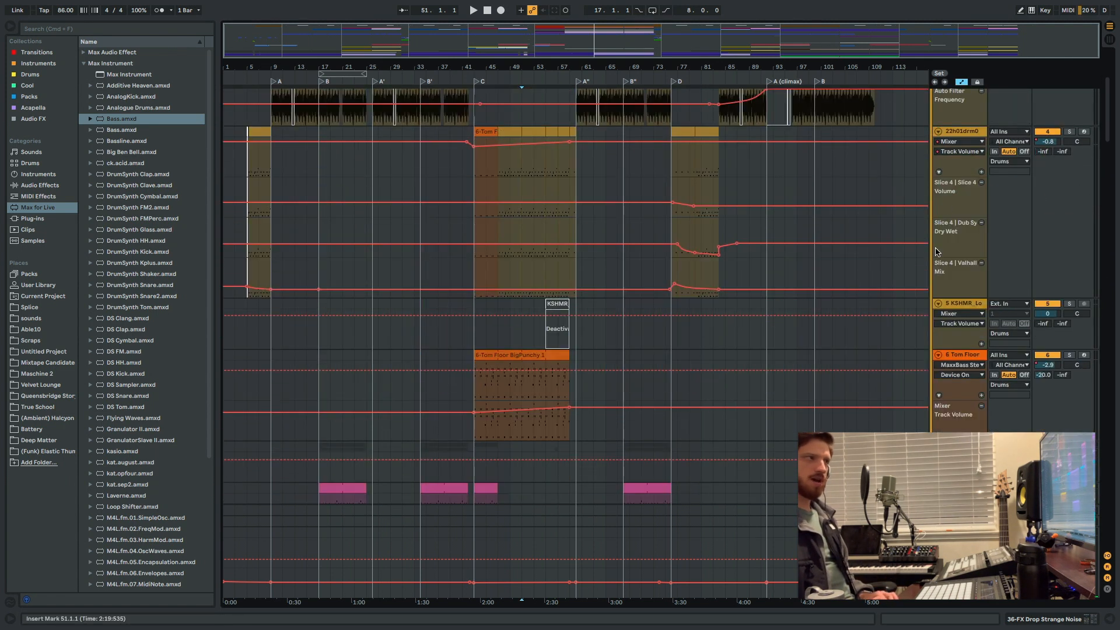
scroll(948, 191, "up", 4)
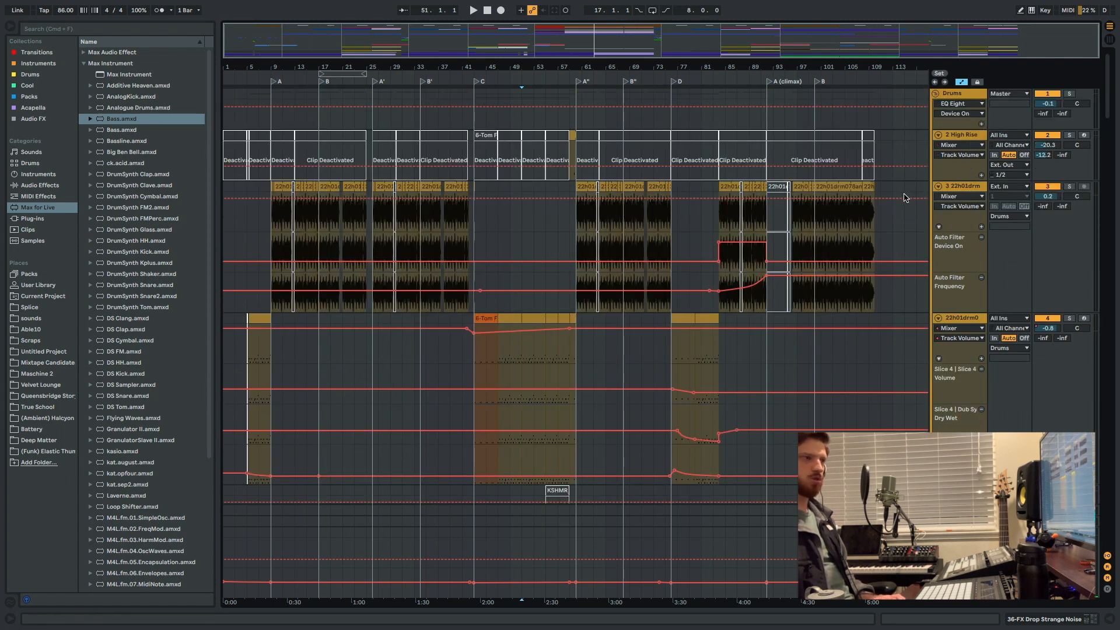
Open the device chain of the 10 Massive track, below the drum and percussion tracks.
scroll(904, 198, "down", 5)
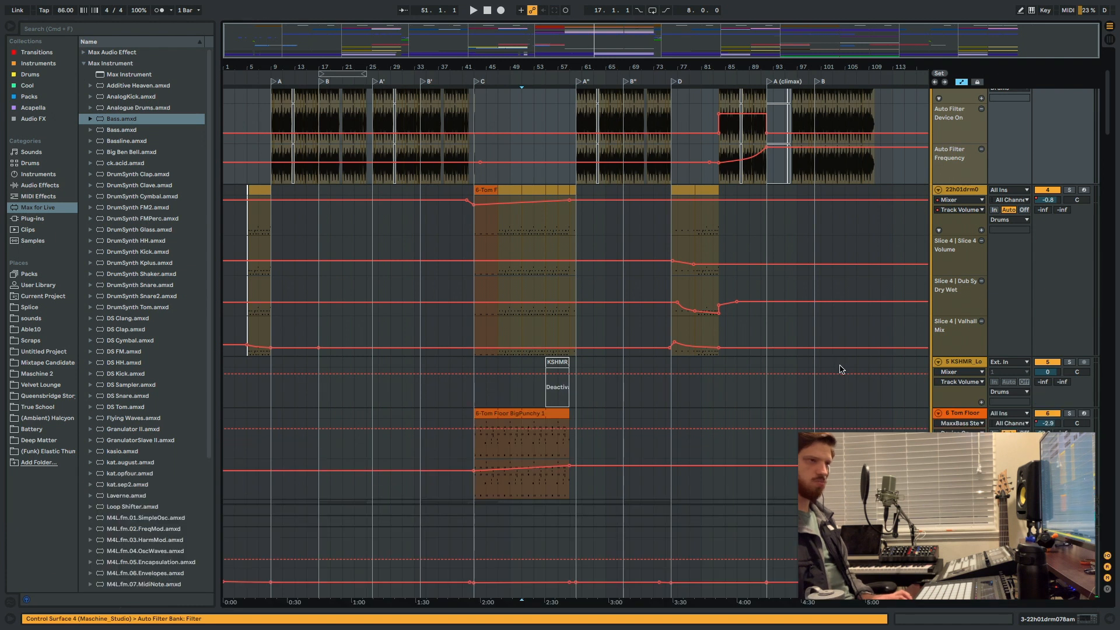
scroll(892, 347, "down", 6)
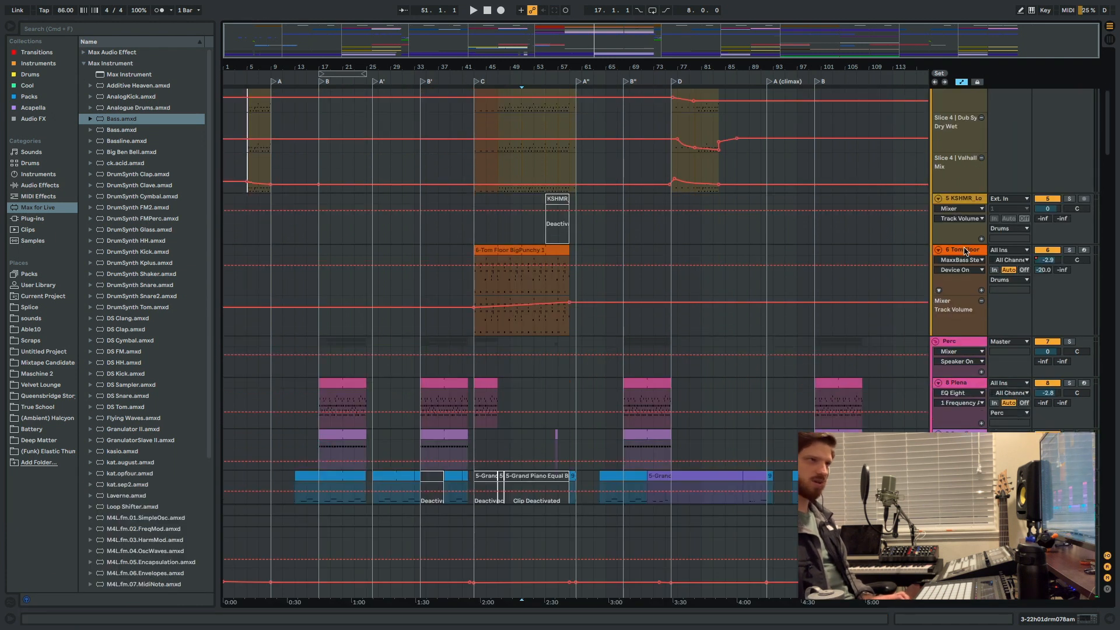
scroll(963, 251, "down", 5)
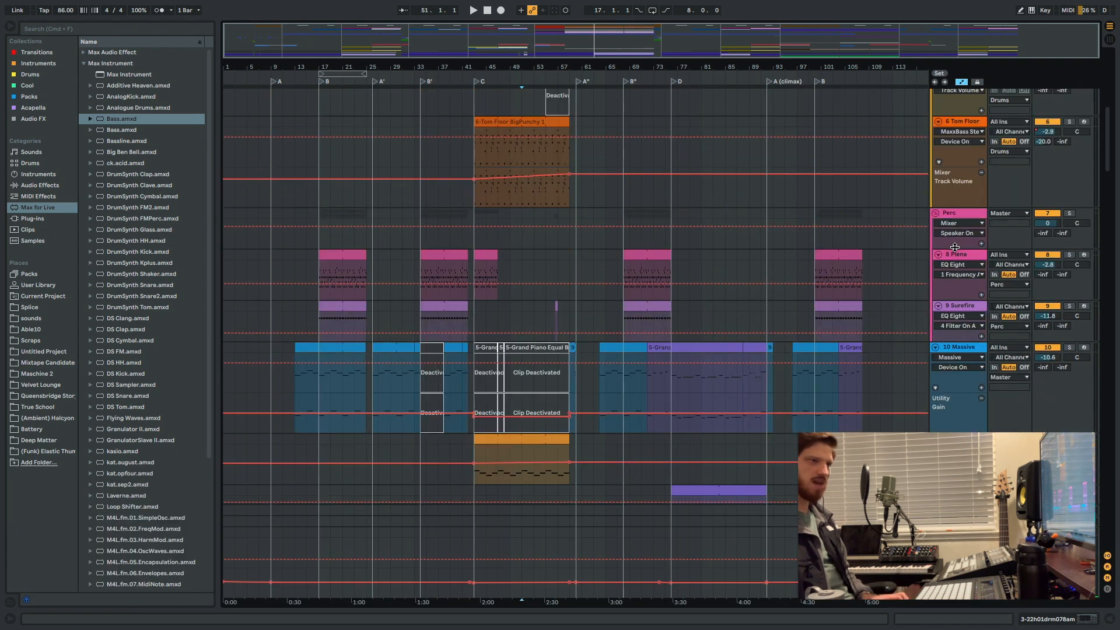
double_click(961, 352)
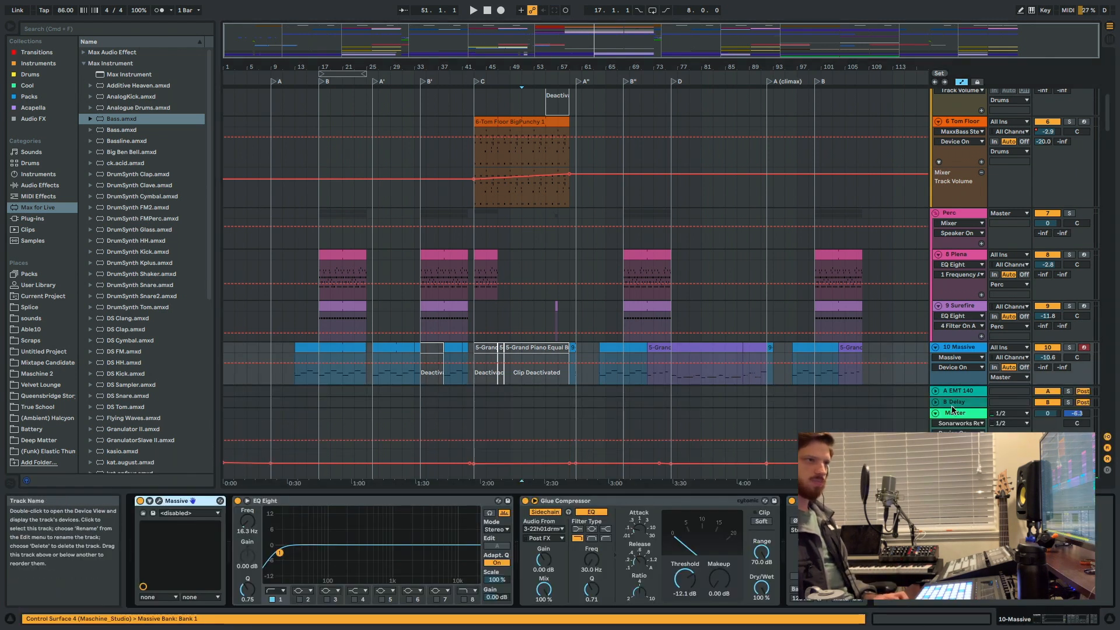
Open the device chain of the 14 Trap Marimba track and look through its effects as far as the EQ Eight.
scroll(961, 357, "down", 10)
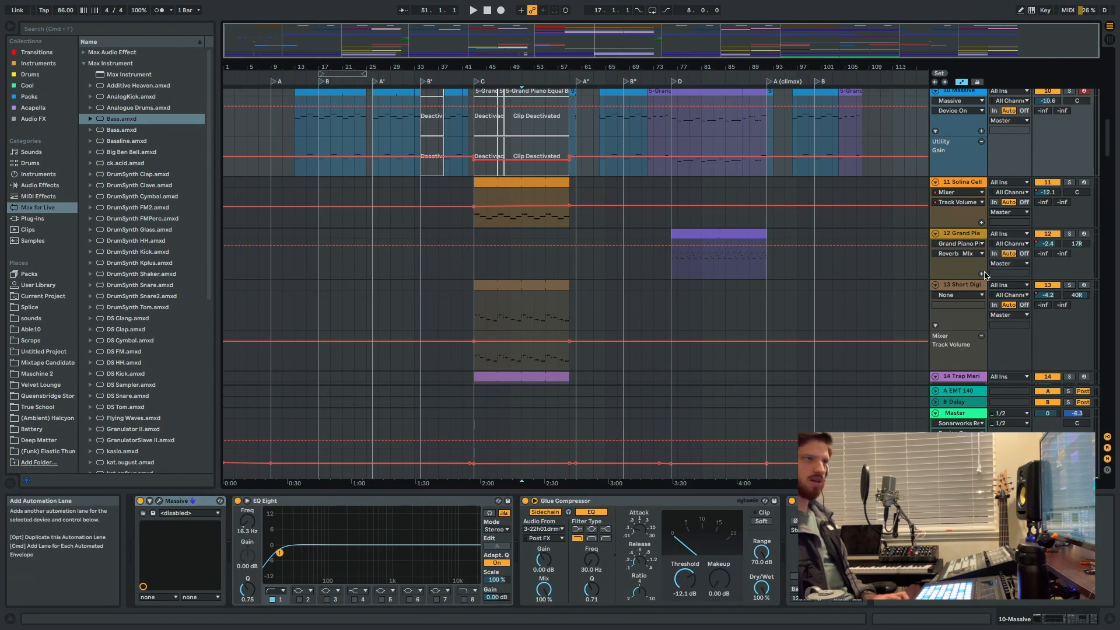
scroll(984, 276, "down", 5)
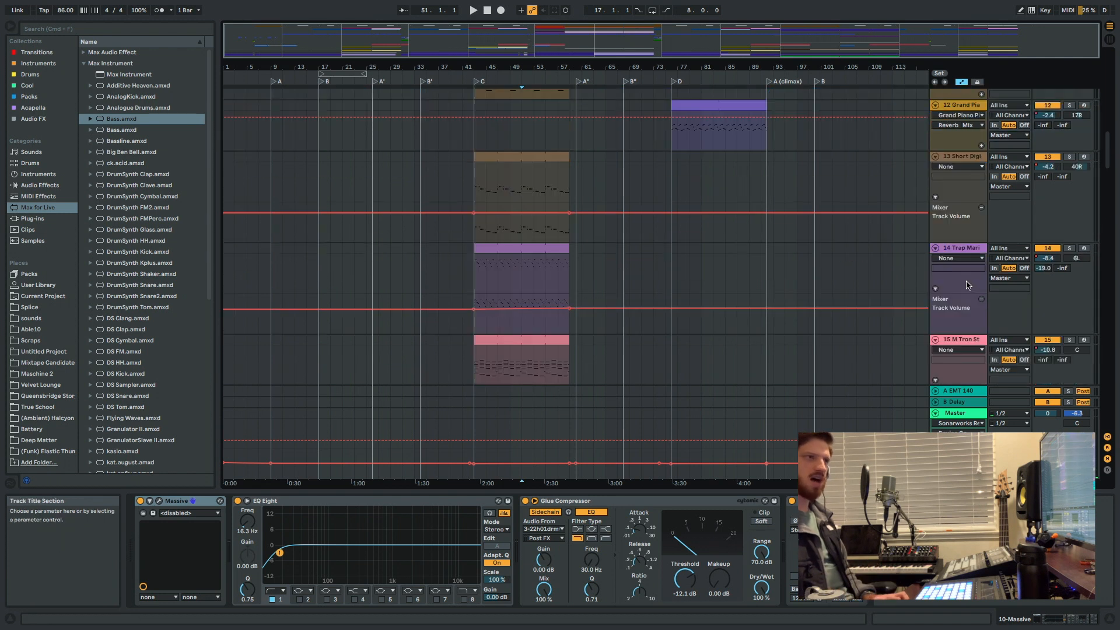
left_click(971, 251)
scroll(898, 547, "right", 10)
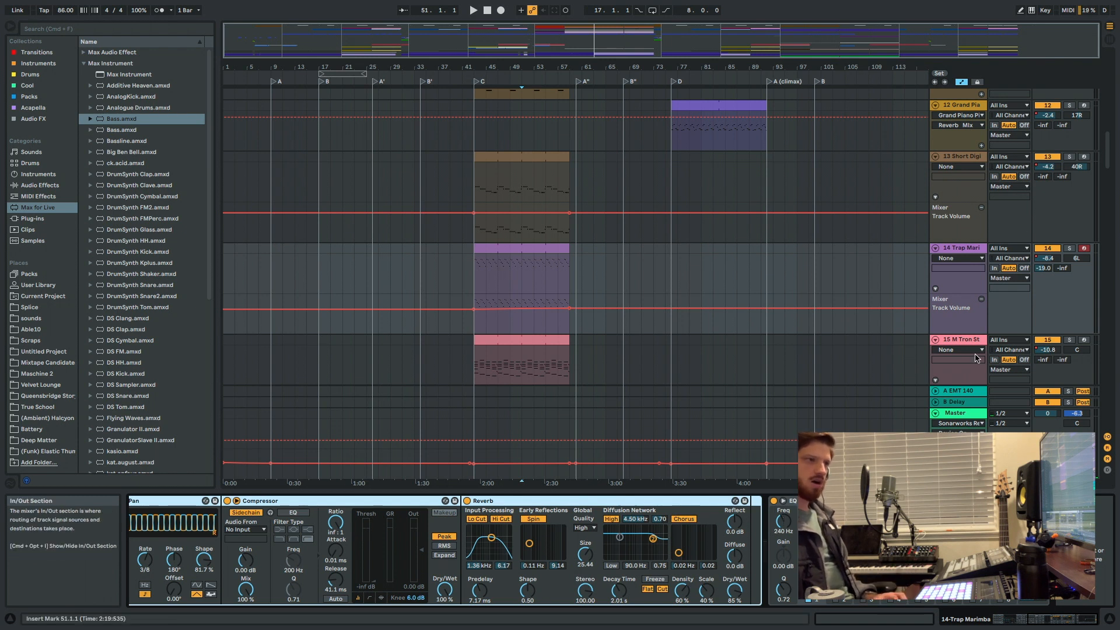
Solo the Trap Marimba track and audition it from 51.1.1, toggling its EQ Eight and the EQ's first filter during playback.
scroll(1043, 280, "up", 2)
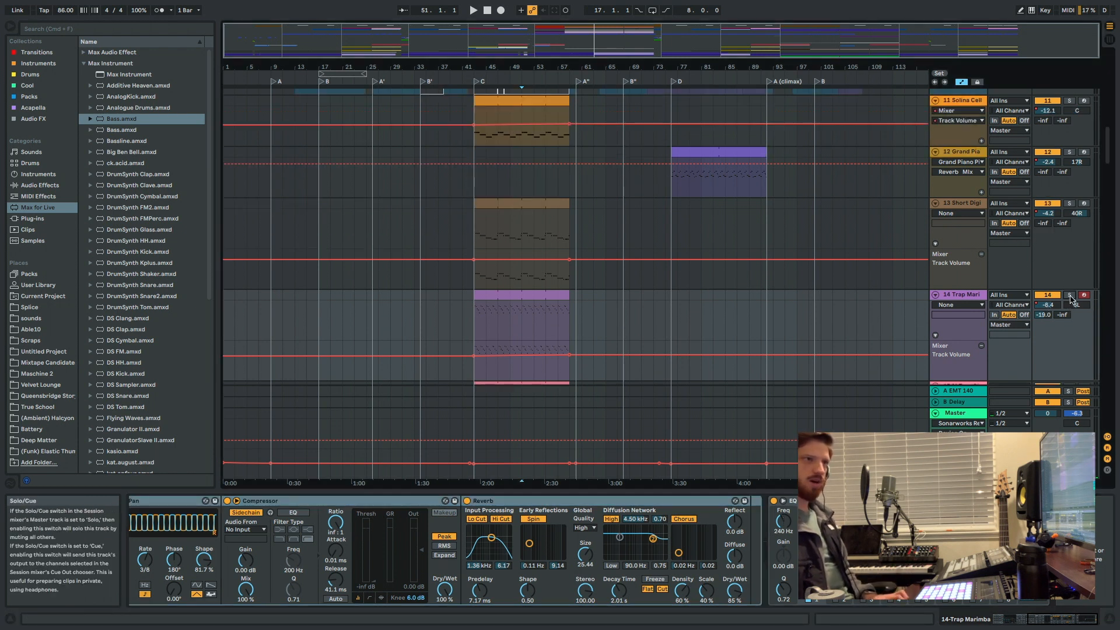
left_click(1069, 295)
key("space")
left_click(775, 501)
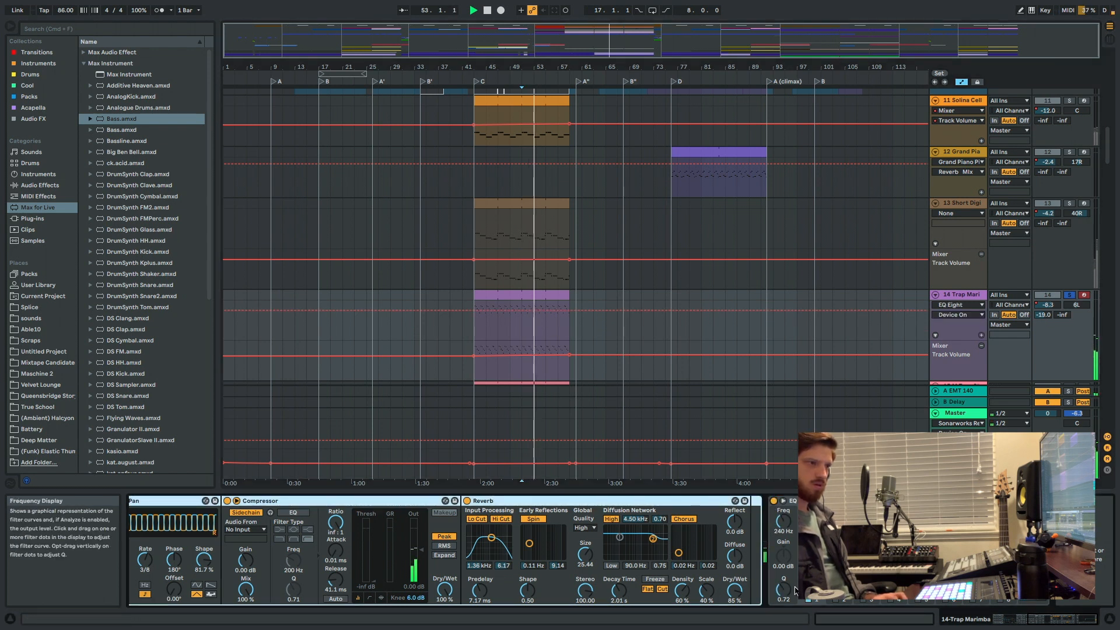
left_click(808, 602)
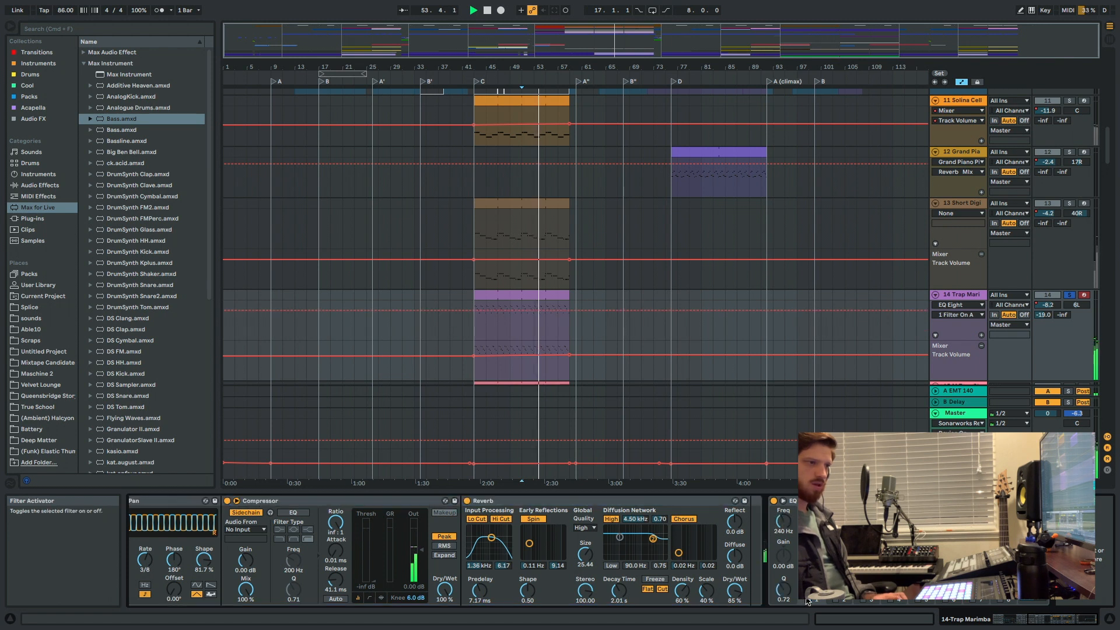
key("space")
Solo and play the 13 Short Digistab track from 51.1.1, and show its device chain through to the EQ Eight.
scroll(1089, 142, "down", 2)
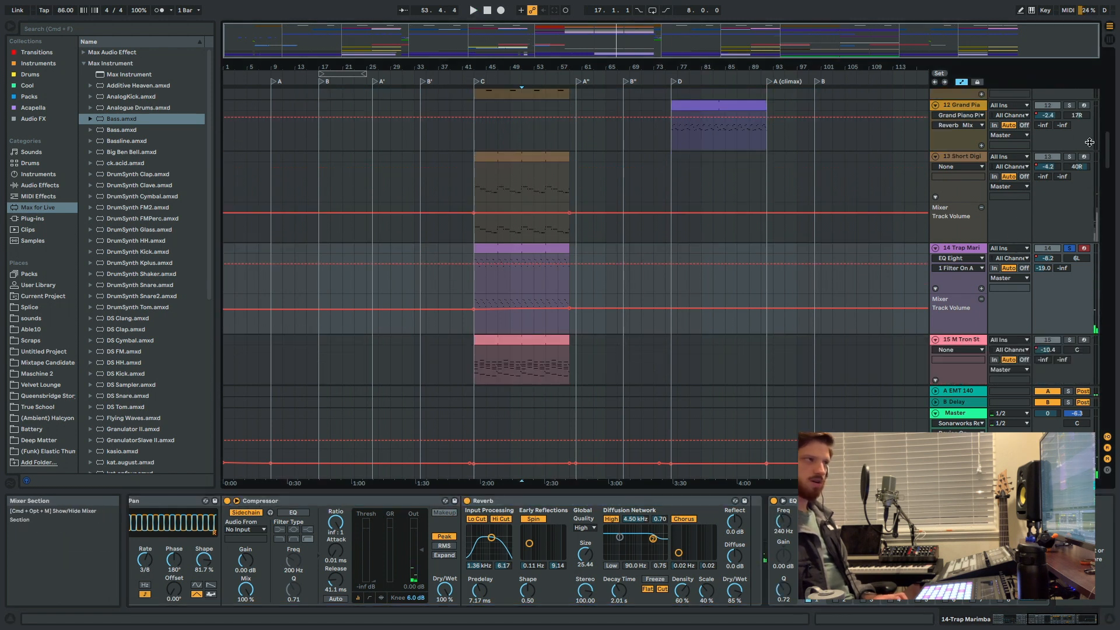
key("space")
left_click(959, 159)
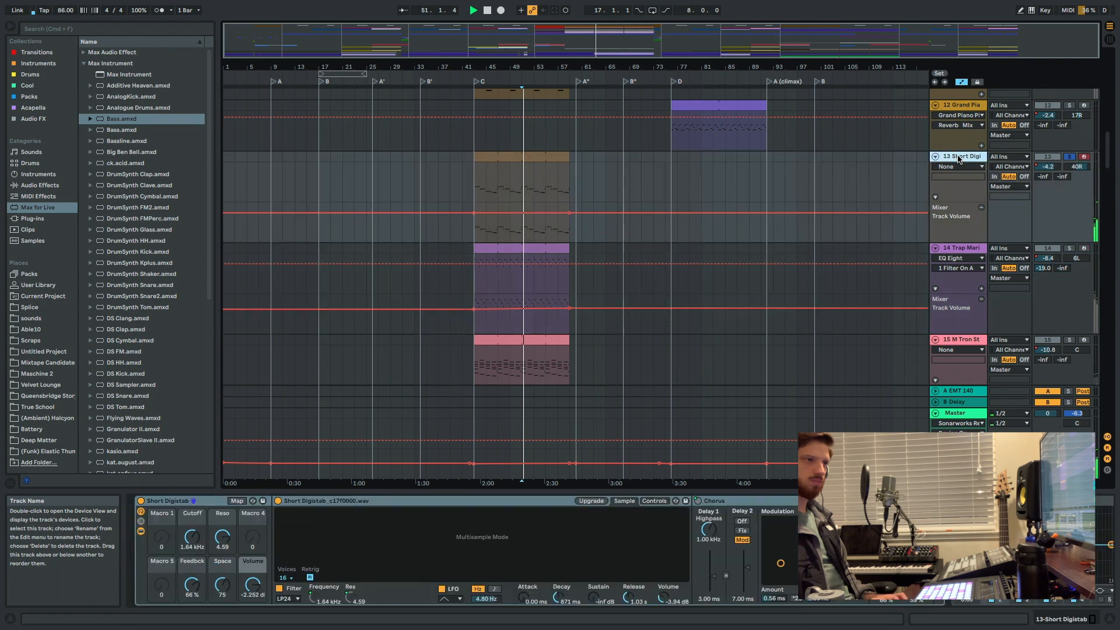
scroll(756, 506, "right", 5)
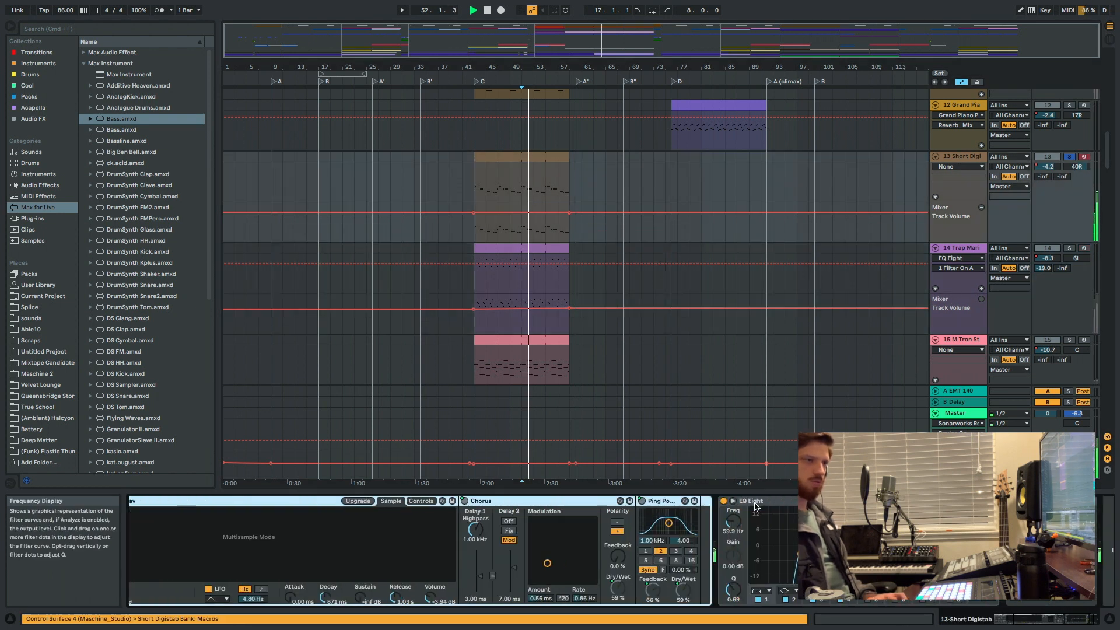
Audition the Short Digistab track with filter 1 of its EQ Eight switched off and on, restarting playback for the comparison.
left_click(758, 599)
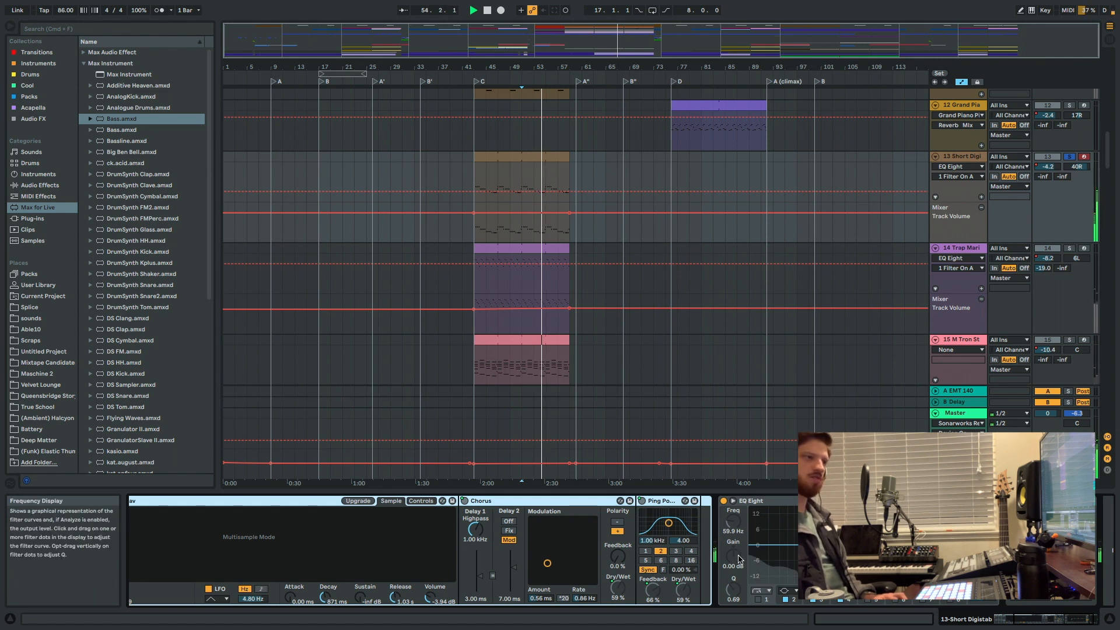
key("space")
left_click(758, 600)
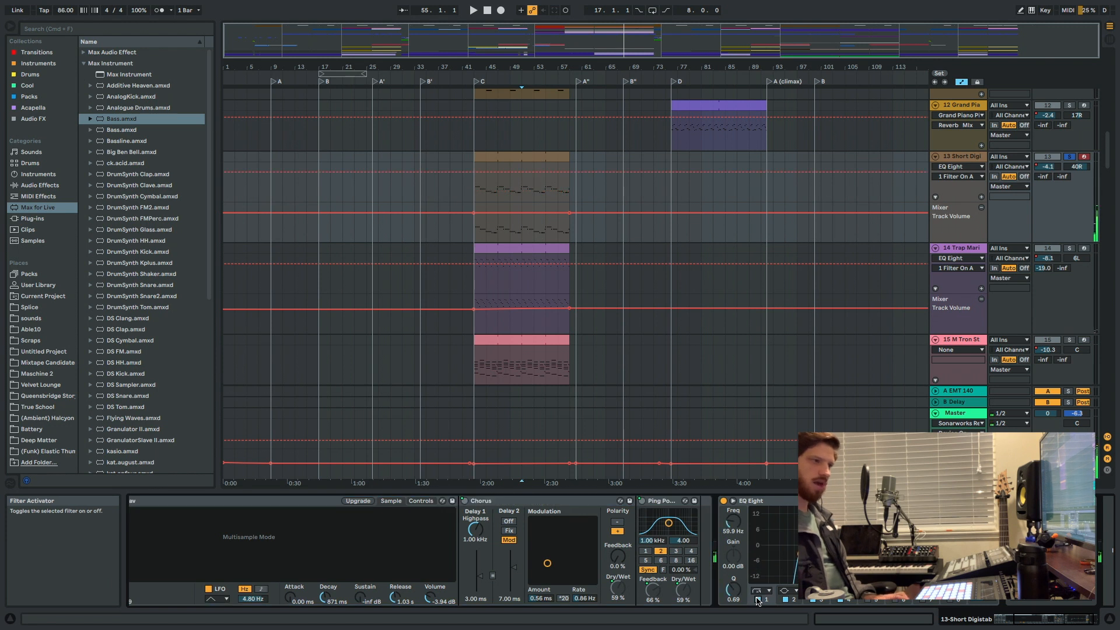
key("space")
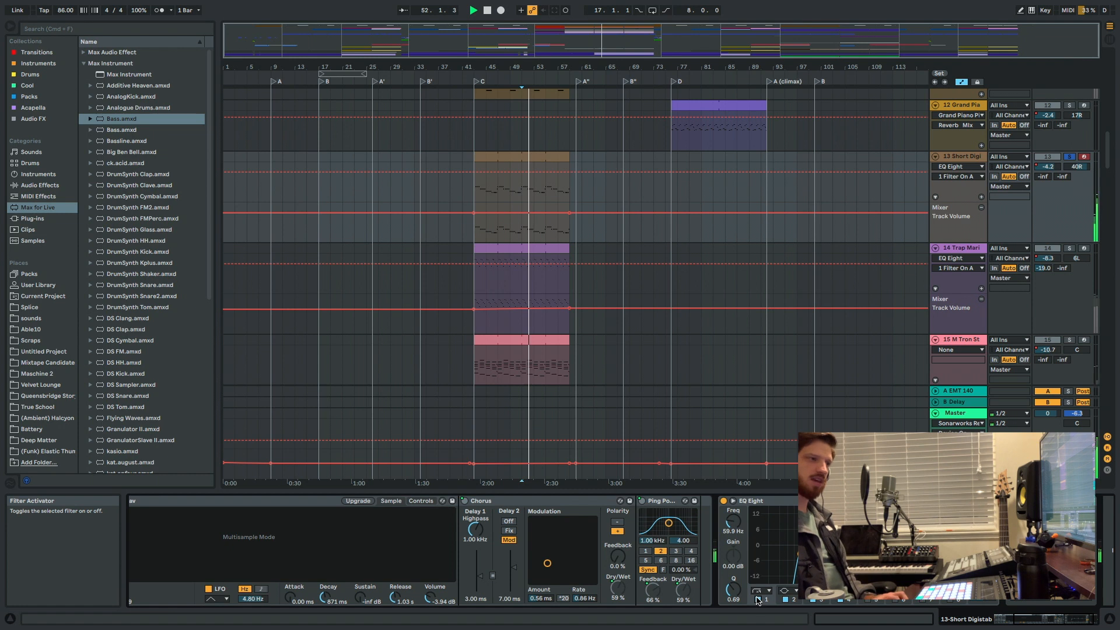
left_click(758, 599)
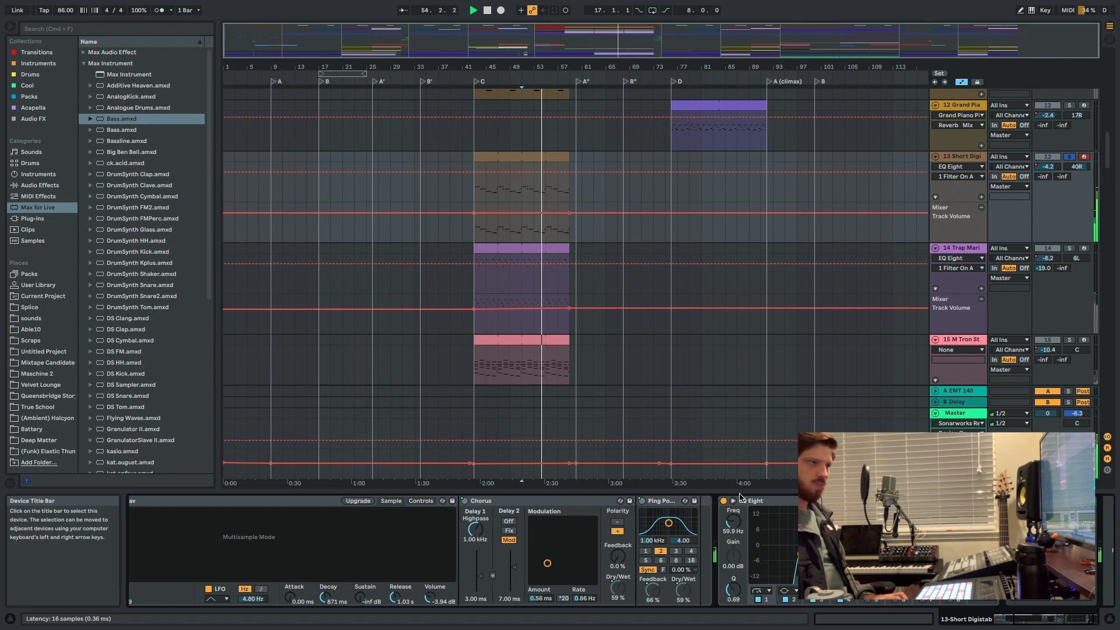
Hide the device view and review the tracks below Short Digistab, down to the 55 Group and its Whistle track.
scroll(655, 300, "down", 2)
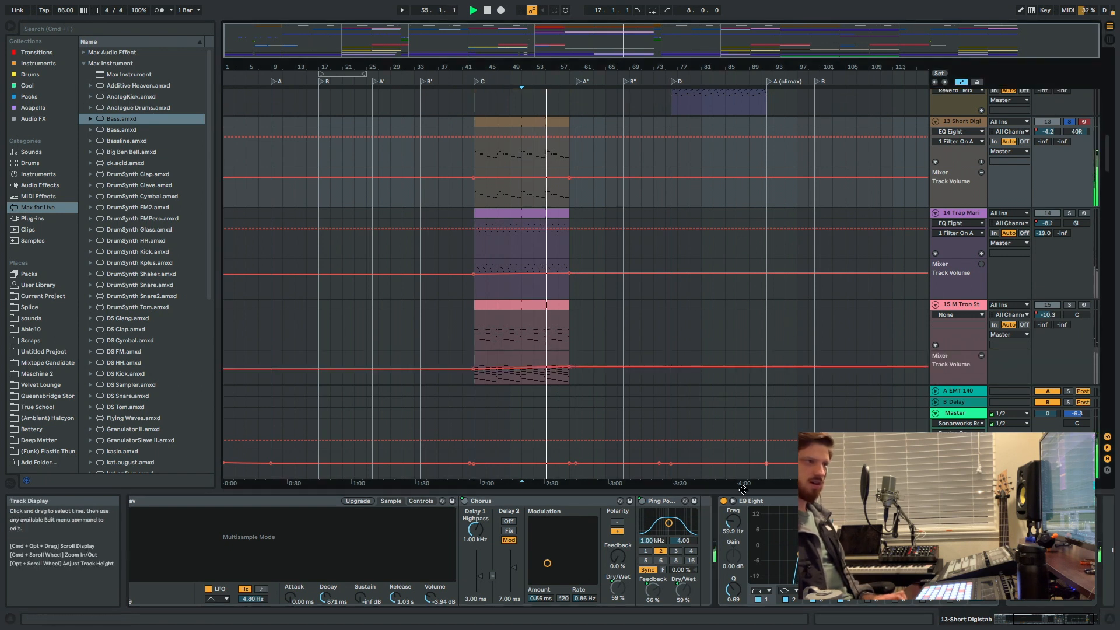
key("super+alt+l")
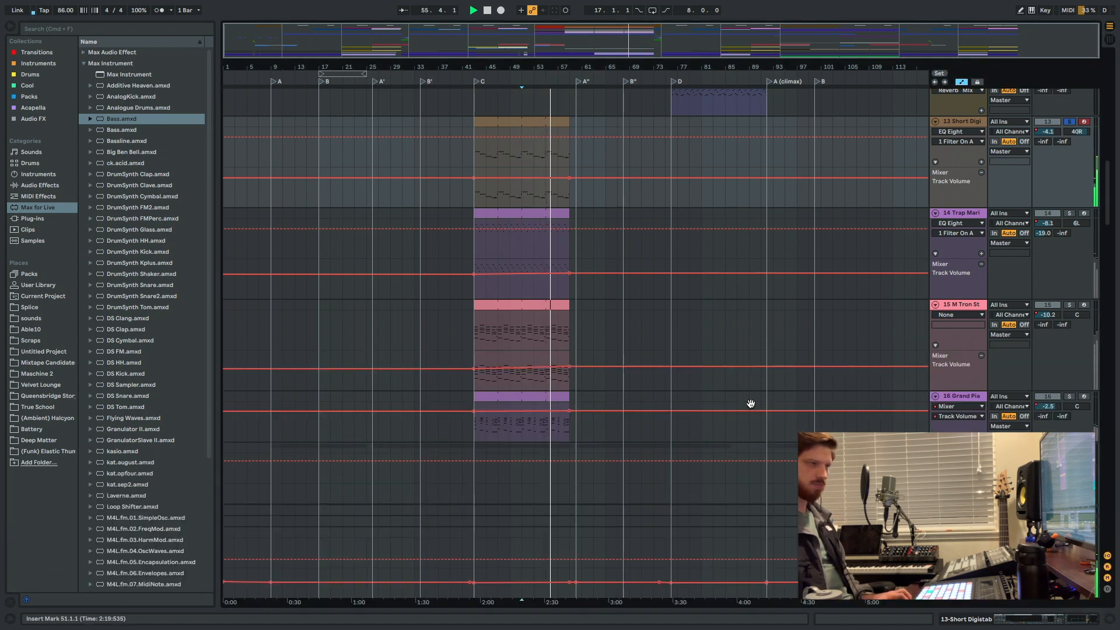
scroll(752, 408, "down", 10)
scroll(748, 402, "down", 10)
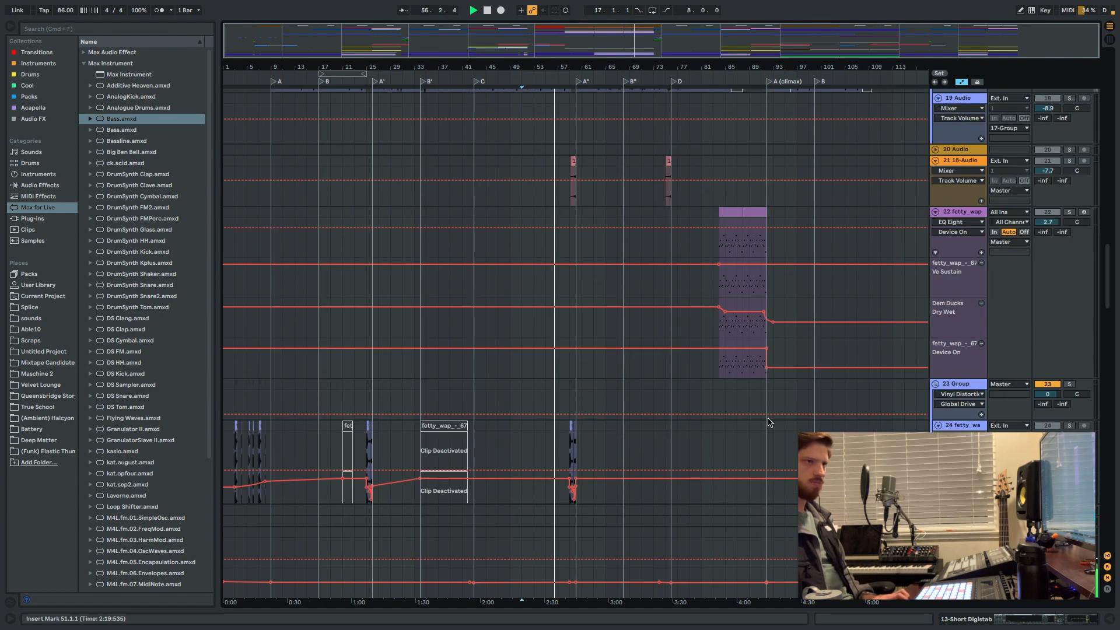
scroll(901, 362, "down", 15)
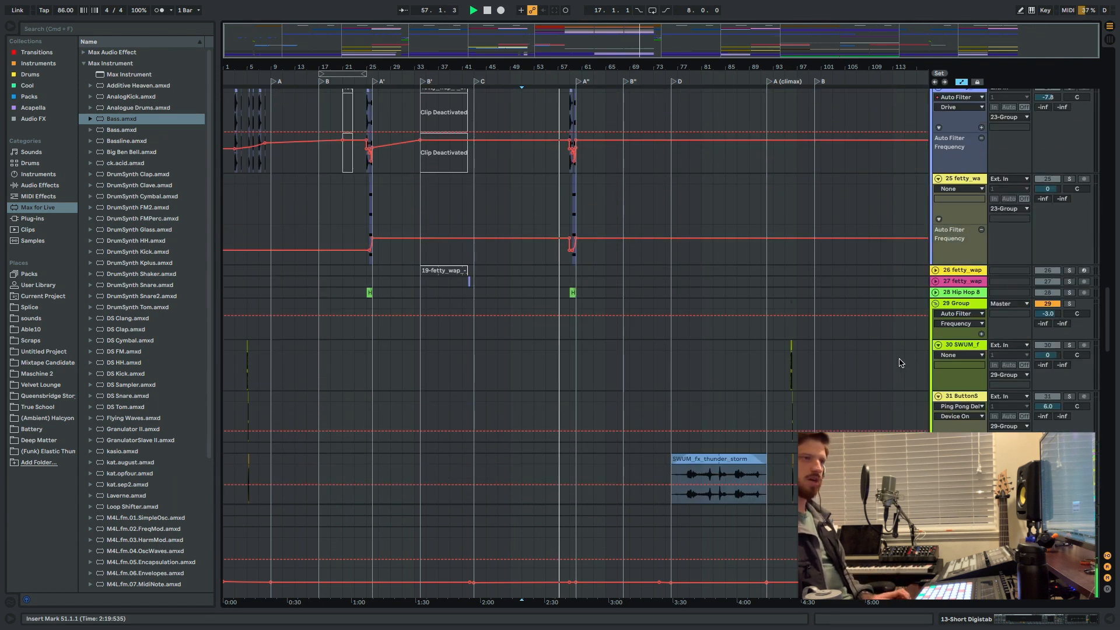
scroll(921, 373, "down", 15)
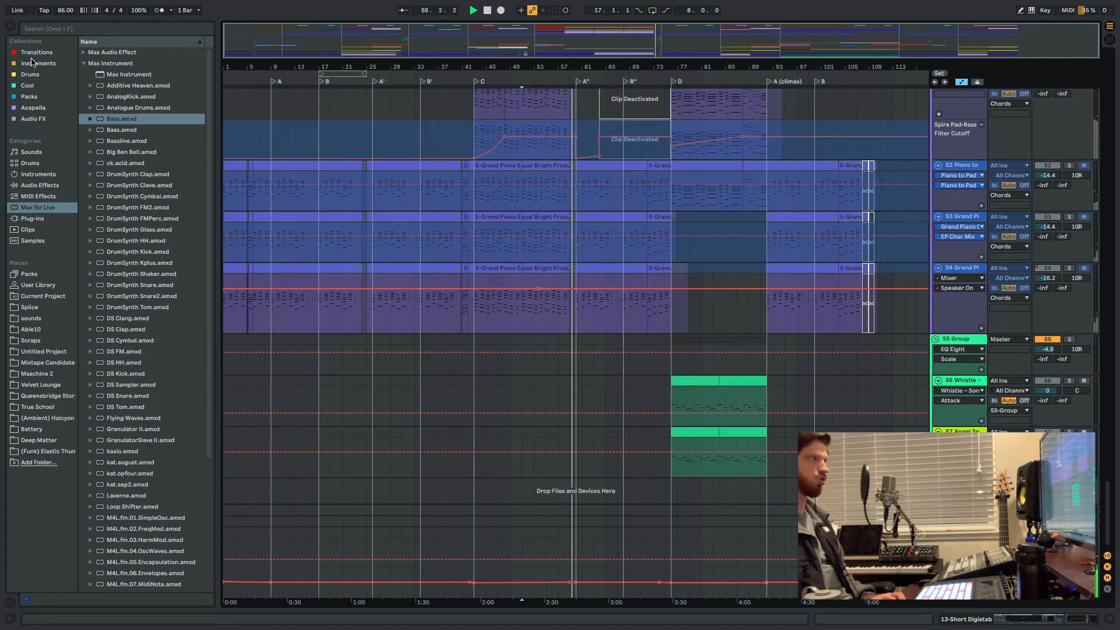
Browse the Audio Effect Rack's Mixing & Mastering presets among the audio effects and select Full Chain Master.adg.
left_click(24, 76)
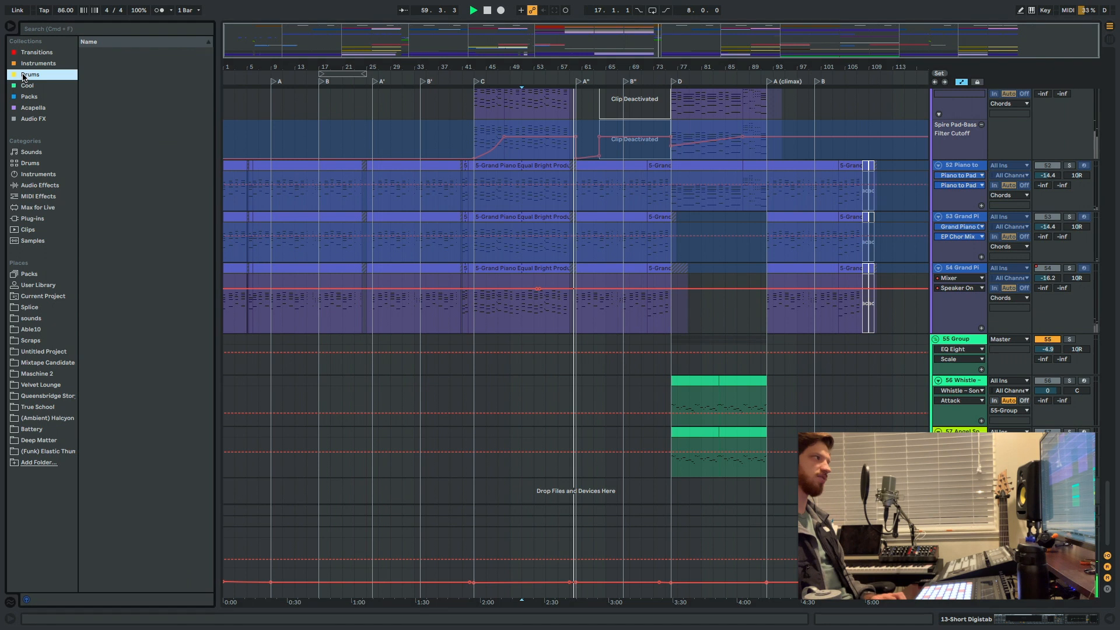
left_click(24, 186)
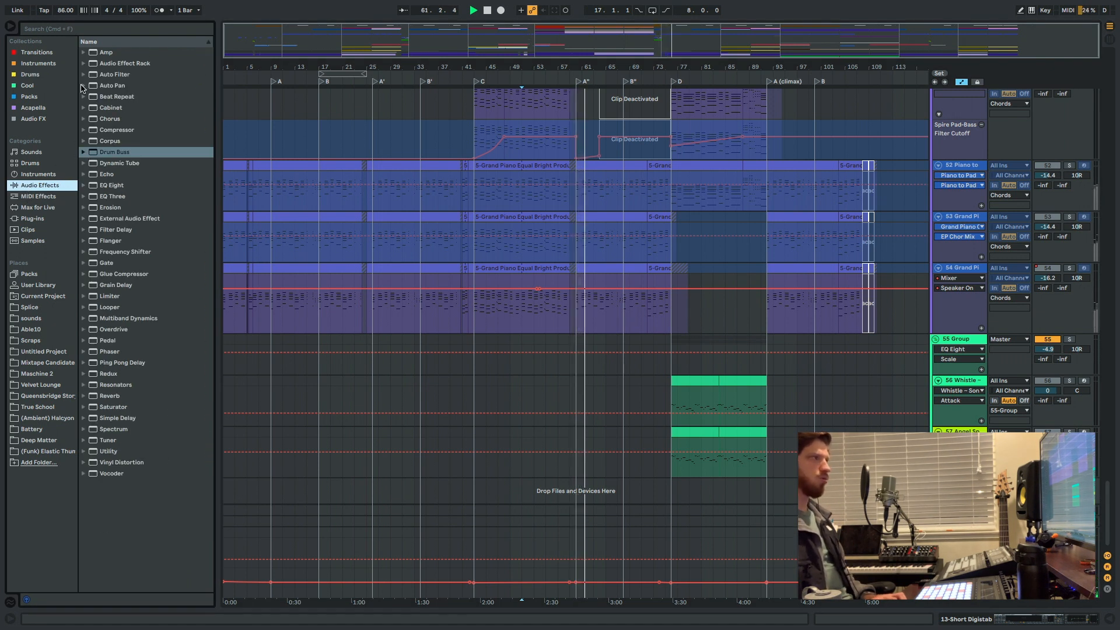
left_click(84, 63)
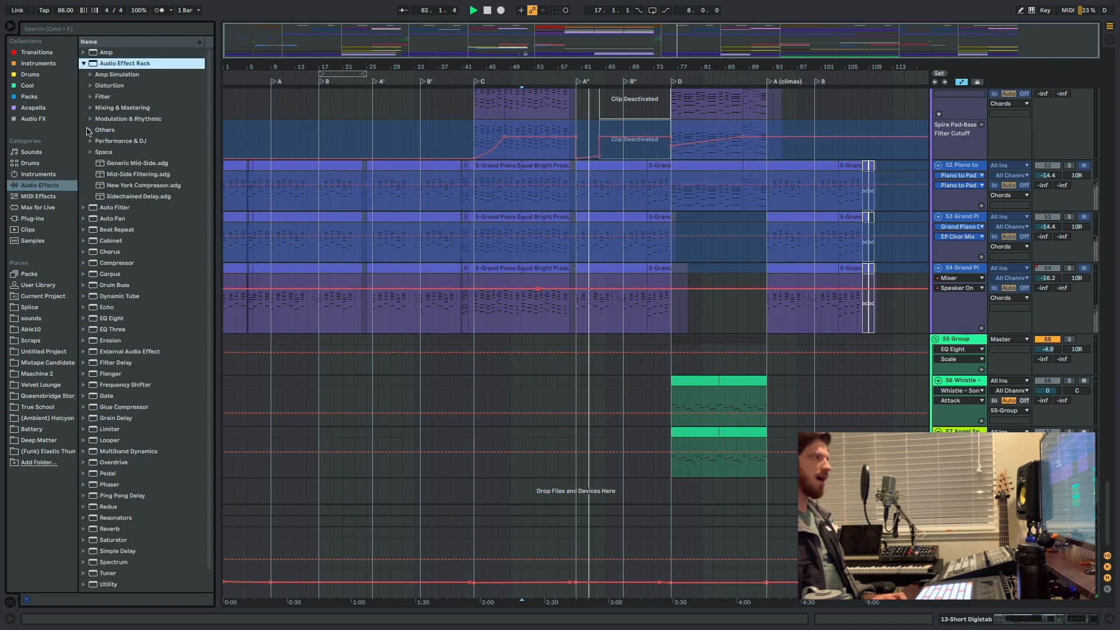
left_click(90, 108)
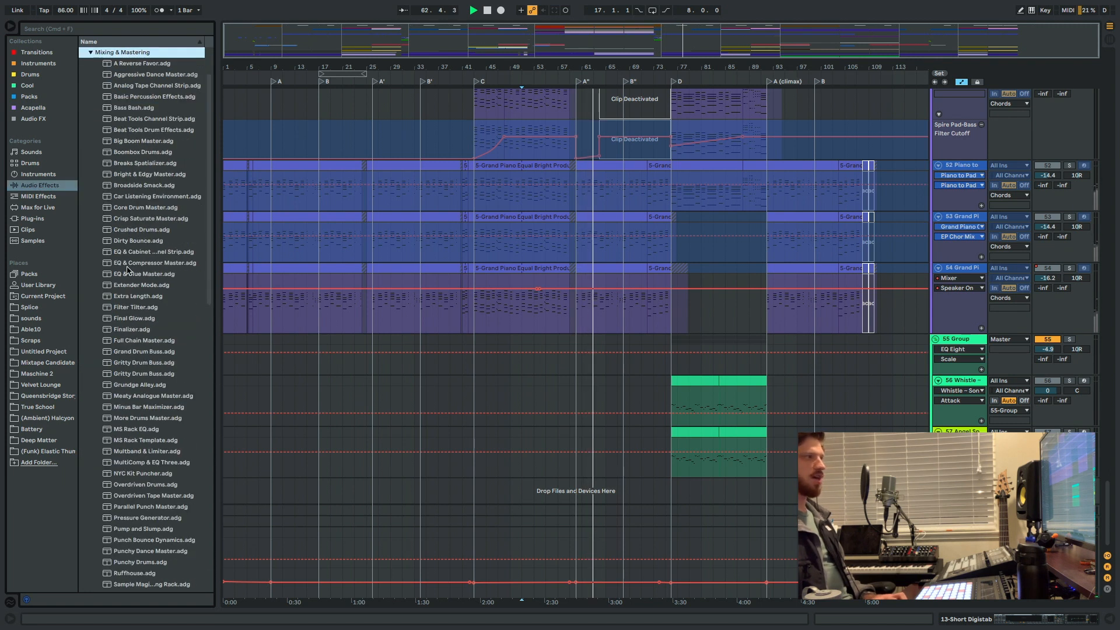
left_click(133, 341)
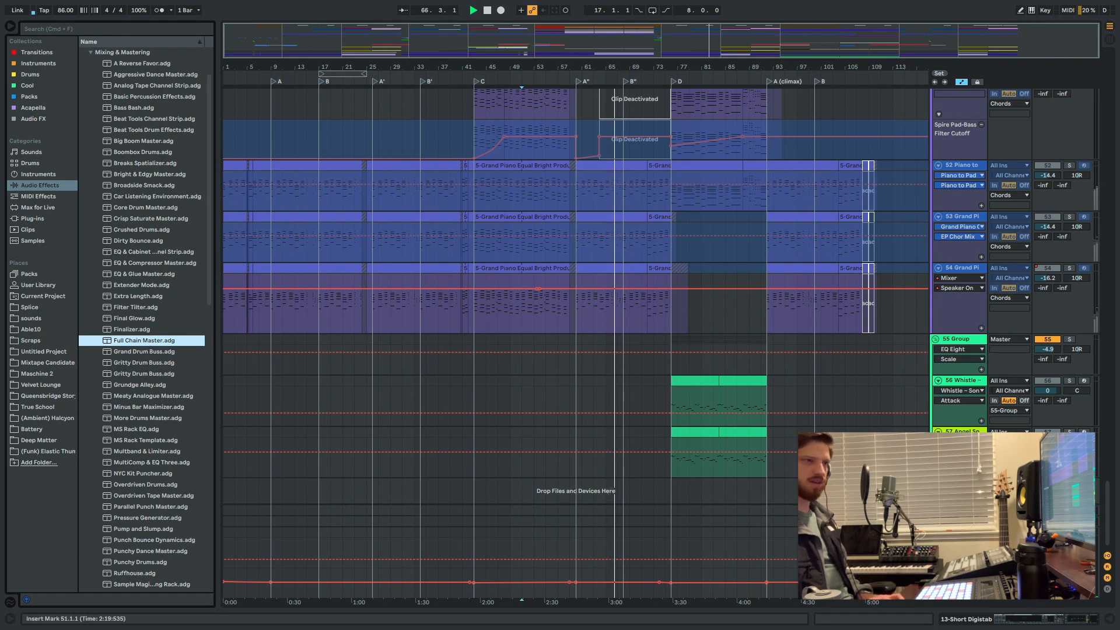
Open the Master track's device chain and try out the Full Chain Master.adg rack on it, deleting the rack again.
double_click(956, 531)
scroll(612, 572, "right", 10)
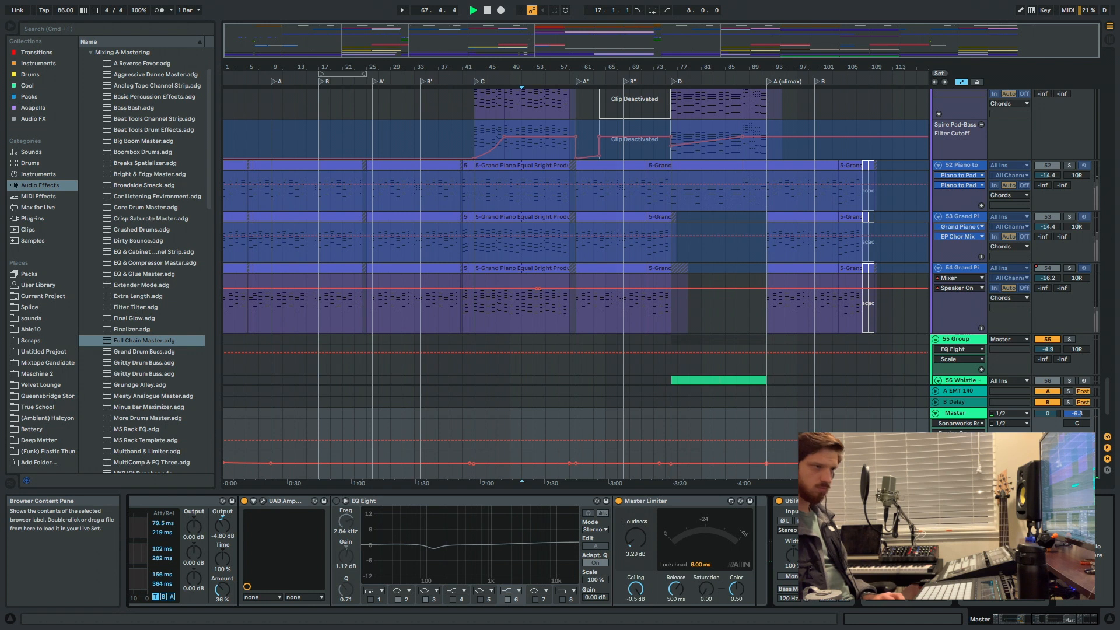
double_click(146, 340)
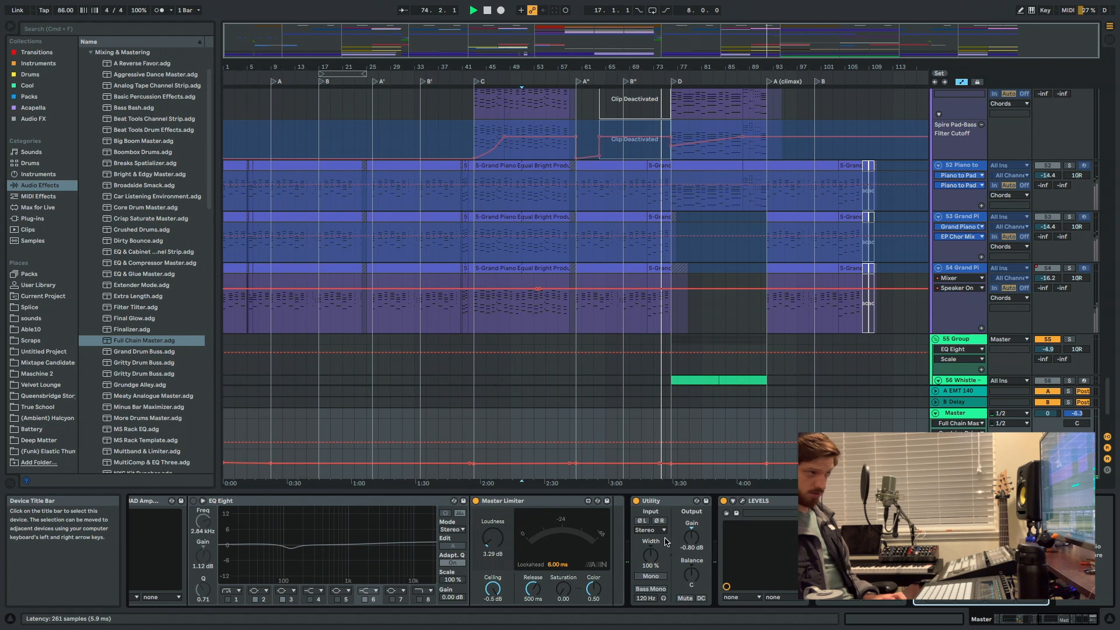
key("Delete")
Select the EQ Eight near the start of the Master chain and check its mode options, keeping M/S.
scroll(665, 542, "left", 15)
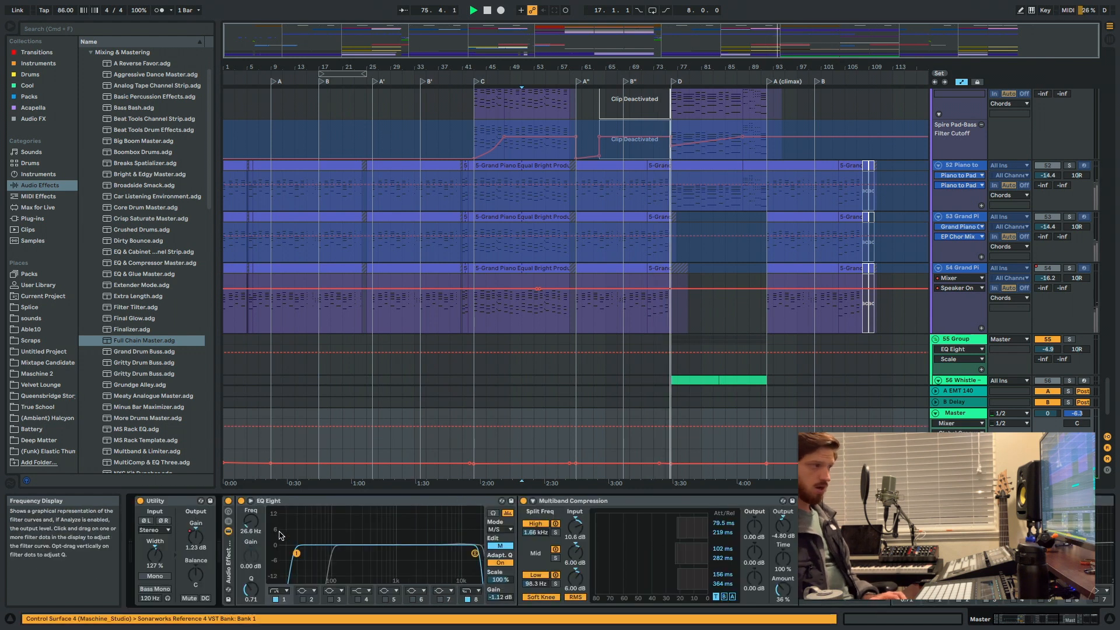
left_click(467, 561)
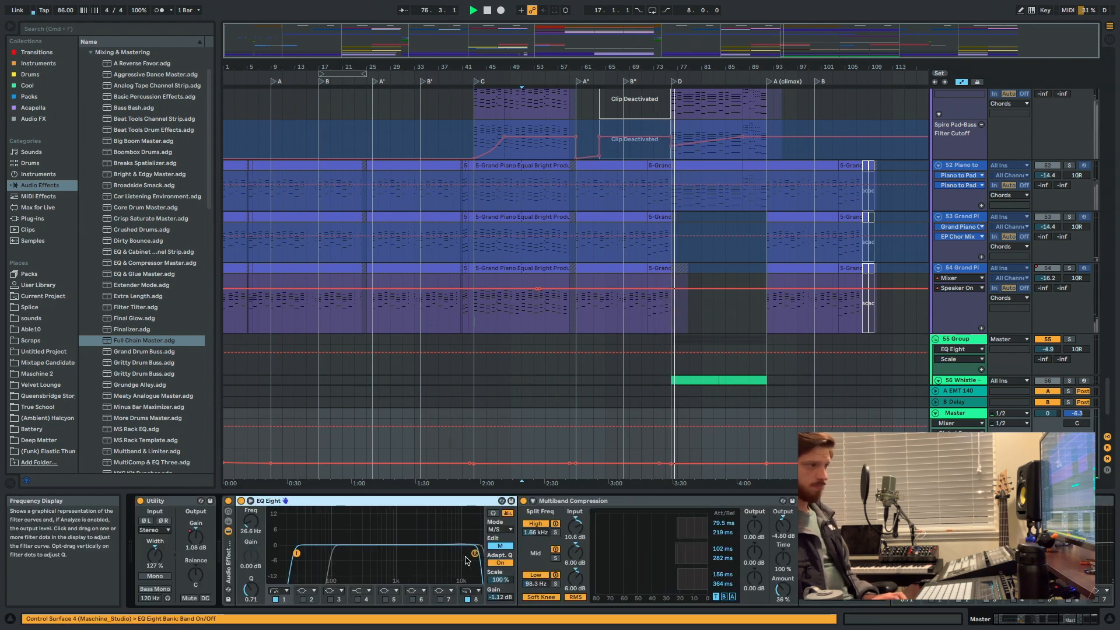
left_click(497, 529)
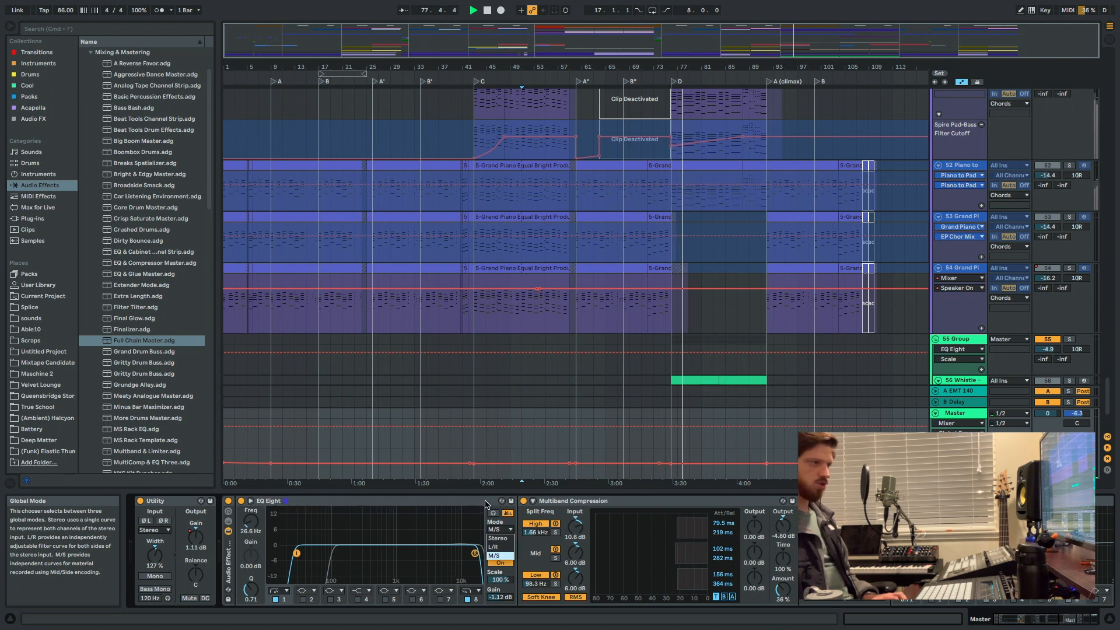
left_click(493, 531)
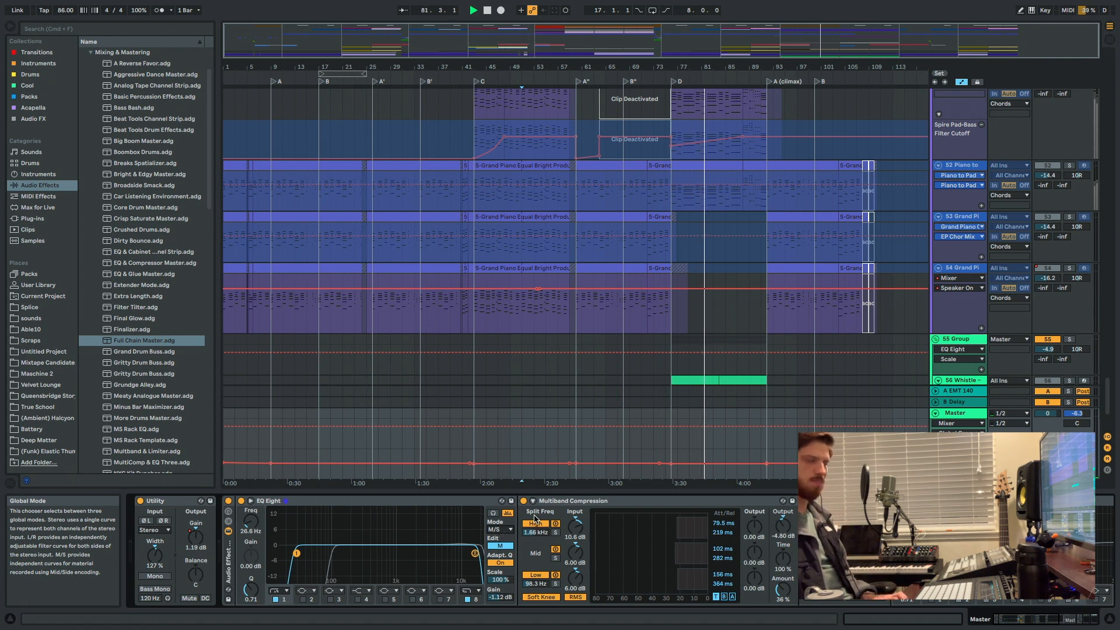
Compare the Master EQ Eight's side and mid filter curves by switching the edited channel back and forth, ending on M.
left_click(500, 546)
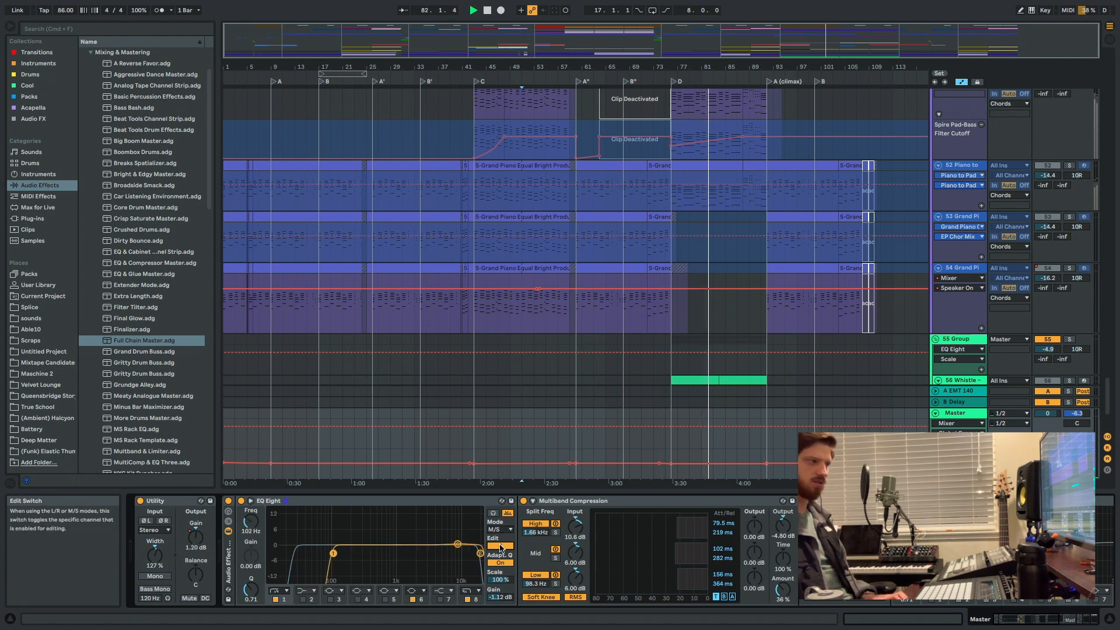
left_click(500, 546)
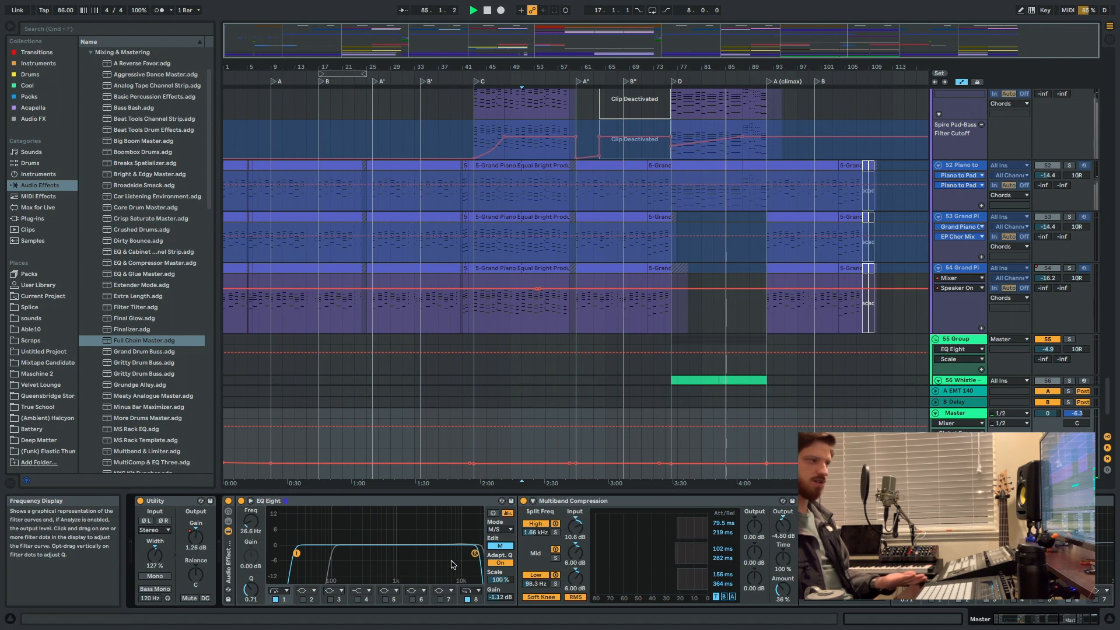
left_click(503, 547)
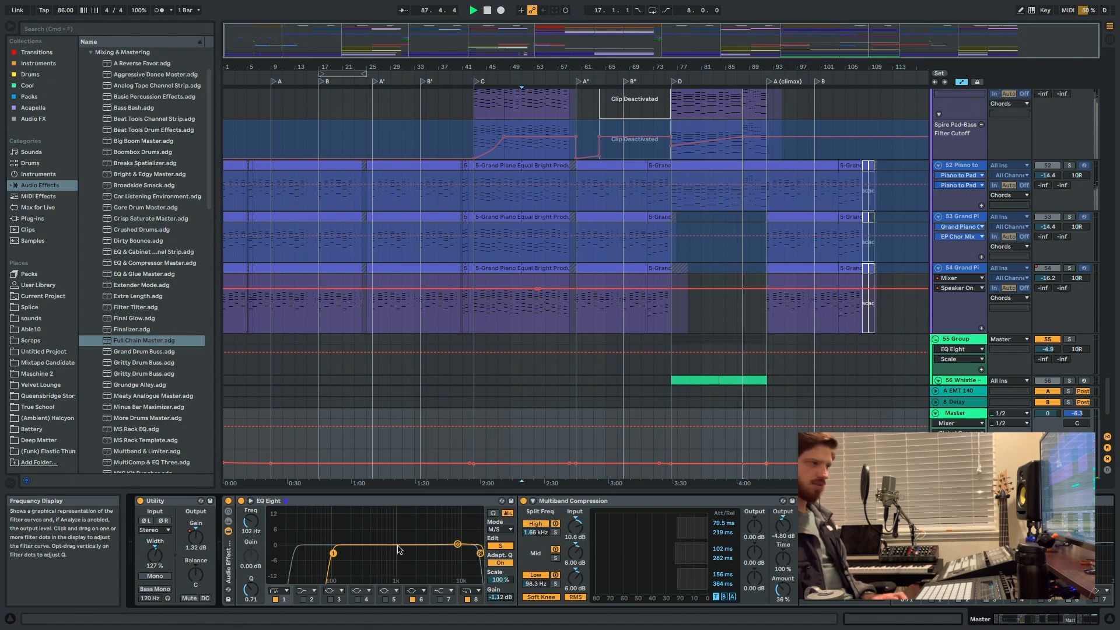
left_click(500, 545)
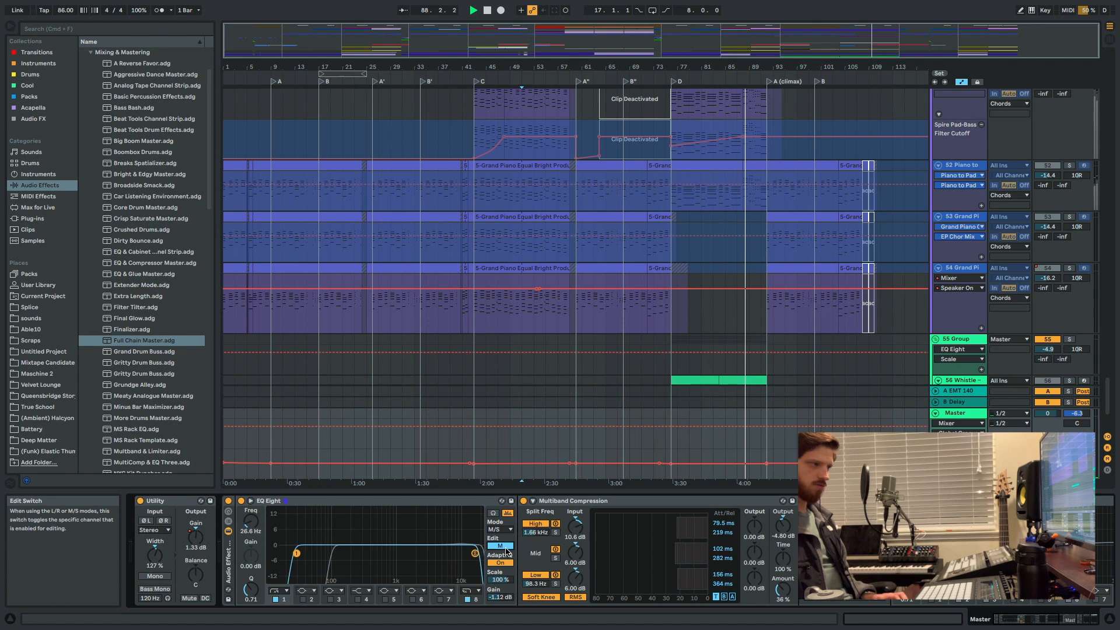
Select the Master chain's Multiband Compression and open the UAD Ampex ATR-102 plug-in window.
left_click(627, 502)
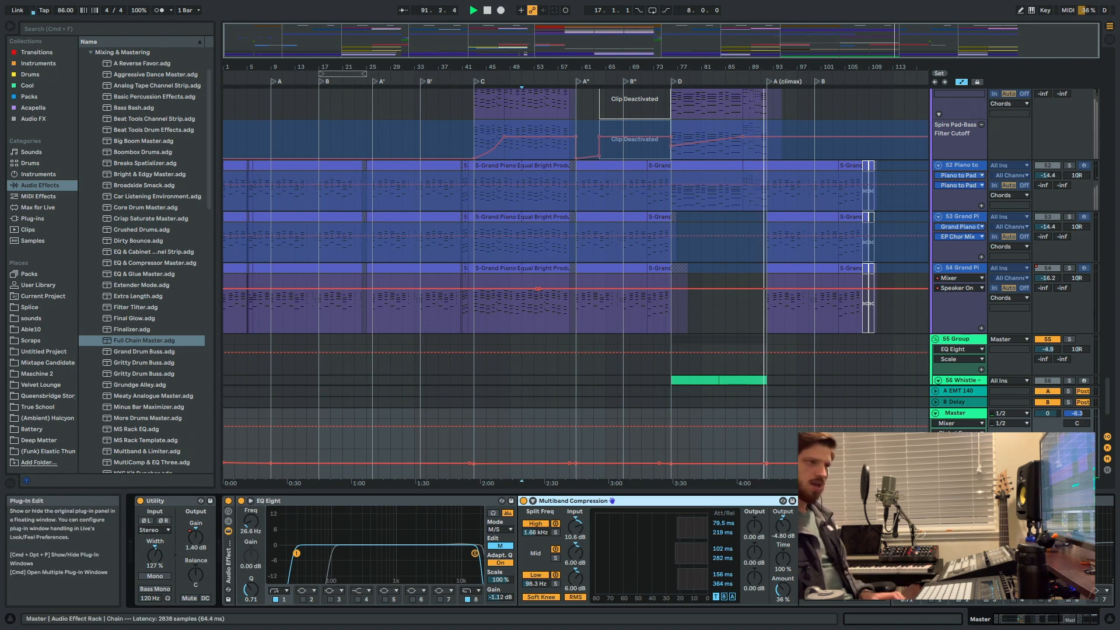
left_click(824, 500)
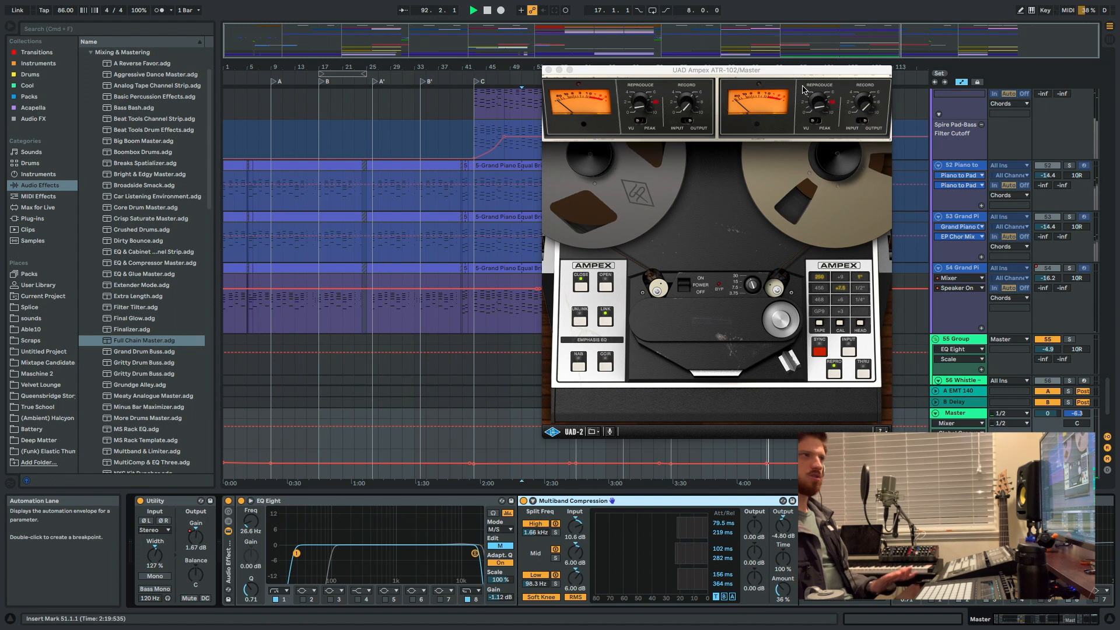
Stop playback, replacing the open Ampex ATR-102 window with the LEVELS plug-in window from the end of the Master chain.
key("space")
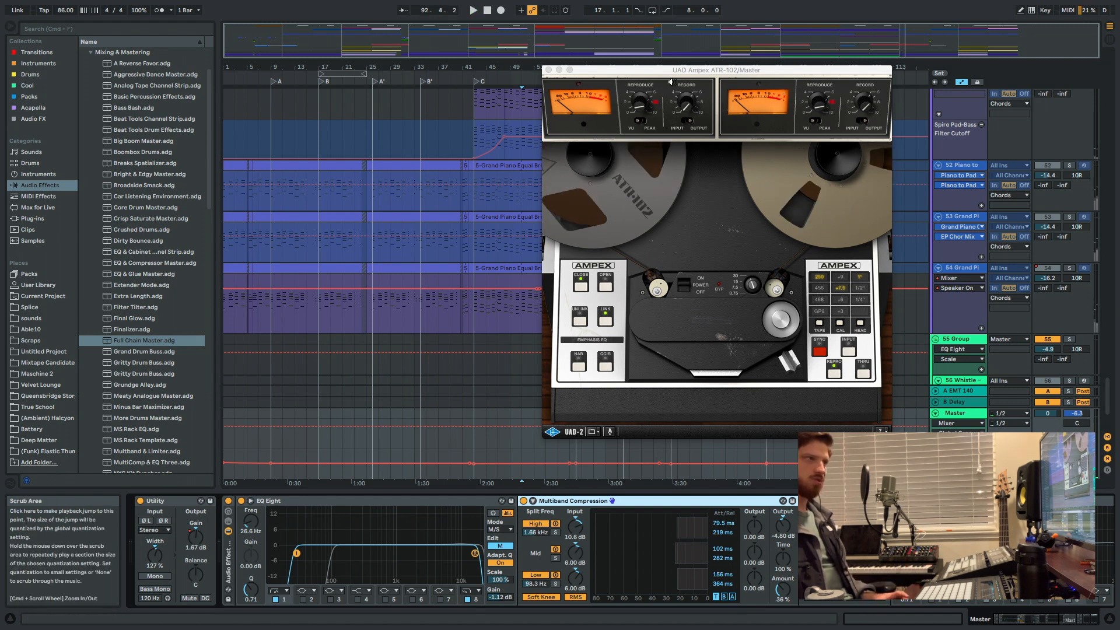
left_click(548, 71)
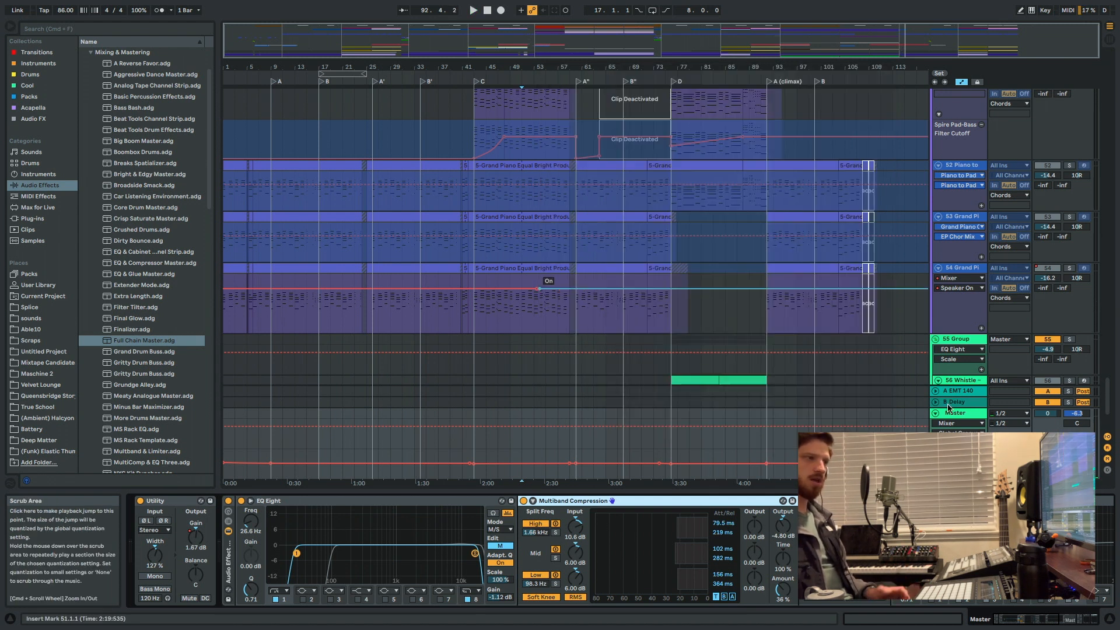
scroll(642, 500, "right", 5)
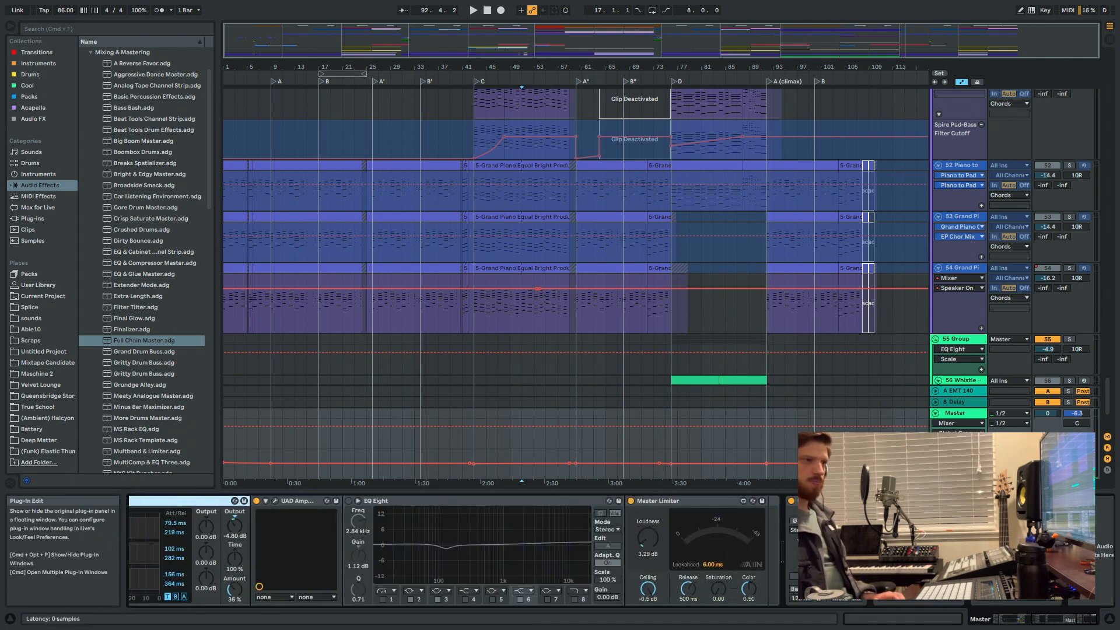
left_click(897, 500)
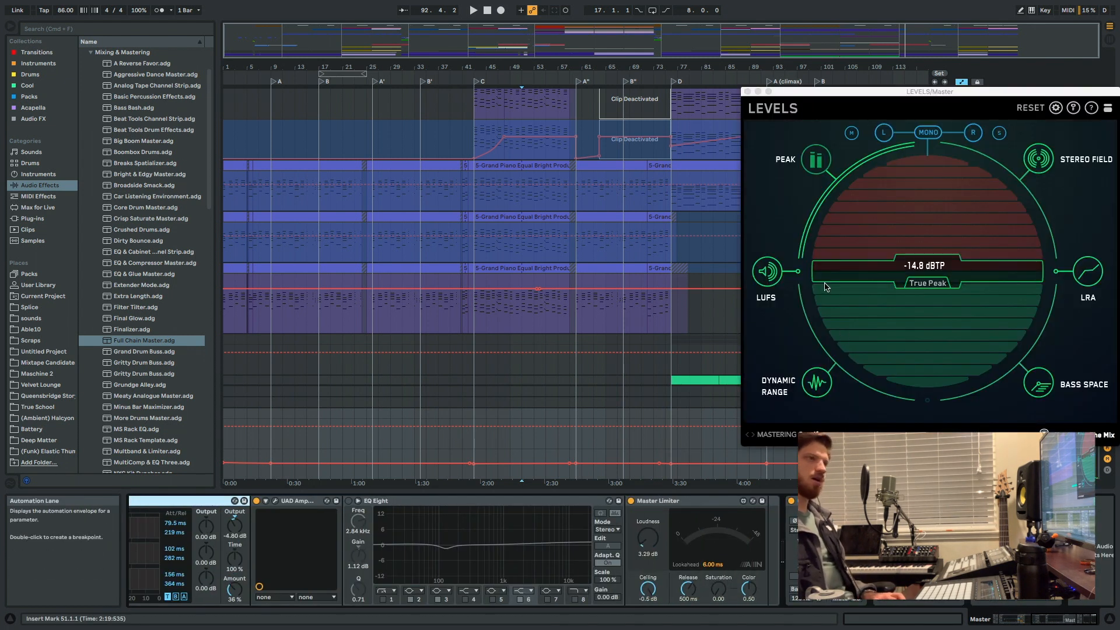
Move the LEVELS window fully into view and check its preset categories, keeping the Mastering Spotify preset.
left_click_drag(875, 94, 759, 93)
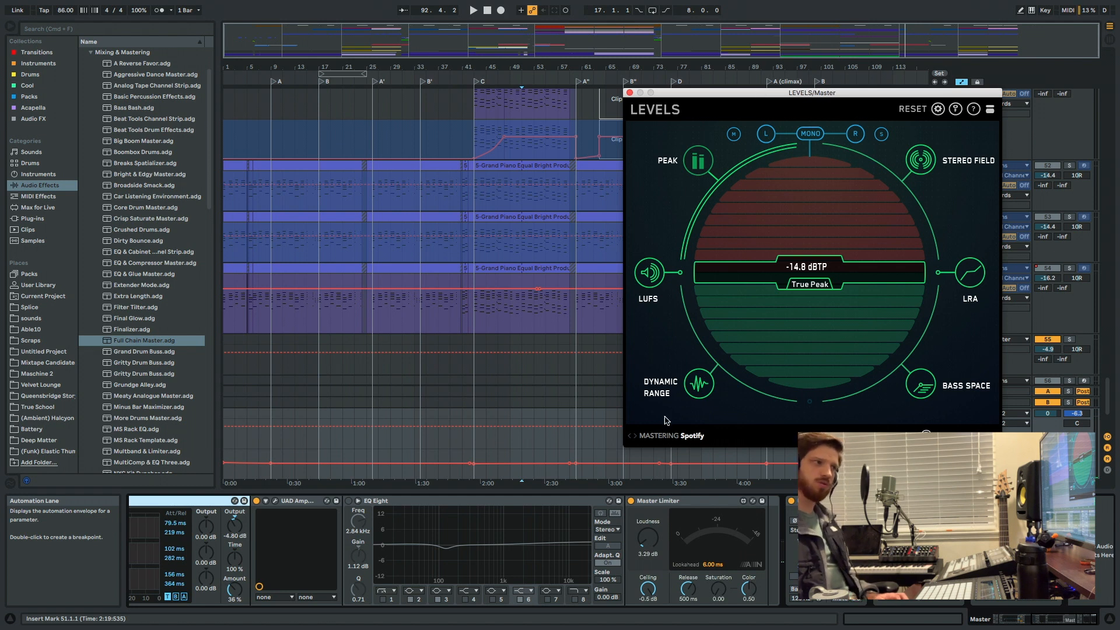
left_click(662, 436)
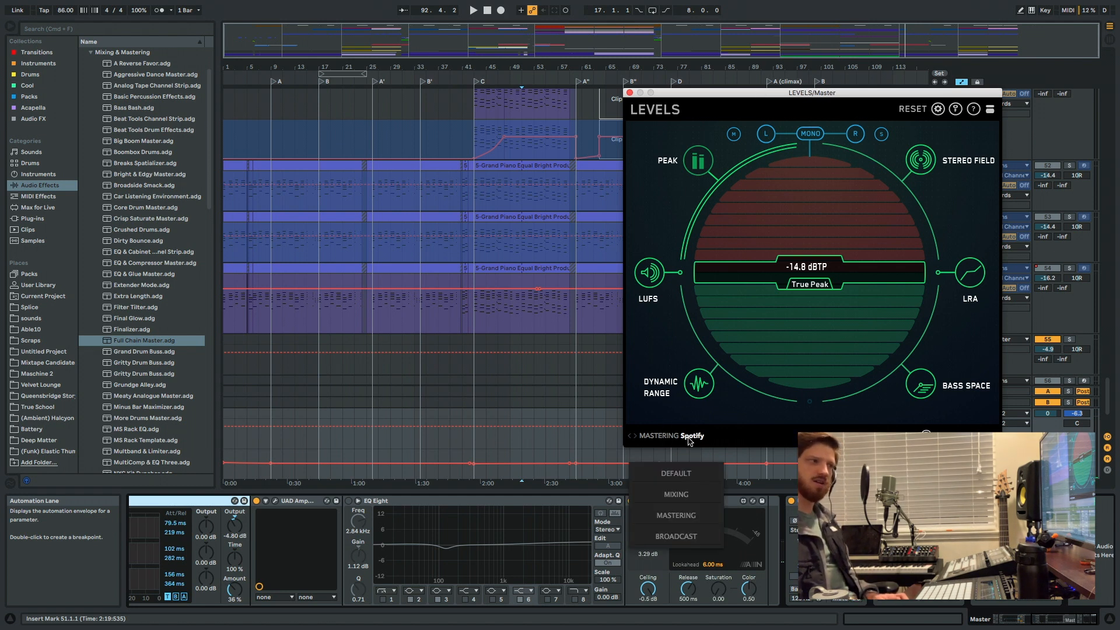
left_click(757, 443)
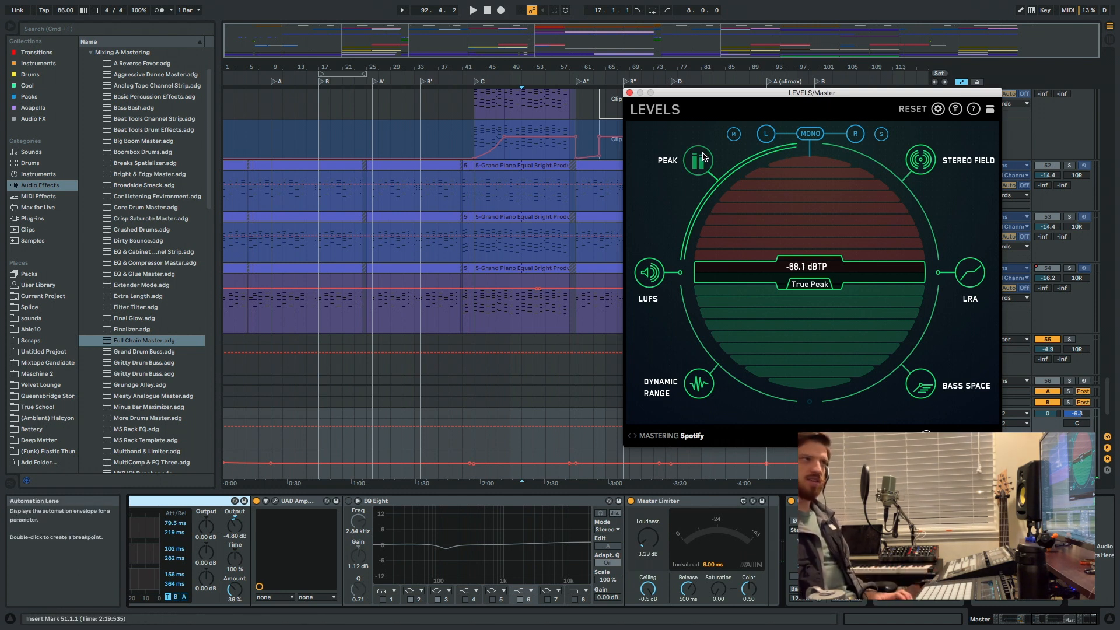
Cycle through the LUFS, Dynamic Range, Bass Space, LRA and Stereo Field meters in LEVELS, ending on Peak.
left_click(648, 273)
left_click(698, 384)
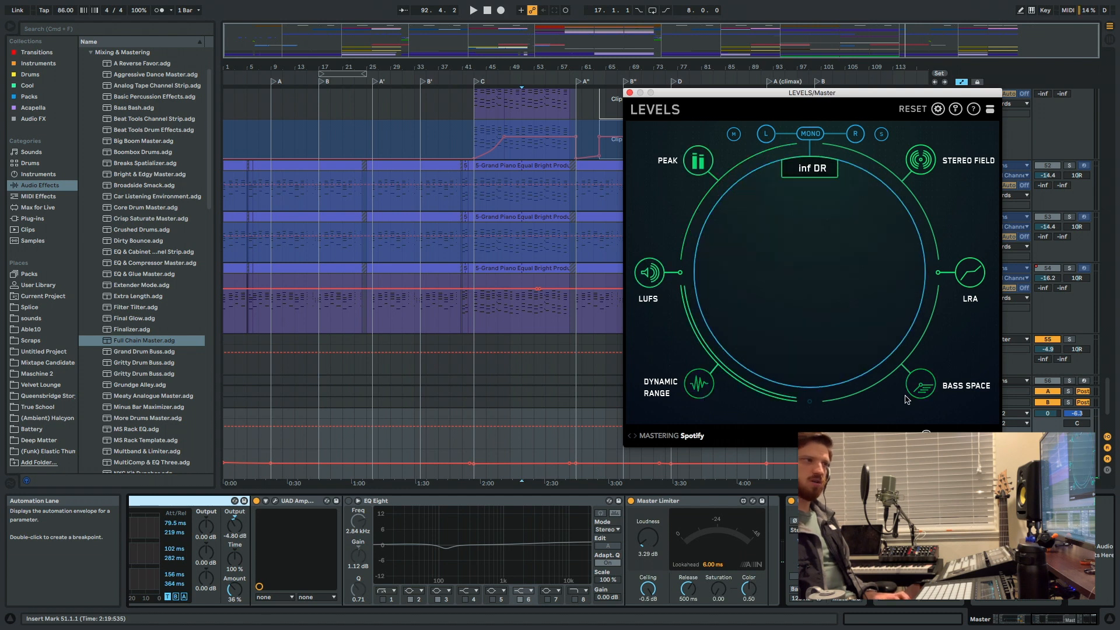
left_click(909, 396)
left_click(968, 272)
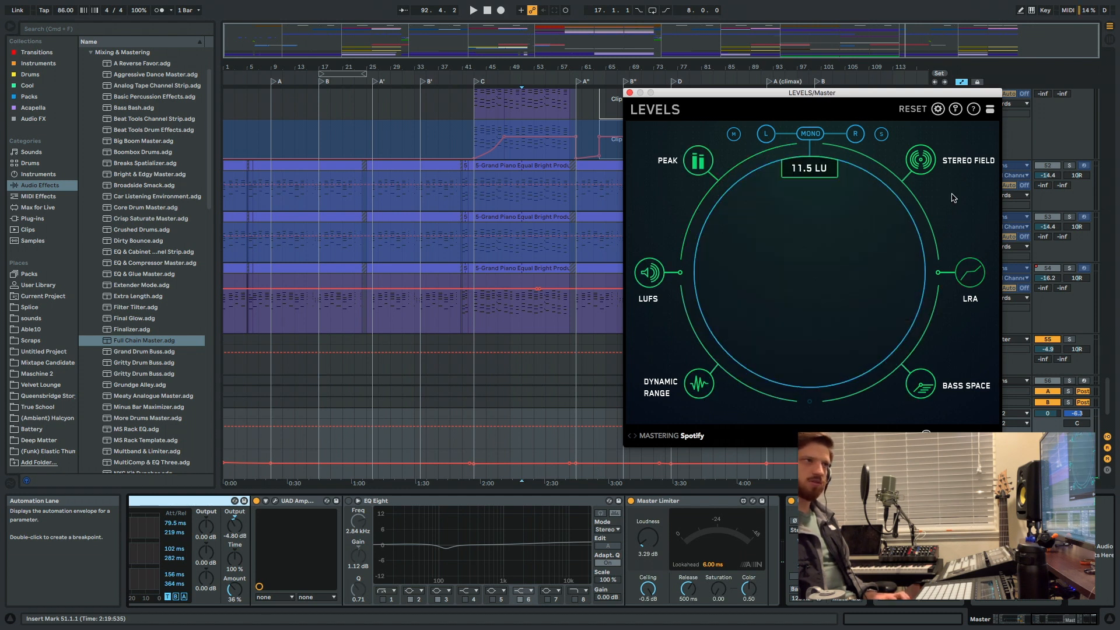
left_click(927, 164)
left_click(698, 161)
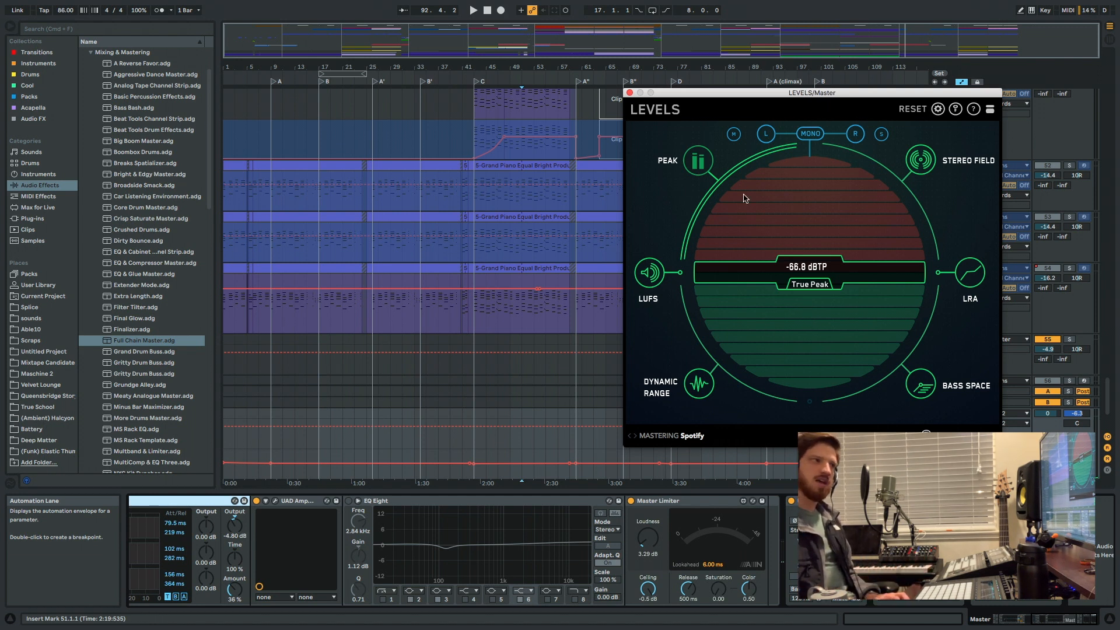
Show the LUFS meter and its Spotify preset targets in LEVELS, and examine the Master Limiter's Loudness control.
left_click(657, 279)
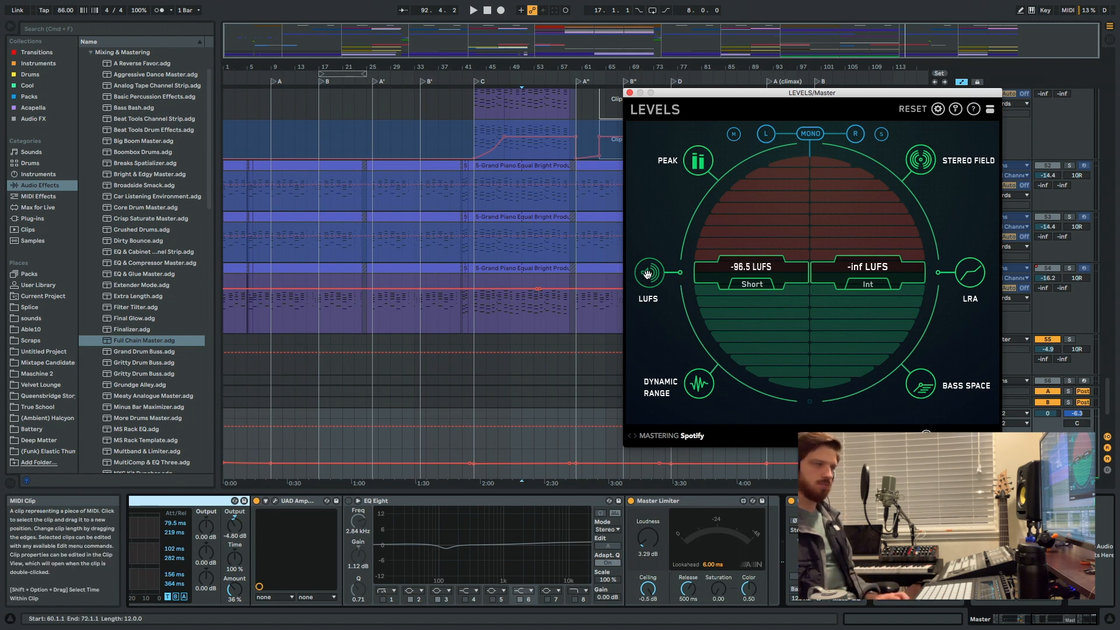
mouse_move(650, 278)
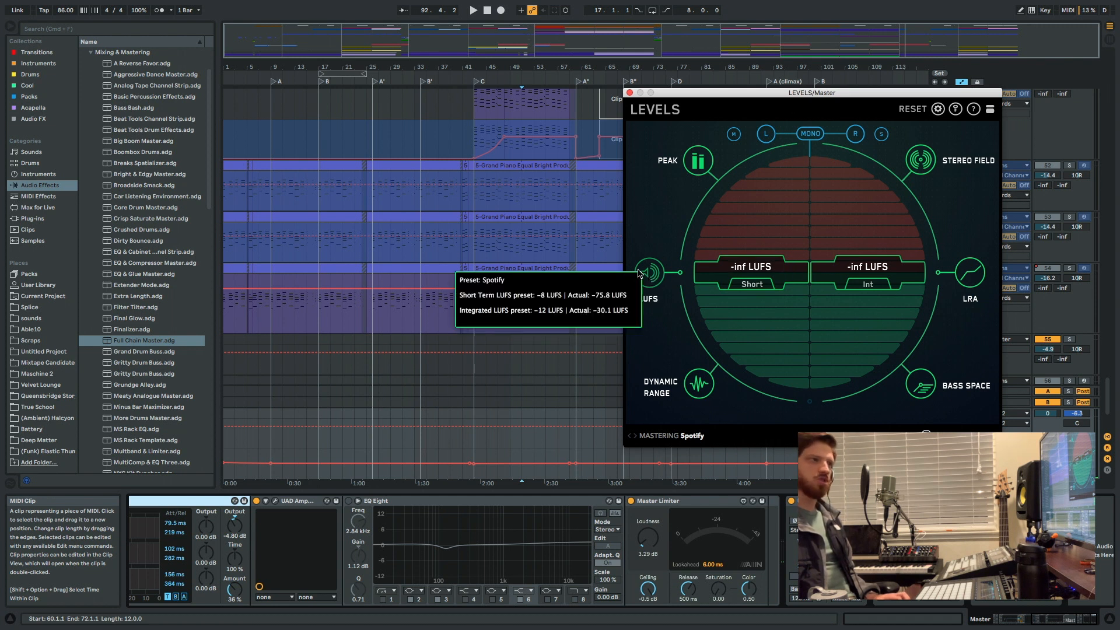
left_click(708, 502)
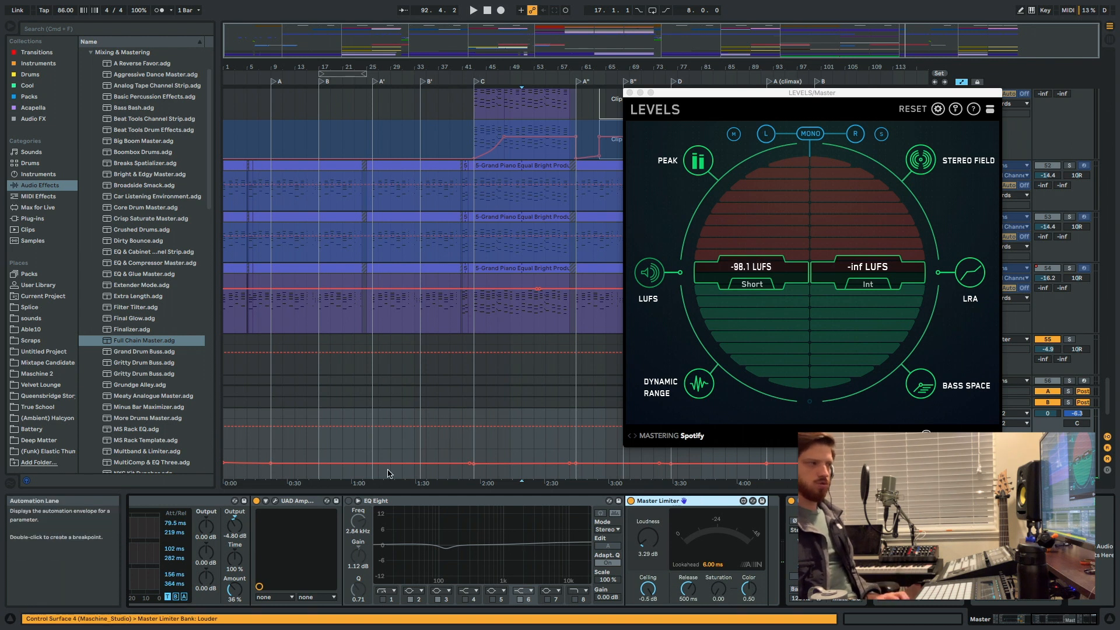
scroll(334, 530, "left", 10)
scroll(599, 512, "right", 10)
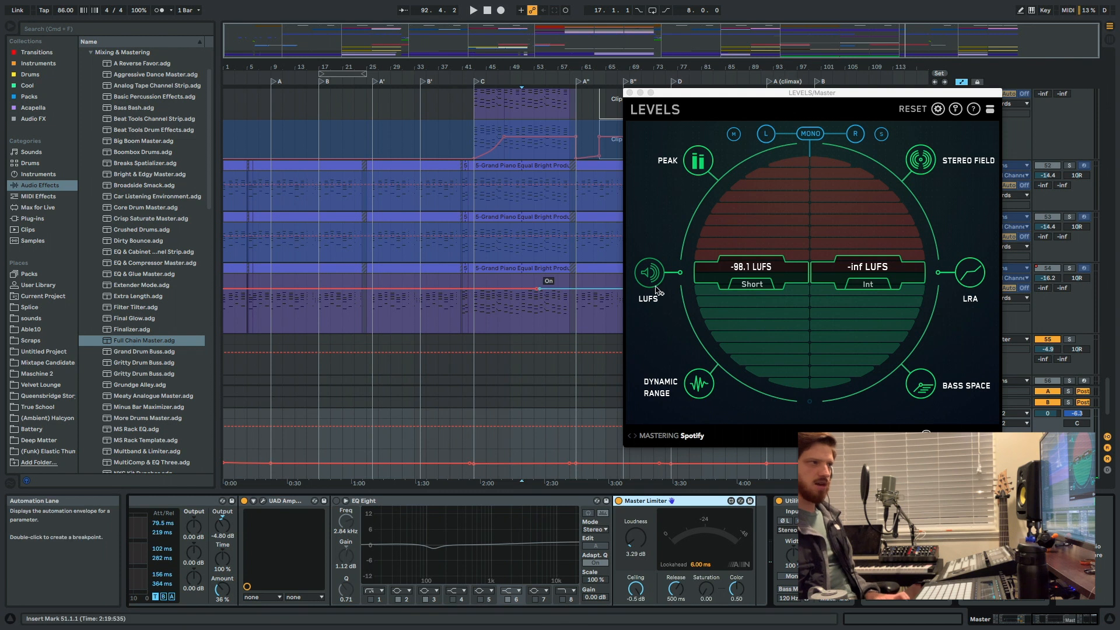
mouse_move(656, 279)
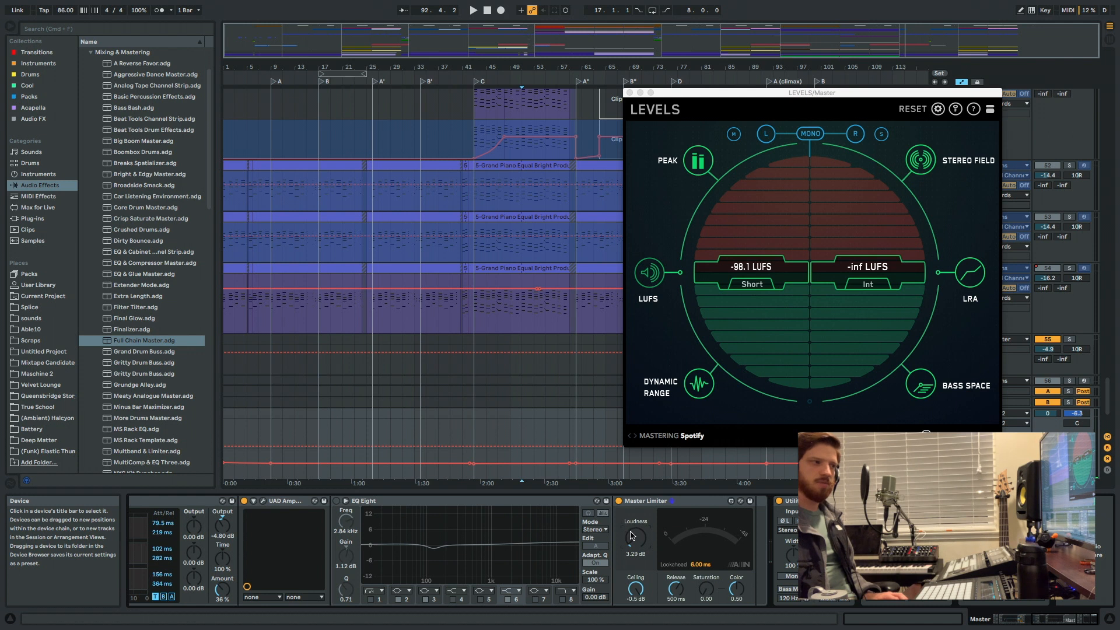
left_click_drag(631, 535, 632, 514)
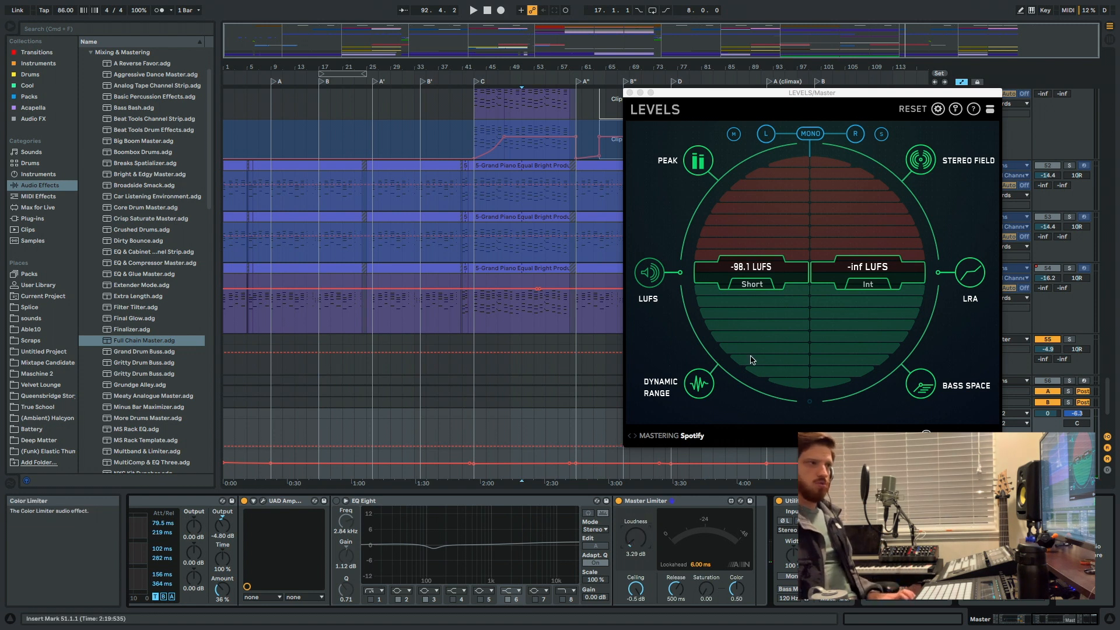
Review the LUFS, Peak, Stereo Field, LRA, Bass Space and Dynamic Range meters again and close the LEVELS window.
left_click(652, 269)
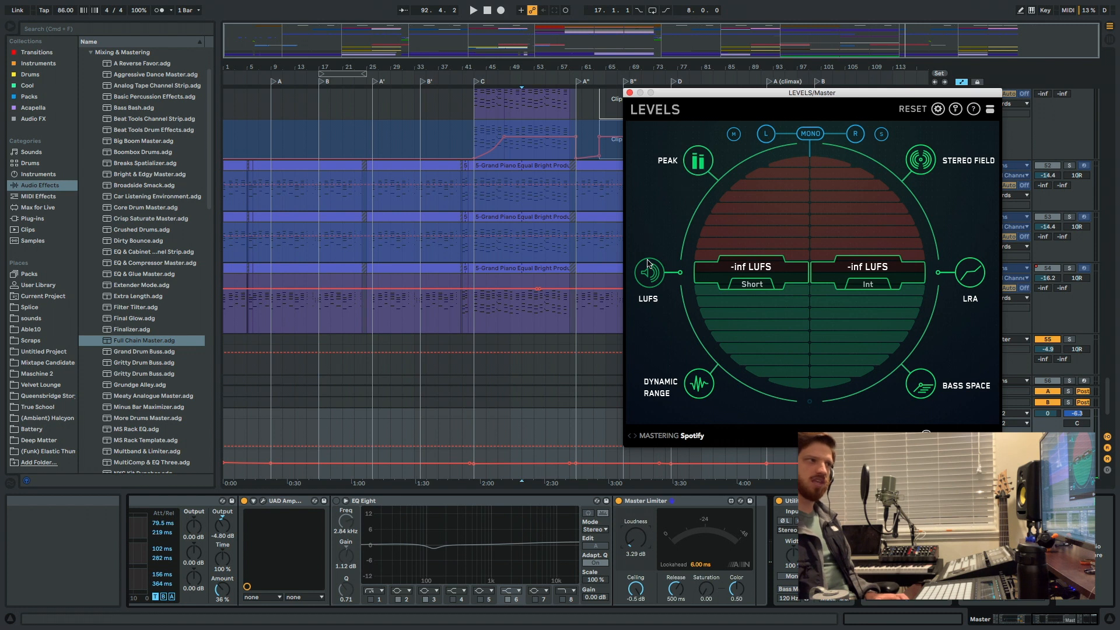
left_click(698, 161)
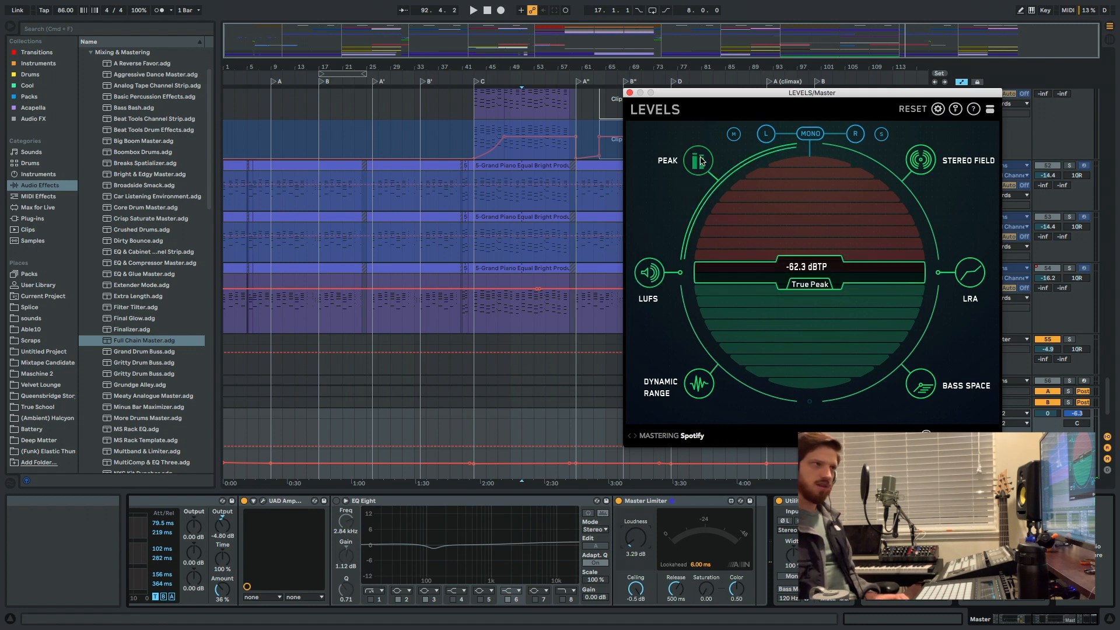
left_click(649, 272)
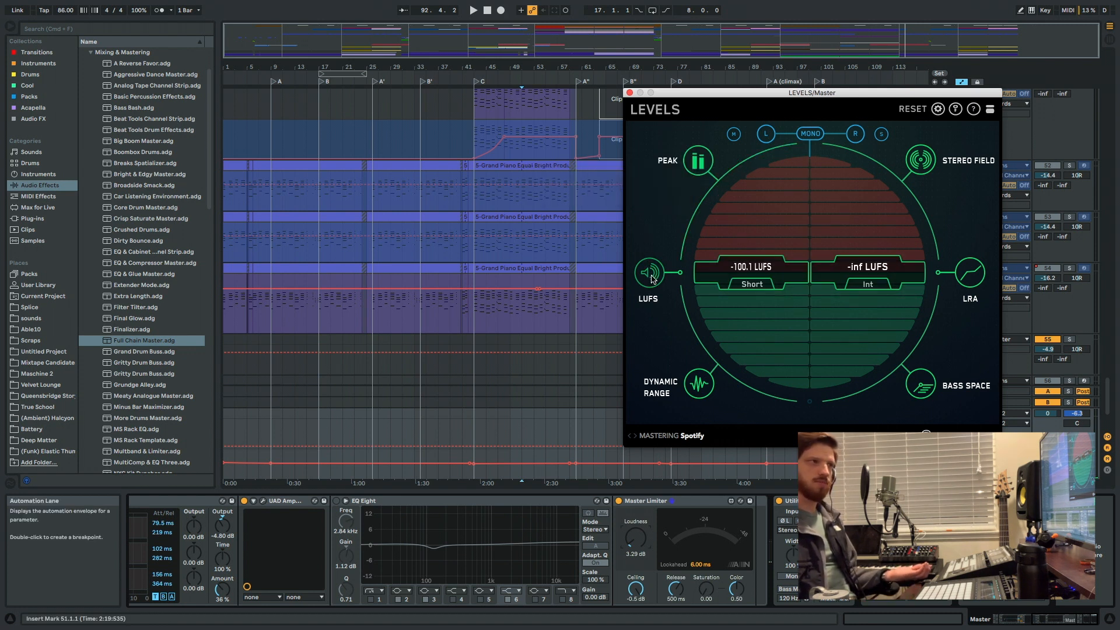
left_click(698, 161)
left_click(921, 161)
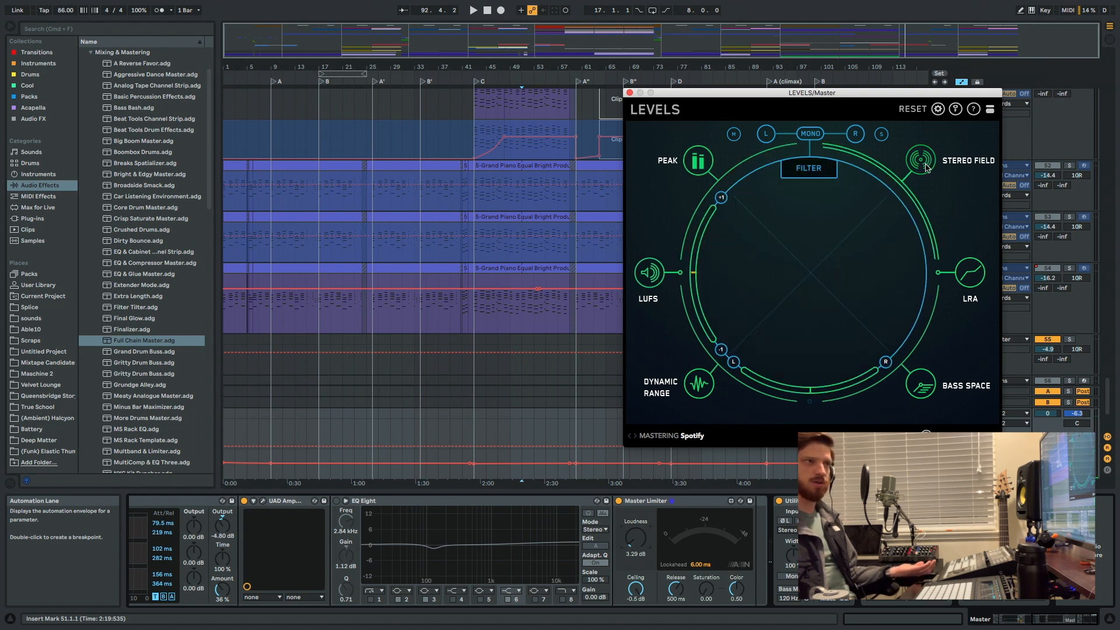
left_click(971, 280)
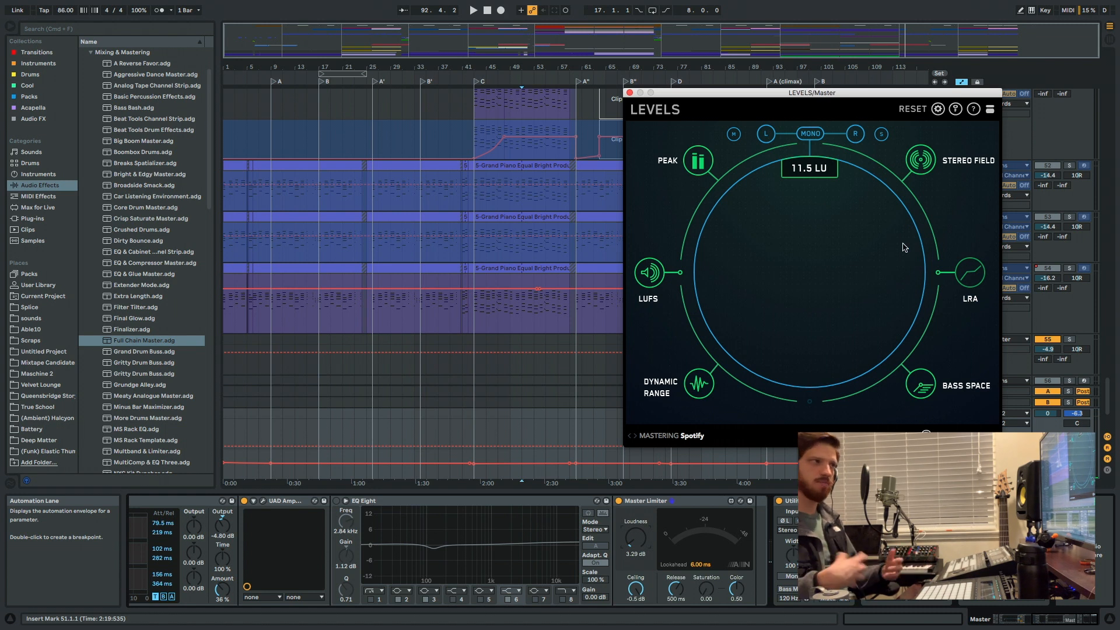
left_click(921, 385)
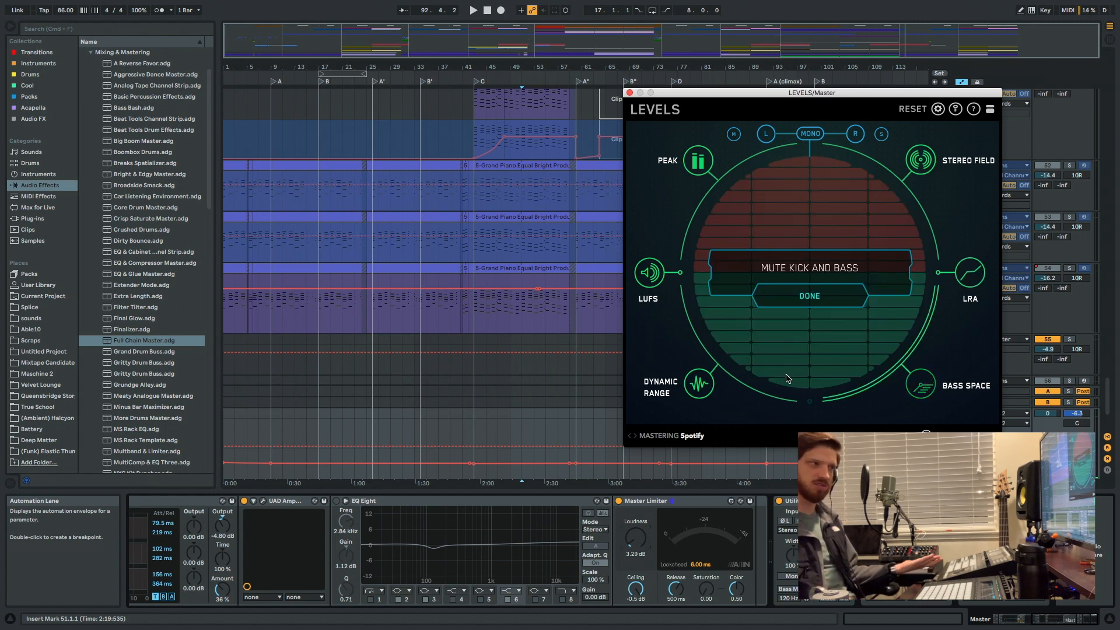
left_click(704, 385)
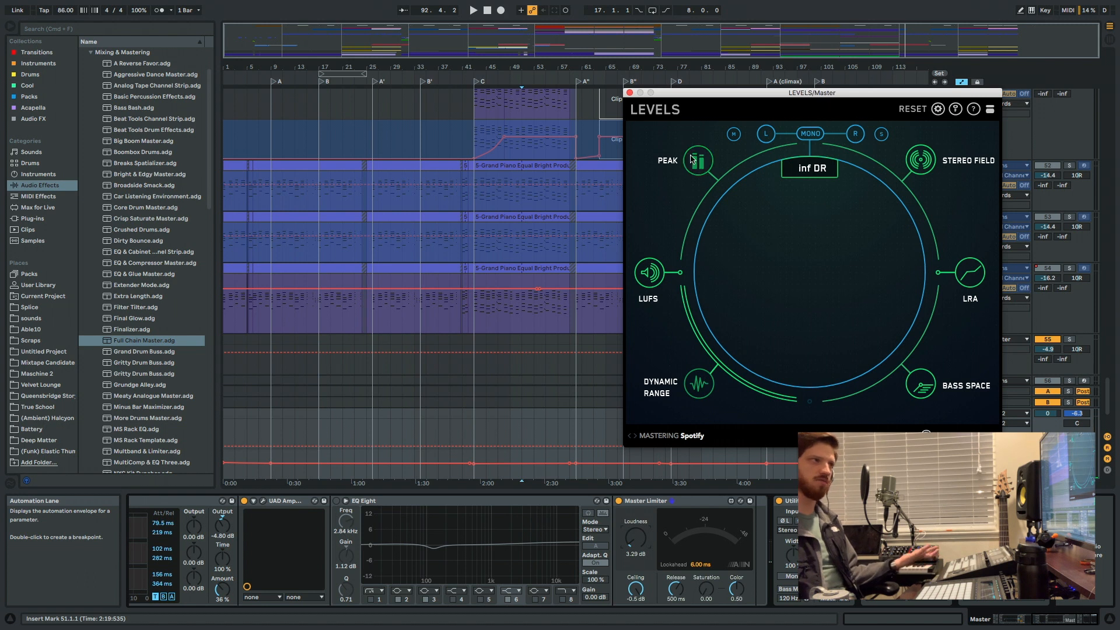
left_click(630, 94)
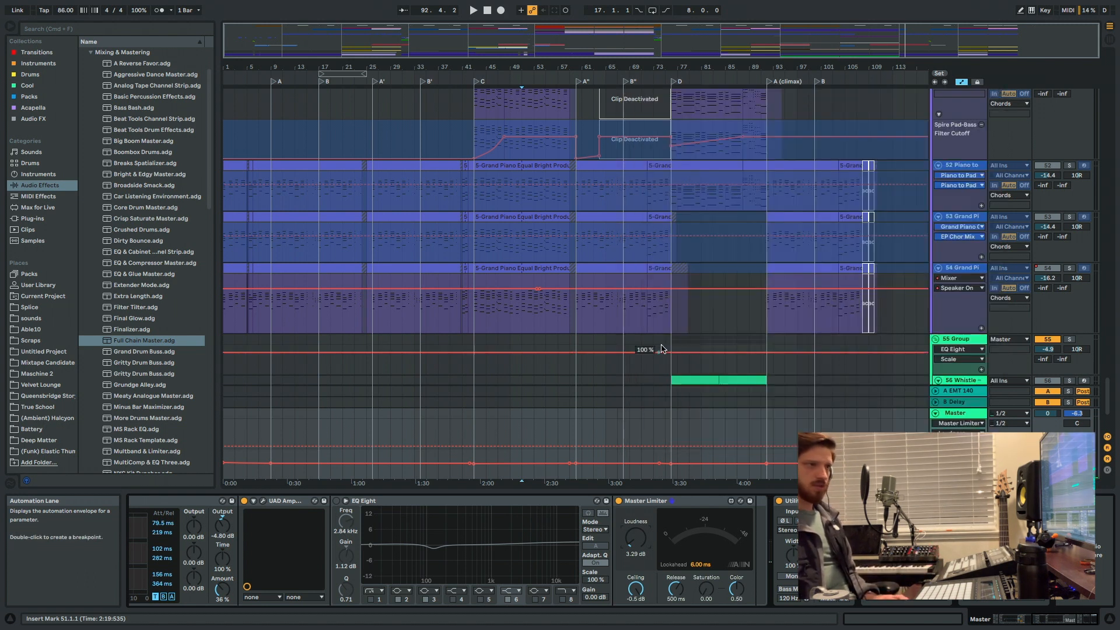
Hide the device chain and look over the arrangement from the Drums group down to the whistle tracks and back.
scroll(664, 315, "down", 4)
scroll(658, 314, "up", 4)
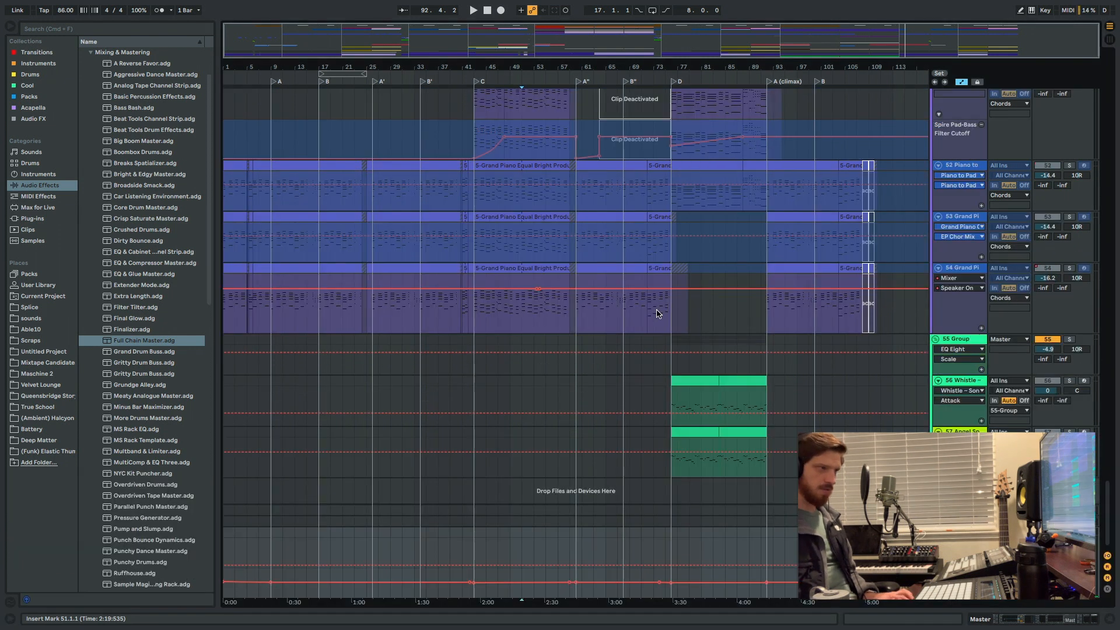
scroll(677, 286, "up", 10)
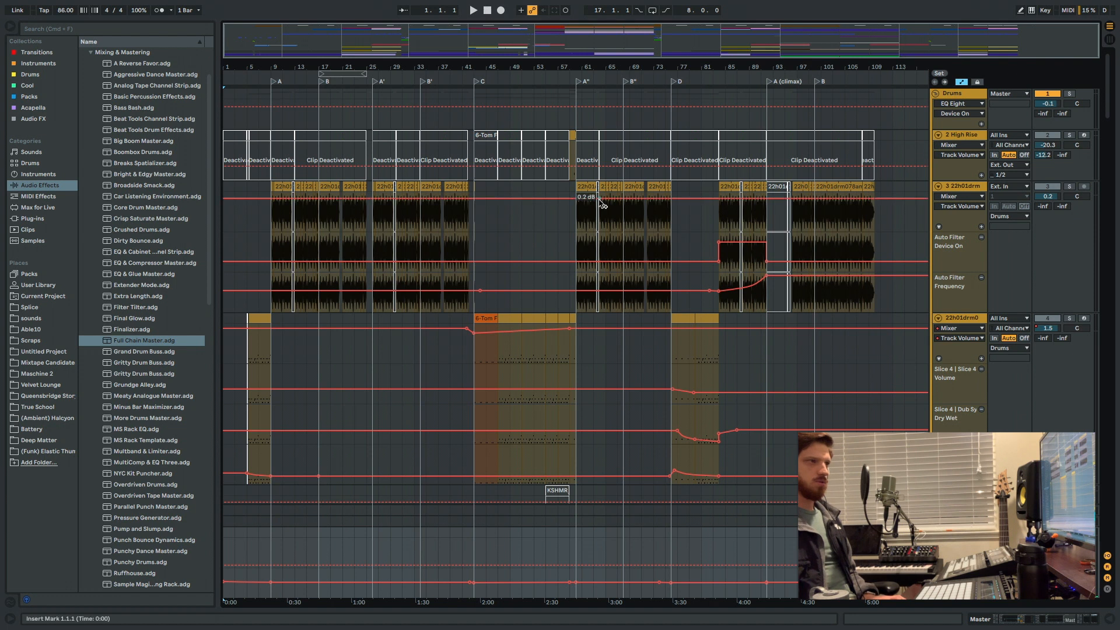
scroll(658, 207, "down", 15)
scroll(742, 281, "down", 20)
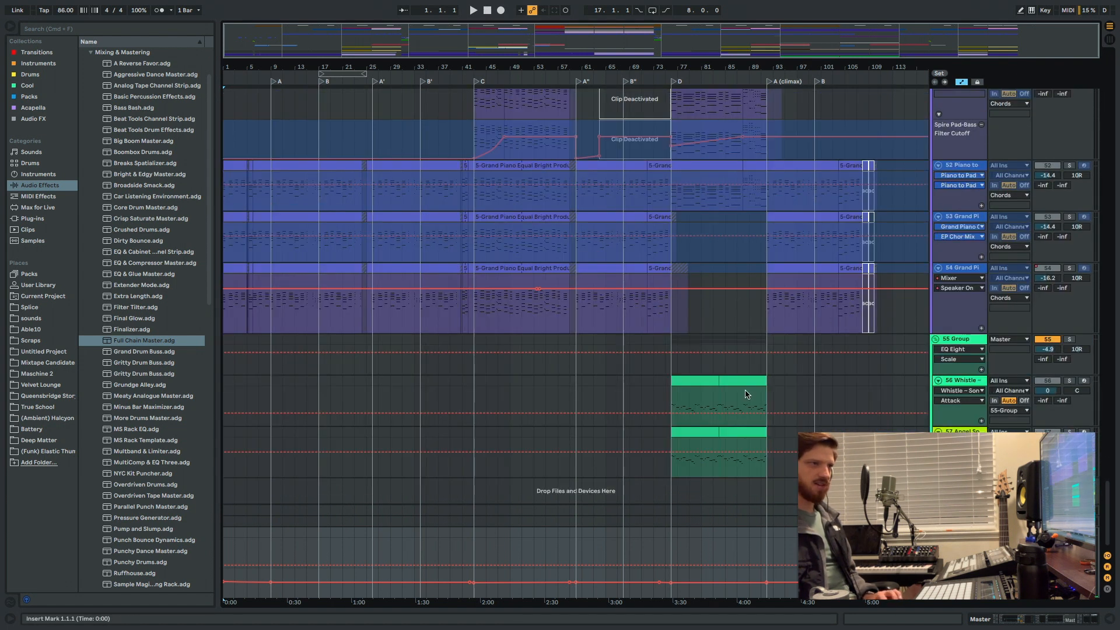
scroll(887, 425, "up", 20)
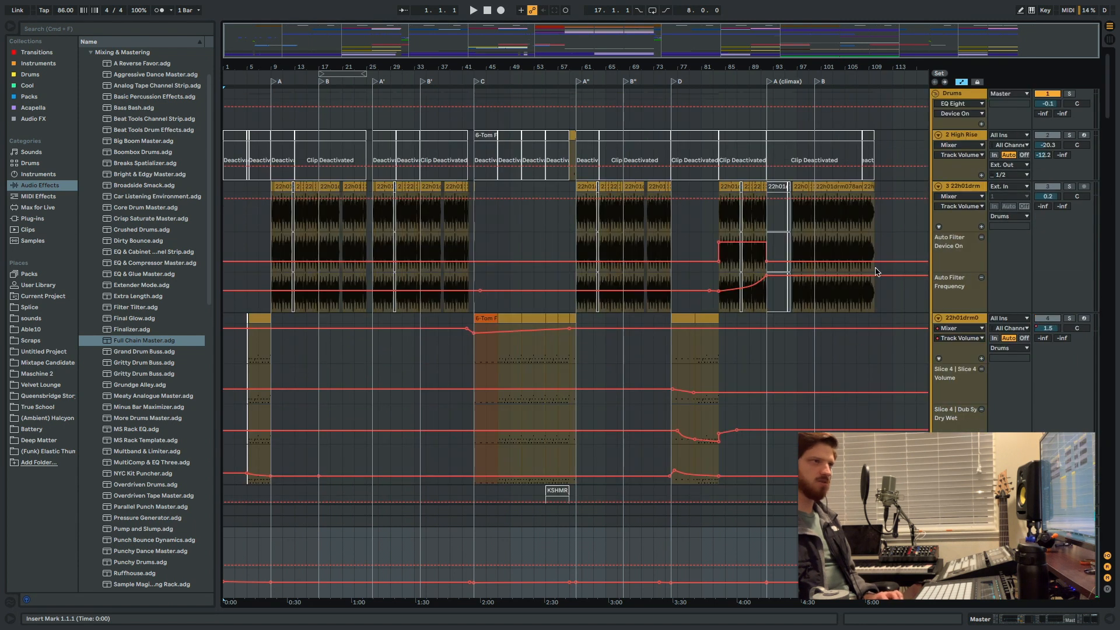
Highlight long time ranges across the arrangement's tracks, from the drums down past the M Tron Strings track.
left_click_drag(883, 351, 808, 511)
scroll(846, 417, "down", 8)
scroll(847, 417, "down", 15)
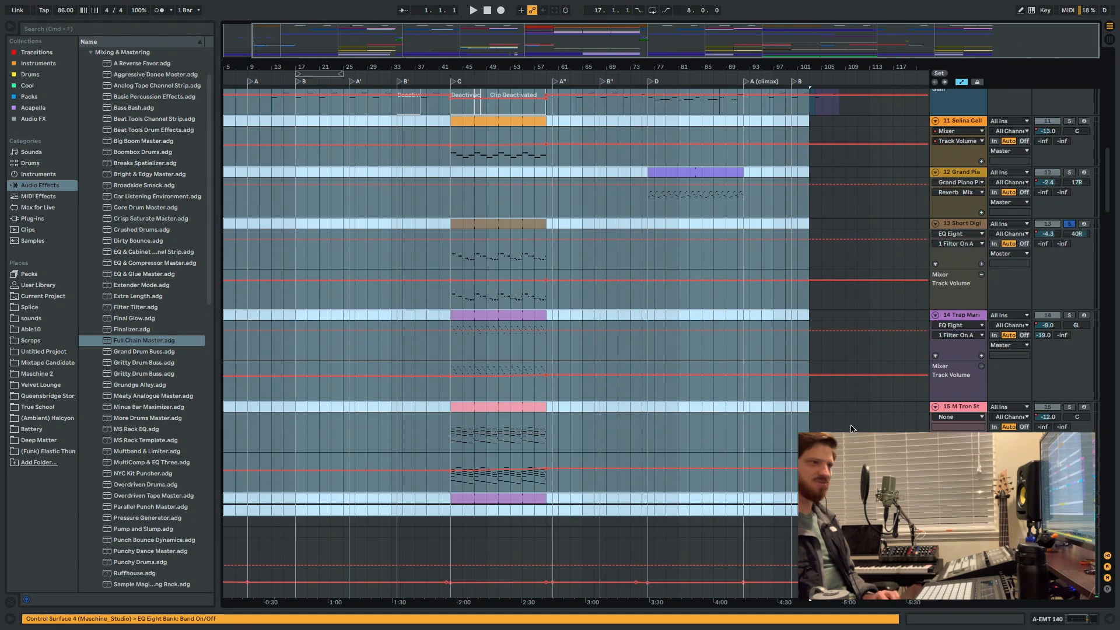
left_click(857, 449)
left_click_drag(869, 461, 224, 105)
scroll(729, 318, "up", 20)
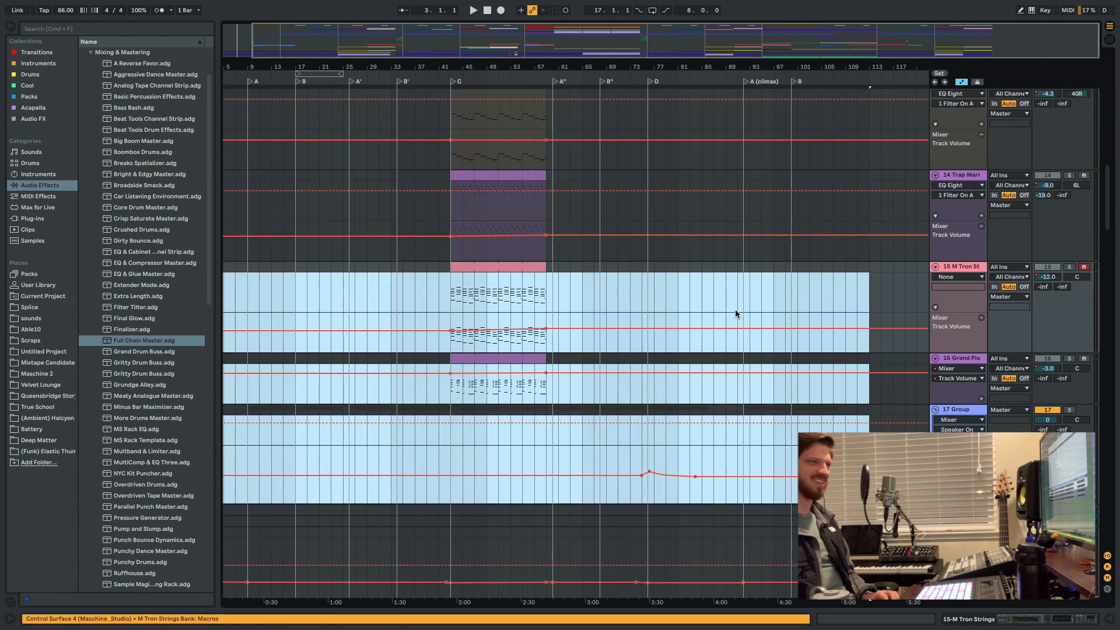
Clear the time selection and return the playback position to the start of the song at 1.1.1.
left_click(765, 331)
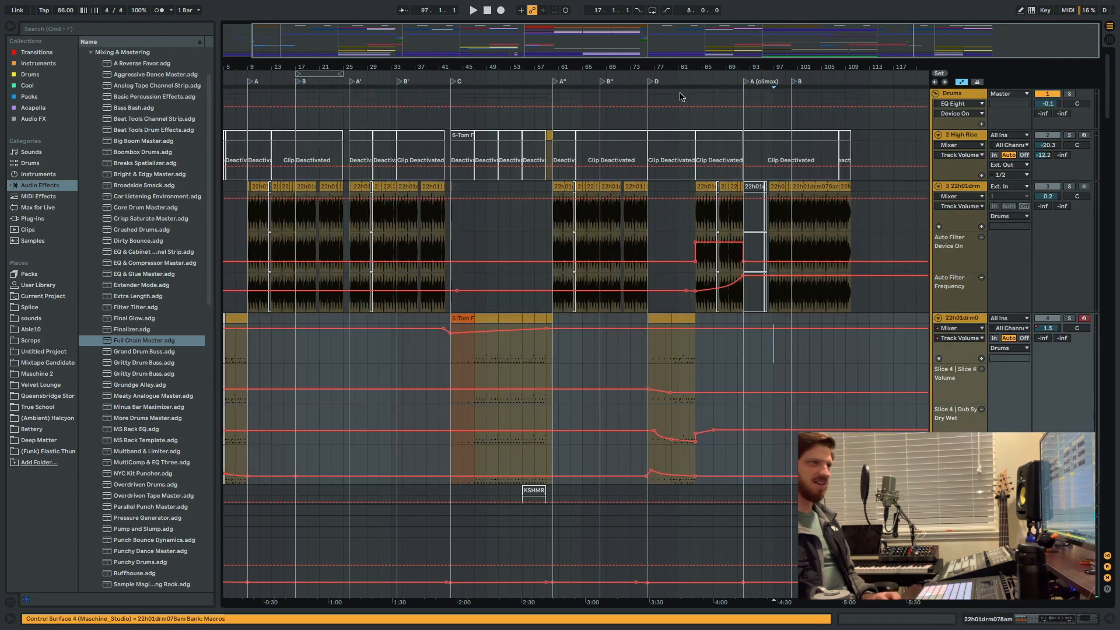
scroll(610, 193, "down", 8)
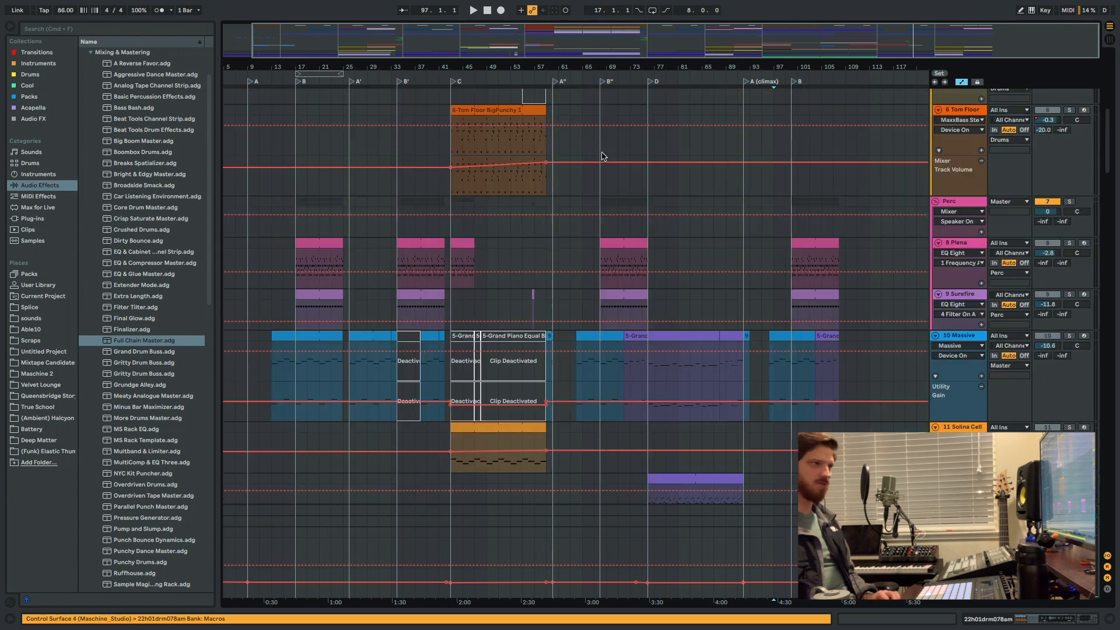
left_click(485, 13)
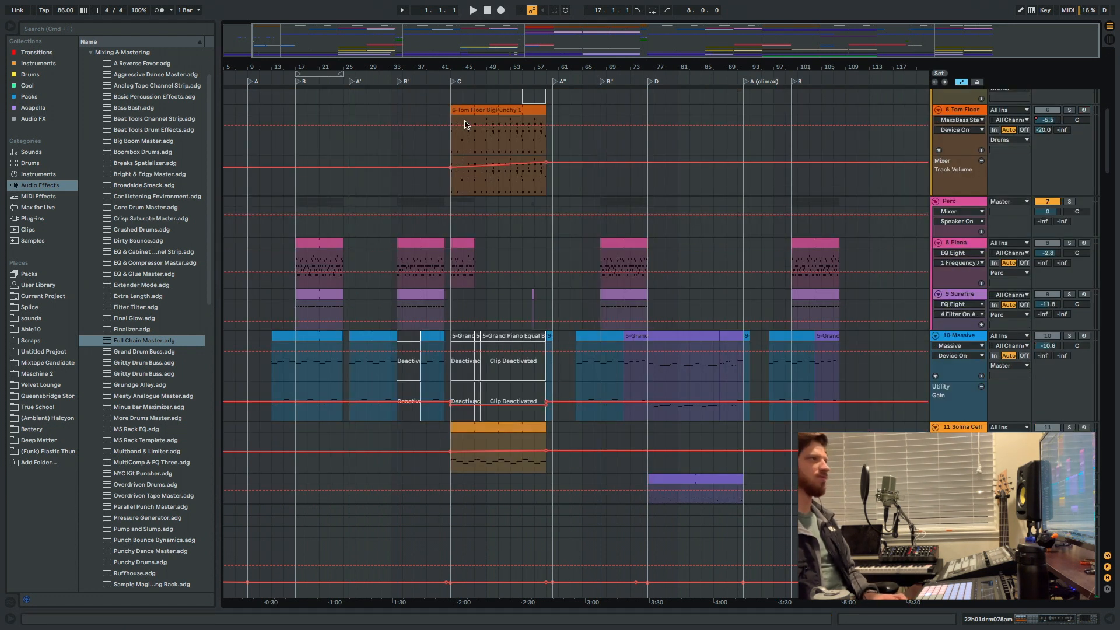